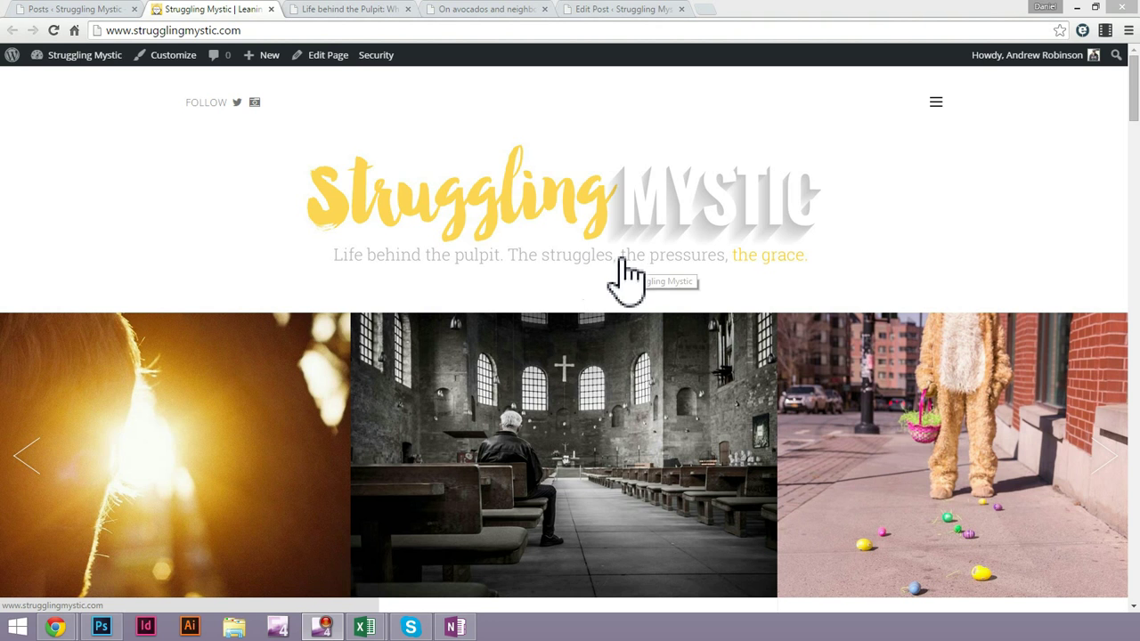
# View the "Life behind the Pulpit: When everyone goes home." post and examine the font of its opening paragraph
pyautogui.click(370, 18)
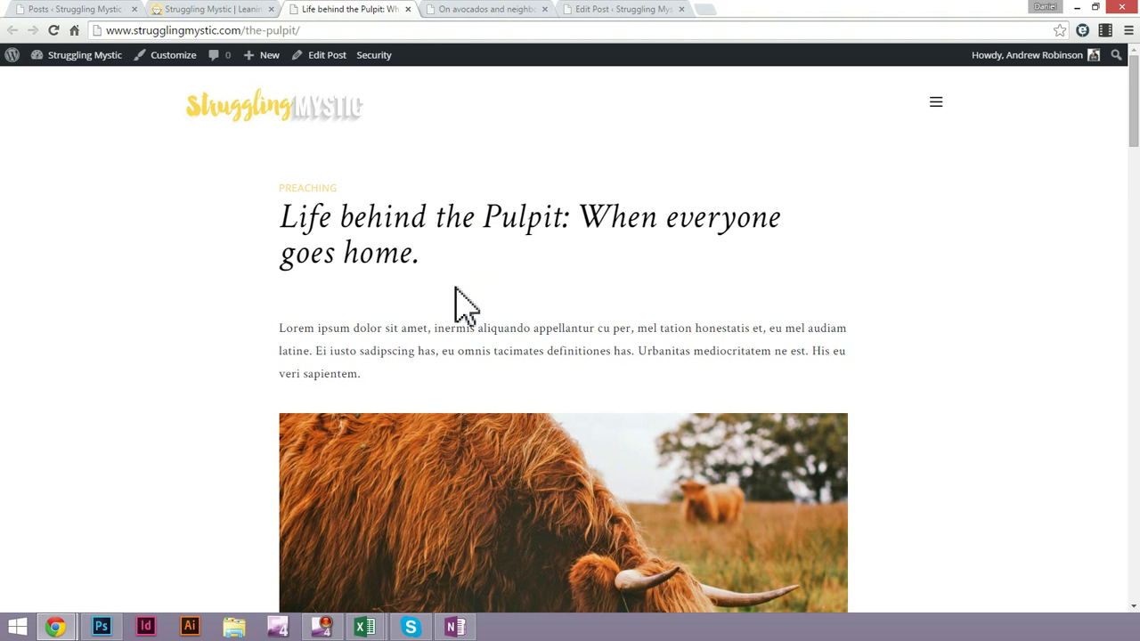
pyautogui.moveTo(334, 328); pyautogui.dragTo(595, 352)
pyautogui.click(623, 354)
pyautogui.moveTo(511, 329); pyautogui.dragTo(448, 351)
pyautogui.click(477, 350)
pyautogui.moveTo(374, 336); pyautogui.dragTo(432, 340)
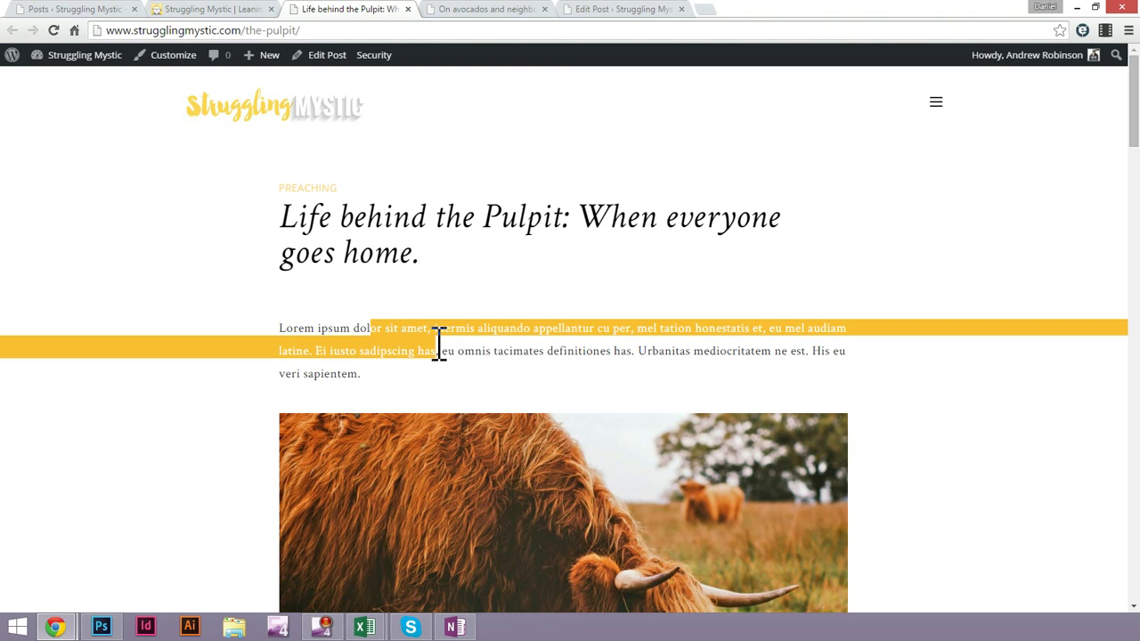
pyautogui.click(436, 342)
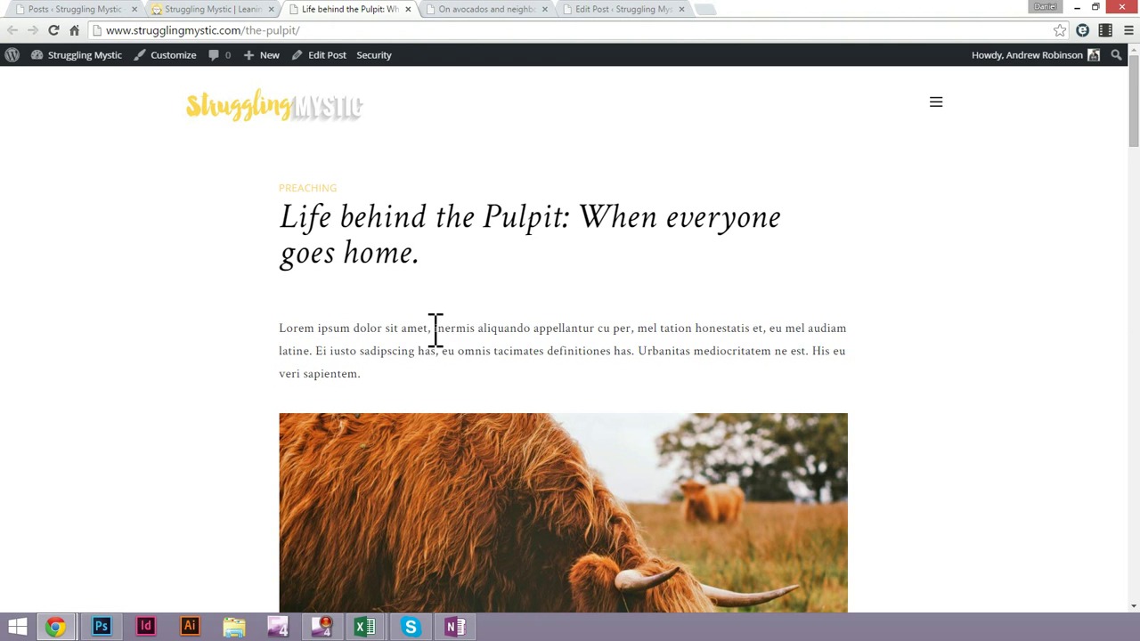
pyautogui.moveTo(390, 329); pyautogui.dragTo(463, 350)
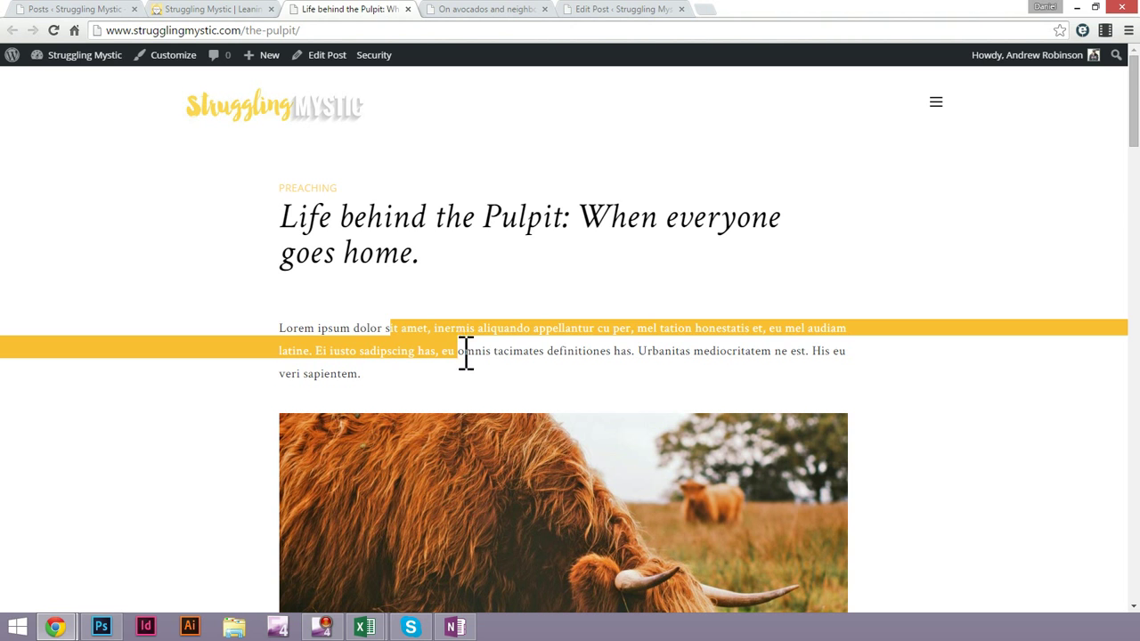
pyautogui.click(479, 354)
# Examine the images, gallery heading and paragraph spacing through the rest of the Pulpit post
pyautogui.scroll(-5, 501, 334)
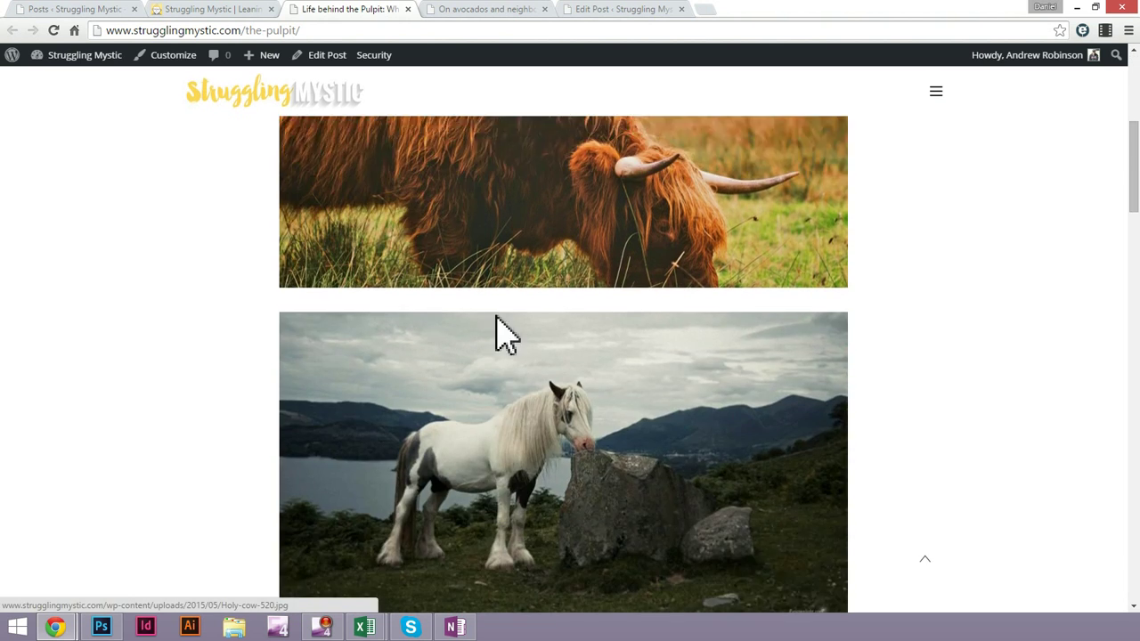
pyautogui.scroll(-4, 471, 326)
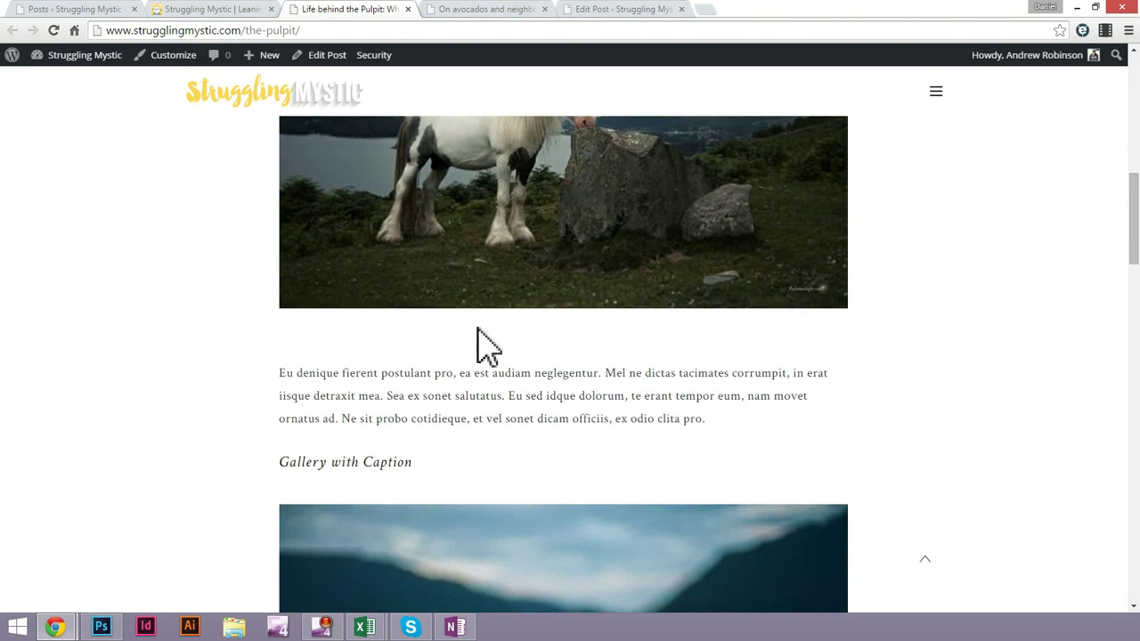
pyautogui.scroll(-2, 394, 382)
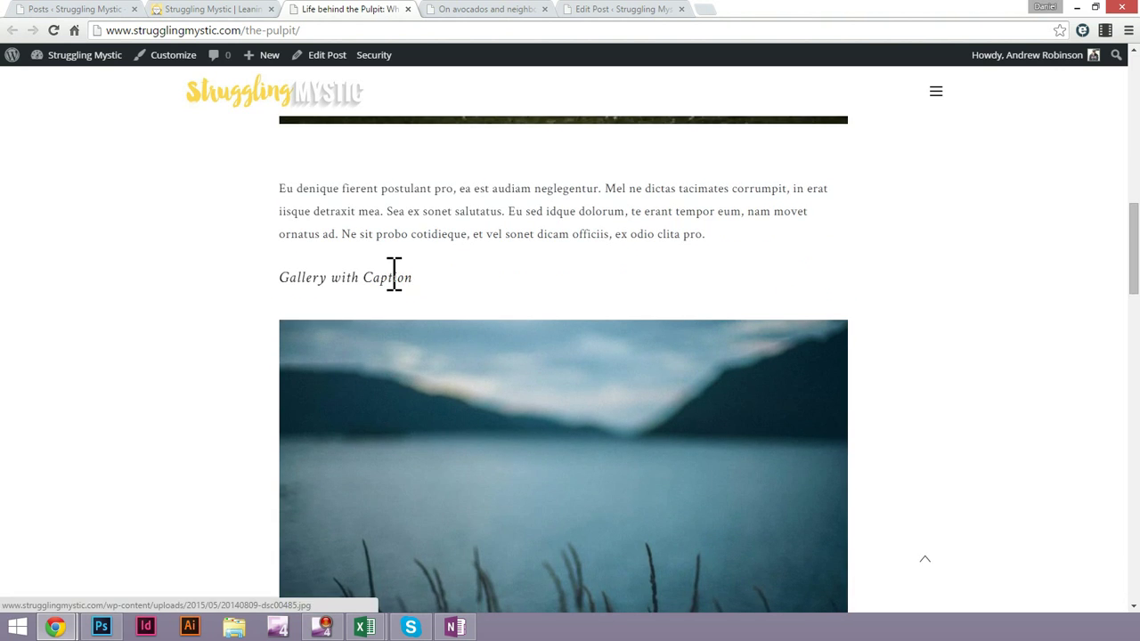
pyautogui.scroll(-5, 395, 293)
pyautogui.moveTo(375, 345); pyautogui.dragTo(547, 394)
pyautogui.click(579, 392)
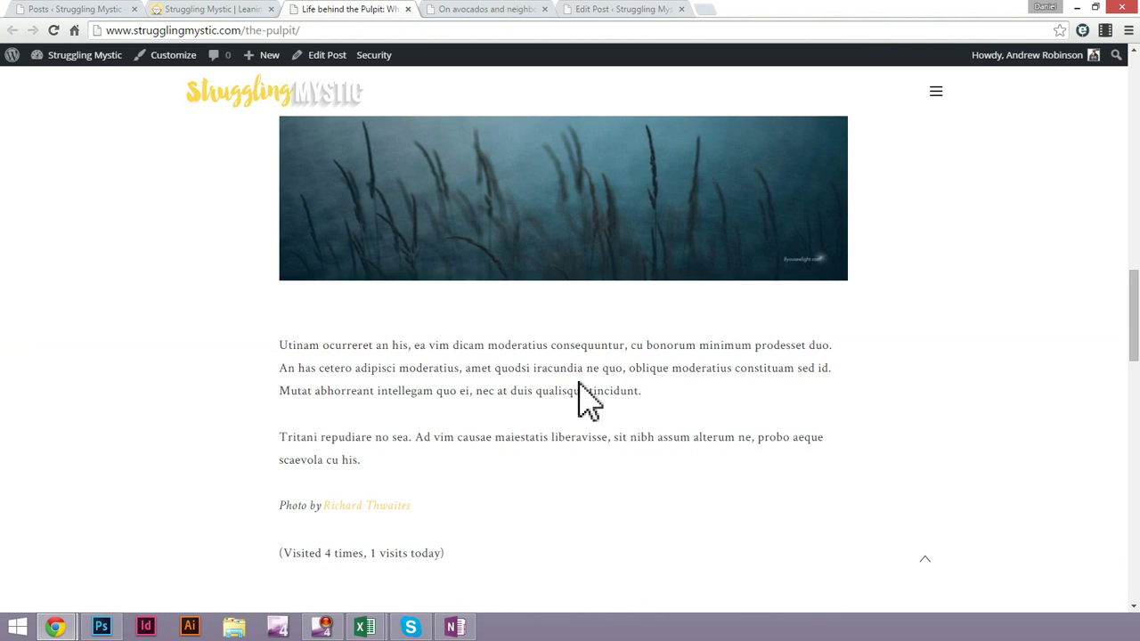
# View the "On avocados and neighbourliness" post and examine the font and blank gaps around its opening sentence
pyautogui.click(477, 10)
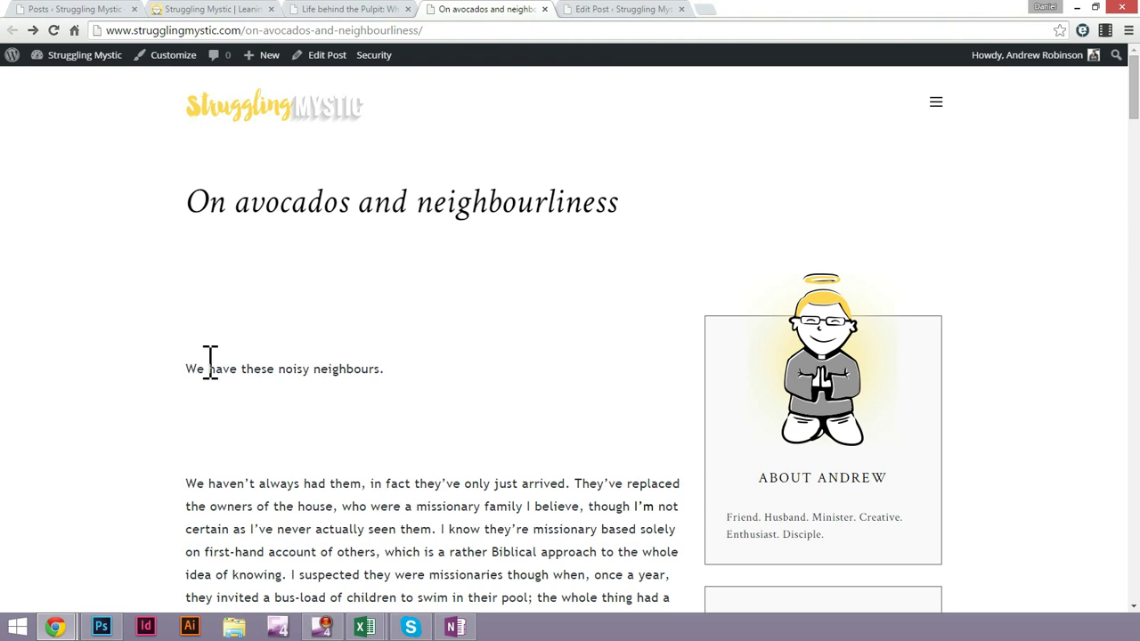
pyautogui.moveTo(186, 371); pyautogui.dragTo(400, 386)
pyautogui.click(302, 417)
pyautogui.moveTo(276, 404); pyautogui.dragTo(323, 440)
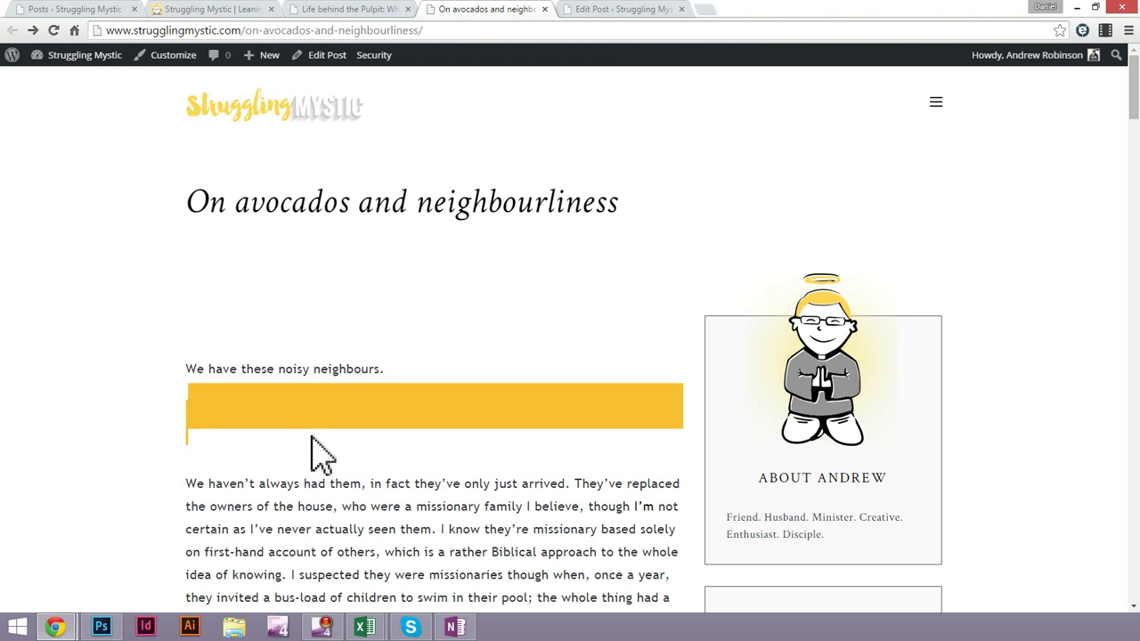
pyautogui.click(285, 369)
pyautogui.moveTo(237, 372); pyautogui.dragTo(387, 372)
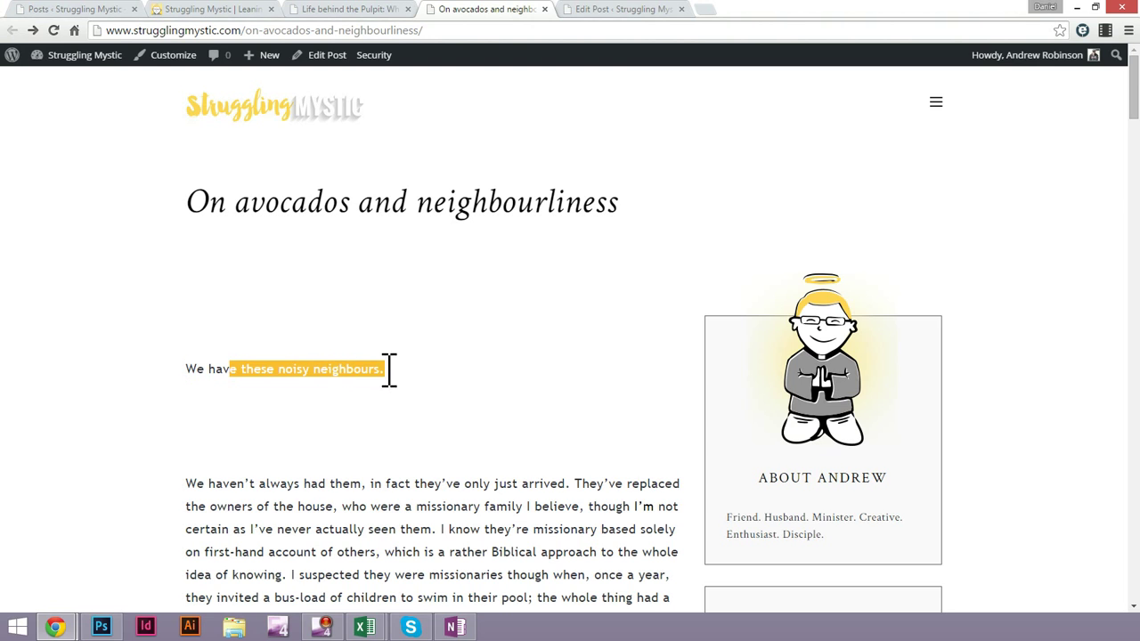
pyautogui.click(346, 372)
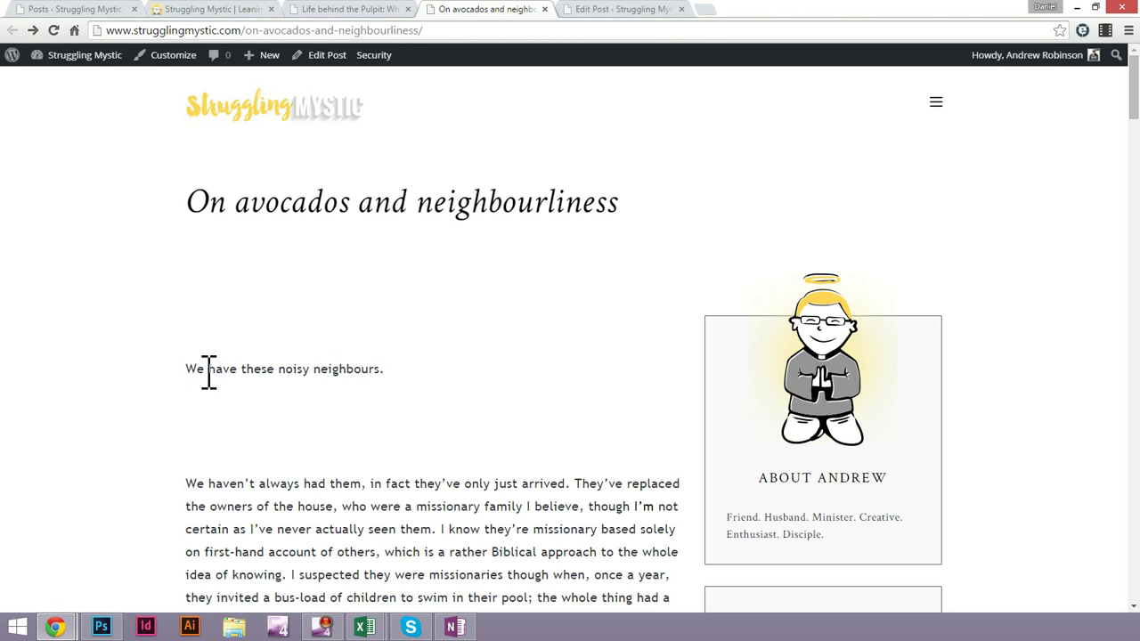
pyautogui.moveTo(209, 371); pyautogui.dragTo(379, 422)
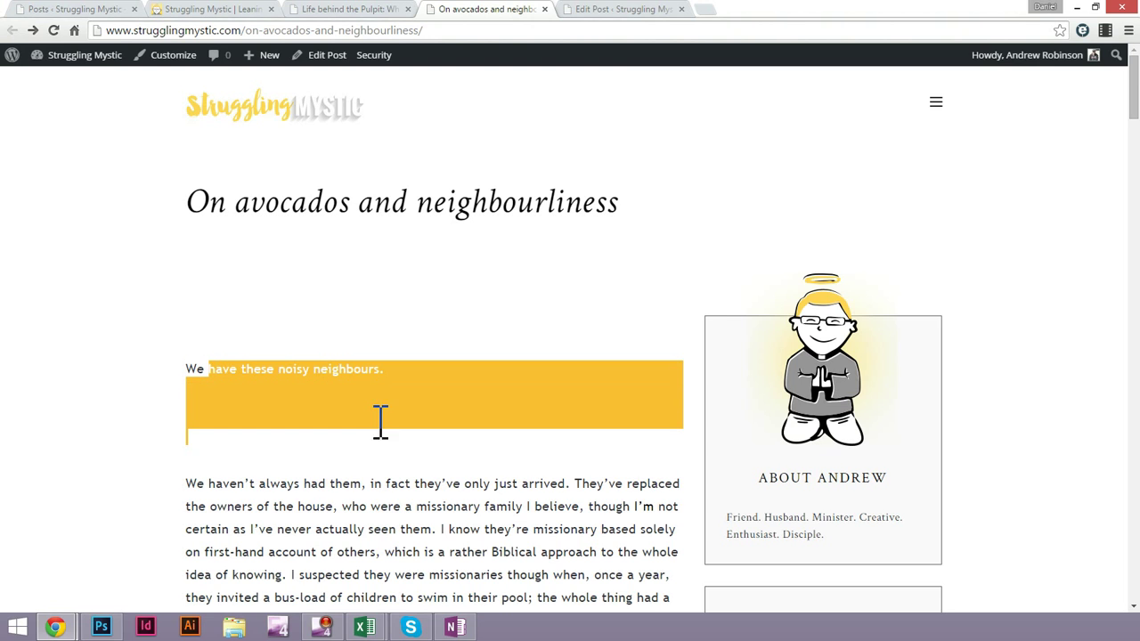
# Inspect the CSS styles applied to the second paragraph's text in the maximized developer tools, and close them
pyautogui.moveTo(352, 485); pyautogui.dragTo(366, 486)
pyautogui.rightClick(355, 485)
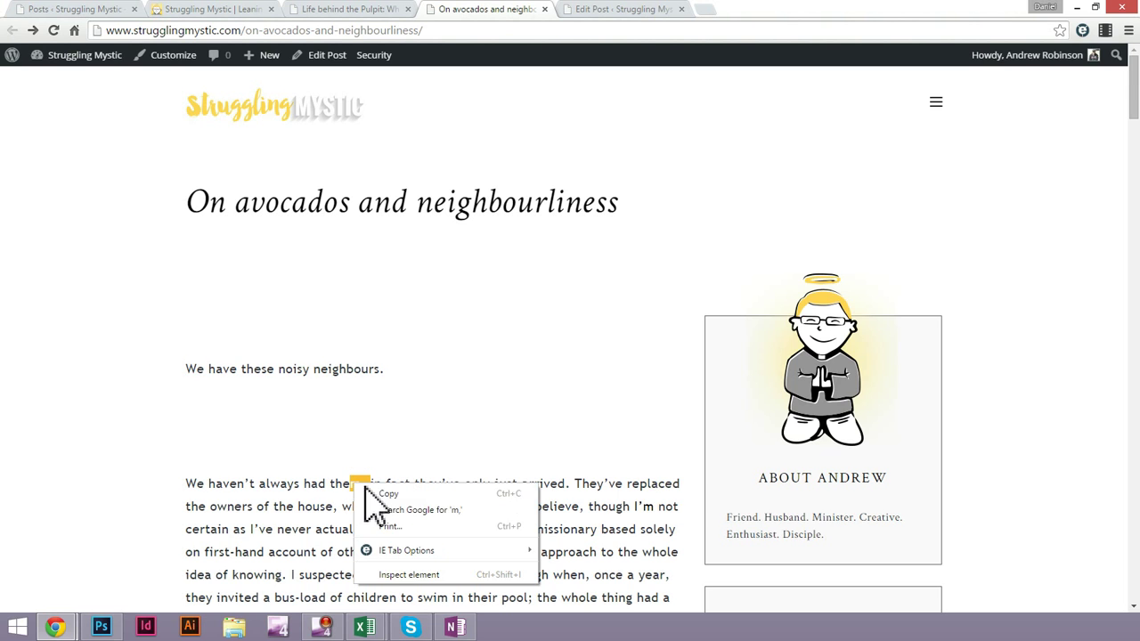
pyautogui.click(411, 574)
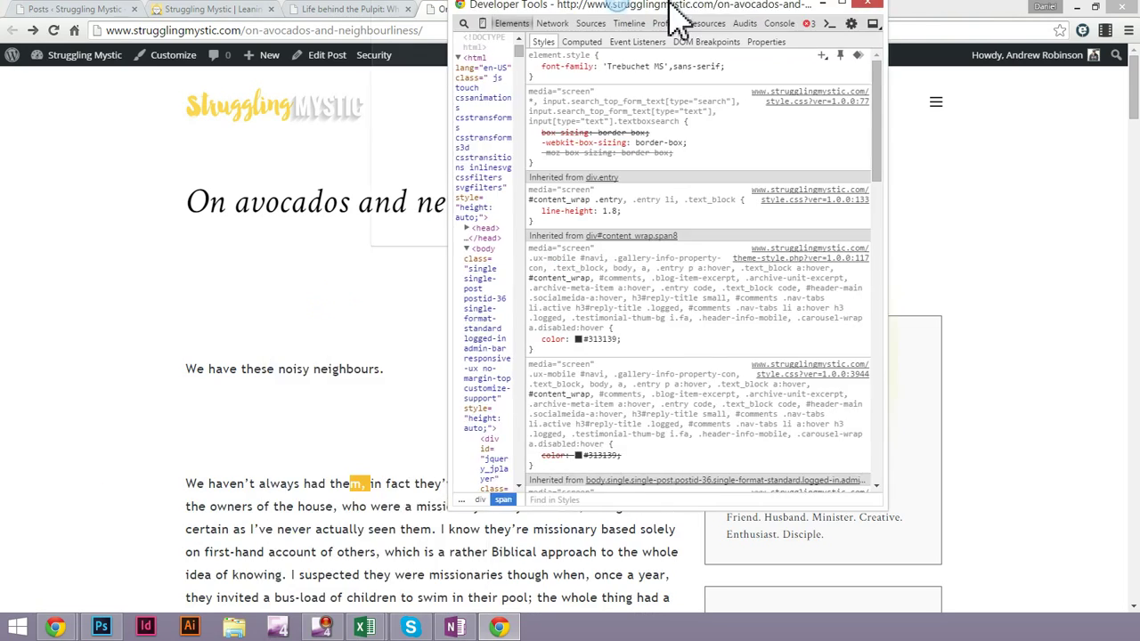
pyautogui.doubleClick(682, 12)
pyautogui.scroll(5, 984, 405)
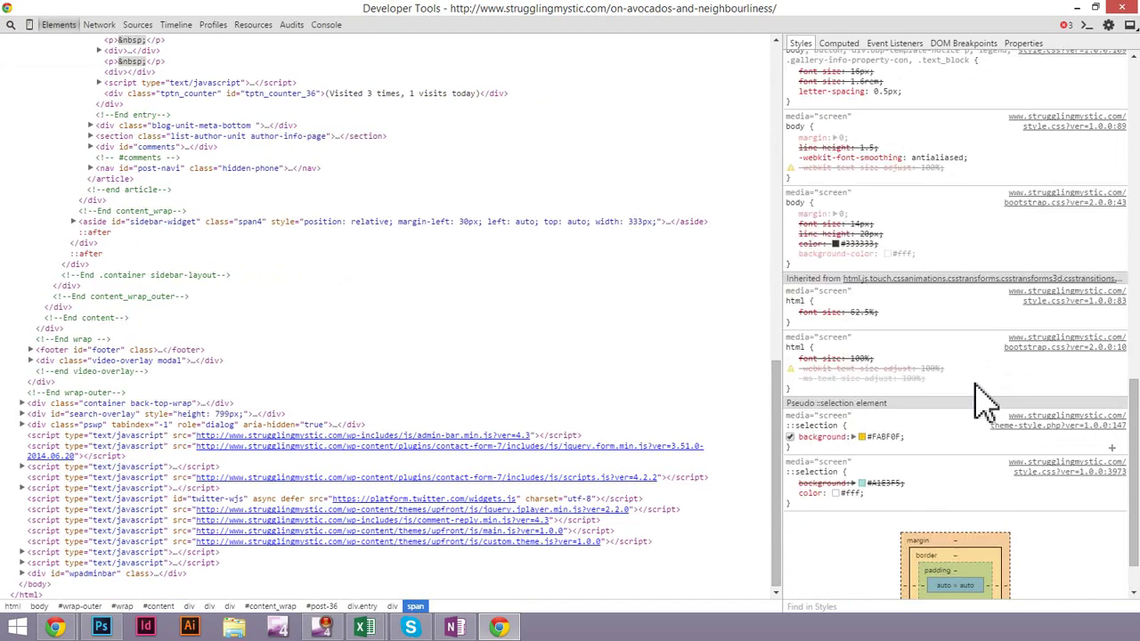
pyautogui.scroll(2, 985, 405)
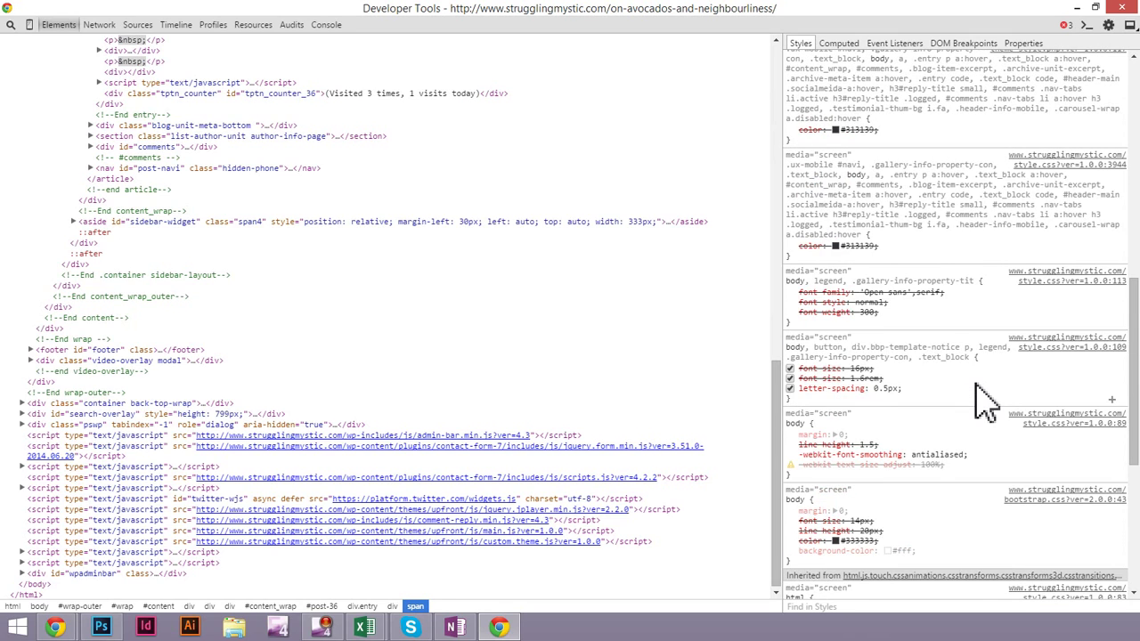
pyautogui.scroll(3, 980, 392)
pyautogui.scroll(3, 979, 392)
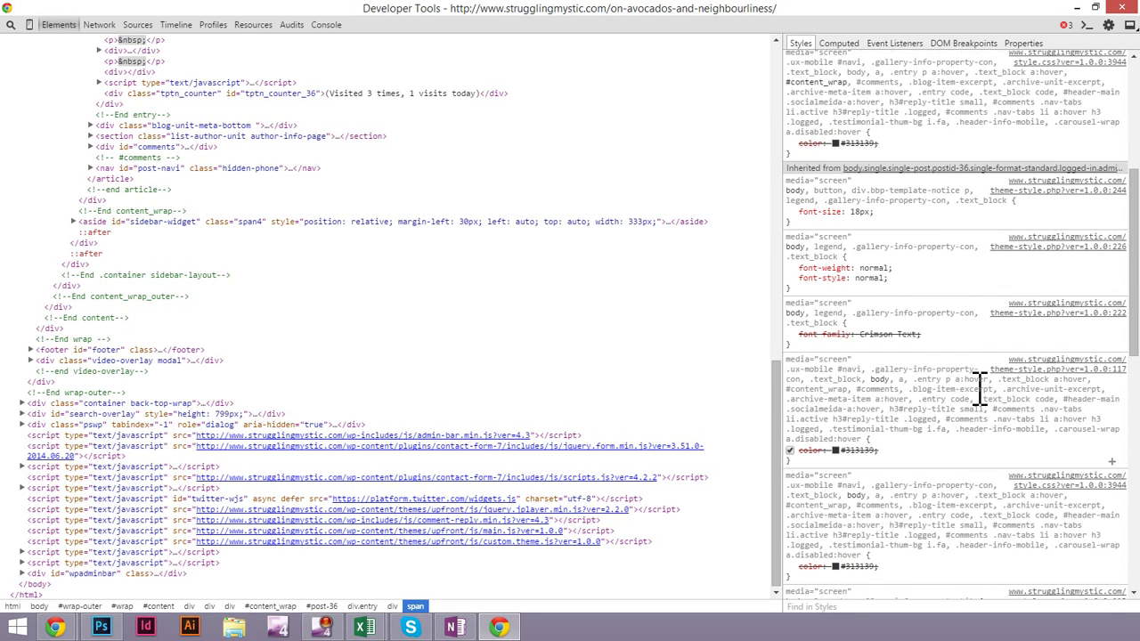
pyautogui.scroll(6, 980, 411)
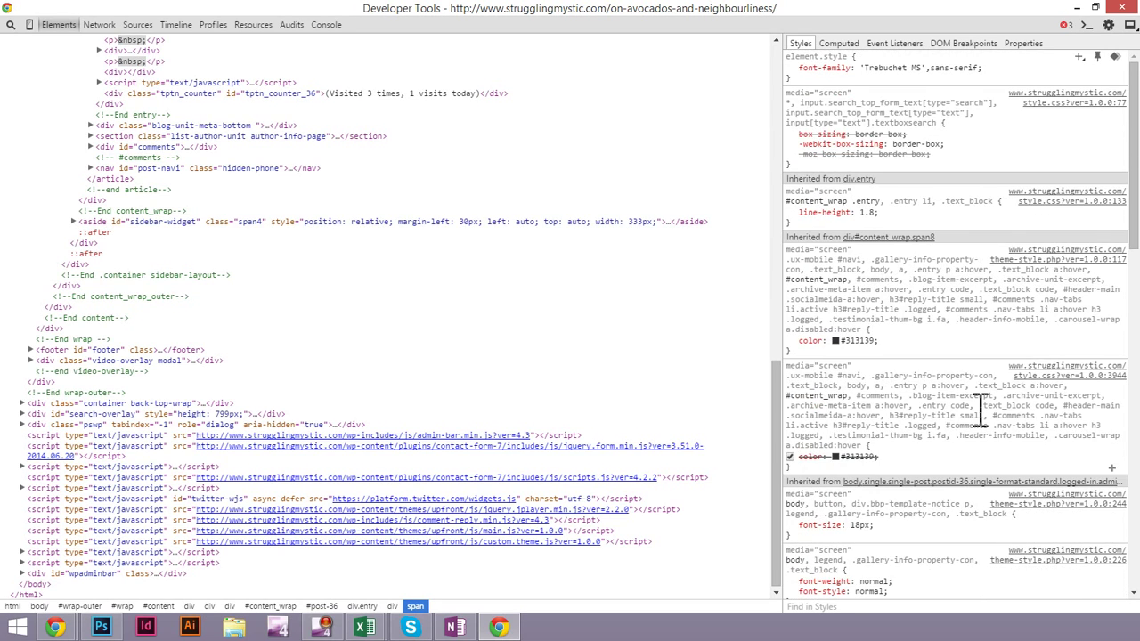
pyautogui.click(1119, 7)
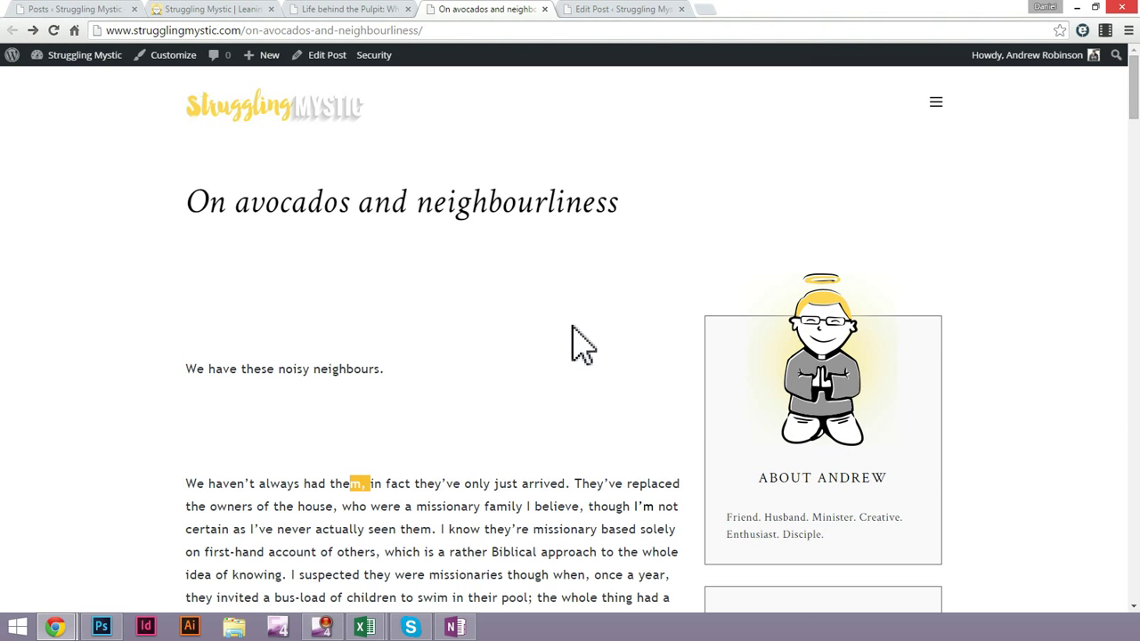
# Examine the paragraph text, the spacing between paragraphs and the captioned image further down the avocados post
pyautogui.doubleClick(513, 484)
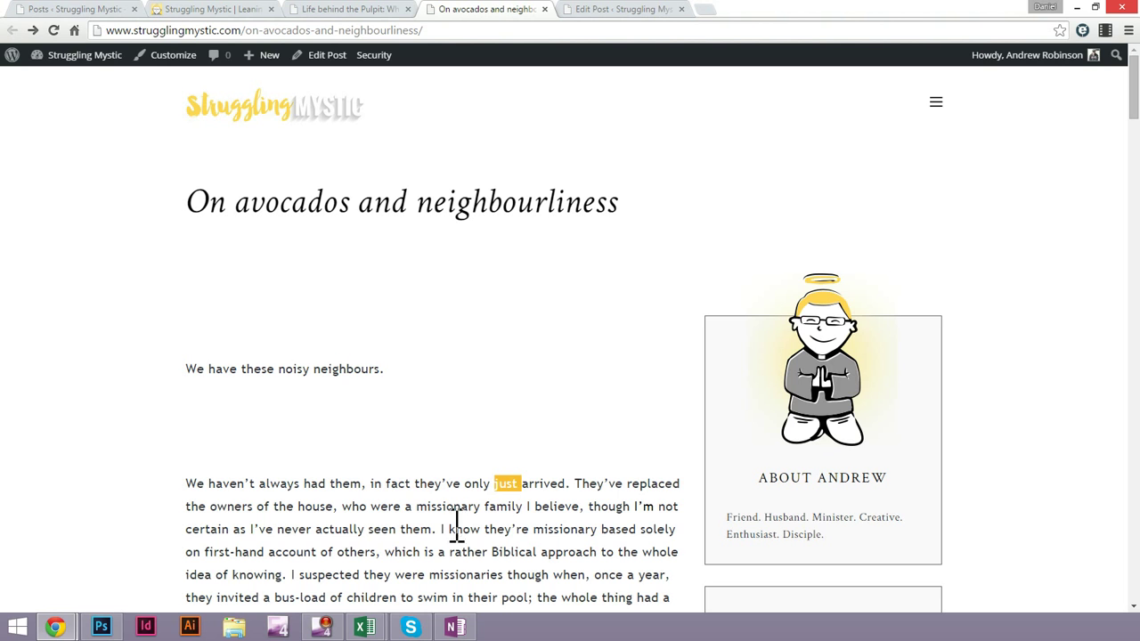
pyautogui.click(484, 508)
pyautogui.scroll(-1, 426, 408)
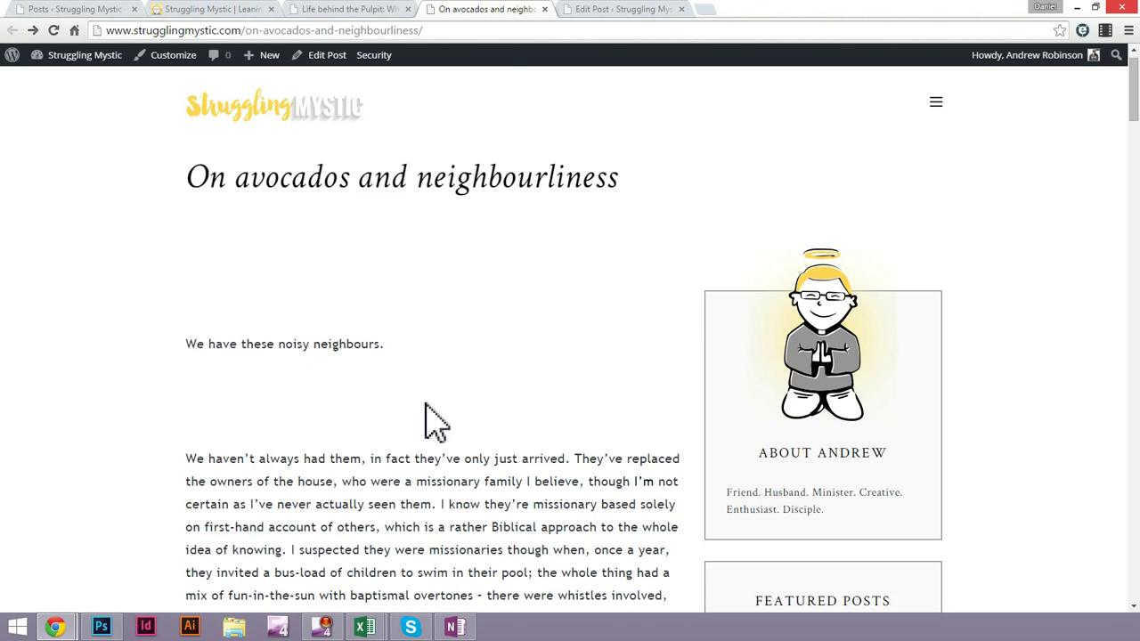
pyautogui.scroll(-2, 426, 408)
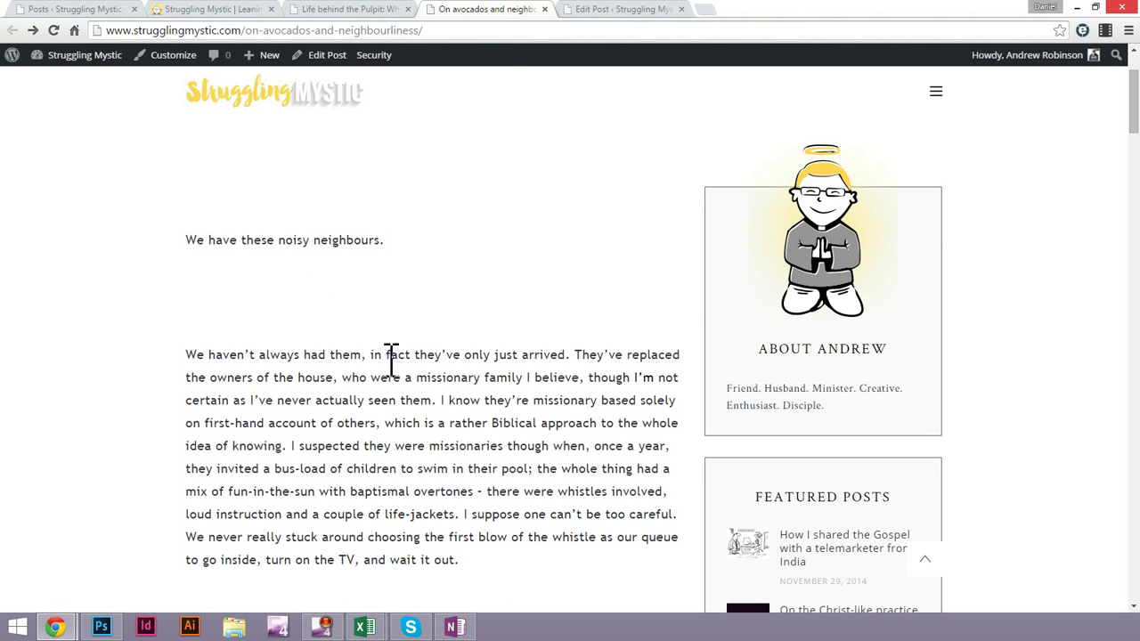
pyautogui.scroll(-5, 392, 361)
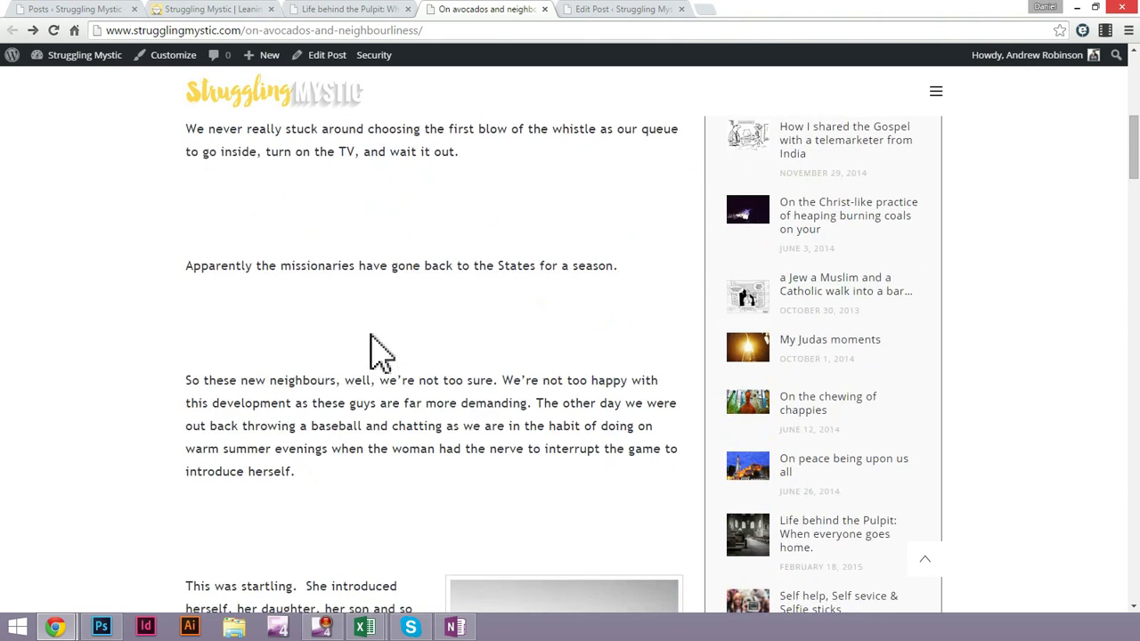
pyautogui.scroll(-2, 381, 351)
pyautogui.scroll(-1, 360, 406)
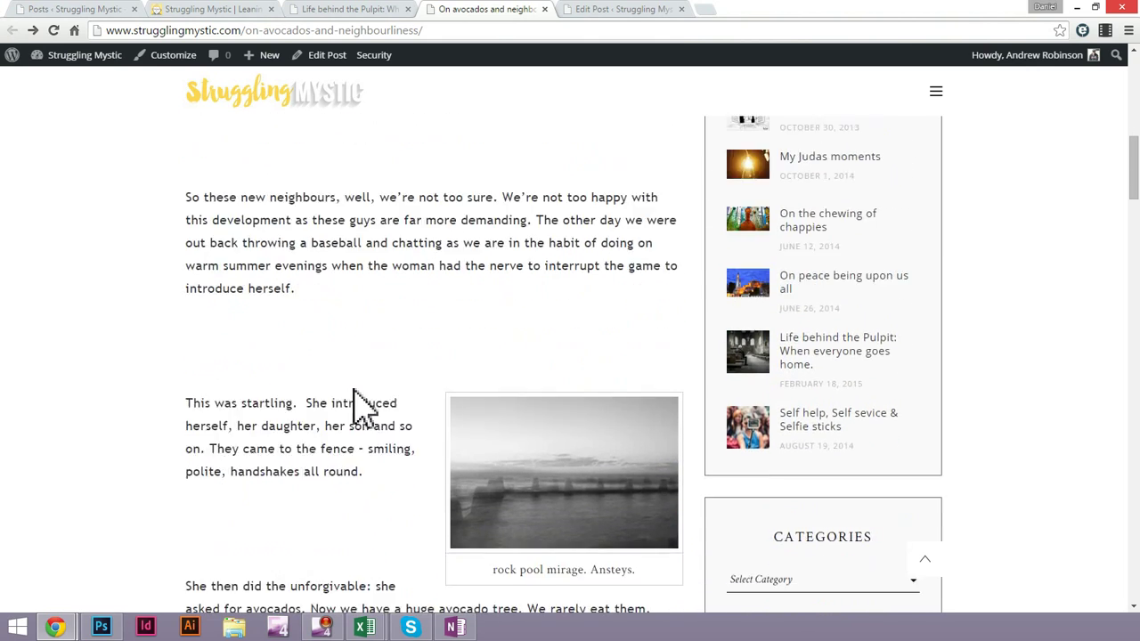
pyautogui.scroll(-2, 361, 406)
pyautogui.moveTo(231, 326); pyautogui.dragTo(334, 441)
pyautogui.click(354, 492)
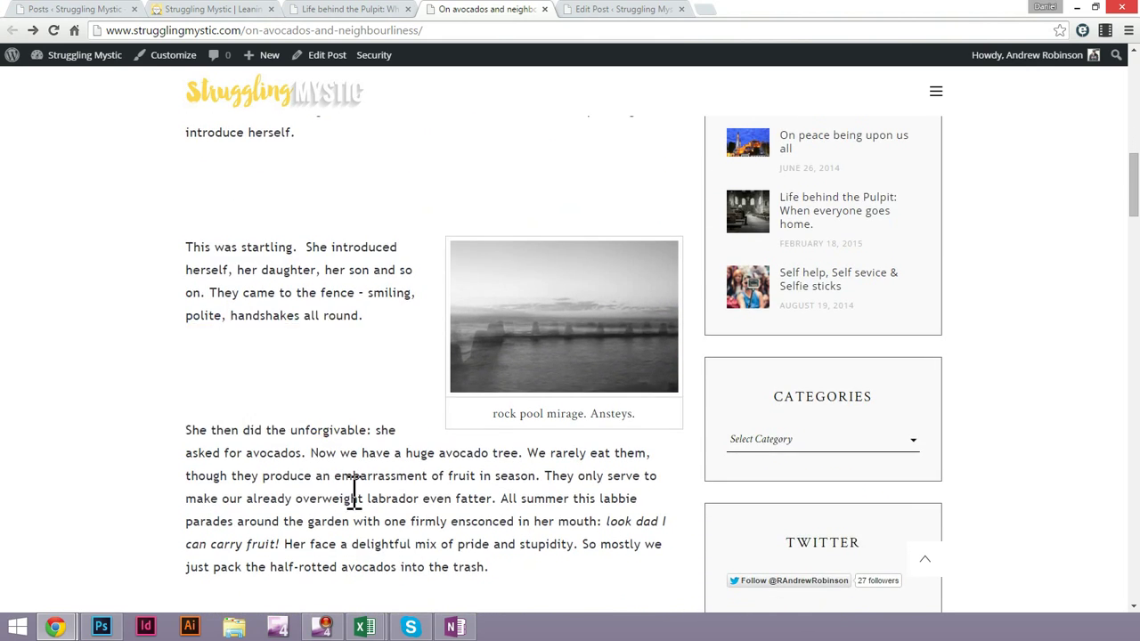
pyautogui.scroll(-2, 354, 493)
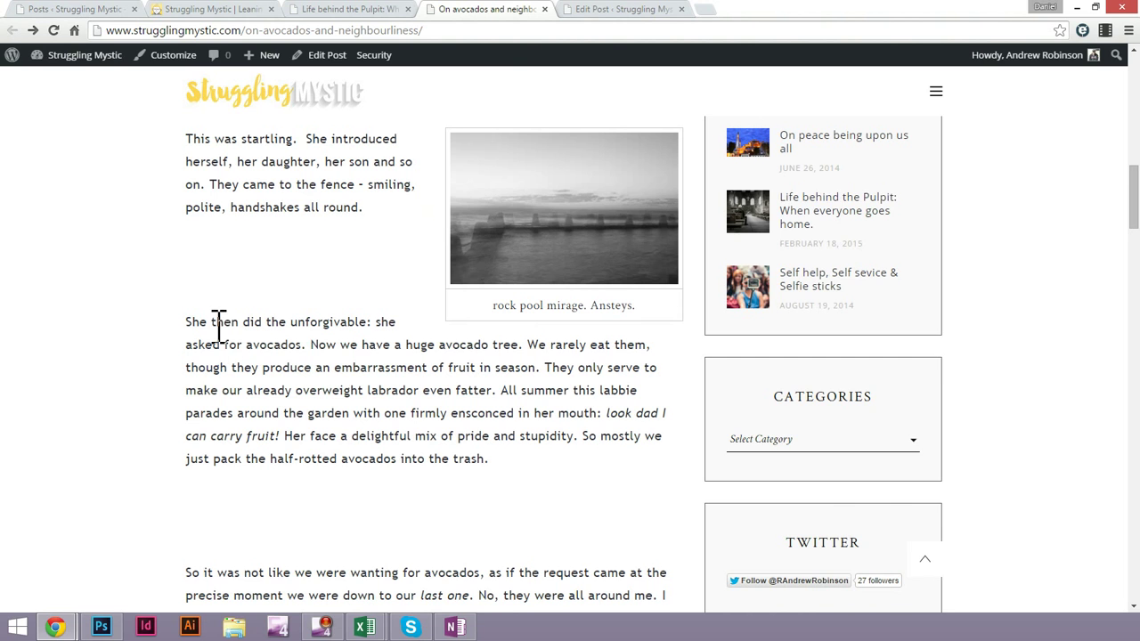
pyautogui.moveTo(209, 327); pyautogui.dragTo(227, 342)
pyautogui.click(288, 378)
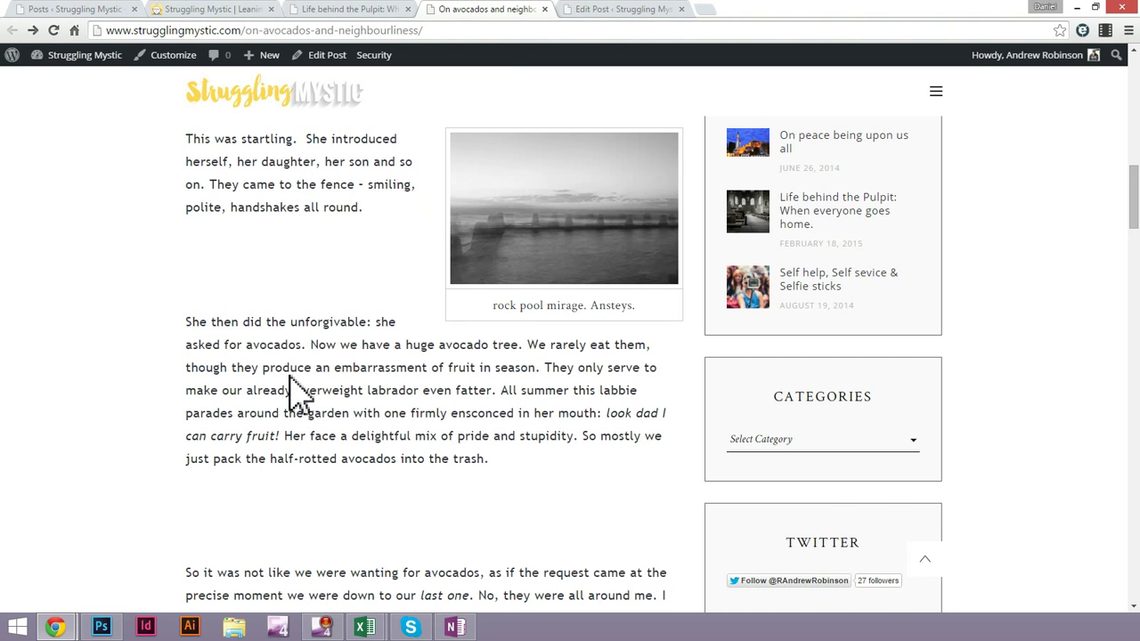
pyautogui.scroll(5, 294, 379)
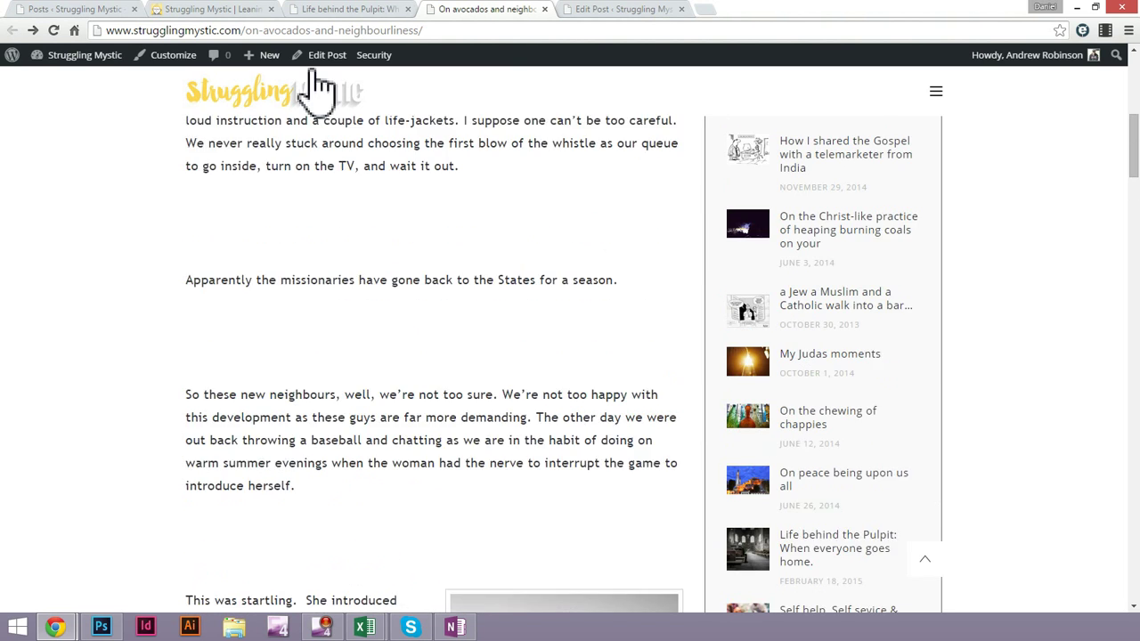
# Show the avocados post in the visual mode of its editor and check the blank space around the opening sentence
pyautogui.click(597, 10)
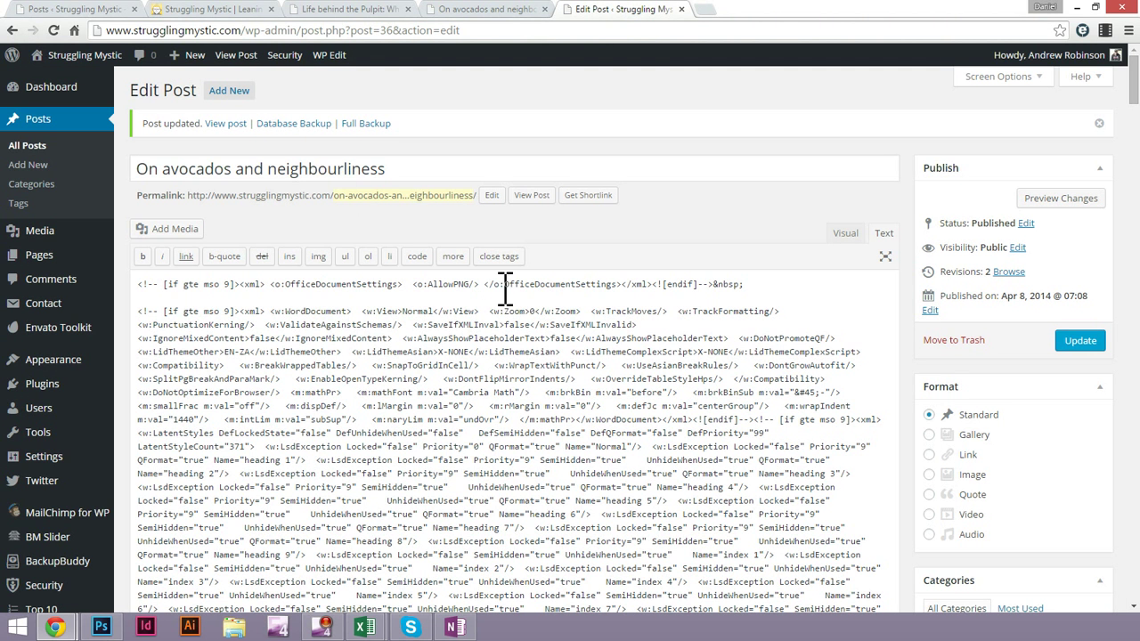
pyautogui.click(845, 233)
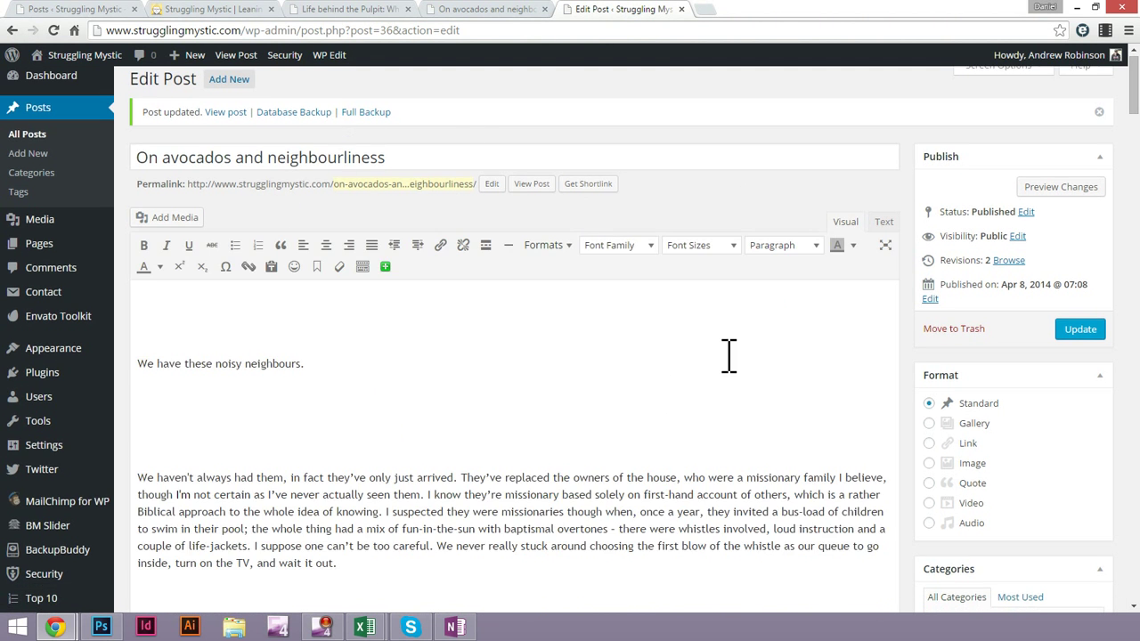
pyautogui.moveTo(239, 318); pyautogui.dragTo(284, 342)
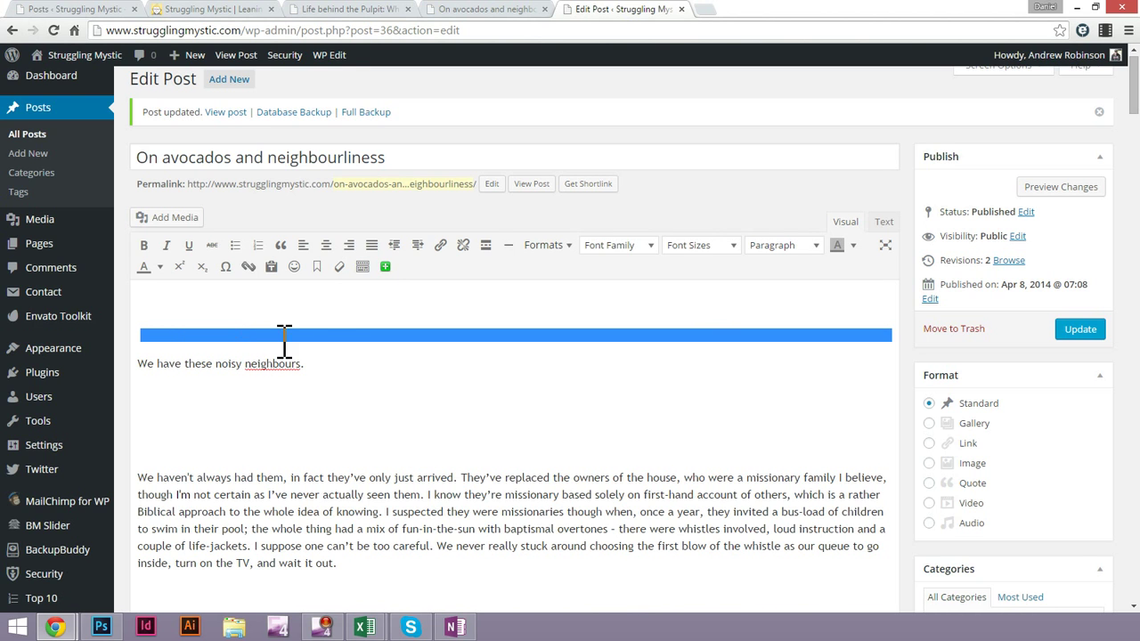
pyautogui.click(316, 435)
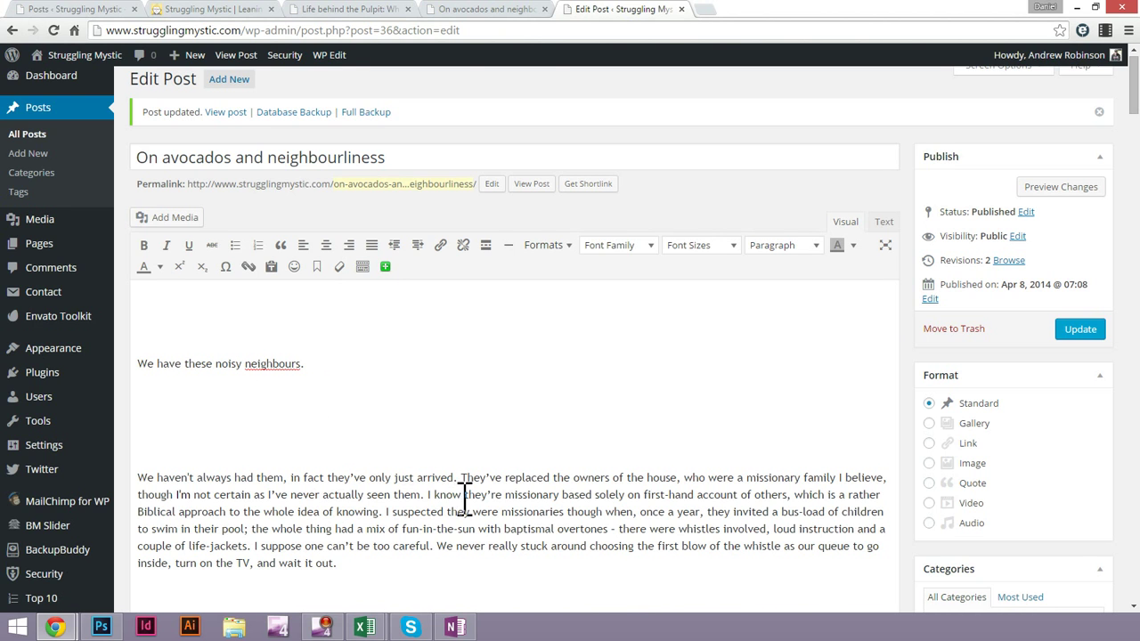
# Select the entire post body and clear its formatting
pyautogui.scroll(-10, 464, 500)
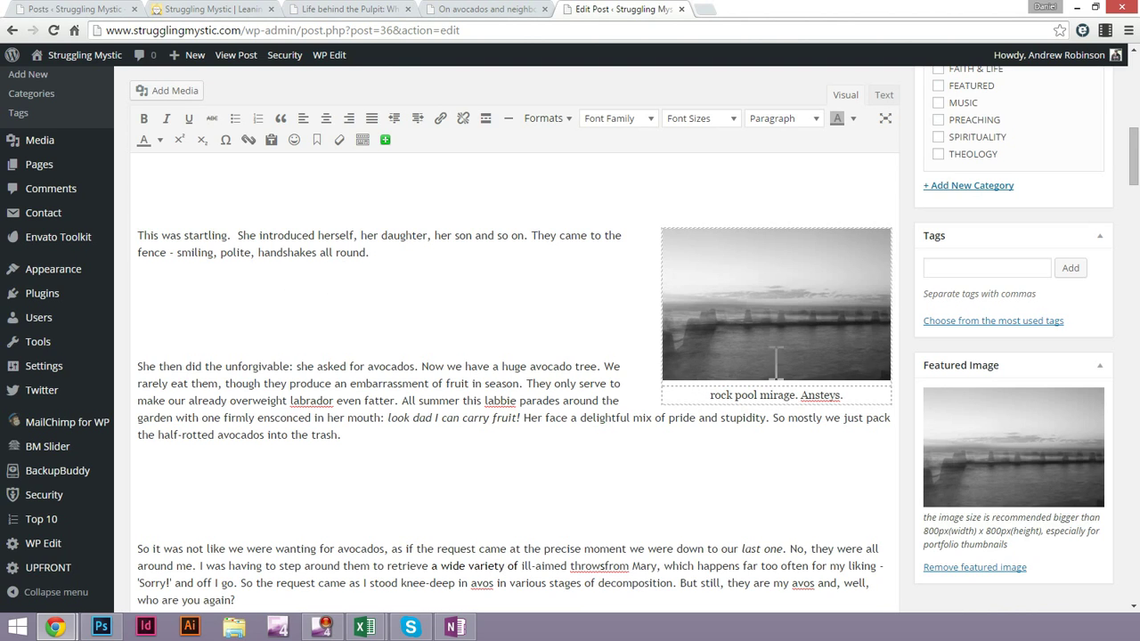
pyautogui.click(490, 319)
pyautogui.hotkey('ctrl', 'a')
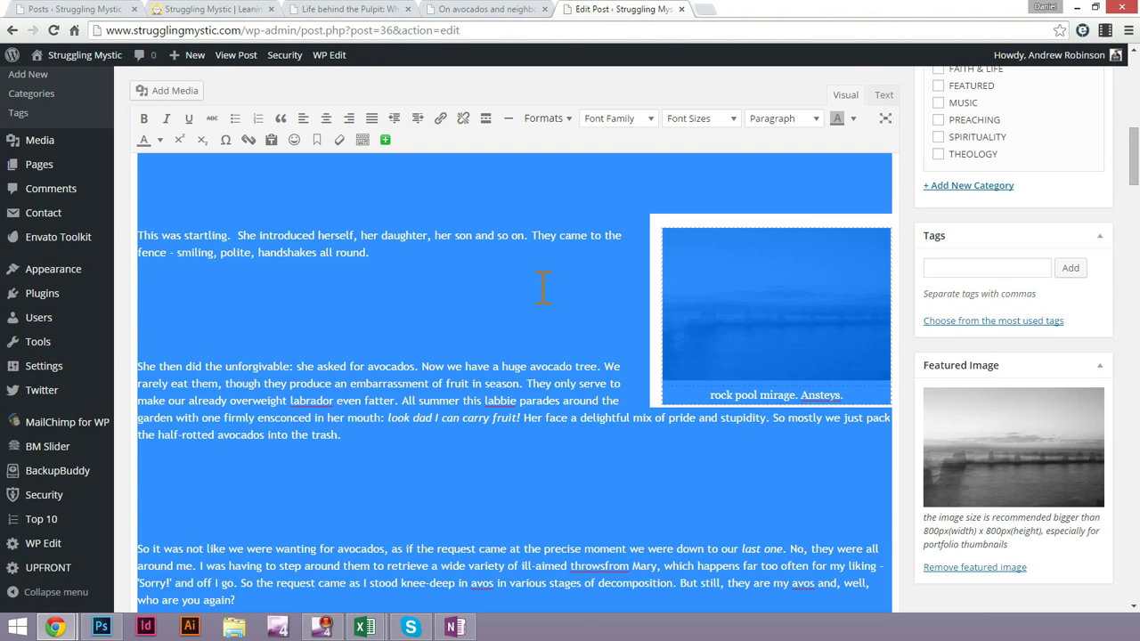
pyautogui.scroll(10, 539, 289)
pyautogui.click(326, 414)
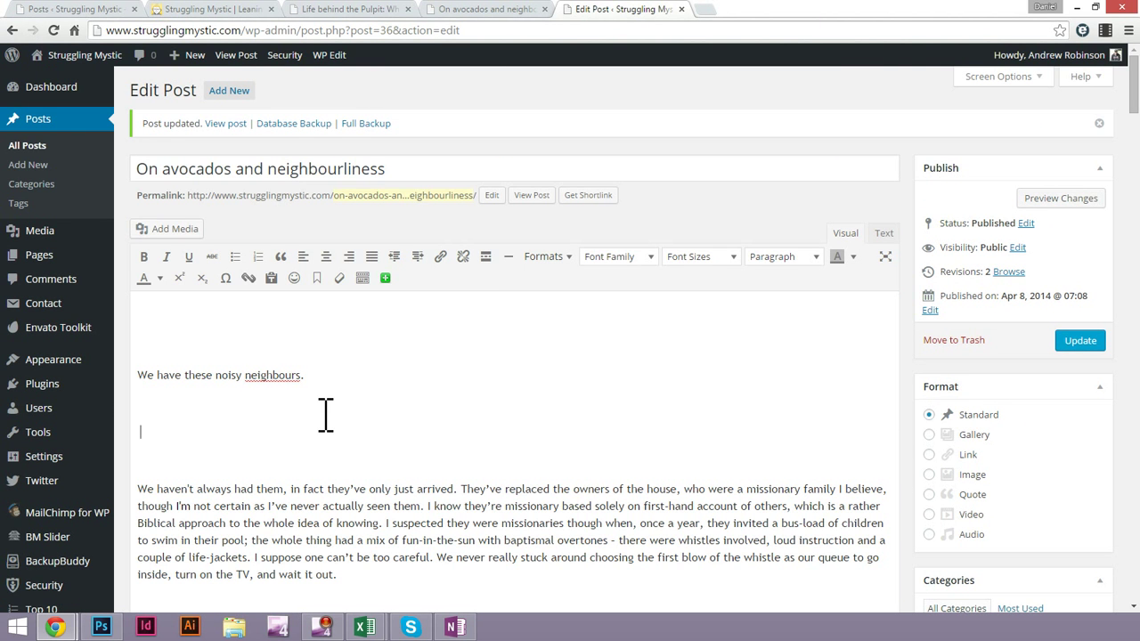
pyautogui.hotkey('ctrl', 'a')
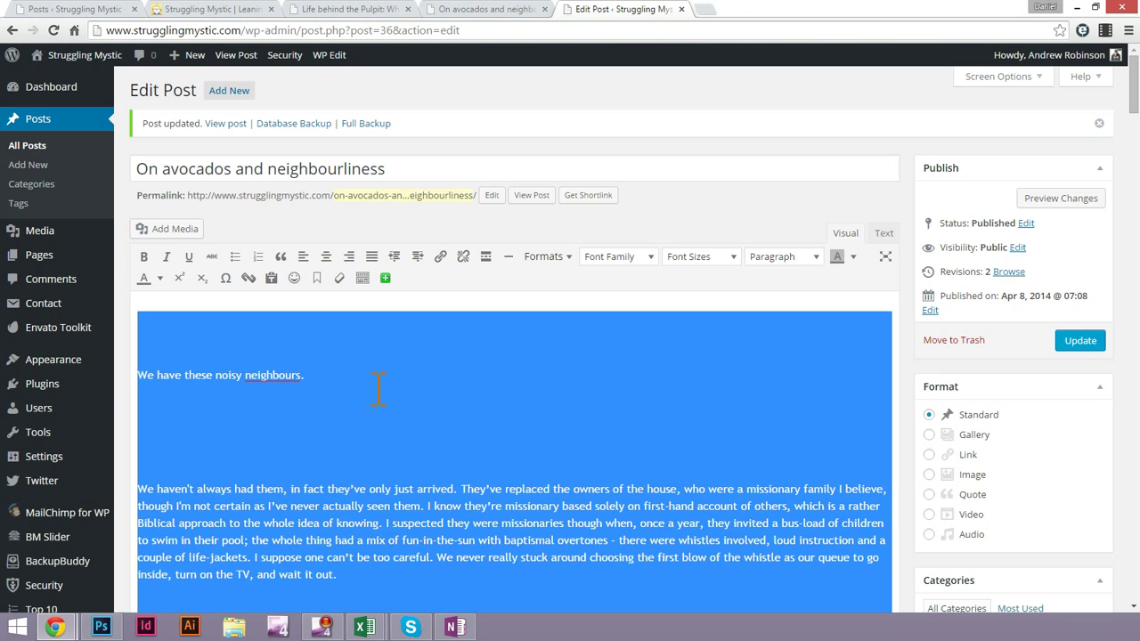
pyautogui.click(340, 279)
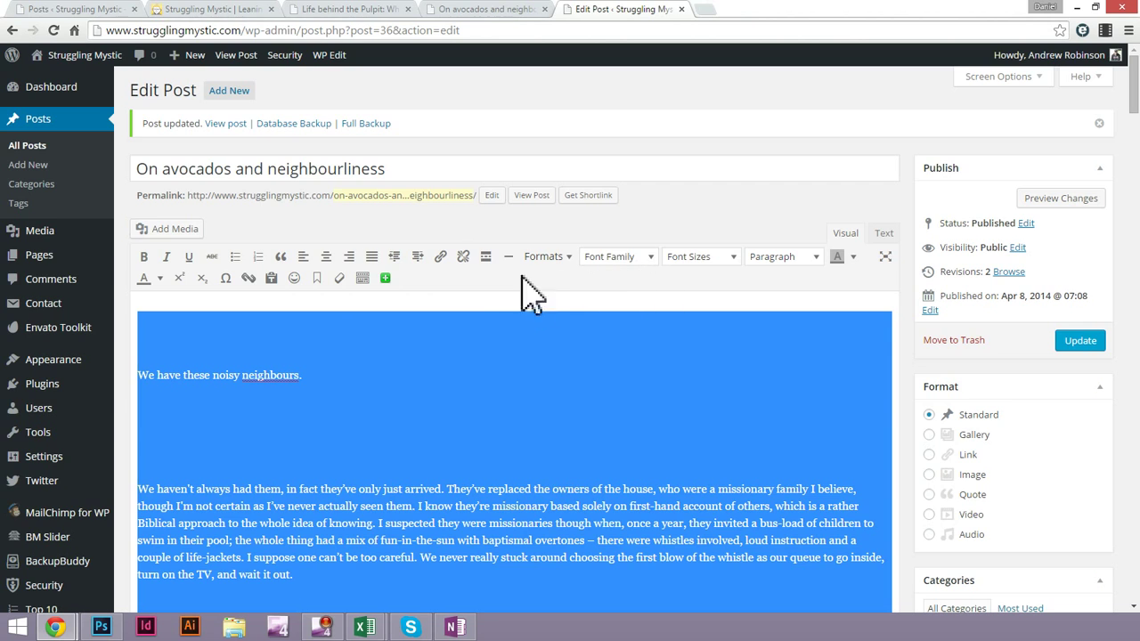
# Try to apply the Paragraph format to the whole post body
pyautogui.click(572, 260)
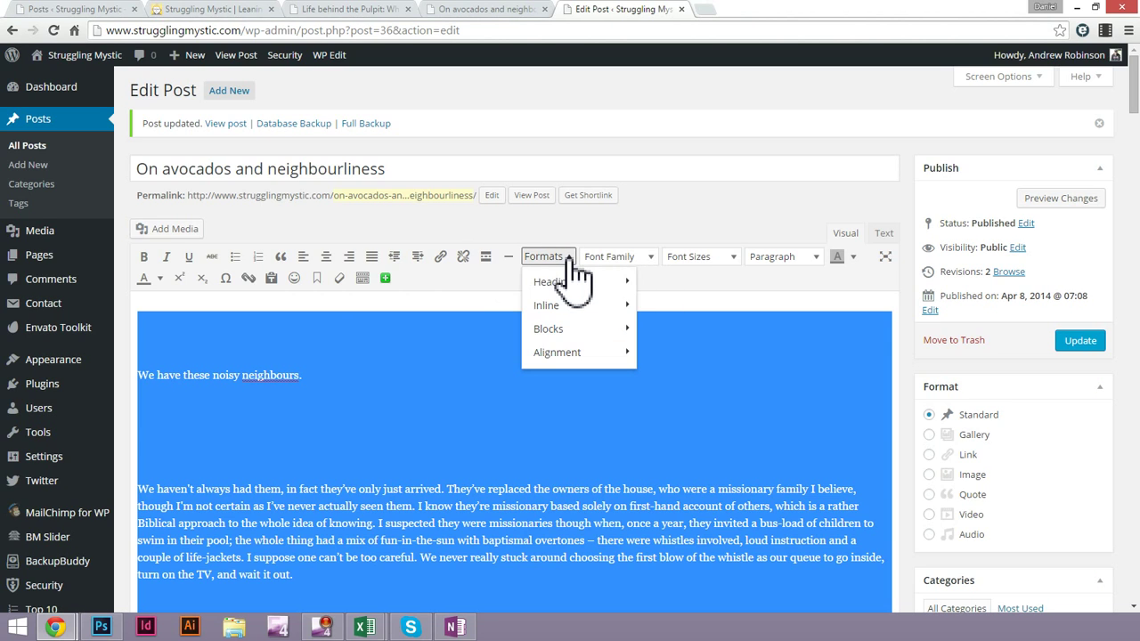
pyautogui.click(570, 259)
pyautogui.click(806, 259)
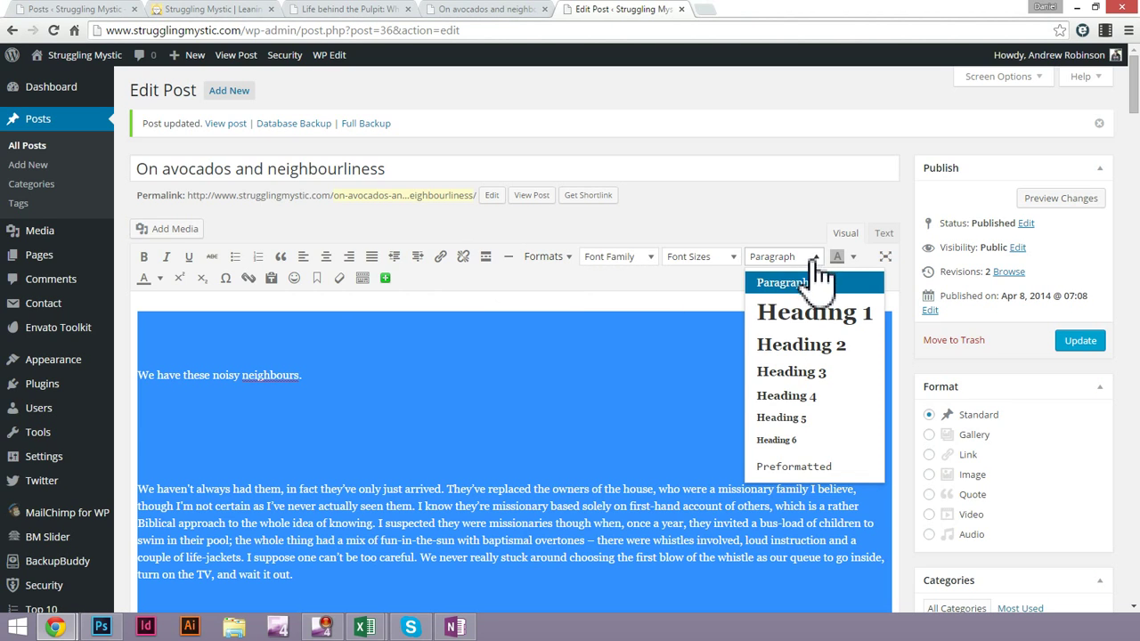
pyautogui.click(804, 284)
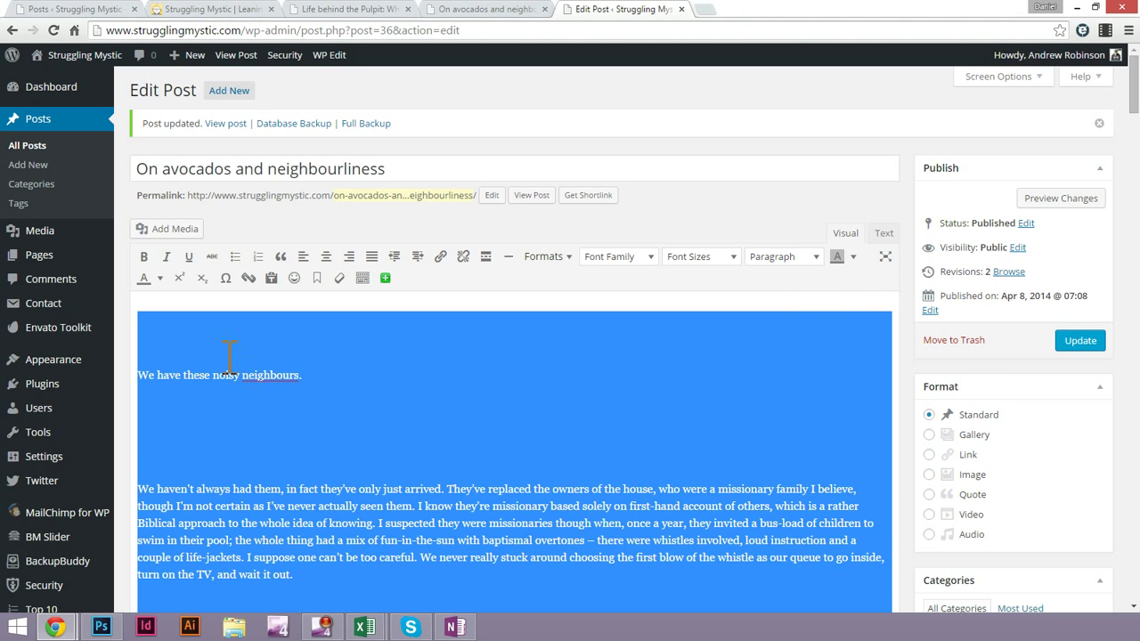
# Delete the empty lines above and below the opening sentence "We have these noisy neighbours."
pyautogui.click(179, 349)
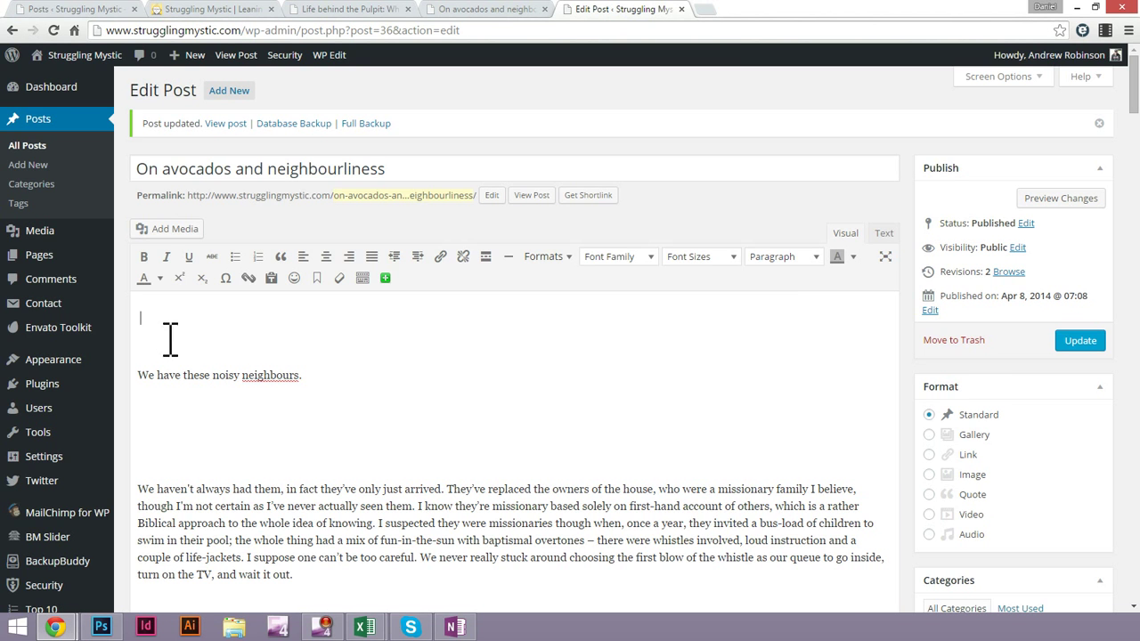
pyautogui.moveTo(170, 337); pyautogui.dragTo(177, 346)
pyautogui.press('BackSpace')
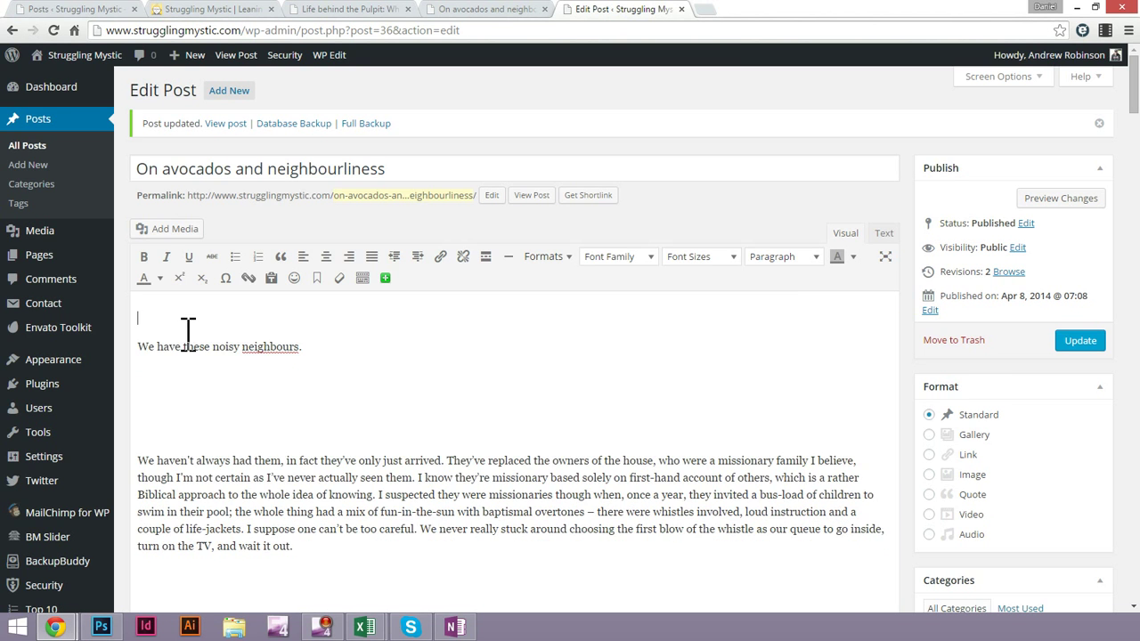
pyautogui.press('BackSpace')
pyautogui.click(207, 401)
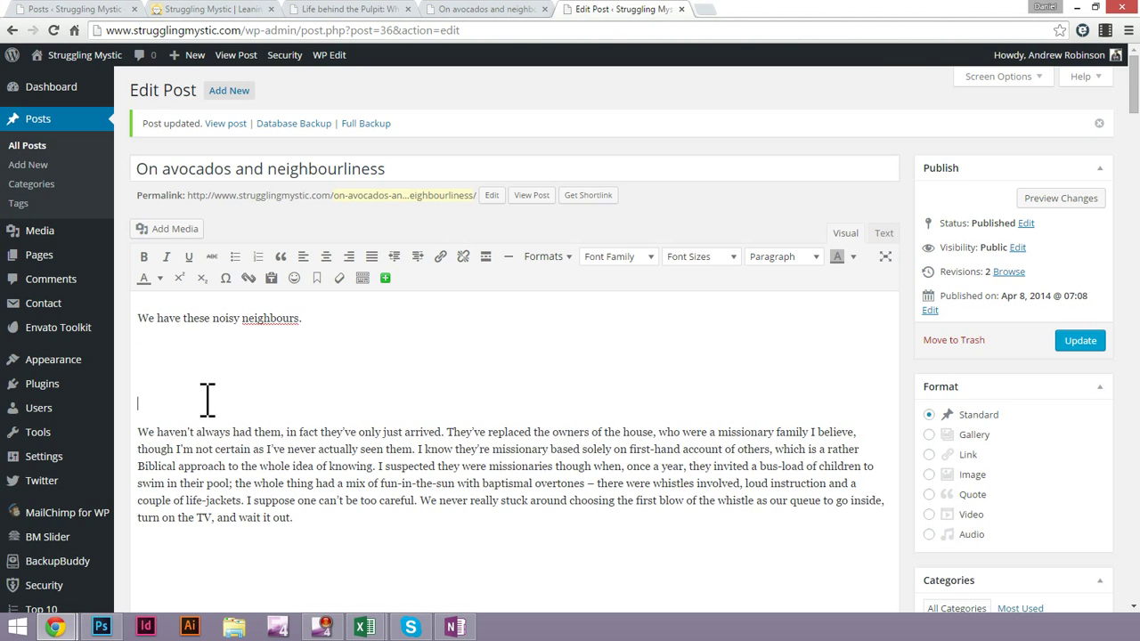
pyautogui.press('BackSpace')
pyautogui.press('BackSpace')
pyautogui.press('BackSpace')
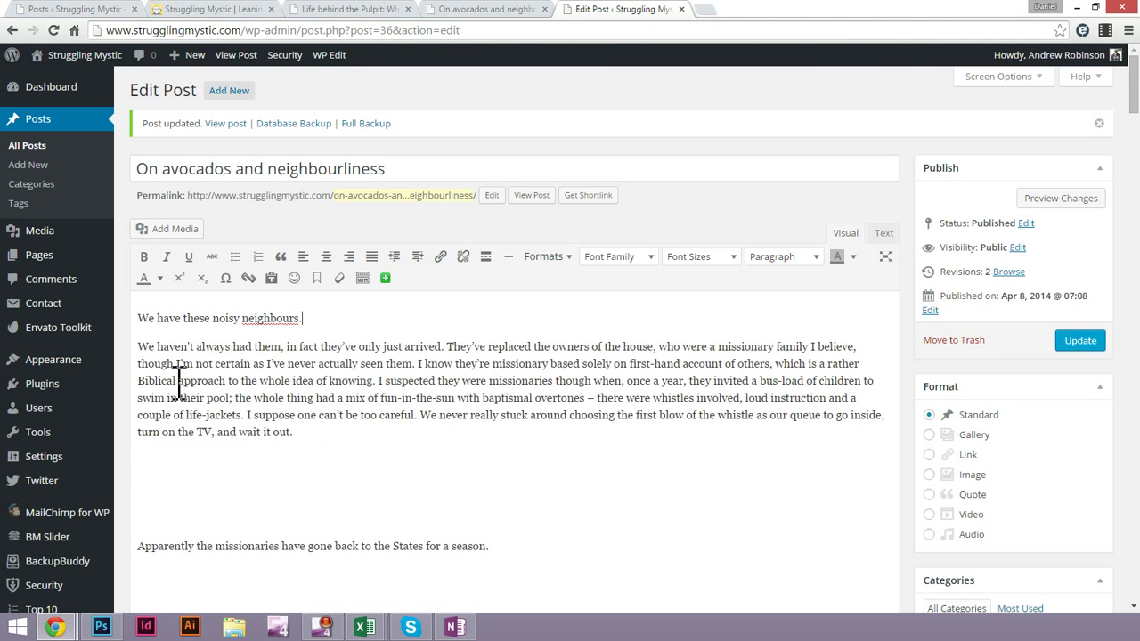
# Delete the empty lines between the second paragraph and the sentence starting "Apparently the missionaries", and try to adjust the break between them
pyautogui.click(211, 478)
pyautogui.press('BackSpace')
pyautogui.press('BackSpace')
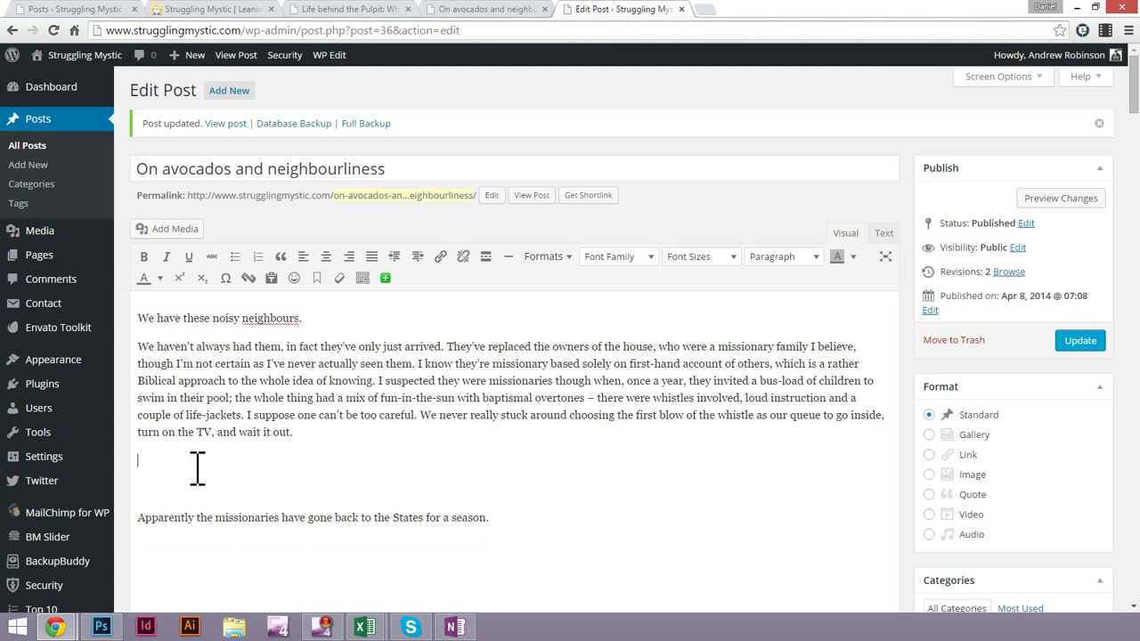
pyautogui.press('BackSpace')
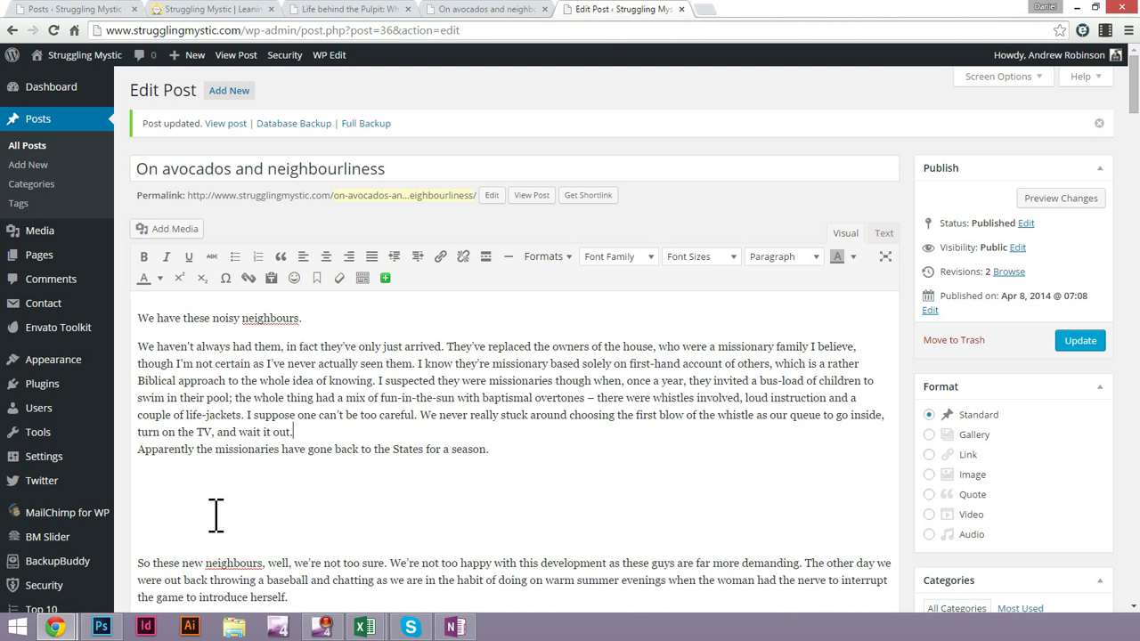
pyautogui.press('Delete')
pyautogui.hotkey('shift', 'Return')
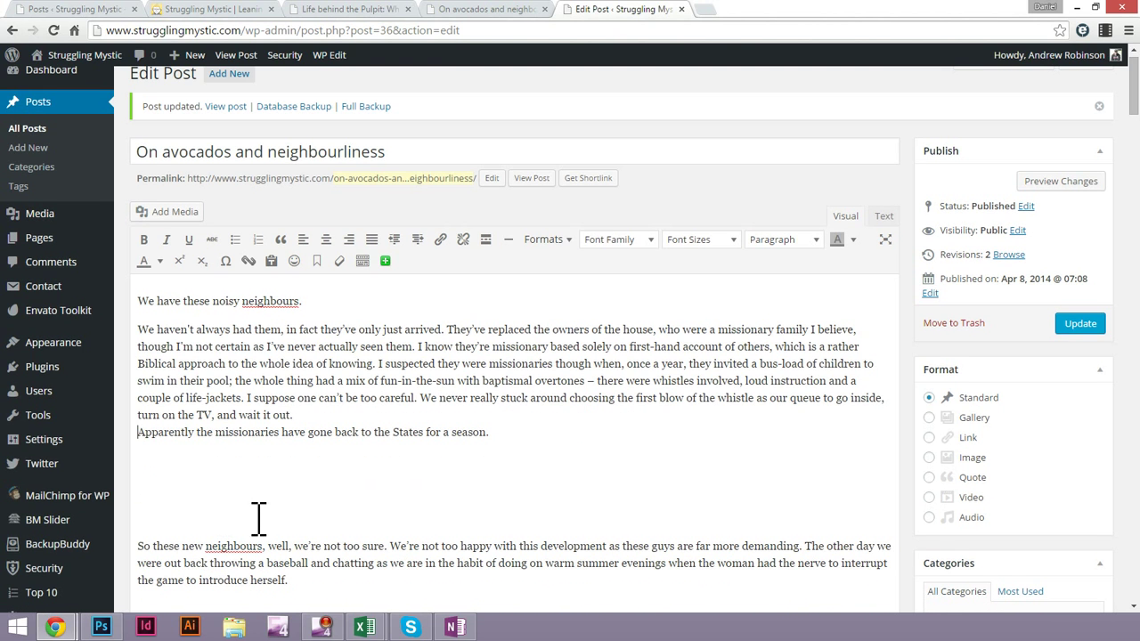
pyautogui.press('Delete')
pyautogui.hotkey('shift', 'Return')
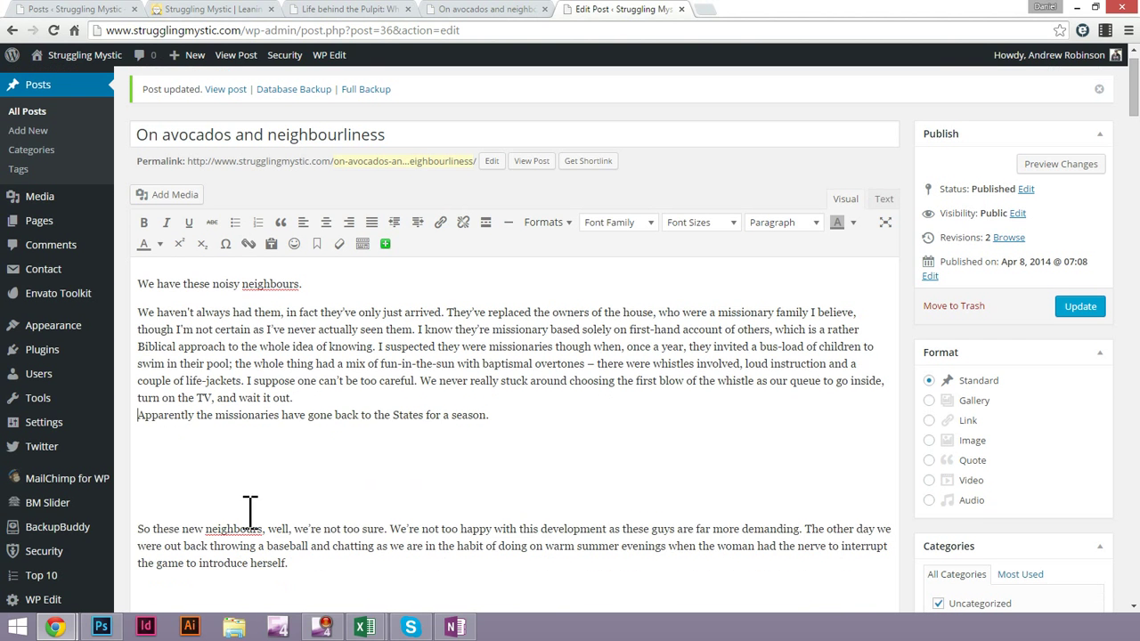
# Delete the empty lines between the "Apparently the missionaries" sentence and the paragraph starting "So these new neighbours"
pyautogui.tripleClick(330, 401)
pyautogui.click(415, 419)
pyautogui.press('Delete')
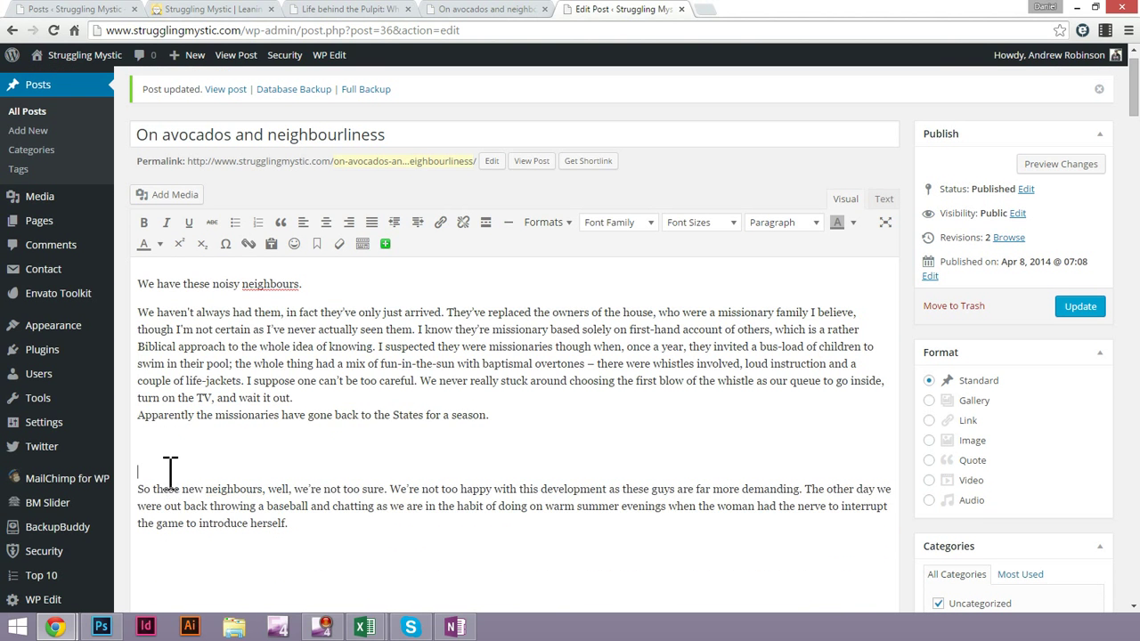
pyautogui.press('BackSpace')
pyautogui.click(492, 416)
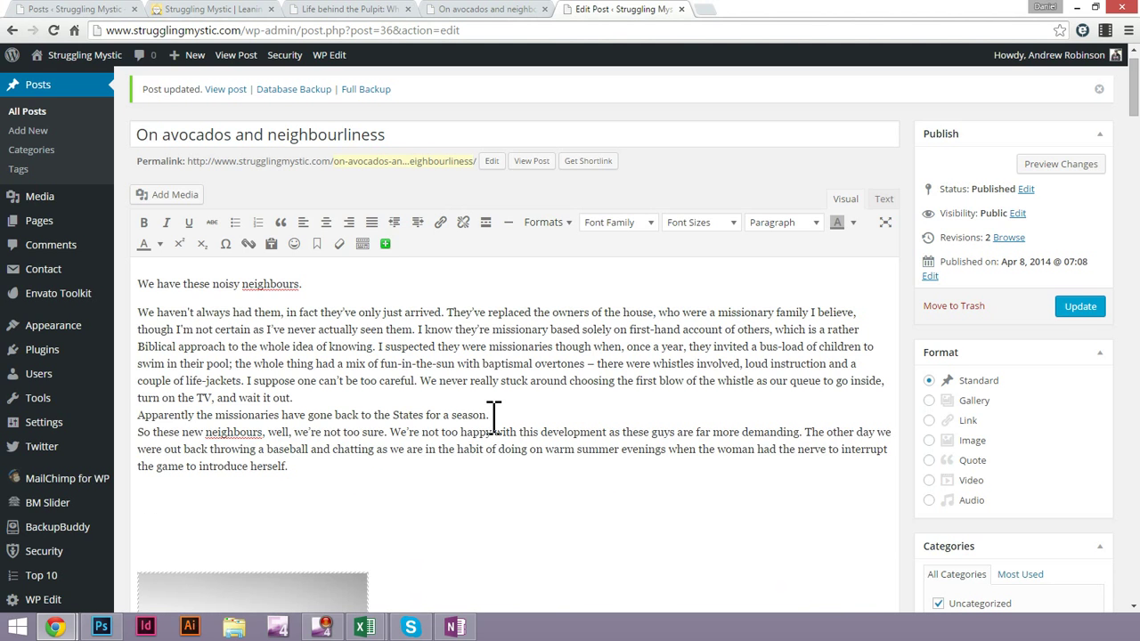
pyautogui.press('Delete')
pyautogui.hotkey('shift', 'Return')
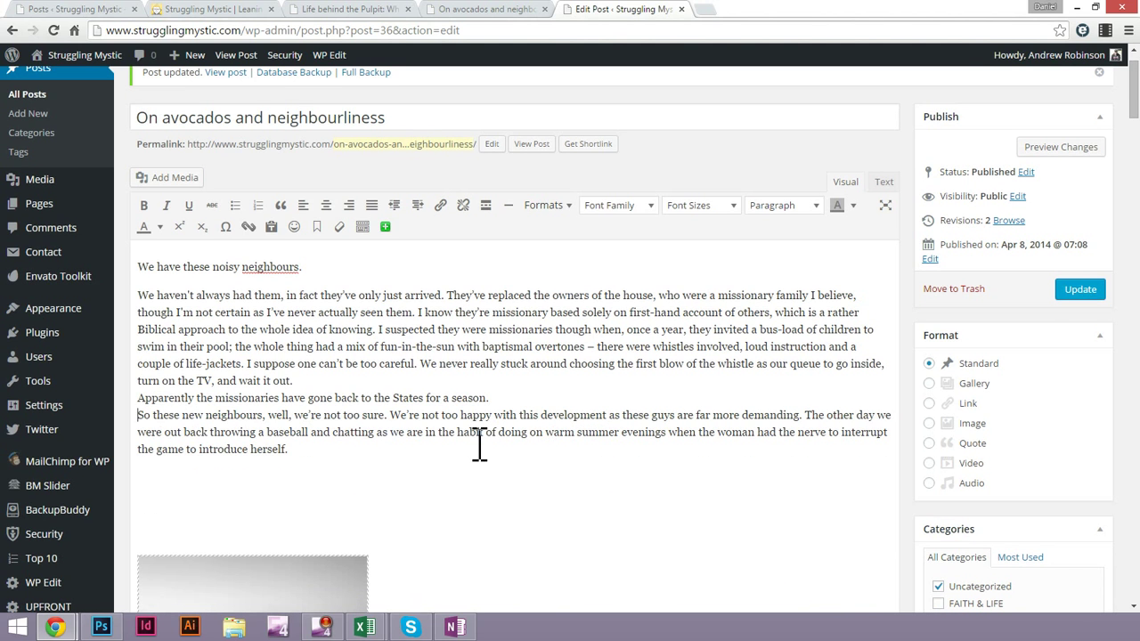
# Delete the empty lines between the "So these new neighbours" paragraph and the captioned rock pool image
pyautogui.click(317, 502)
pyautogui.click(325, 479)
pyautogui.press('Delete')
pyautogui.hotkey('shift', 'Down')
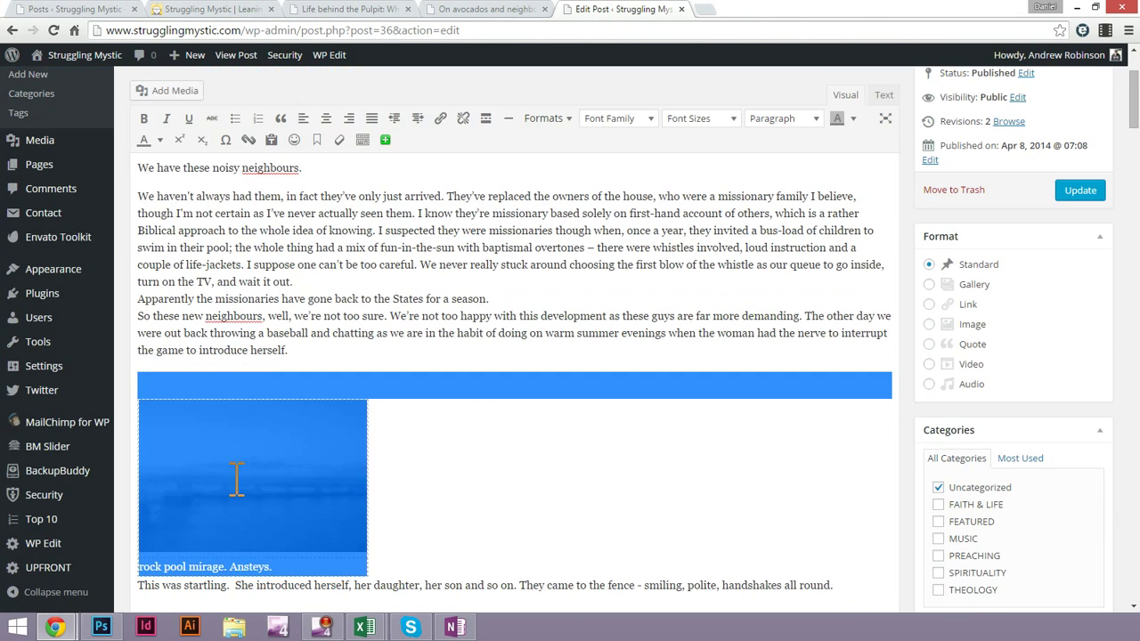
pyautogui.click(550, 458)
pyautogui.scroll(-3, 504, 433)
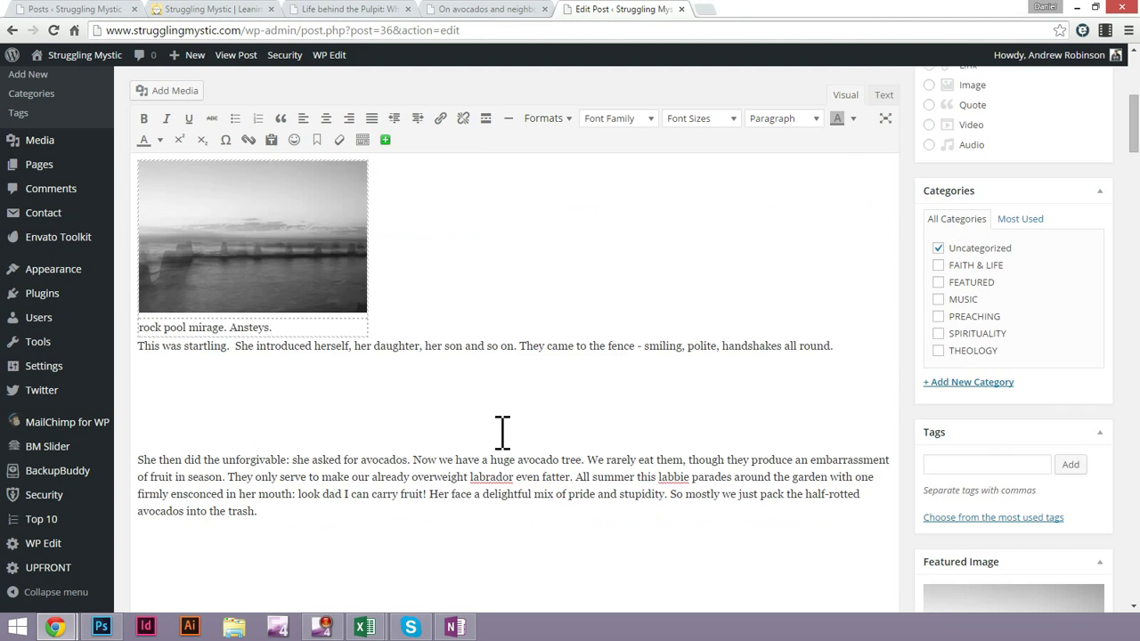
pyautogui.click(313, 244)
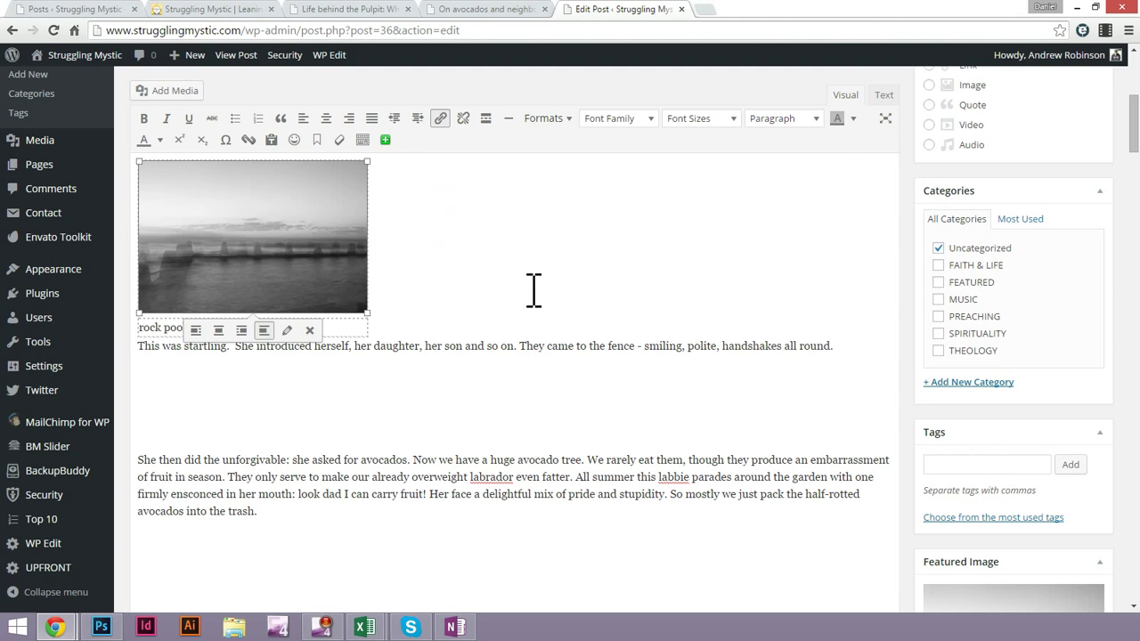
pyautogui.click(693, 303)
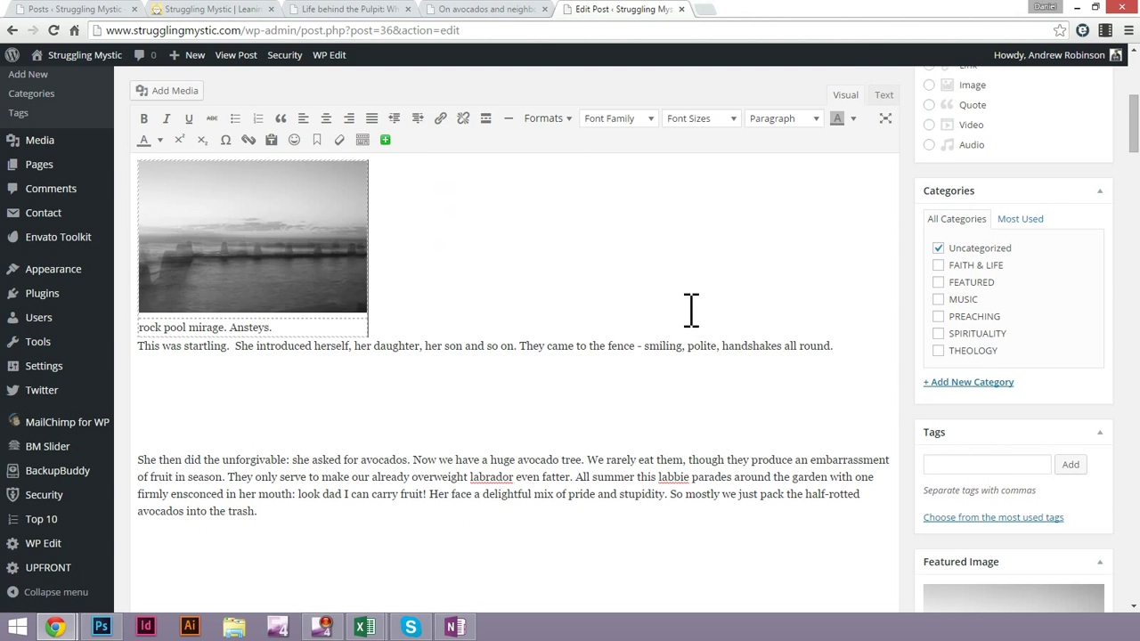
pyautogui.scroll(5, 692, 310)
pyautogui.click(295, 381)
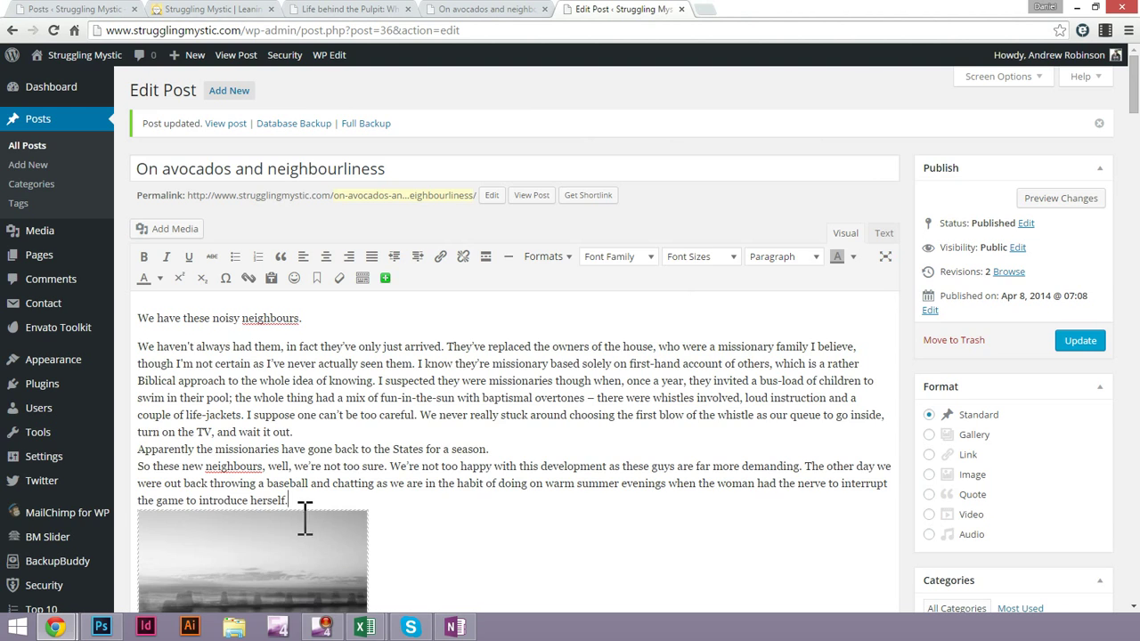
# Examine the div tags and the image's table markup in the post's HTML source, and return to visual editing
pyautogui.click(883, 235)
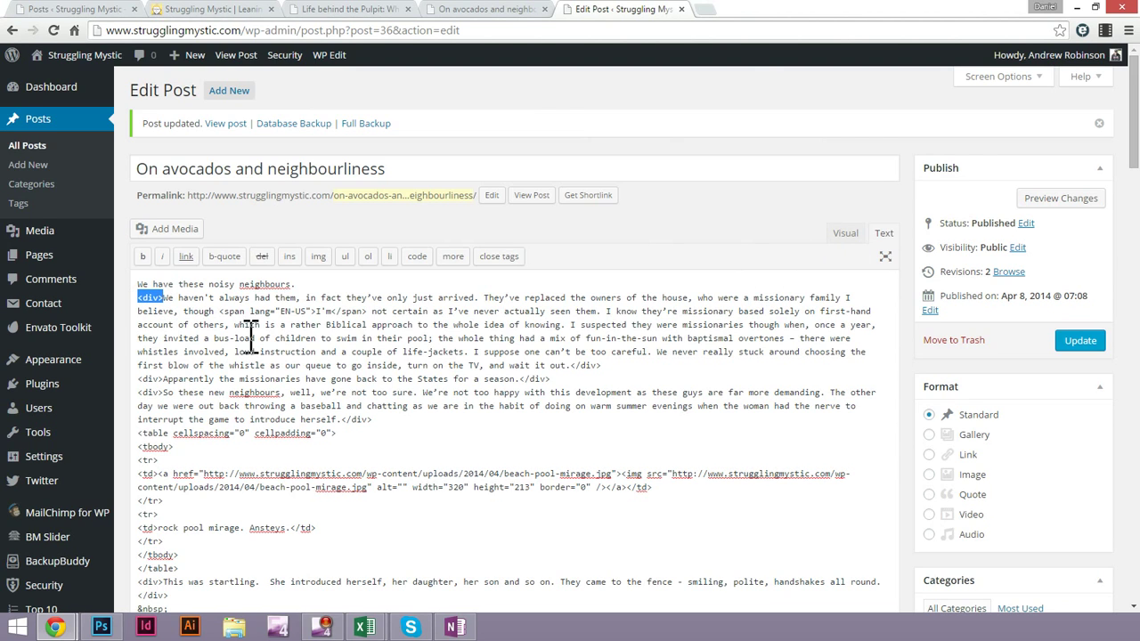
pyautogui.tripleClick(339, 433)
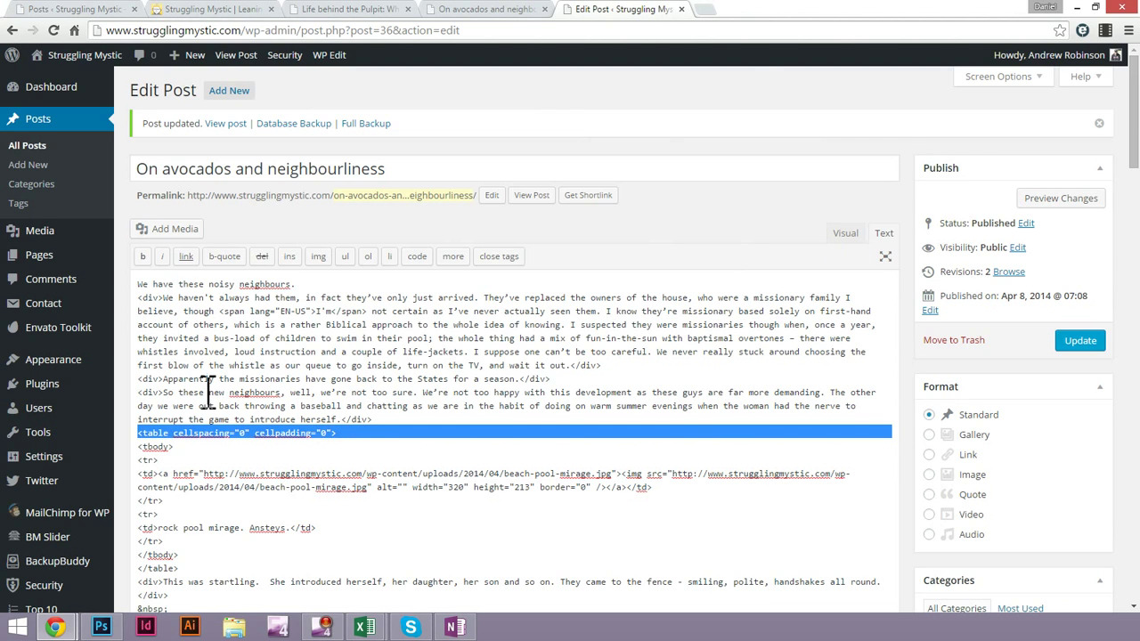
pyautogui.click(845, 233)
# Set the whole post body to the Preformatted format and back to Paragraph to convert its text blocks into paragraphs
pyautogui.hotkey('ctrl', 'a')
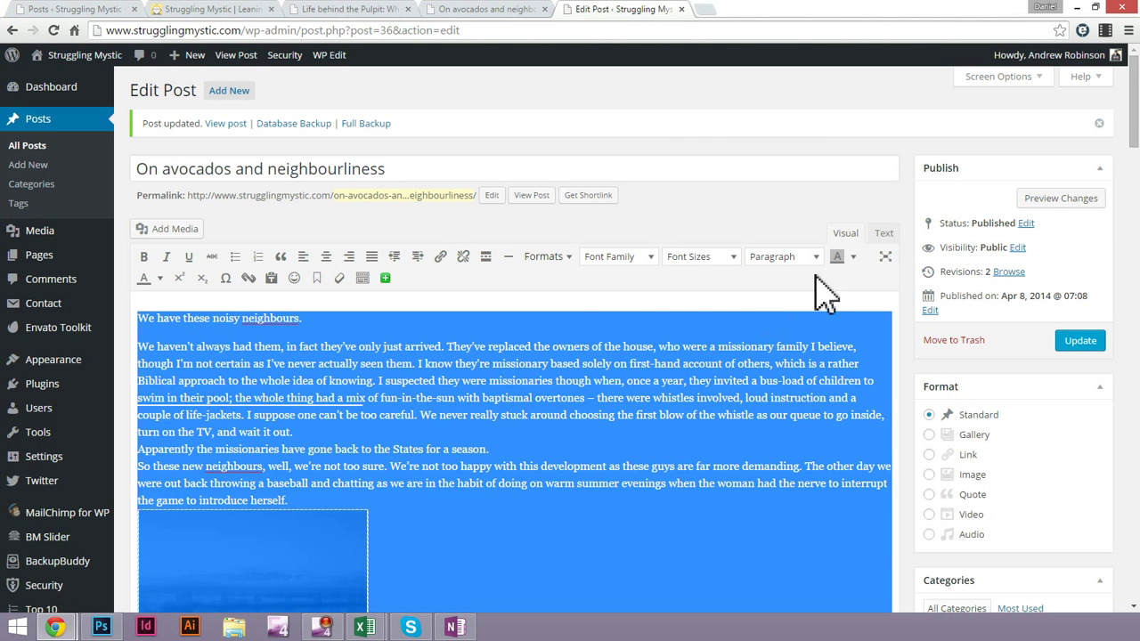
pyautogui.click(578, 258)
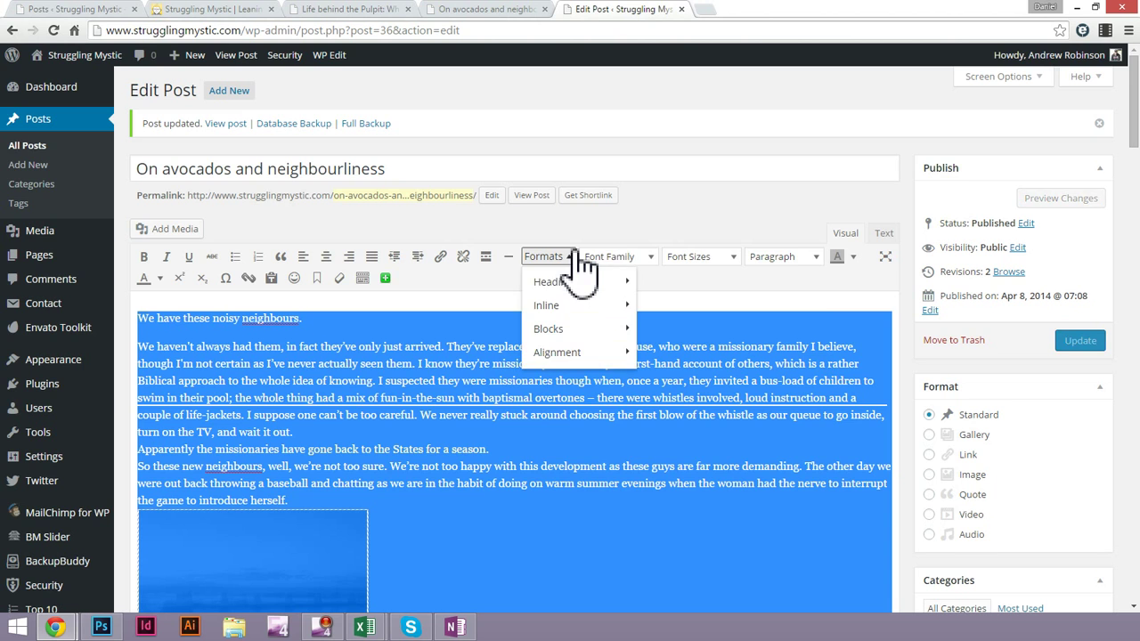
pyautogui.click(766, 257)
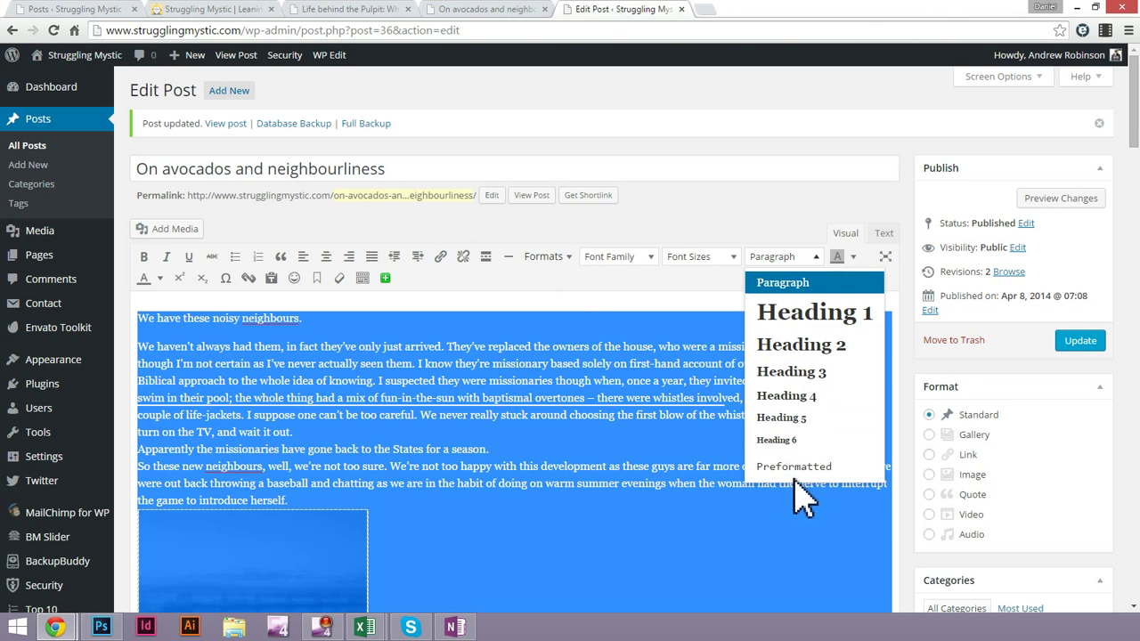
pyautogui.click(795, 467)
pyautogui.click(784, 257)
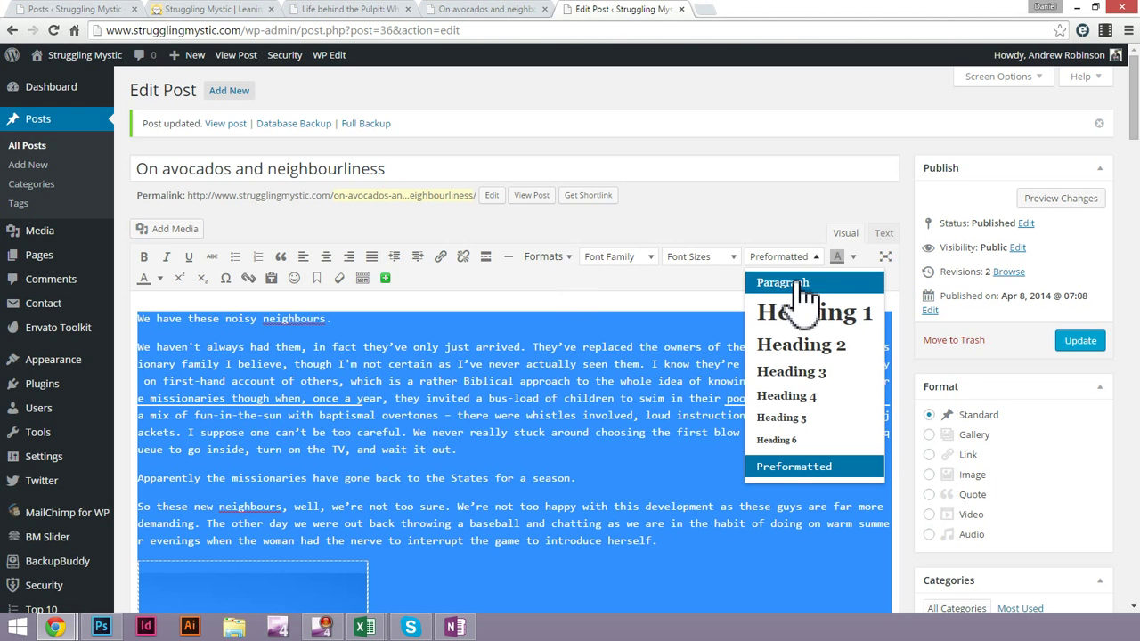
pyautogui.click(806, 253)
pyautogui.click(426, 398)
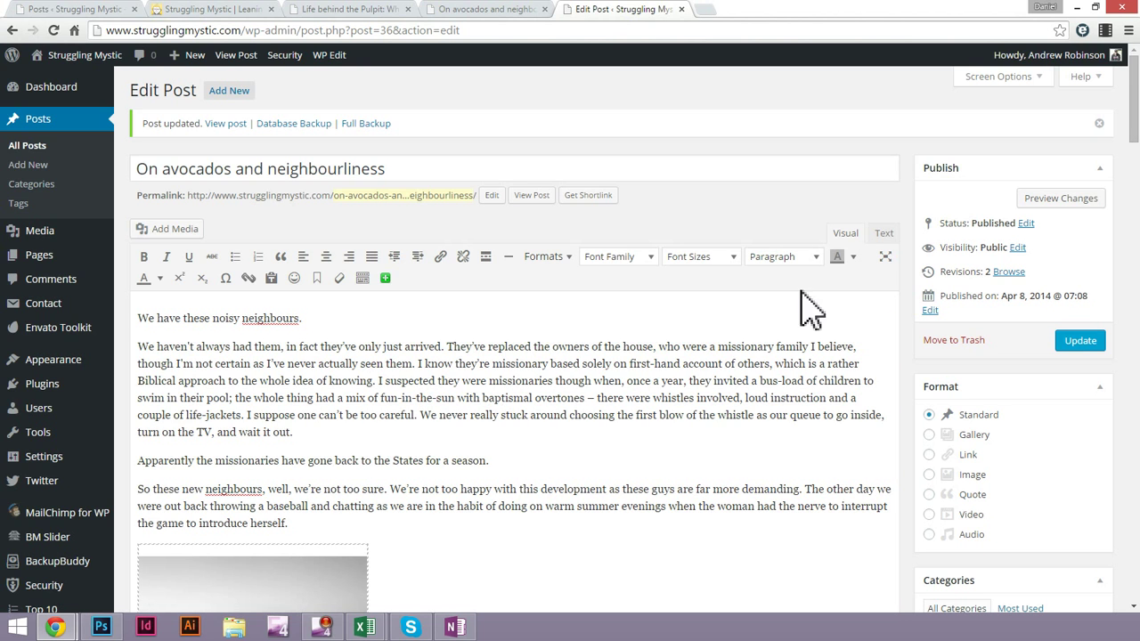
# Check the post's HTML source for the paragraph text, the image's table markup and the remaining &nbsp; lines
pyautogui.click(884, 233)
pyautogui.scroll(-3, 247, 460)
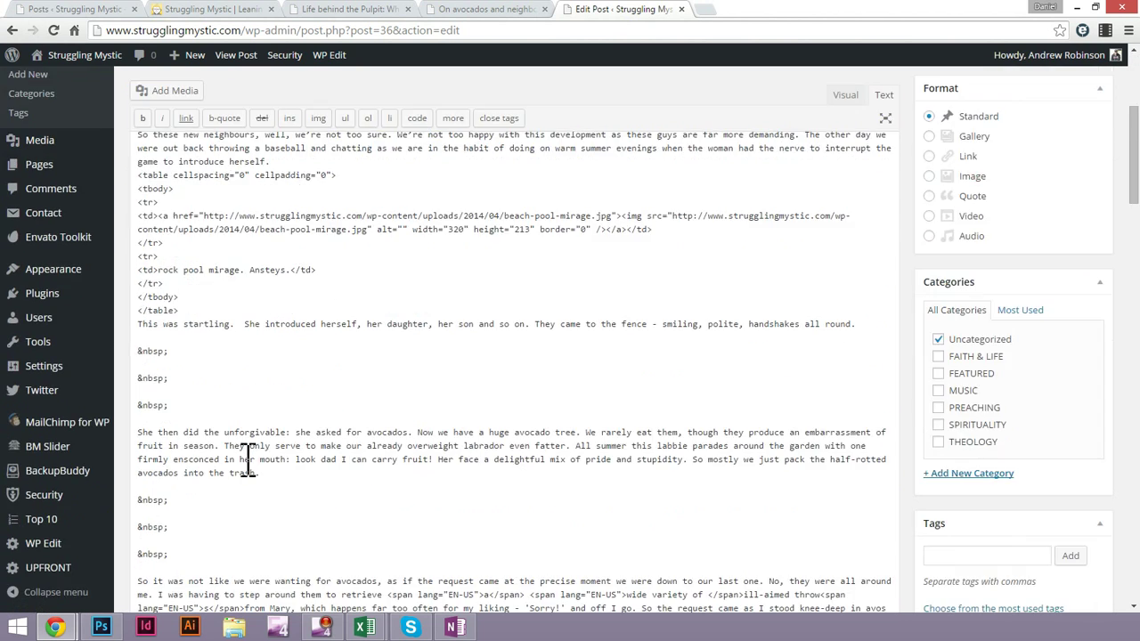
pyautogui.scroll(1, 263, 354)
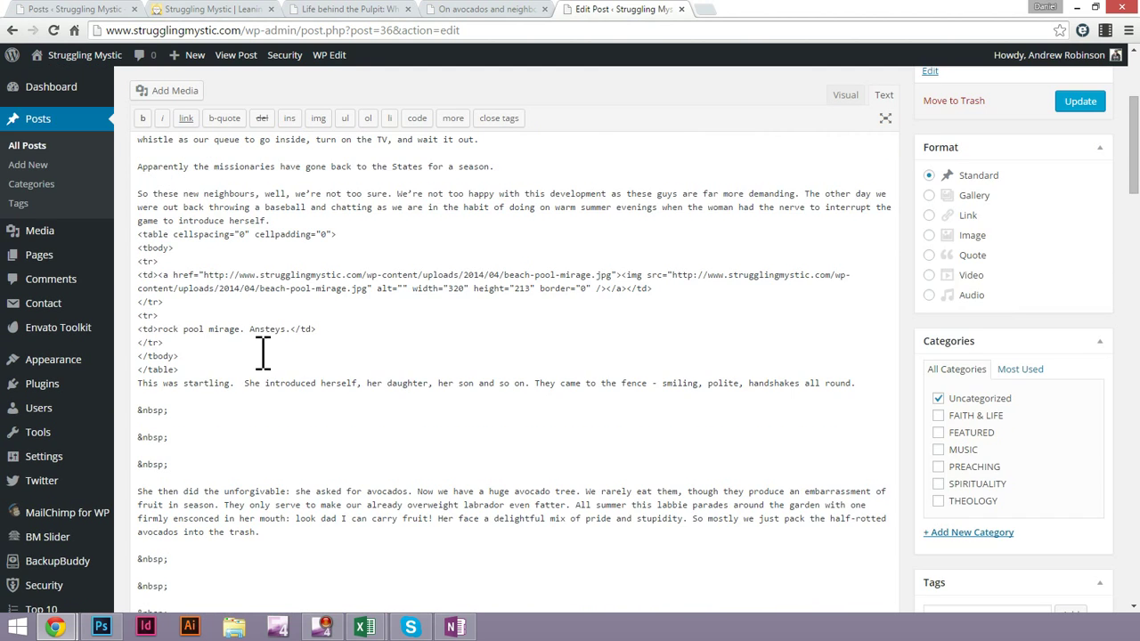
# Return to visual editing and examine the rock pool image's table, selecting its caption text
pyautogui.click(845, 94)
pyautogui.click(223, 414)
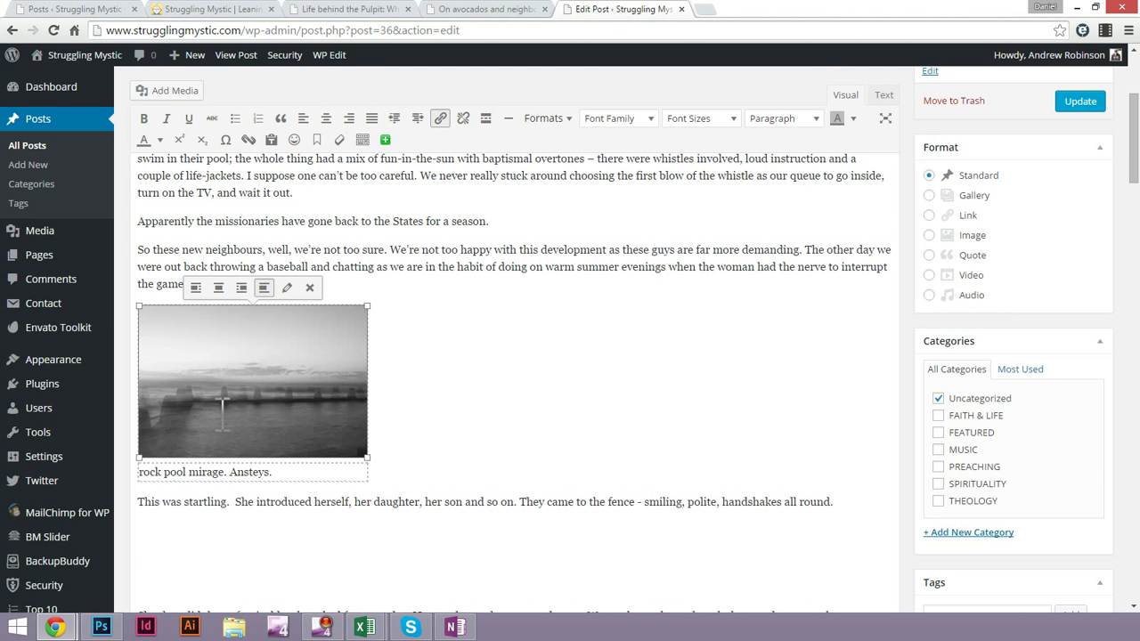
pyautogui.click(338, 472)
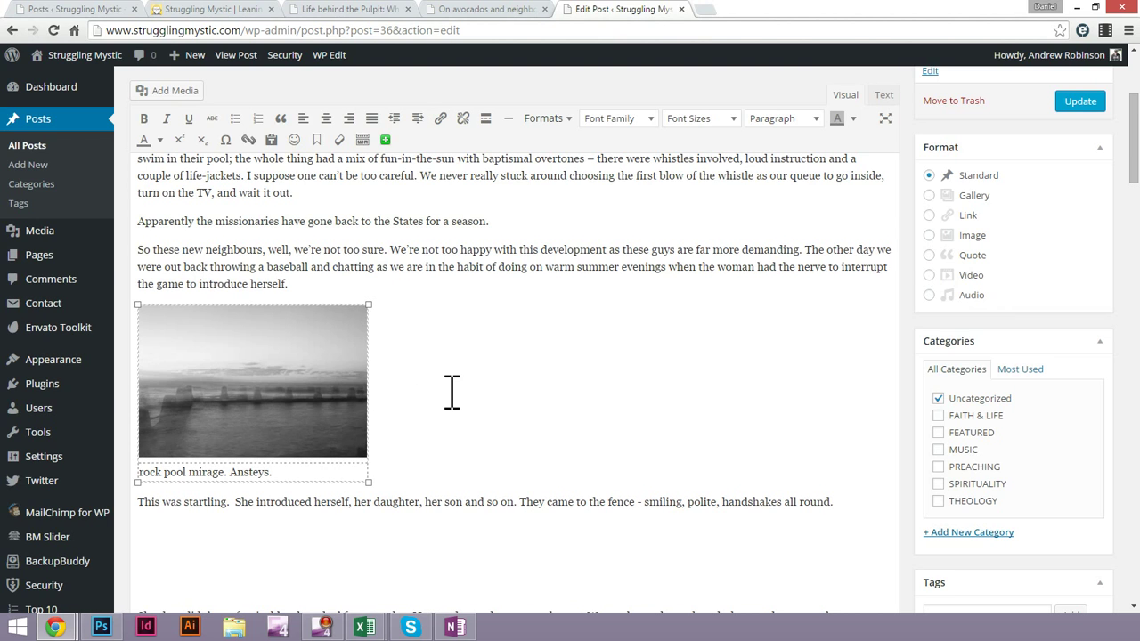
pyautogui.moveTo(453, 392); pyautogui.dragTo(237, 359)
pyautogui.click(546, 356)
pyautogui.click(262, 449)
pyautogui.moveTo(281, 477); pyautogui.dragTo(143, 473)
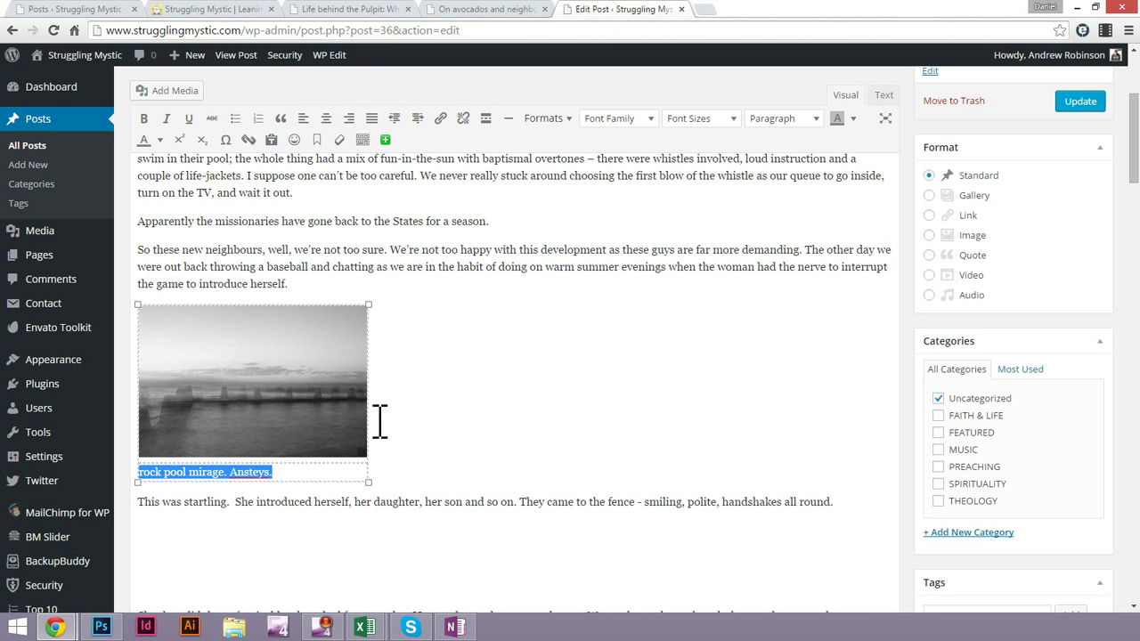
# Open the rock pool image's linked file in a separate tab to check it, and close that tab
pyautogui.click(374, 371)
pyautogui.click(311, 356)
pyautogui.rightClick(309, 357)
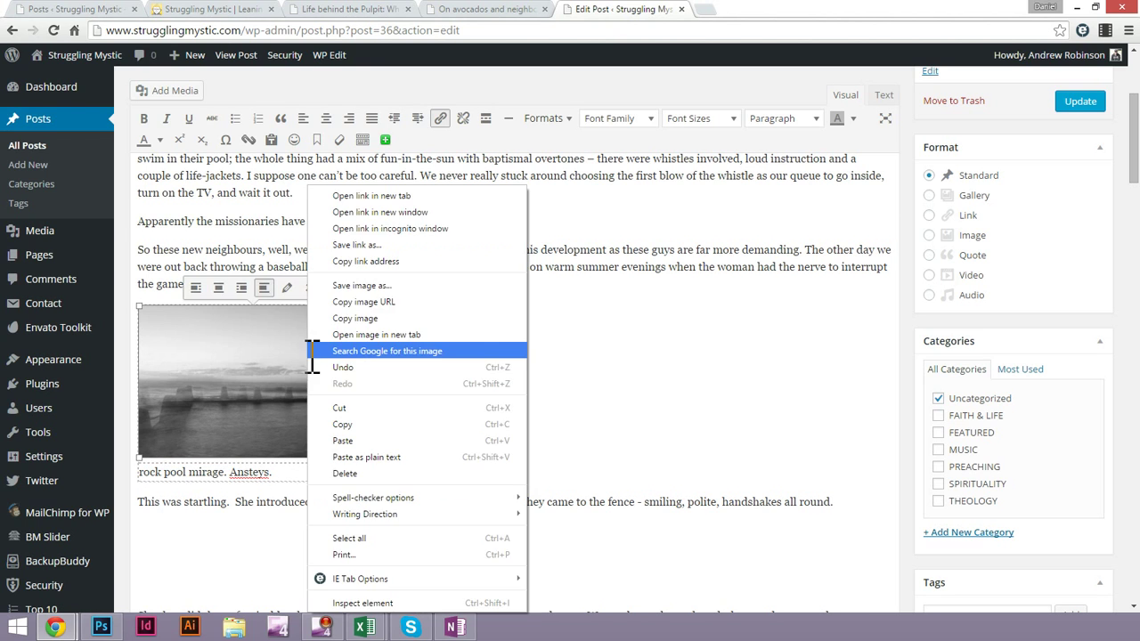
pyautogui.click(416, 195)
pyautogui.click(719, 9)
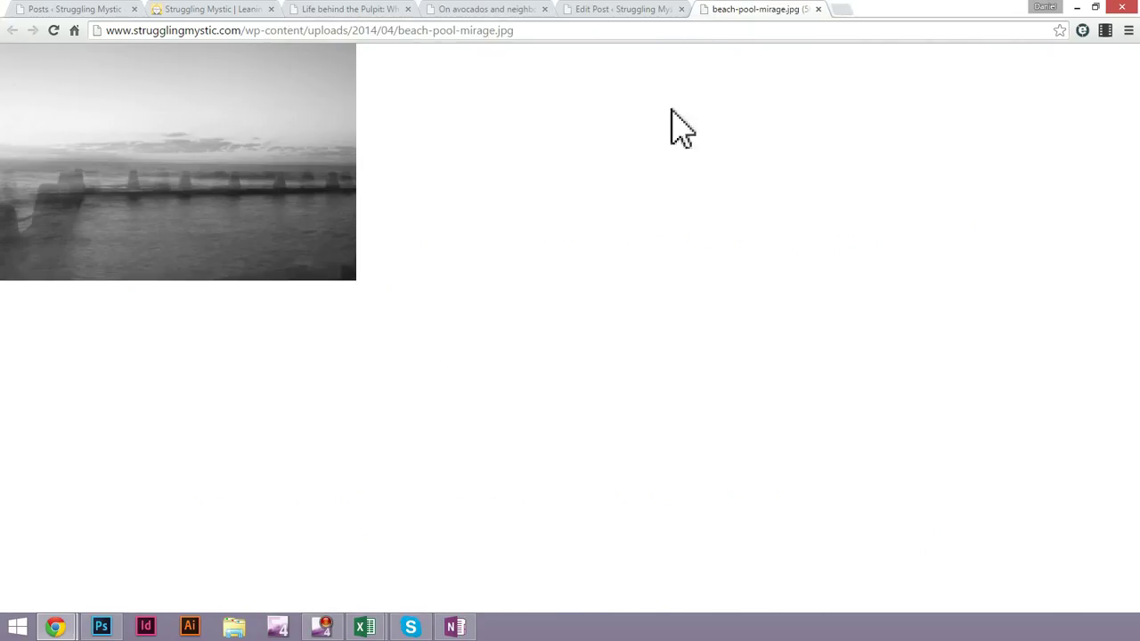
pyautogui.click(359, 30)
pyautogui.click(818, 9)
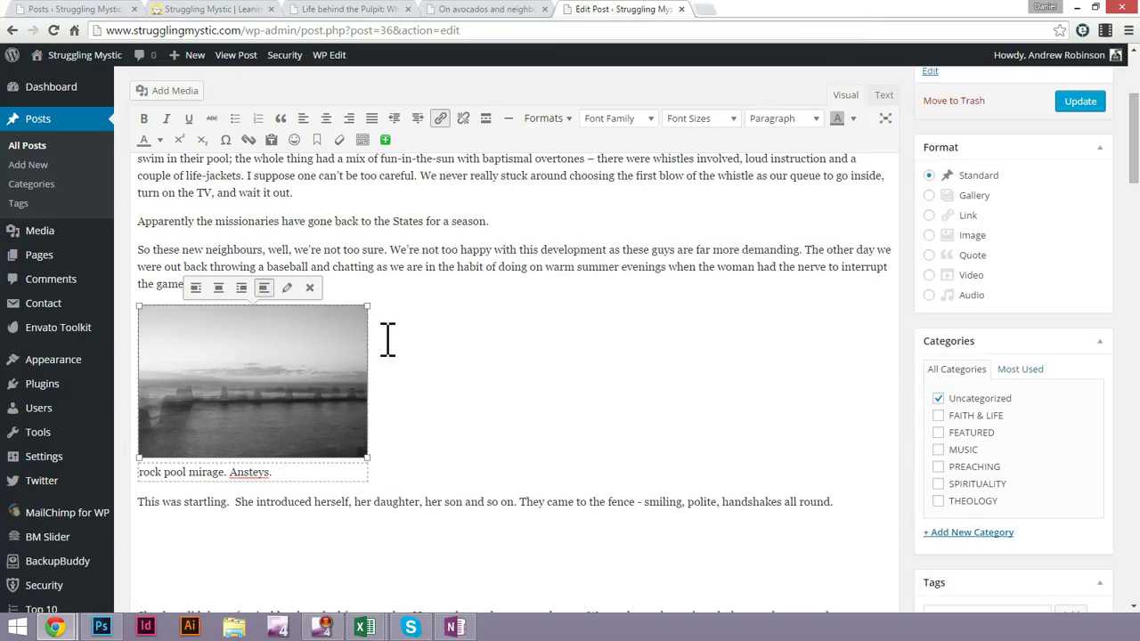
# Try to remove the rock pool image and its caption separately, and undo the removal
pyautogui.click(309, 287)
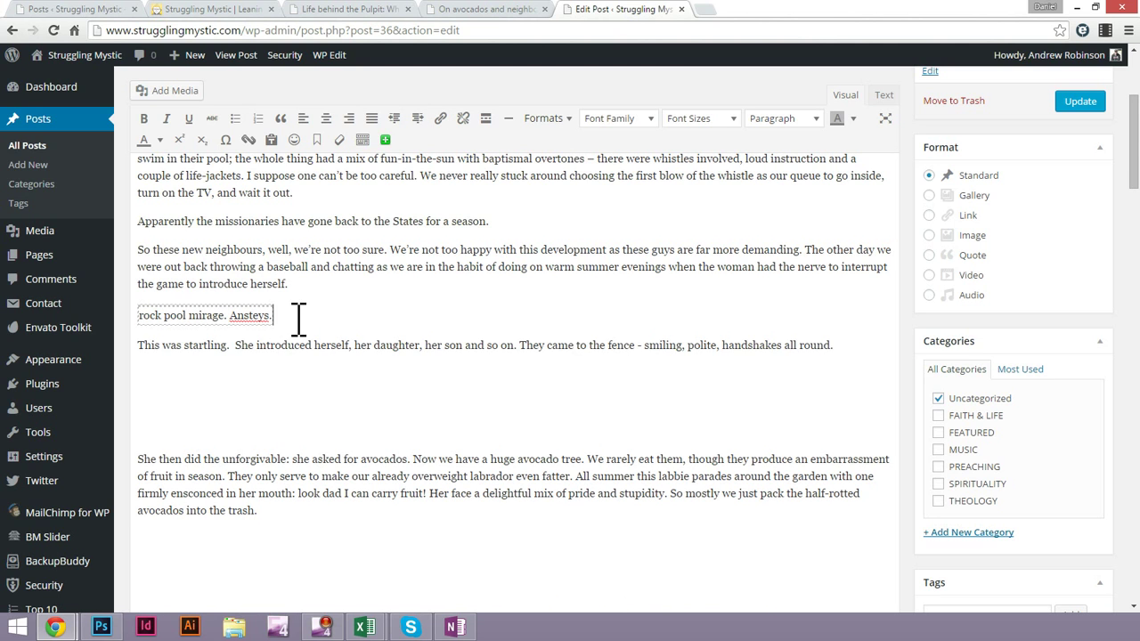
pyautogui.tripleClick(329, 307)
pyautogui.press('Delete')
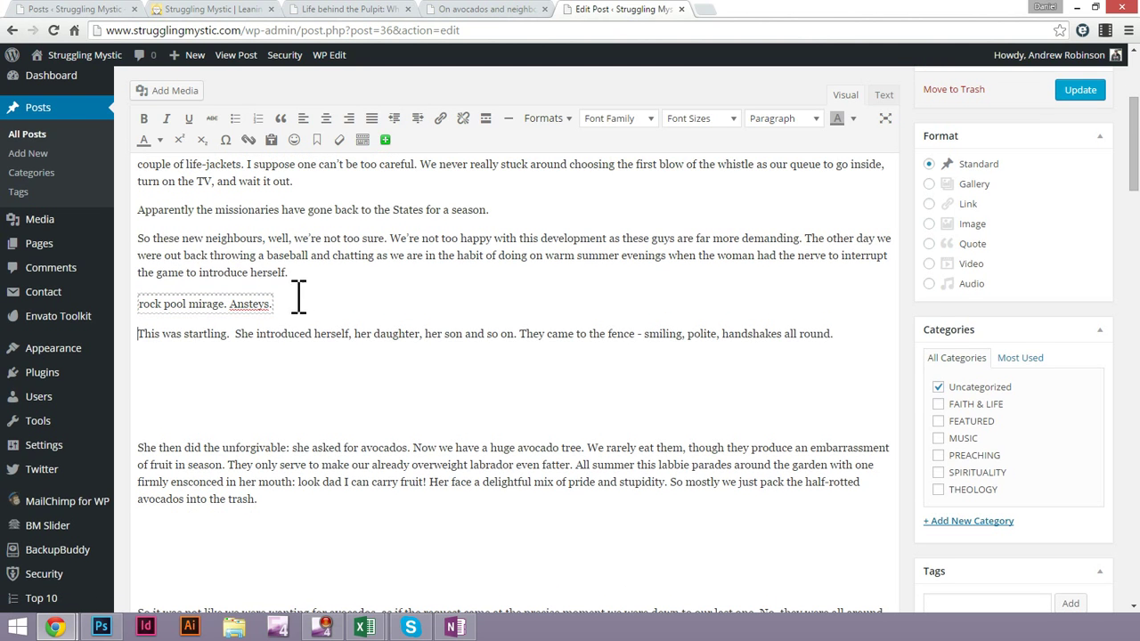
pyautogui.hotkey('ctrl', 'z')
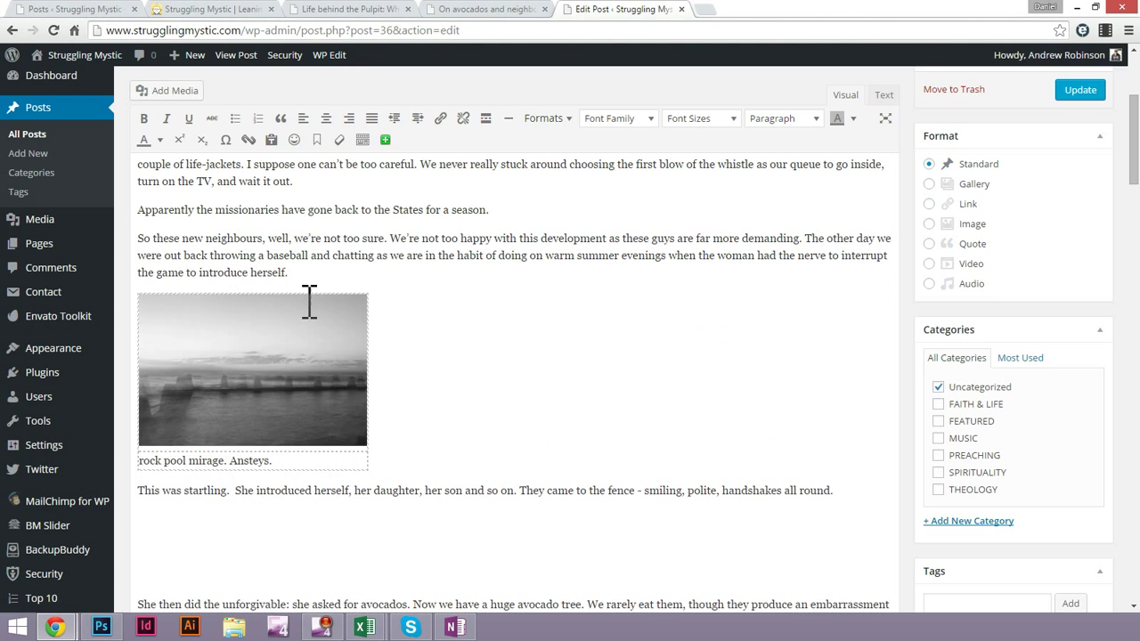
# Delete the captioned image table and the empty lines before and after the "This was startling" paragraph
pyautogui.hotkey('shift', 'Up')
pyautogui.press('Delete')
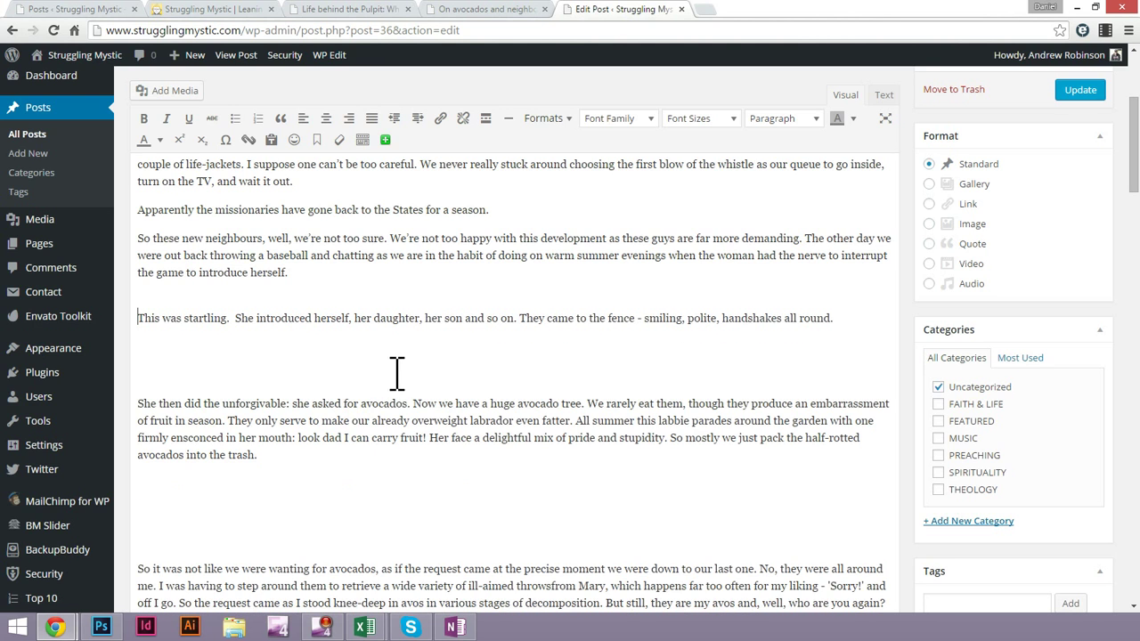
pyautogui.press('Delete')
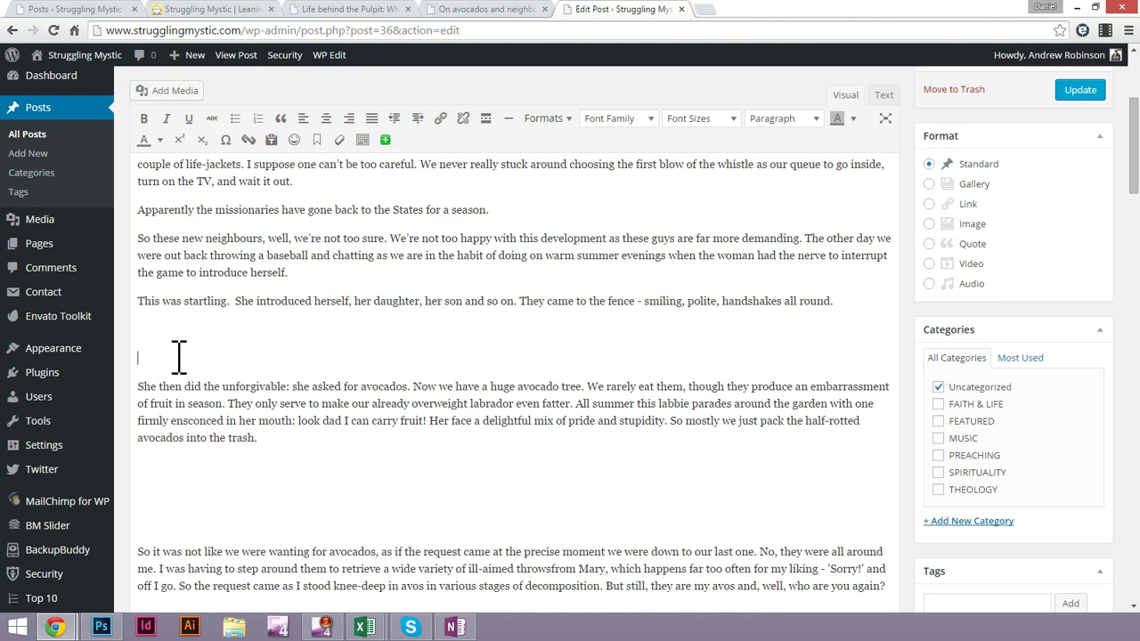
pyautogui.press('BackSpace')
pyautogui.press('BackSpace')
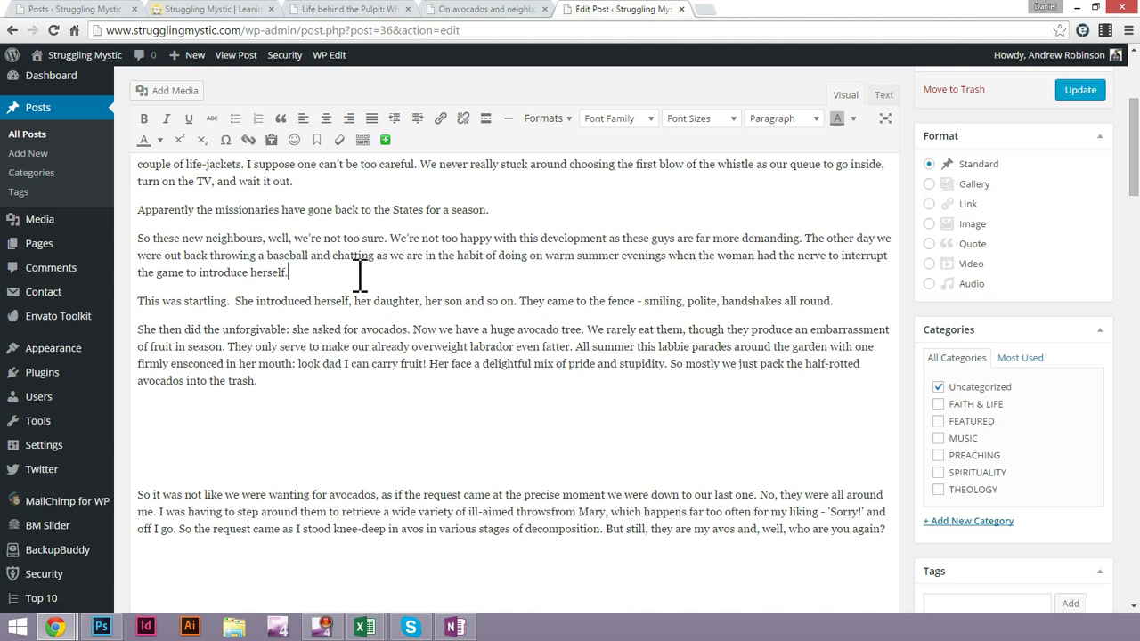
# Add an empty line after the "So these new neighbours" paragraph and select beach-pool-mirage.jpg from the media library for insertion there
pyautogui.click(360, 276)
pyautogui.press('Return')
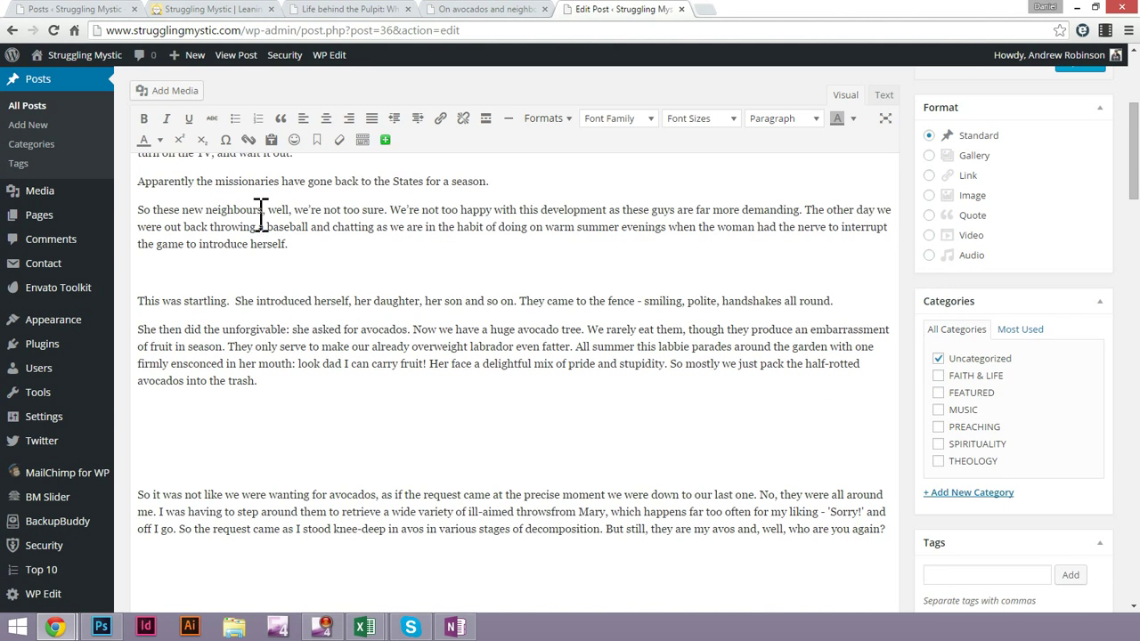
pyautogui.click(178, 92)
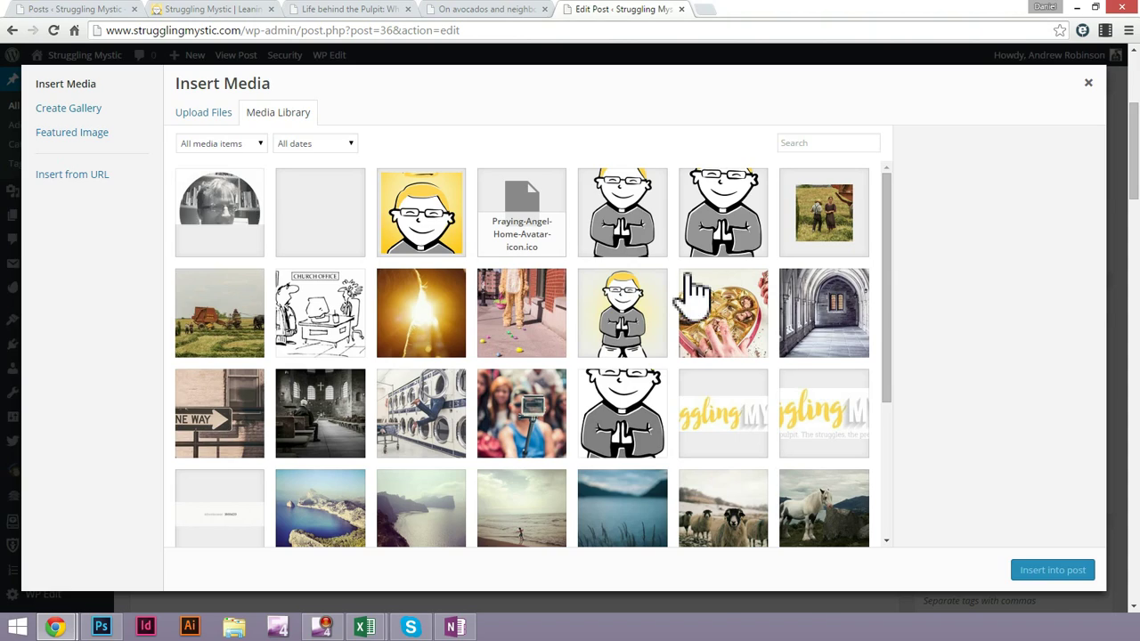
pyautogui.moveTo(898, 267); pyautogui.dragTo(903, 453)
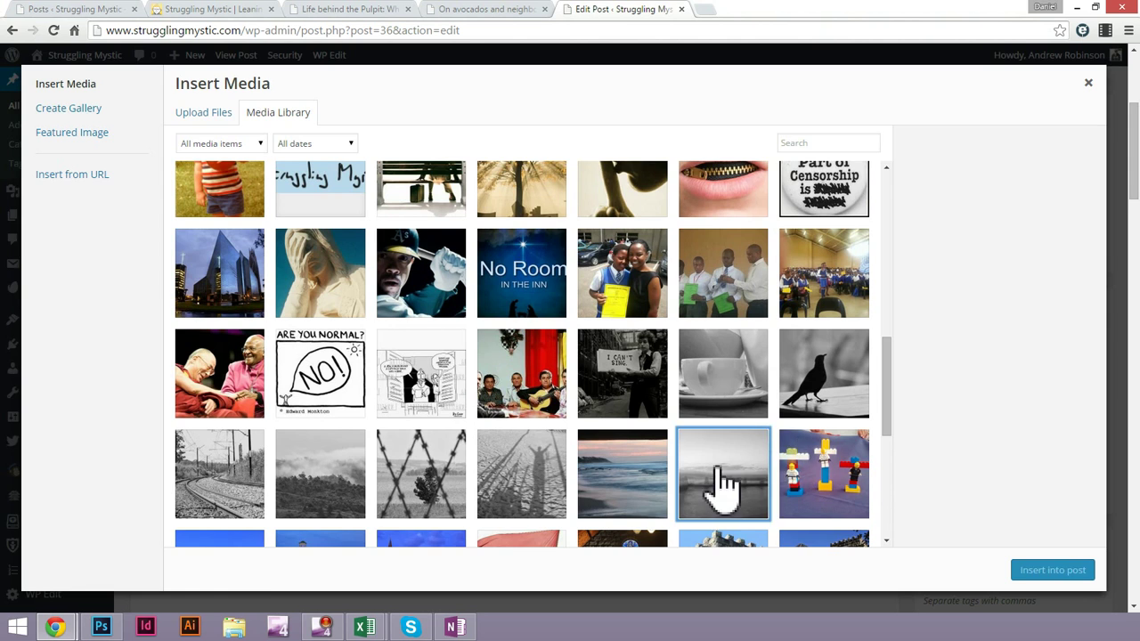
pyautogui.click(724, 482)
pyautogui.scroll(-2, 1109, 419)
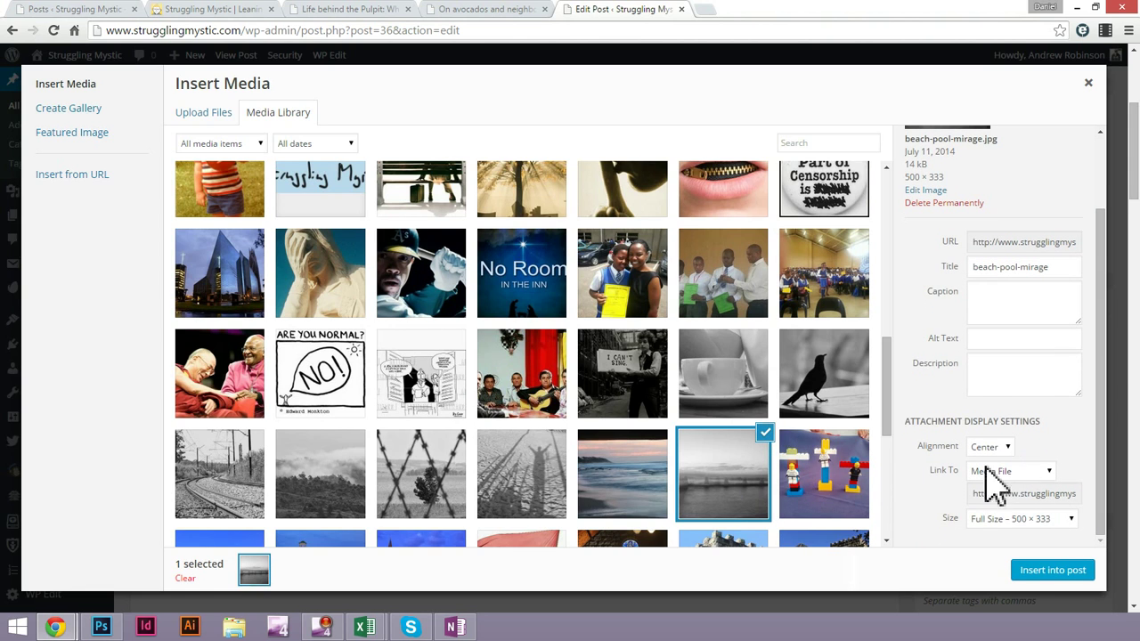
# Check the rock pool image's placement, caption and link on the published post, and return to the media selection
pyautogui.click(492, 9)
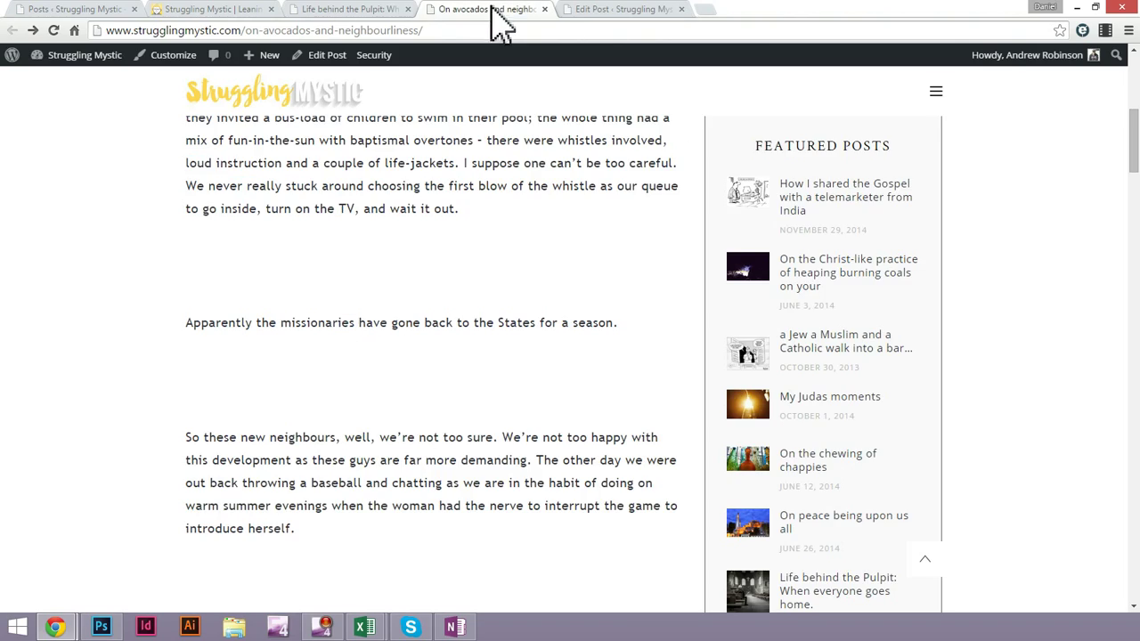
pyautogui.scroll(6, 501, 303)
pyautogui.scroll(-10, 499, 302)
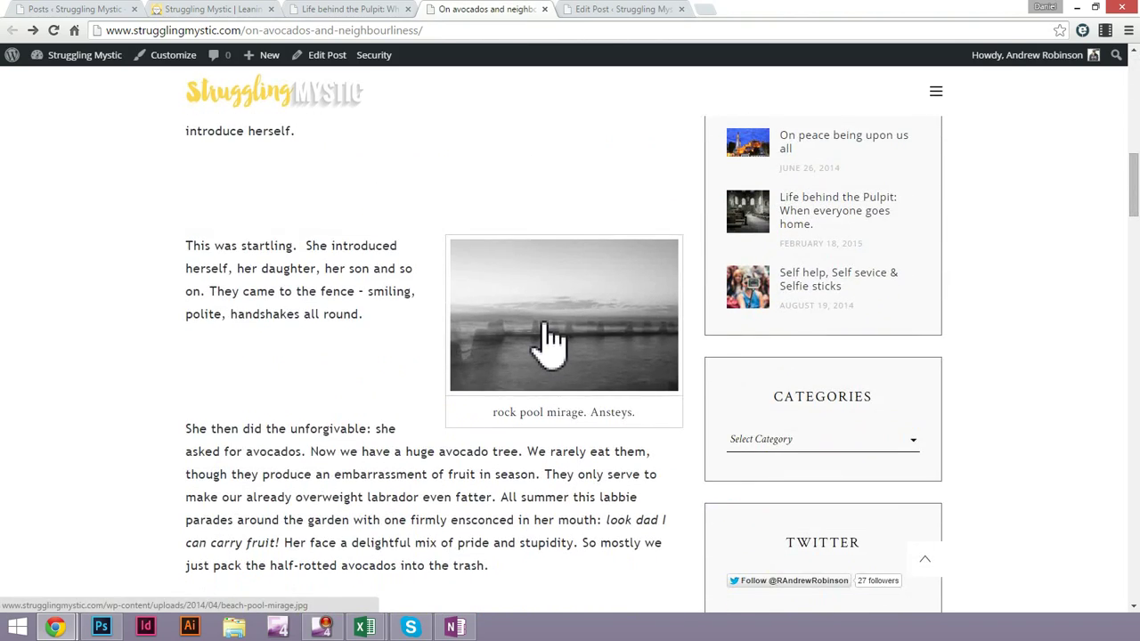
pyautogui.click(552, 343)
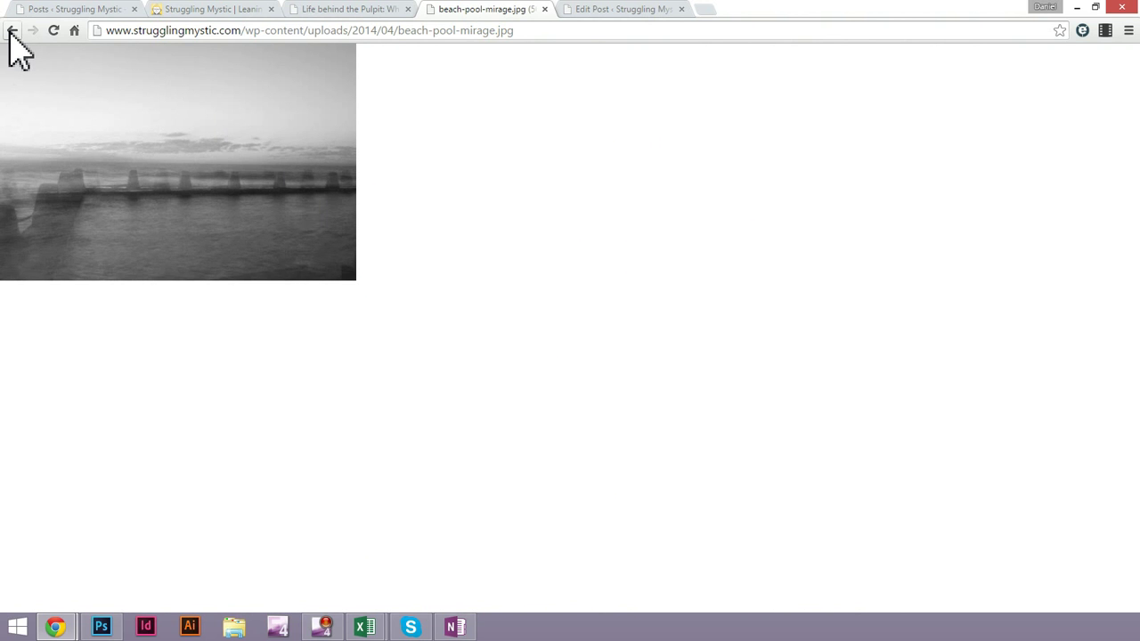
pyautogui.click(12, 30)
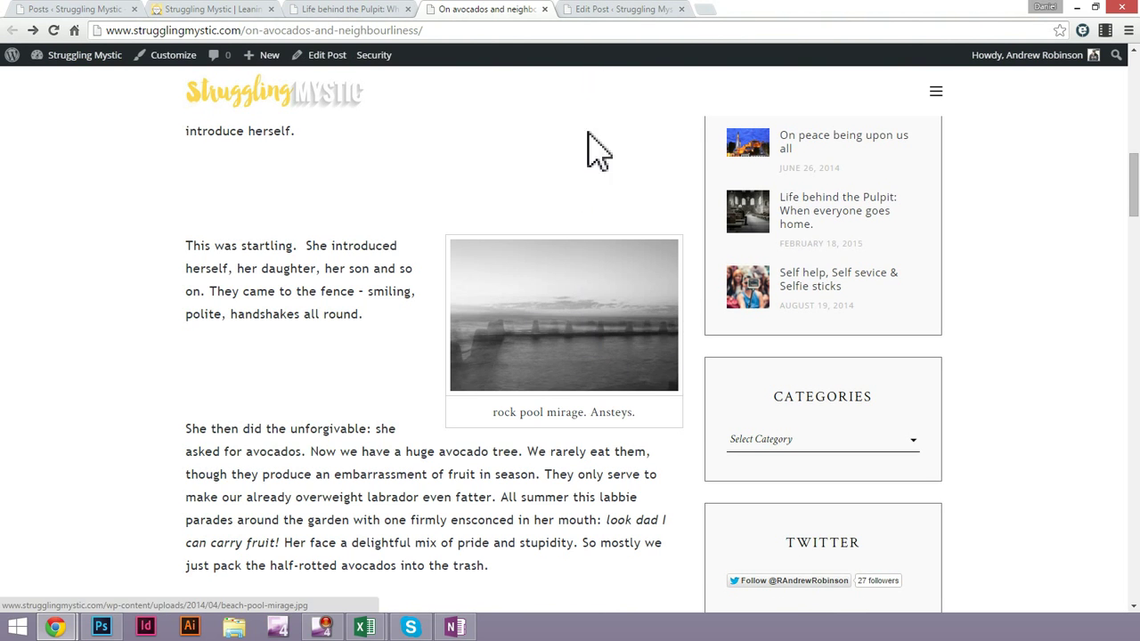
pyautogui.click(595, 313)
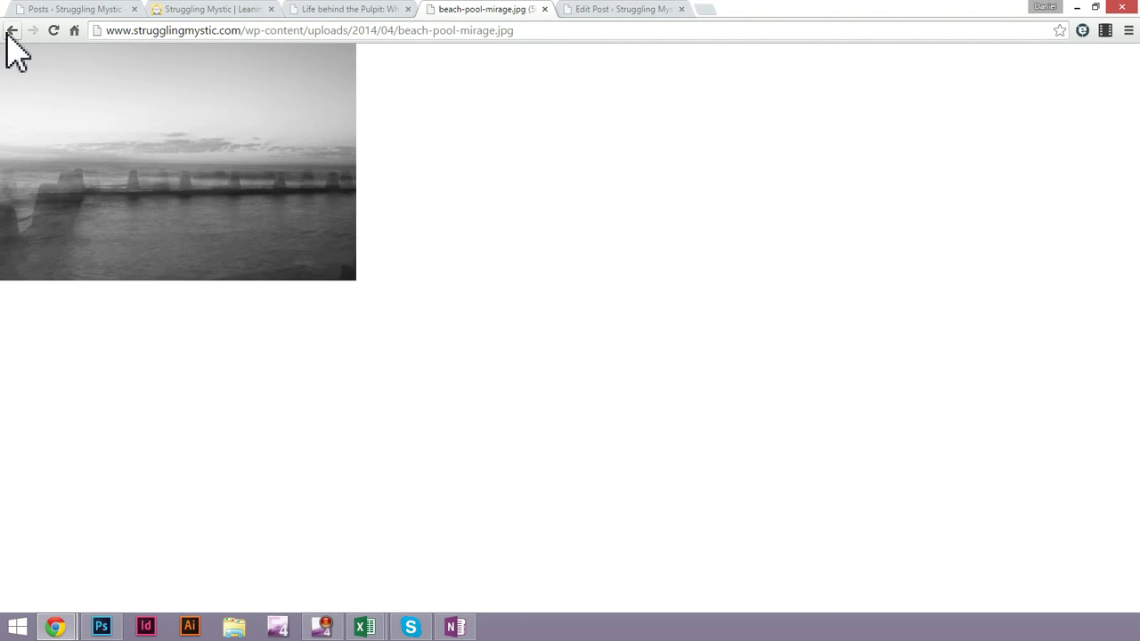
pyautogui.click(11, 32)
pyautogui.click(591, 13)
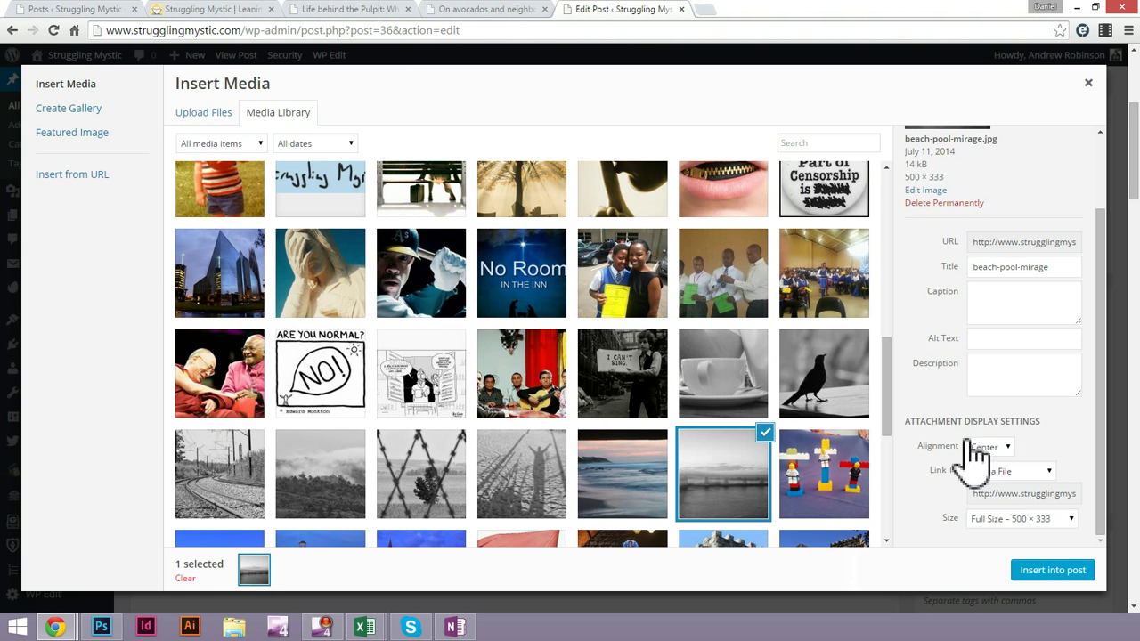
# Keep the image at Full Size – 500 × 333 and set its link to None
pyautogui.click(1019, 520)
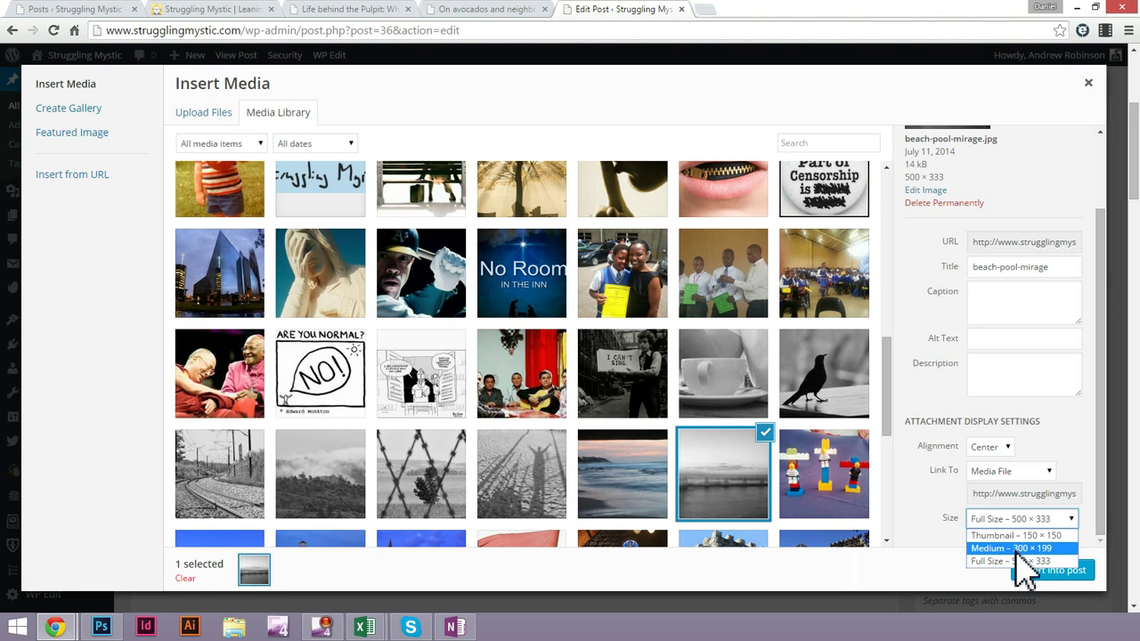
pyautogui.click(1019, 561)
pyautogui.click(1015, 472)
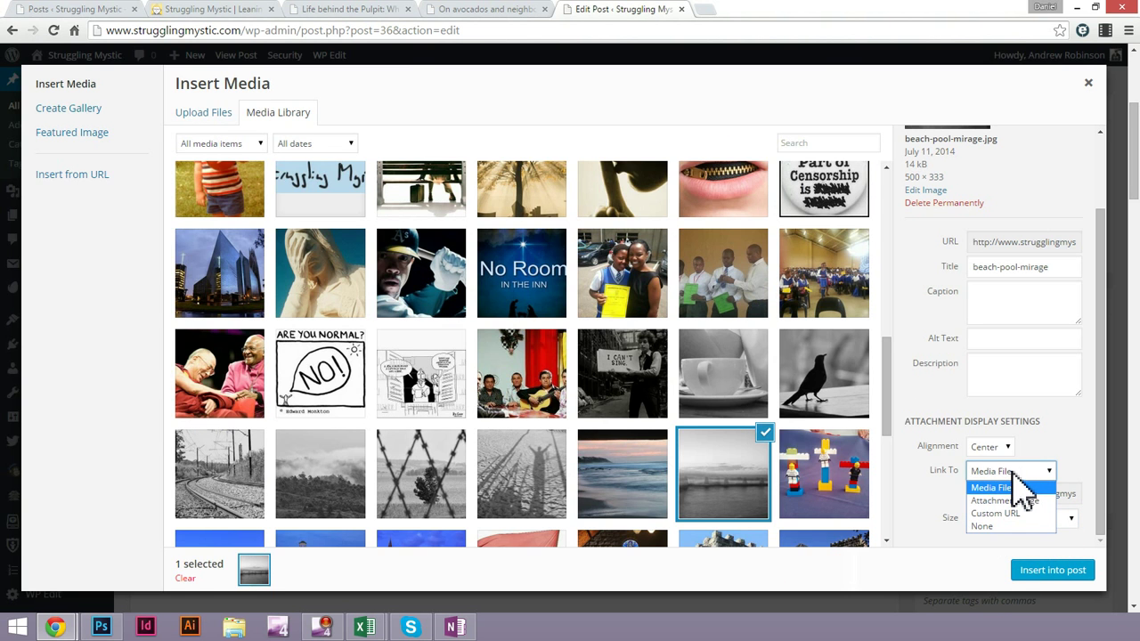
pyautogui.click(1015, 488)
pyautogui.click(1025, 472)
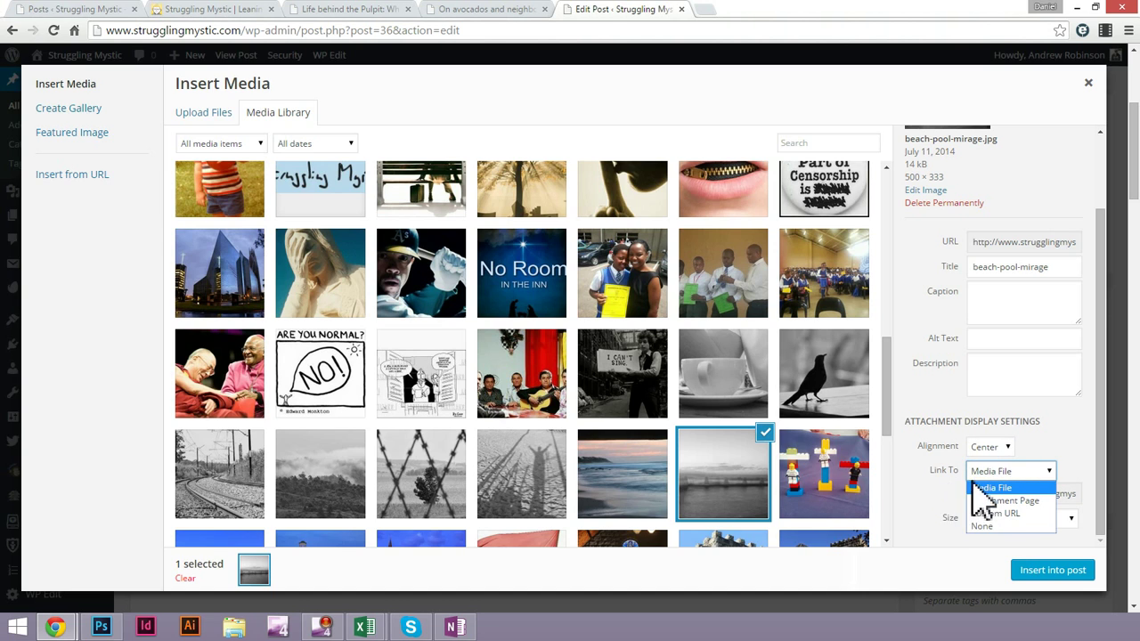
pyautogui.click(983, 526)
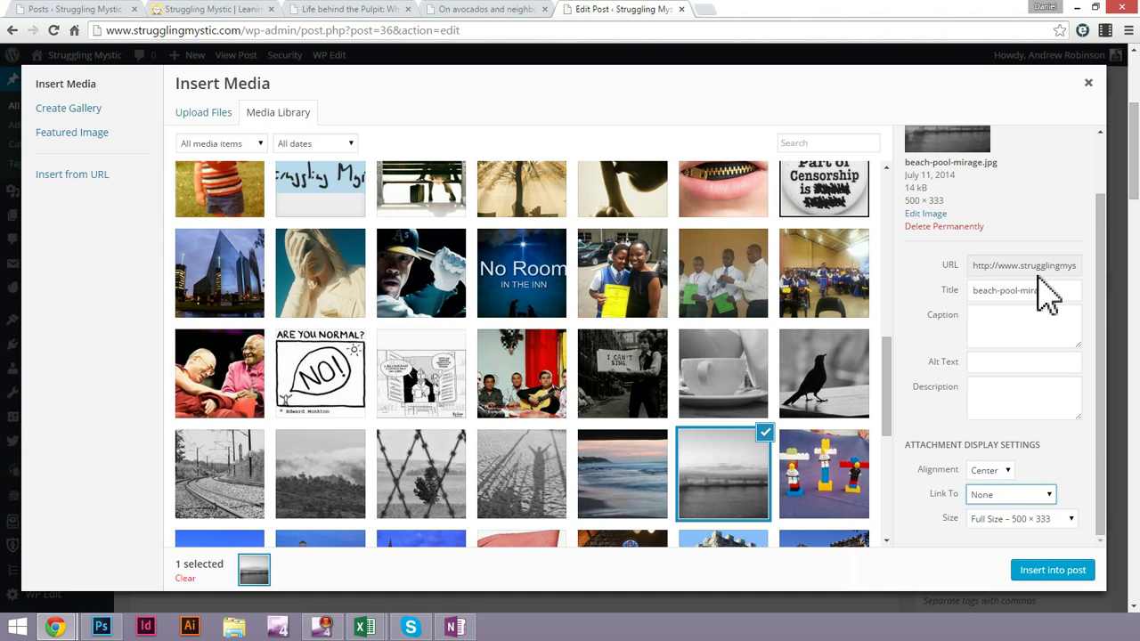
# Compare the image's placement with the published post and set its alignment to Right
pyautogui.click(1009, 472)
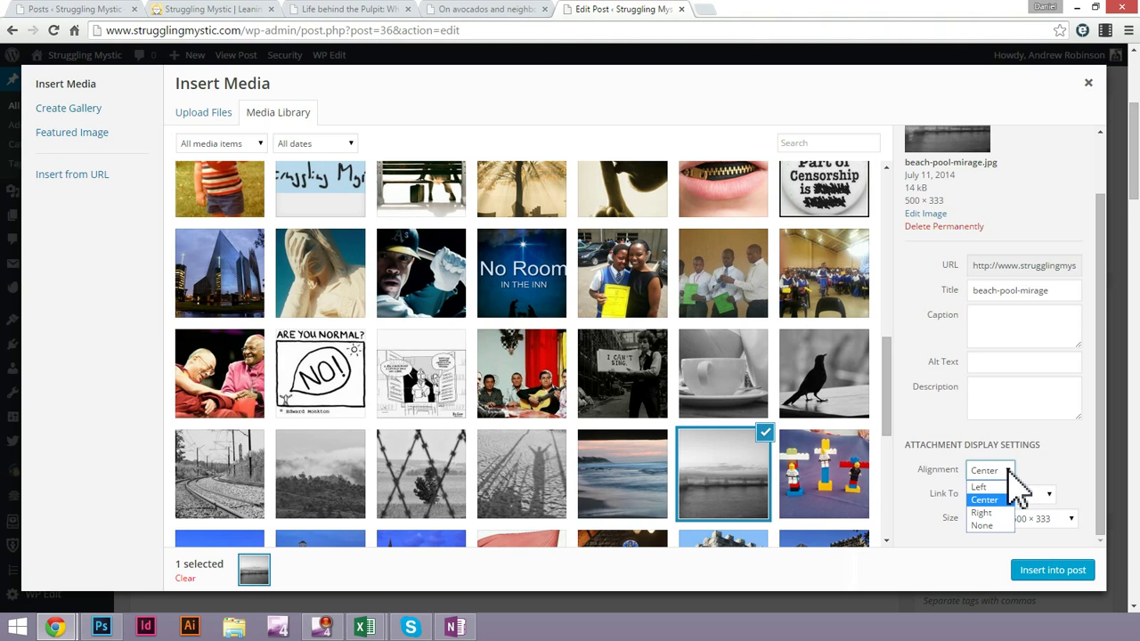
pyautogui.click(485, 11)
pyautogui.click(602, 9)
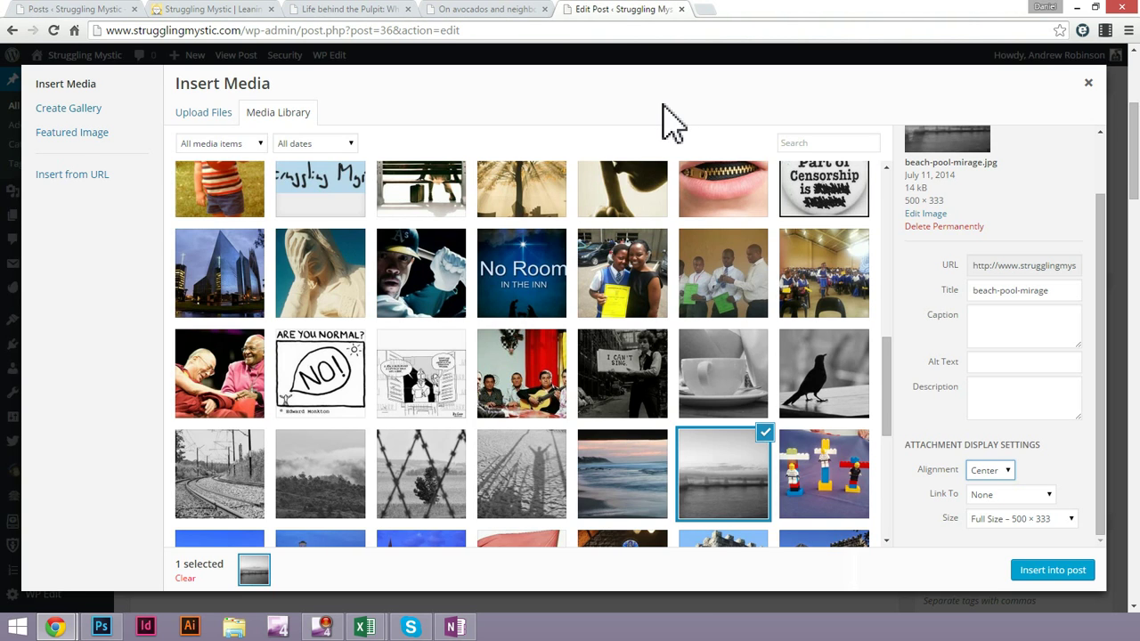
pyautogui.click(1005, 472)
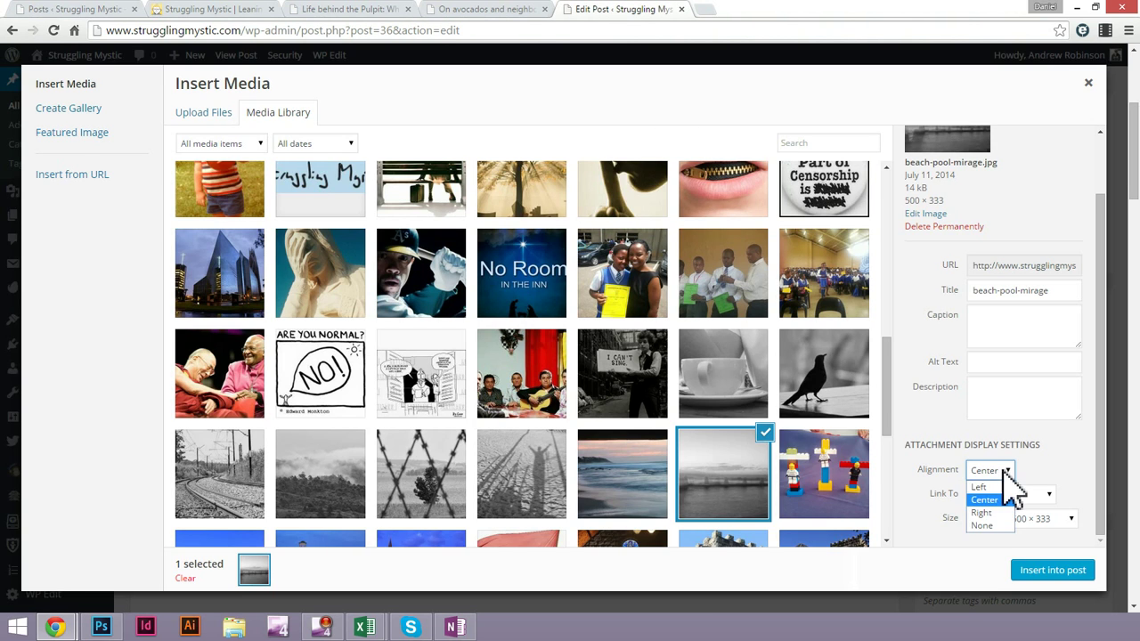
pyautogui.click(995, 515)
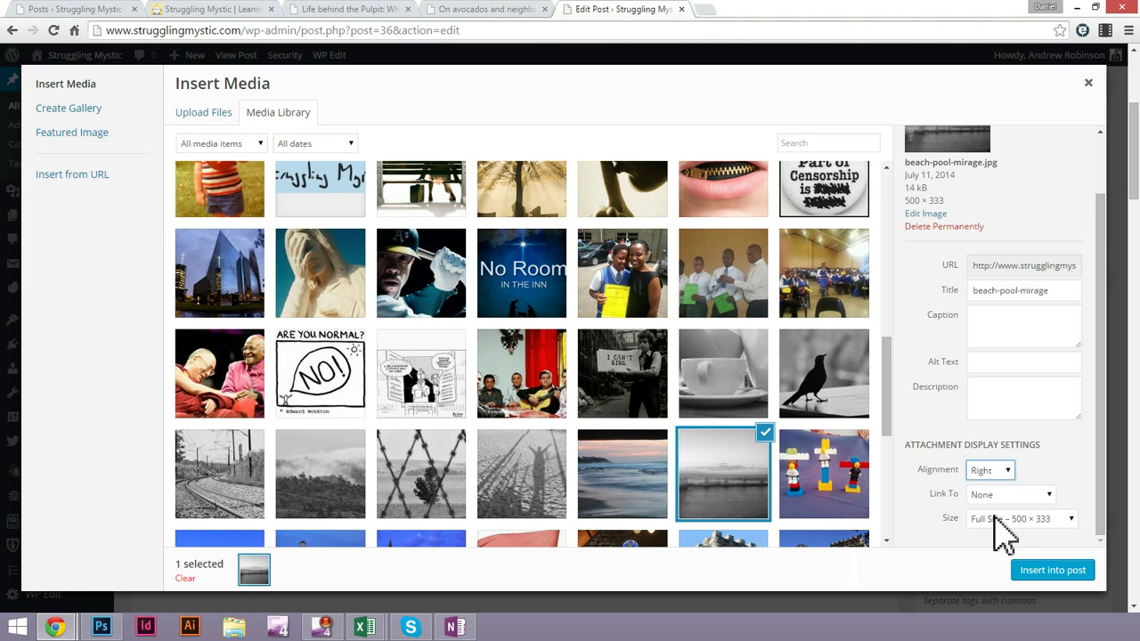
# Caption the image "Rock pool mirage. Ansteys." and insert it into the post
pyautogui.click(1016, 328)
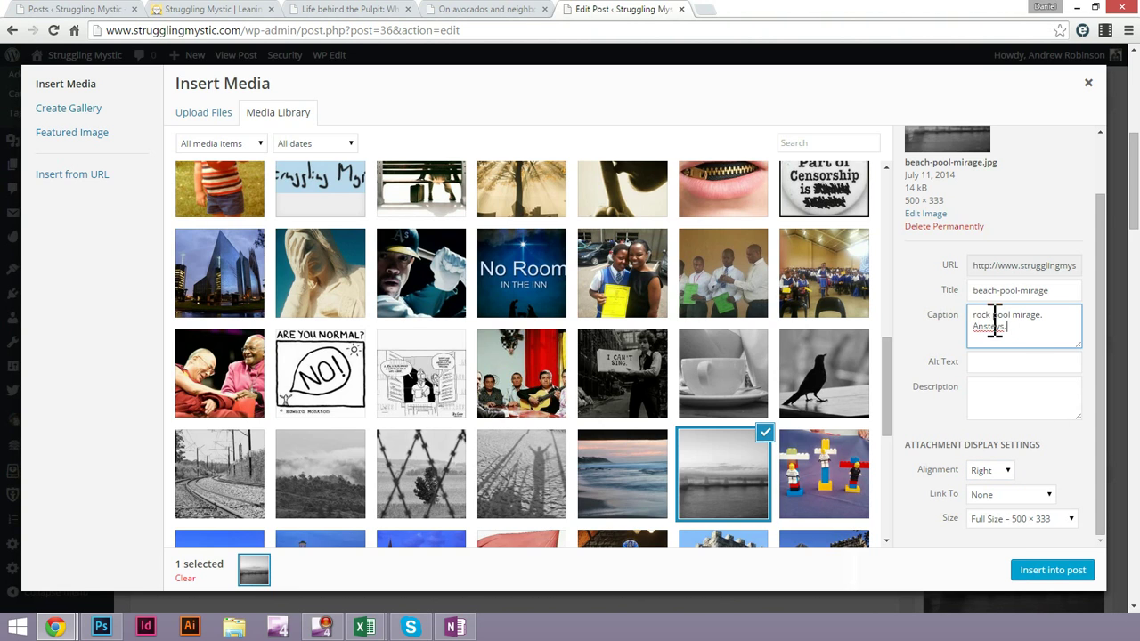
pyautogui.write('.')
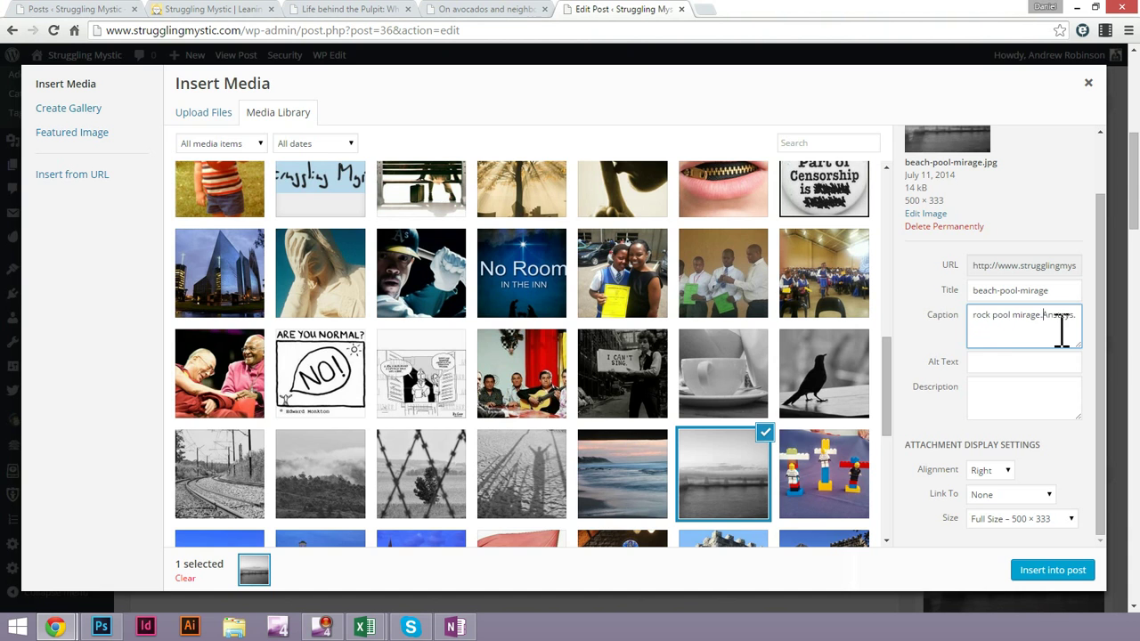
pyautogui.press('Up')
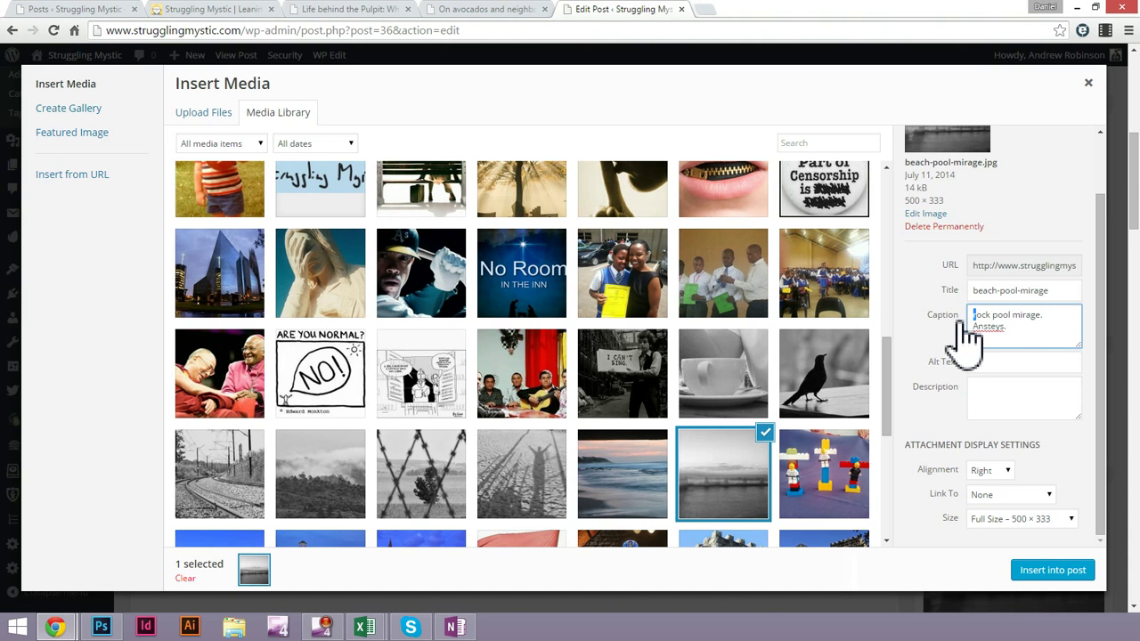
pyautogui.click(1068, 574)
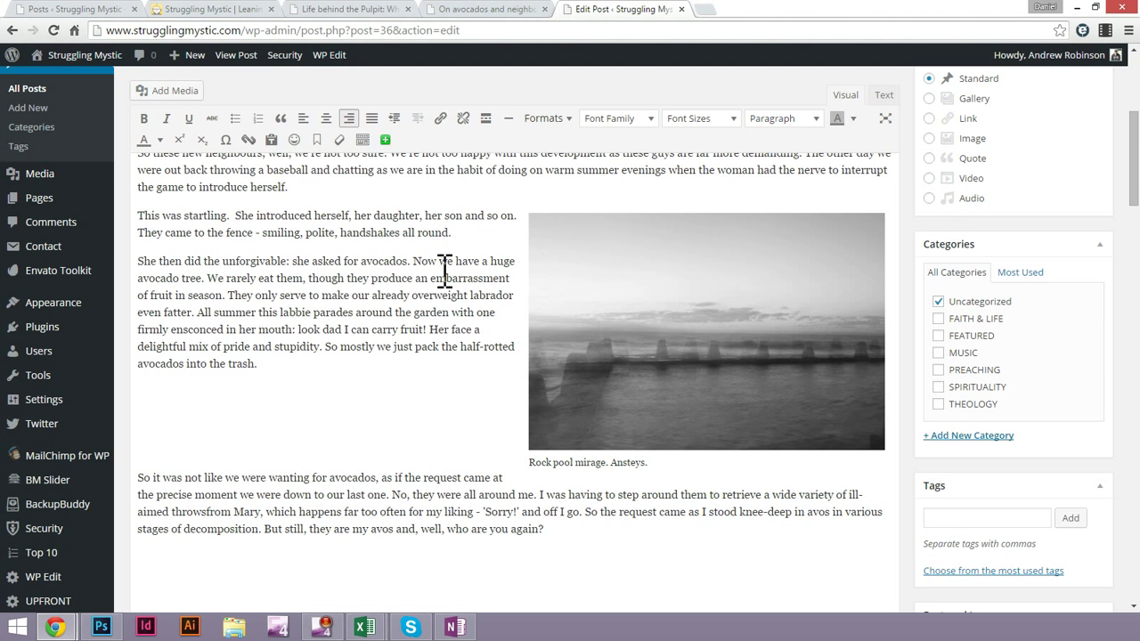
pyautogui.scroll(2, 459, 271)
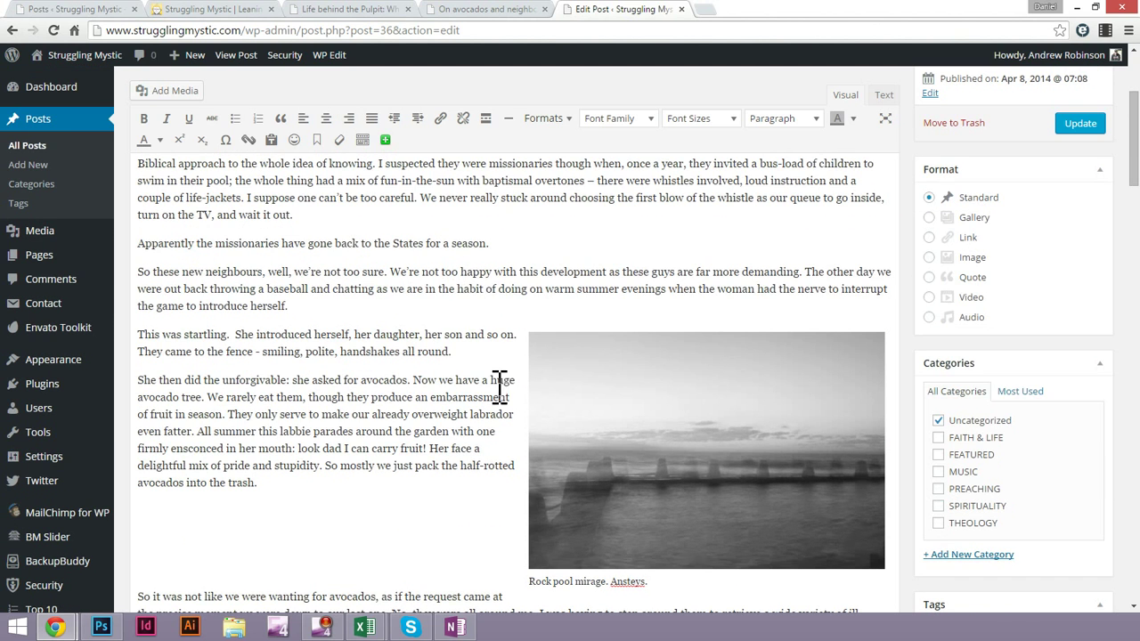
# Delete the blank lines before the paragraph "So it was not like we were wanting" and the paragraph "So I did what anyone resenting"
pyautogui.scroll(-3, 381, 384)
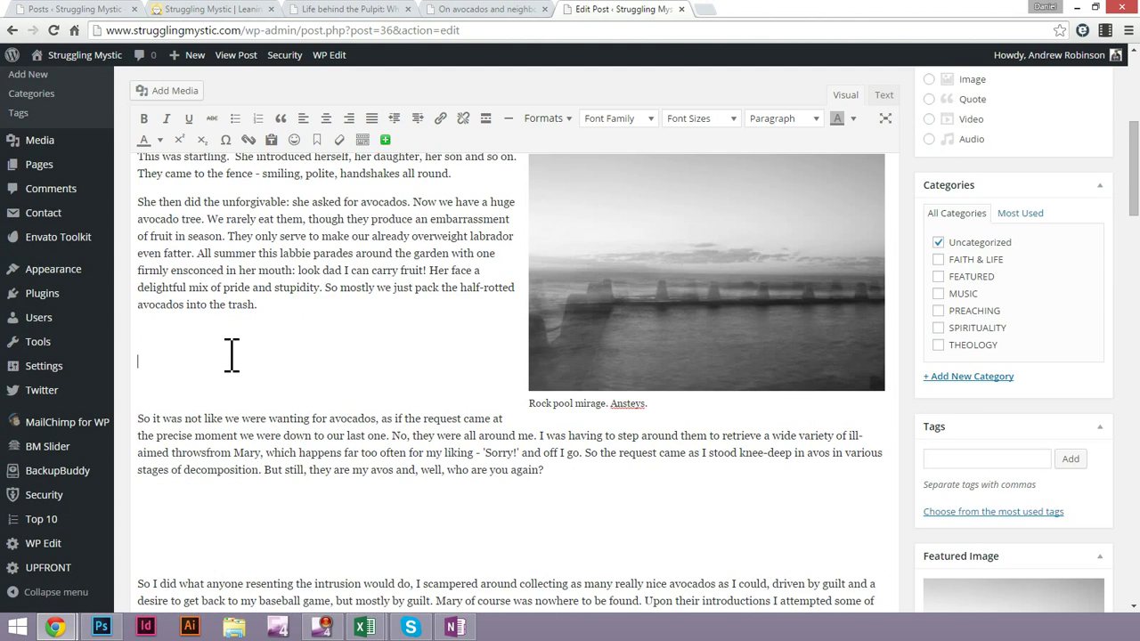
pyautogui.click(203, 339)
pyautogui.press('BackSpace')
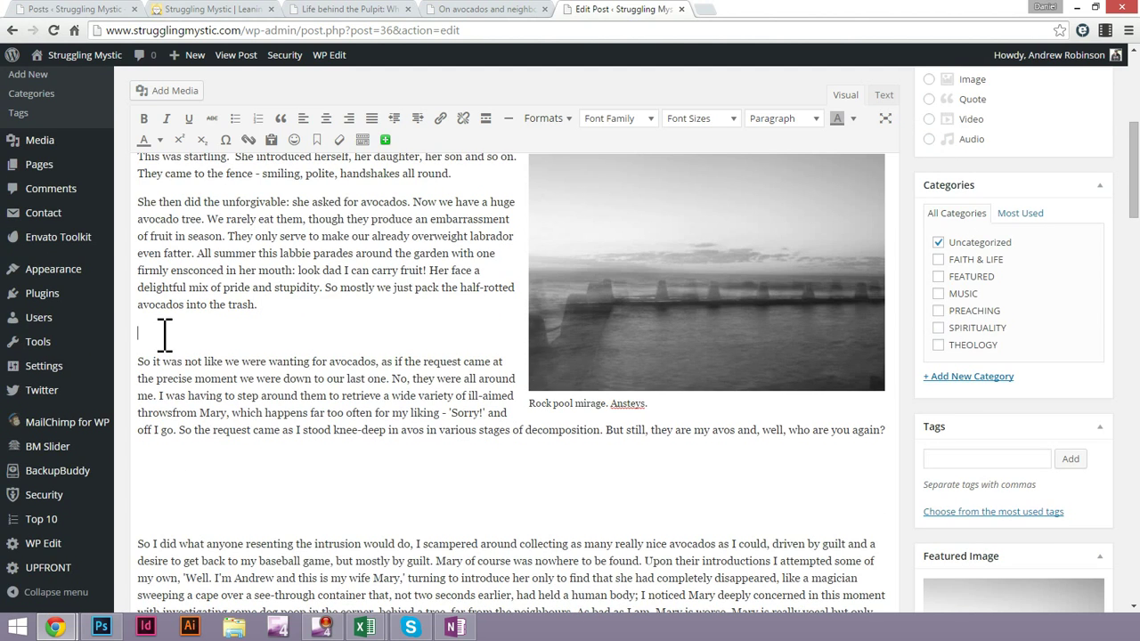
pyautogui.press('BackSpace')
pyautogui.click(198, 468)
pyautogui.press('BackSpace')
pyautogui.click(164, 470)
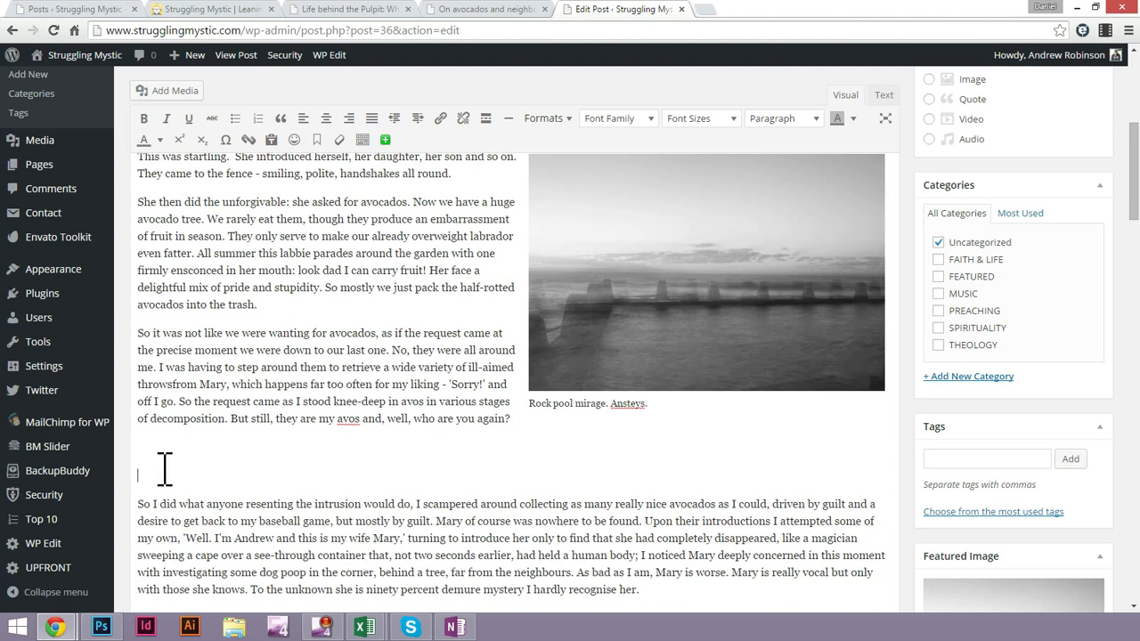
pyautogui.press('BackSpace')
pyautogui.press('BackSpace')
# Remove the blank lines and the small empty table above the "Shadow hallelujah" image
pyautogui.scroll(-3, 350, 475)
pyautogui.press('BackSpace')
pyautogui.press('BackSpace')
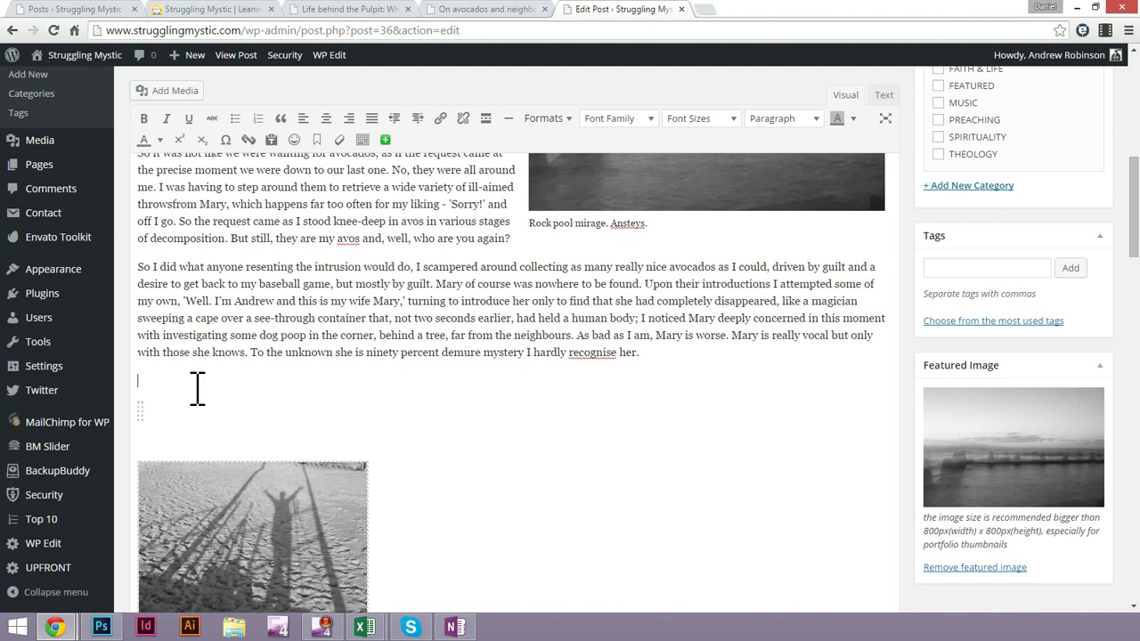
pyautogui.press('BackSpace')
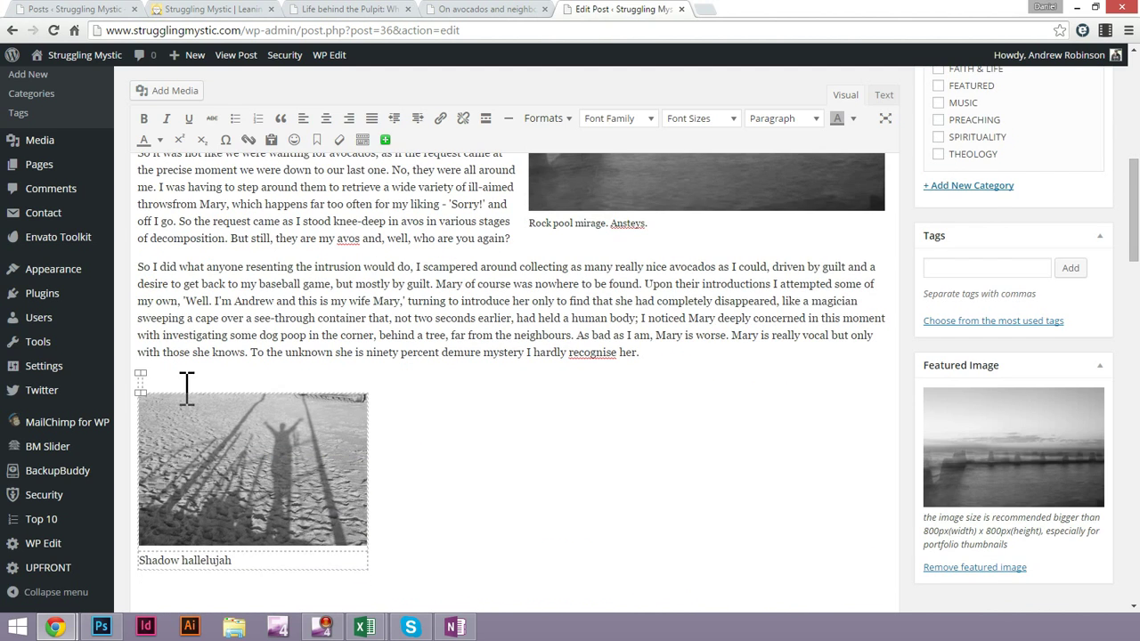
pyautogui.press('BackSpace')
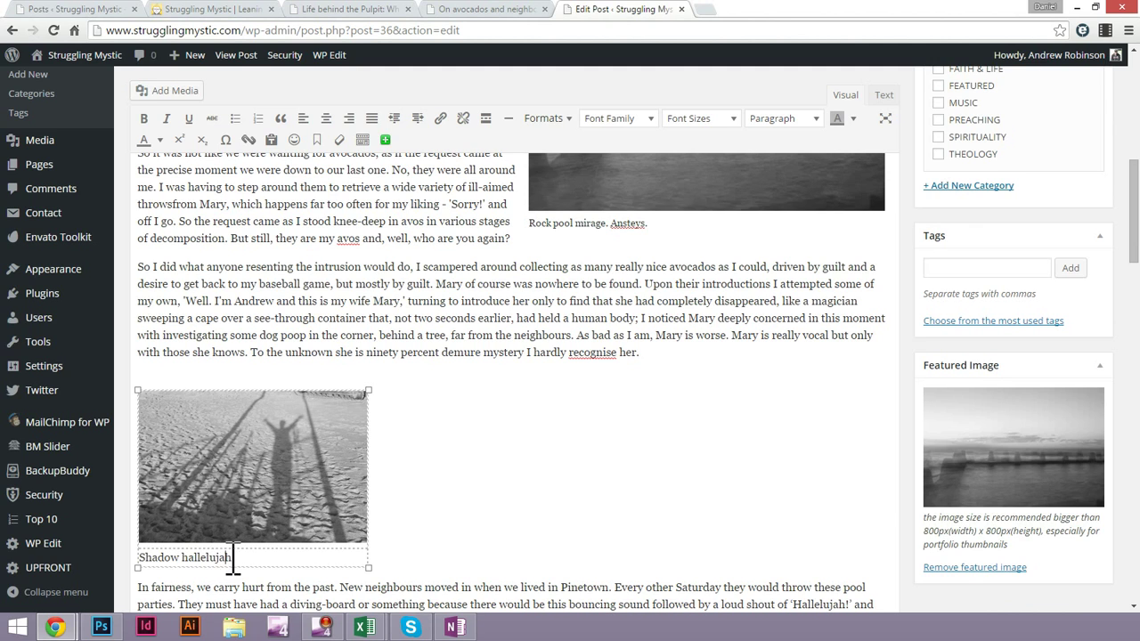
# Delete the table holding the "Shadow hallelujah" image and caption, keeping "In fairness, we carry hurt" as a separate paragraph
pyautogui.doubleClick(214, 557)
pyautogui.tripleClick(169, 558)
pyautogui.click(234, 558)
pyautogui.moveTo(234, 558); pyautogui.dragTo(152, 559)
pyautogui.moveTo(438, 484); pyautogui.dragTo(401, 478)
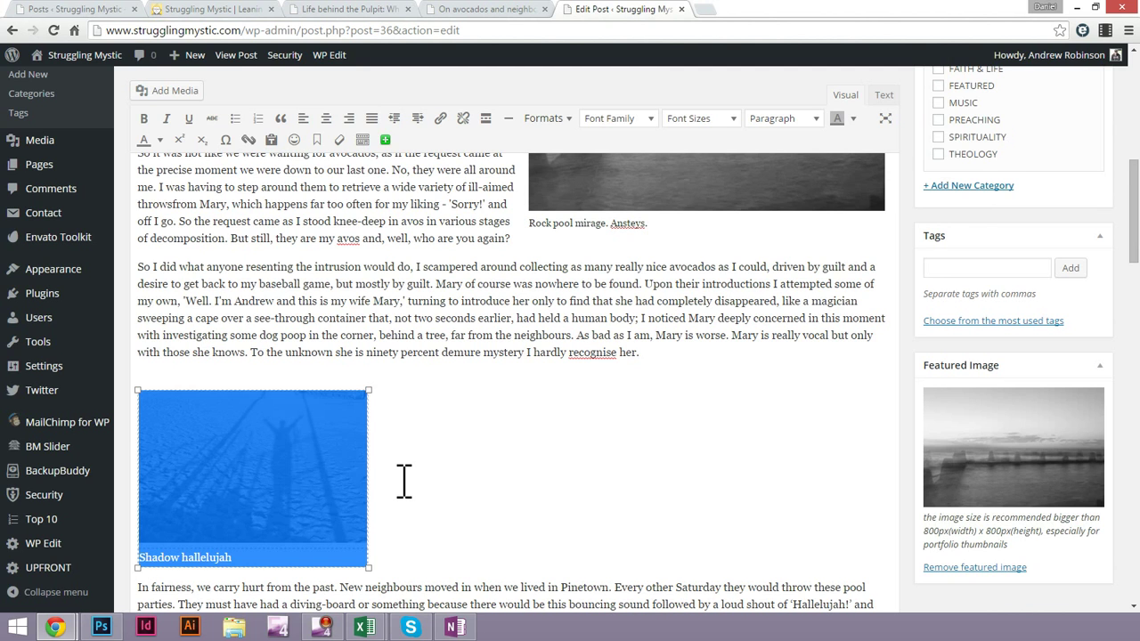
pyautogui.press('Delete')
pyautogui.press('BackSpace')
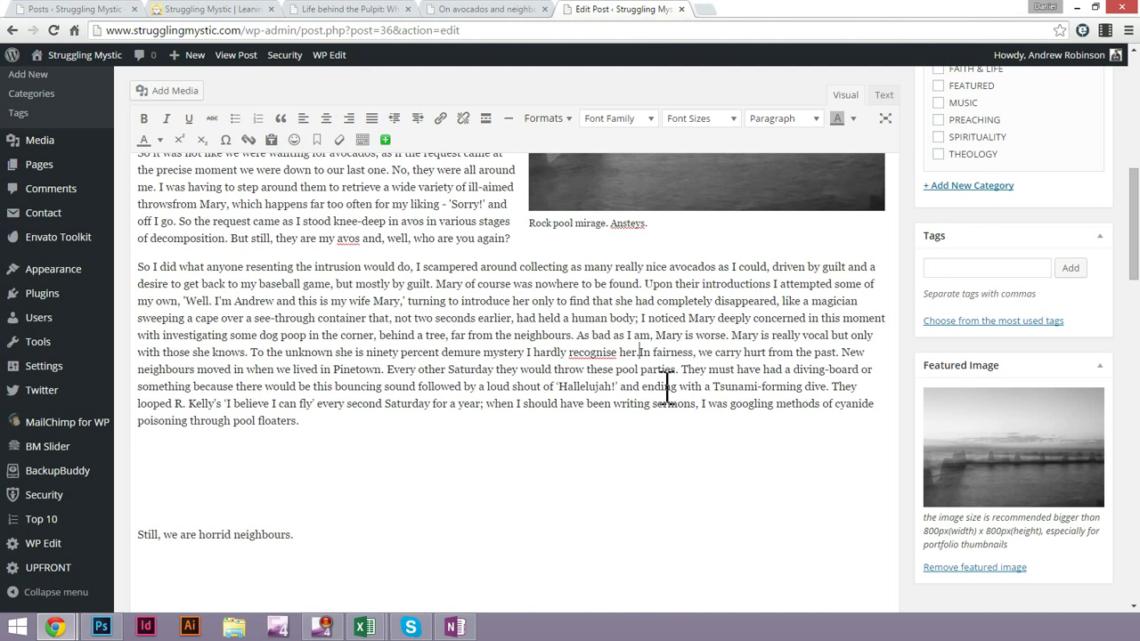
pyautogui.press('Return')
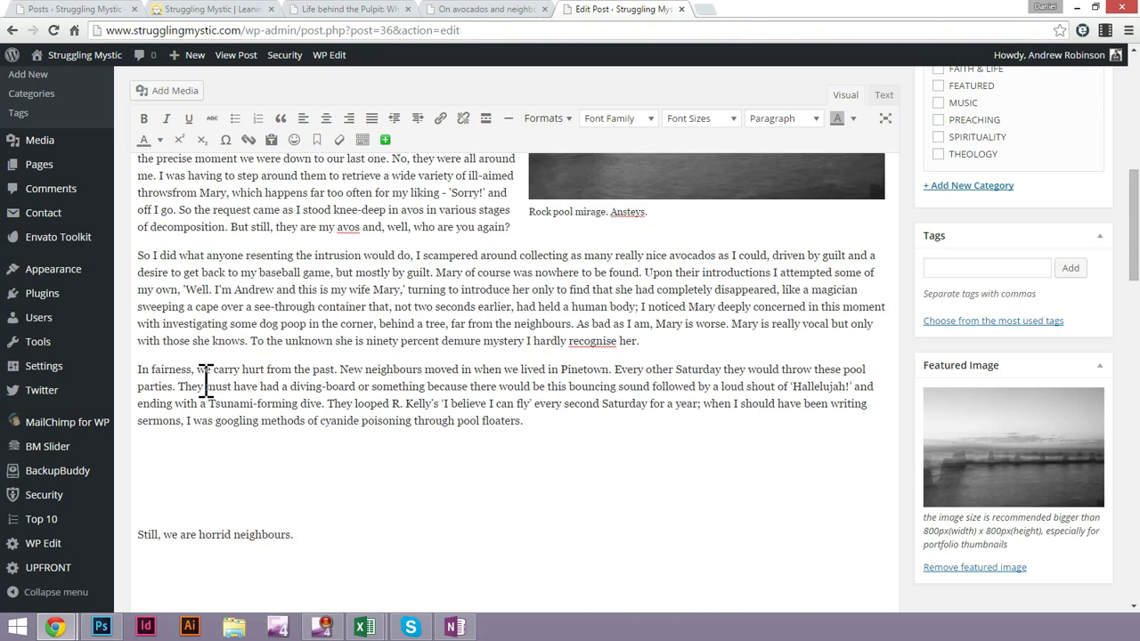
# Check the "Shadow hallelujah" image's placement and caption on the published post, and return to the editor
pyautogui.click(499, 10)
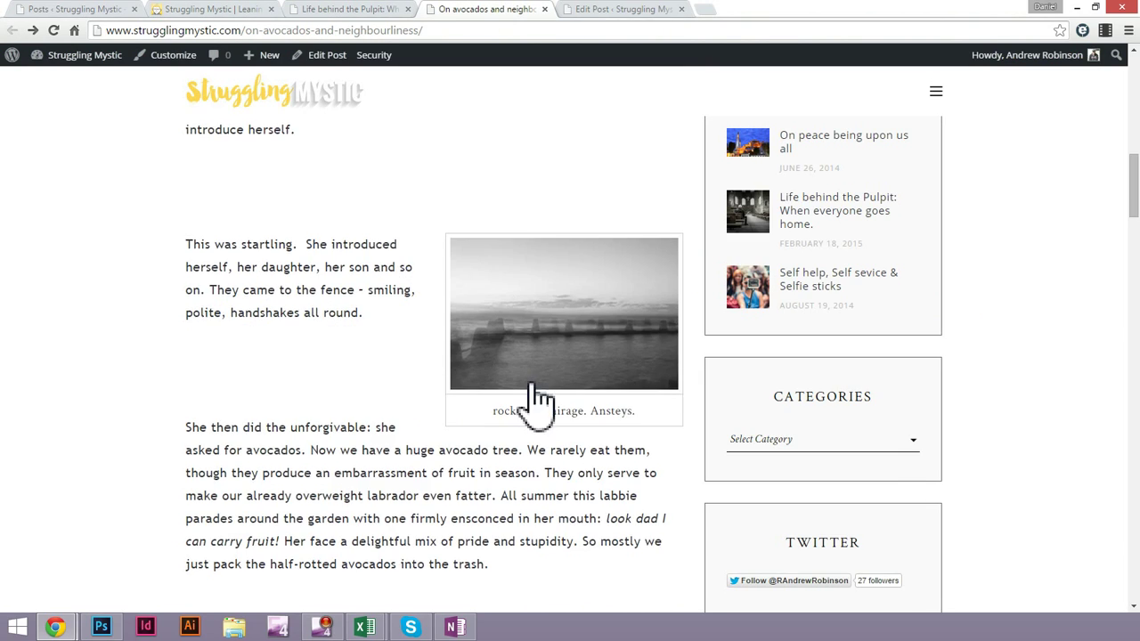
pyautogui.scroll(-3, 539, 397)
pyautogui.scroll(-9, 538, 396)
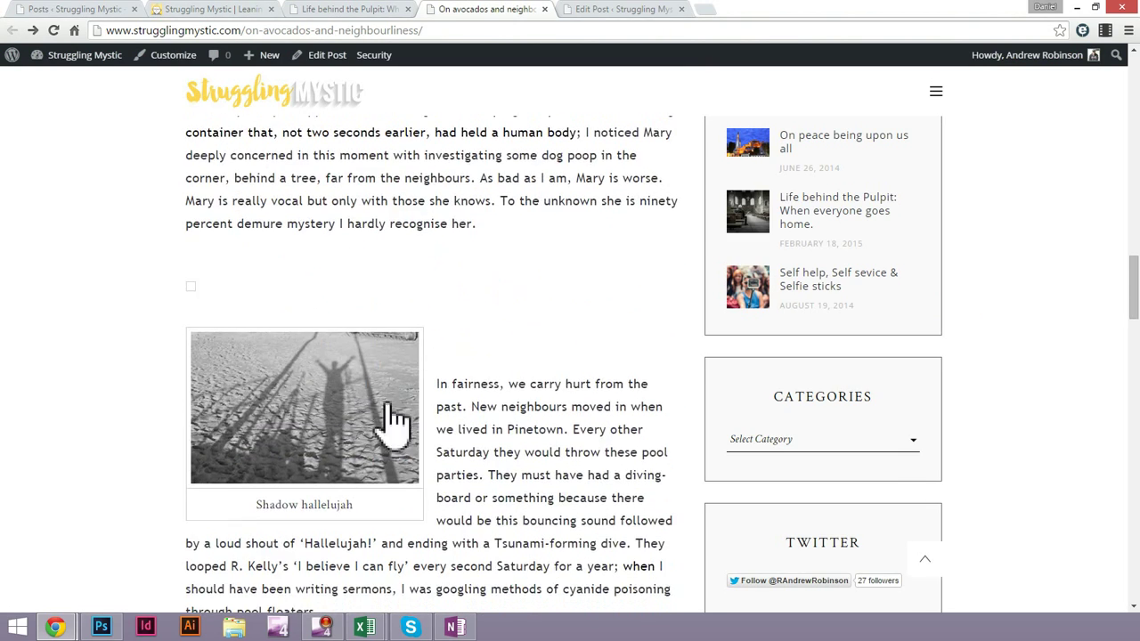
pyautogui.click(611, 10)
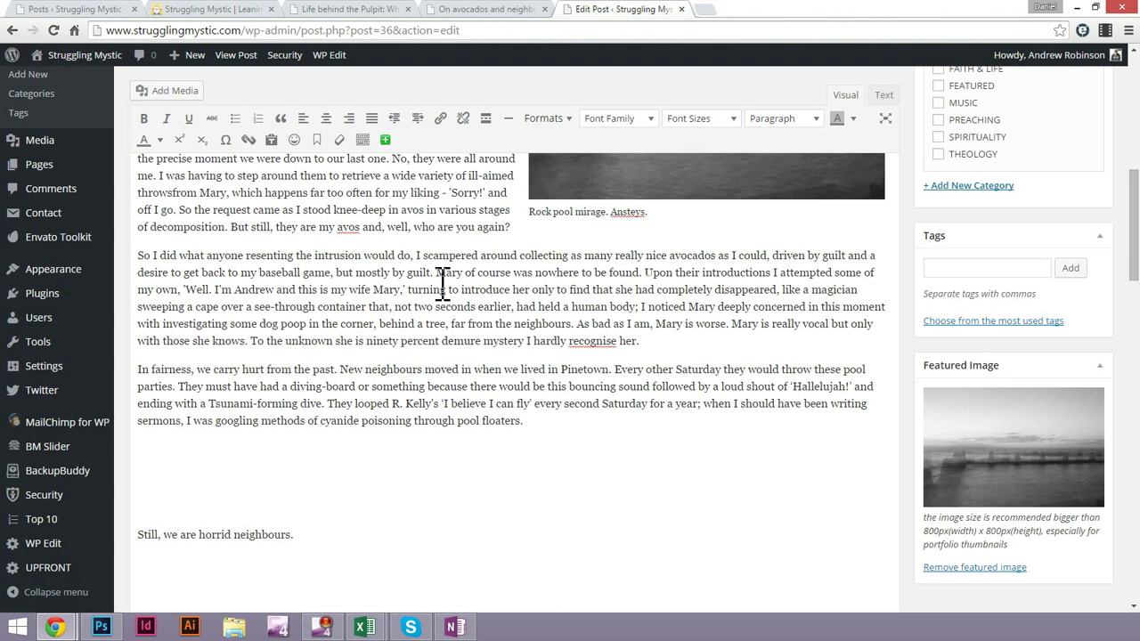
pyautogui.hotkey('ctrl', 'v')
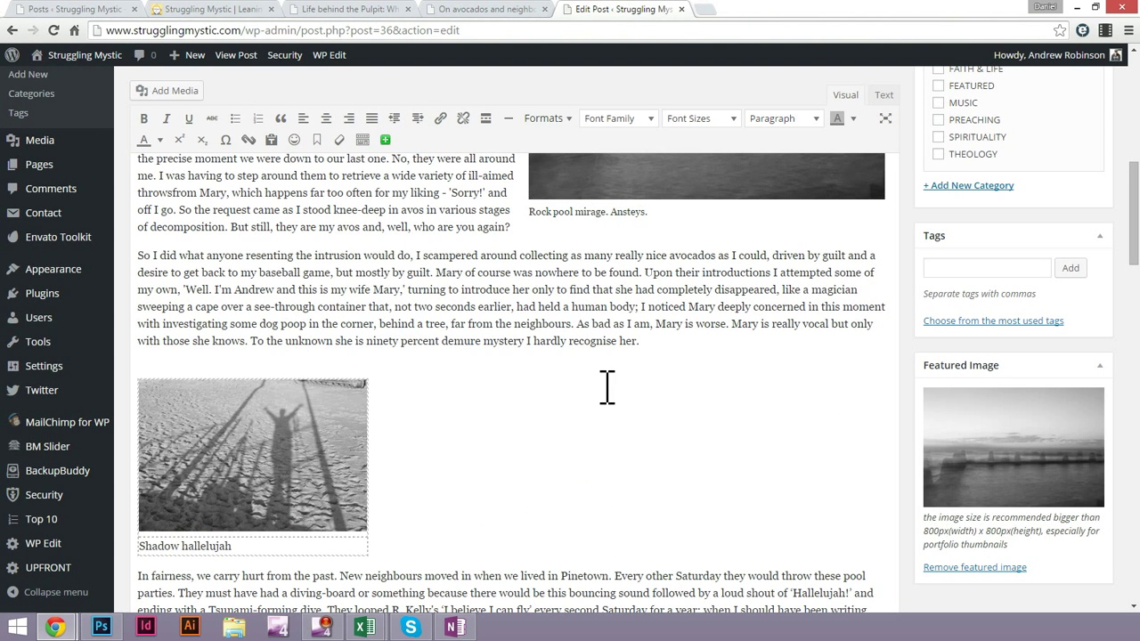
pyautogui.moveTo(604, 467); pyautogui.dragTo(473, 437)
pyautogui.press('Delete')
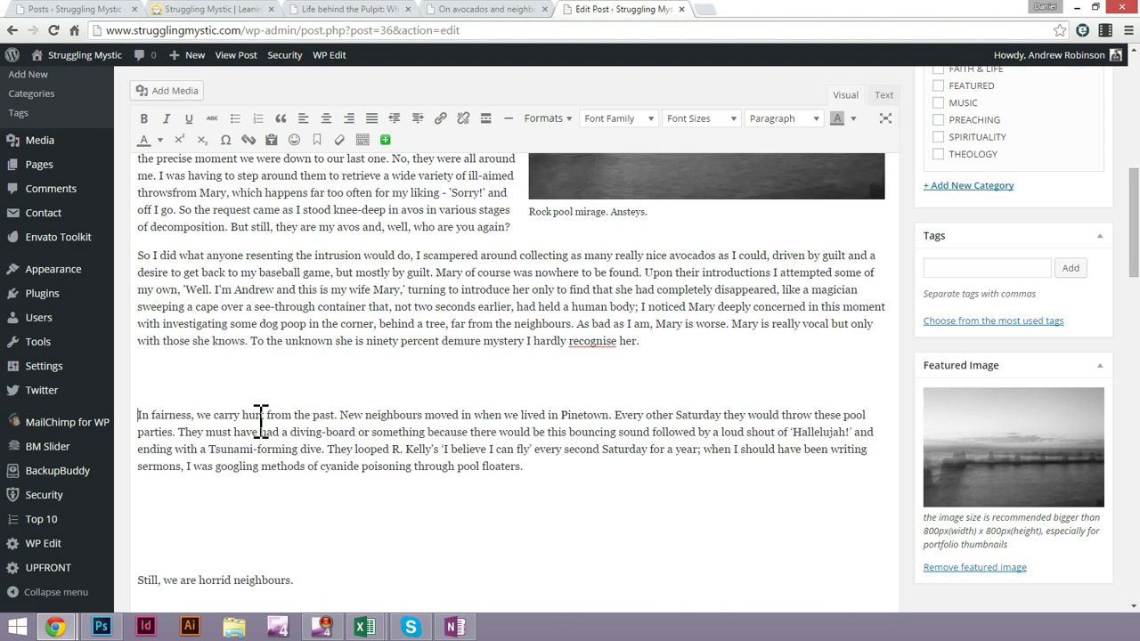
pyautogui.tripleClick(151, 372)
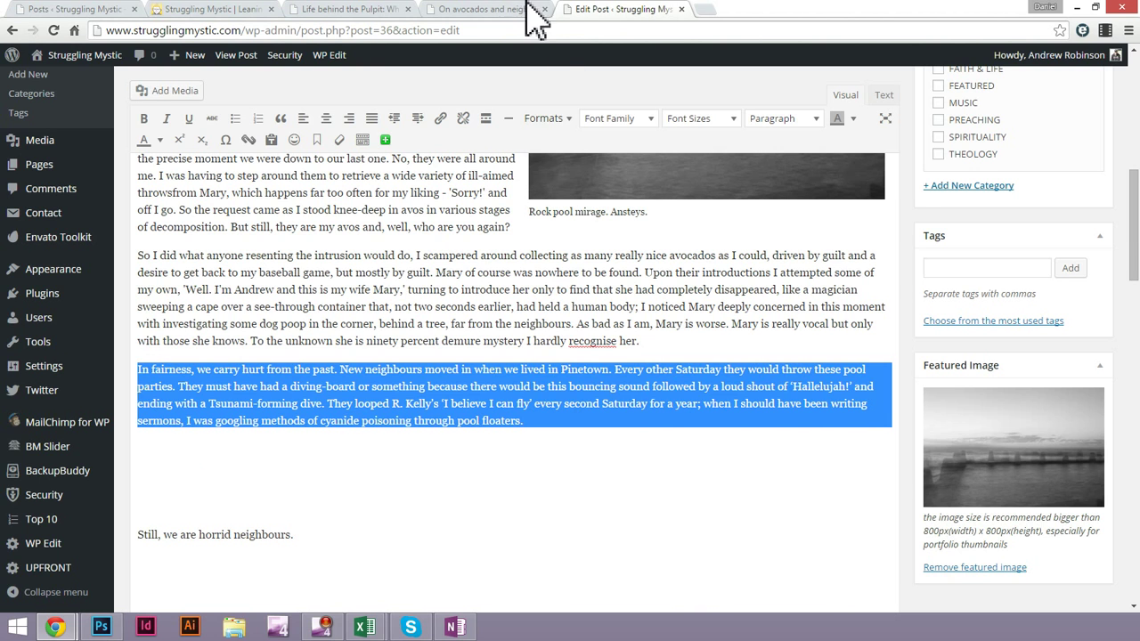
# Check on the published post which paragraph wraps around the shadow image, and return to the editor
pyautogui.click(495, 10)
pyautogui.moveTo(445, 379); pyautogui.dragTo(630, 449)
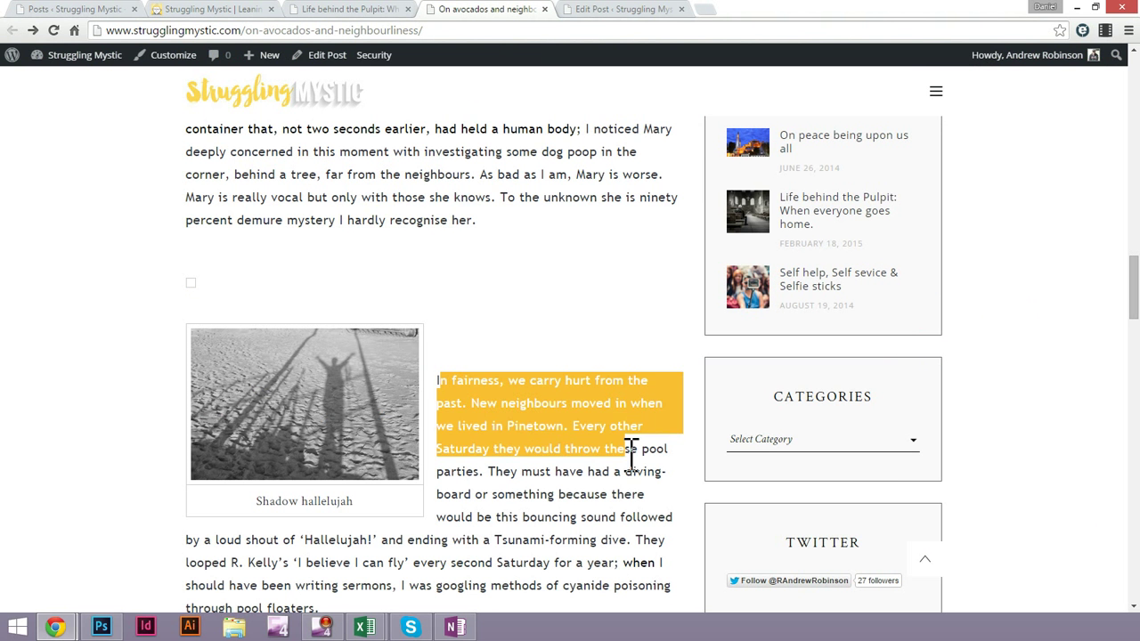
pyautogui.click(606, 10)
# Choose Shadow-hallelujah.jpg from the media library for the start of the "In fairness" paragraph and caption it "Shadow hallelujah"
pyautogui.click(175, 398)
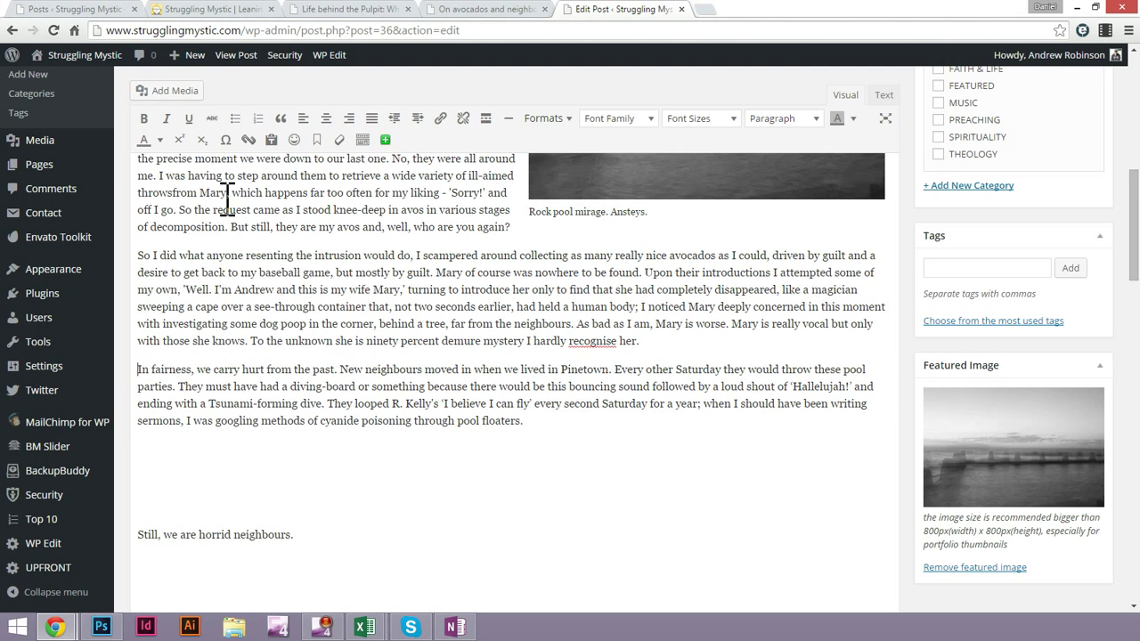
pyautogui.click(152, 91)
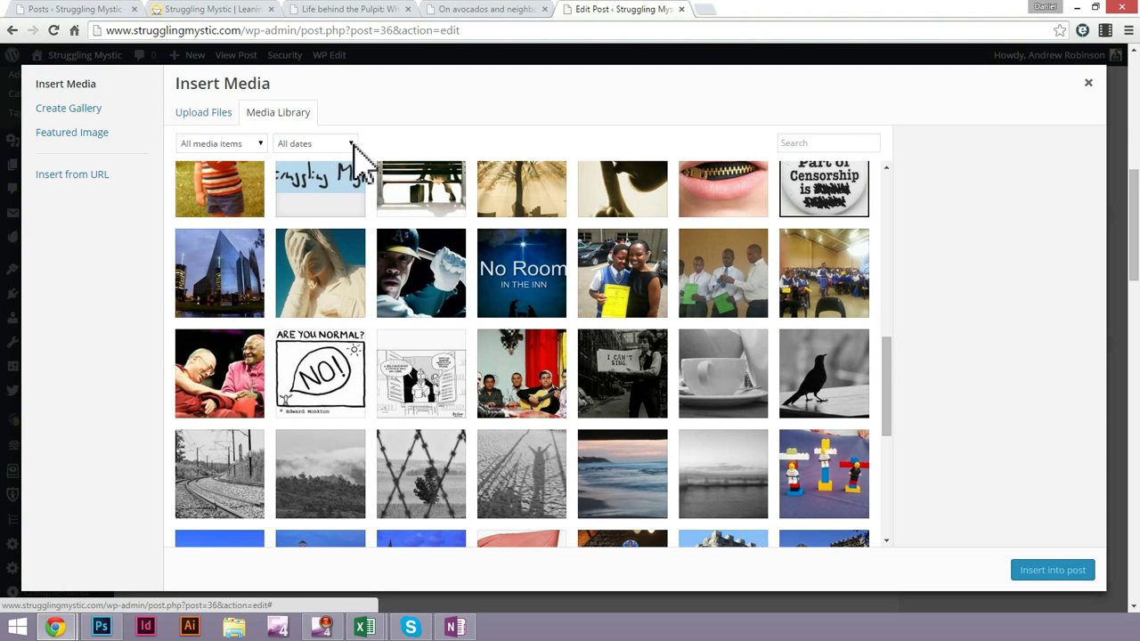
pyautogui.click(533, 483)
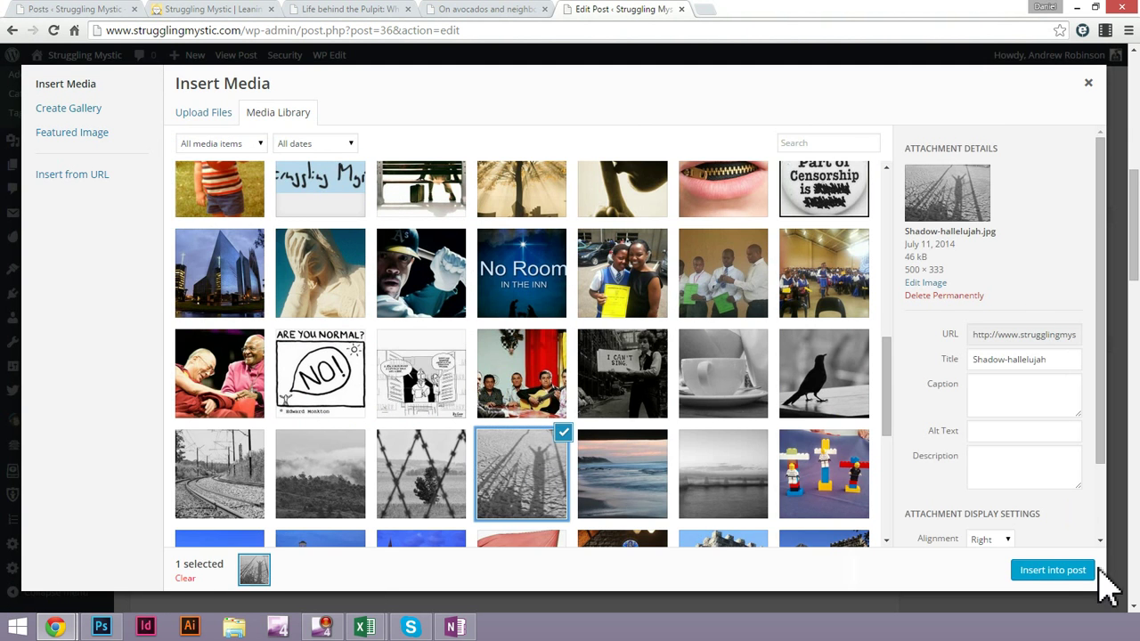
pyautogui.click(1021, 399)
pyautogui.write('Shadow hallelujah')
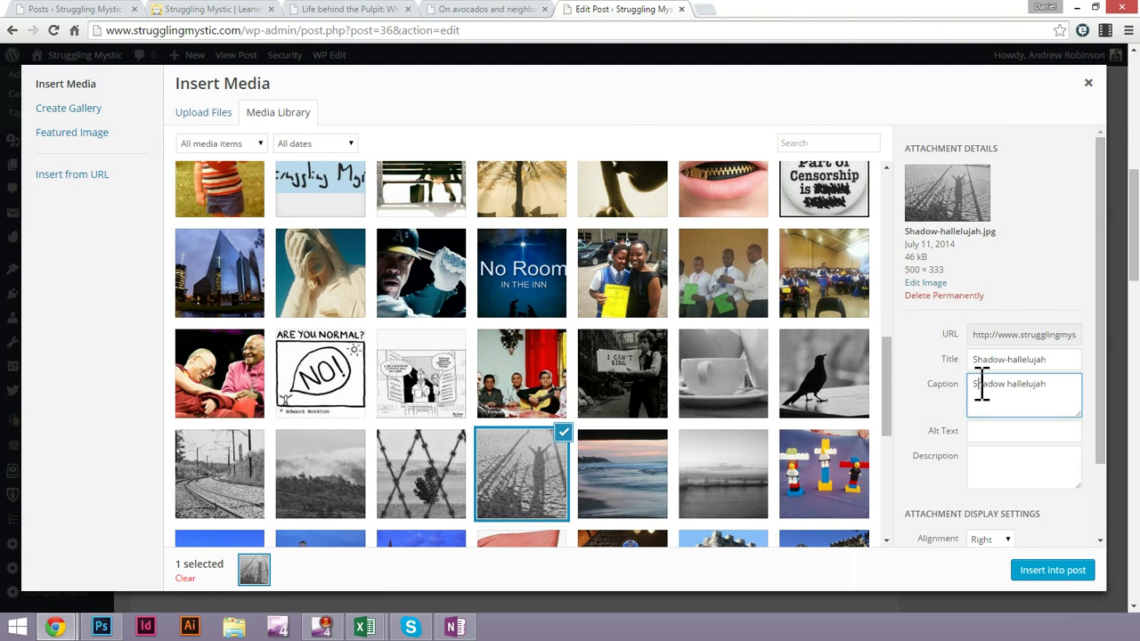
# Set the shadow image's link to None and its alignment to Left
pyautogui.moveTo(1109, 433); pyautogui.dragTo(1109, 517)
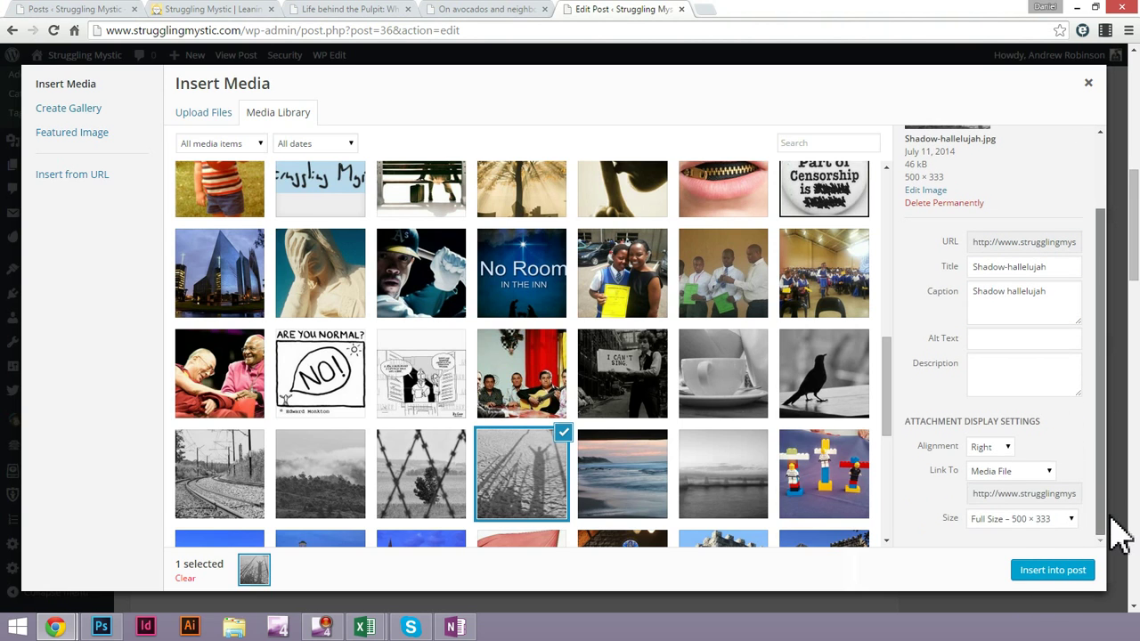
pyautogui.click(1021, 475)
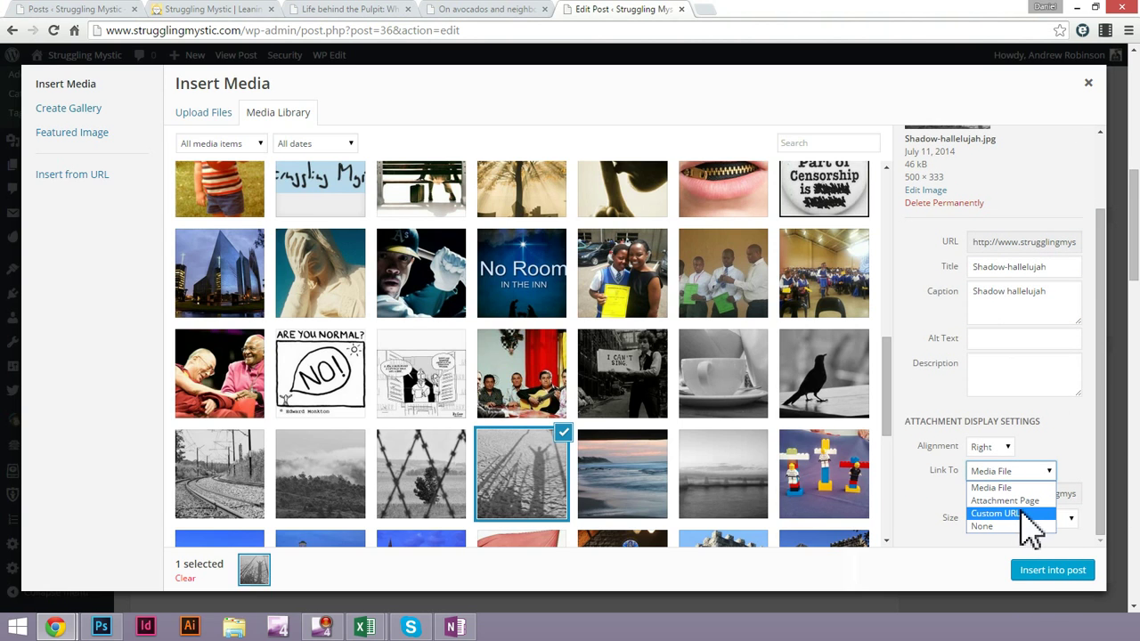
pyautogui.click(1024, 528)
pyautogui.click(991, 471)
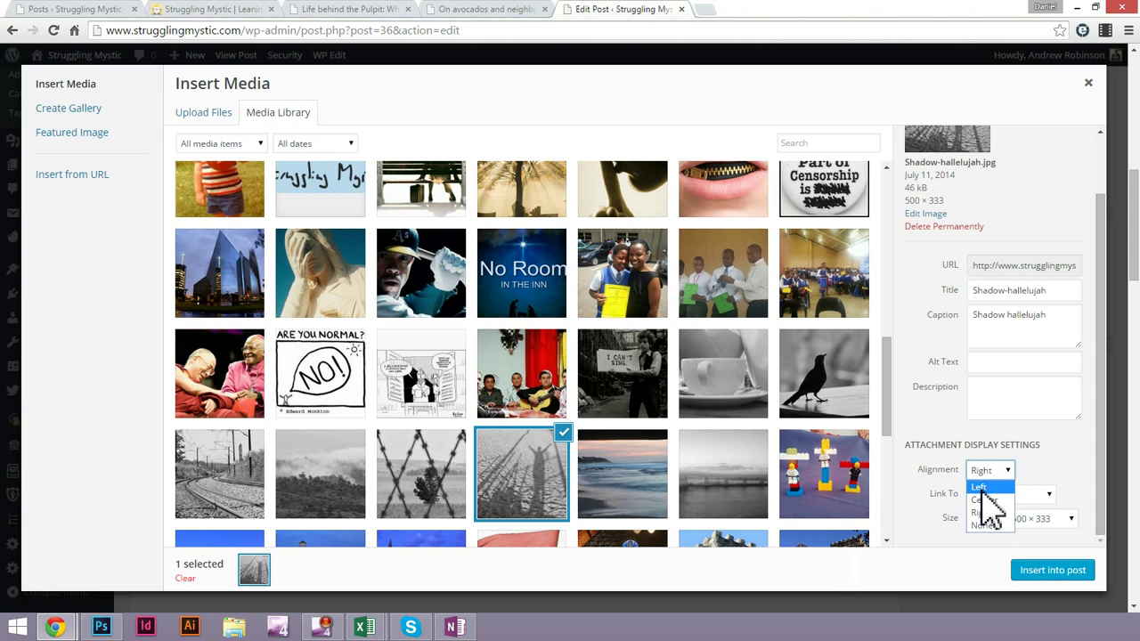
pyautogui.click(983, 489)
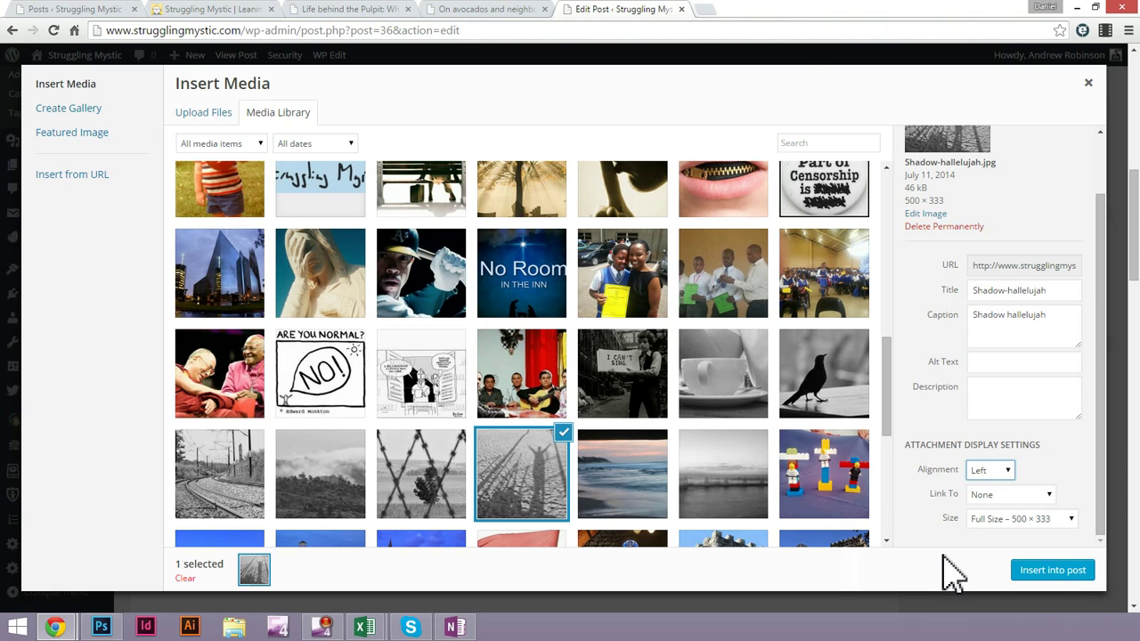
# Compare the alignment with the published post and insert the shadow image into the post
pyautogui.click(535, 13)
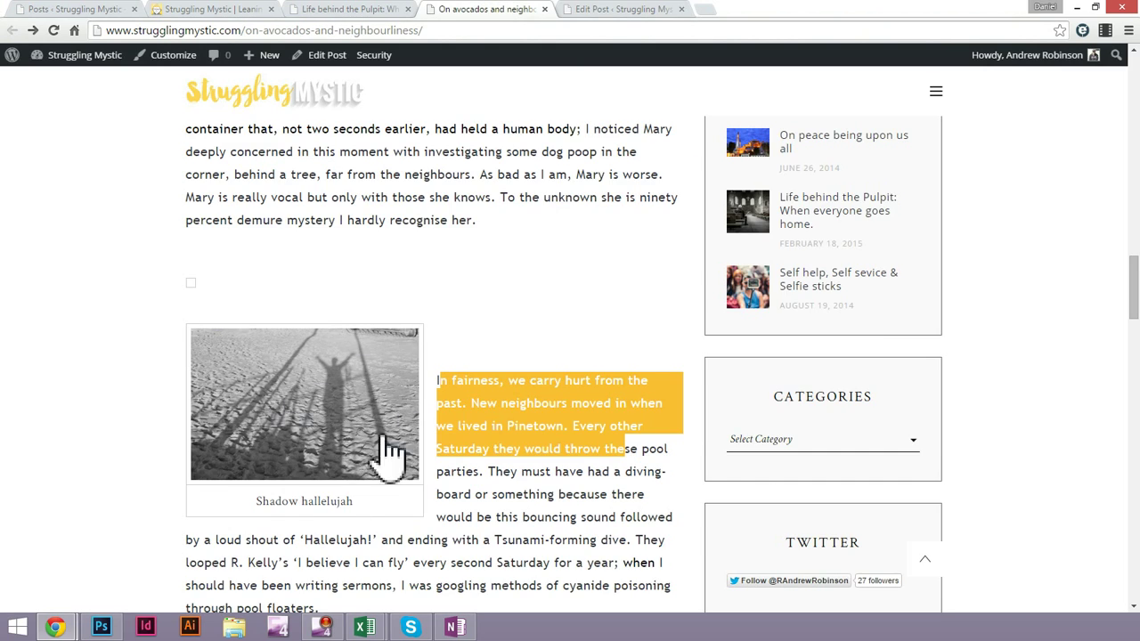
pyautogui.click(634, 11)
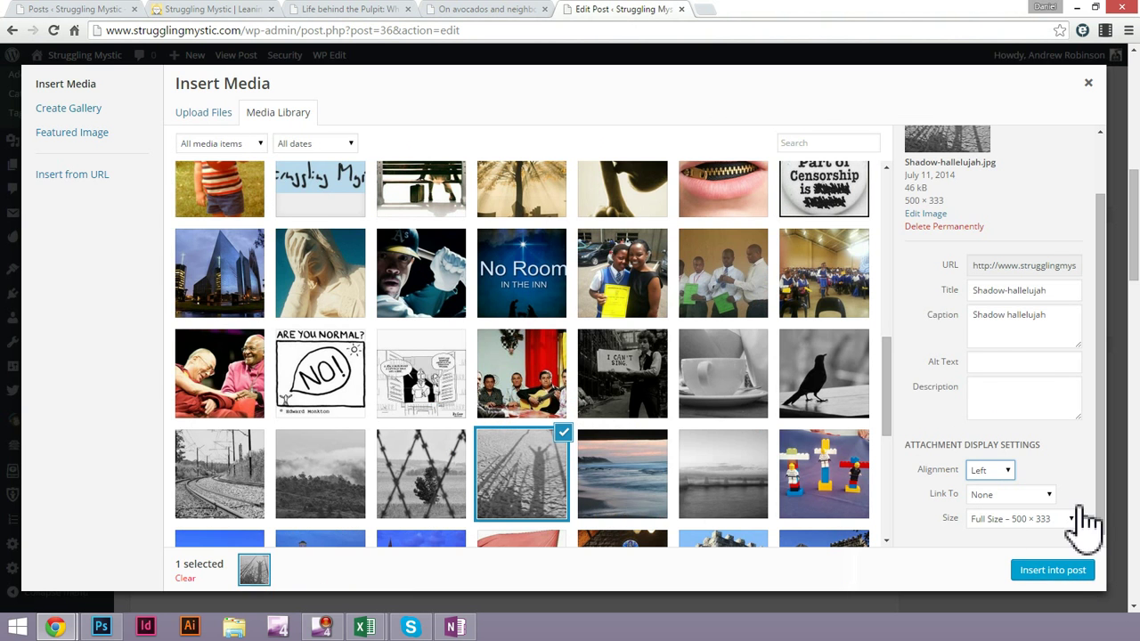
pyautogui.click(1053, 570)
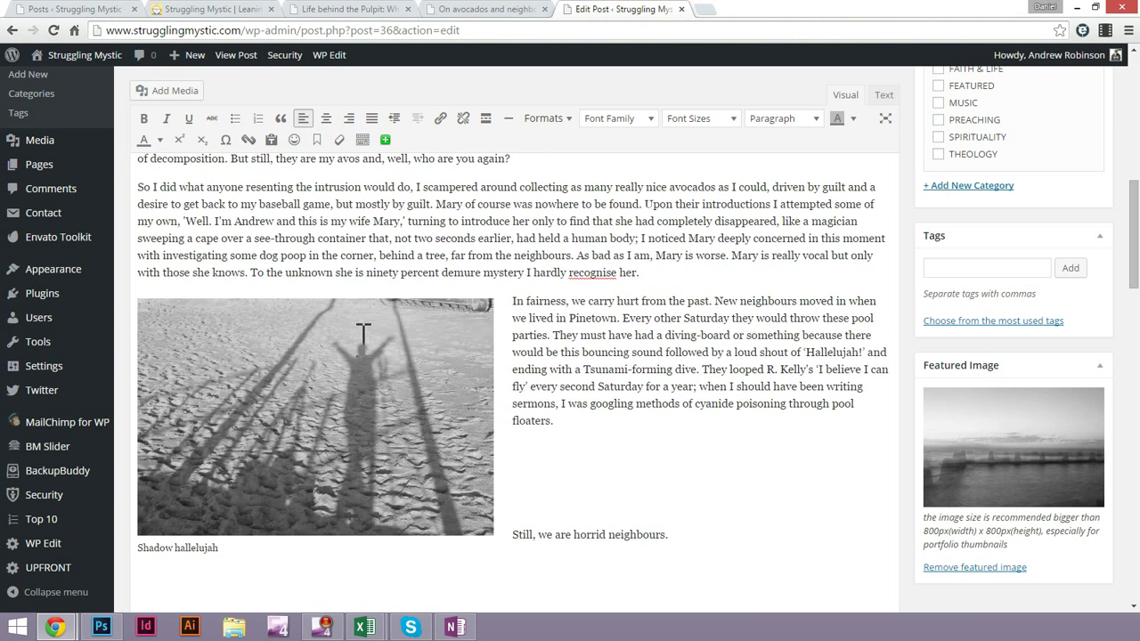
# Resize the inserted shadow image to Medium – 300 × 199 in its image details and update it
pyautogui.click(363, 334)
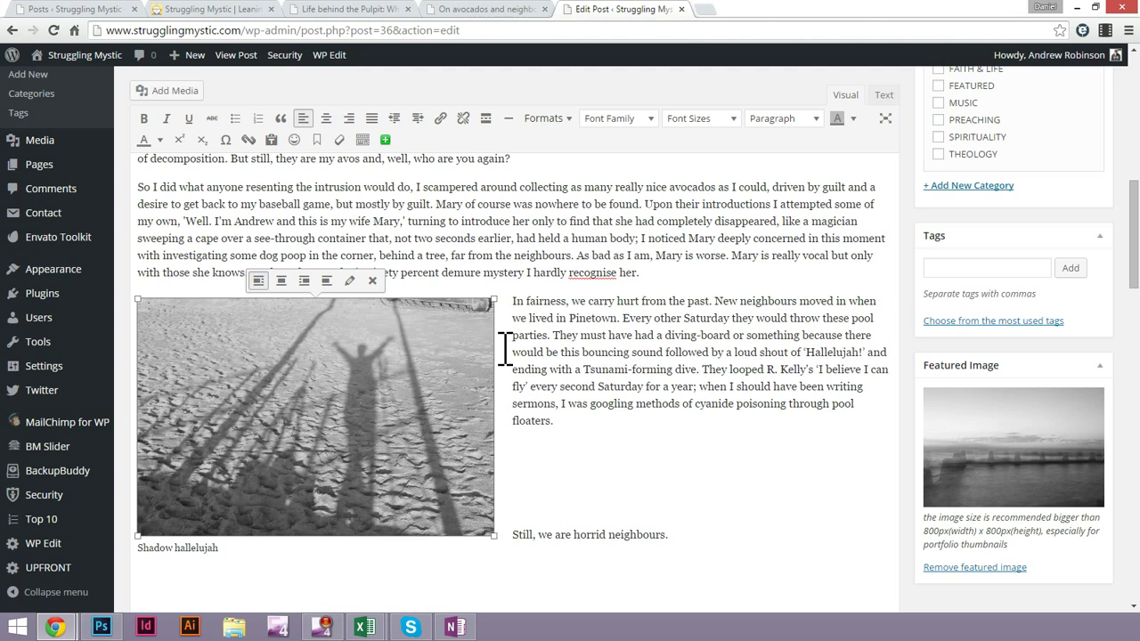
pyautogui.click(350, 281)
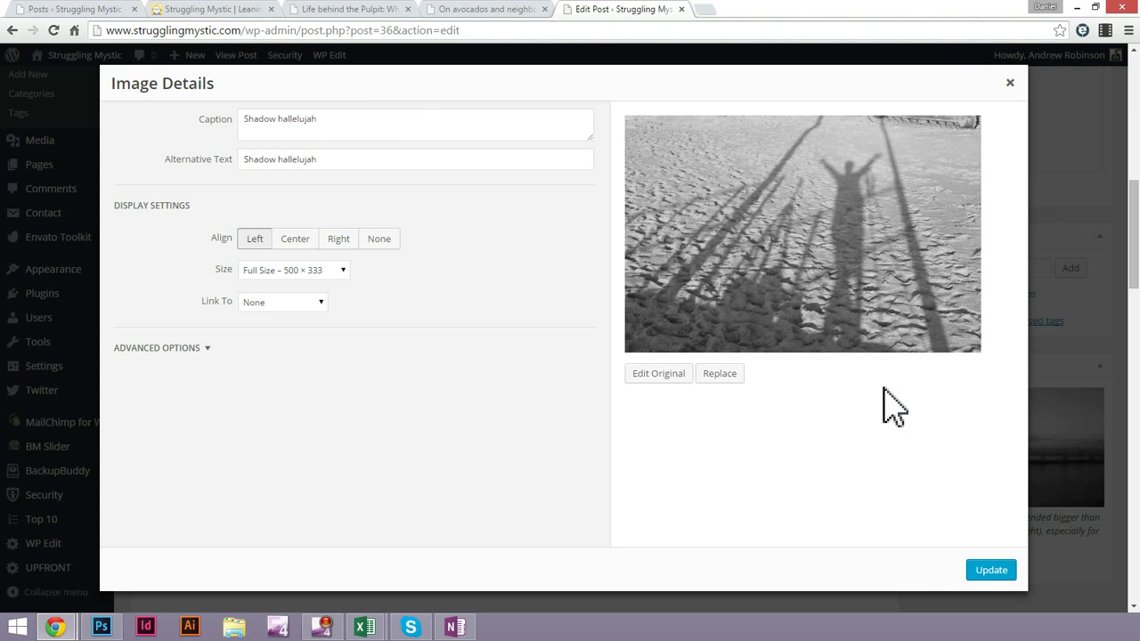
pyautogui.click(285, 271)
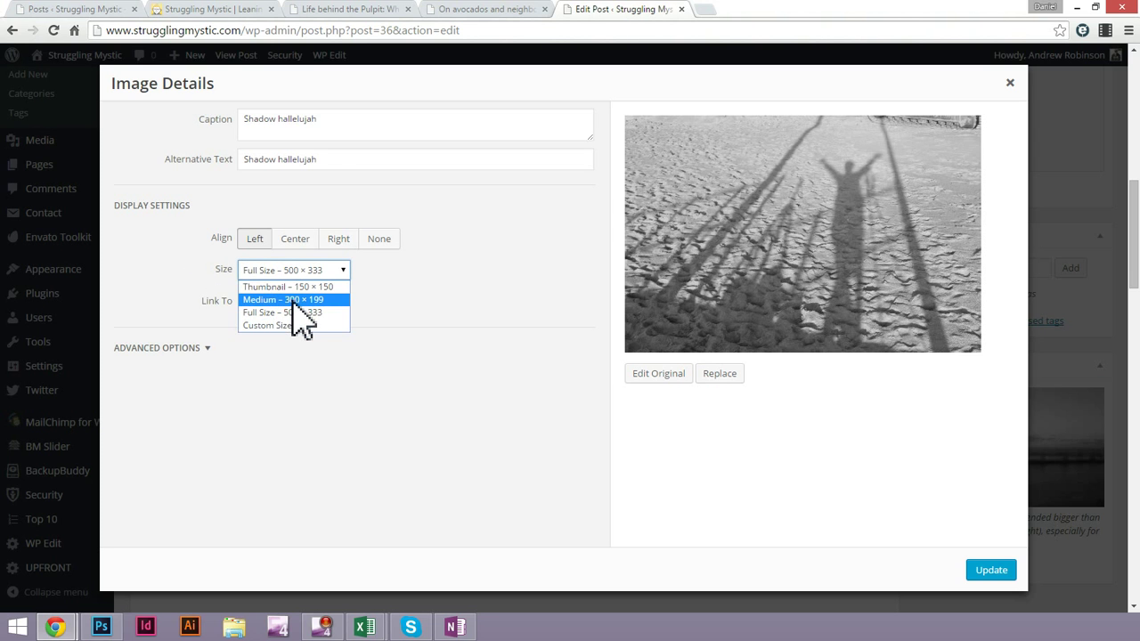
pyautogui.click(294, 300)
pyautogui.click(328, 272)
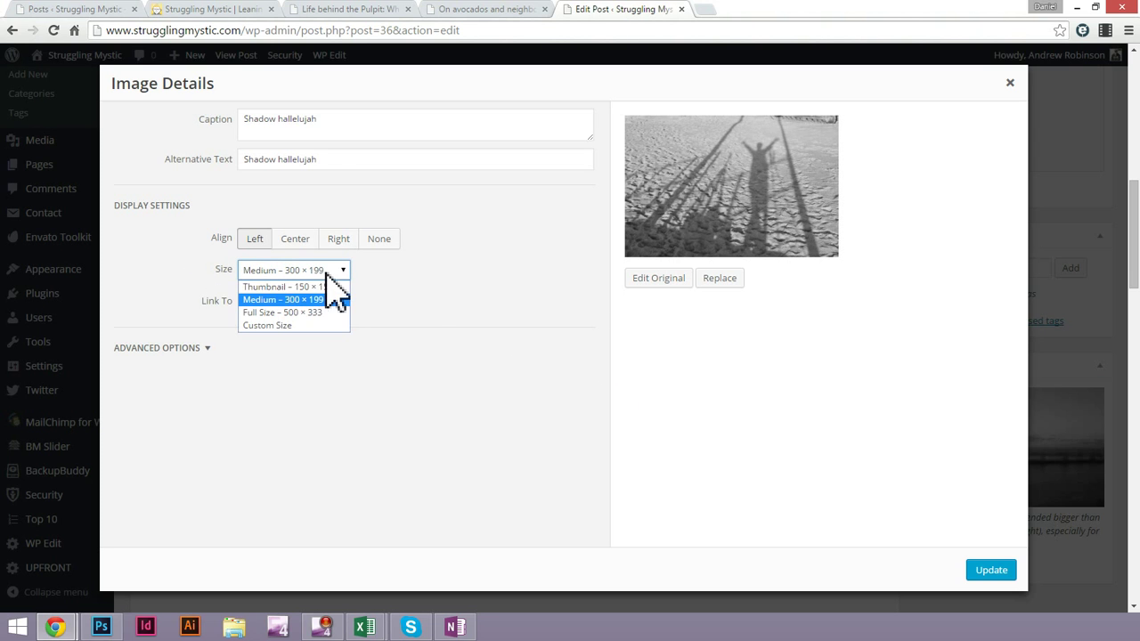
pyautogui.click(449, 285)
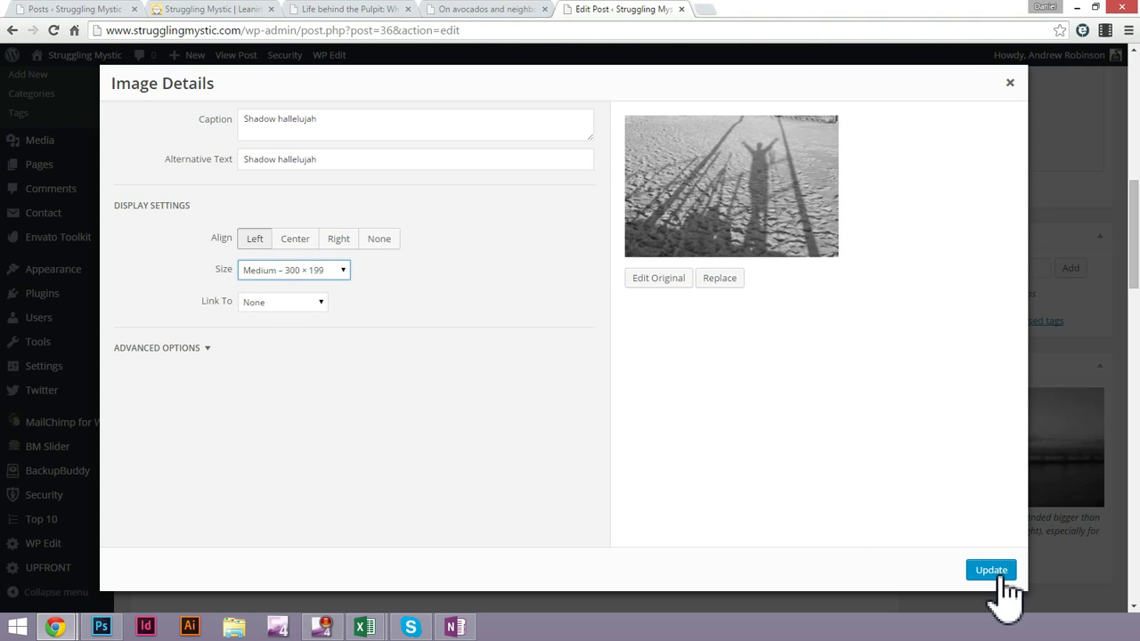
pyautogui.click(210, 349)
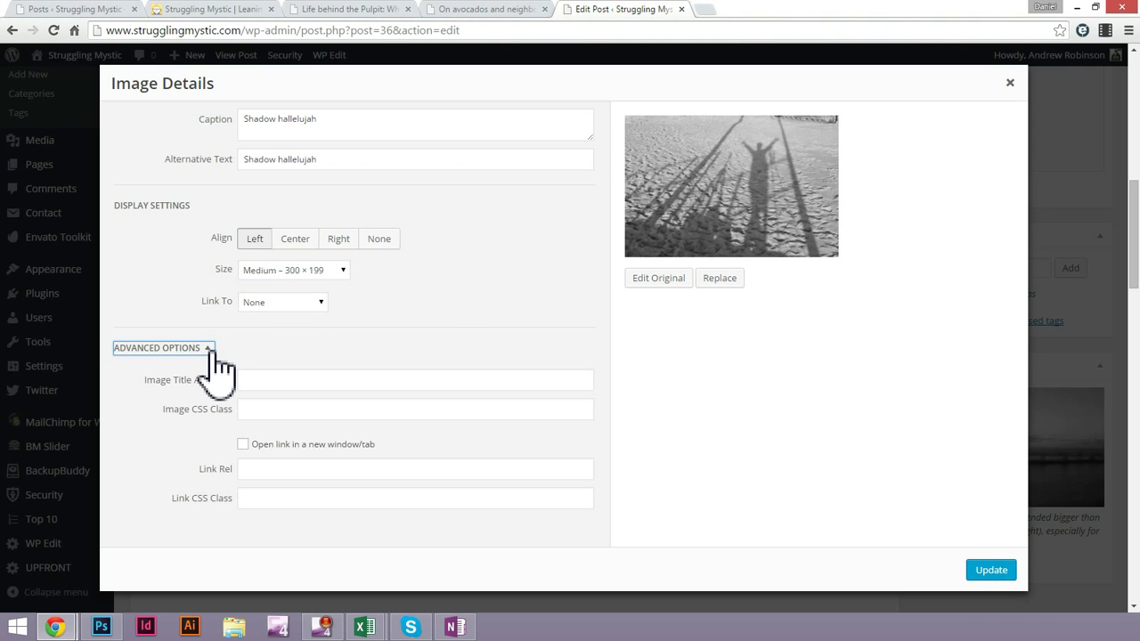
pyautogui.click(210, 349)
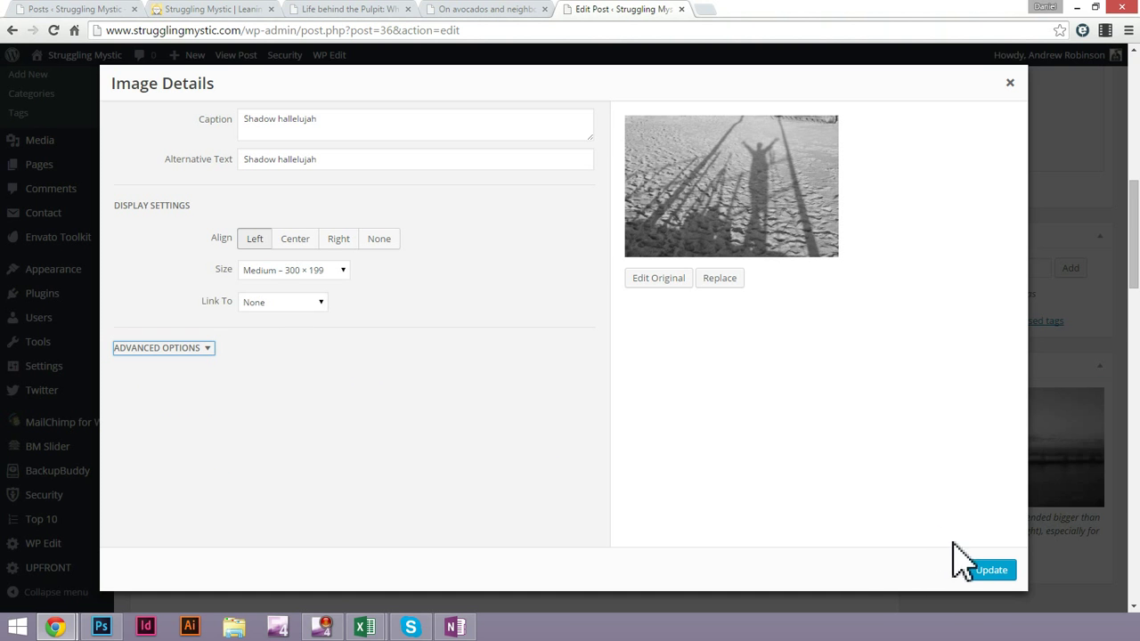
pyautogui.click(987, 572)
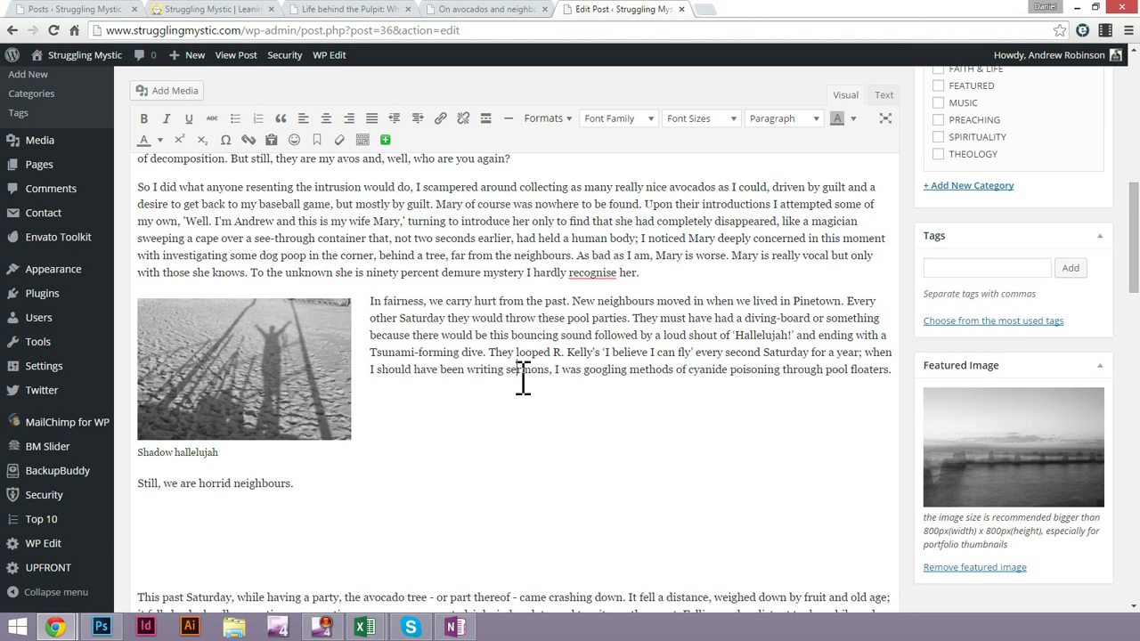
# Remove the blank lines between "Still, we are horrid neighbours." and the "This past Saturday" paragraph
pyautogui.scroll(-2, 519, 381)
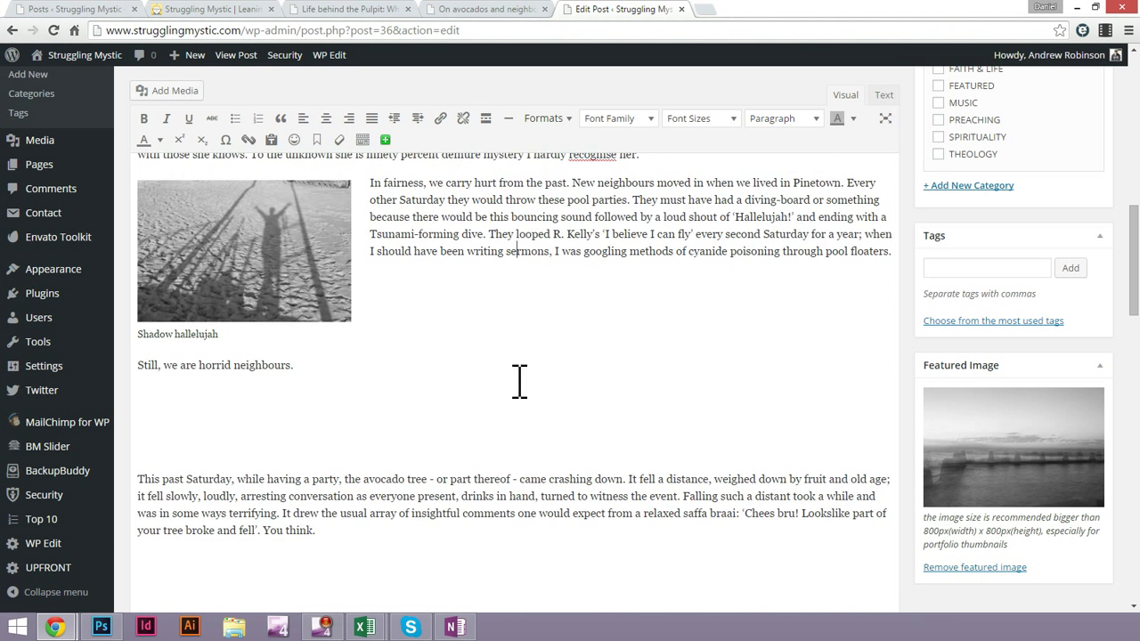
pyautogui.click(215, 432)
pyautogui.press('BackSpace')
pyautogui.press('BackSpace')
pyautogui.press('BackSpace')
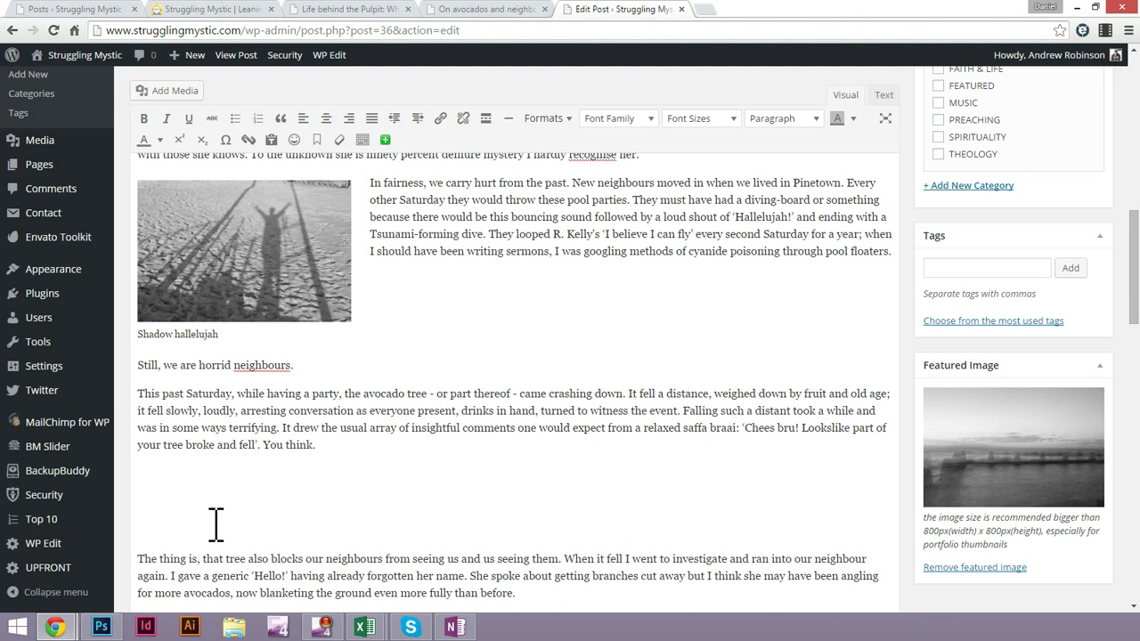
# Remove the empty lines before "The thing is" and between that paragraph and the Pink sky image table
pyautogui.click(216, 524)
pyautogui.press('BackSpace')
pyautogui.press('BackSpace')
pyautogui.press('BackSpace')
pyautogui.scroll(-3, 319, 476)
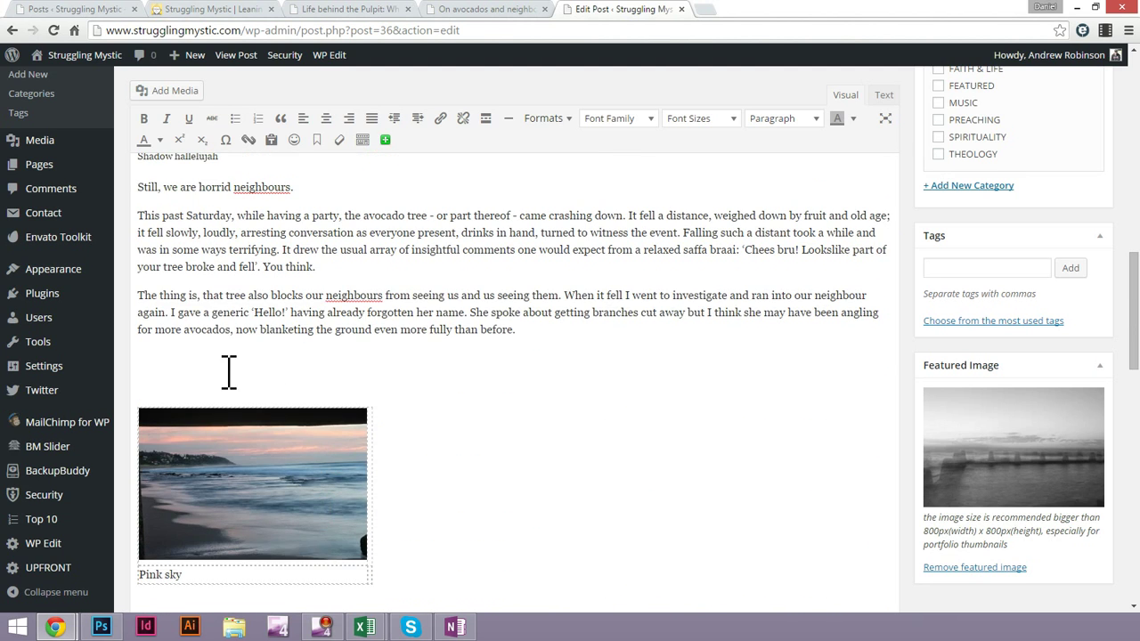
pyautogui.press('BackSpace')
pyautogui.press('BackSpace')
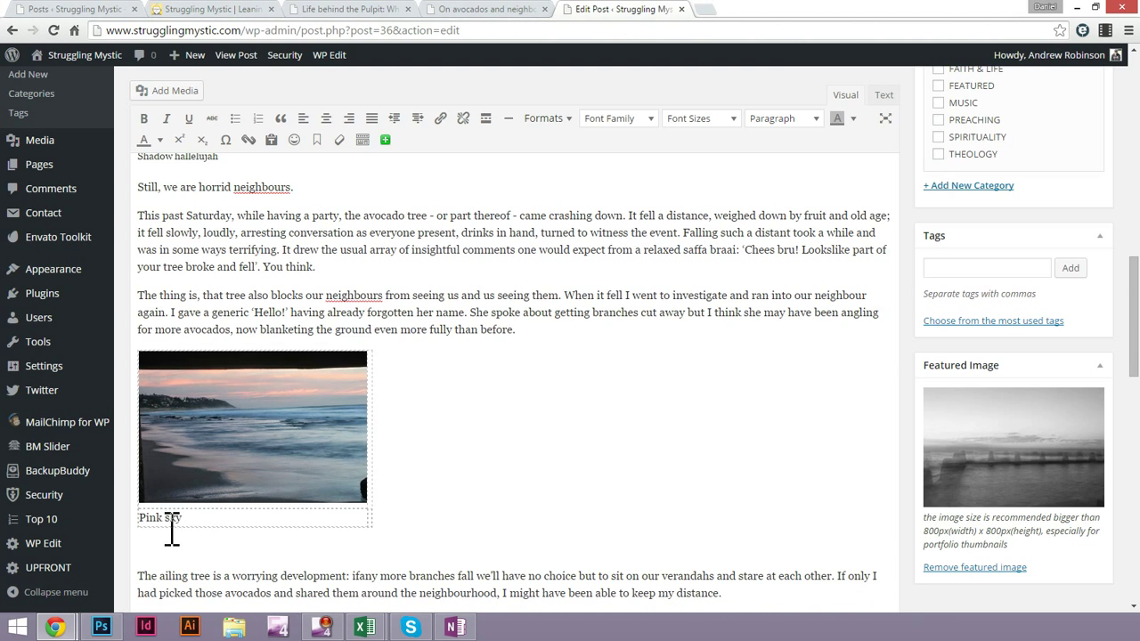
# Delete the Pink sky image table and close the gap above the "The ailing tree" paragraph
pyautogui.moveTo(193, 521); pyautogui.dragTo(148, 518)
pyautogui.click(423, 431)
pyautogui.press('BackSpace')
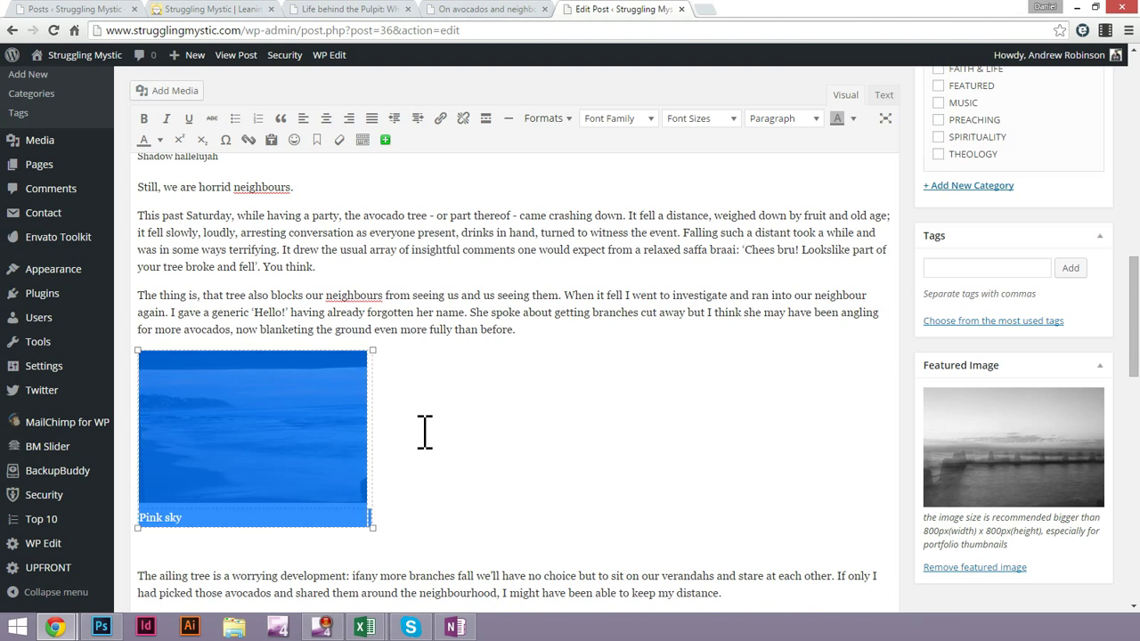
pyautogui.press('BackSpace')
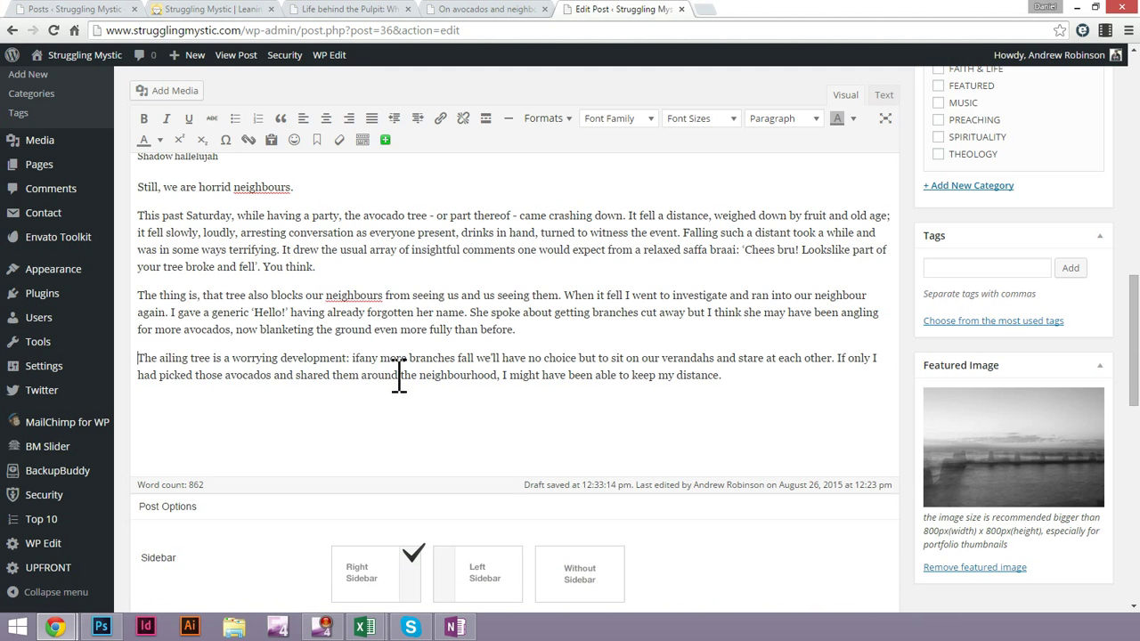
pyautogui.press('BackSpace')
pyautogui.press('Return')
# Check the published post for the Pink sky image's placement relative to the "The ailing tree" paragraph
pyautogui.click(488, 9)
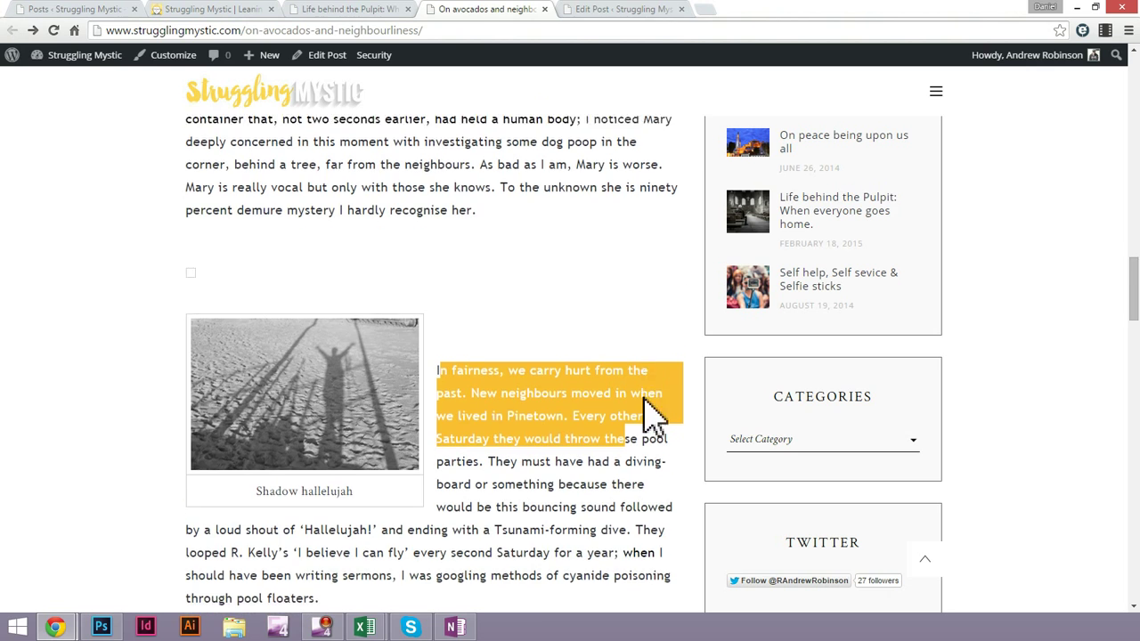
pyautogui.scroll(-5, 654, 419)
pyautogui.scroll(-10, 650, 415)
pyautogui.scroll(1, 535, 247)
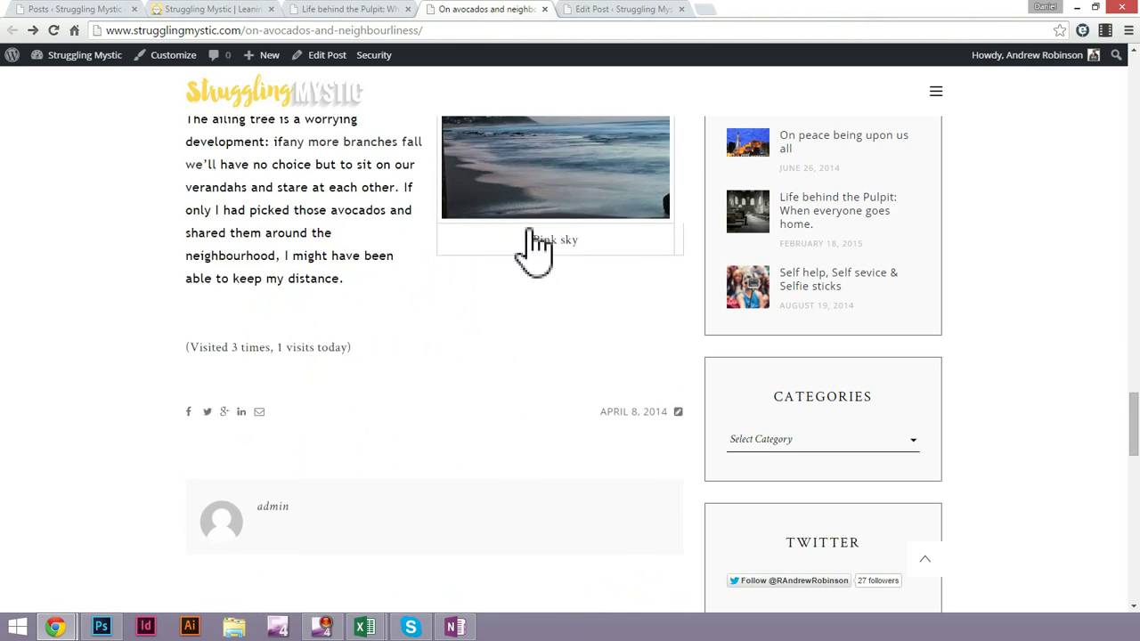
pyautogui.click(588, 11)
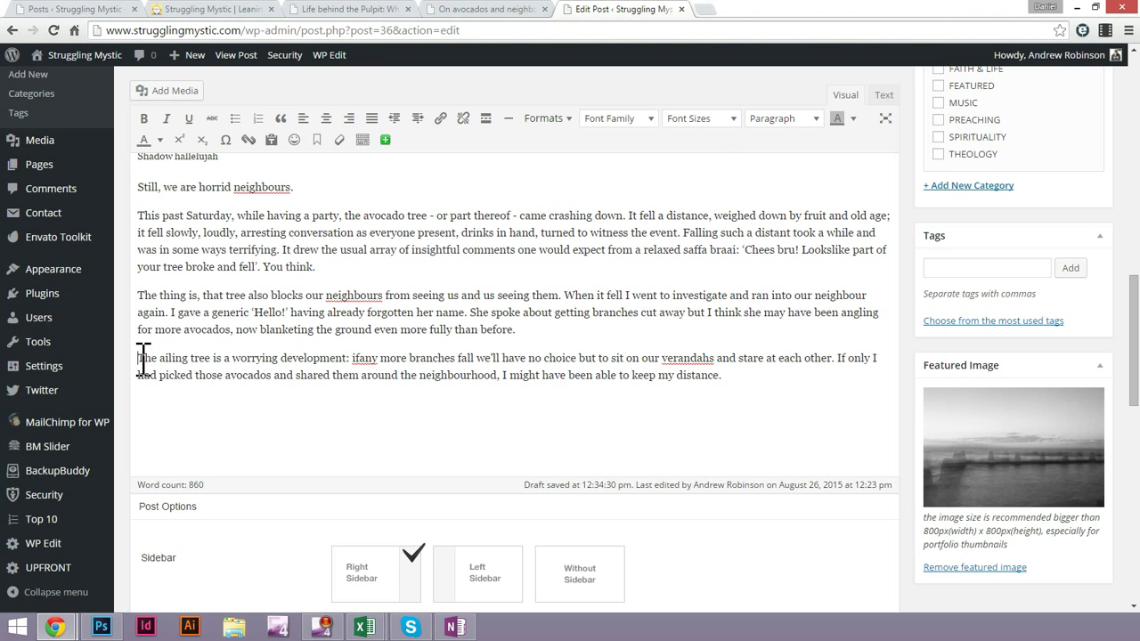
pyautogui.click(501, 11)
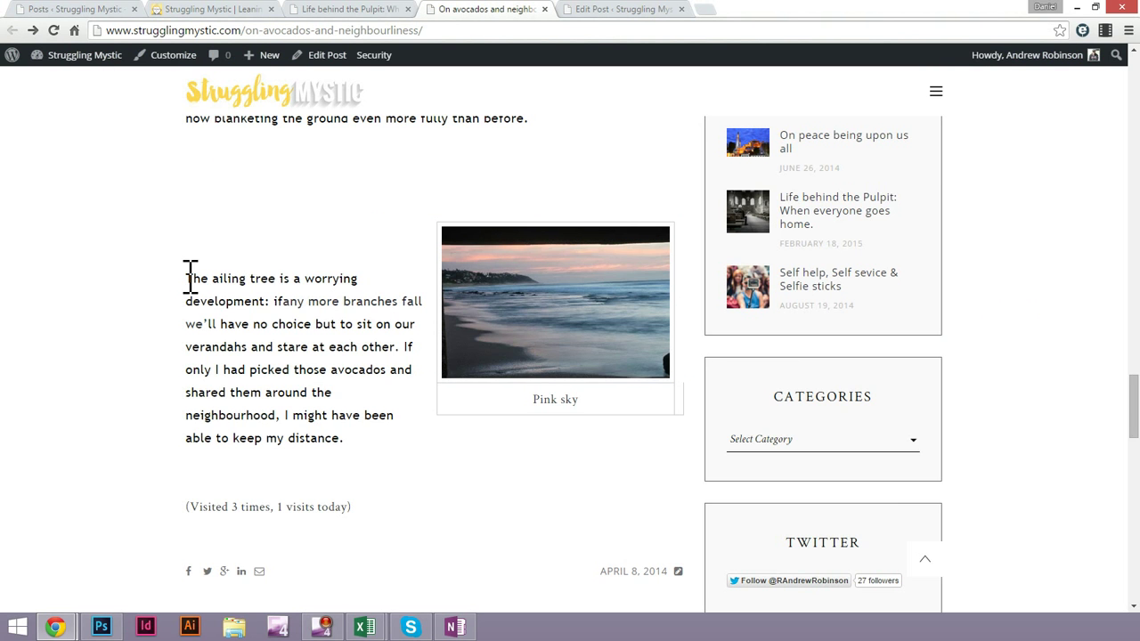
pyautogui.moveTo(186, 278); pyautogui.dragTo(386, 445)
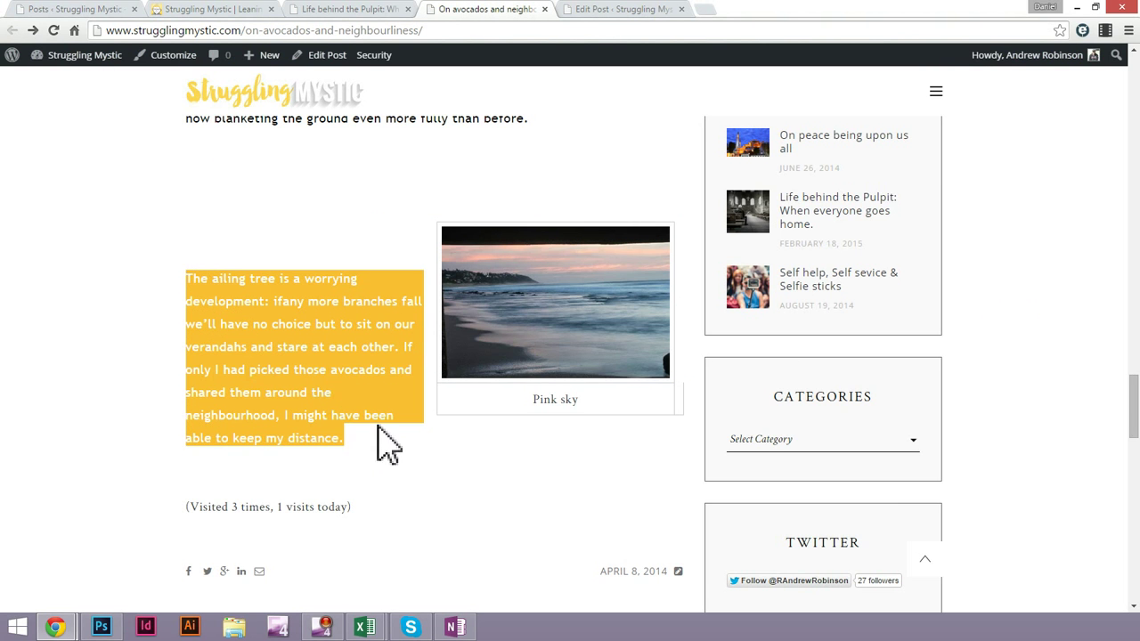
pyautogui.click(623, 11)
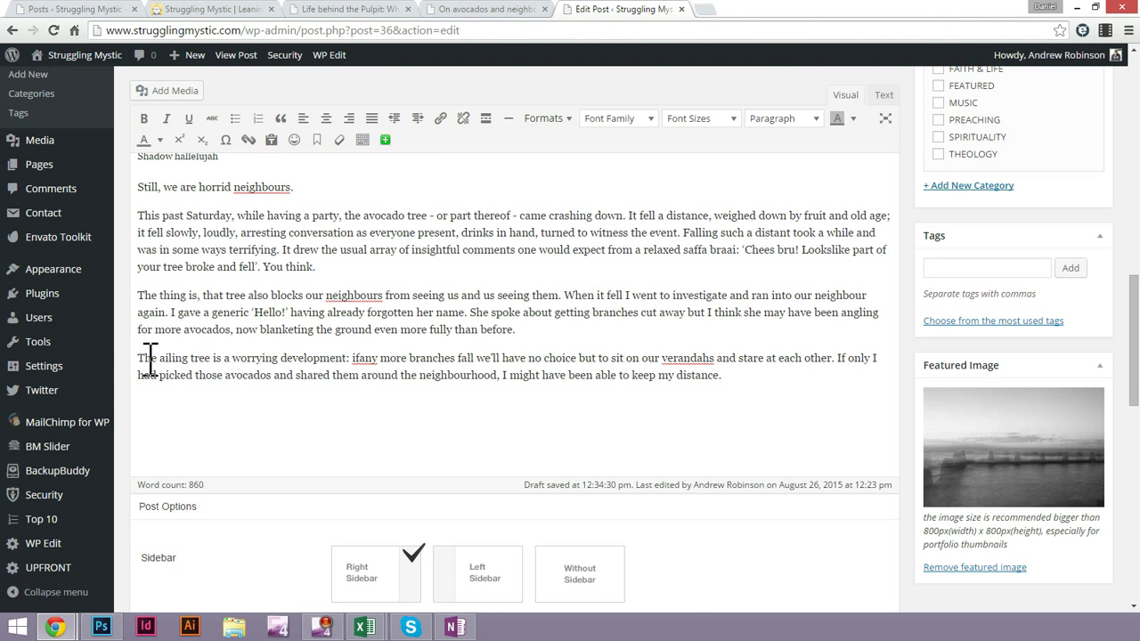
# Choose pink-sky.jpg from the media library for the "The ailing tree" paragraph and caption it "Pink sky"
pyautogui.click(169, 92)
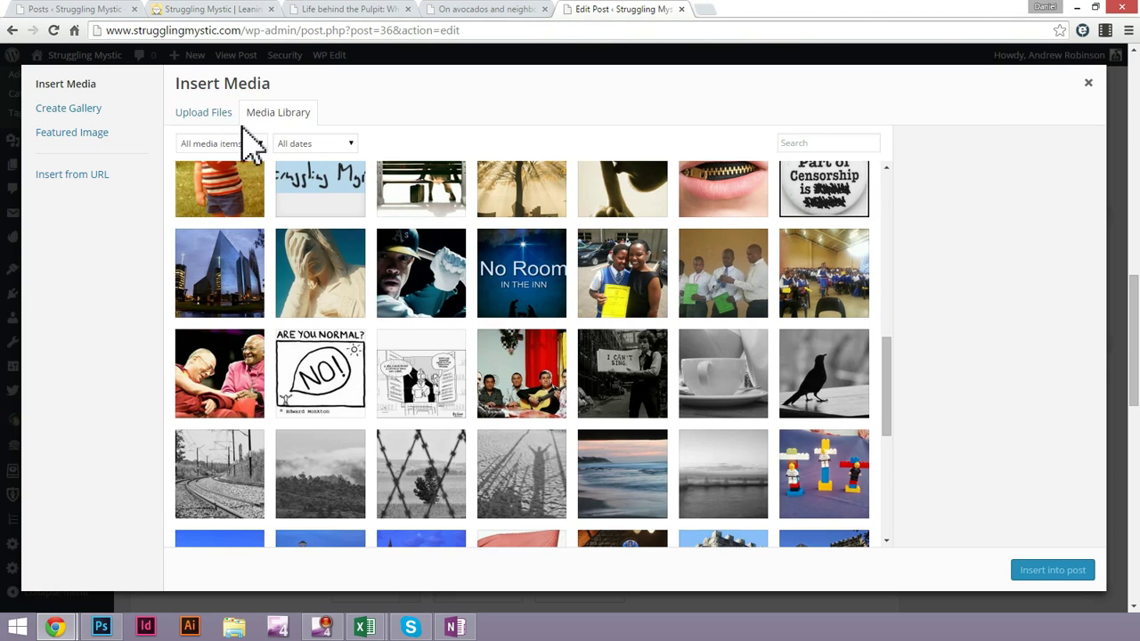
pyautogui.moveTo(887, 357); pyautogui.dragTo(887, 379)
pyautogui.click(625, 406)
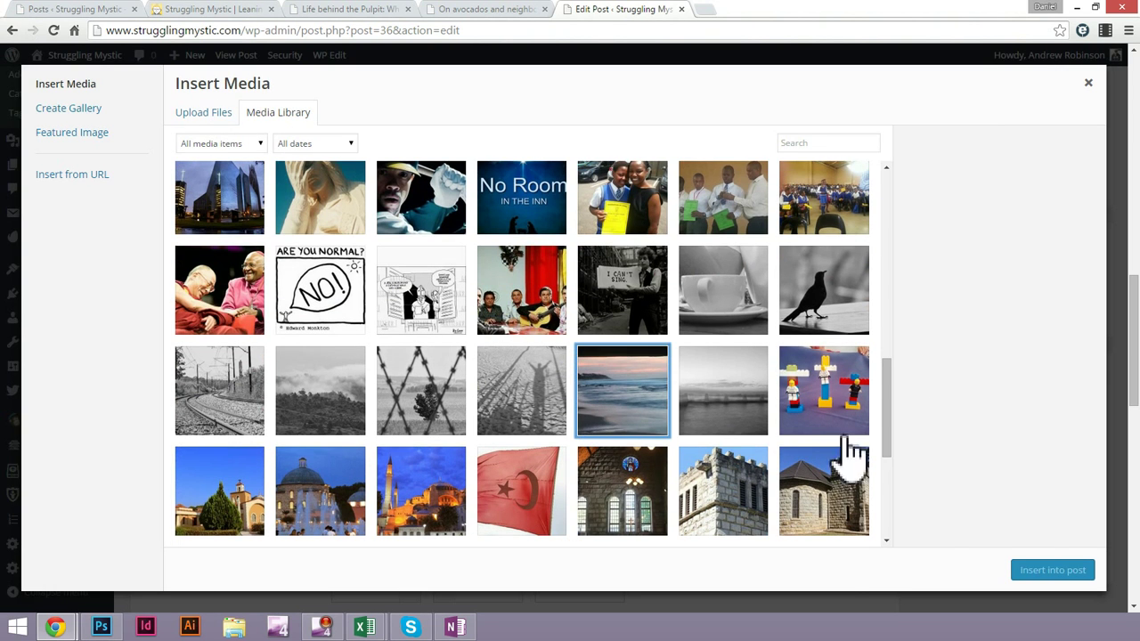
pyautogui.click(1003, 339)
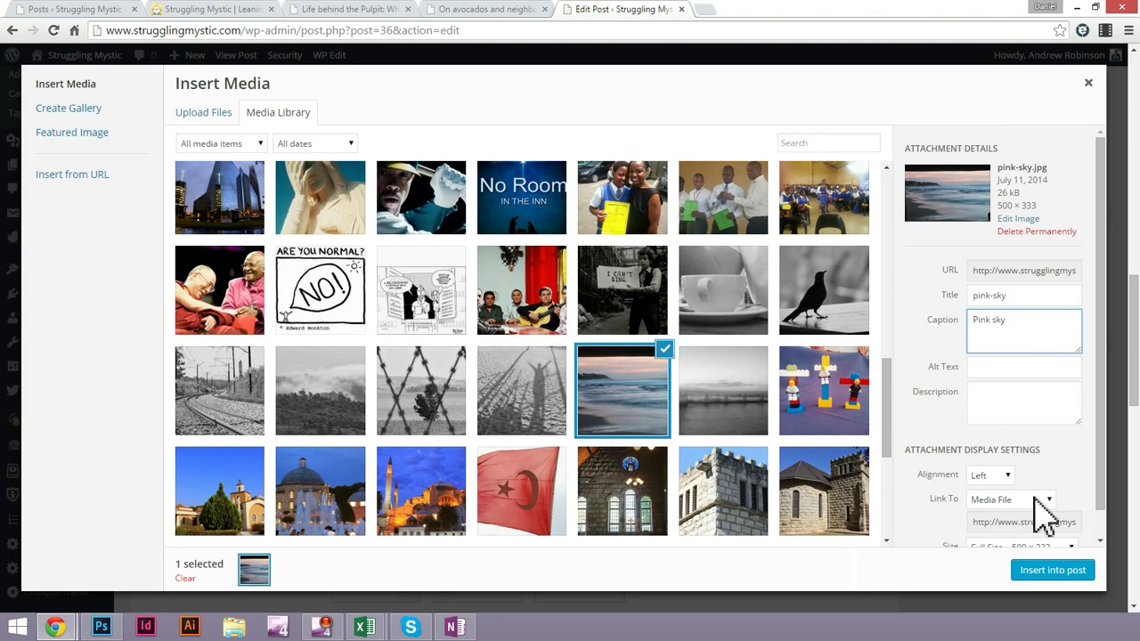
# Set the pink-sky image's alignment to Right and its link to None
pyautogui.click(993, 476)
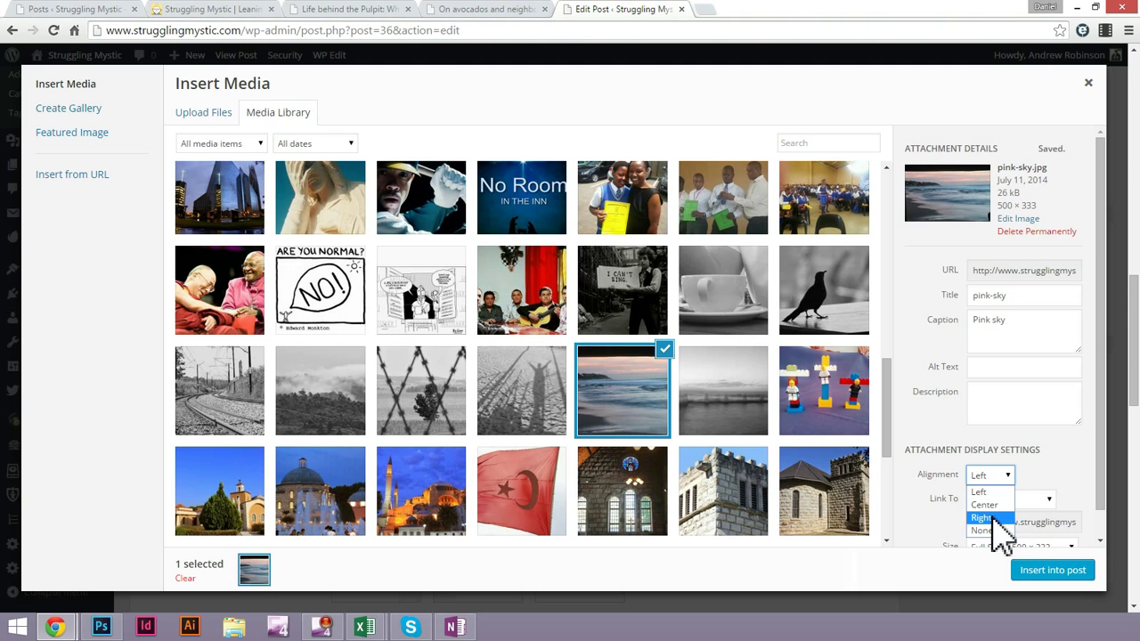
pyautogui.click(991, 518)
pyautogui.click(1026, 502)
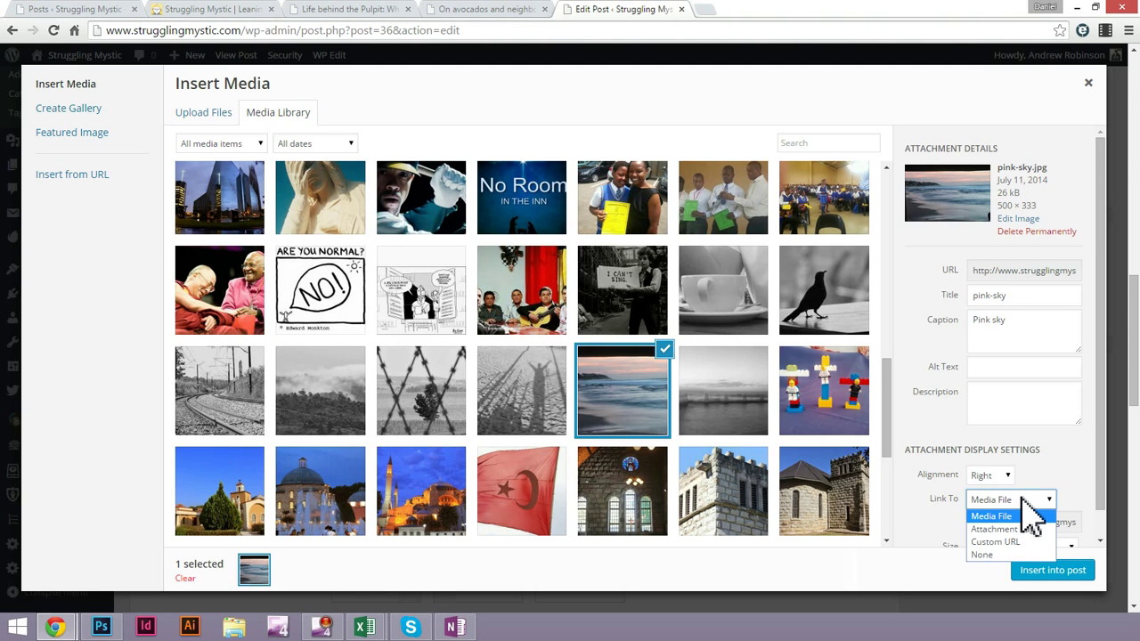
pyautogui.click(1020, 554)
# Set the pink-sky image's size to Medium – 300 × 199 and insert it into the post
pyautogui.scroll(-1, 1104, 481)
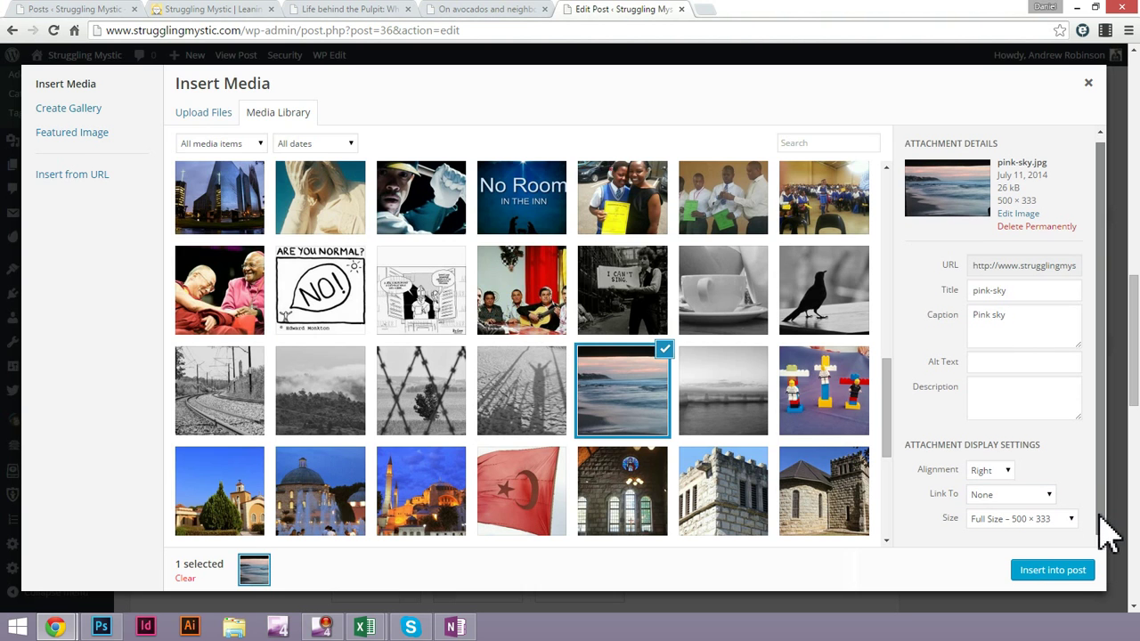
pyautogui.click(1023, 532)
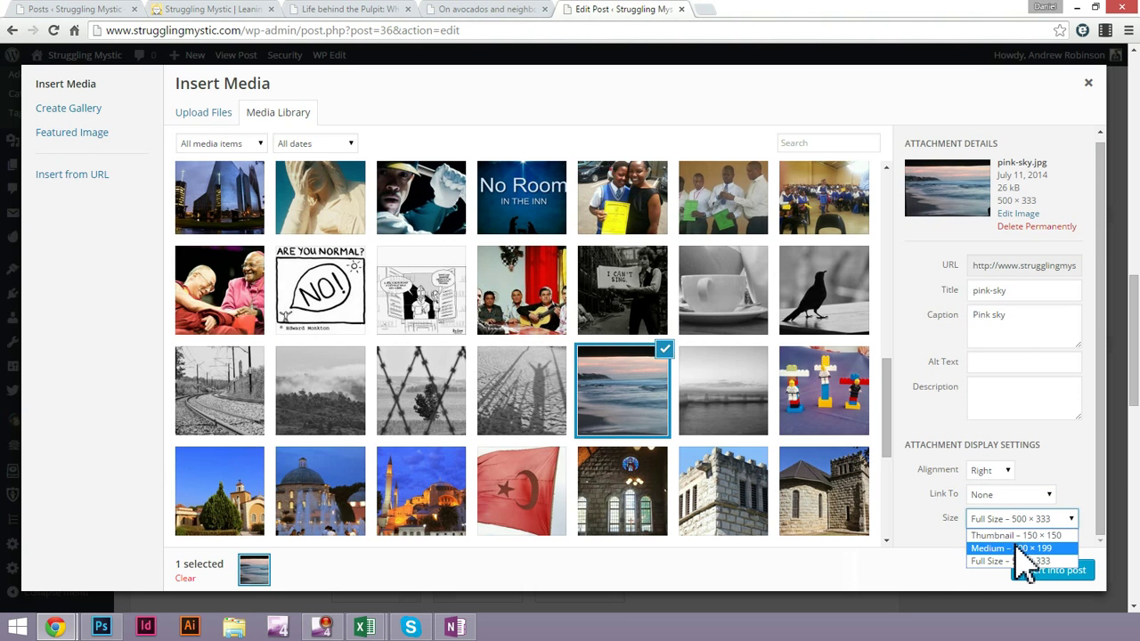
pyautogui.click(1024, 545)
pyautogui.click(1060, 572)
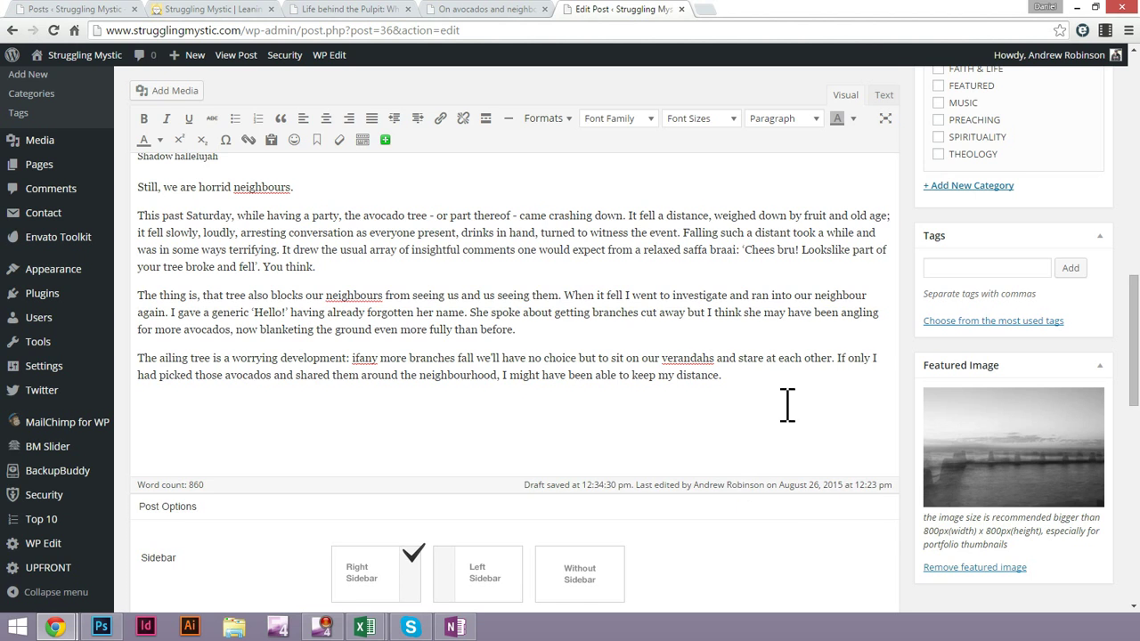
# Look over the cleaned-up post content and update the published post
pyautogui.scroll(-3, 561, 374)
pyautogui.scroll(3, 771, 368)
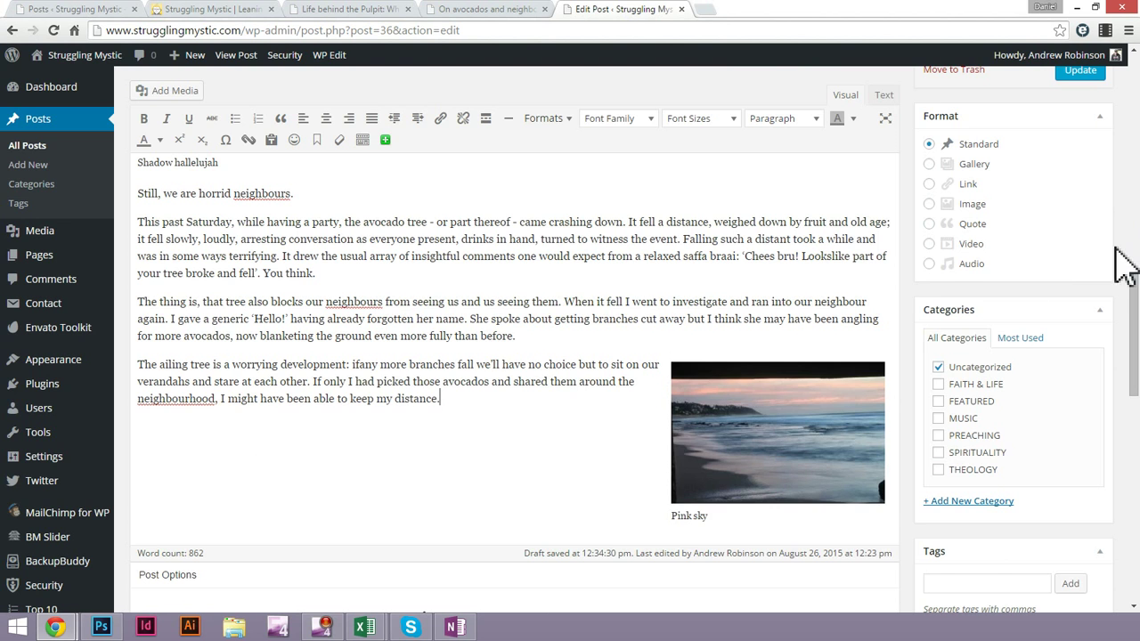
pyautogui.scroll(5, 1122, 264)
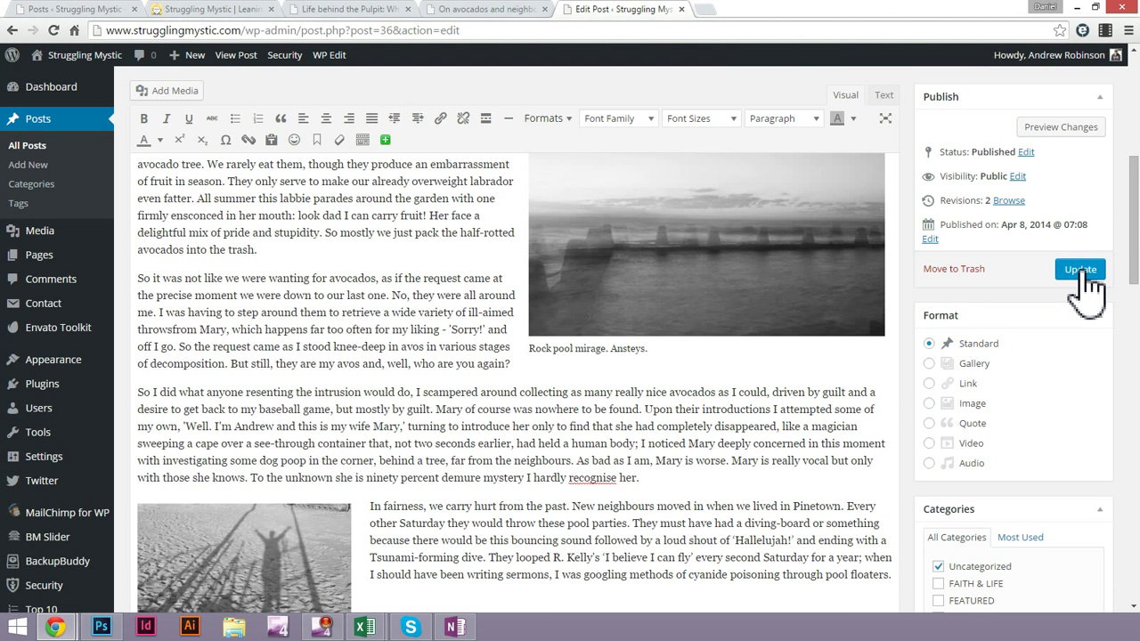
pyautogui.click(1080, 269)
# Review the old rendering of the published post, checking its fonts and paragraph spacing against the edited version
pyautogui.click(481, 11)
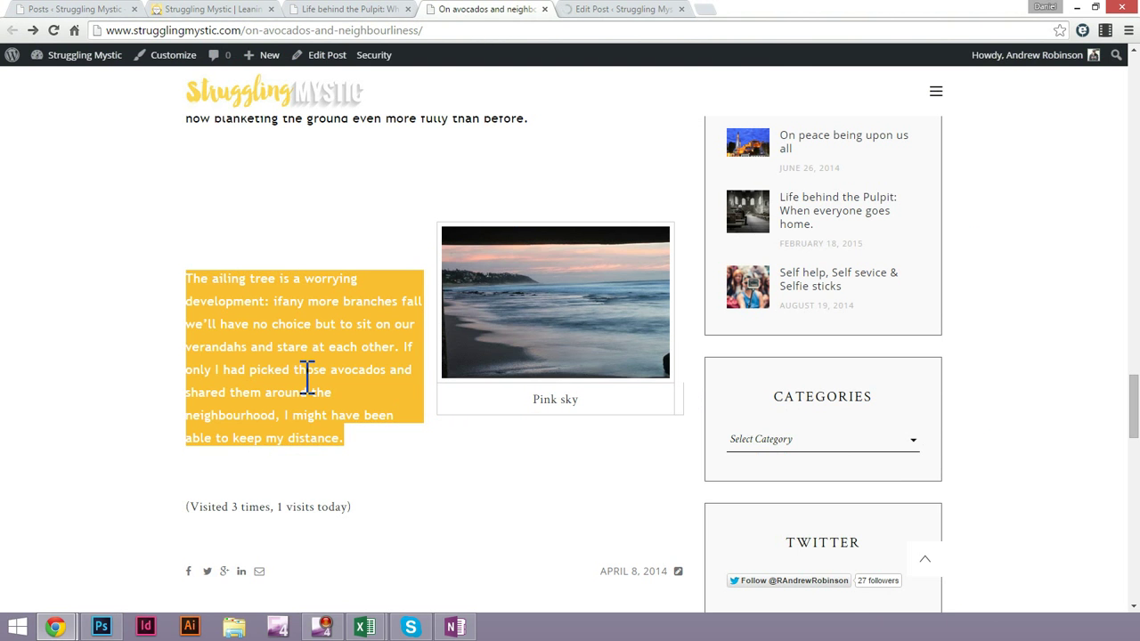
pyautogui.scroll(15, 307, 379)
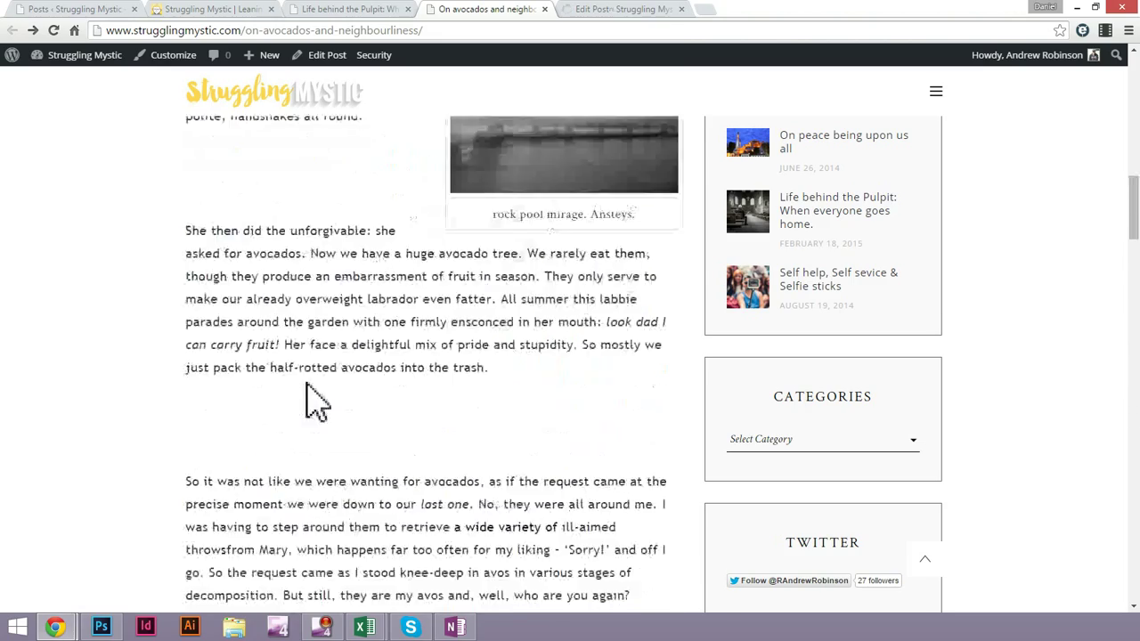
pyautogui.scroll(10, 306, 385)
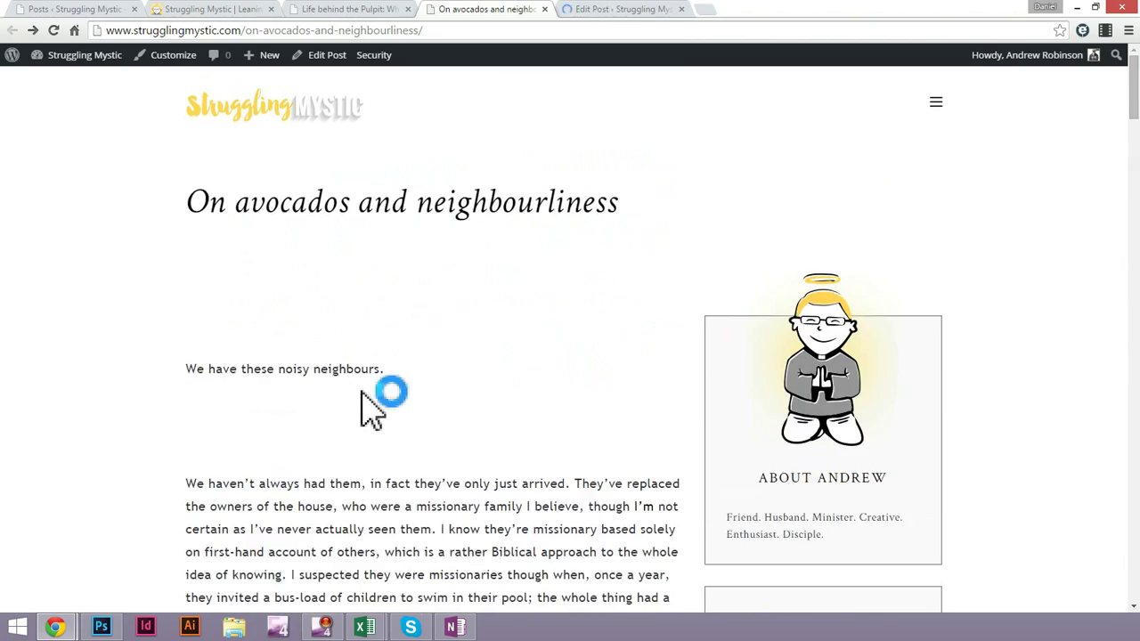
pyautogui.scroll(-2, 445, 415)
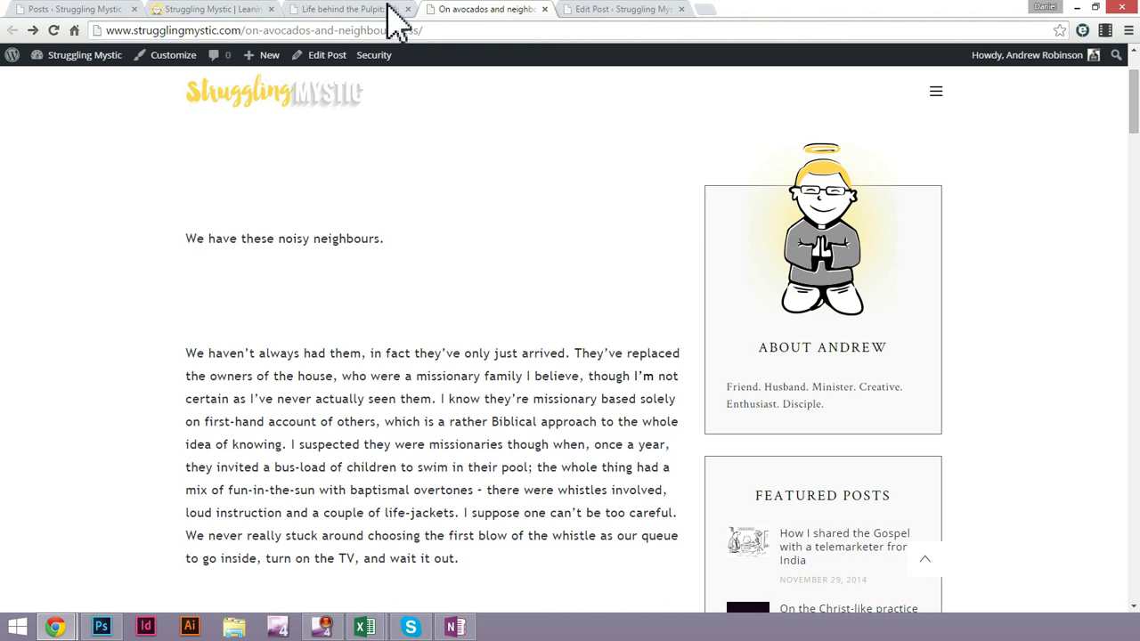
pyautogui.doubleClick(324, 400)
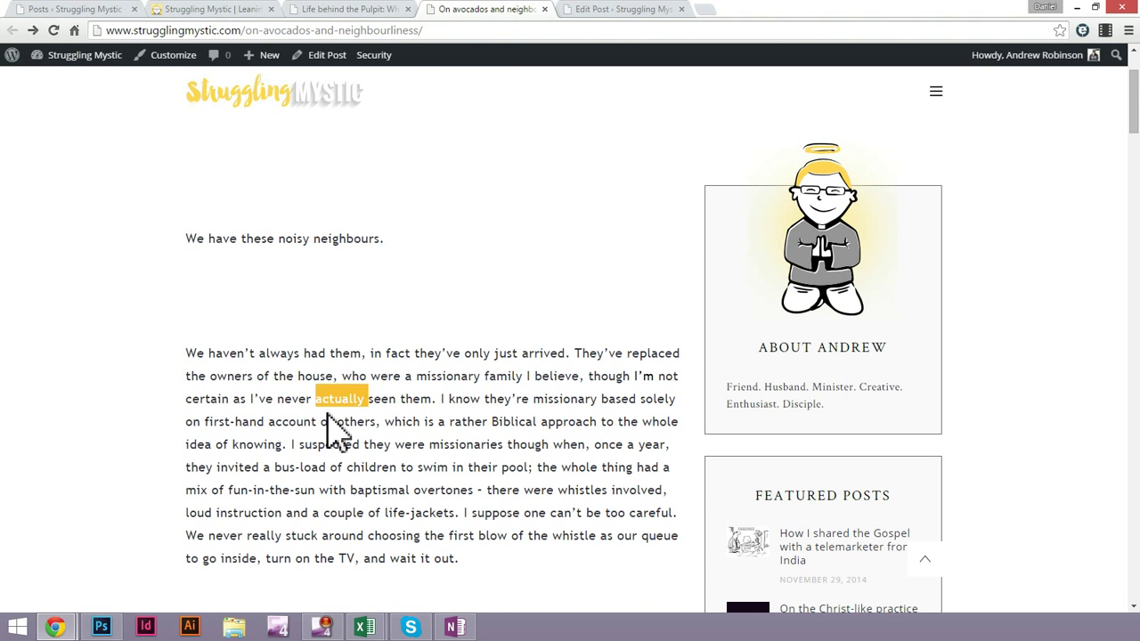
pyautogui.click(584, 9)
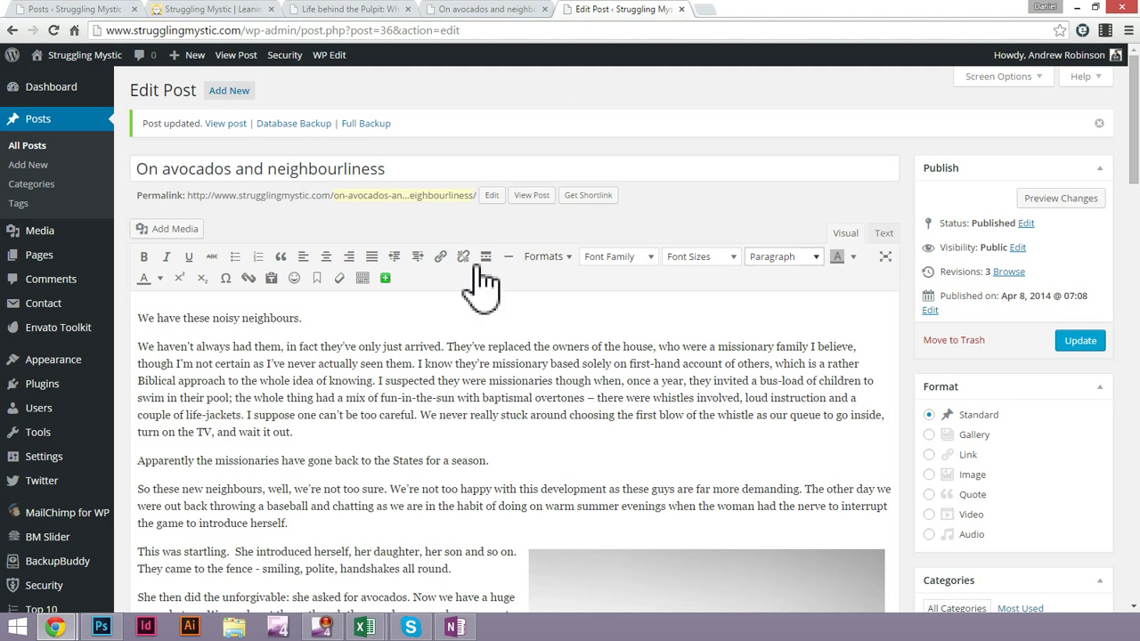
# Select the entire post content and check which paragraph format is applied to it
pyautogui.click(352, 419)
pyautogui.hotkey('ctrl', 'a')
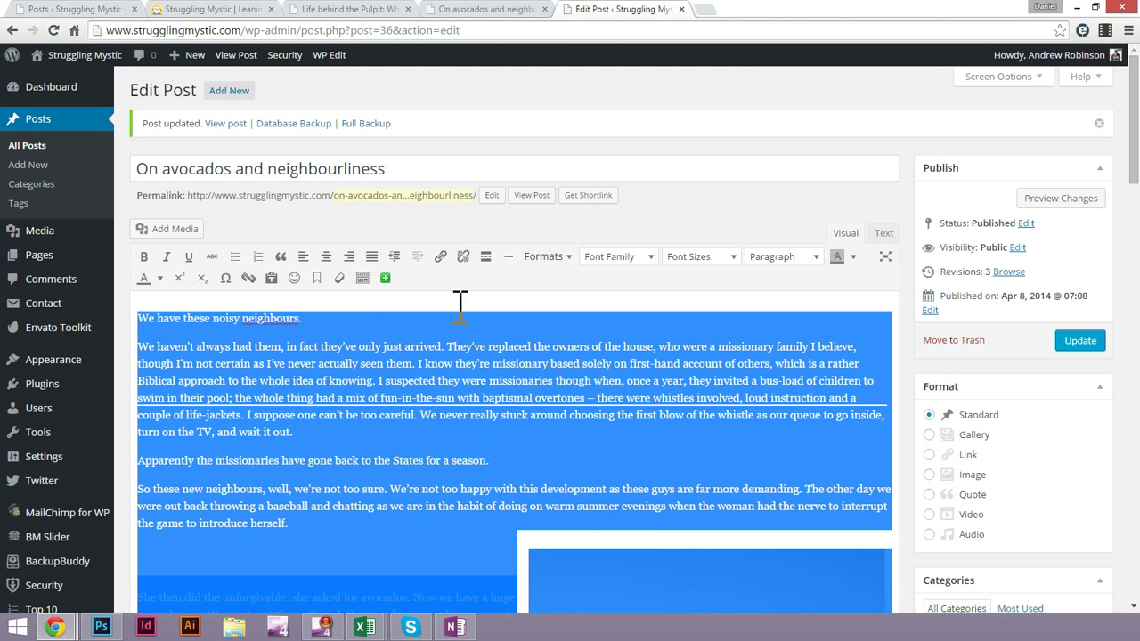
pyautogui.click(818, 260)
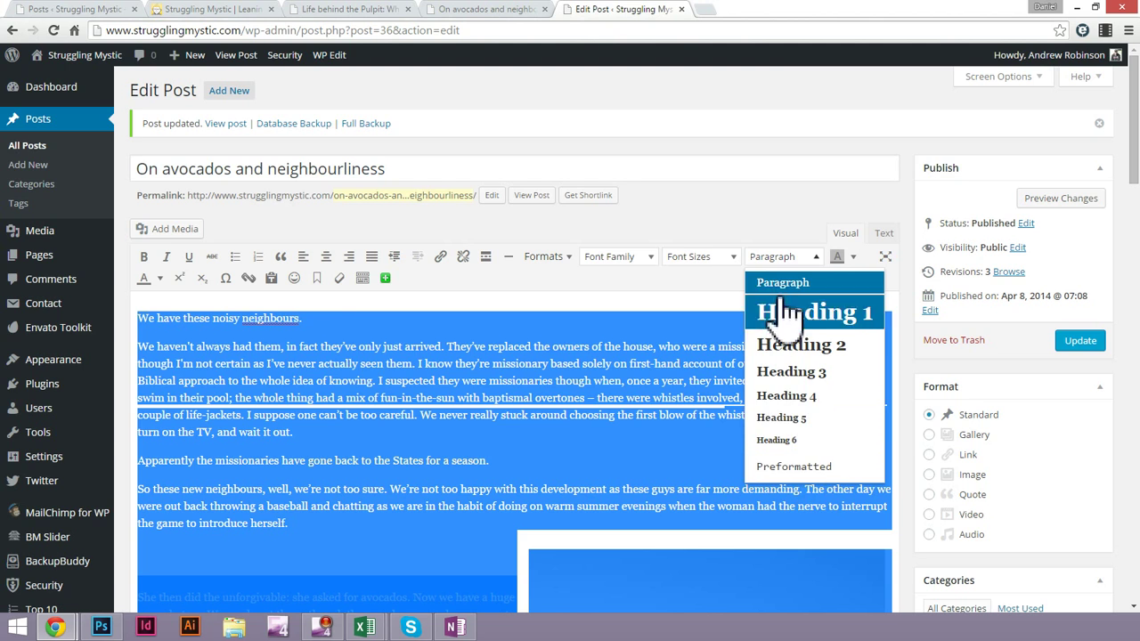
pyautogui.click(579, 398)
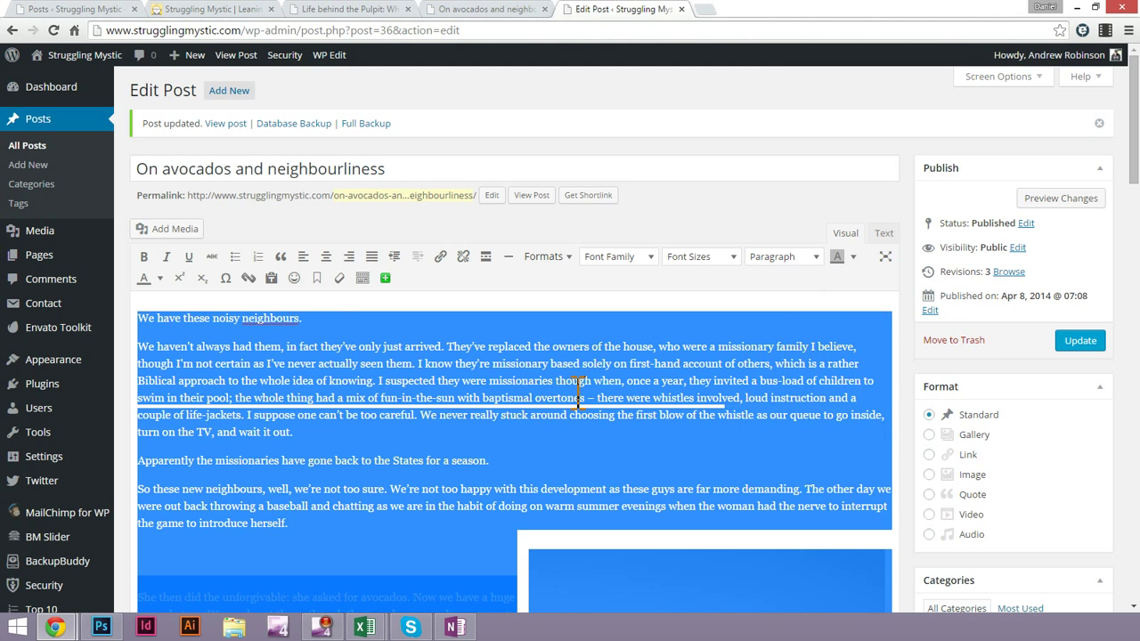
pyautogui.click(574, 398)
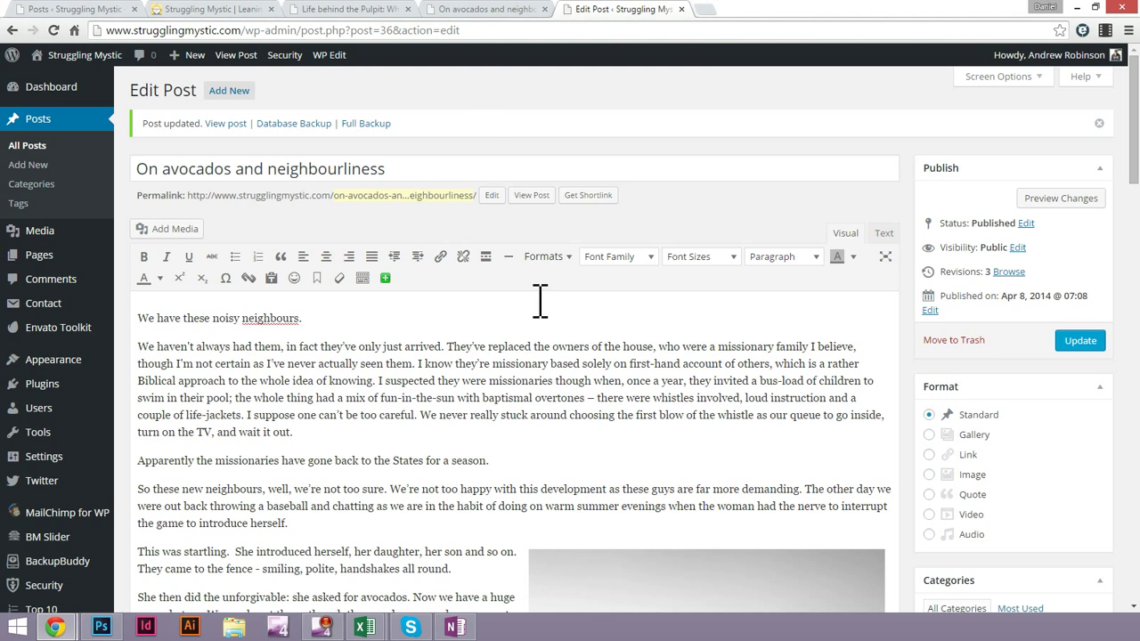
# Examine the font and spacing of the opening paragraphs on the not yet refreshed published page
pyautogui.click(477, 11)
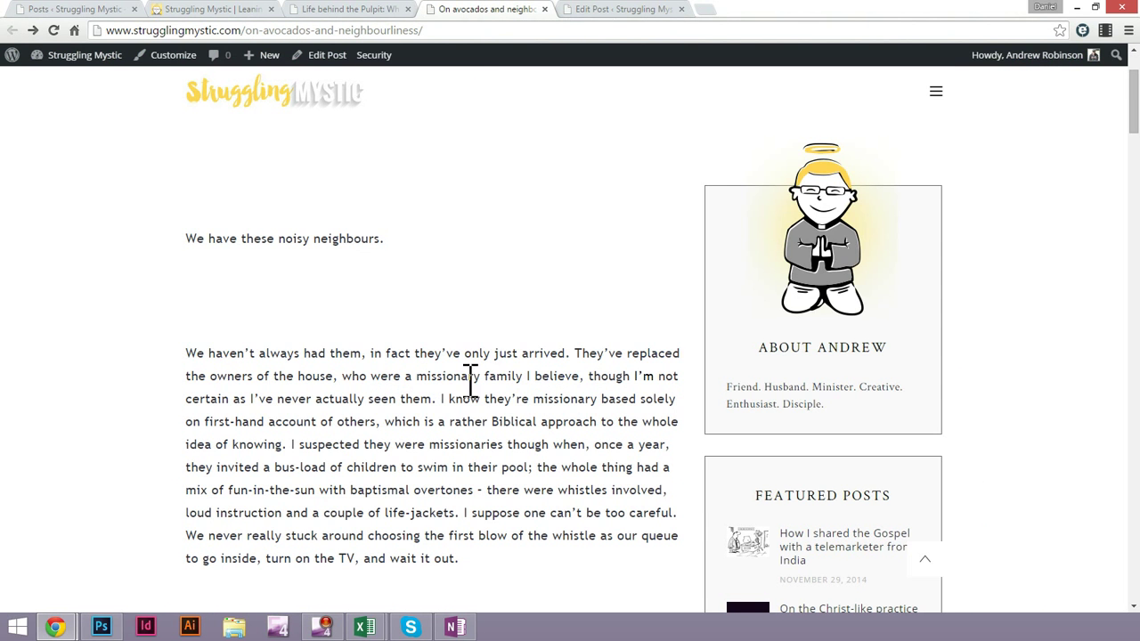
pyautogui.moveTo(349, 466); pyautogui.dragTo(407, 519)
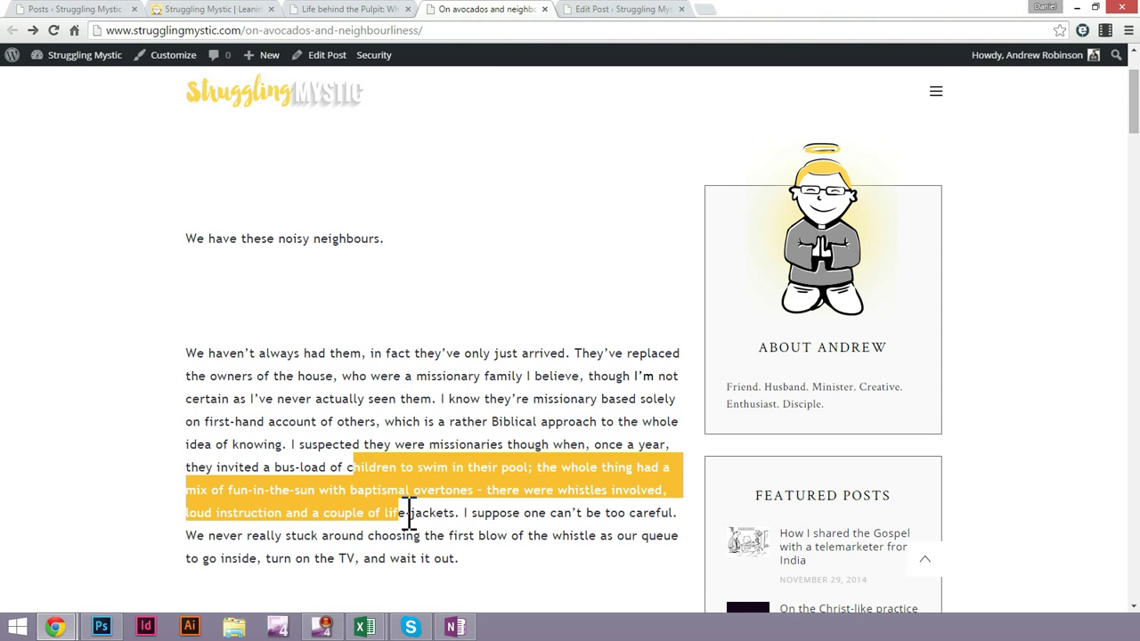
pyautogui.click(427, 492)
pyautogui.scroll(-3, 428, 493)
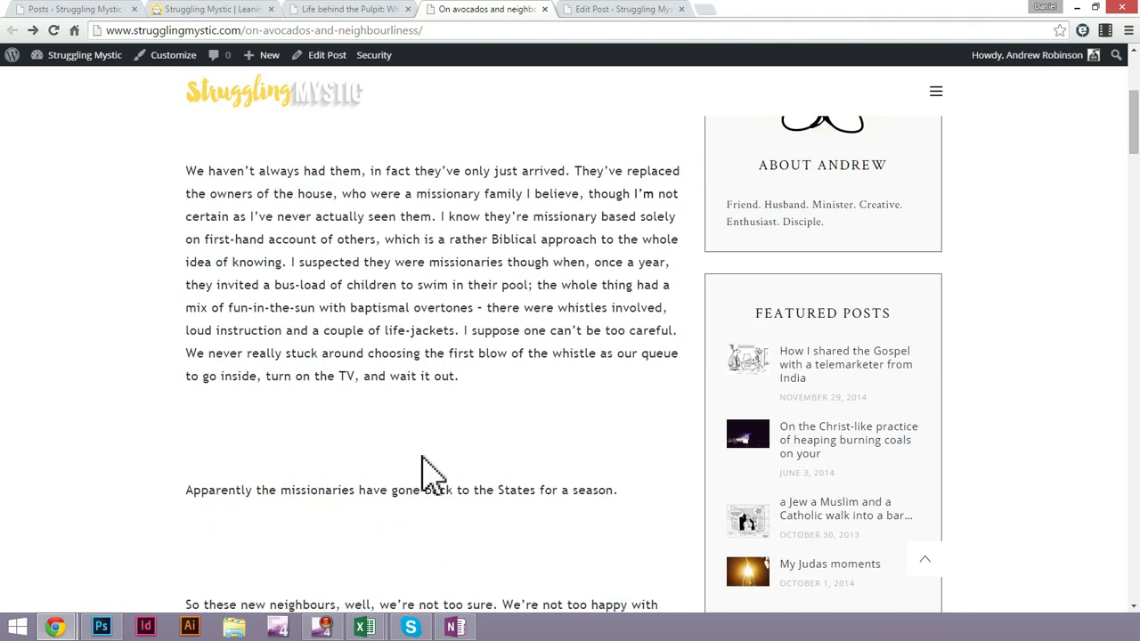
# Locate the italic phrase on the old published page and italicise "look dad I can carry fruit!" in the edited post
pyautogui.scroll(-2, 432, 477)
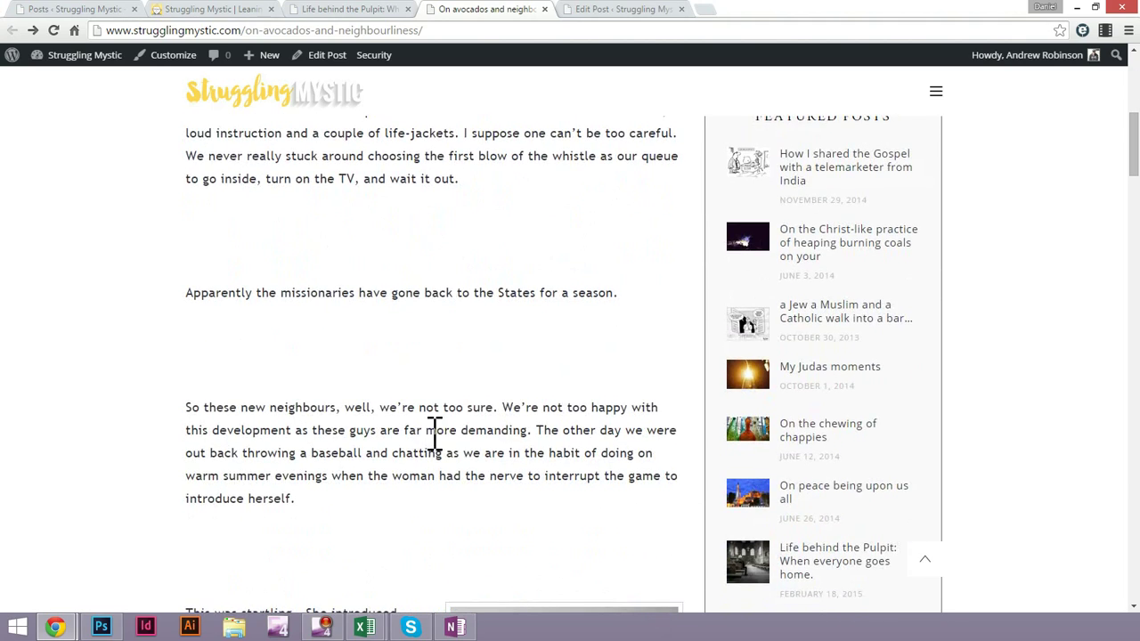
pyautogui.scroll(-5, 432, 458)
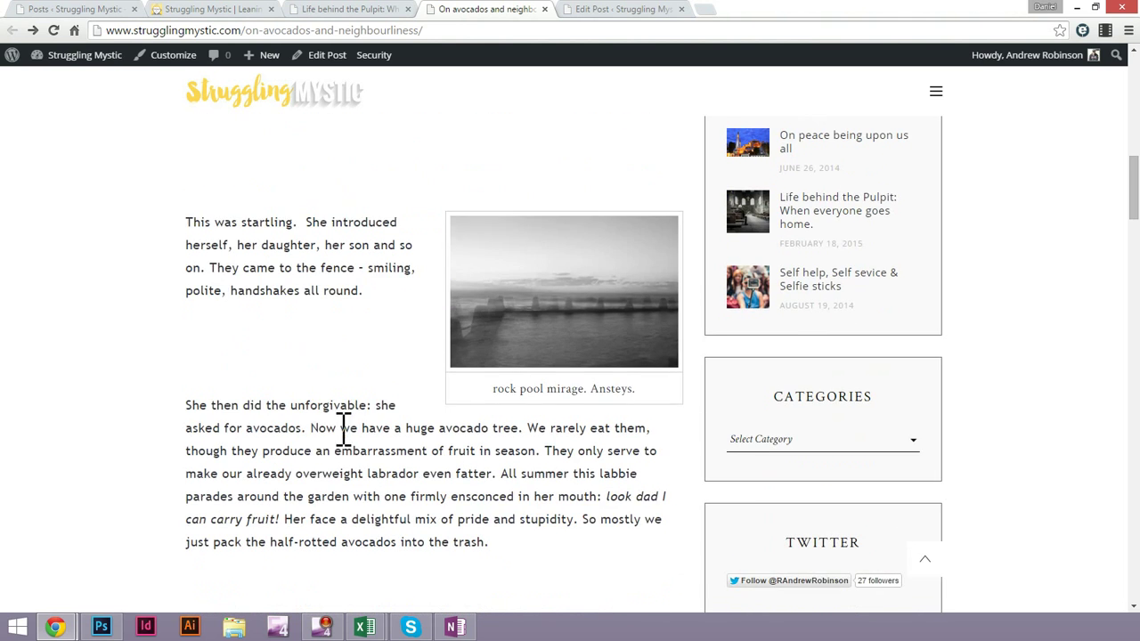
pyautogui.scroll(-1, 343, 430)
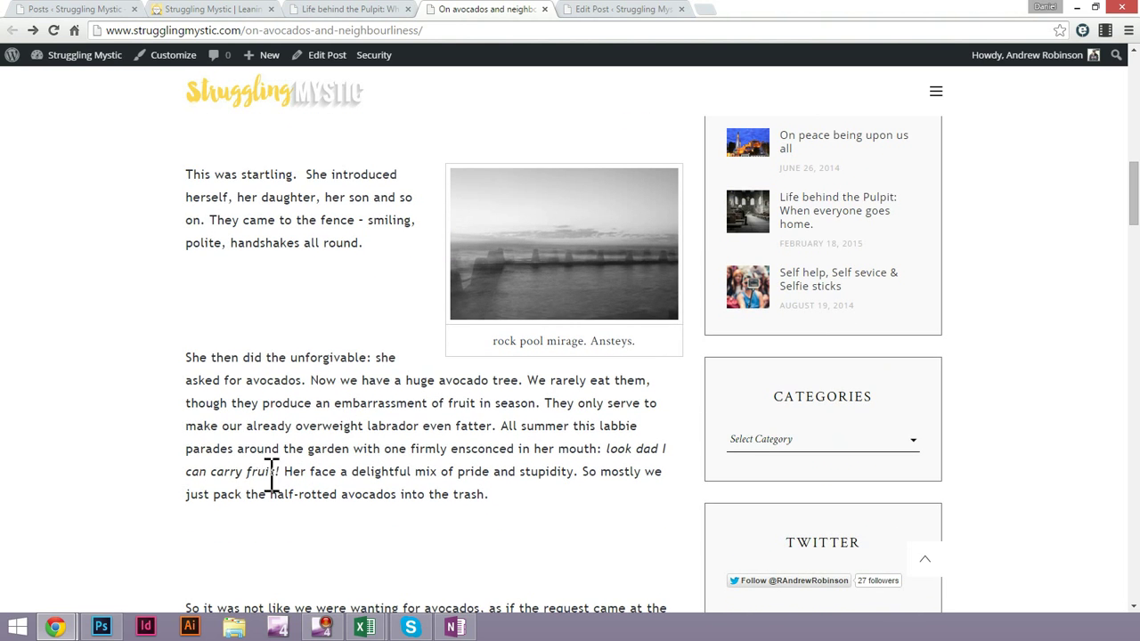
pyautogui.moveTo(275, 472); pyautogui.dragTo(610, 454)
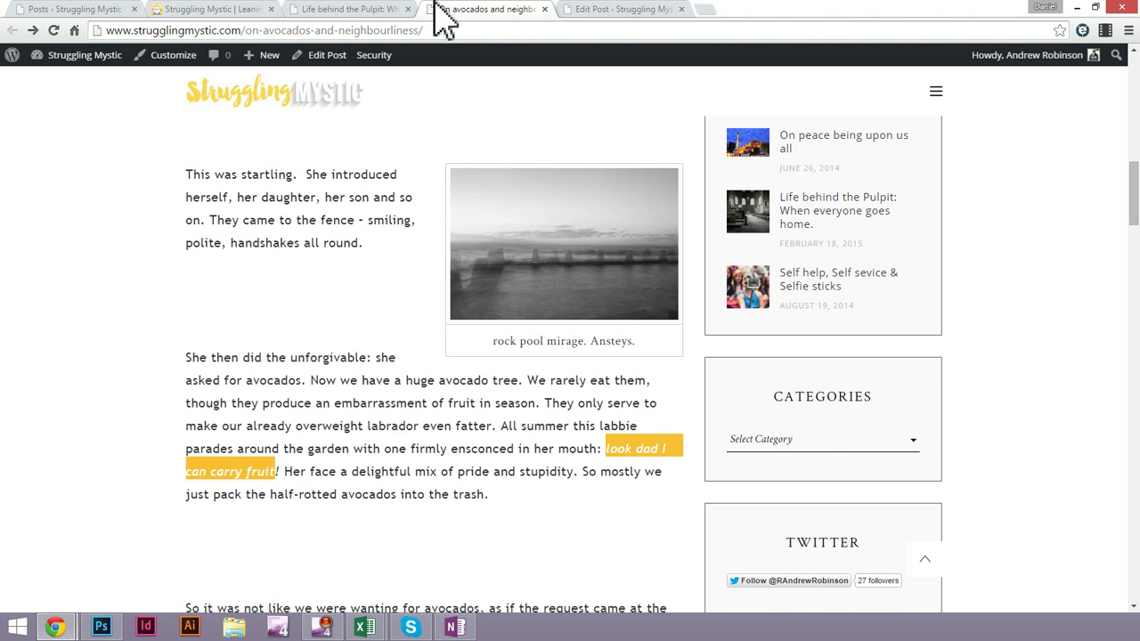
pyautogui.click(614, 10)
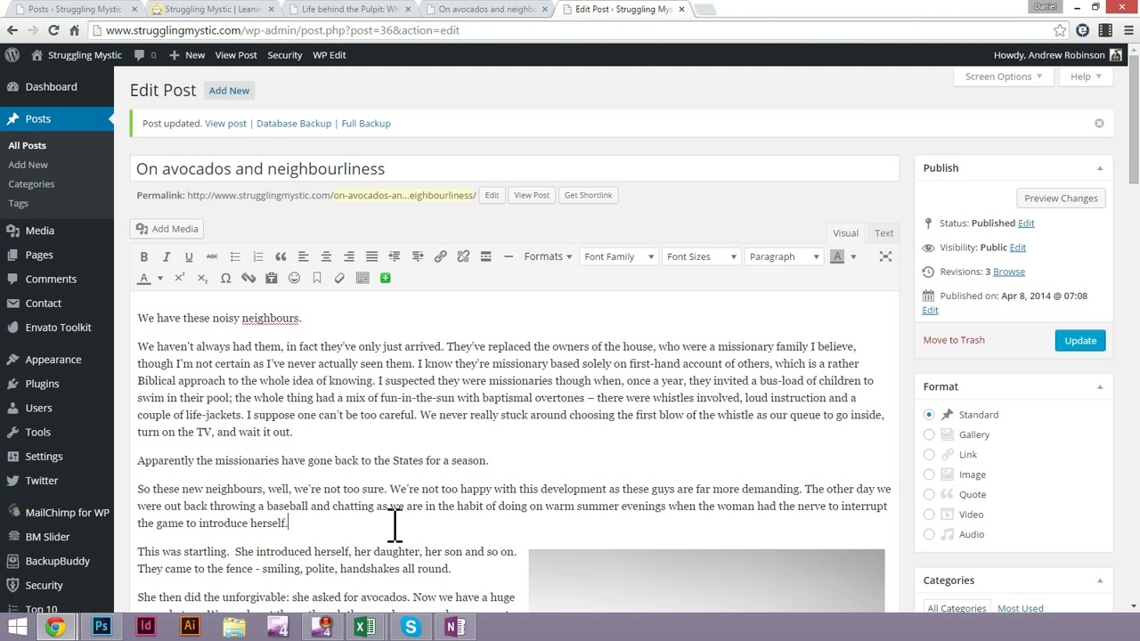
pyautogui.scroll(-2, 394, 526)
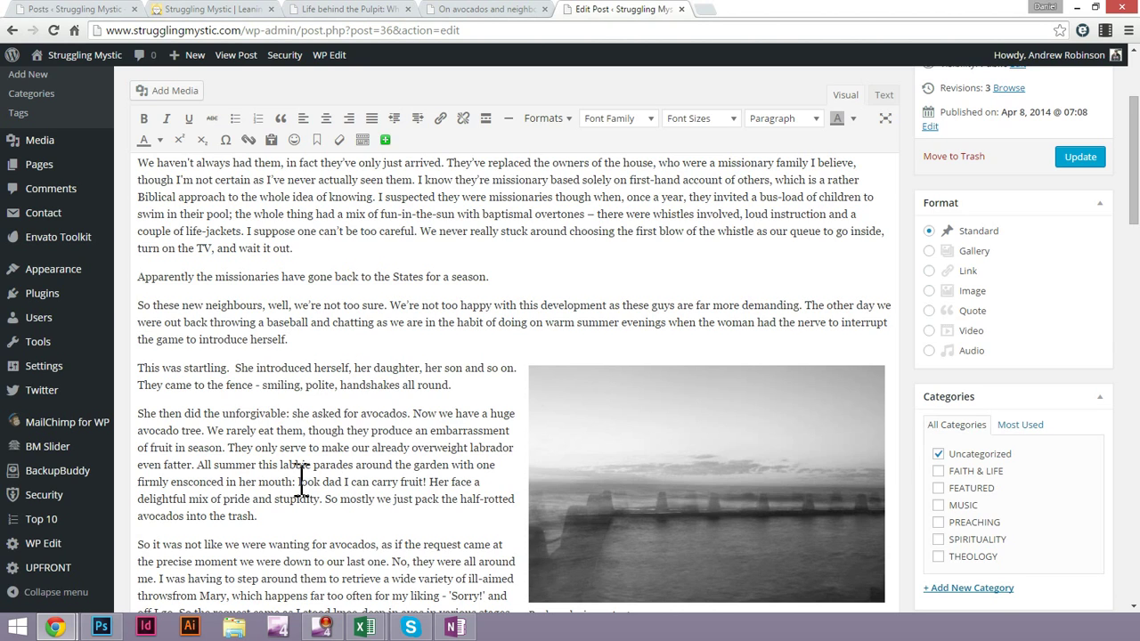
pyautogui.moveTo(297, 482); pyautogui.dragTo(429, 479)
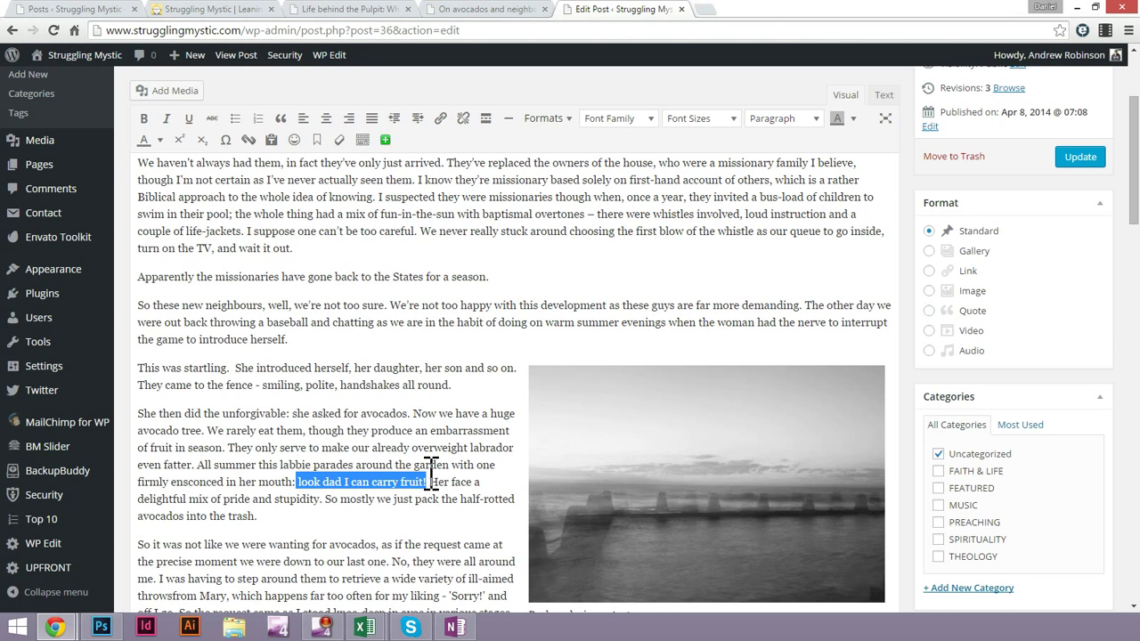
pyautogui.hotkey('ctrl', 'i')
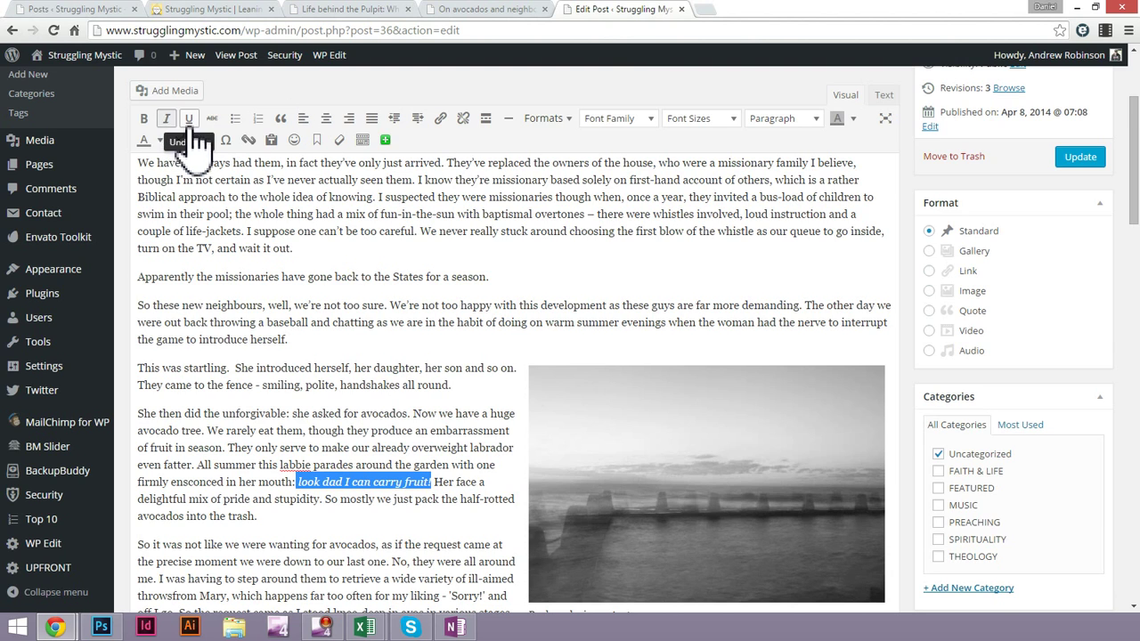
pyautogui.click(371, 356)
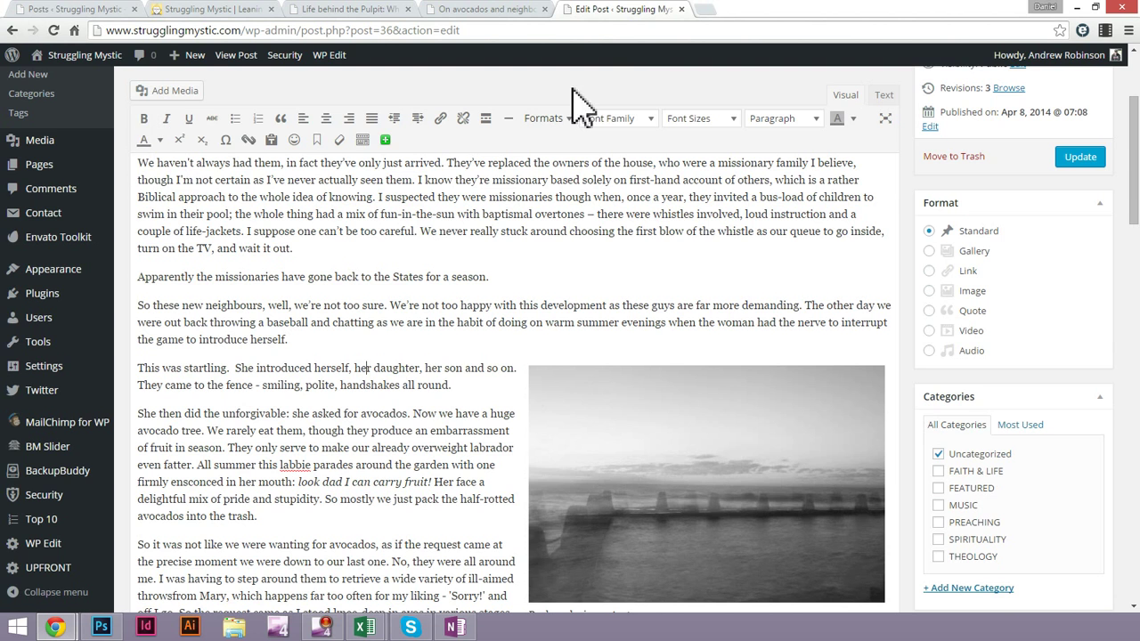
# Examine the rest of the old published post for italic wording, down to the closing paragraph beside the Pink sky image
pyautogui.click(477, 10)
pyautogui.scroll(-3, 426, 512)
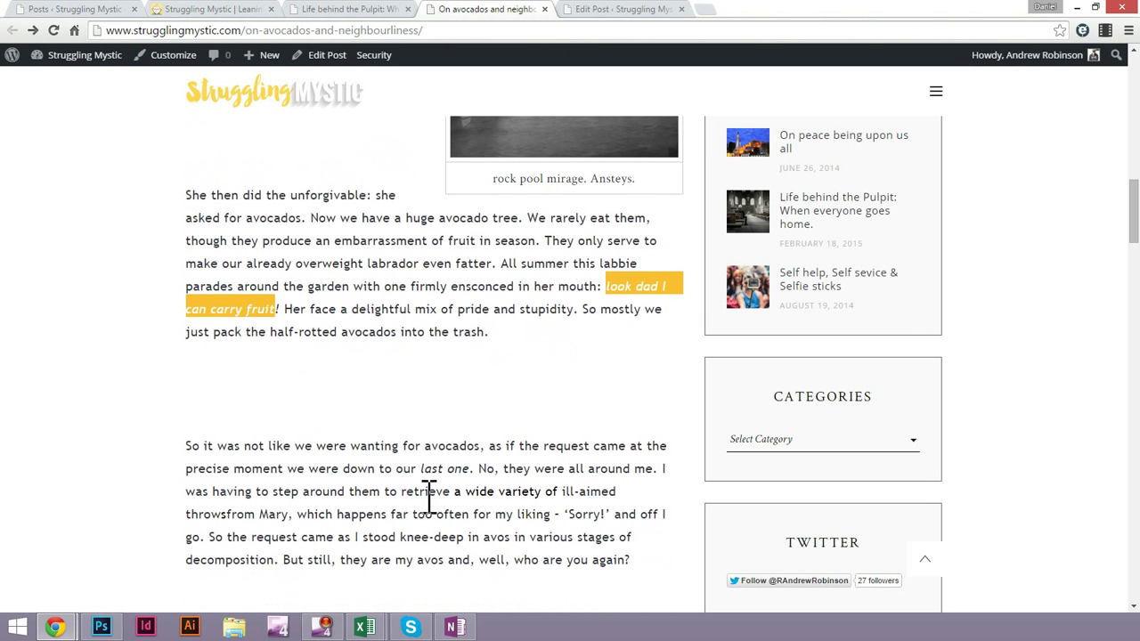
pyautogui.scroll(-5, 456, 508)
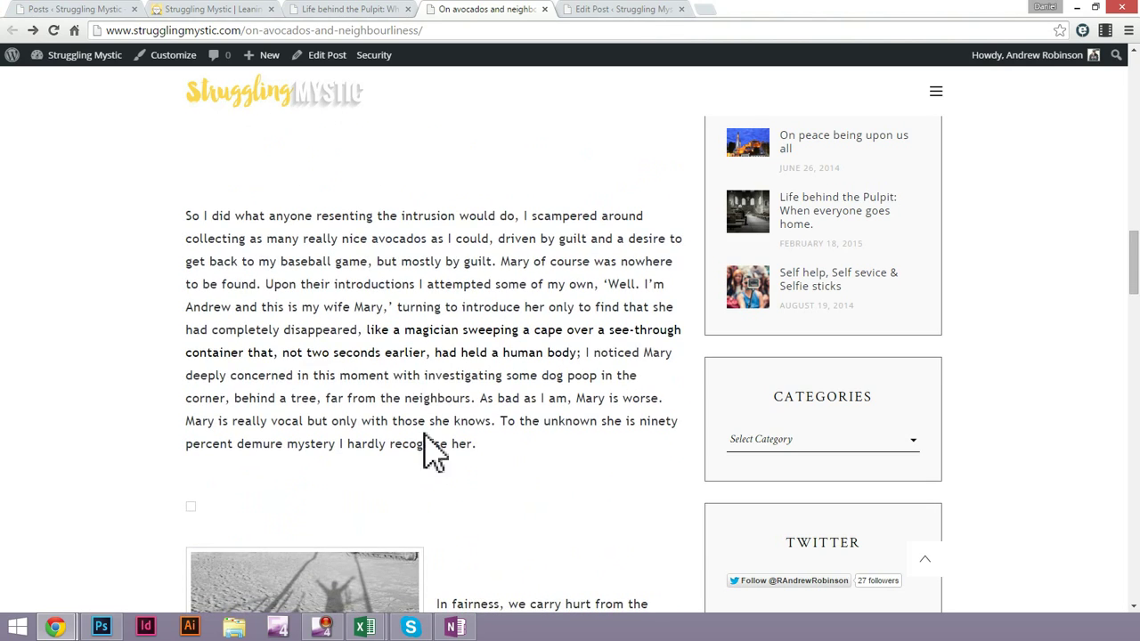
pyautogui.scroll(-2, 433, 394)
pyautogui.scroll(-2, 437, 410)
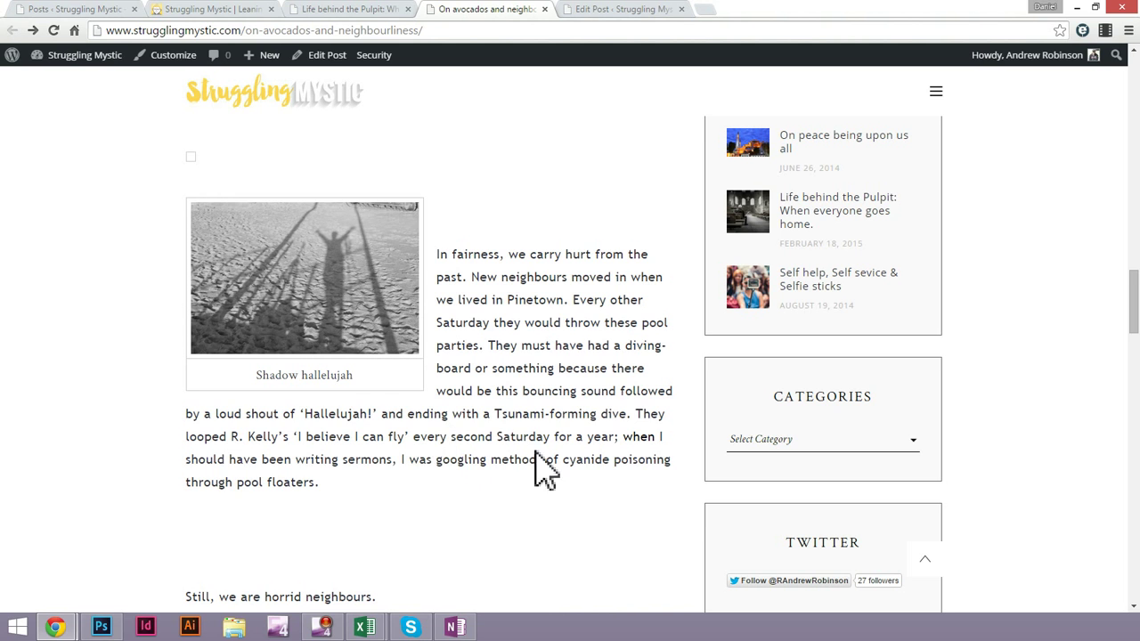
pyautogui.scroll(-3, 511, 456)
pyautogui.scroll(-2, 508, 465)
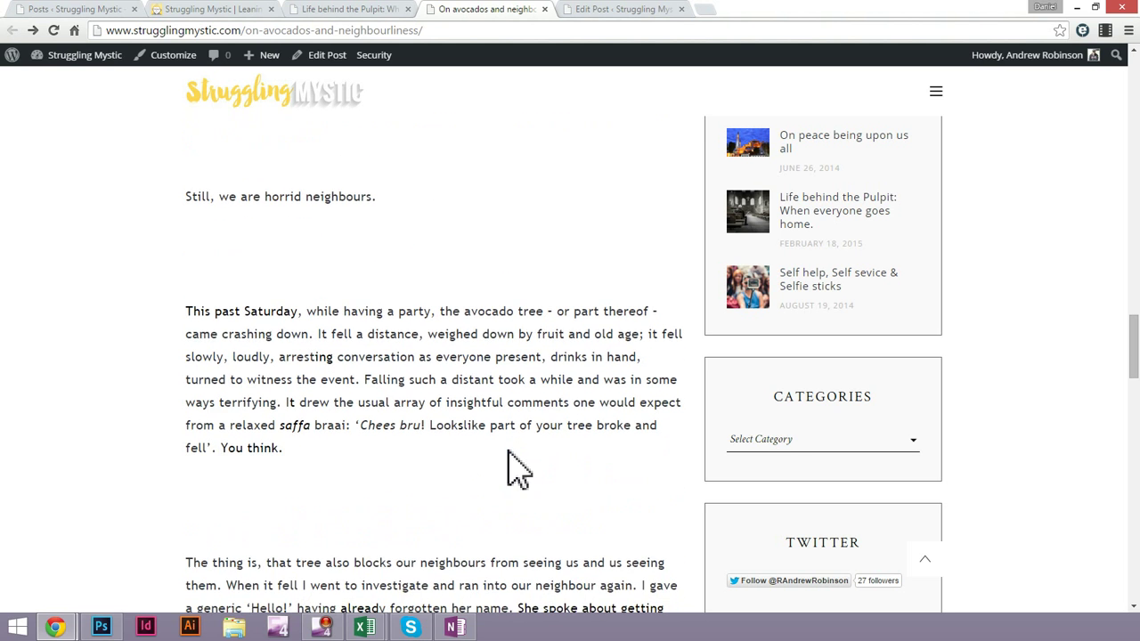
pyautogui.moveTo(288, 426); pyautogui.dragTo(323, 426)
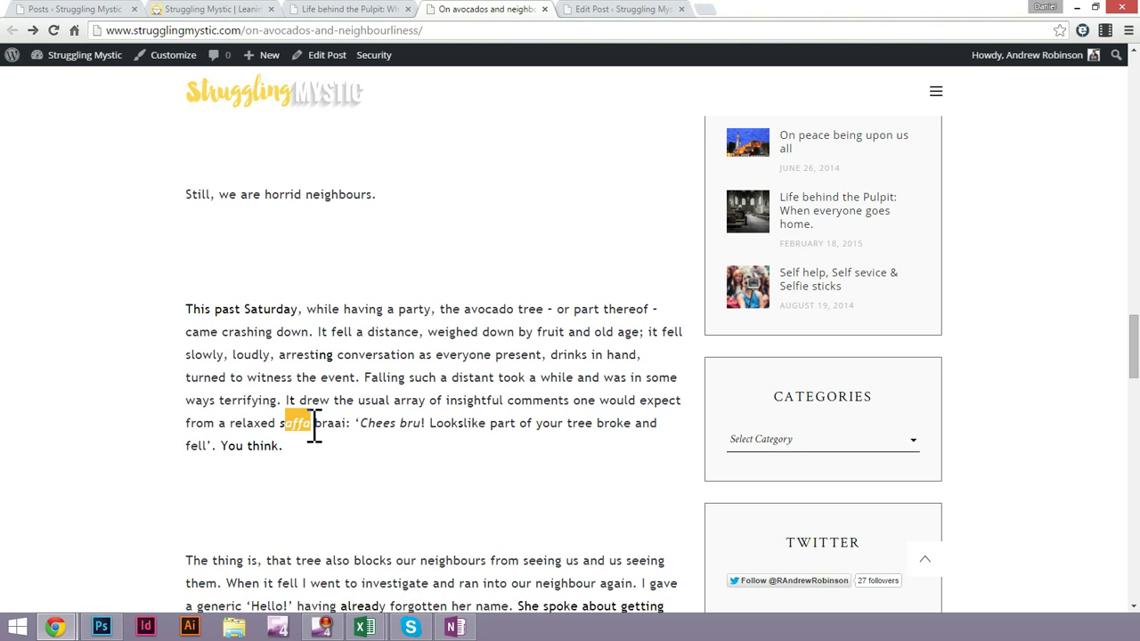
pyautogui.click(314, 427)
pyautogui.scroll(-3, 464, 427)
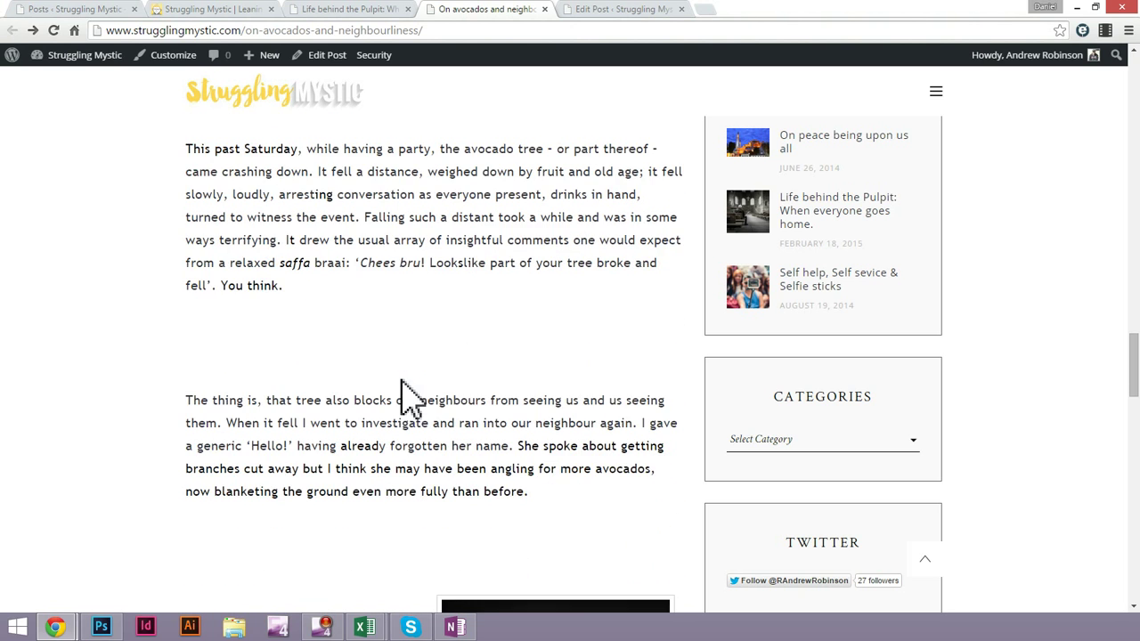
pyautogui.scroll(-4, 459, 414)
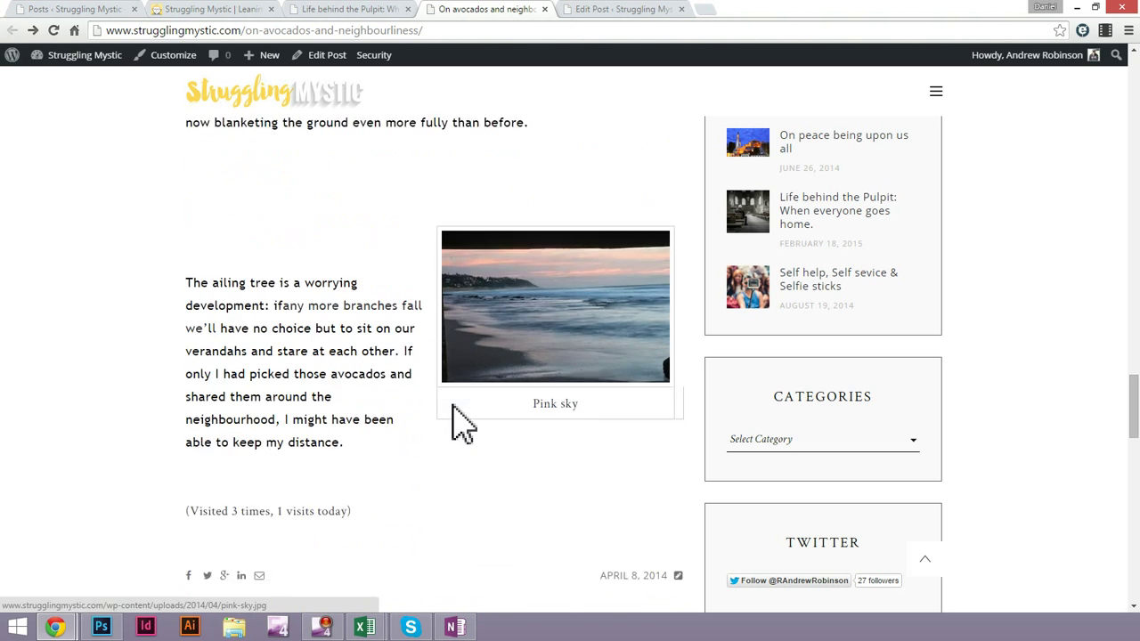
pyautogui.scroll(2, 319, 365)
pyautogui.scroll(2, 319, 365)
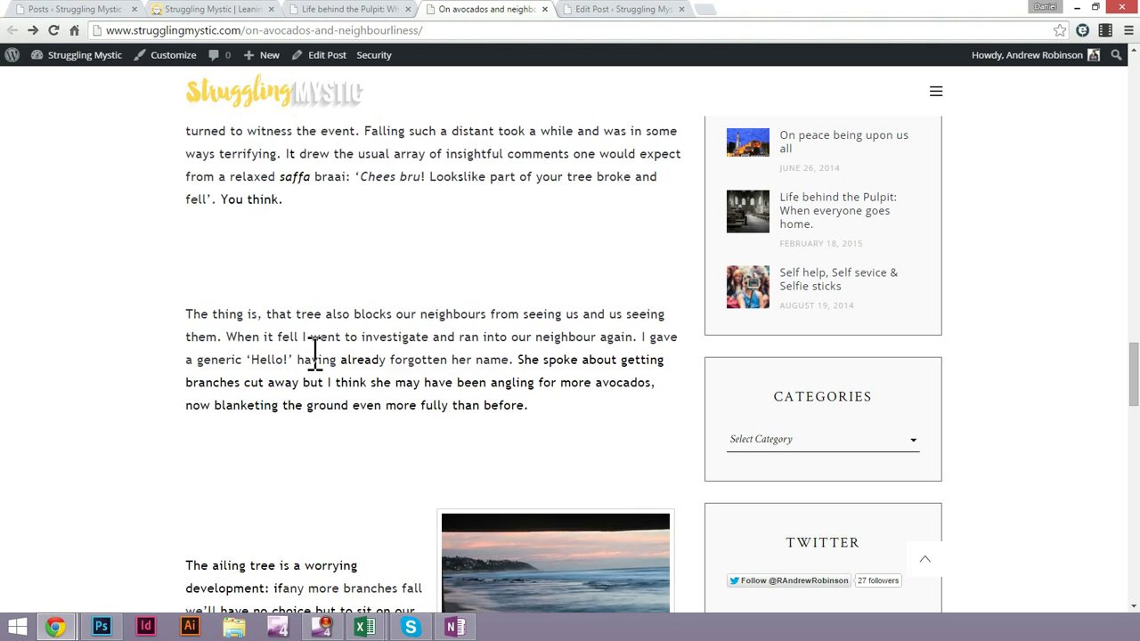
pyautogui.scroll(2, 354, 365)
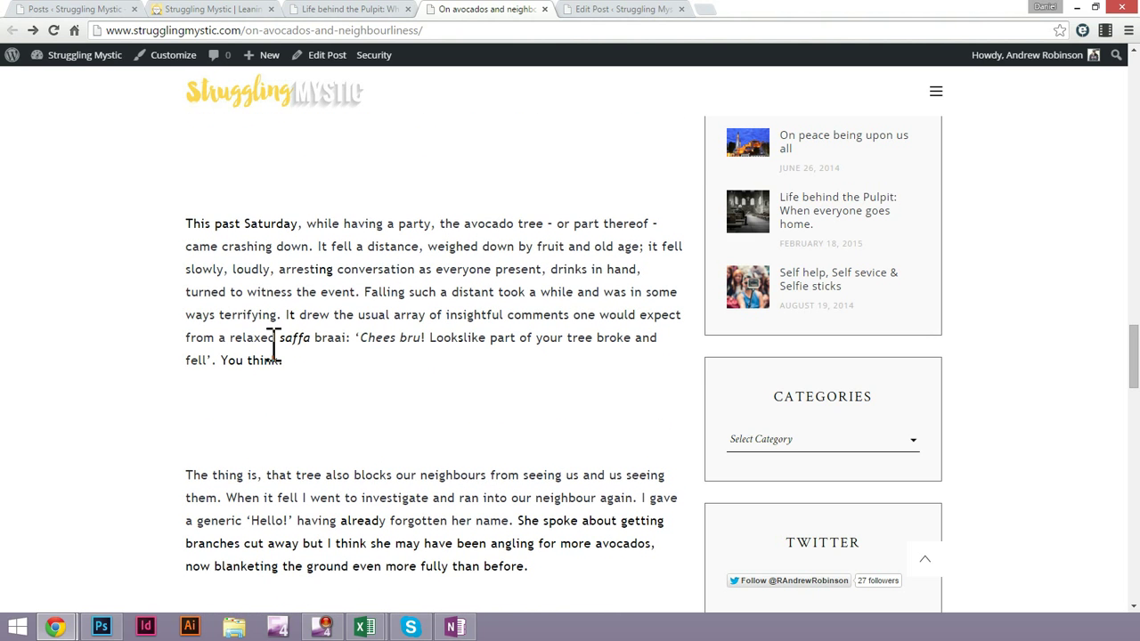
pyautogui.moveTo(366, 337); pyautogui.dragTo(421, 343)
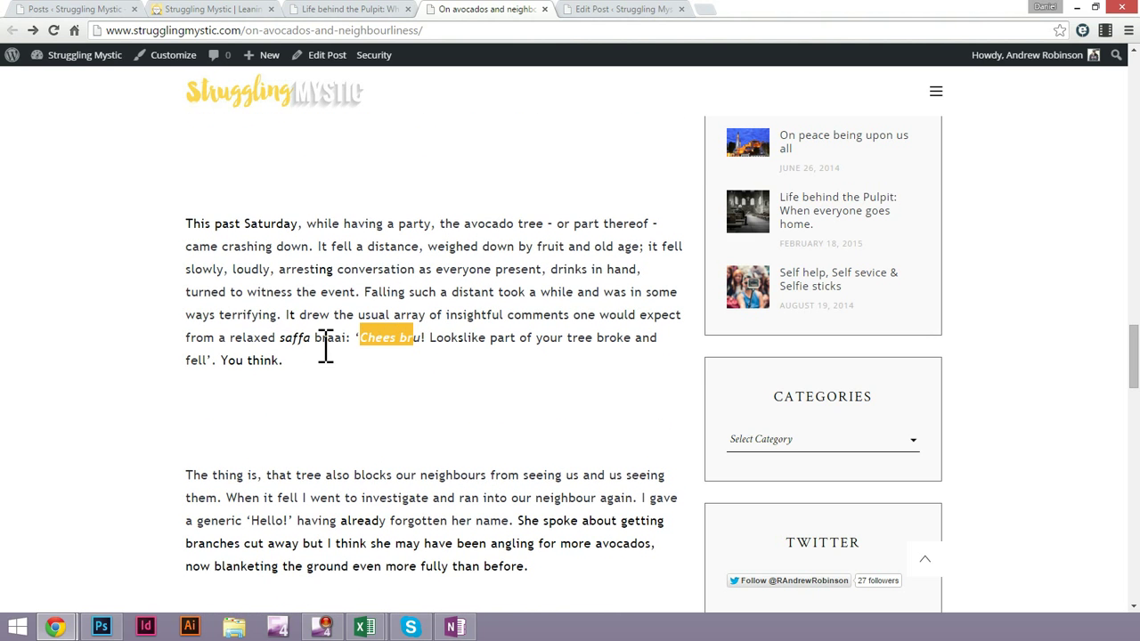
# Italicise "saffa" and "Chees bru" in the edited post's "This past Saturday" paragraph
pyautogui.click(580, 12)
pyautogui.scroll(-5, 427, 396)
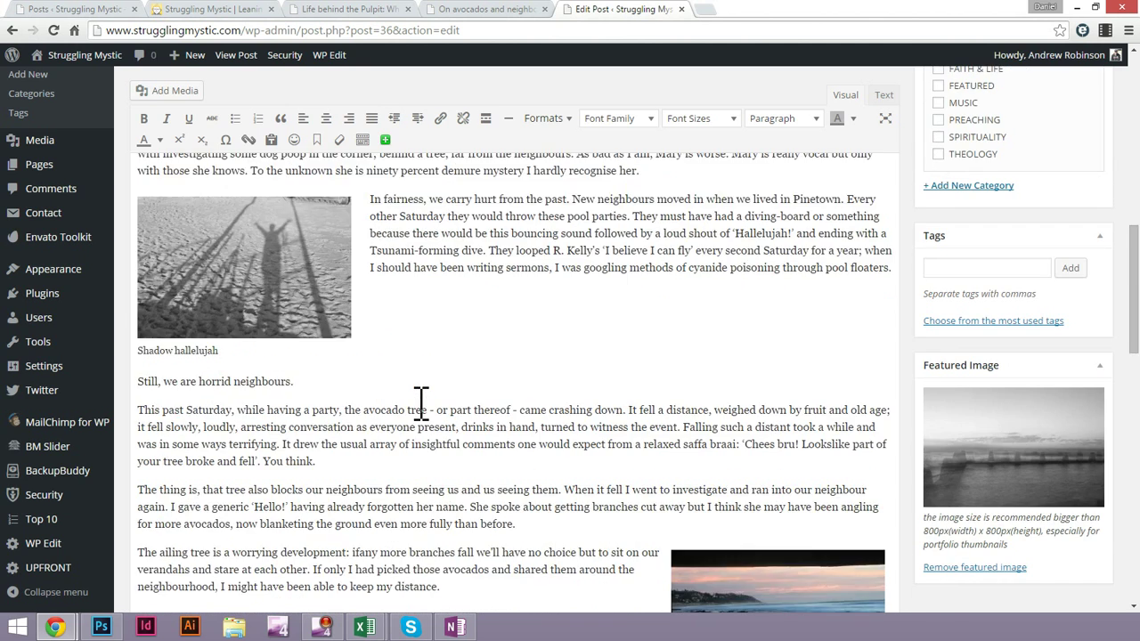
pyautogui.scroll(-5, 421, 401)
pyautogui.scroll(4, 420, 419)
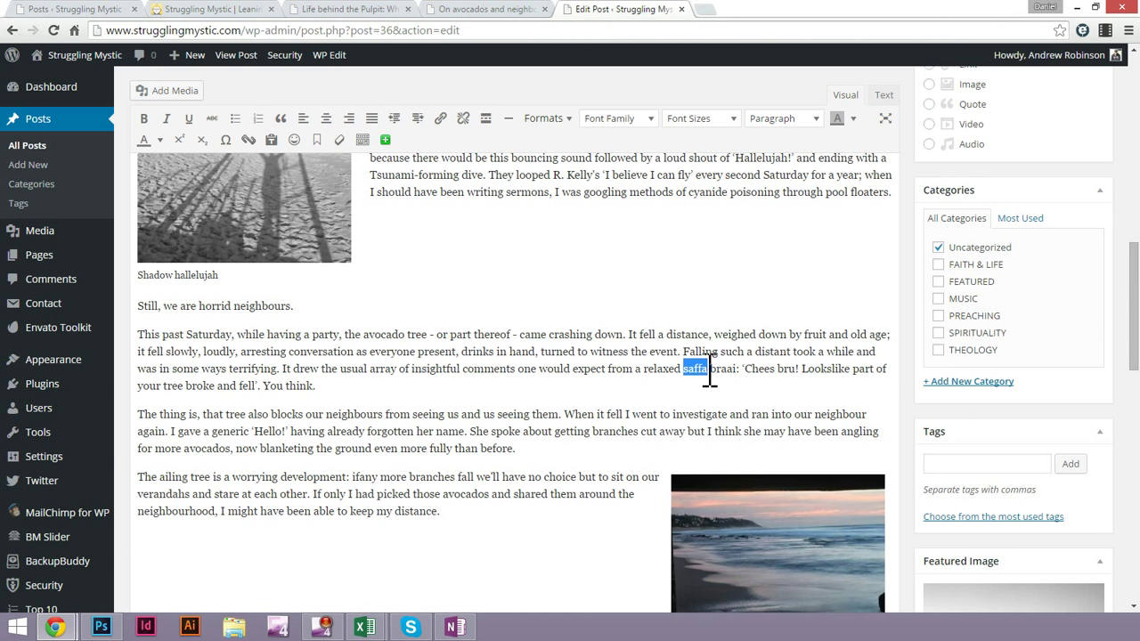
pyautogui.click(165, 119)
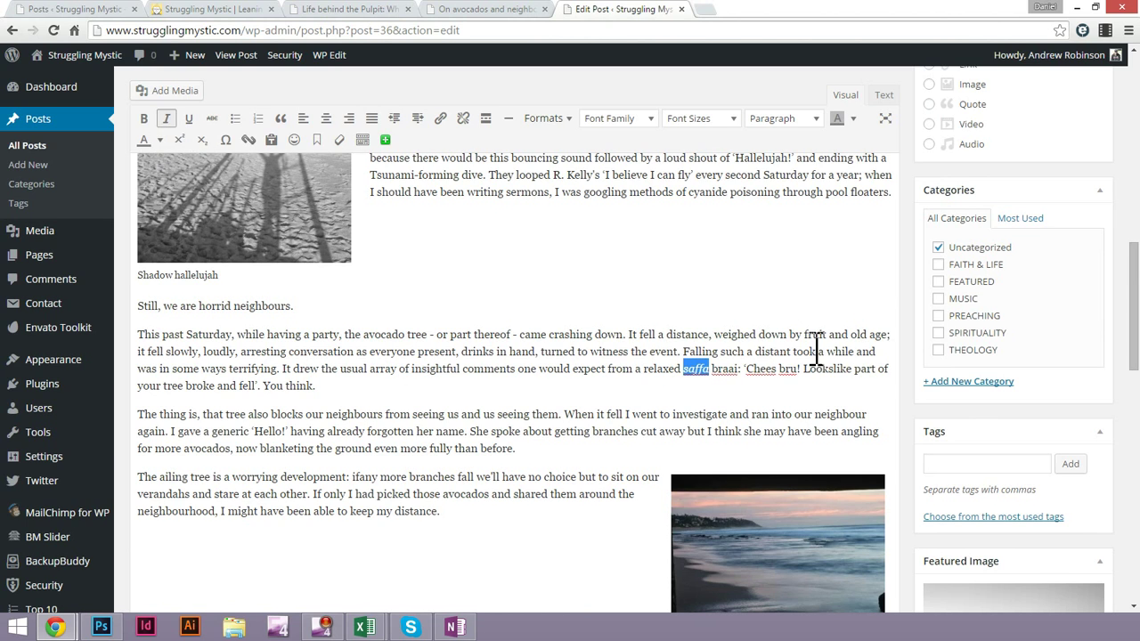
pyautogui.moveTo(745, 368)
pyautogui.mouseDown()
pyautogui.moveTo(783, 372)
pyautogui.moveTo(760, 370)
pyautogui.mouseUp()
pyautogui.click(802, 371)
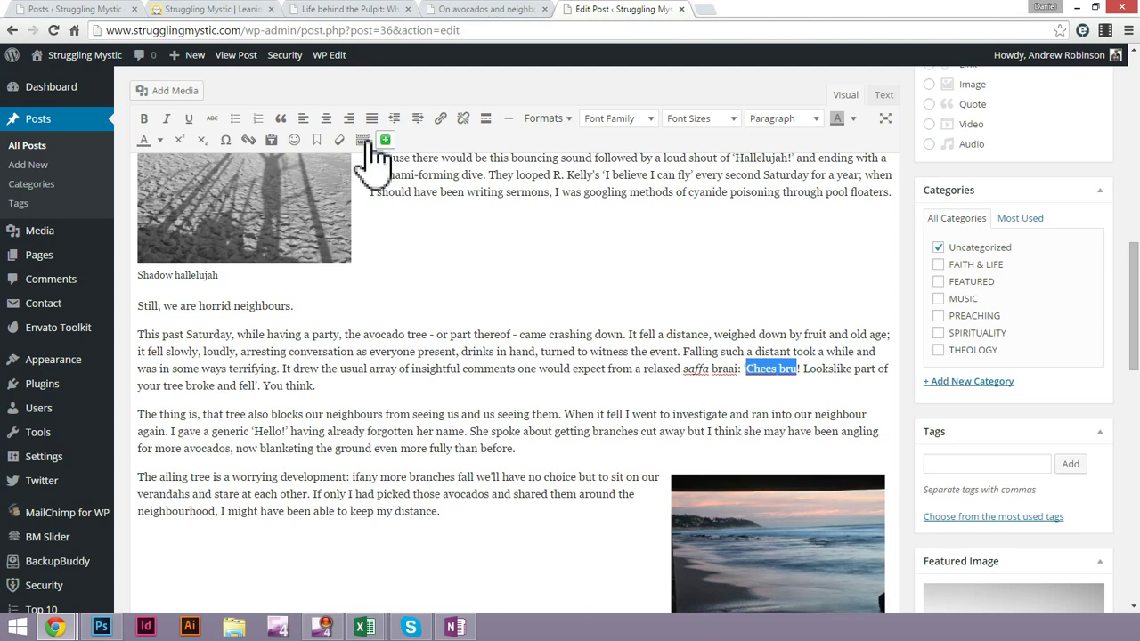
pyautogui.click(166, 119)
pyautogui.click(680, 381)
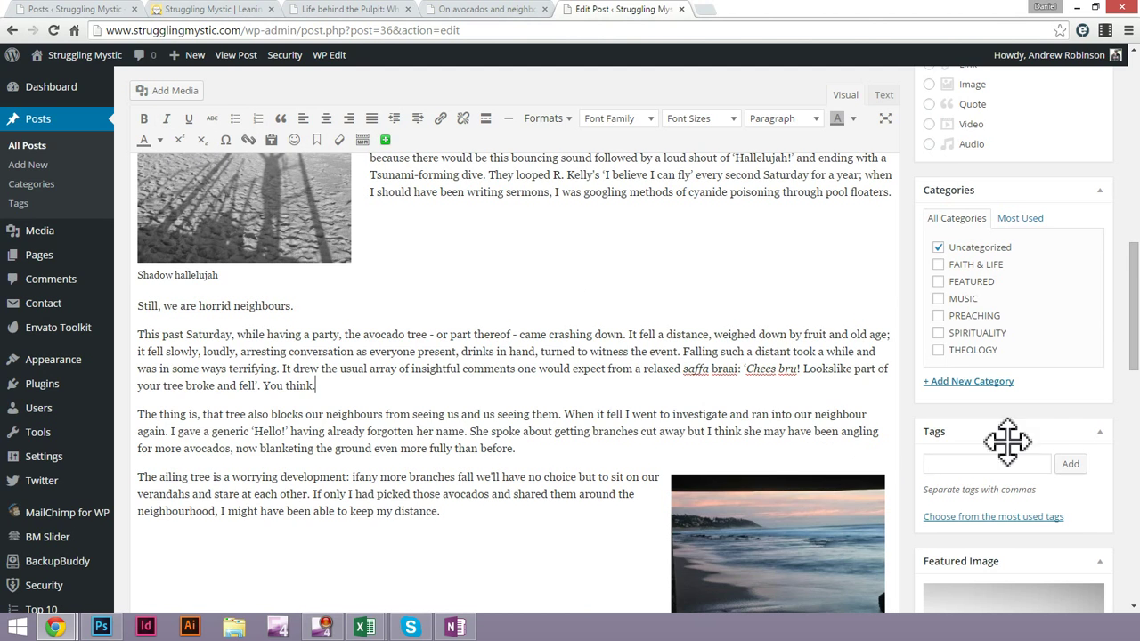
# Look over the post content and change its category from Uncategorized to FAITH & LIFE
pyautogui.click(938, 247)
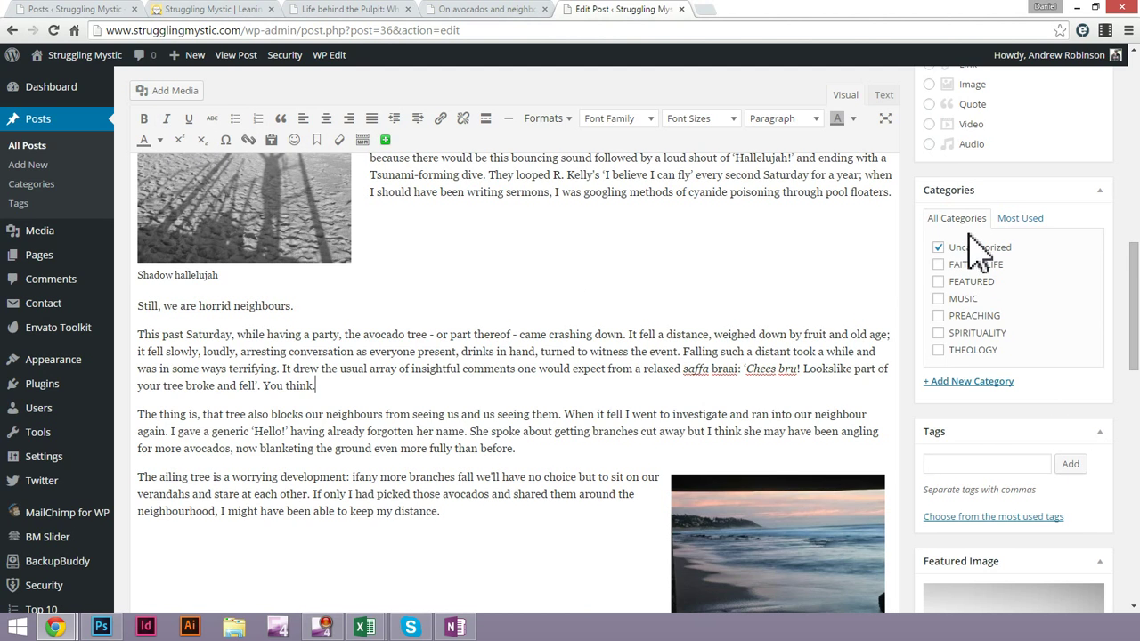
pyautogui.scroll(4, 566, 296)
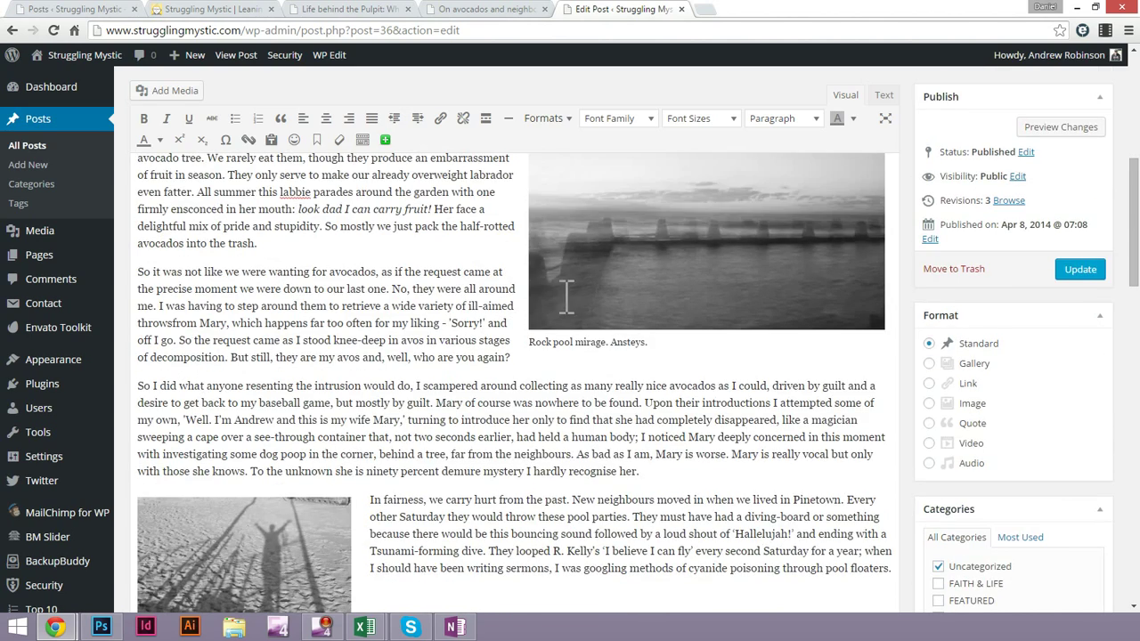
pyautogui.scroll(-2, 631, 342)
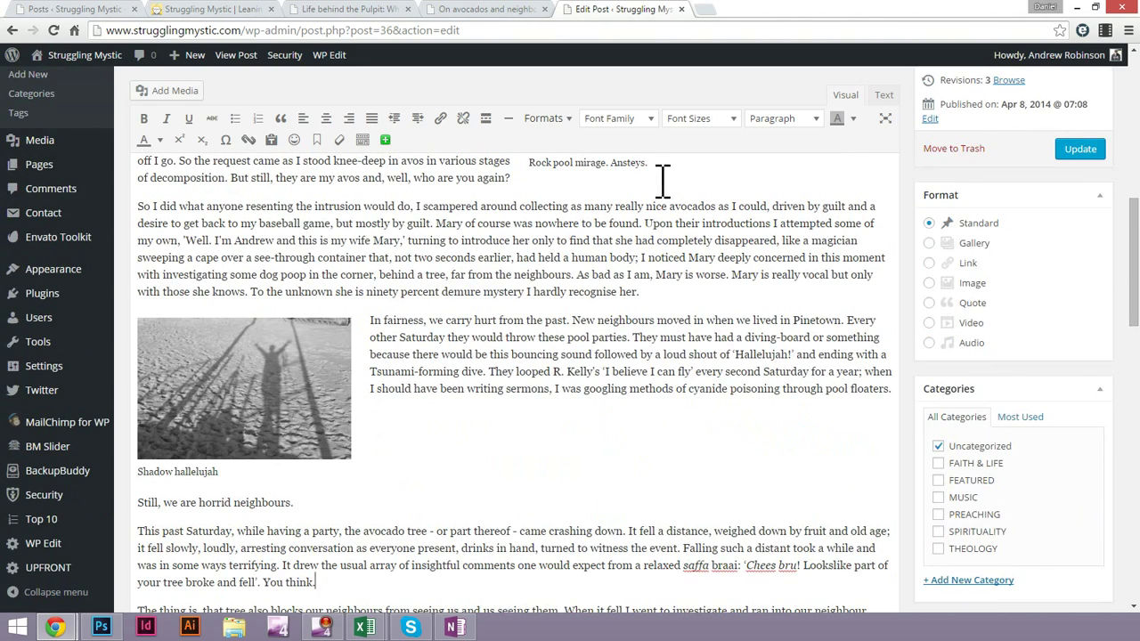
pyautogui.scroll(8, 757, 309)
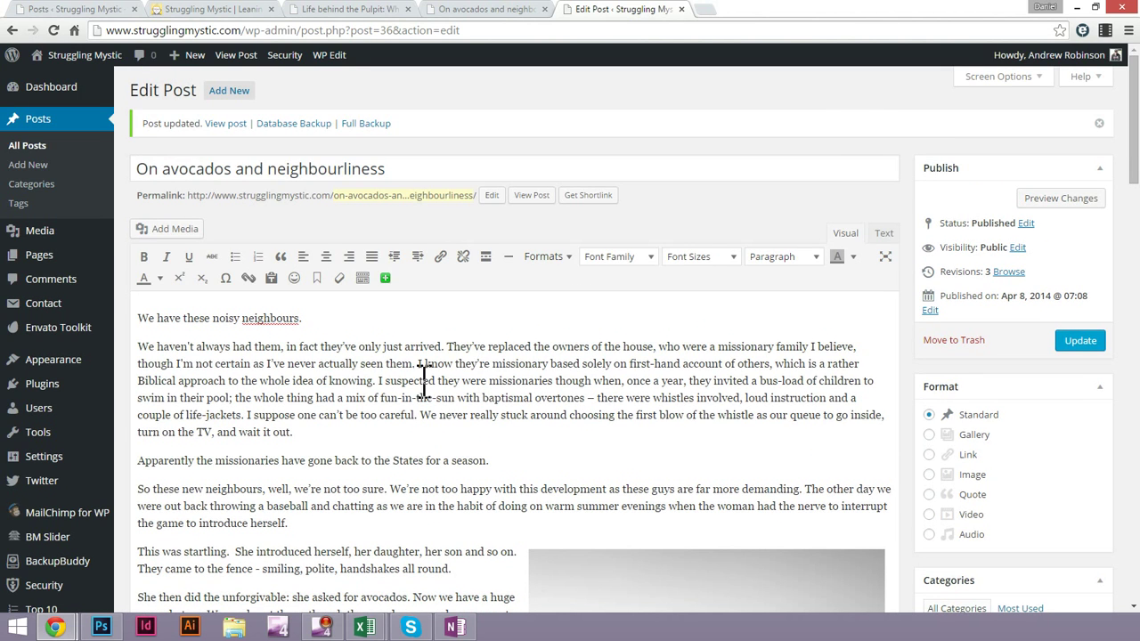
pyautogui.tripleClick(560, 389)
pyautogui.click(864, 440)
pyautogui.scroll(-3, 966, 486)
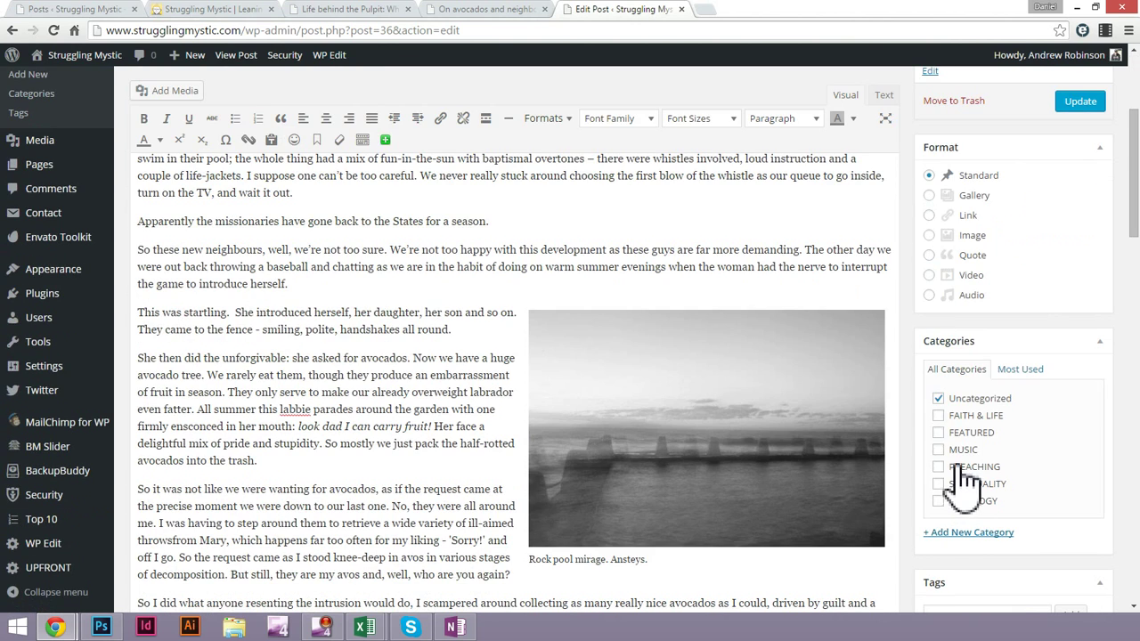
pyautogui.click(939, 399)
# Enter the tags "Love Thy Neighbour" and "Avacado Tree" for the post, separated by commas
pyautogui.scroll(-5, 988, 311)
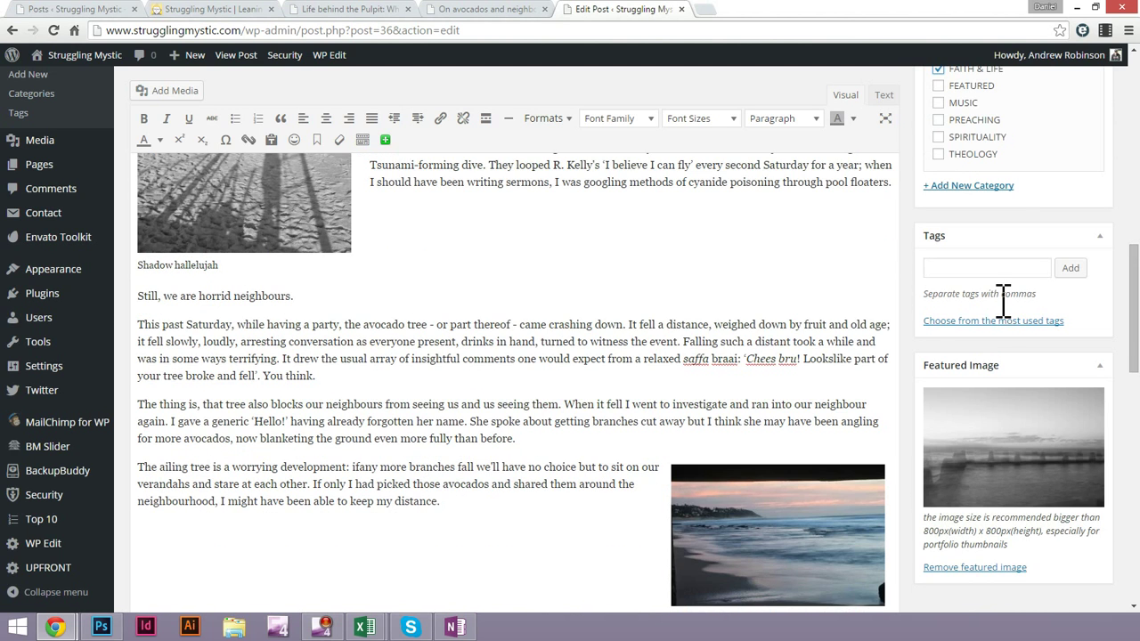
pyautogui.scroll(1, 1000, 298)
pyautogui.click(999, 331)
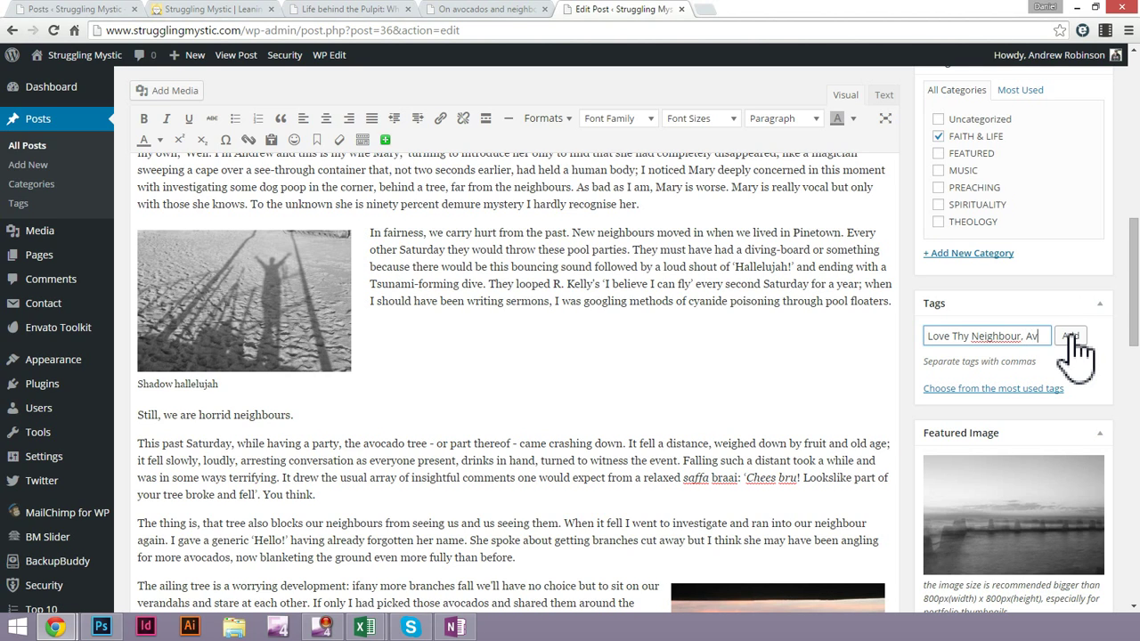
pyautogui.write('aco')
pyautogui.click(1070, 338)
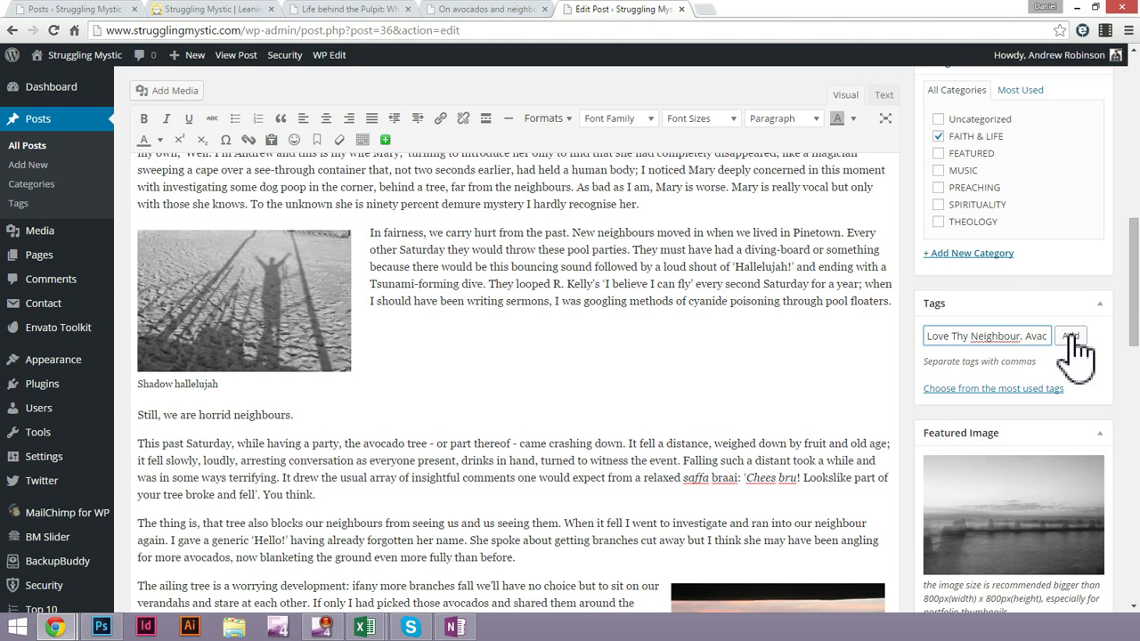
pyautogui.write('do Tr')
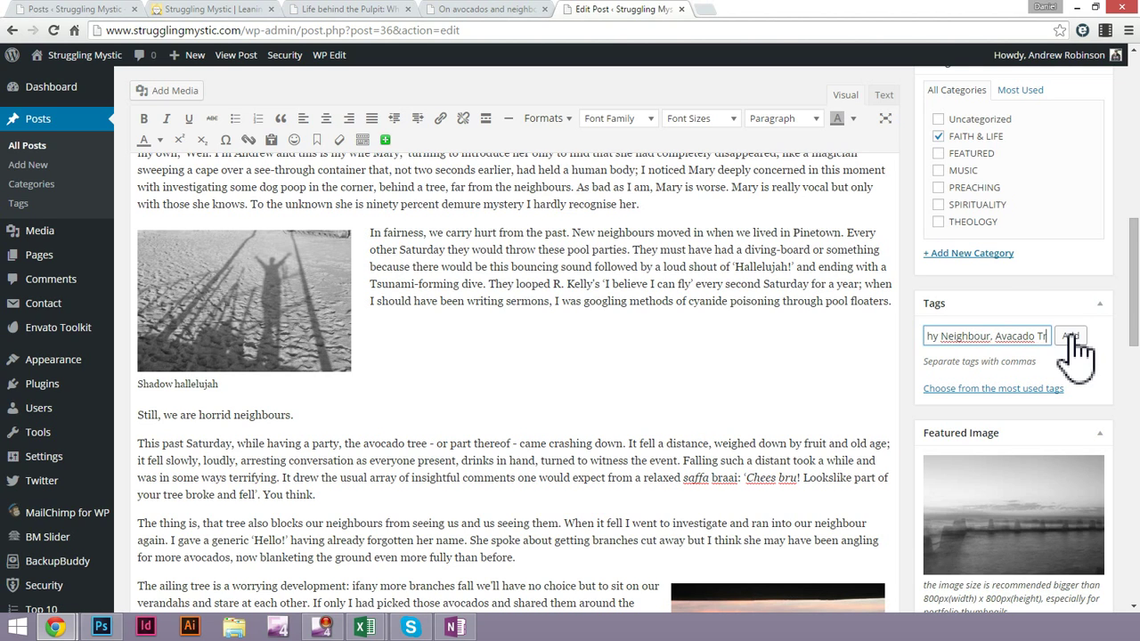
pyautogui.write('ee,')
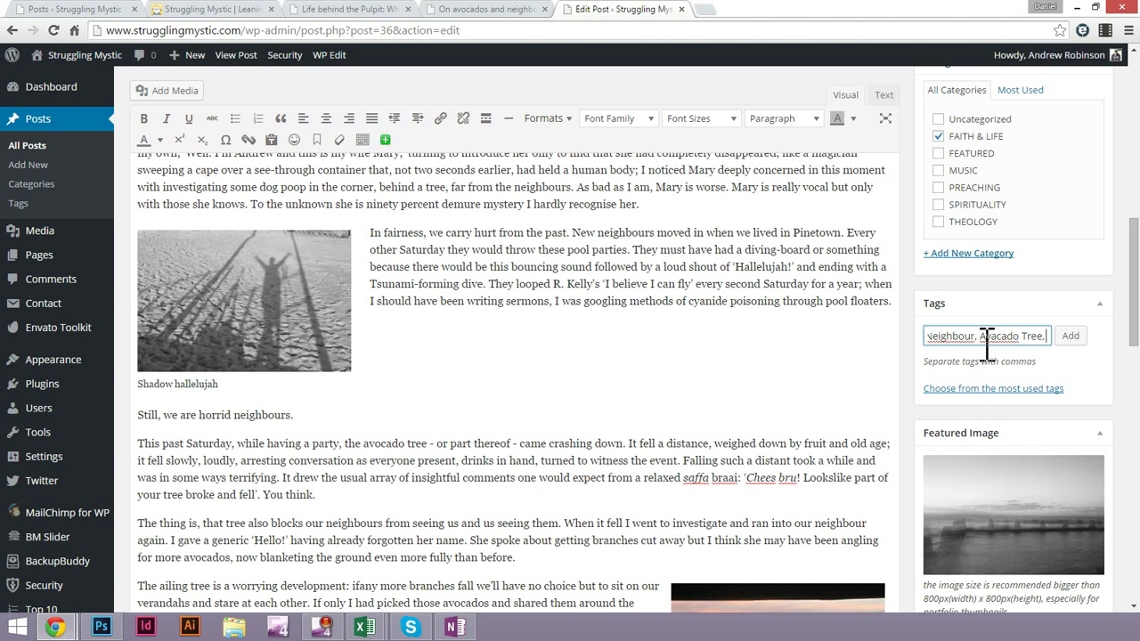
# Append "Missionaries" to the tag entry and add all three tags to the post
pyautogui.moveTo(983, 337); pyautogui.dragTo(1040, 333)
pyautogui.click(1021, 337)
pyautogui.scroll(3, 1086, 382)
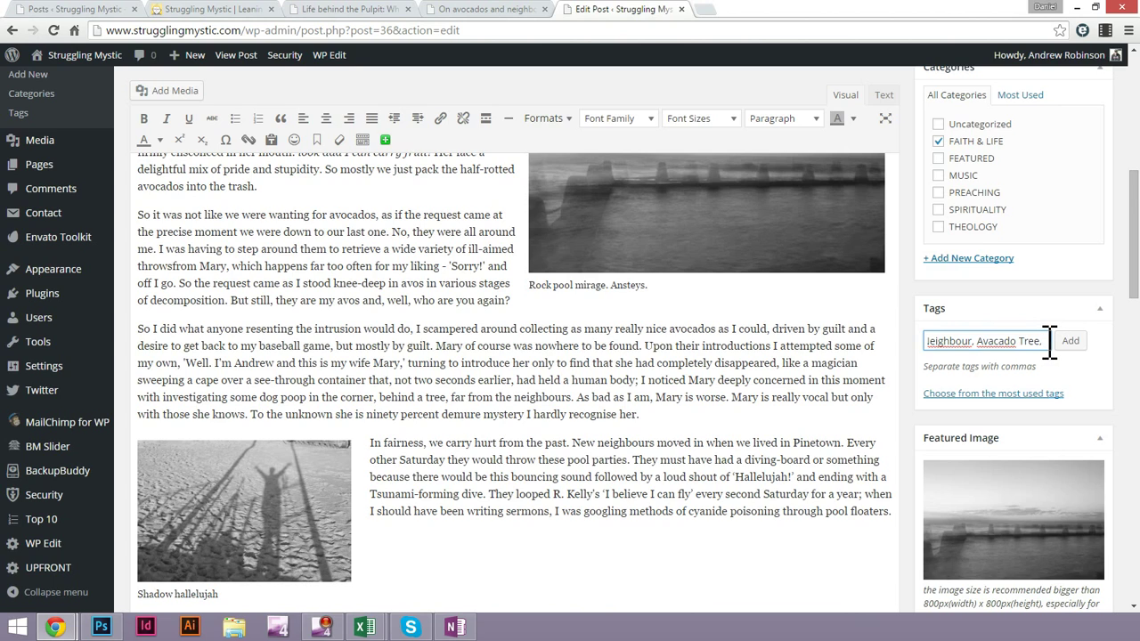
pyautogui.write('M')
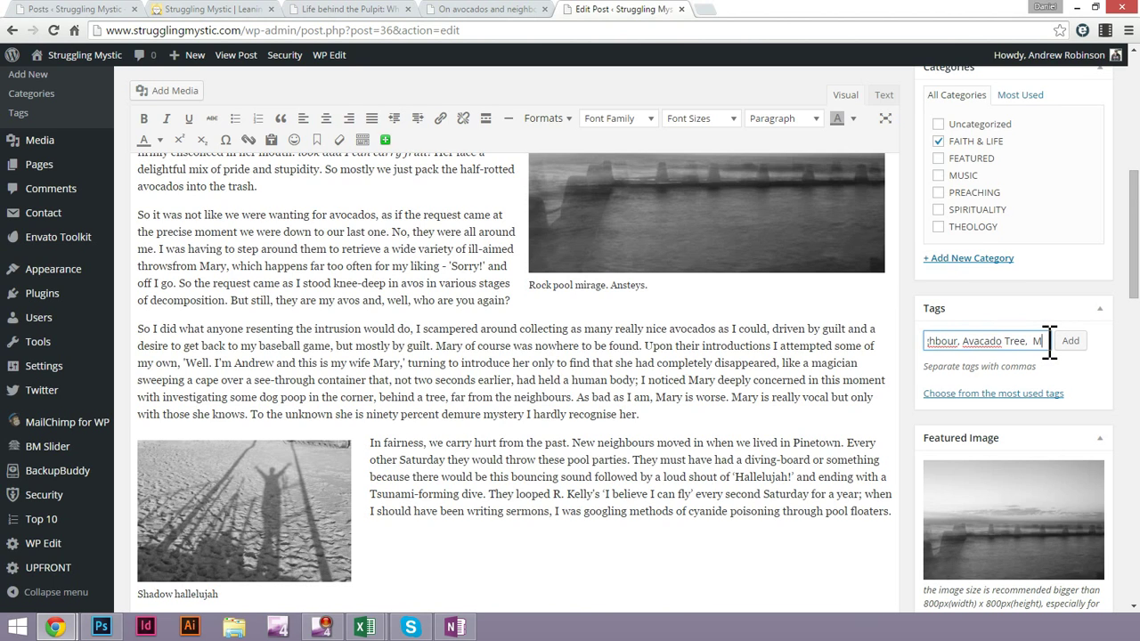
pyautogui.press('BackSpace')
pyautogui.press('BackSpace')
pyautogui.write('Mis')
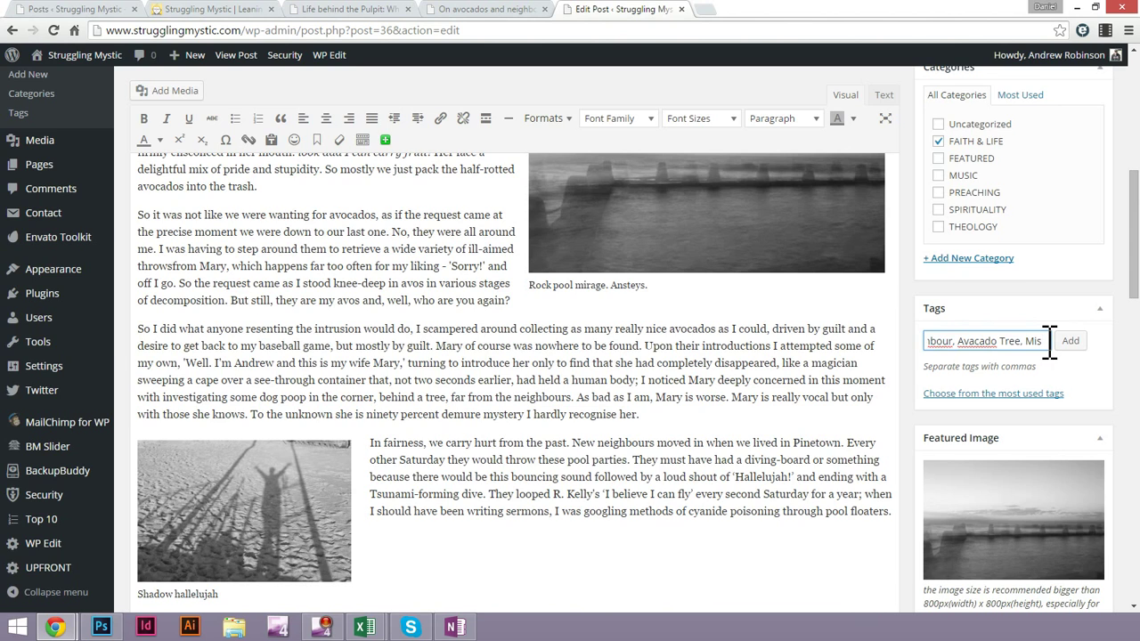
pyautogui.write('sionarie')
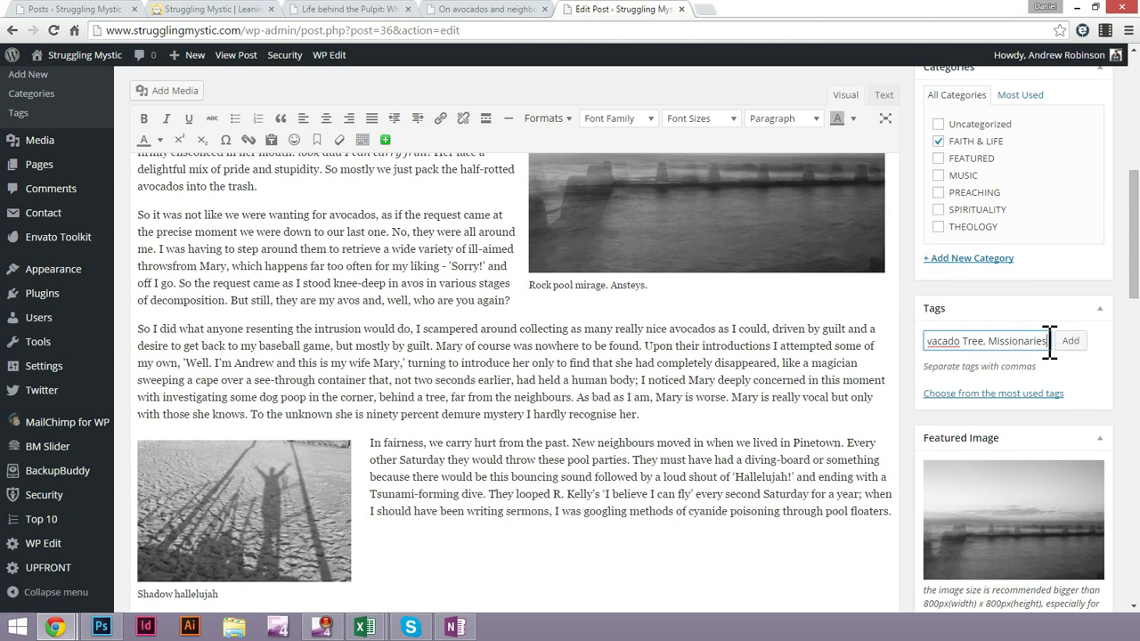
pyautogui.write('s')
pyautogui.click(1075, 346)
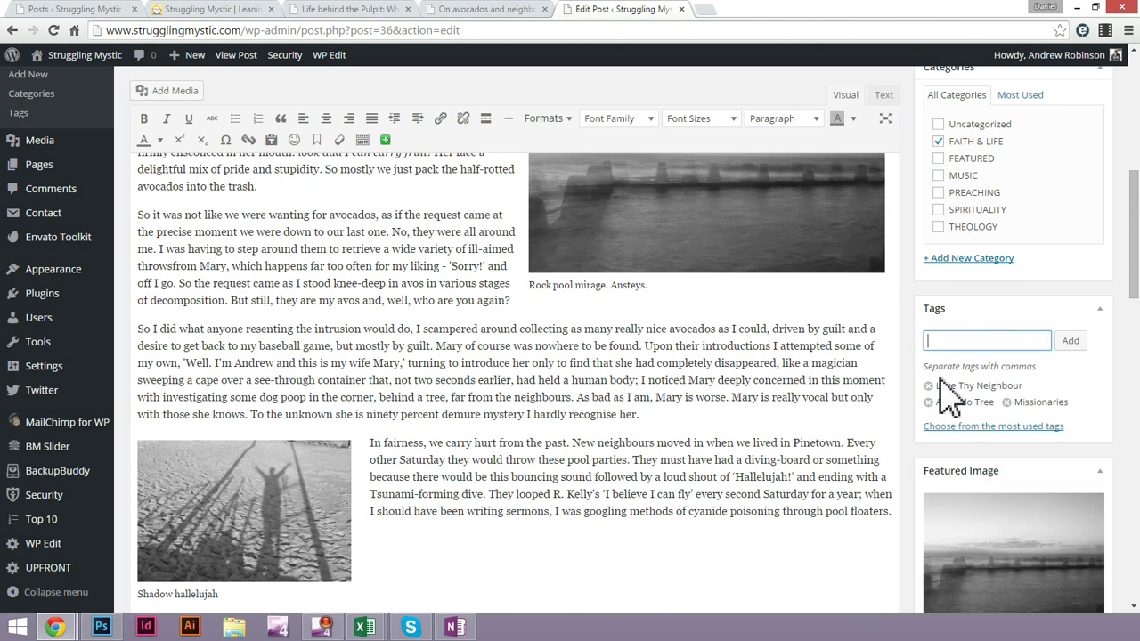
# Check the featured image's selection and attachment details in the media library
pyautogui.scroll(-1, 962, 398)
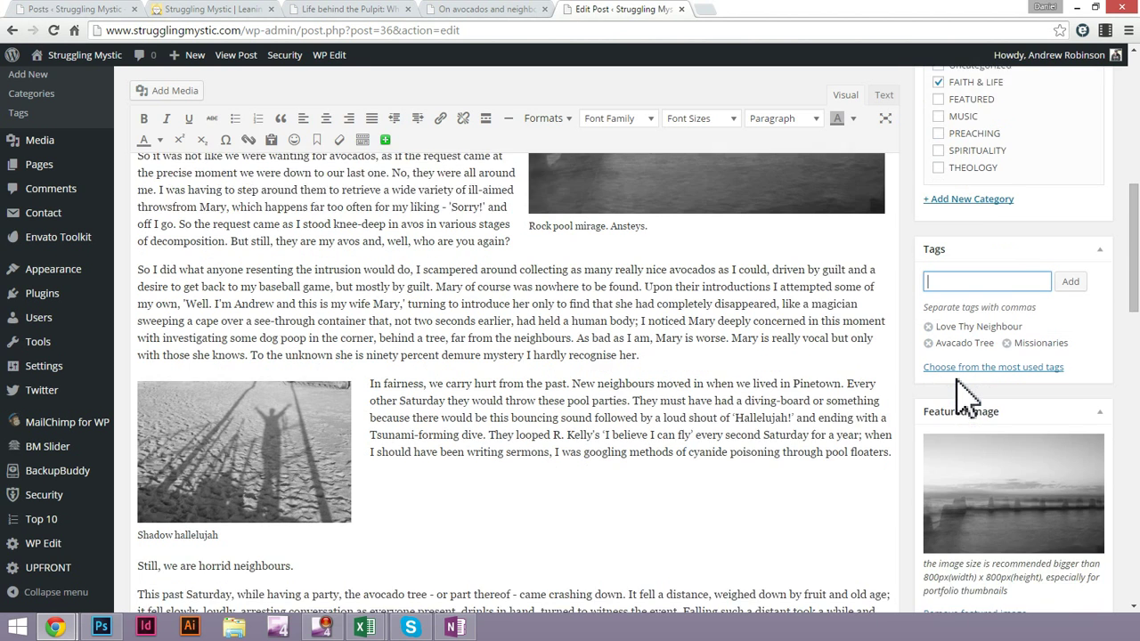
pyautogui.click(1097, 467)
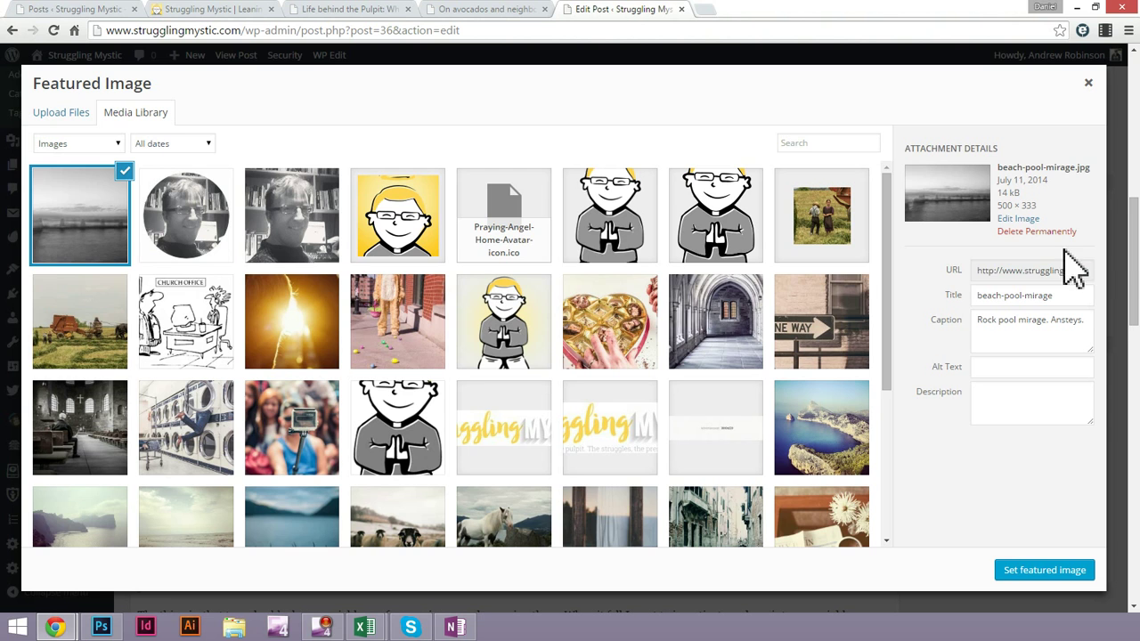
pyautogui.click(1082, 271)
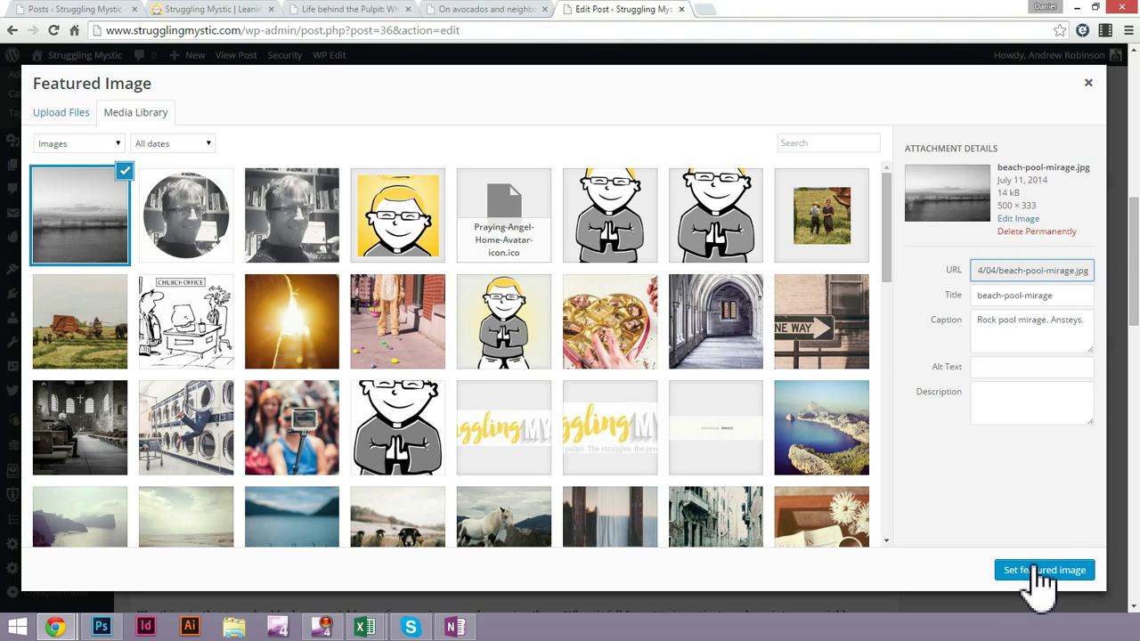
pyautogui.click(1088, 81)
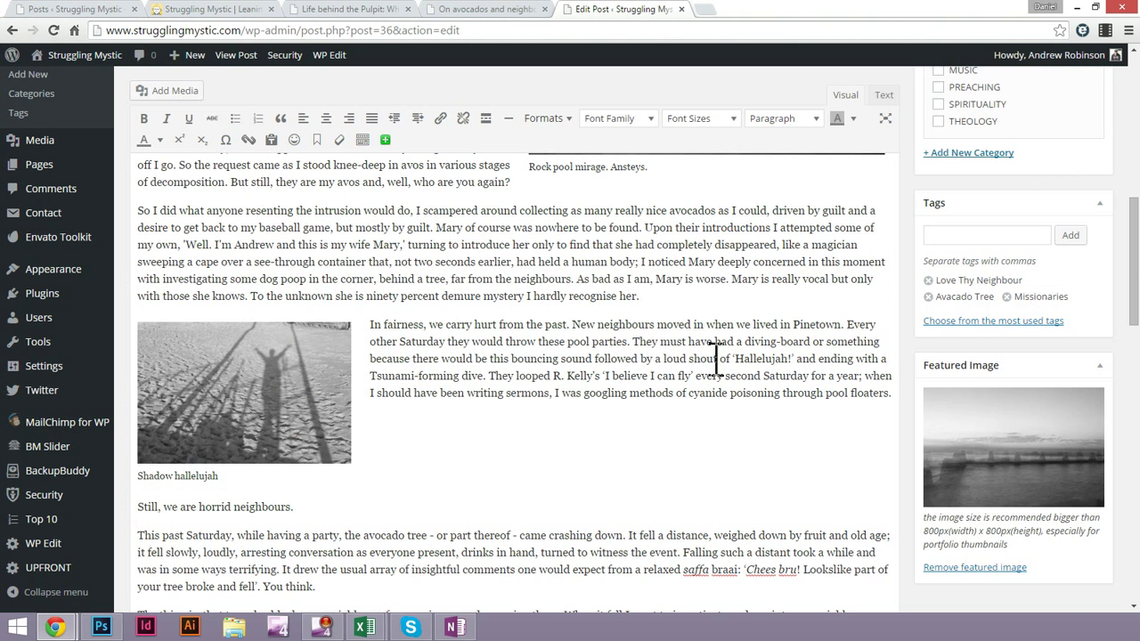
# Review the remaining post options, including the Twitter and Top 10 settings, and update the post
pyautogui.scroll(-15, 1068, 499)
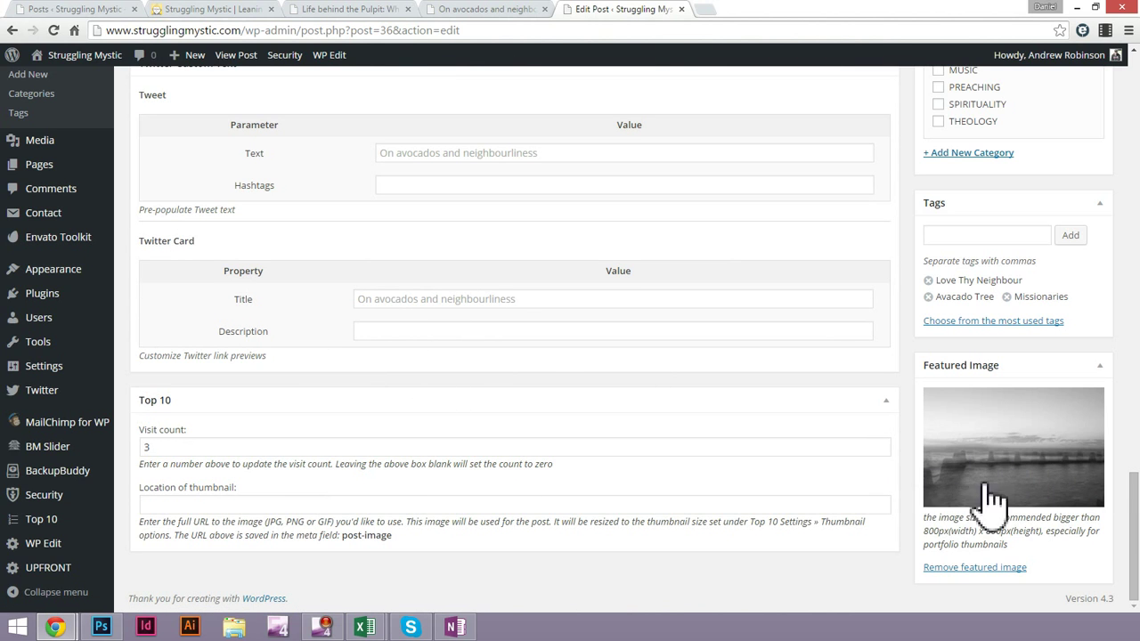
pyautogui.scroll(2, 992, 496)
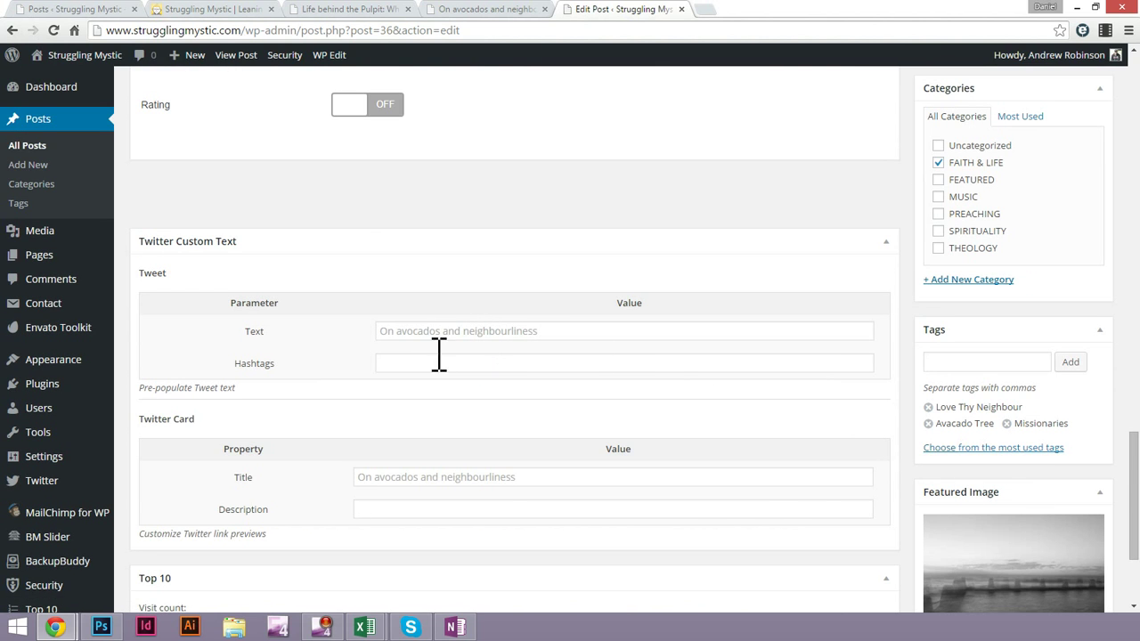
pyautogui.scroll(3, 916, 262)
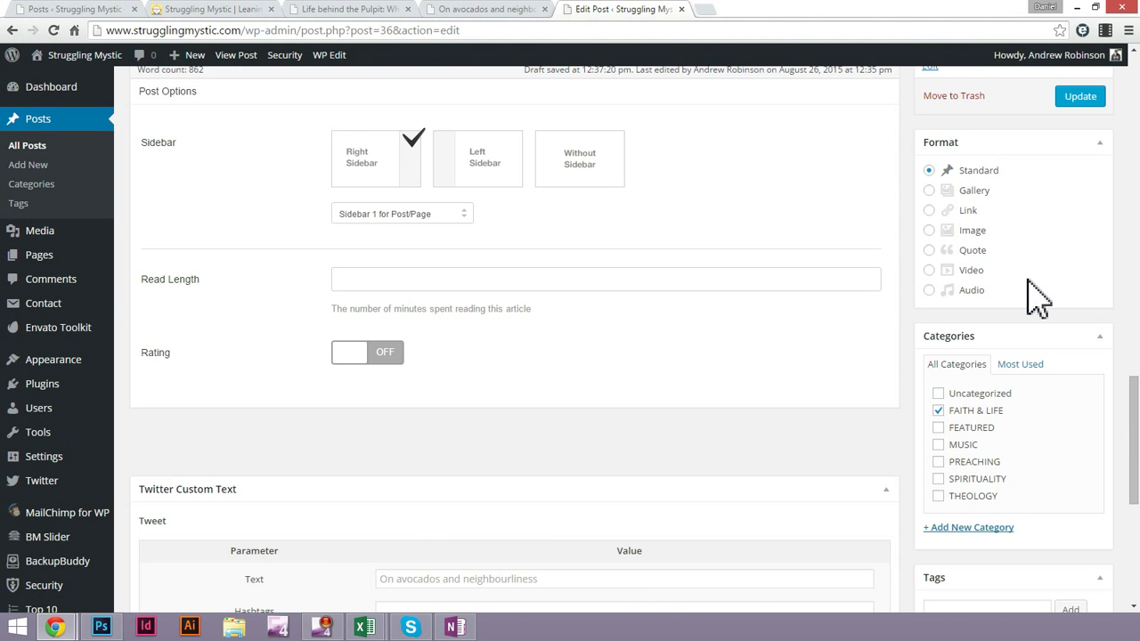
pyautogui.scroll(3, 1037, 298)
pyautogui.click(1082, 343)
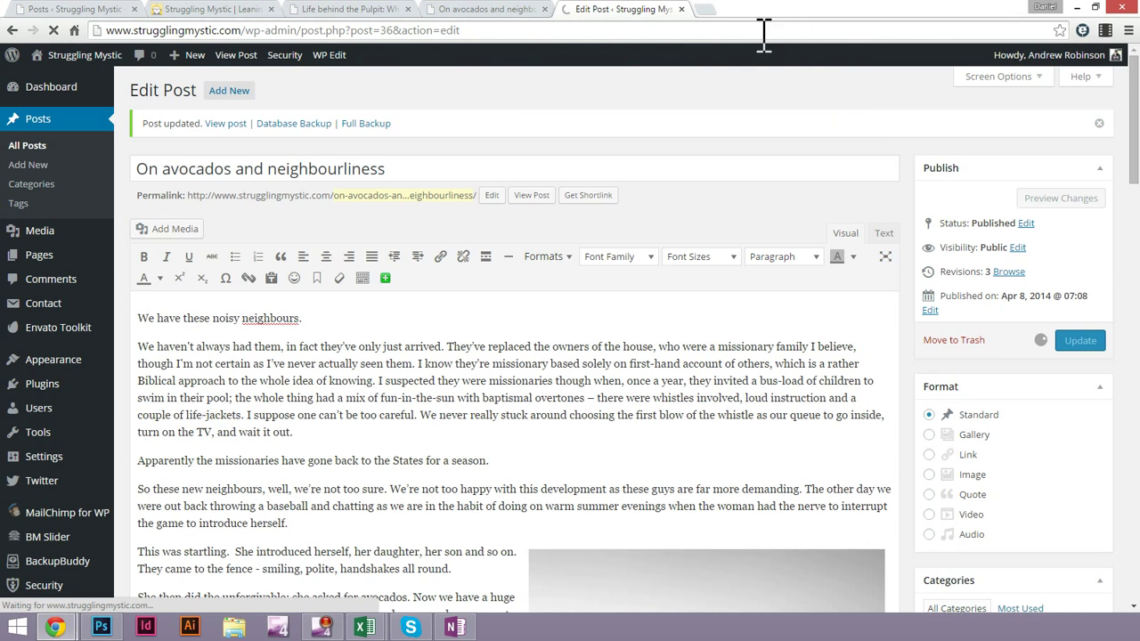
# Switch to the published "On avocados and neighbourliness" page and reload it from the top
pyautogui.click(488, 11)
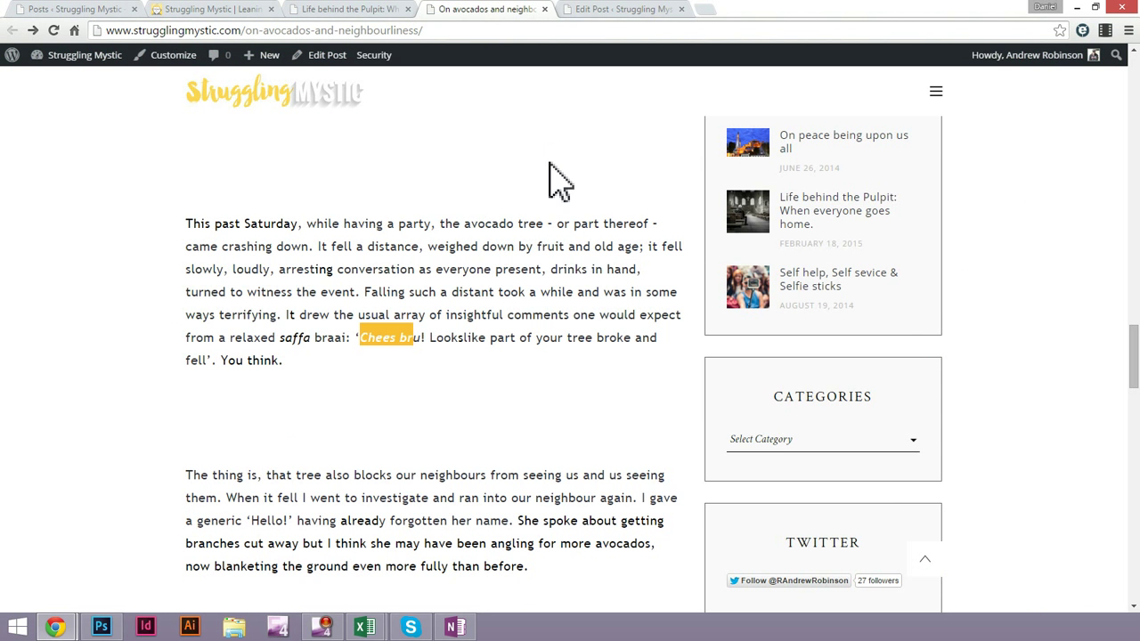
pyautogui.scroll(10, 554, 173)
pyautogui.scroll(6, 566, 244)
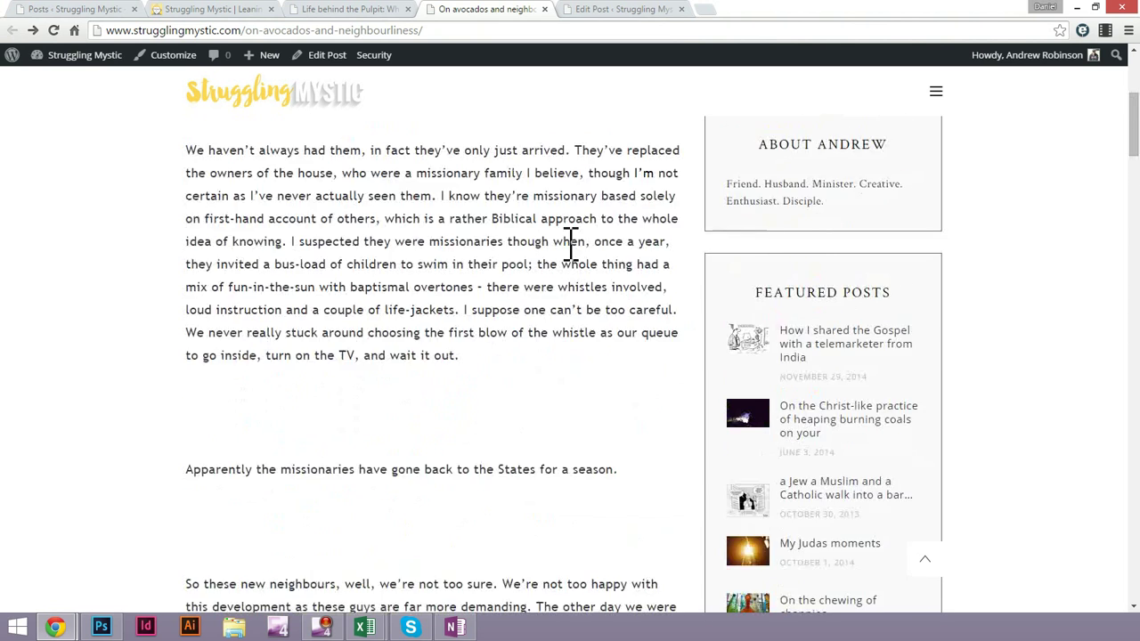
pyautogui.press('F5')
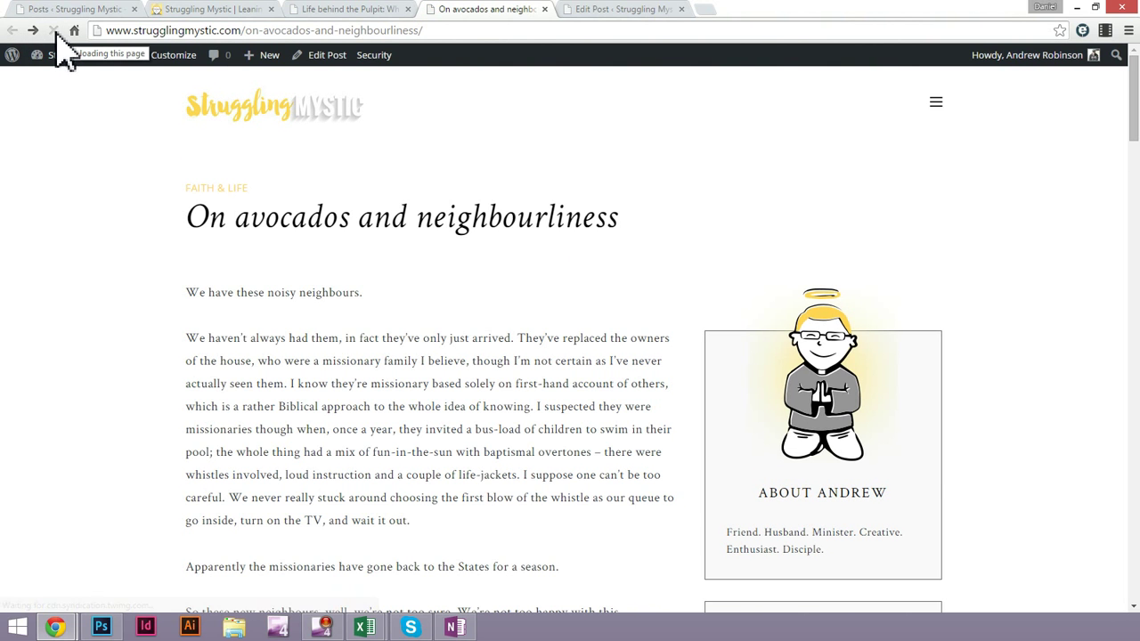
pyautogui.click(55, 32)
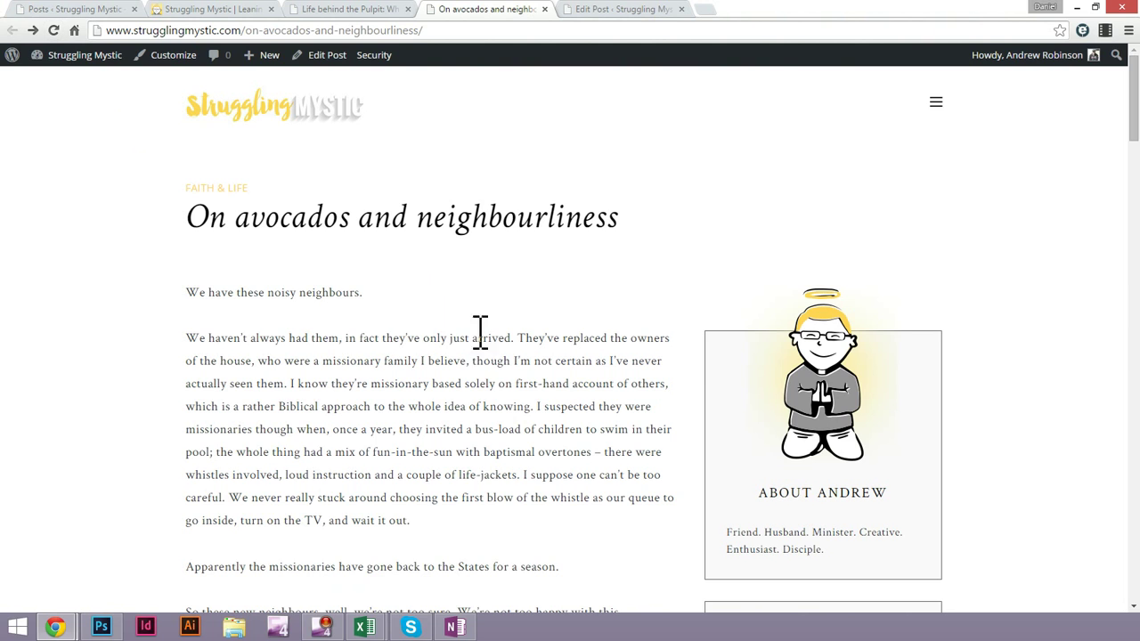
# Examine the reloaded post's opening paragraphs and the Rock pool mirage image with its caption
pyautogui.tripleClick(392, 336)
pyautogui.click(437, 341)
pyautogui.scroll(-2, 586, 376)
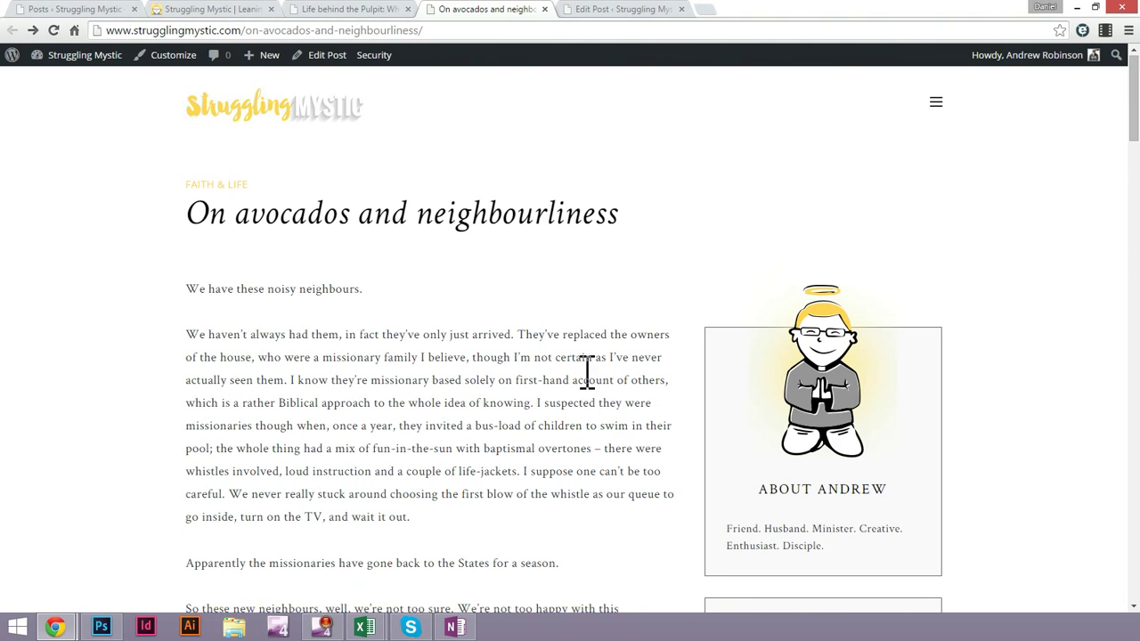
pyautogui.scroll(-4, 586, 376)
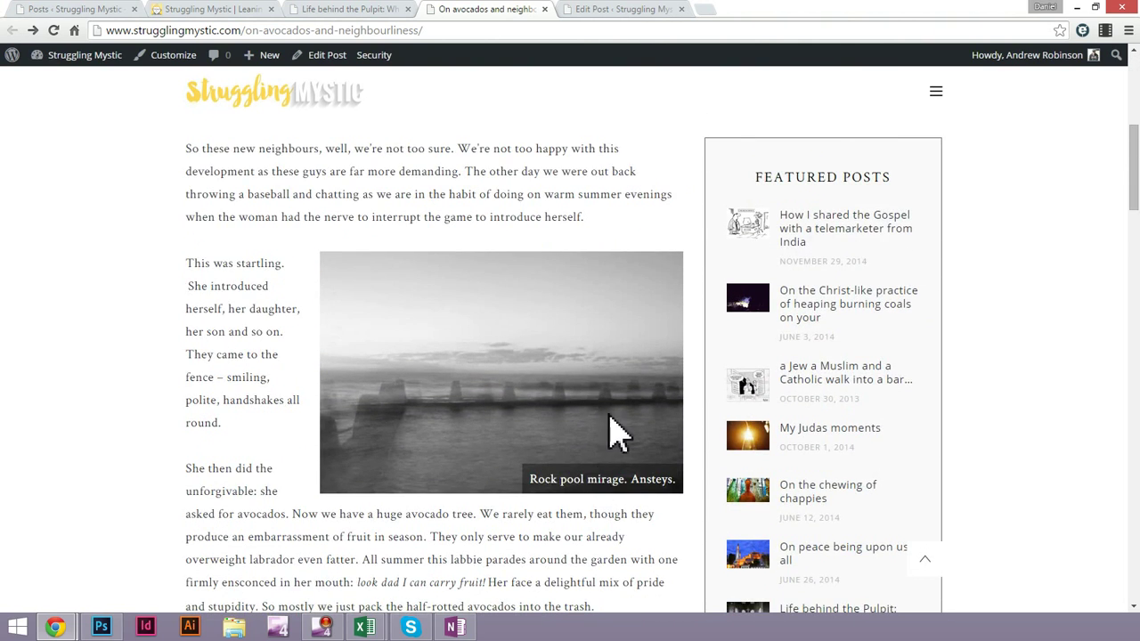
pyautogui.scroll(-1, 657, 464)
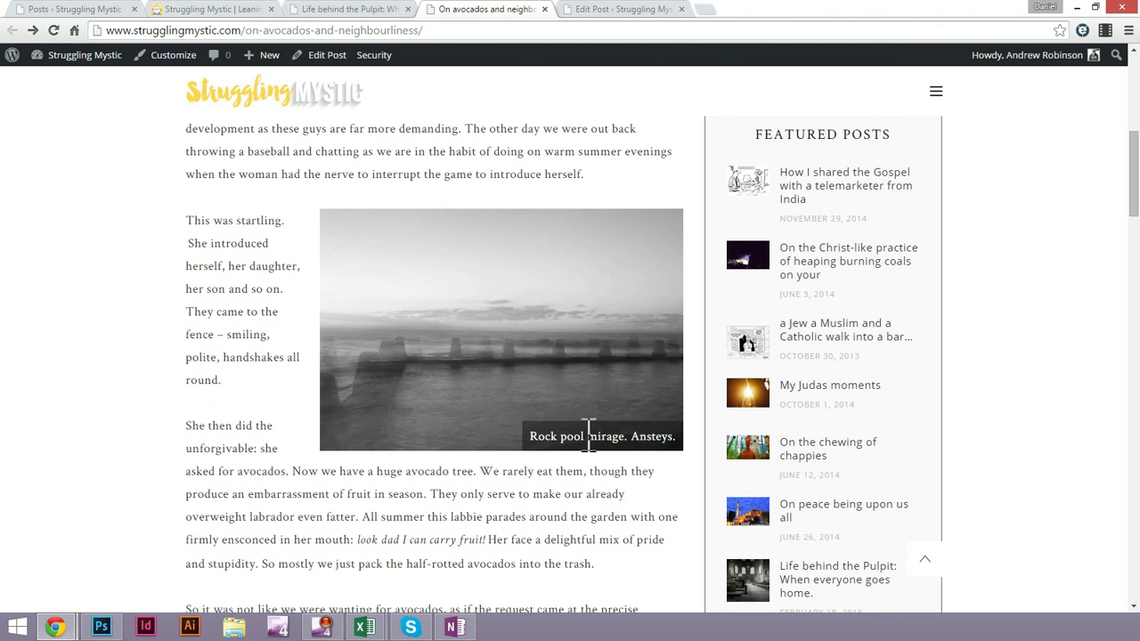
pyautogui.moveTo(561, 436); pyautogui.dragTo(622, 436)
pyautogui.scroll(-5, 654, 464)
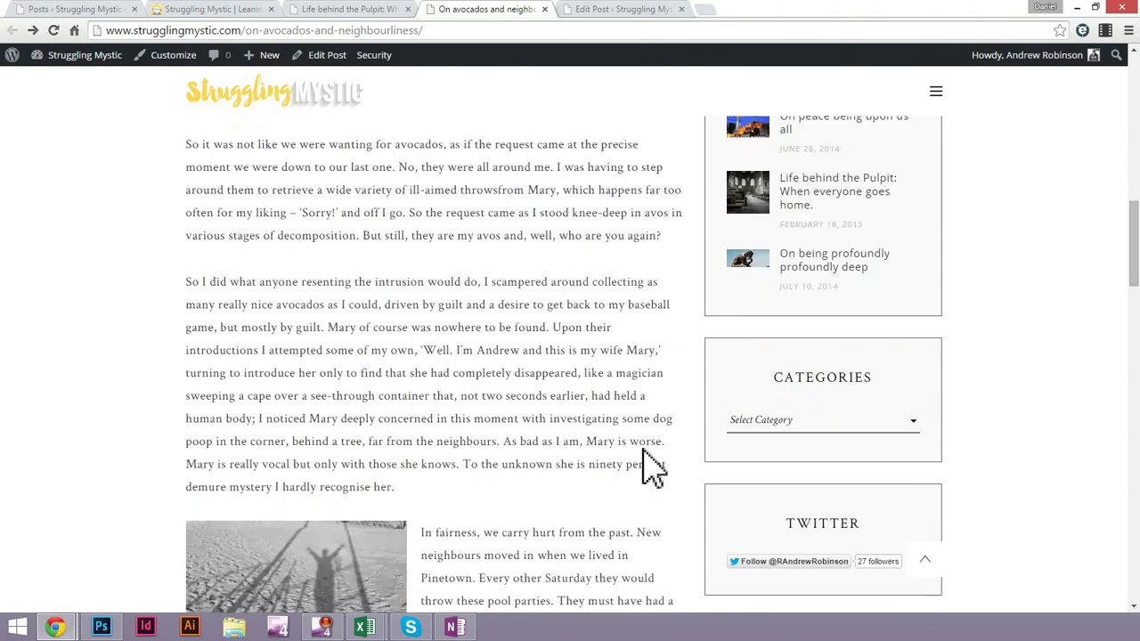
pyautogui.scroll(6, 652, 458)
pyautogui.click(596, 531)
pyautogui.scroll(-2, 608, 532)
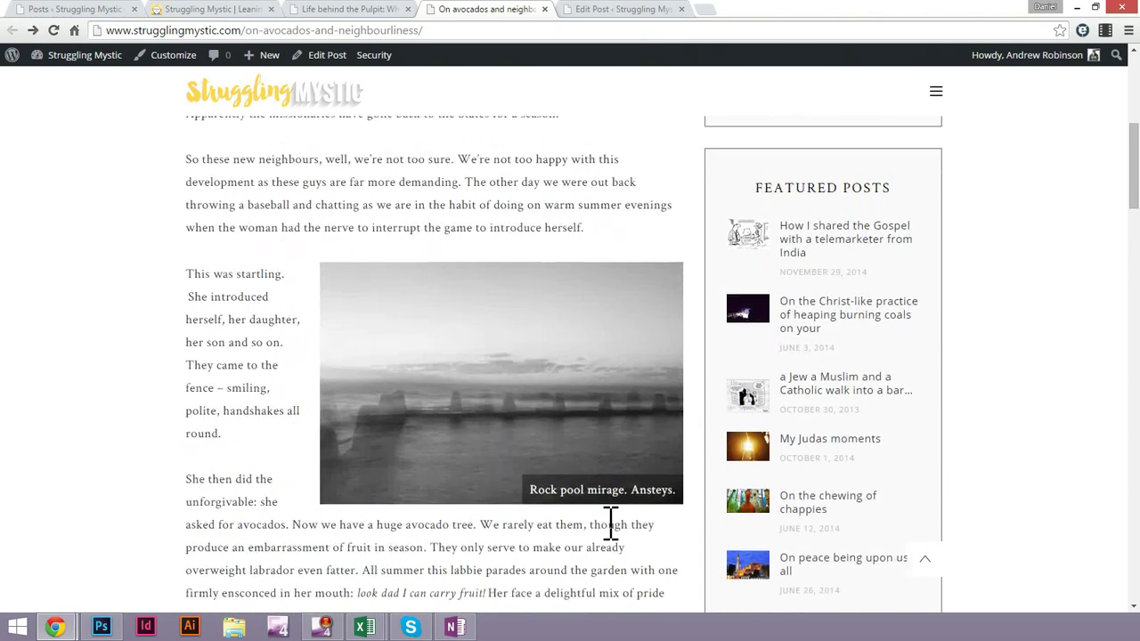
# Compare how the text wraps around the Shadow hallelujah and Rock pool mirage images on the published page
pyautogui.scroll(-9, 611, 526)
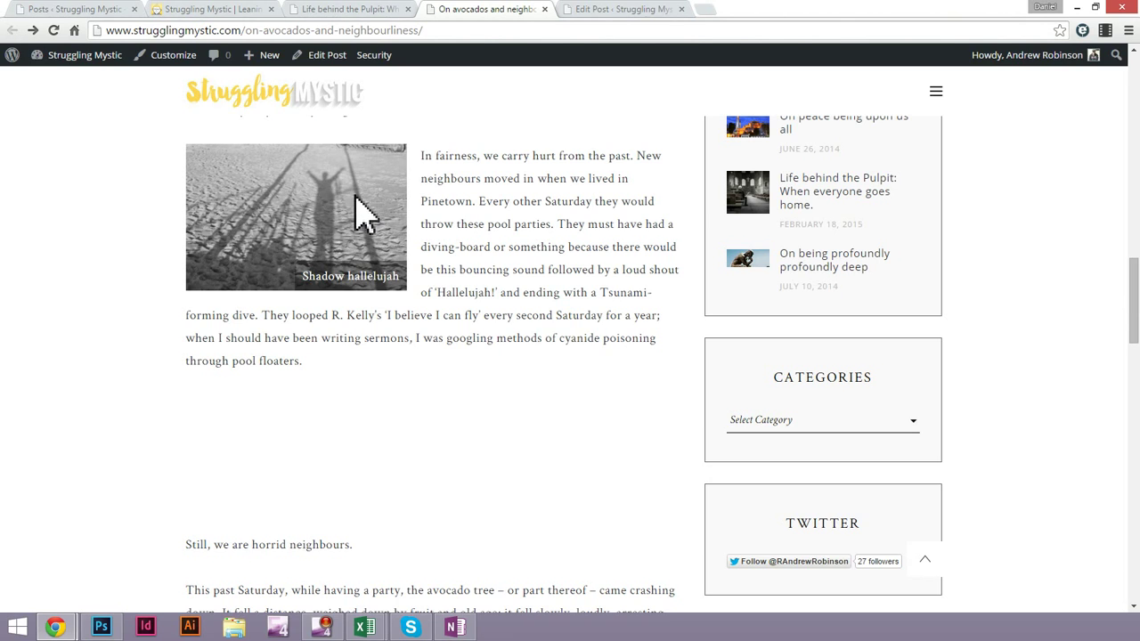
pyautogui.scroll(4, 559, 223)
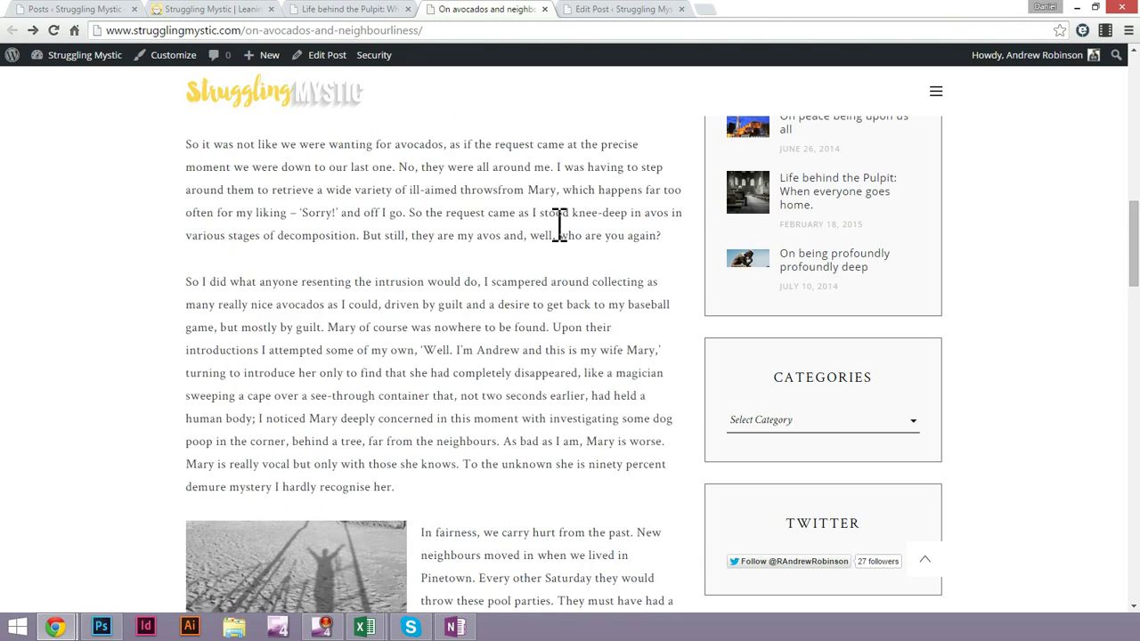
pyautogui.scroll(8, 559, 240)
pyautogui.scroll(-2, 561, 348)
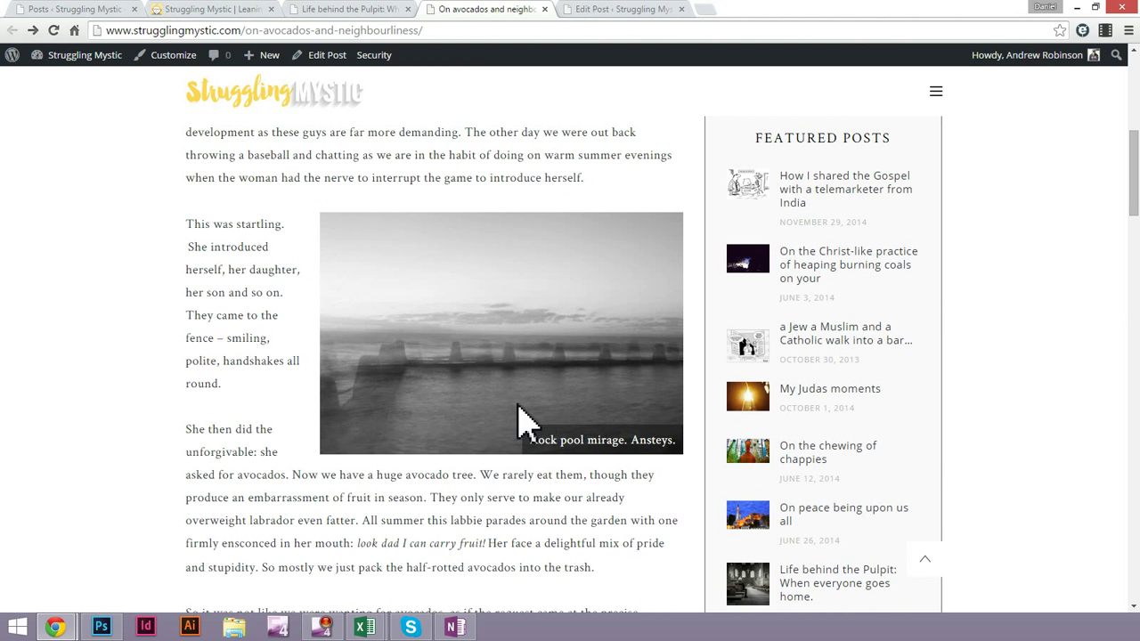
pyautogui.scroll(-2, 285, 347)
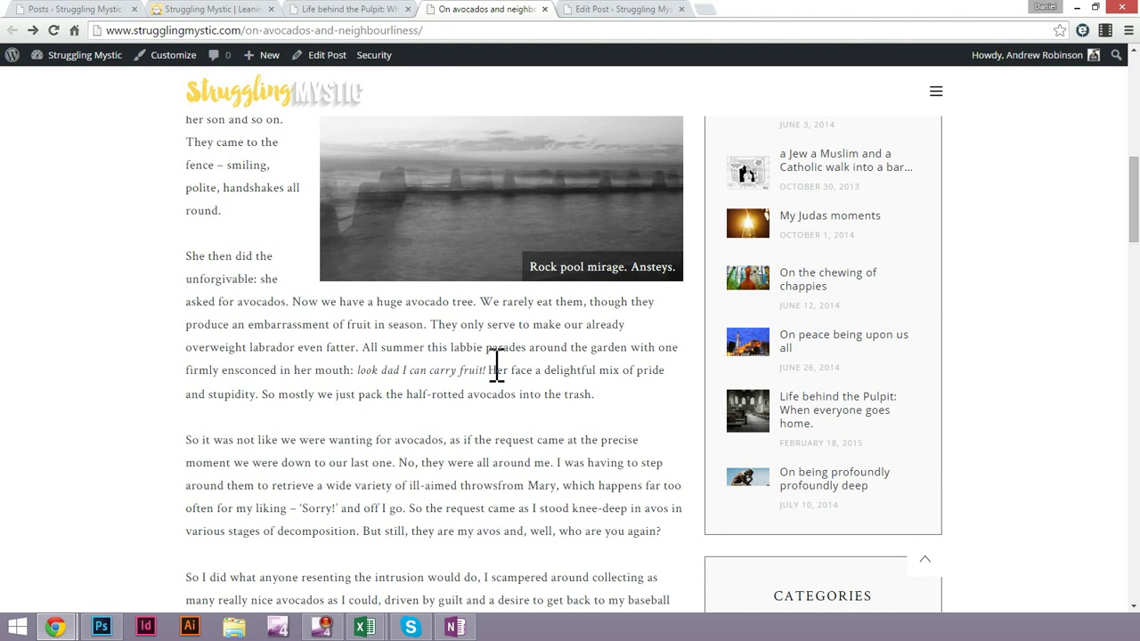
# Check the italic formatting of "look dad I can carry fruit!" in the published post
pyautogui.moveTo(358, 371); pyautogui.dragTo(488, 376)
pyautogui.click(590, 395)
pyautogui.scroll(-1, 586, 398)
pyautogui.scroll(-1, 588, 395)
pyautogui.scroll(2, 588, 405)
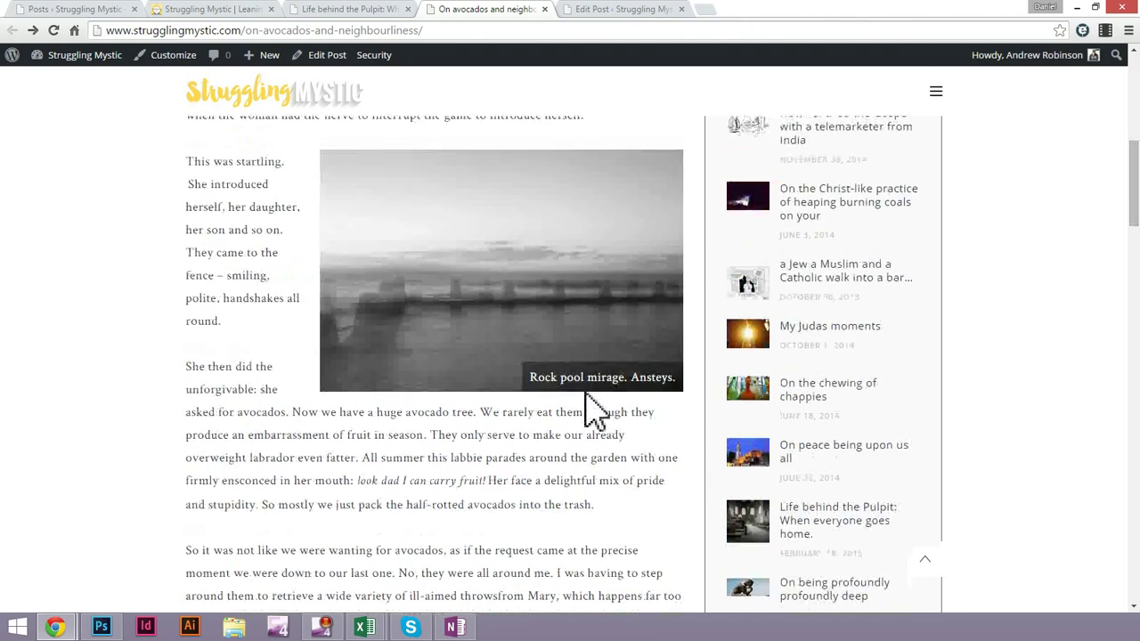
pyautogui.scroll(-2, 588, 406)
# Inspect the blank space above "Still, we are horrid neighbours." and the closing section beside the Pink sky image
pyautogui.scroll(-10, 588, 405)
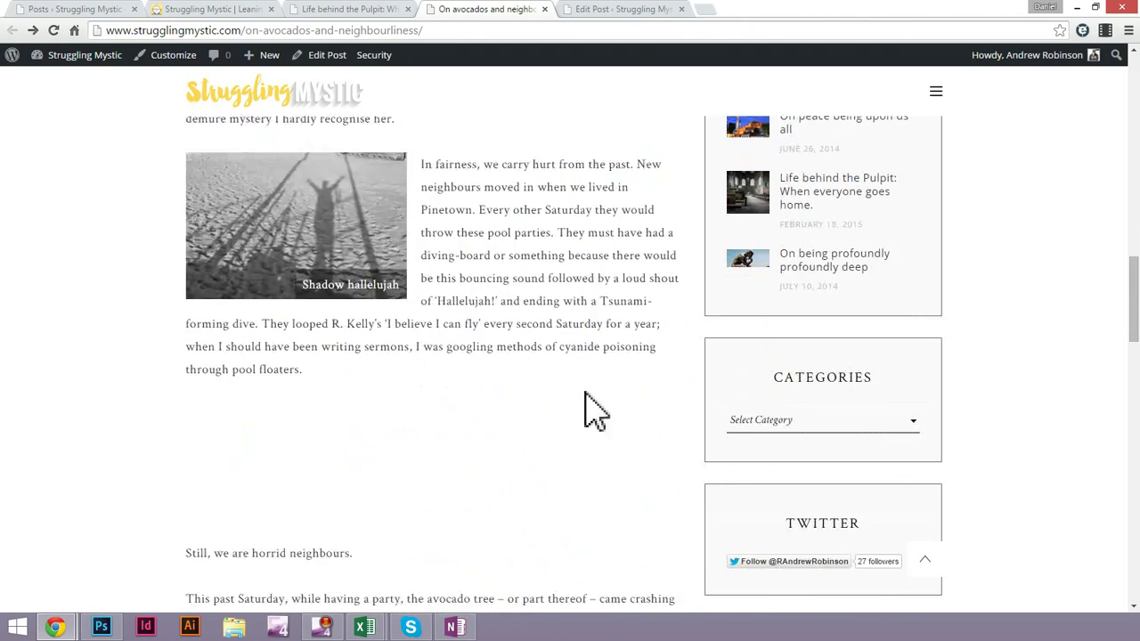
pyautogui.scroll(3, 376, 382)
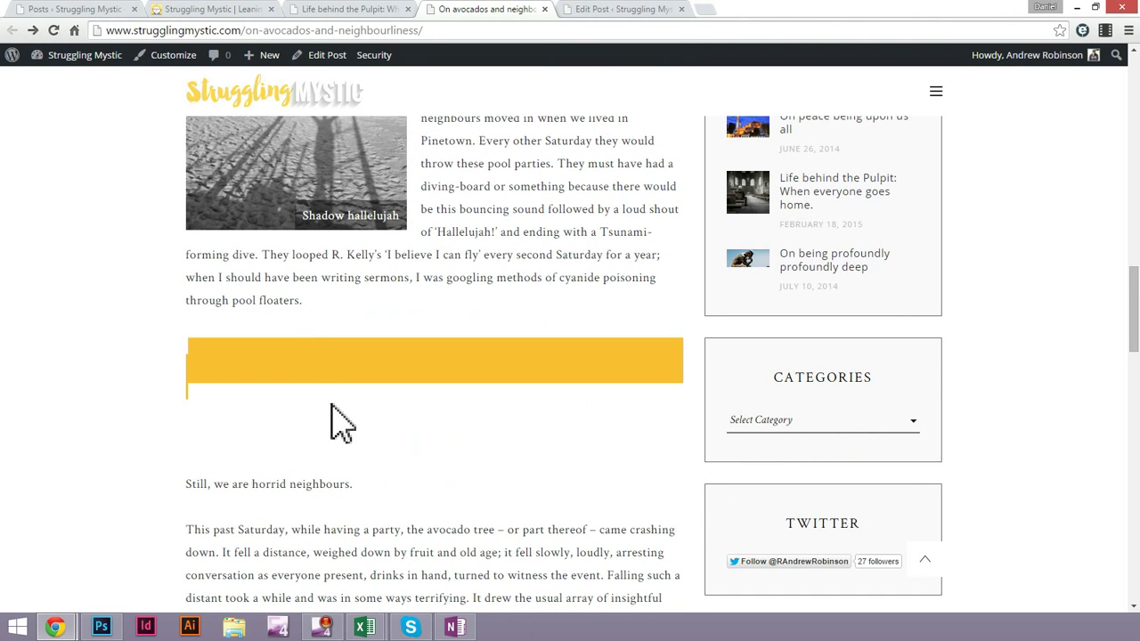
pyautogui.moveTo(293, 437); pyautogui.dragTo(173, 331)
pyautogui.click(339, 402)
pyautogui.scroll(-8, 338, 402)
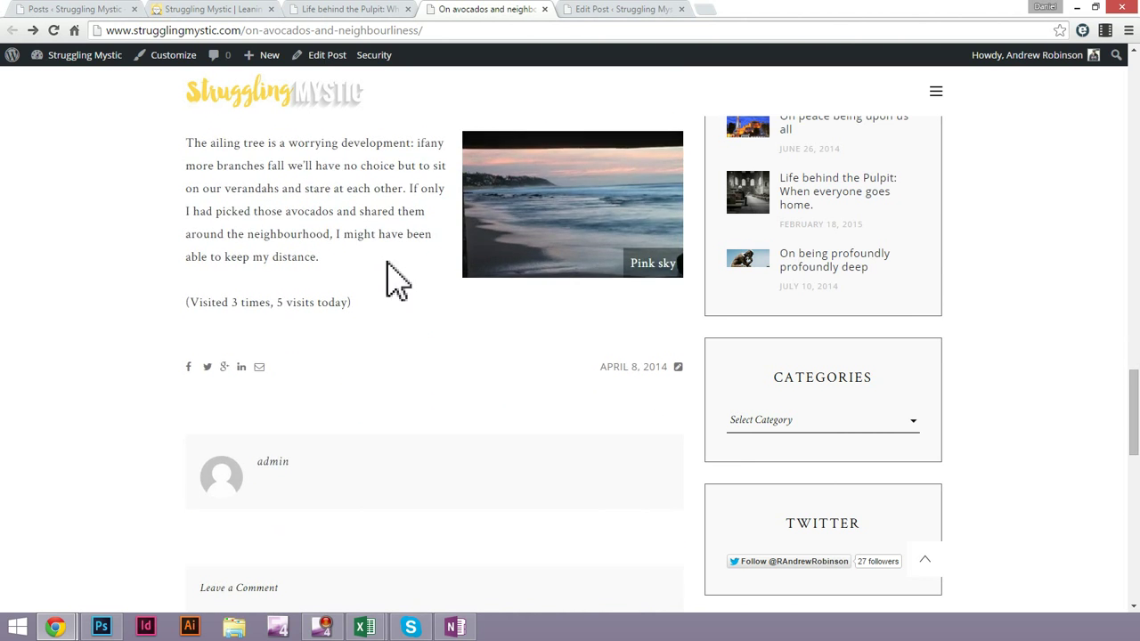
# Delete the blank paragraph above "Still, we are horrid neighbours." in the post editor's visual view
pyautogui.scroll(1, 331, 191)
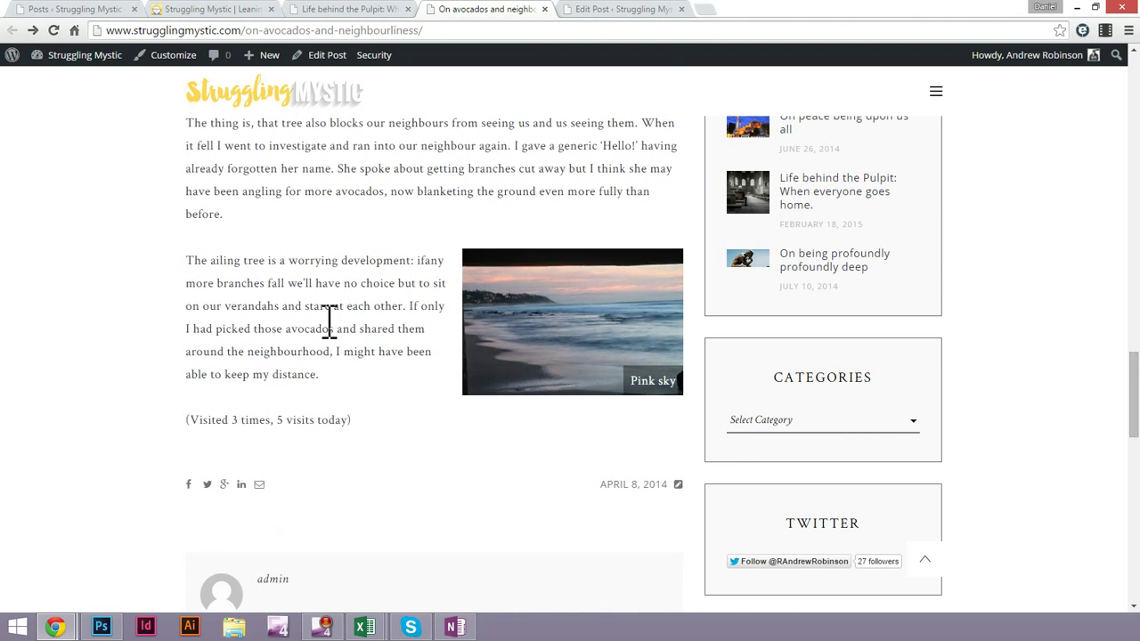
pyautogui.scroll(-1, 329, 321)
pyautogui.scroll(4, 463, 240)
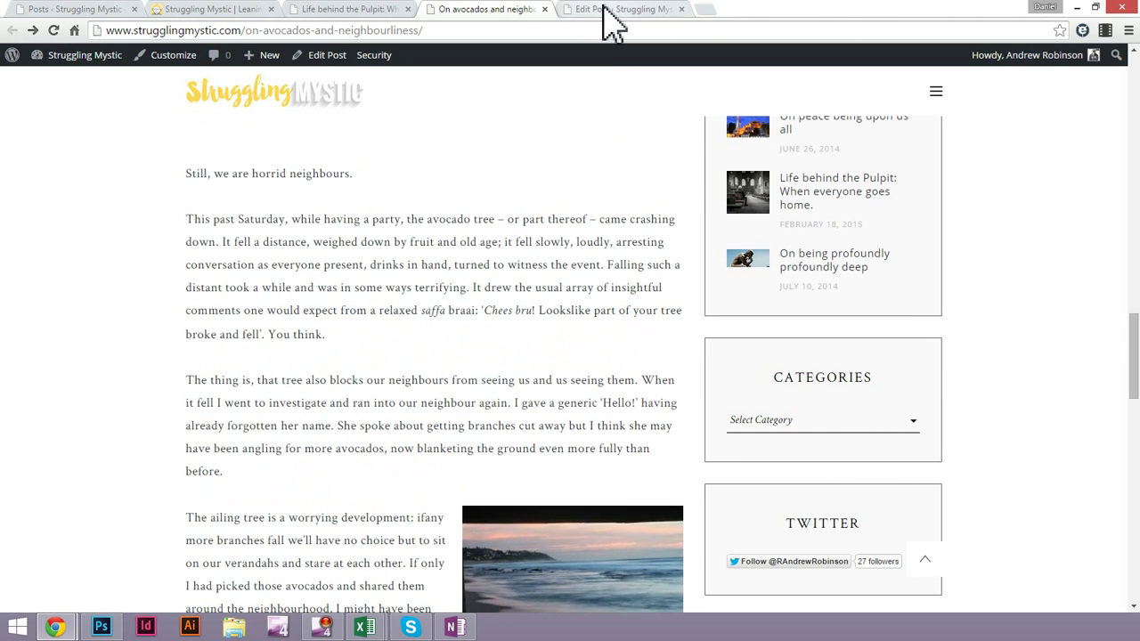
pyautogui.click(606, 9)
pyautogui.scroll(-7, 419, 352)
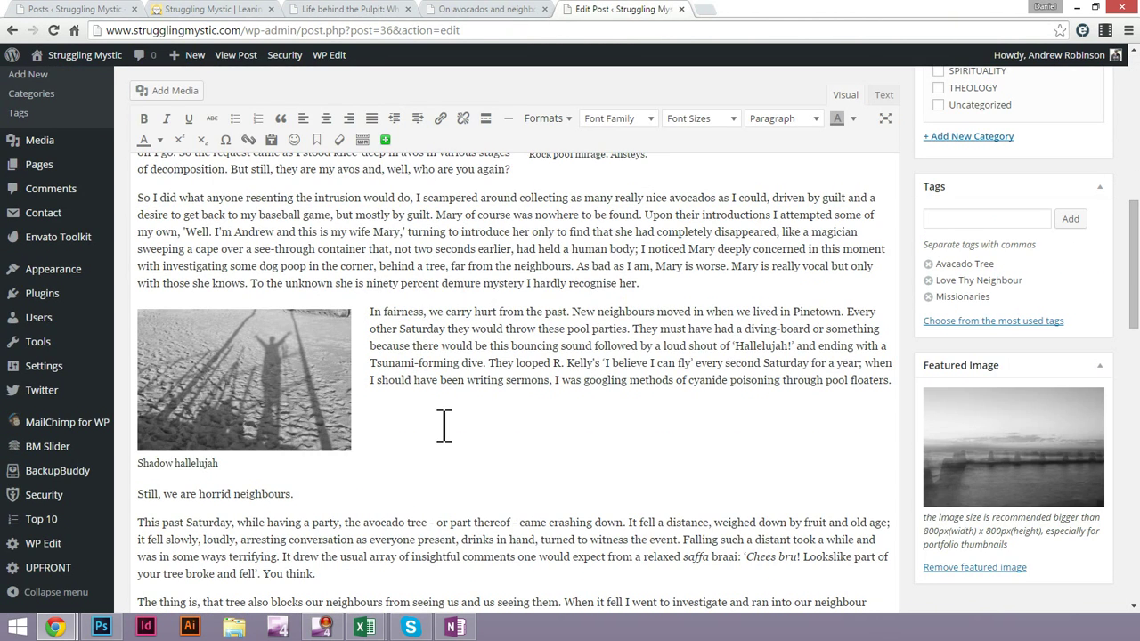
pyautogui.moveTo(468, 446)
pyautogui.mouseDown()
pyautogui.moveTo(481, 488)
pyautogui.moveTo(486, 432)
pyautogui.moveTo(481, 462)
pyautogui.mouseUp()
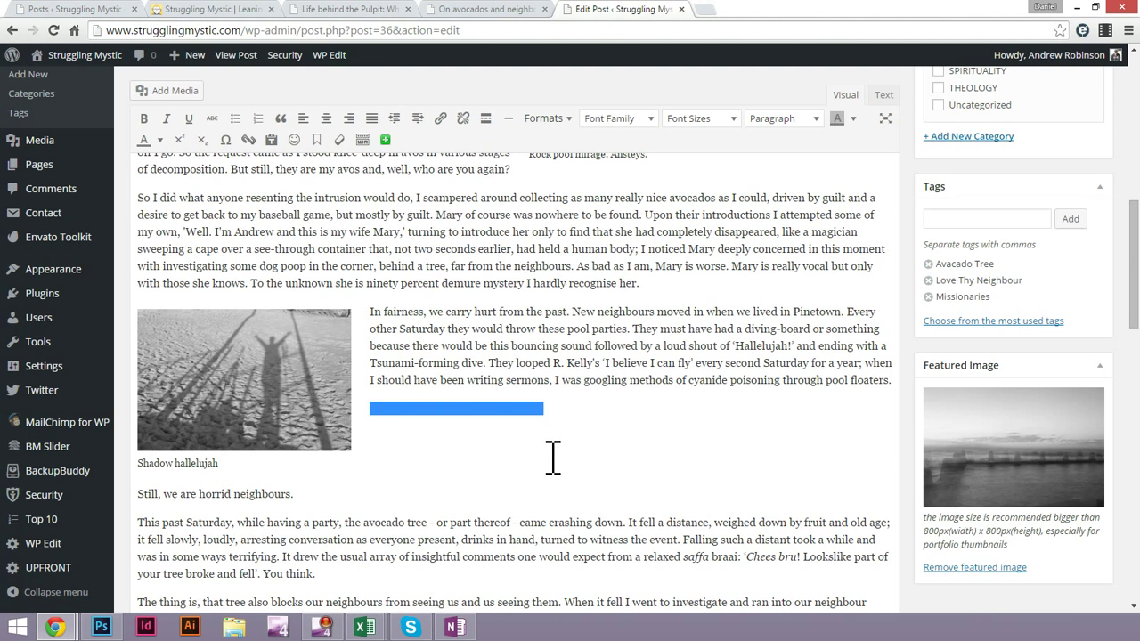
pyautogui.press('BackSpace')
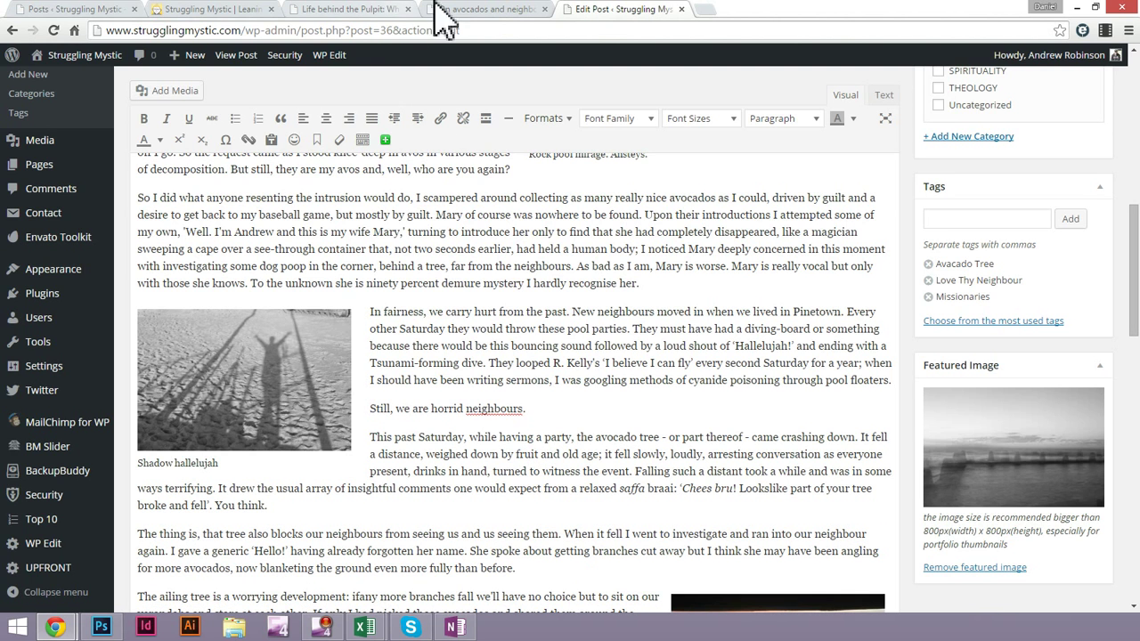
# Compare the spacing around "Still, we are horrid neighbours." on the published page with the same passage in the editor
pyautogui.click(480, 11)
pyautogui.scroll(4, 380, 382)
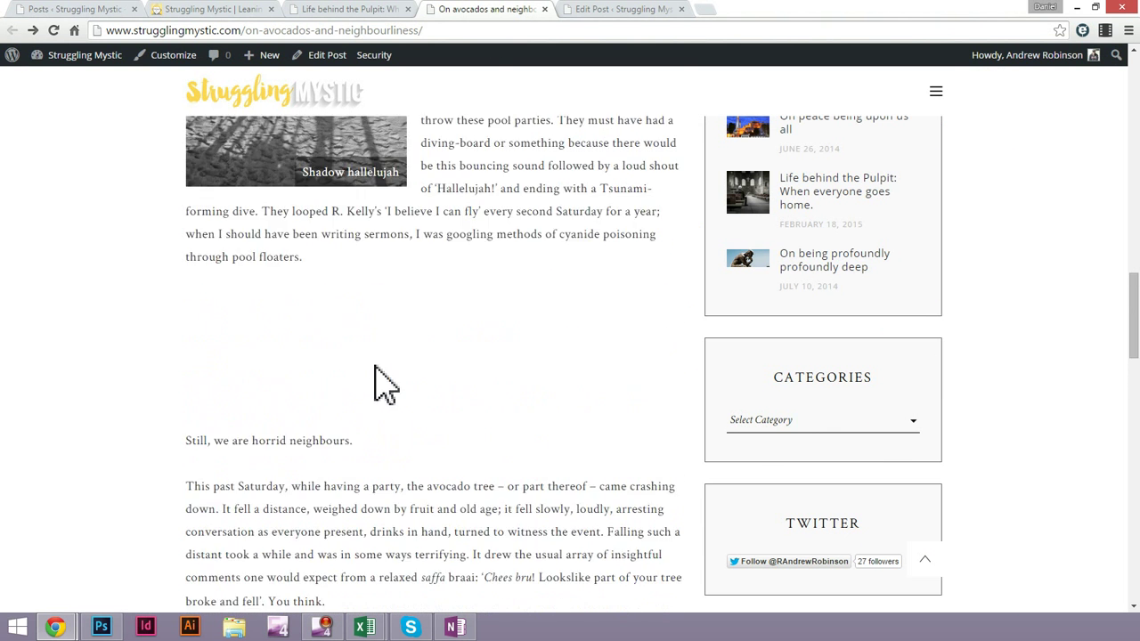
pyautogui.click(592, 10)
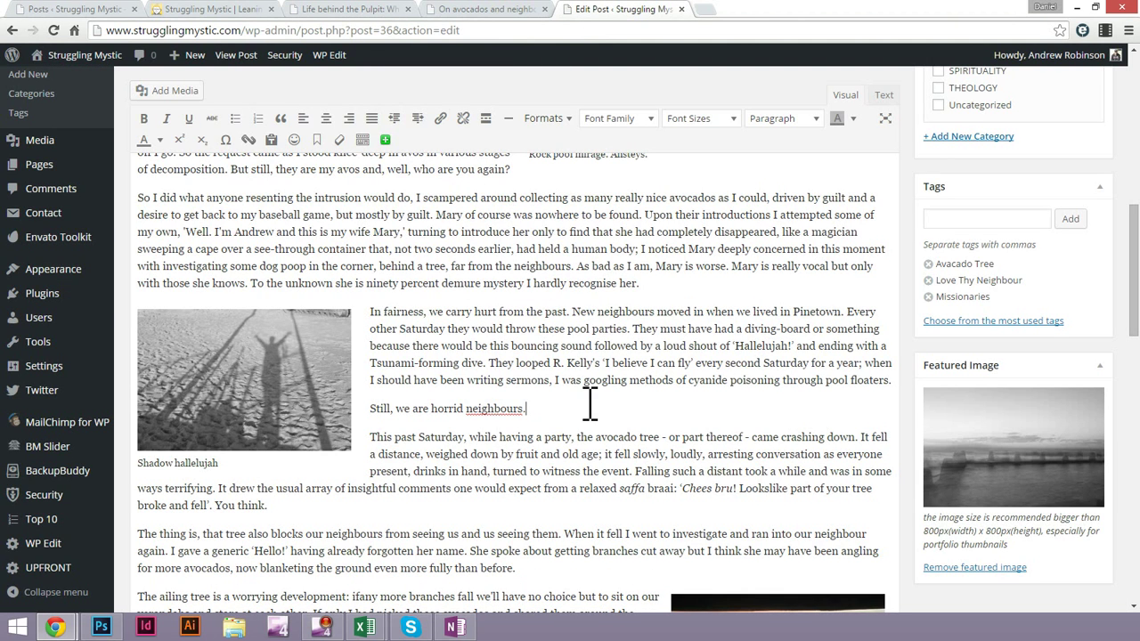
pyautogui.click(446, 393)
pyautogui.scroll(-2, 608, 397)
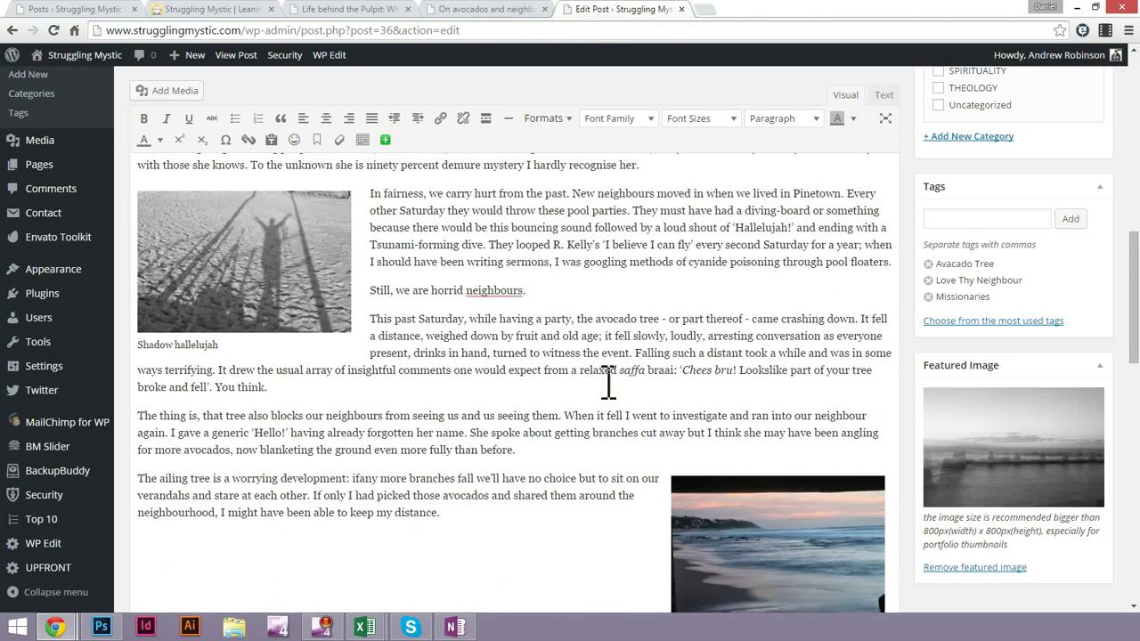
pyautogui.click(506, 9)
pyautogui.scroll(-8, 551, 361)
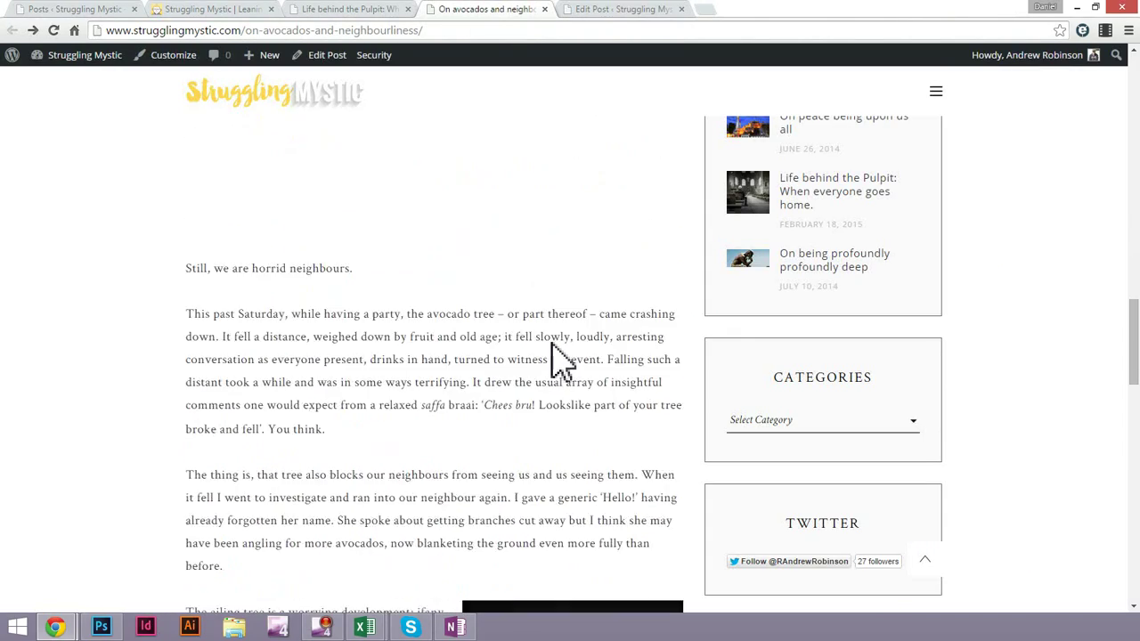
pyautogui.click(667, 8)
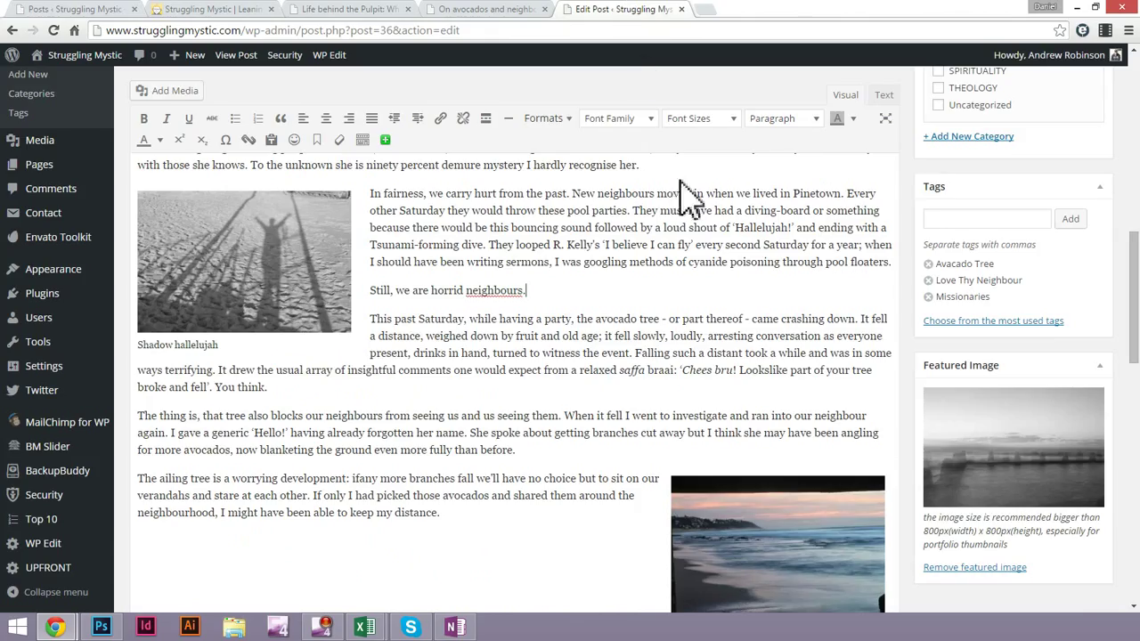
# In the post's text view, remove the "&nbsp;" line and its extra line breaks above "Still, we are horrid neighbours."
pyautogui.scroll(8, 699, 249)
pyautogui.click(887, 233)
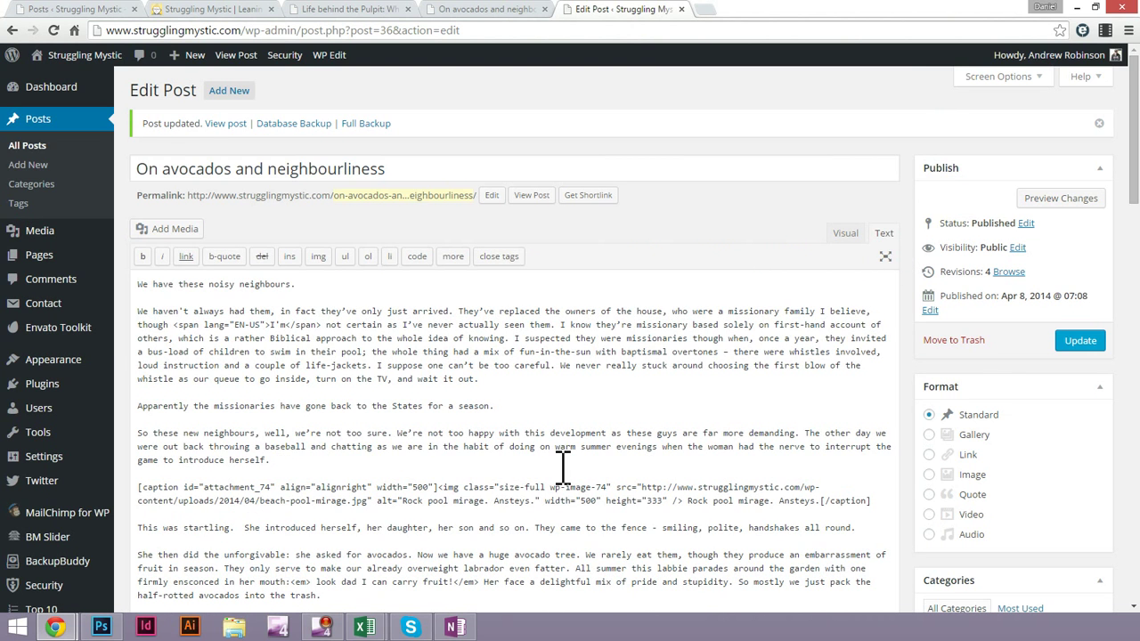
pyautogui.scroll(-4, 410, 419)
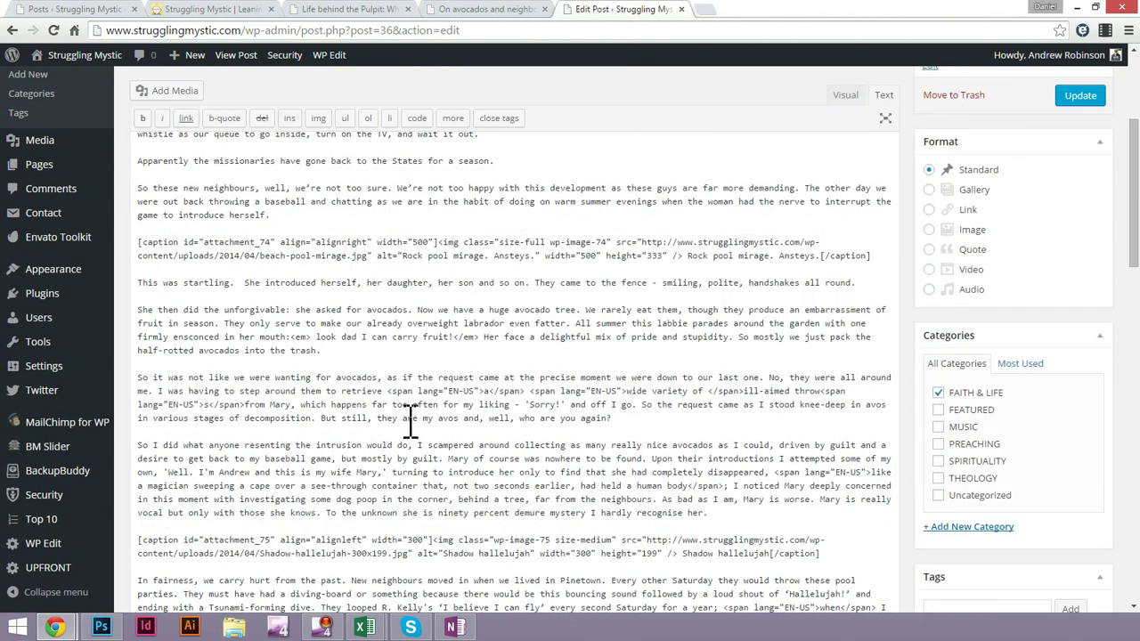
pyautogui.scroll(-2, 407, 422)
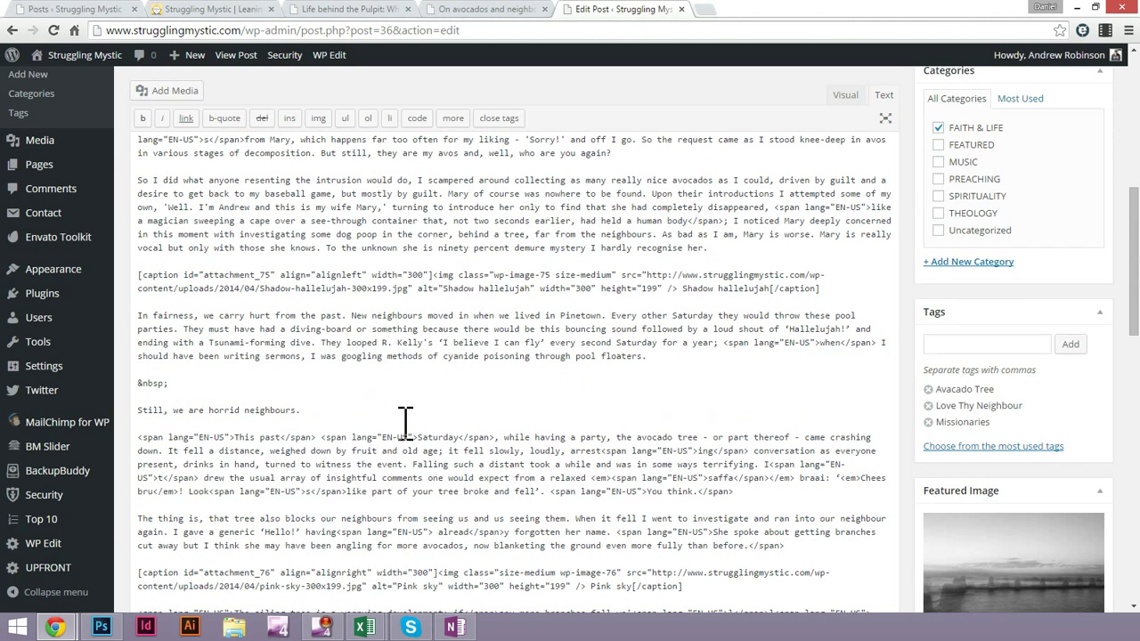
pyautogui.tripleClick(218, 385)
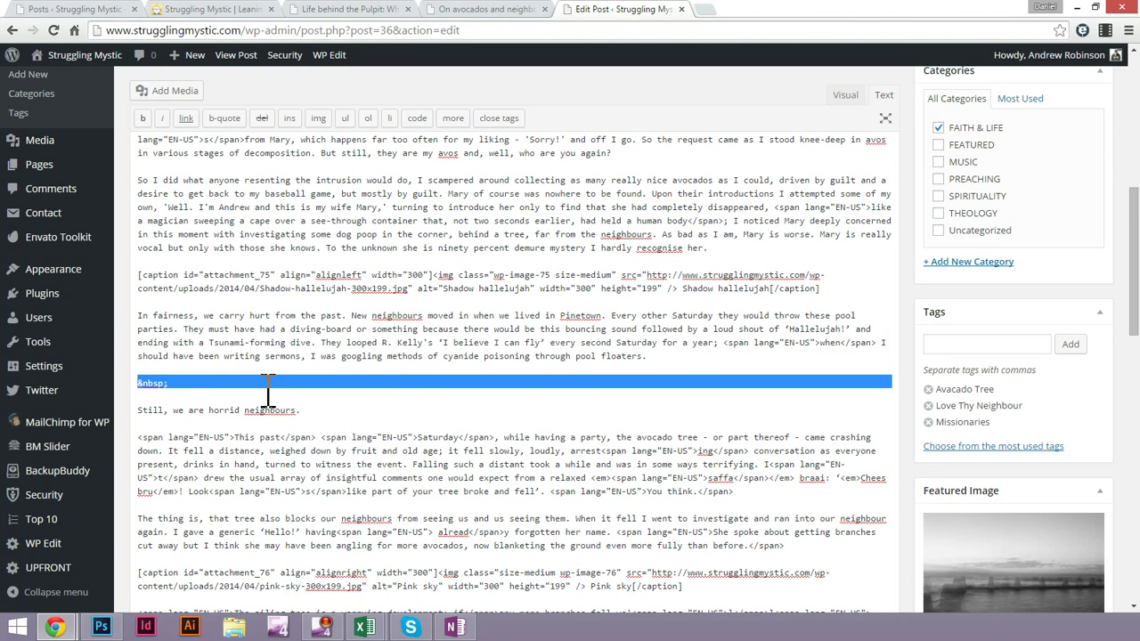
pyautogui.click(167, 384)
pyautogui.moveTo(138, 384); pyautogui.dragTo(177, 385)
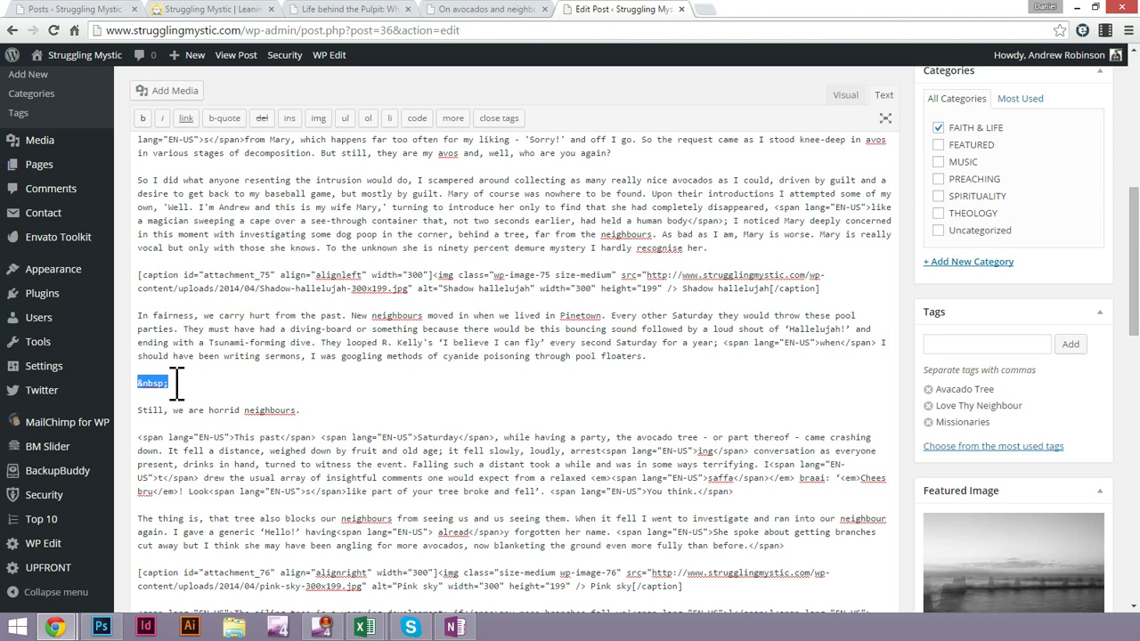
pyautogui.press('BackSpace')
pyautogui.press('BackSpace')
pyautogui.press('BackSpace')
# Return the post to the visual view and update it
pyautogui.scroll(-5, 276, 412)
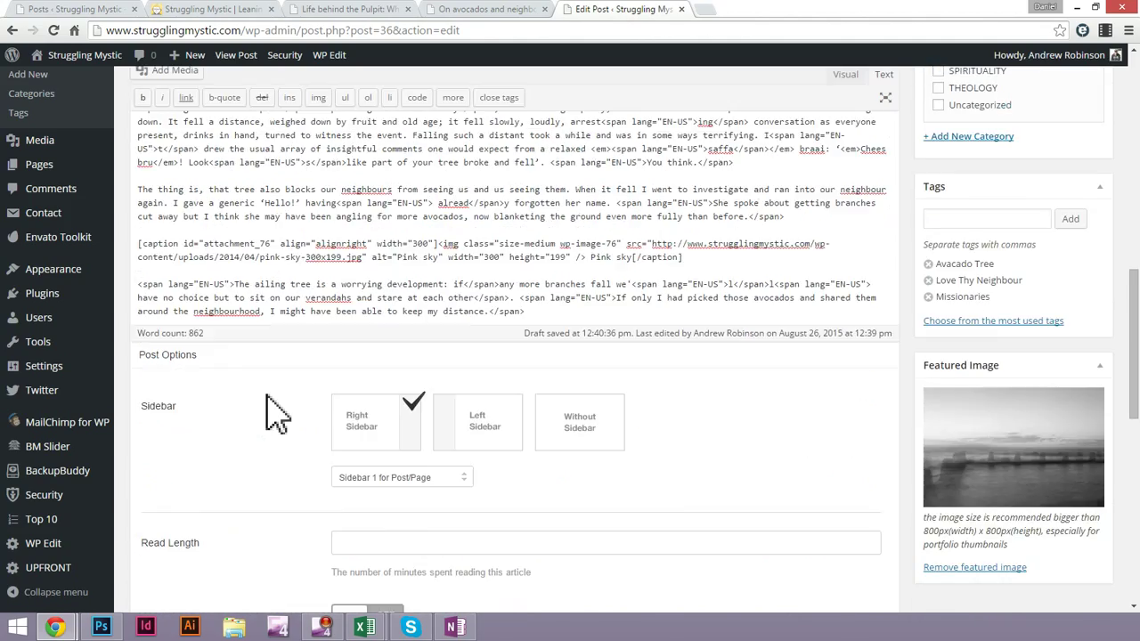
pyautogui.scroll(5, 276, 411)
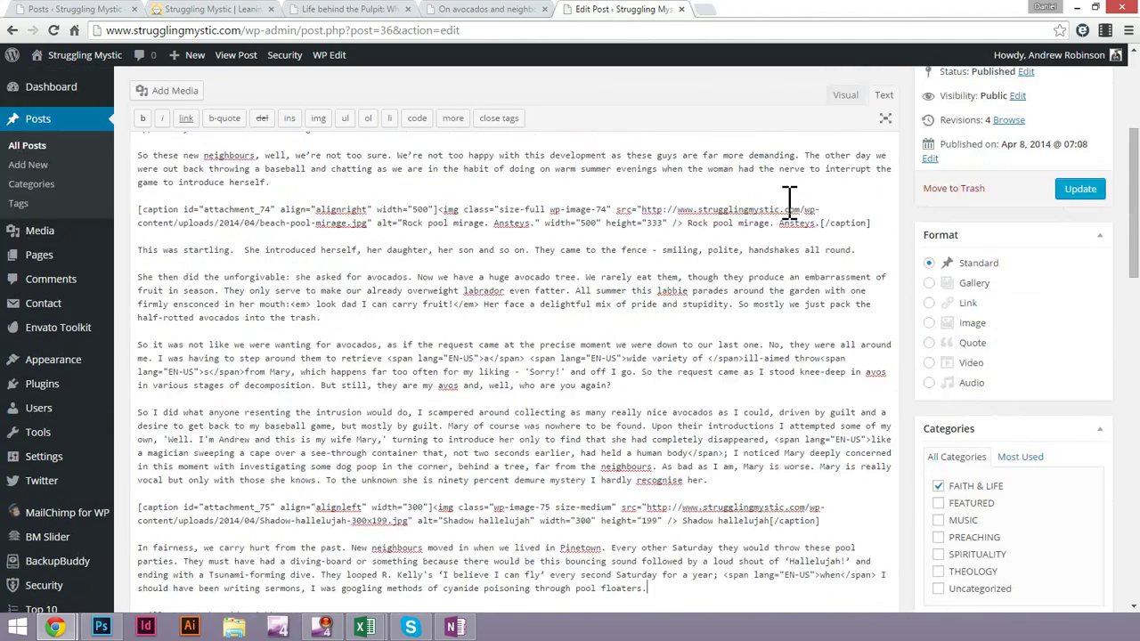
pyautogui.scroll(3, 790, 200)
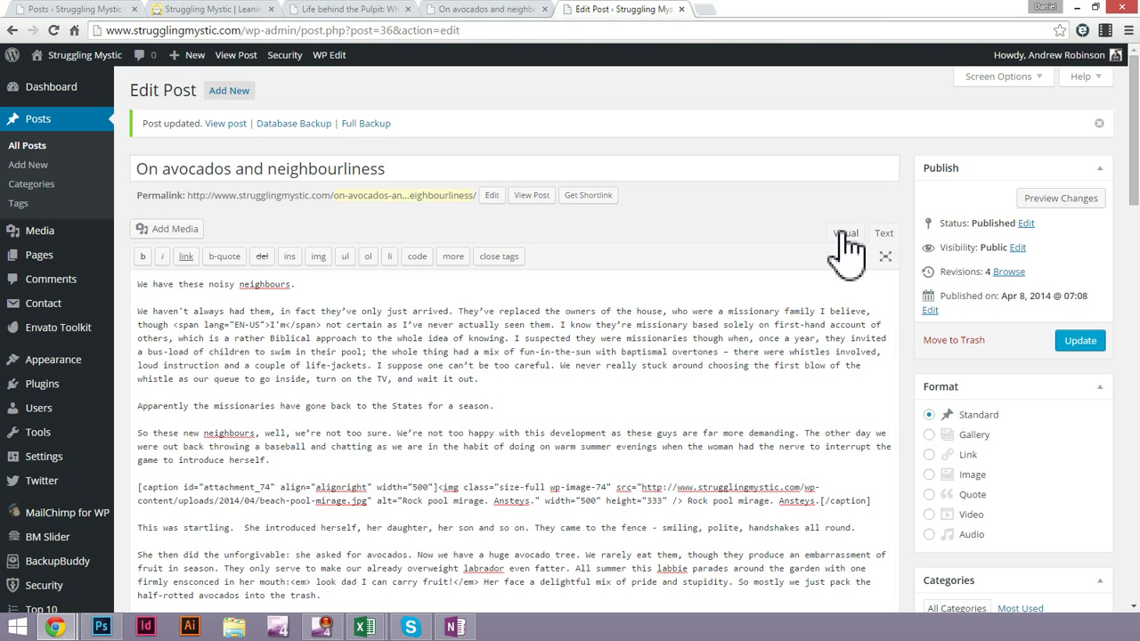
pyautogui.click(843, 234)
pyautogui.click(1081, 343)
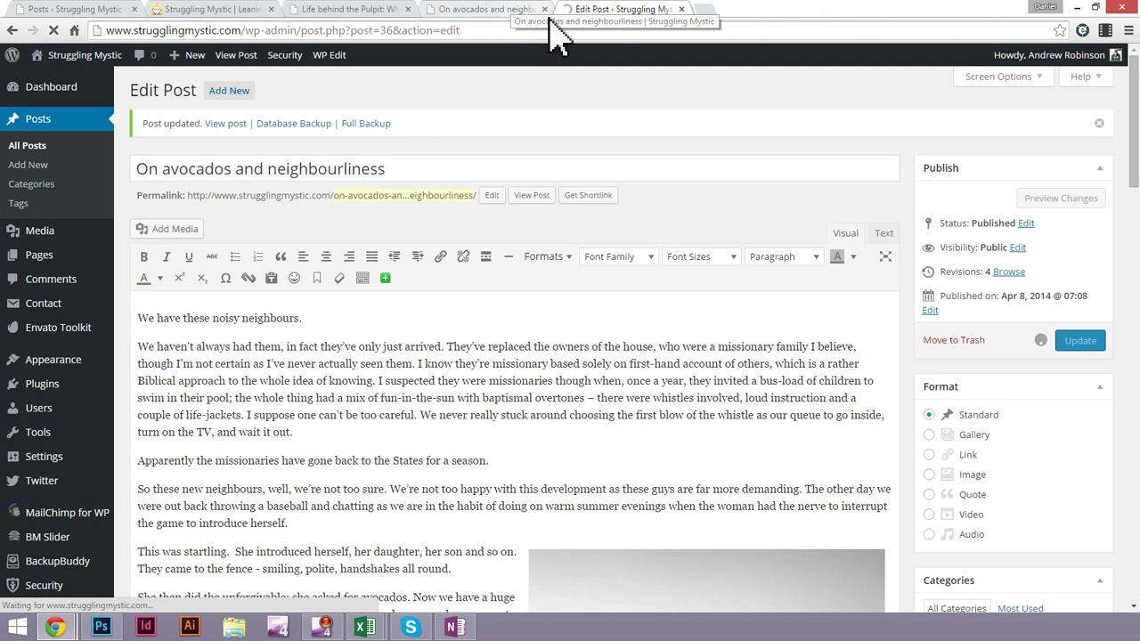
# Reload the published post and check the spacing between the Shadow hallelujah paragraph and "Still, we are horrid neighbours."
pyautogui.click(486, 11)
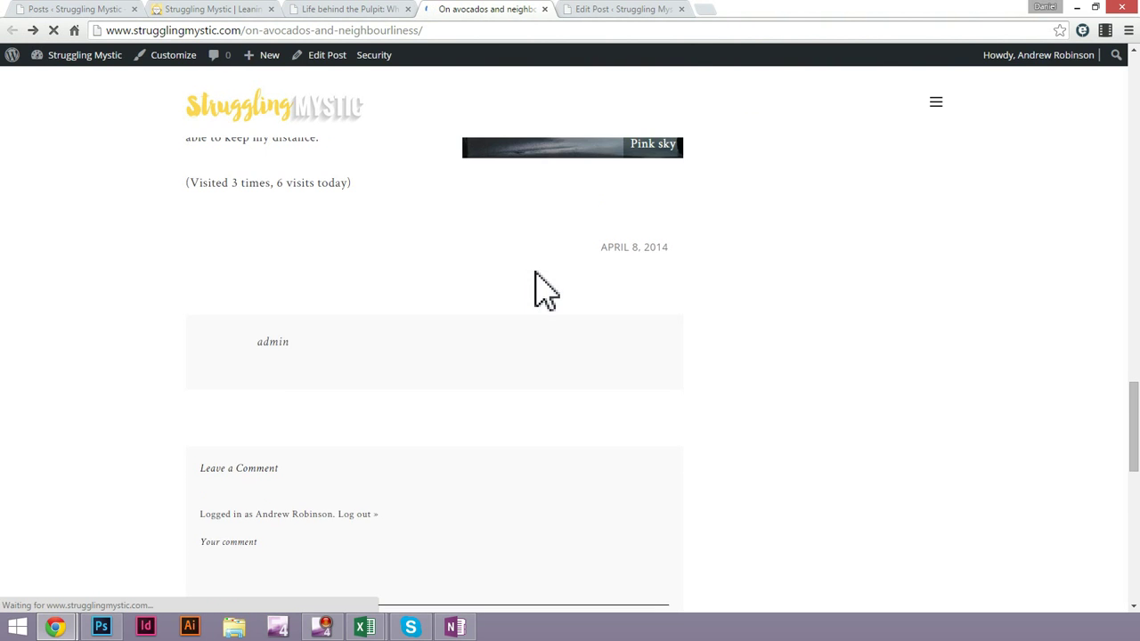
pyautogui.scroll(7, 535, 289)
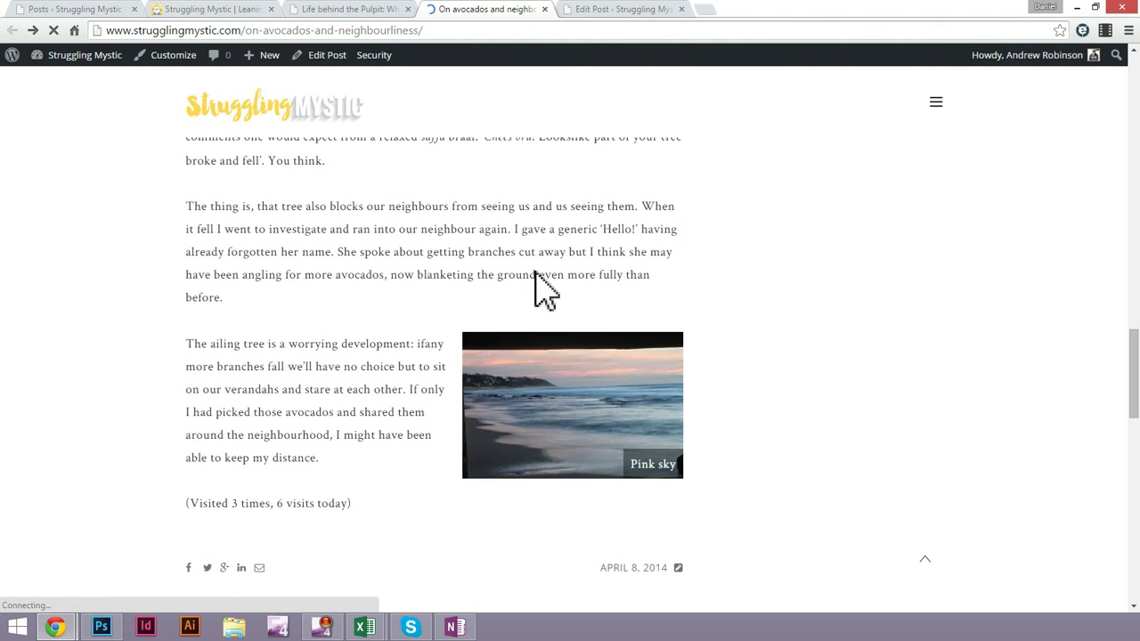
pyautogui.scroll(1, 539, 272)
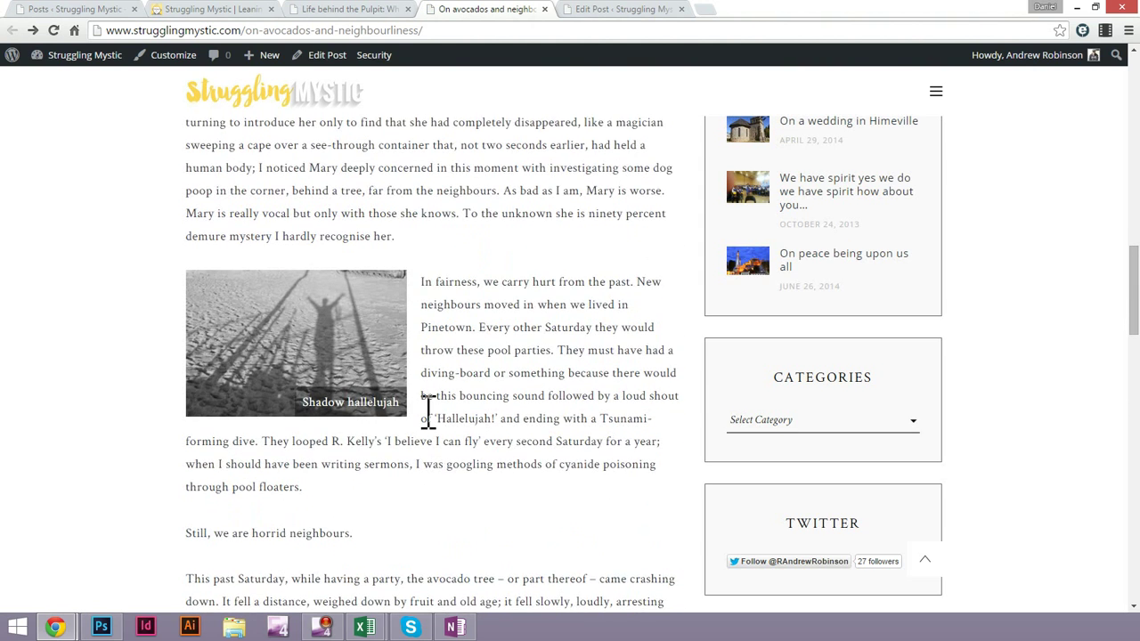
pyautogui.scroll(-1, 325, 436)
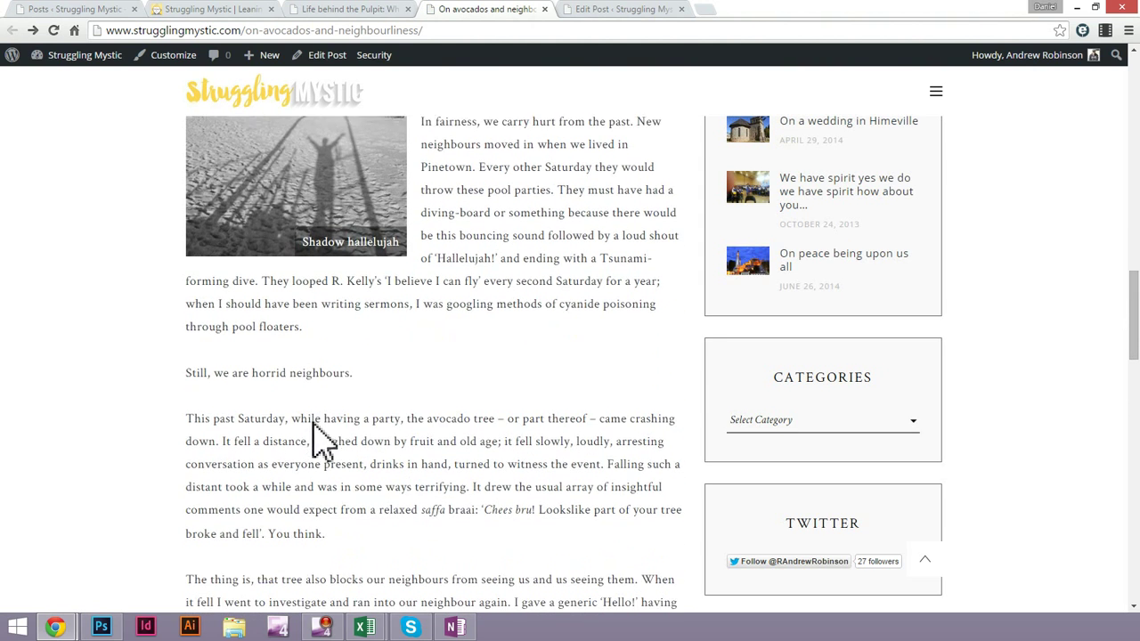
# Review the rest of the published post, from the Pink sky section and comment form back up to the title
pyautogui.scroll(-8, 433, 321)
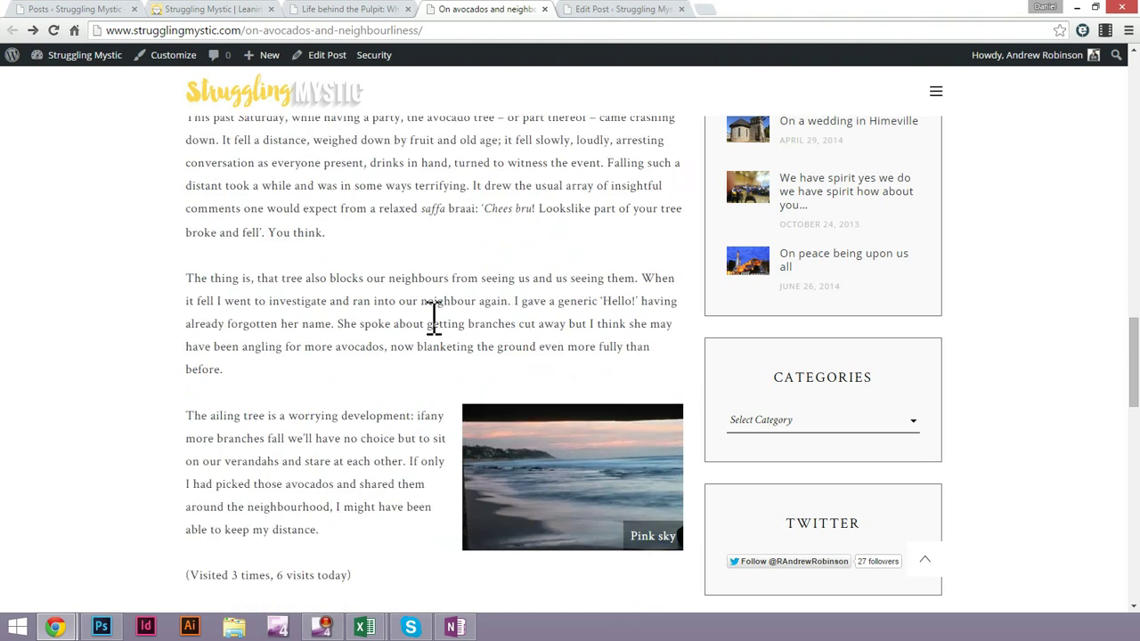
pyautogui.scroll(-4, 348, 387)
pyautogui.scroll(4, 348, 387)
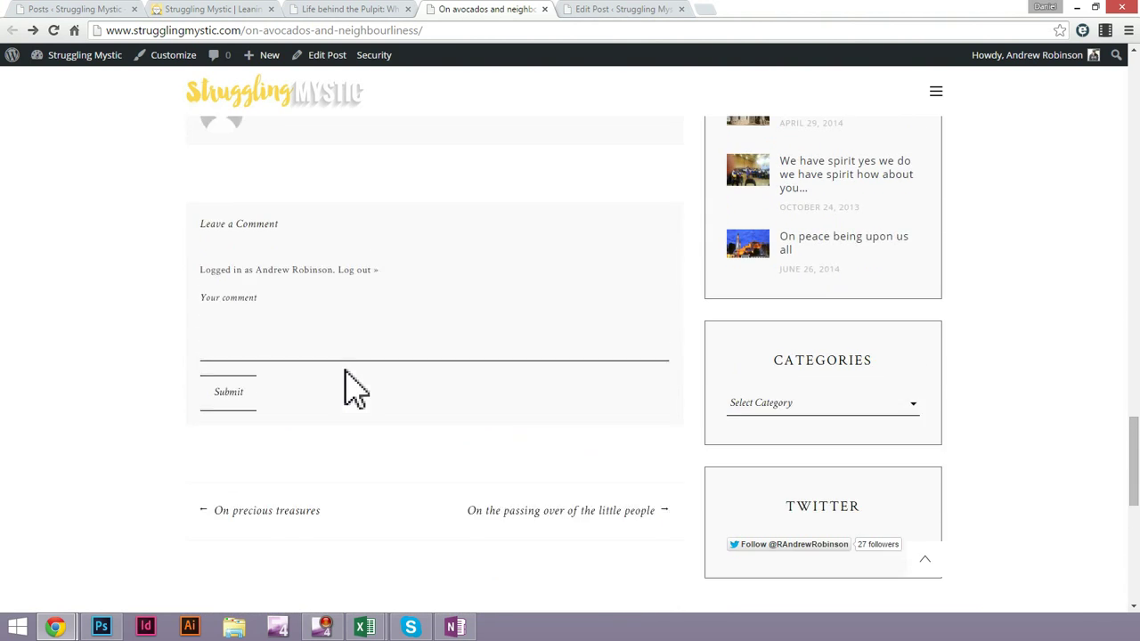
pyautogui.scroll(12, 659, 414)
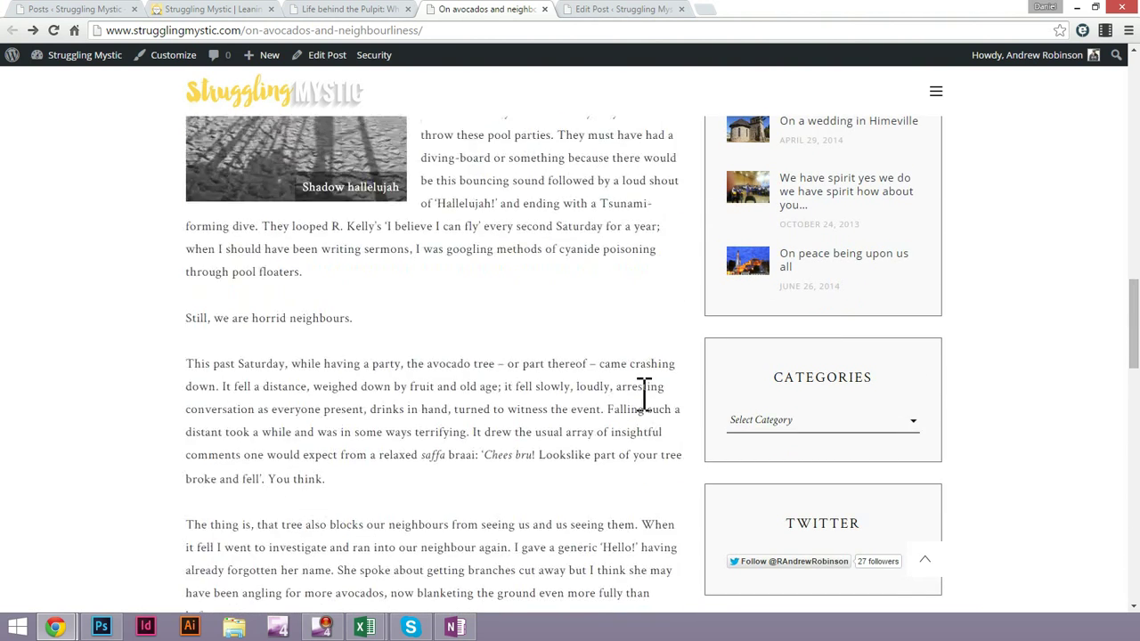
pyautogui.scroll(15, 700, 415)
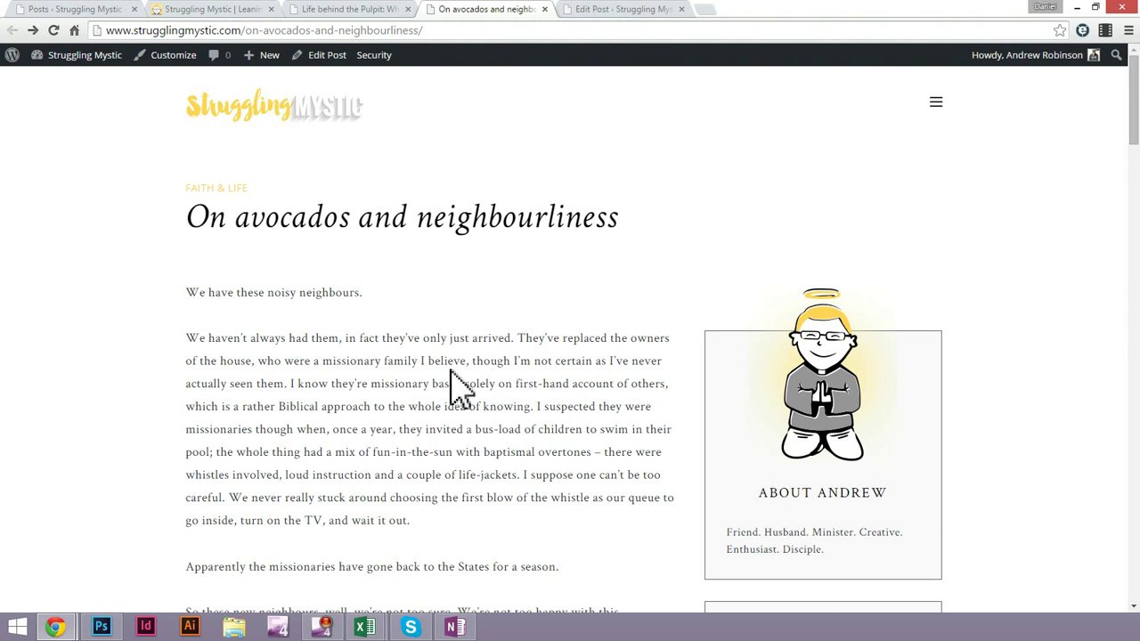
pyautogui.scroll(-1, 525, 414)
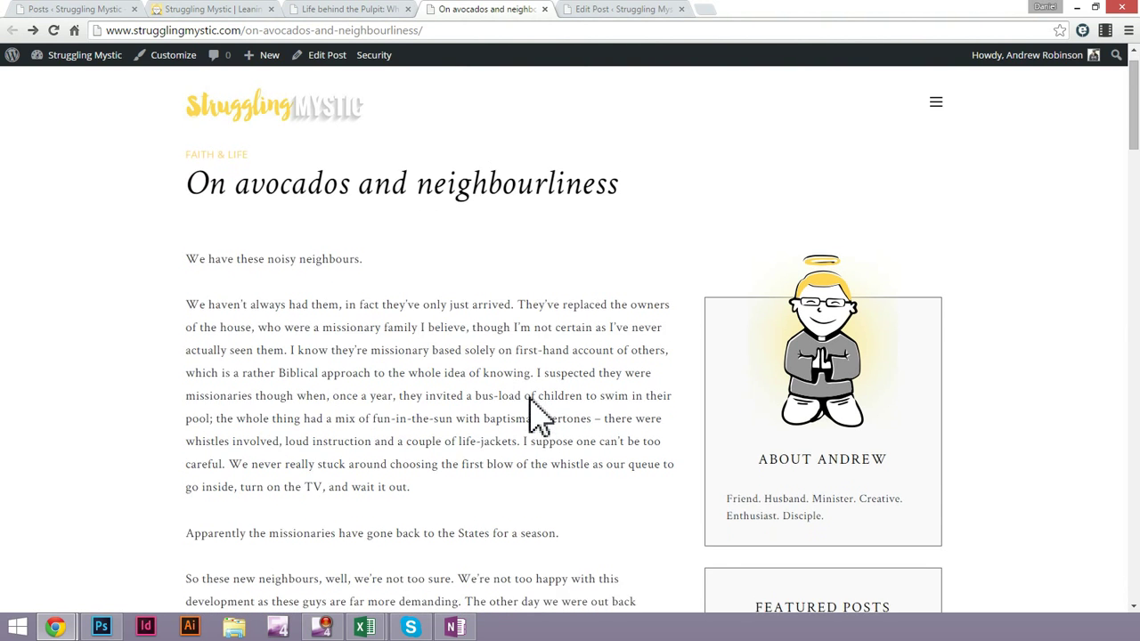
pyautogui.scroll(1, 534, 412)
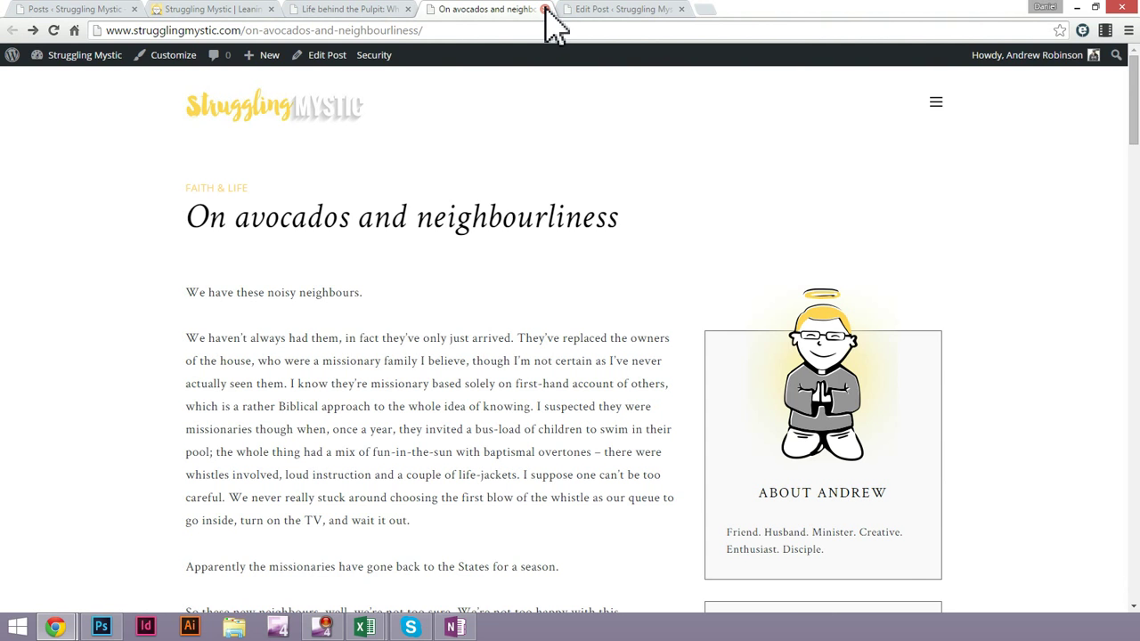
# Close the published avocado post and its editor, and return to the Posts list
pyautogui.click(545, 9)
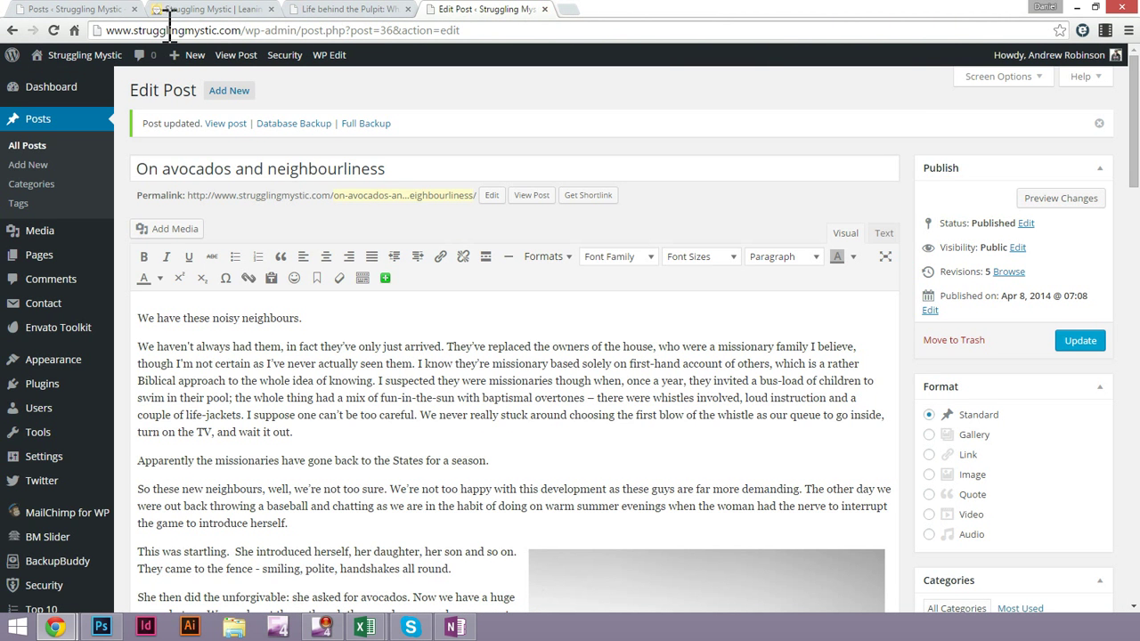
pyautogui.hotkey('ctrl', 'w')
pyautogui.click(98, 10)
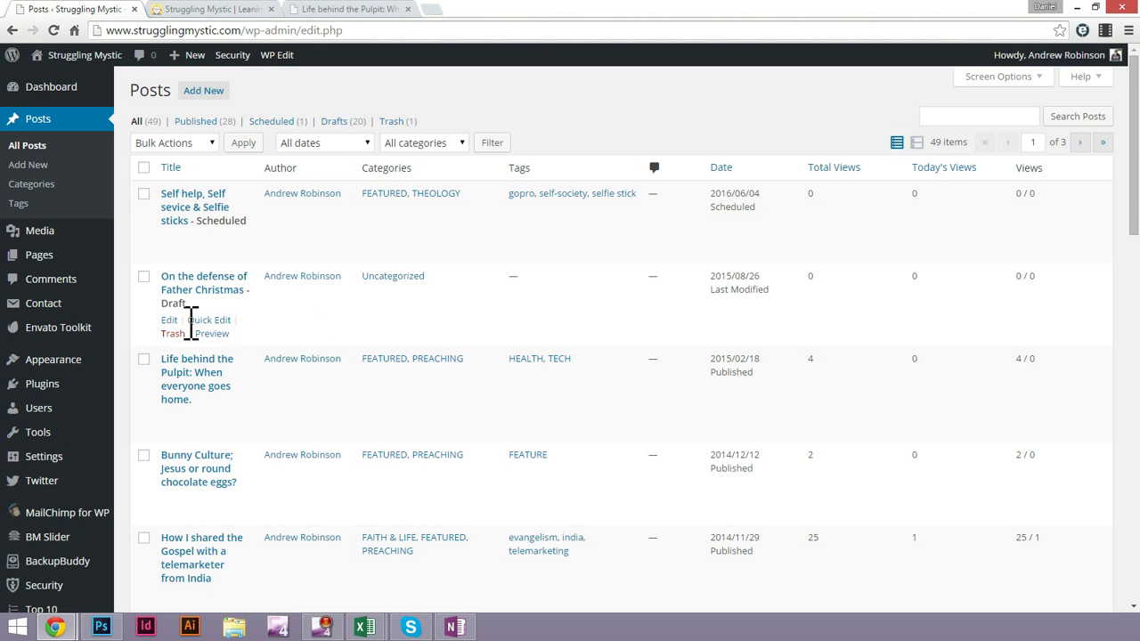
# Look through the Posts list down to its oldest entries on the first page
pyautogui.scroll(-7, 191, 323)
pyautogui.scroll(-3, 189, 337)
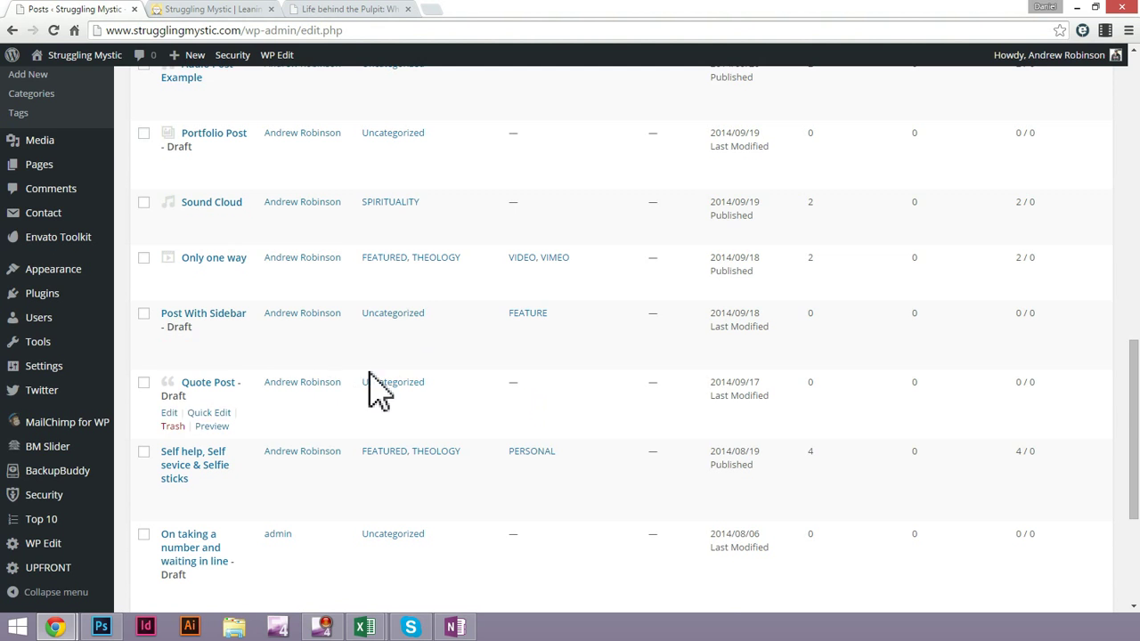
pyautogui.scroll(-3, 293, 370)
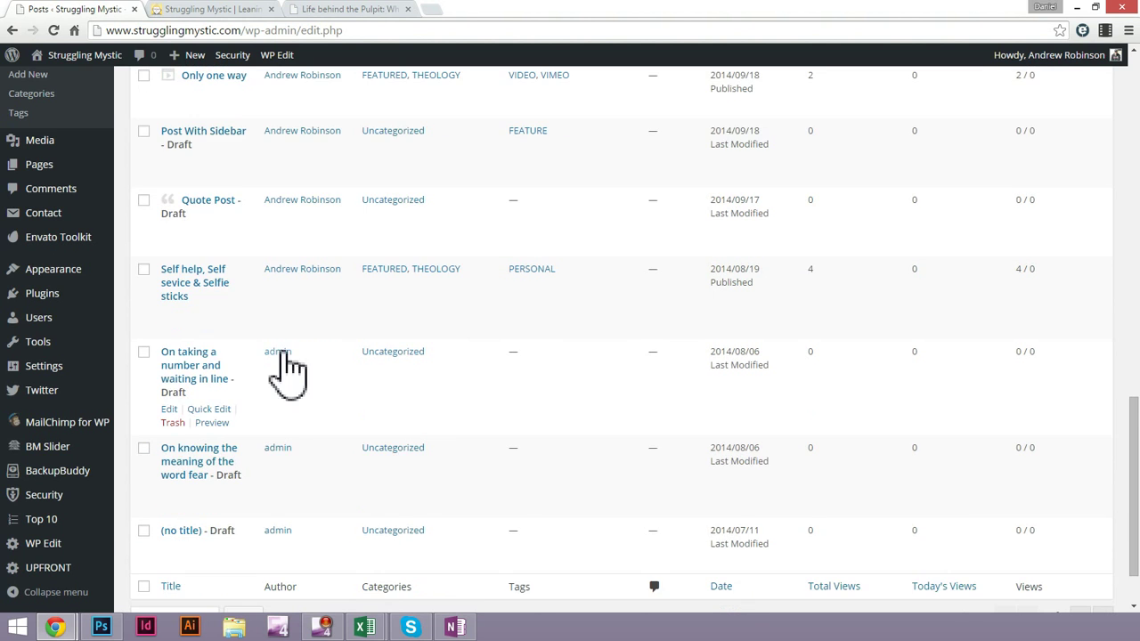
pyautogui.click(1081, 542)
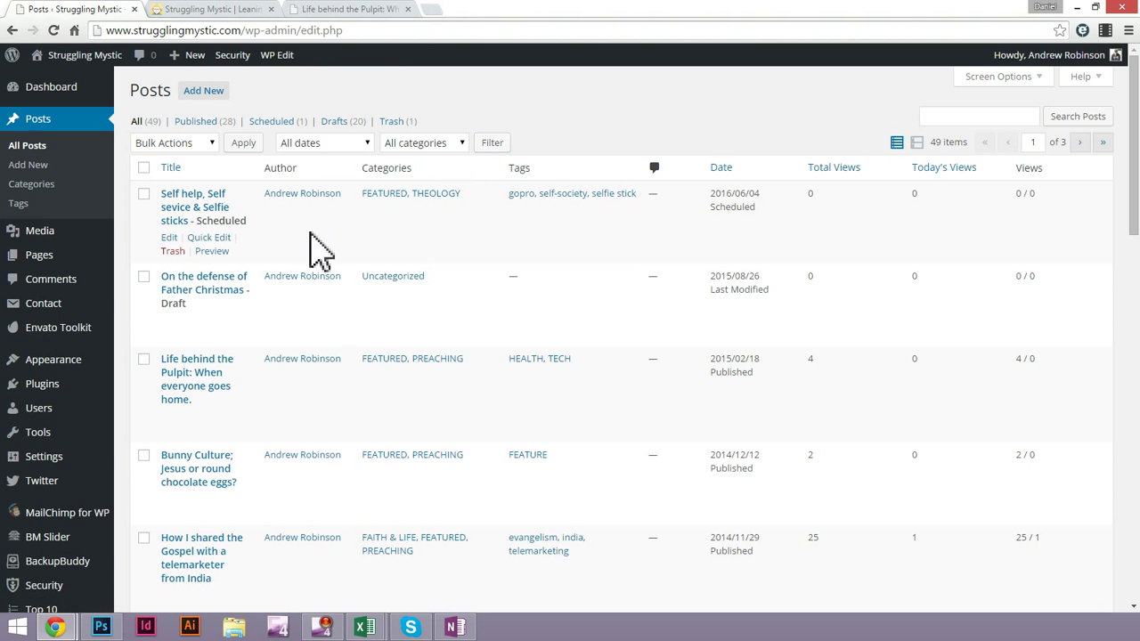
# Trash the scheduled Self help post, Life behind the Pulpit, Bunny Culture, the telemarketer post, My Judas moments and Washed by the blood of Jesus
pyautogui.click(148, 195)
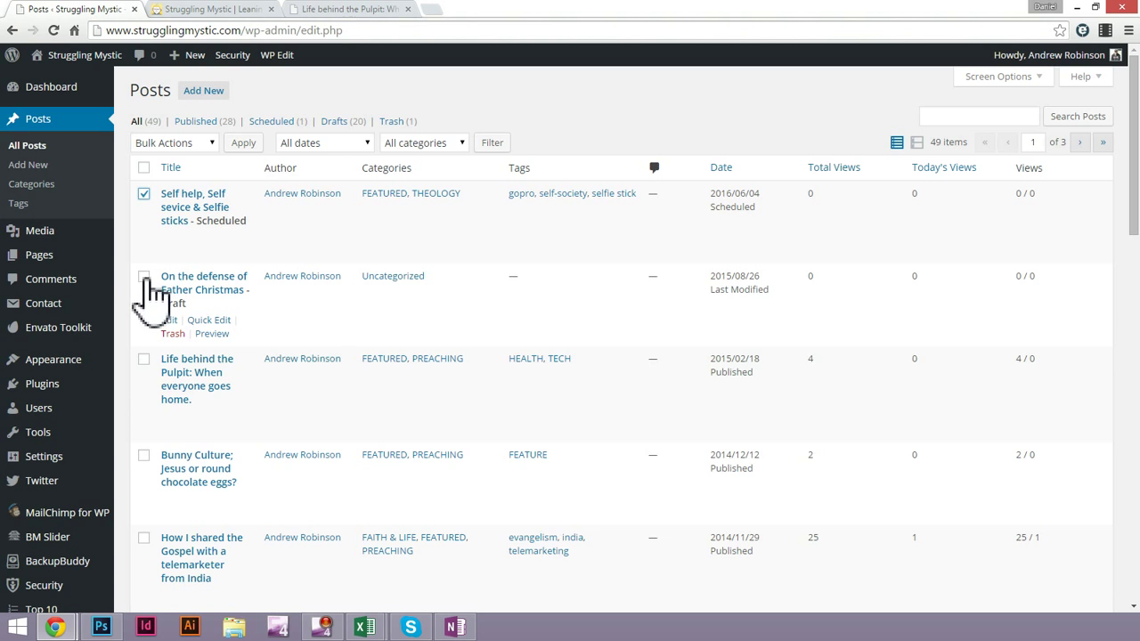
pyautogui.click(143, 359)
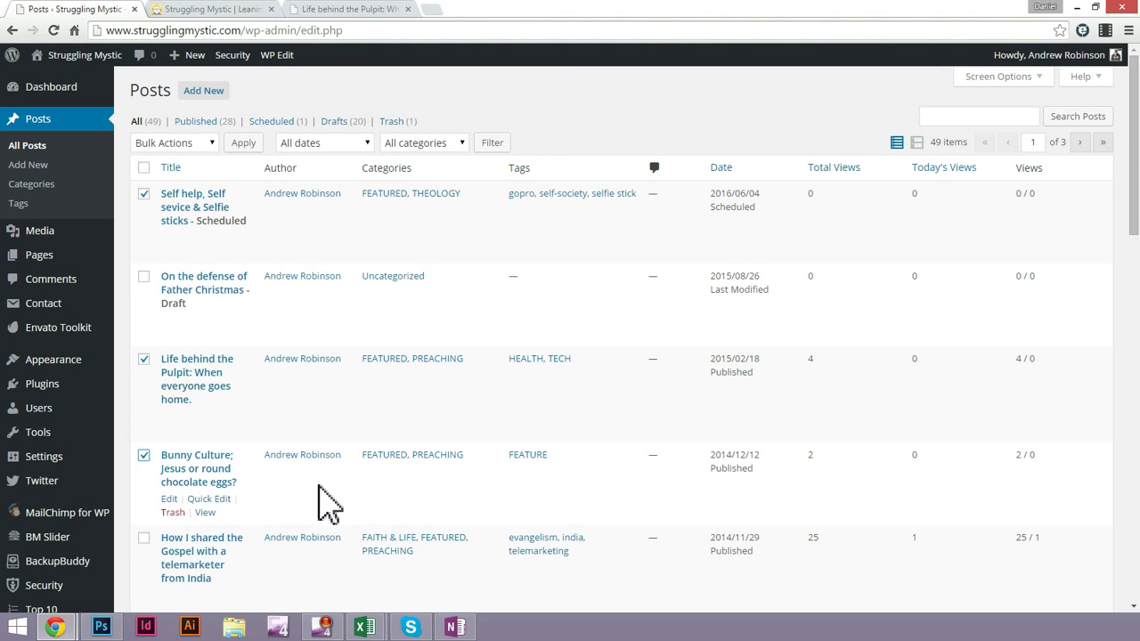
pyautogui.scroll(-2, 222, 472)
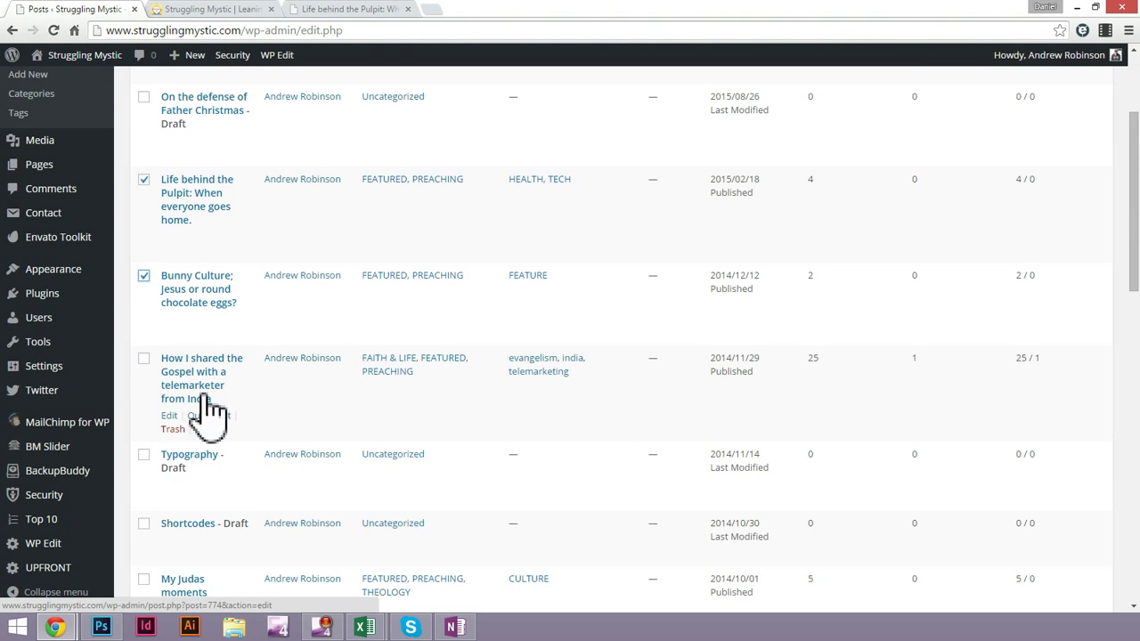
pyautogui.click(144, 358)
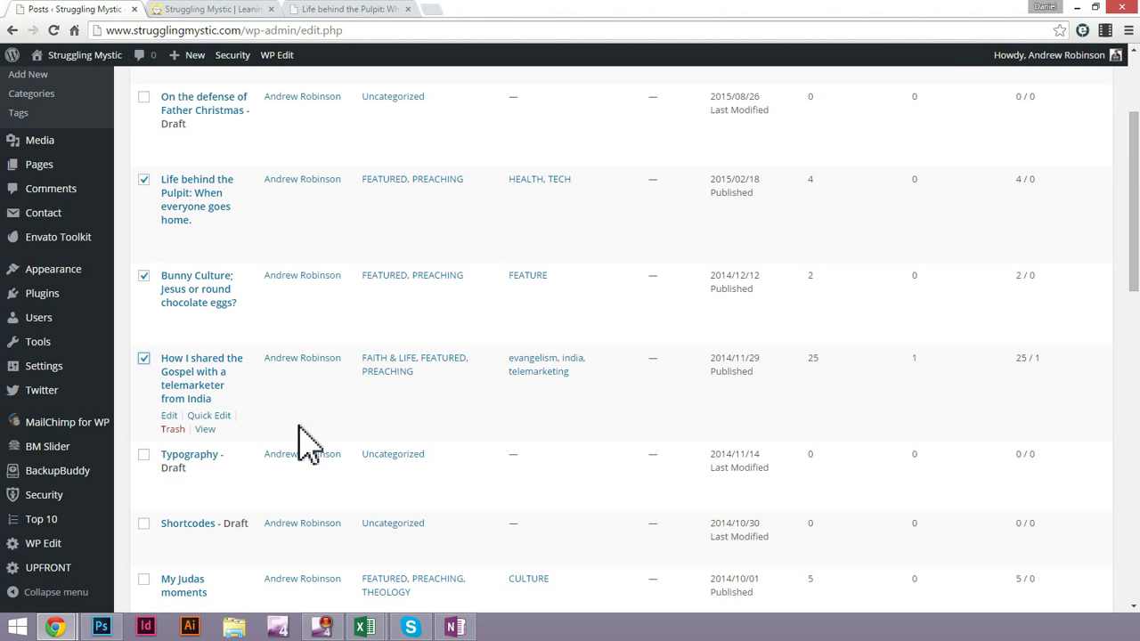
pyautogui.scroll(-1, 303, 441)
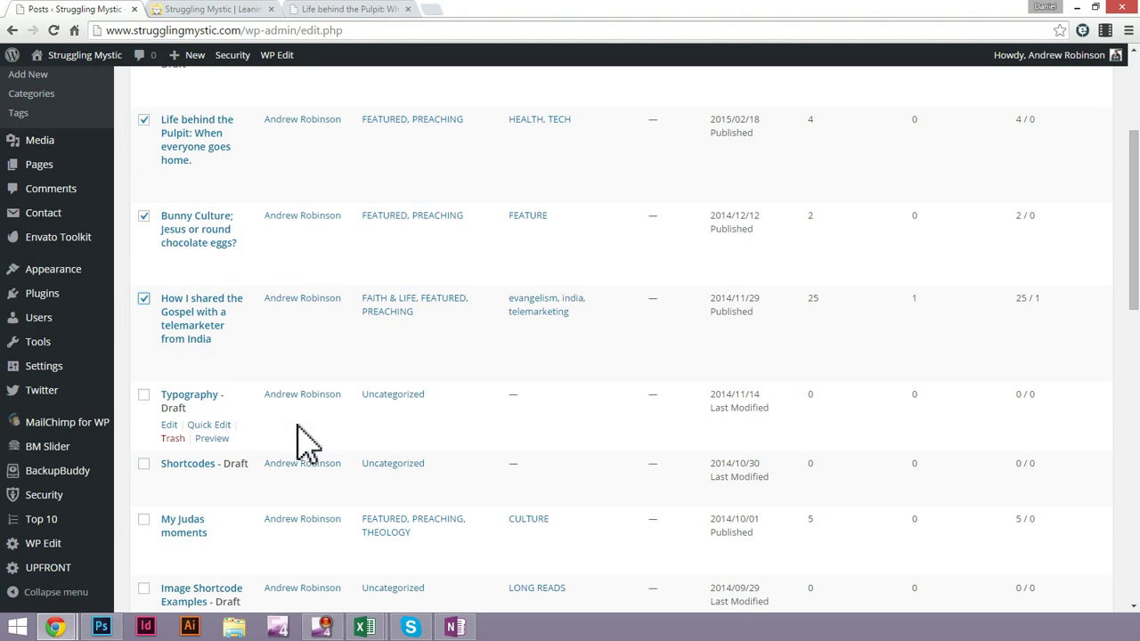
pyautogui.click(144, 519)
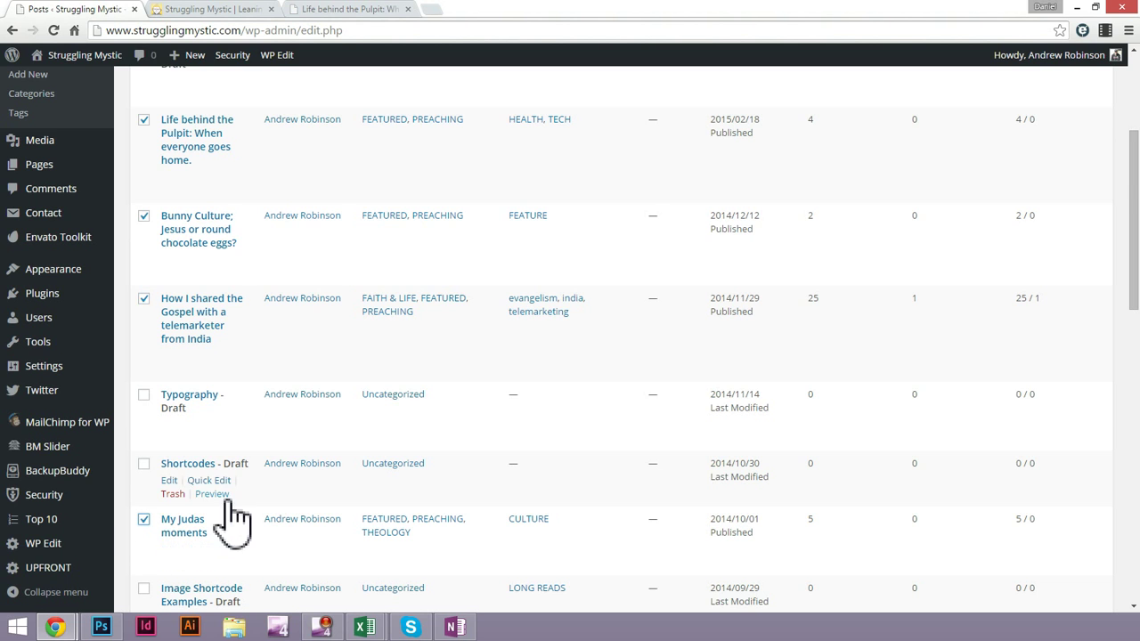
pyautogui.scroll(-3, 235, 521)
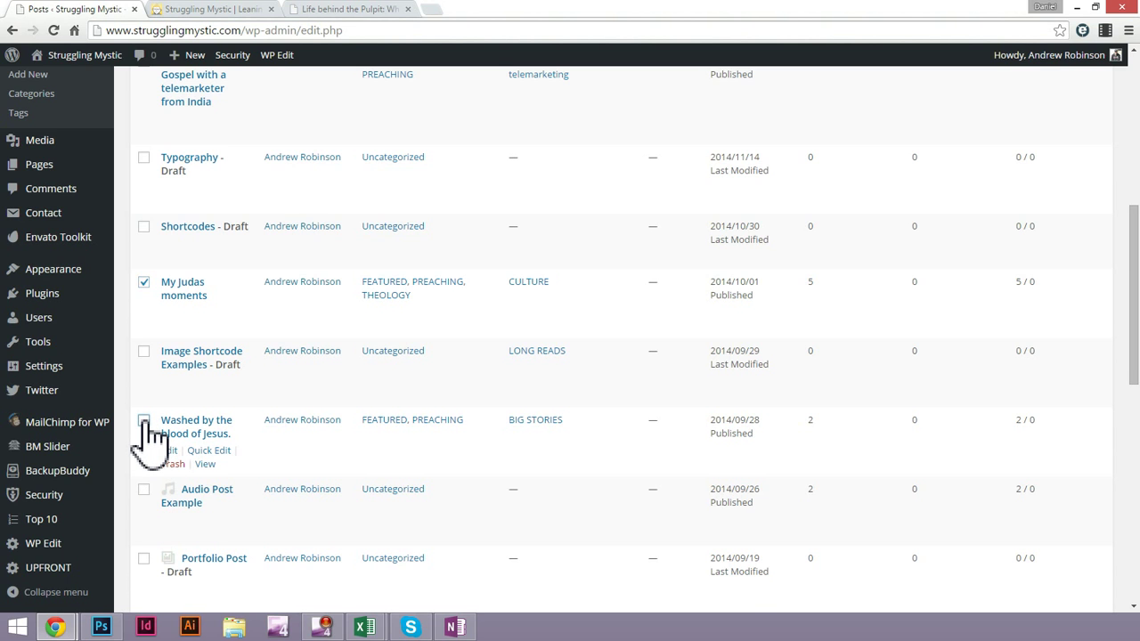
pyautogui.scroll(6, 391, 436)
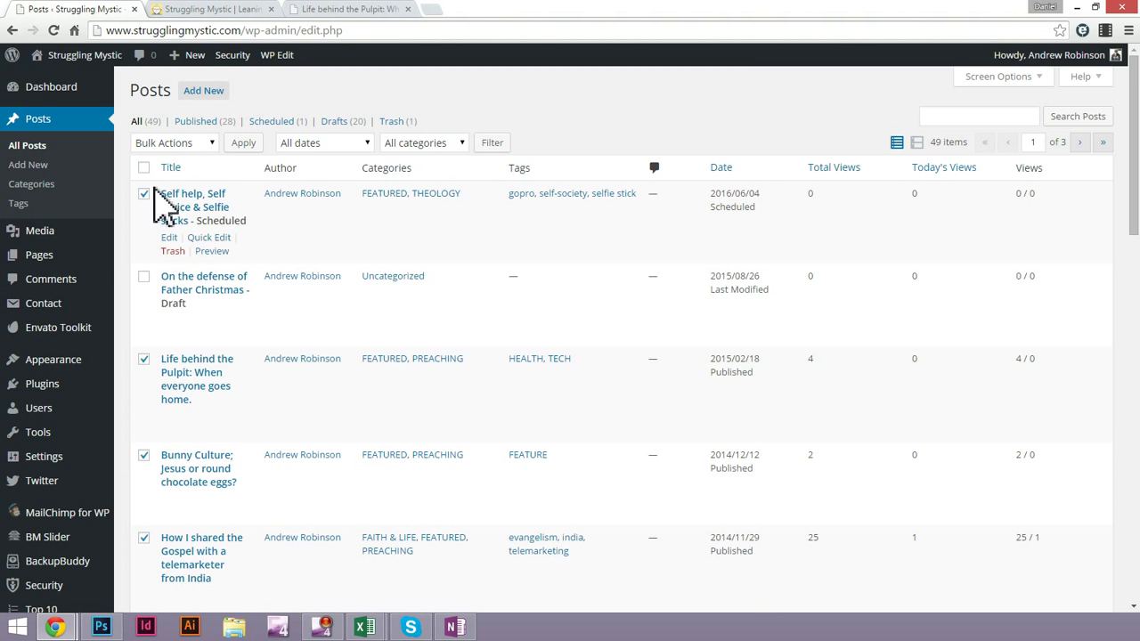
pyautogui.click(185, 144)
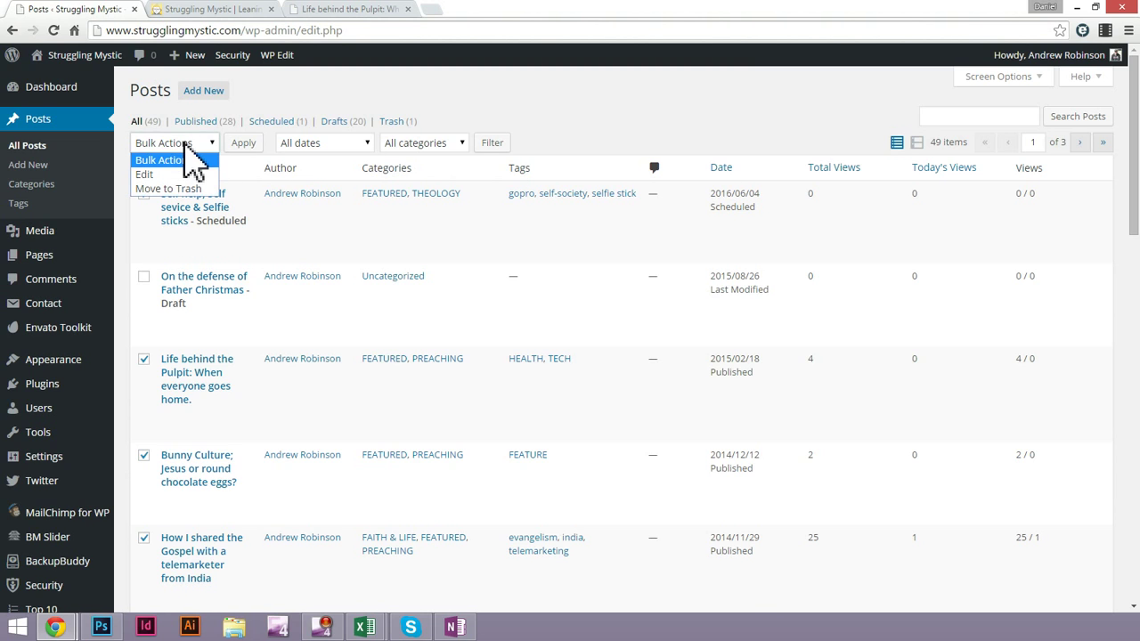
pyautogui.click(160, 189)
pyautogui.click(248, 146)
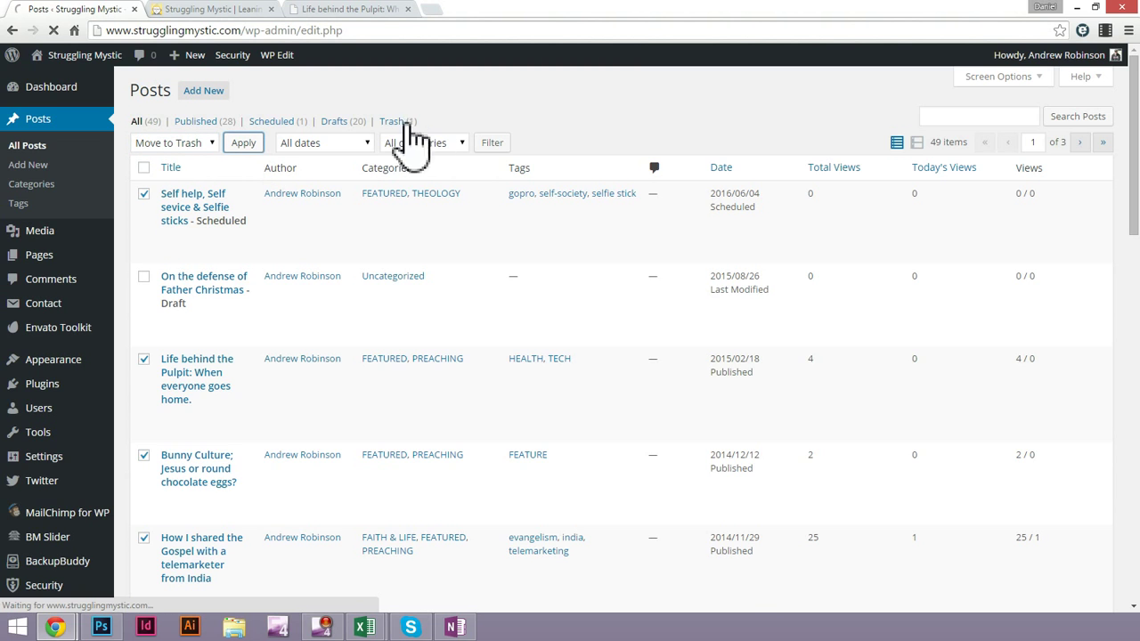
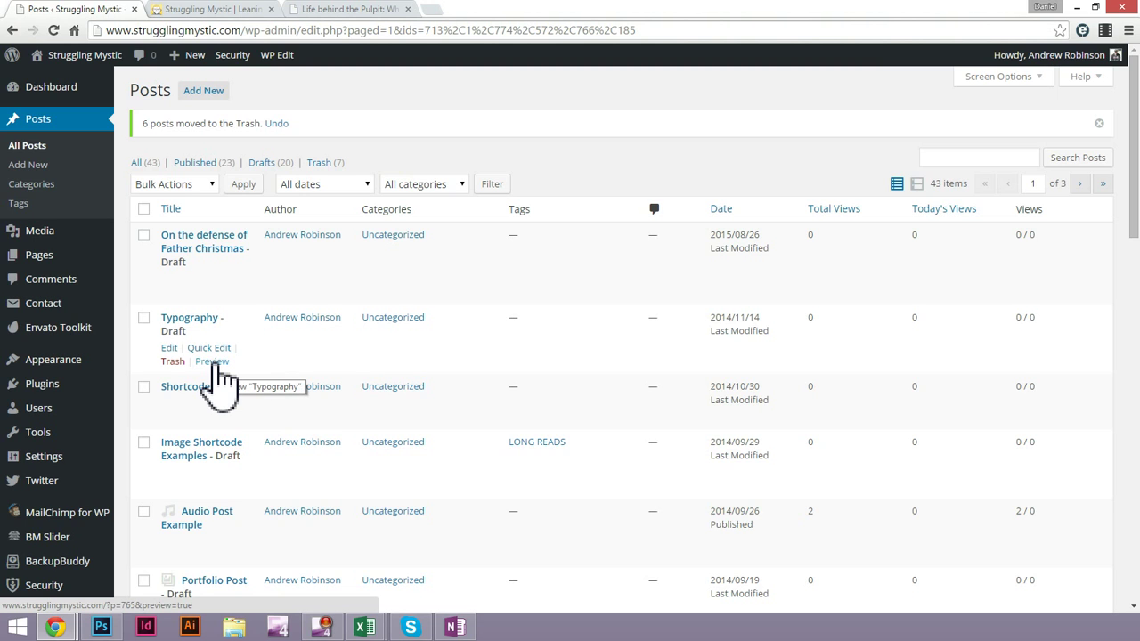
# Open the Typography, Shortcodes, Image Shortcode Examples and Audio Post Example posts in separate new tabs
pyautogui.middleClick(216, 363)
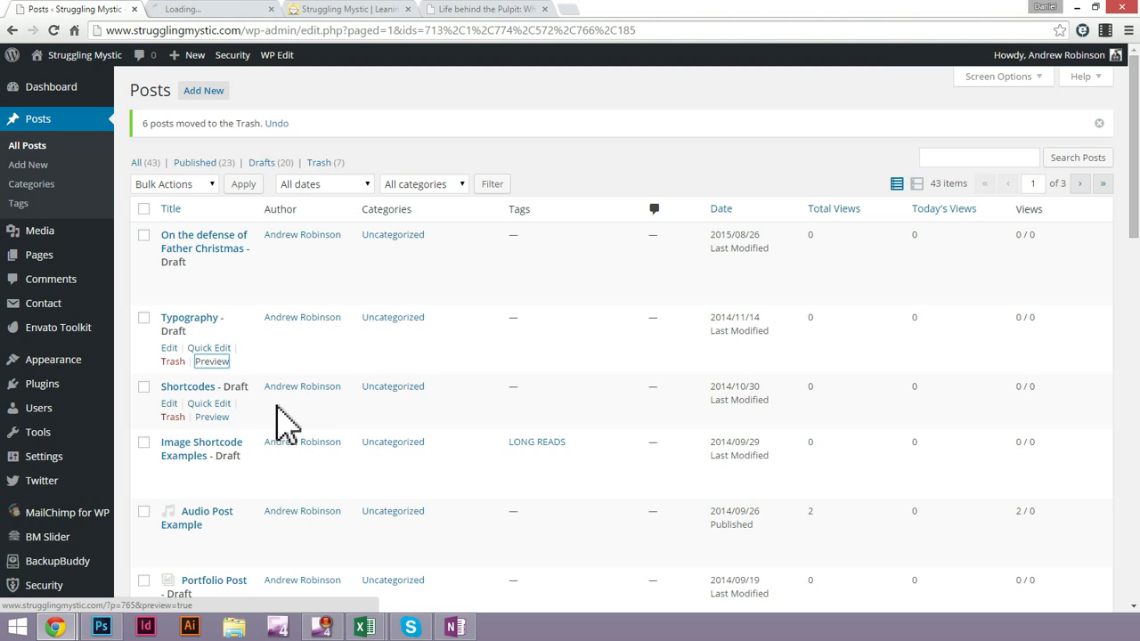
pyautogui.rightClick(220, 421)
pyautogui.click(267, 431)
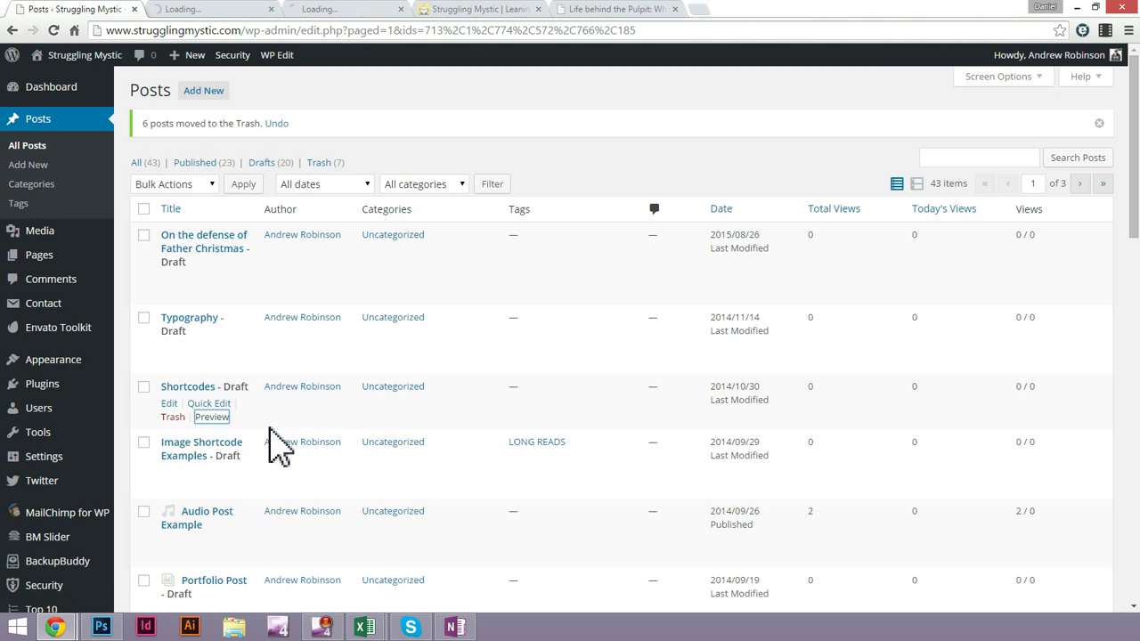
pyautogui.rightClick(216, 486)
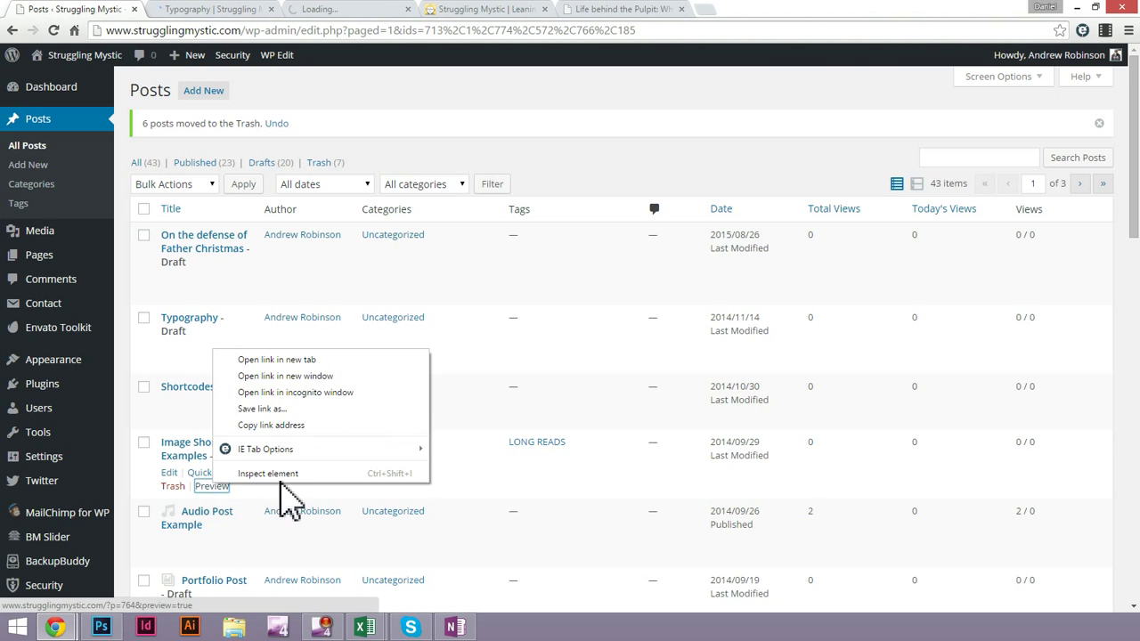
pyautogui.click(299, 362)
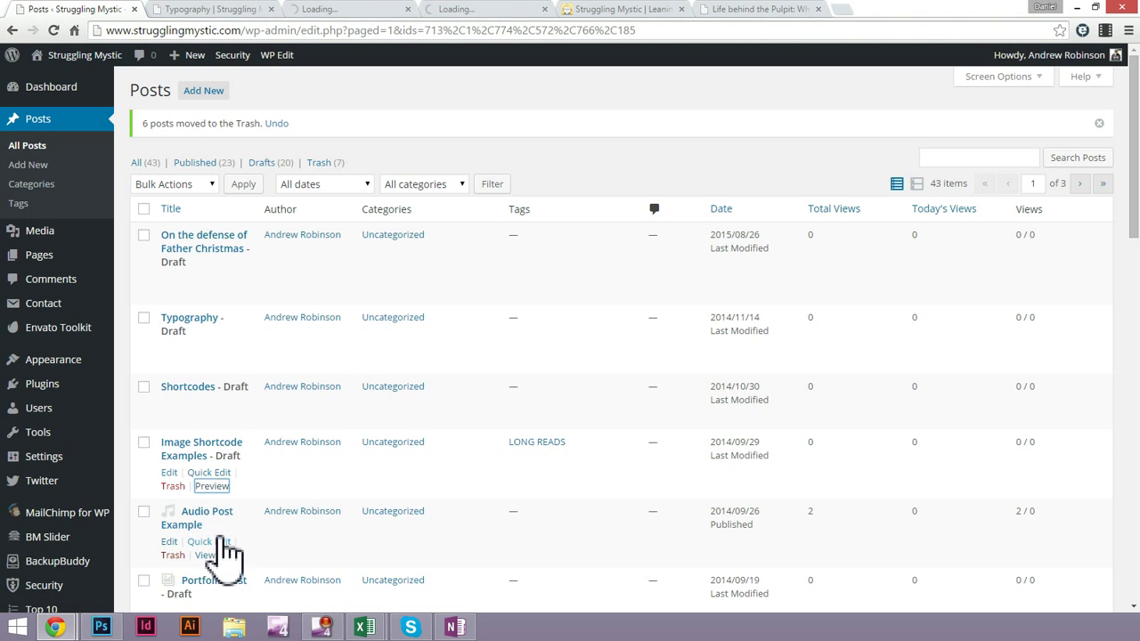
pyautogui.rightClick(207, 553)
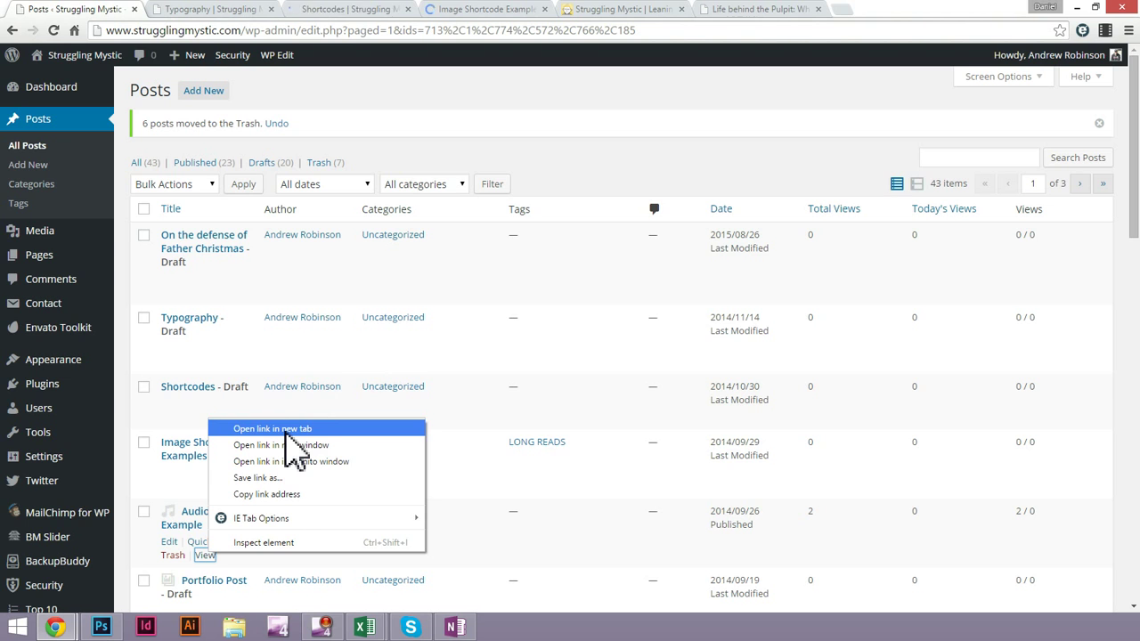
pyautogui.click(286, 435)
# Open the Portfolio Post, Sound Cloud, Only one way and Quote Post entries in separate new tabs
pyautogui.scroll(-1, 294, 450)
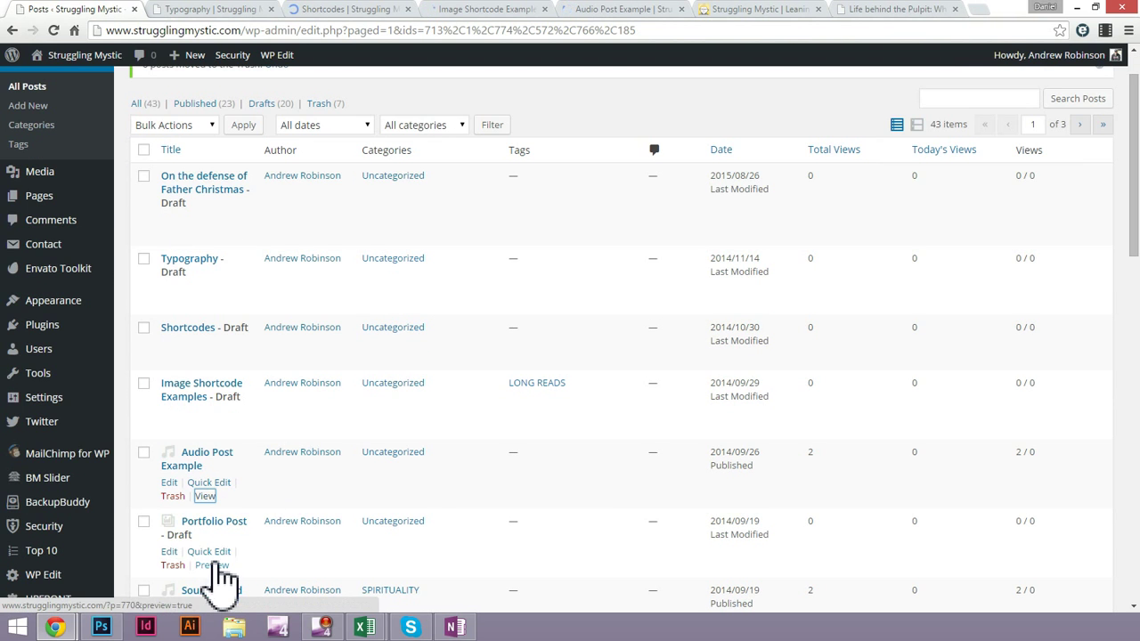
pyautogui.rightClick(213, 567)
pyautogui.click(302, 437)
pyautogui.scroll(-3, 267, 455)
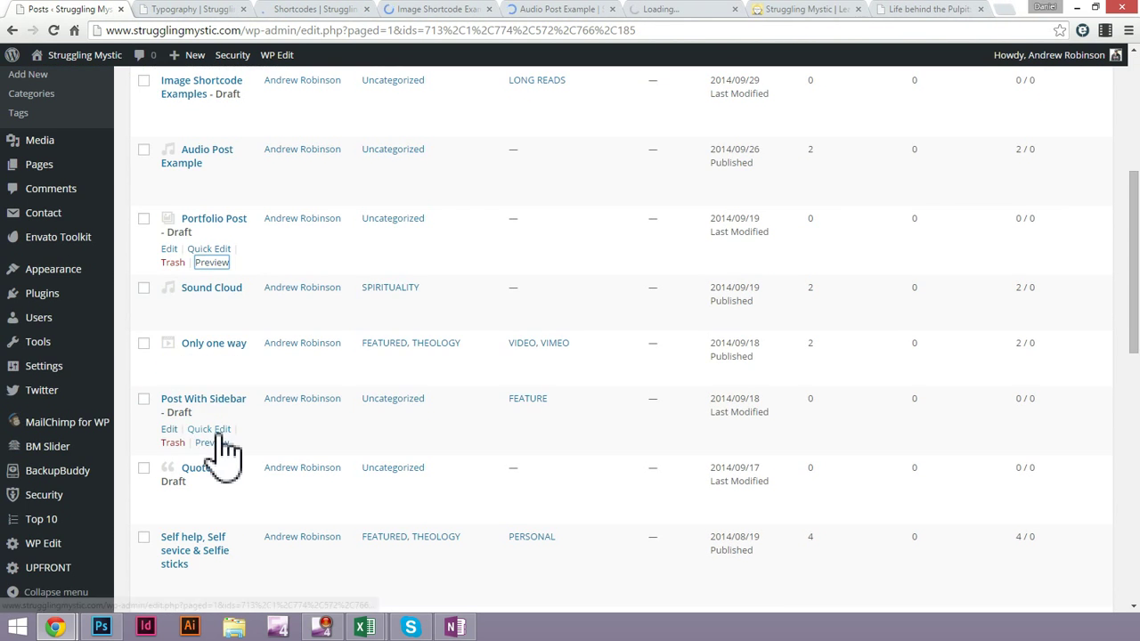
pyautogui.rightClick(206, 318)
pyautogui.click(312, 324)
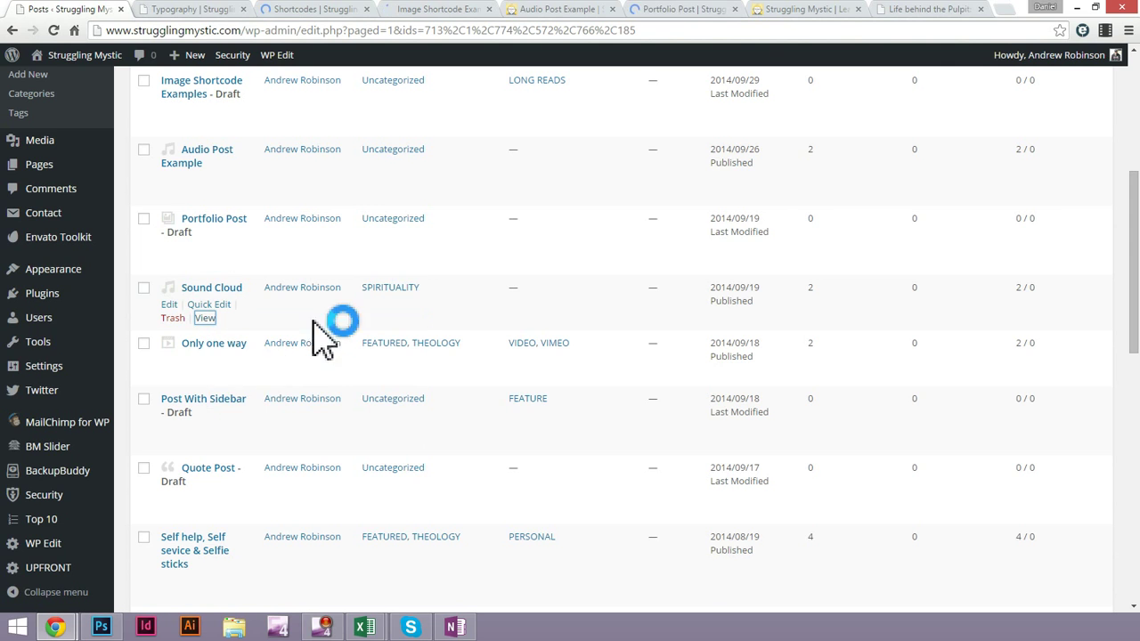
pyautogui.rightClick(205, 374)
pyautogui.click(260, 386)
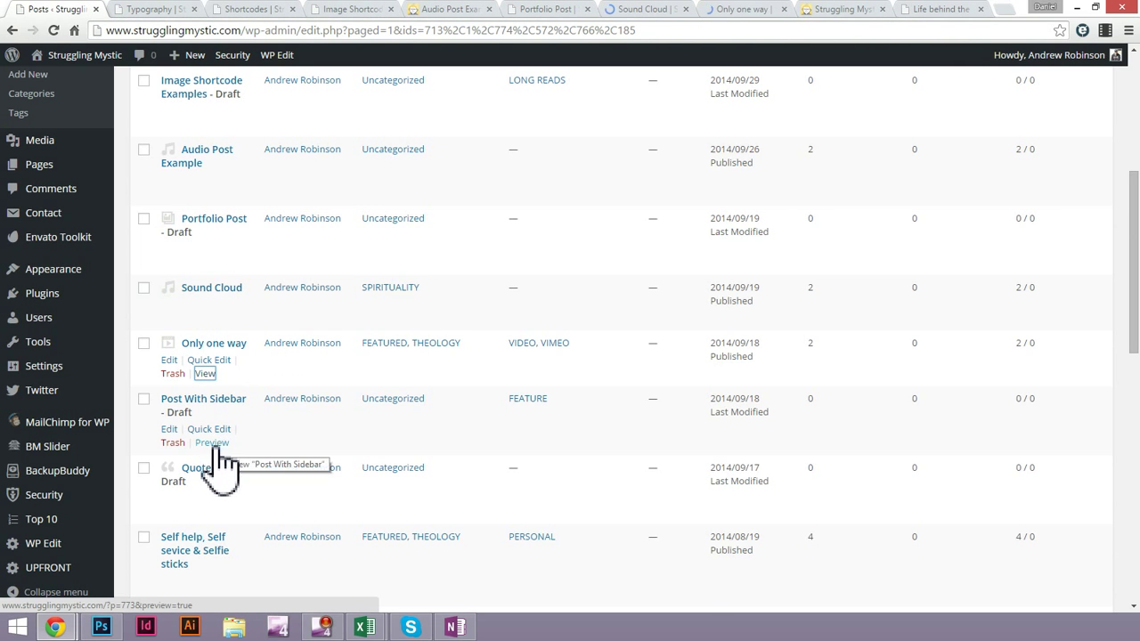
pyautogui.rightClick(212, 513)
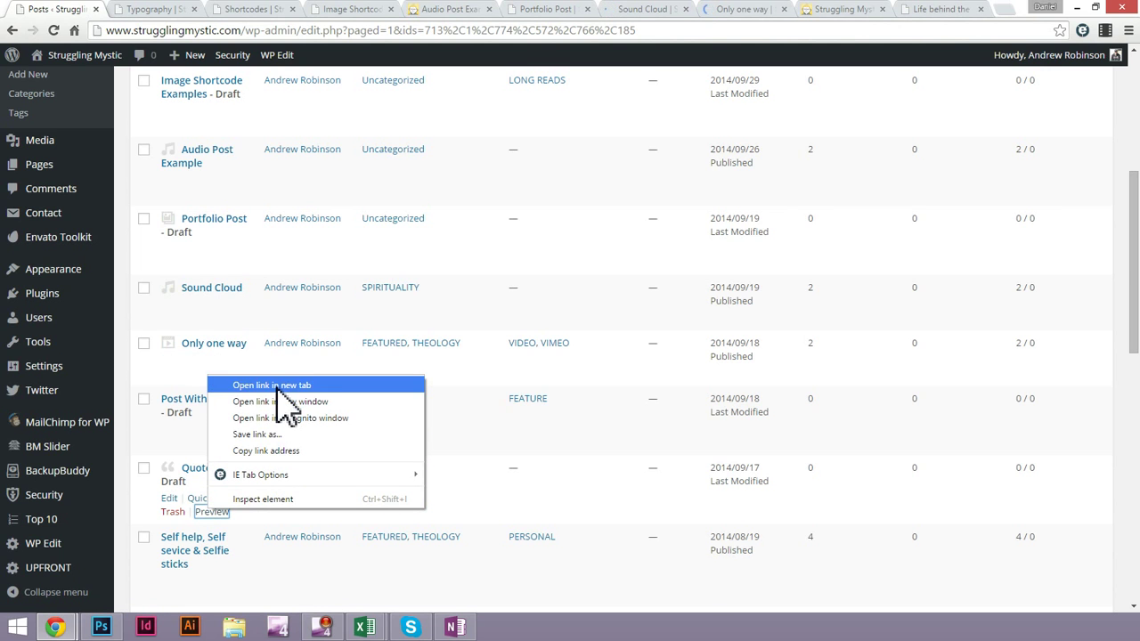
pyautogui.click(271, 385)
# Review the Portfolio Post preview, including its image, project and author sections, and close it
pyautogui.click(499, 9)
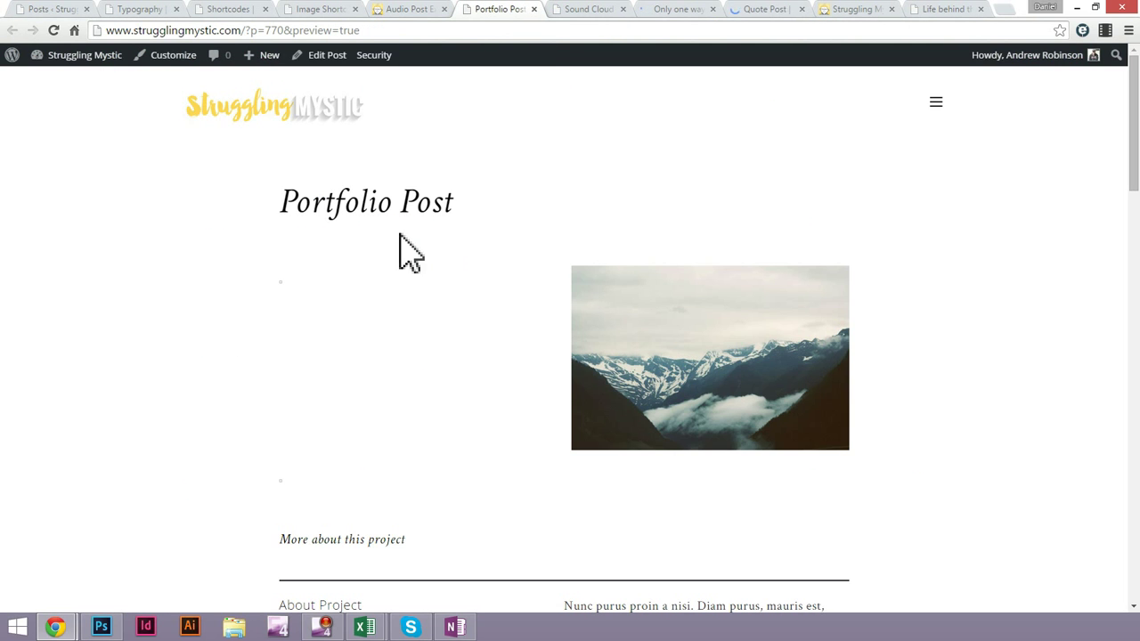
pyautogui.scroll(-2, 557, 303)
pyautogui.scroll(2, 555, 305)
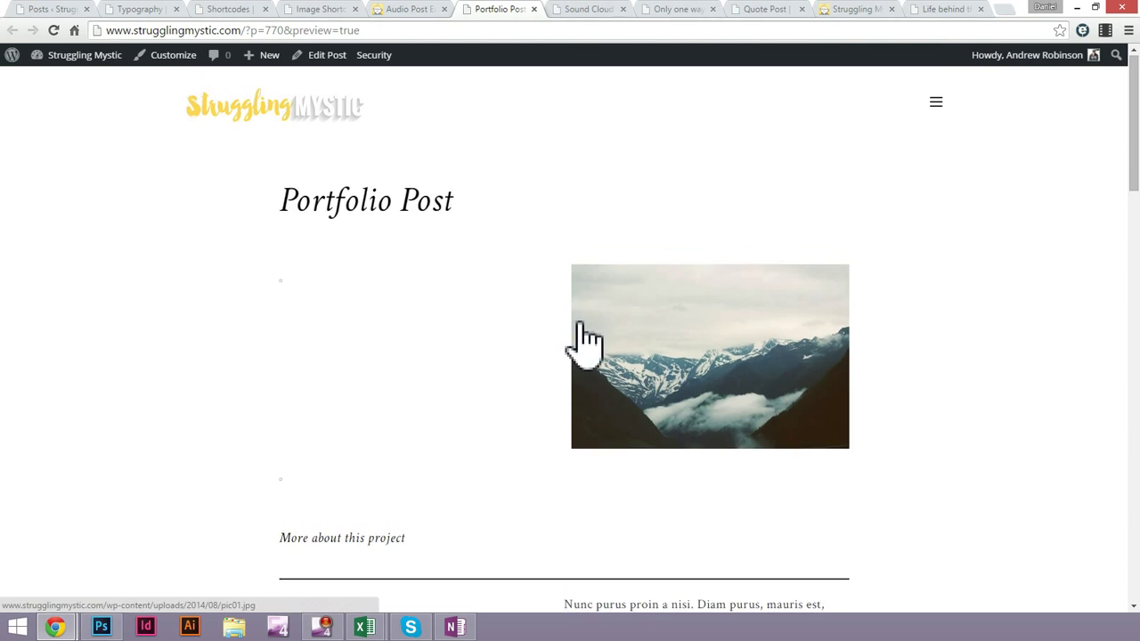
pyautogui.scroll(-3, 585, 343)
pyautogui.scroll(-3, 585, 324)
pyautogui.scroll(3, 585, 331)
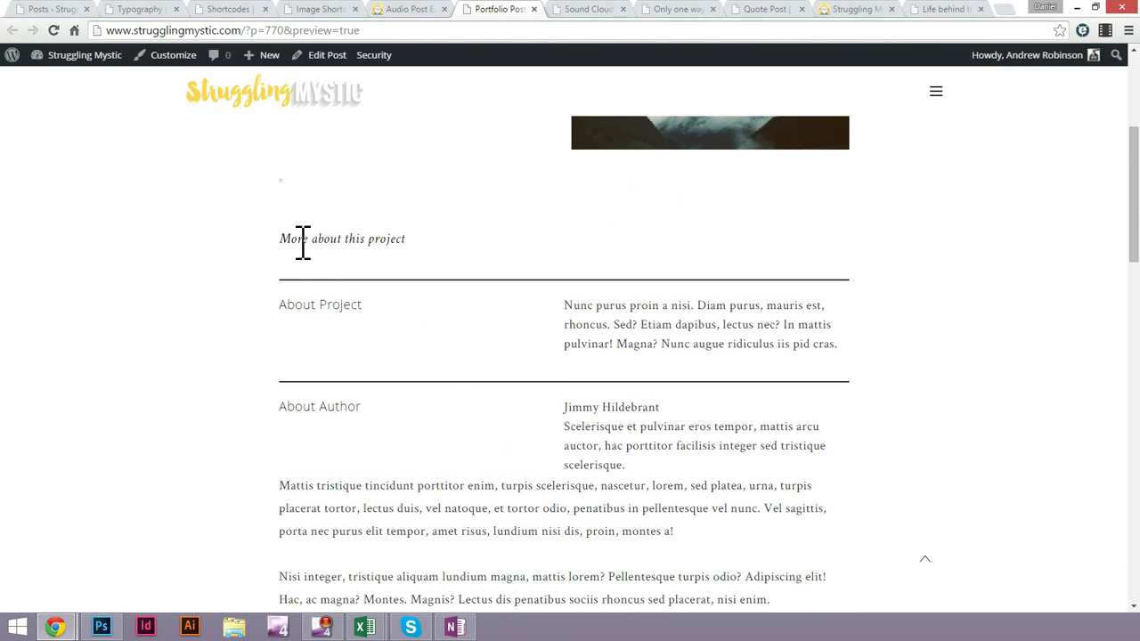
pyautogui.moveTo(291, 239); pyautogui.dragTo(414, 246)
pyautogui.click(659, 328)
pyautogui.scroll(-5, 659, 327)
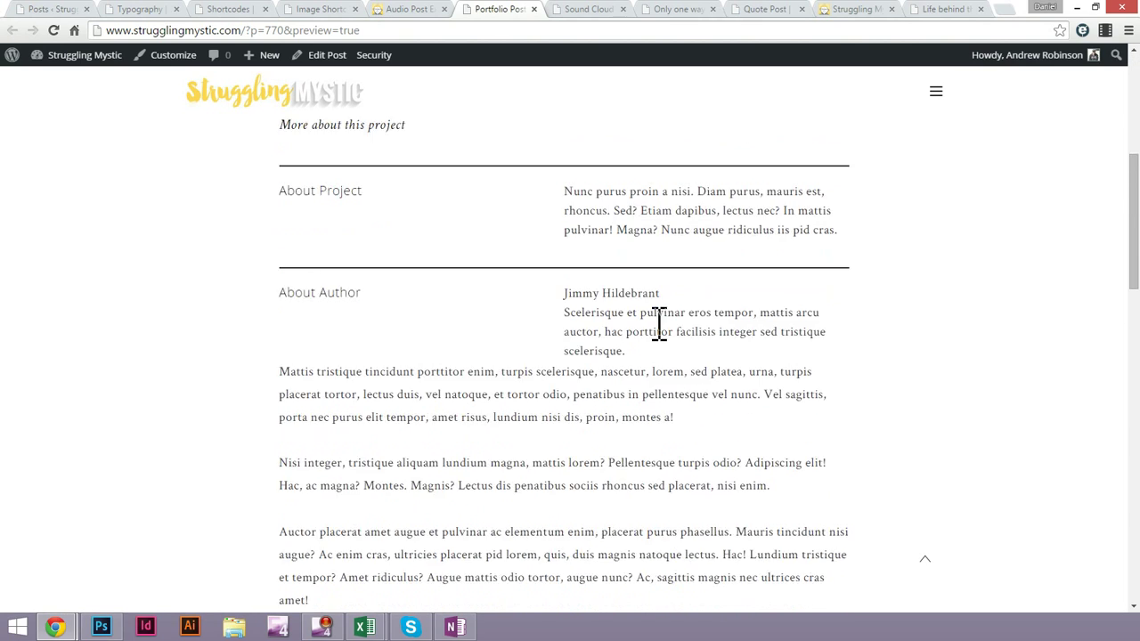
pyautogui.scroll(6, 657, 332)
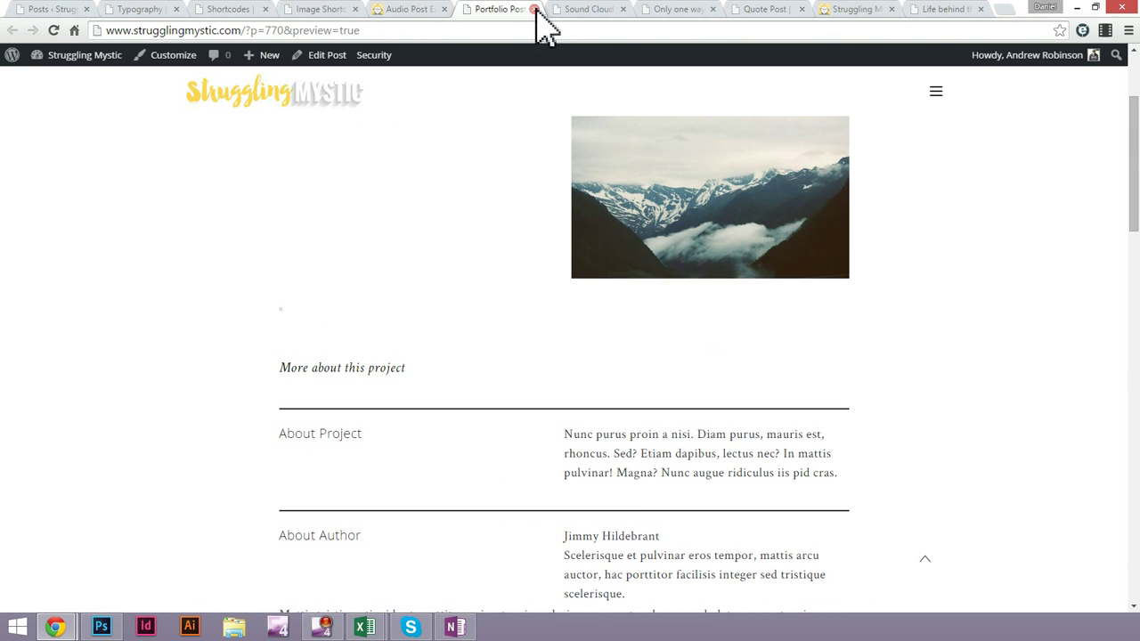
pyautogui.click(535, 9)
# Glance through the Audio Post, Image Shortcode Examples, Shortcodes and Typography pages, and return to the start of the Posts list
pyautogui.click(412, 9)
pyautogui.click(334, 9)
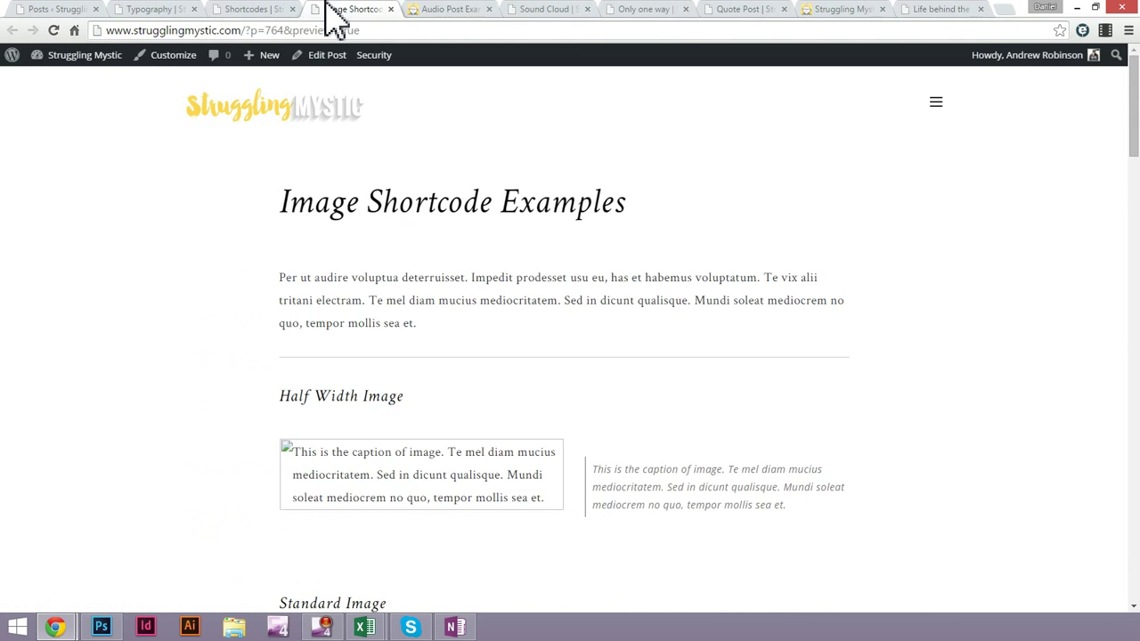
pyautogui.click(267, 11)
pyautogui.click(154, 12)
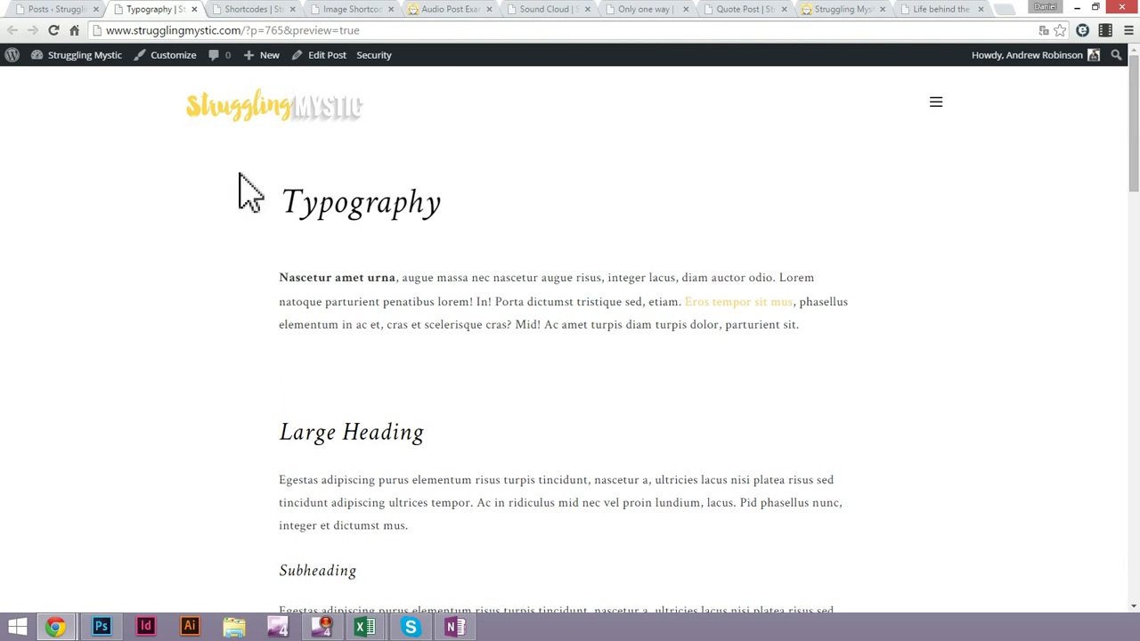
pyautogui.click(52, 10)
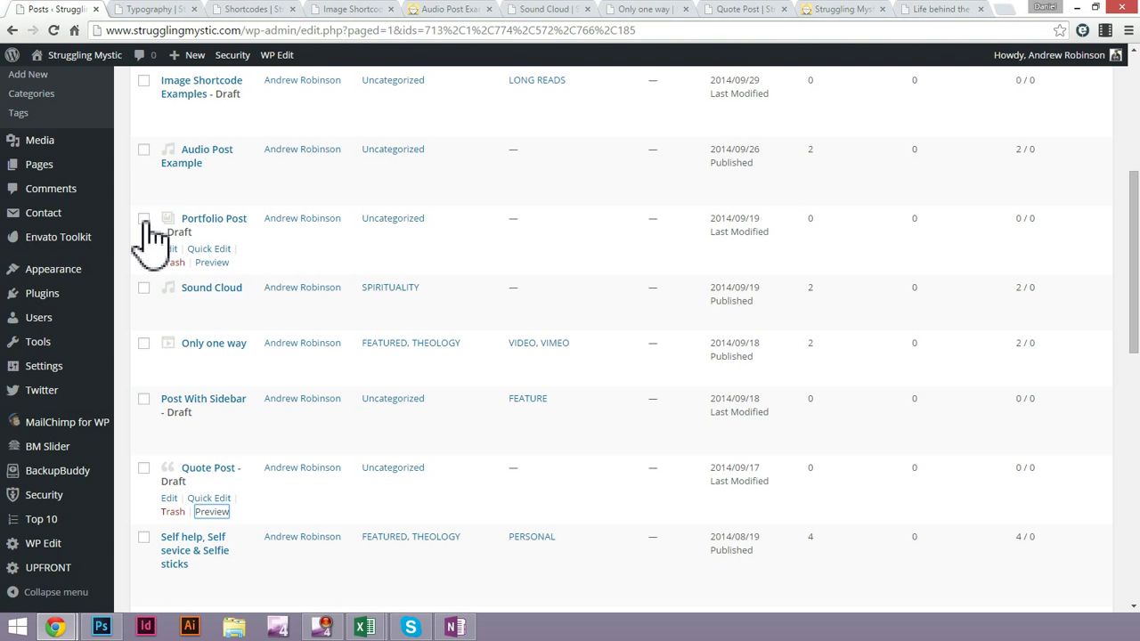
pyautogui.scroll(2, 223, 267)
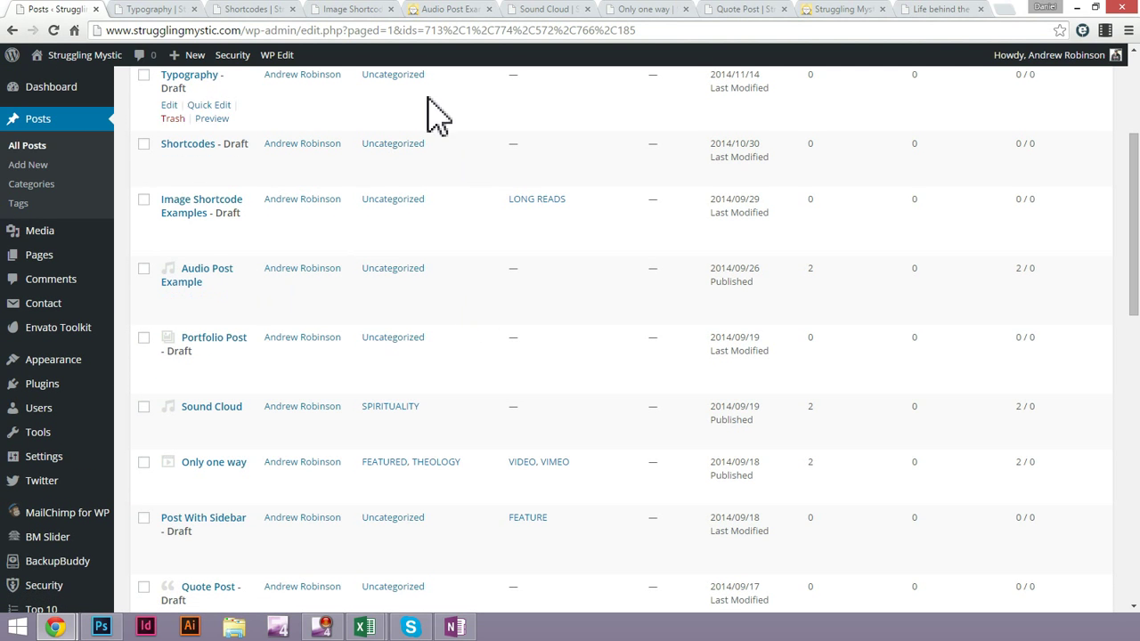
pyautogui.scroll(4, 303, 259)
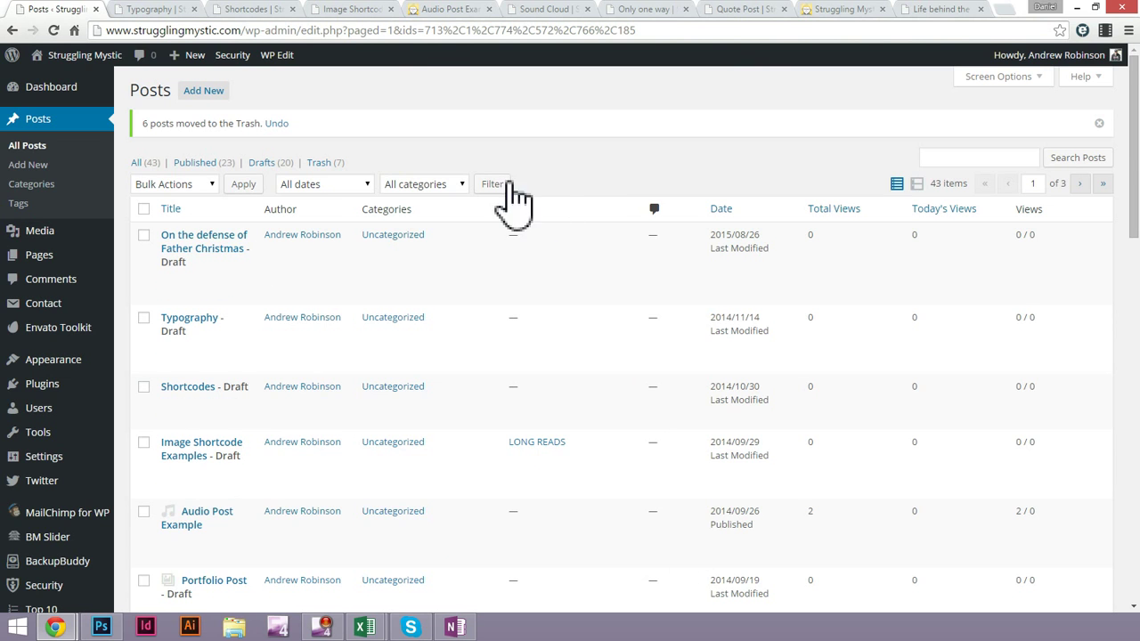
# Examine the half width, standard, fullwidth and wide image samples in the Image Shortcode Examples preview
pyautogui.click(328, 13)
pyautogui.scroll(-4, 436, 258)
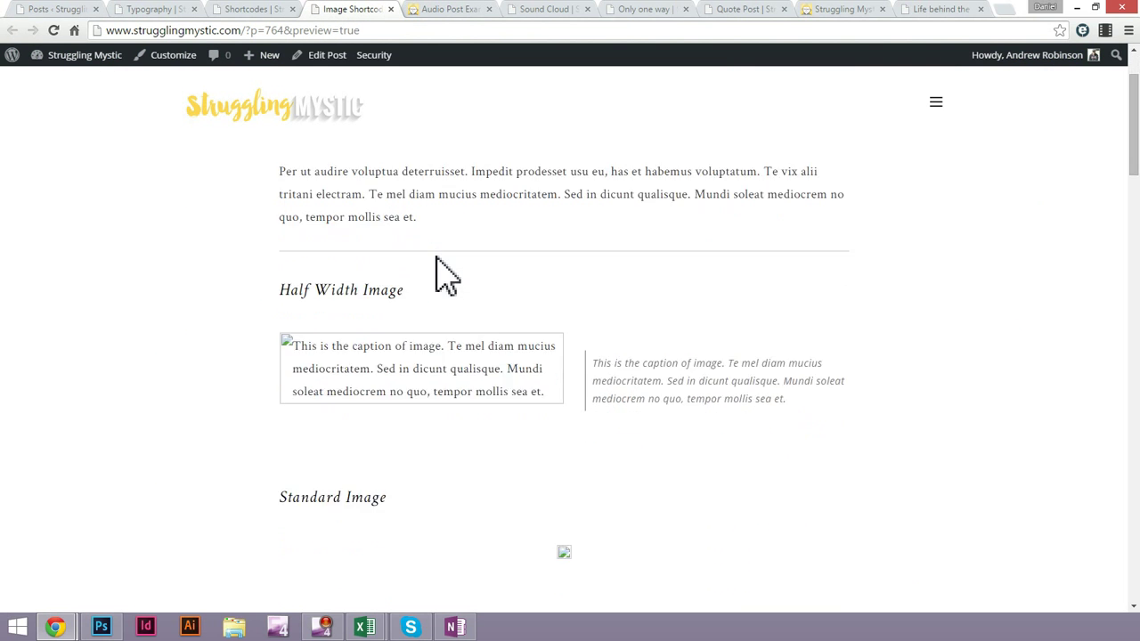
pyautogui.scroll(-5, 437, 258)
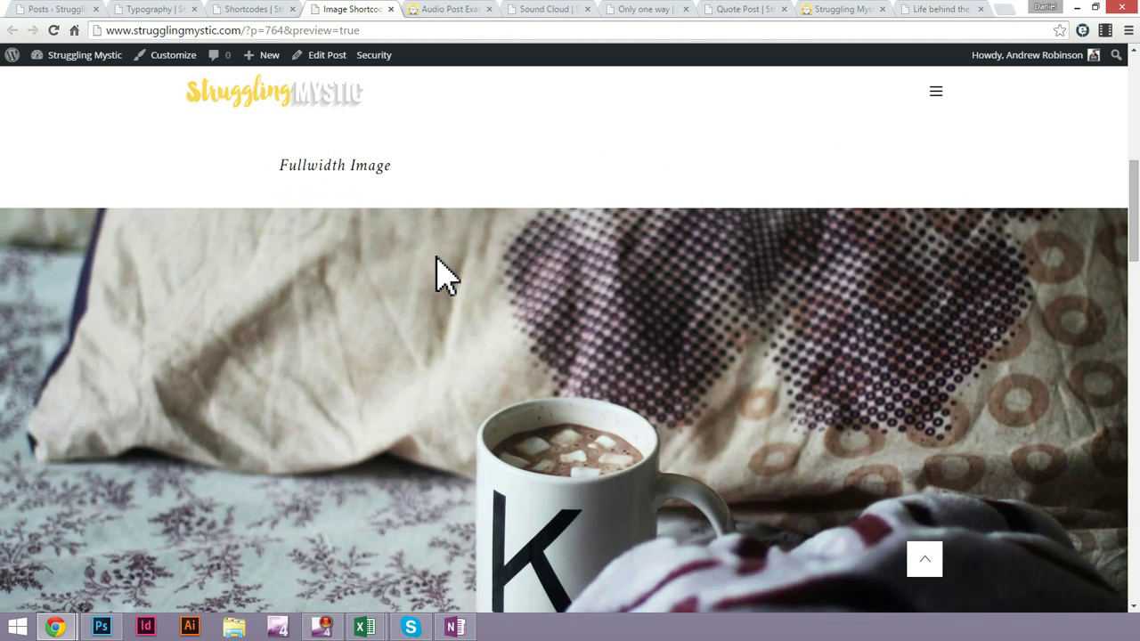
pyautogui.scroll(-7, 437, 261)
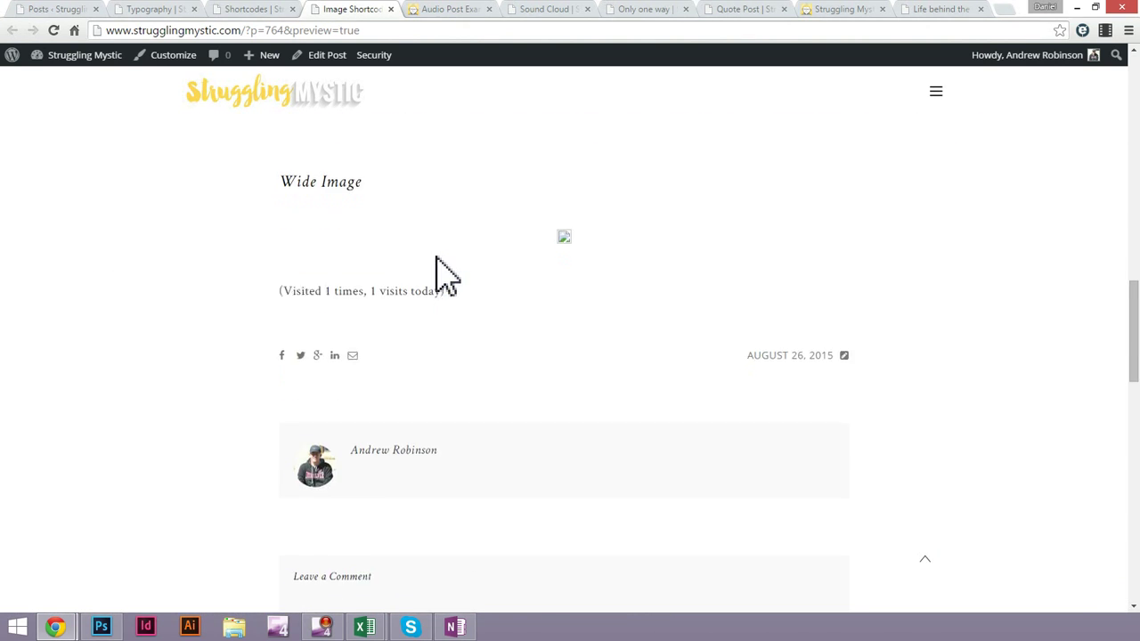
pyautogui.scroll(-2, 436, 260)
pyautogui.scroll(20, 436, 261)
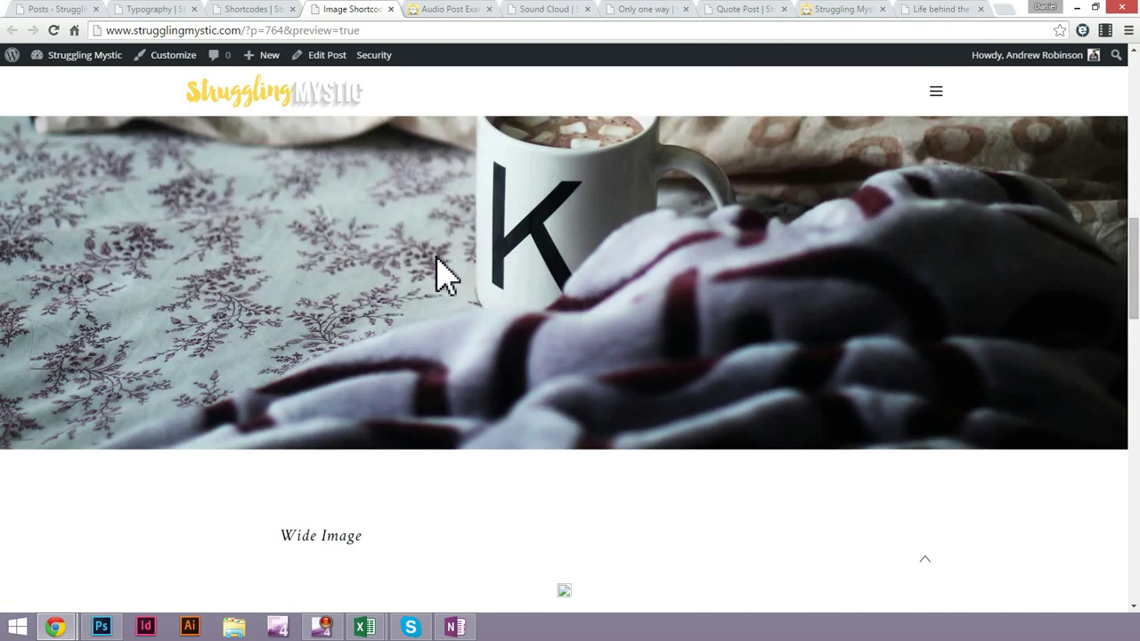
# Close the image shortcode preview and examine the Shortcodes preview from its element list through the Gallery section
pyautogui.hotkey('ctrl', 'w')
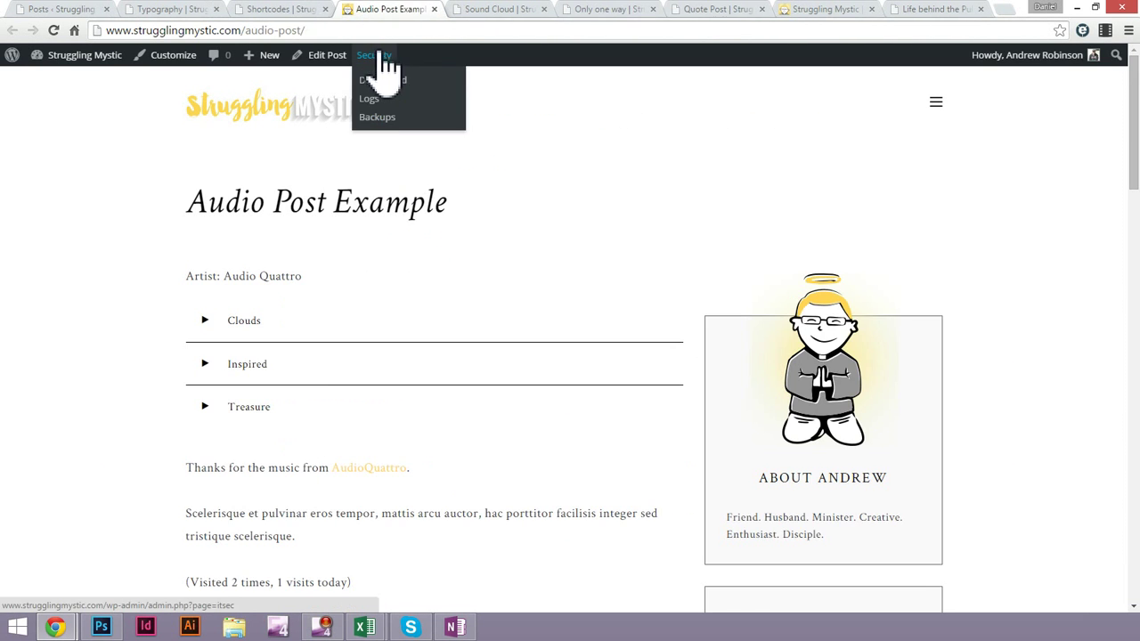
pyautogui.click(312, 7)
pyautogui.scroll(-3, 454, 328)
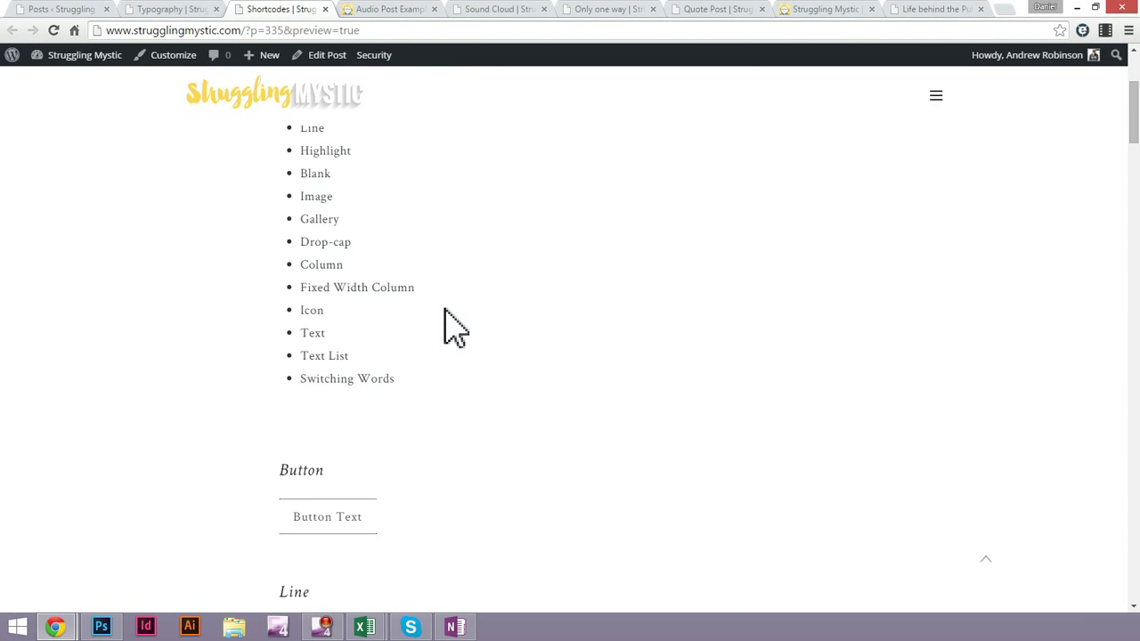
pyautogui.moveTo(459, 372); pyautogui.dragTo(346, 246)
pyautogui.click(348, 267)
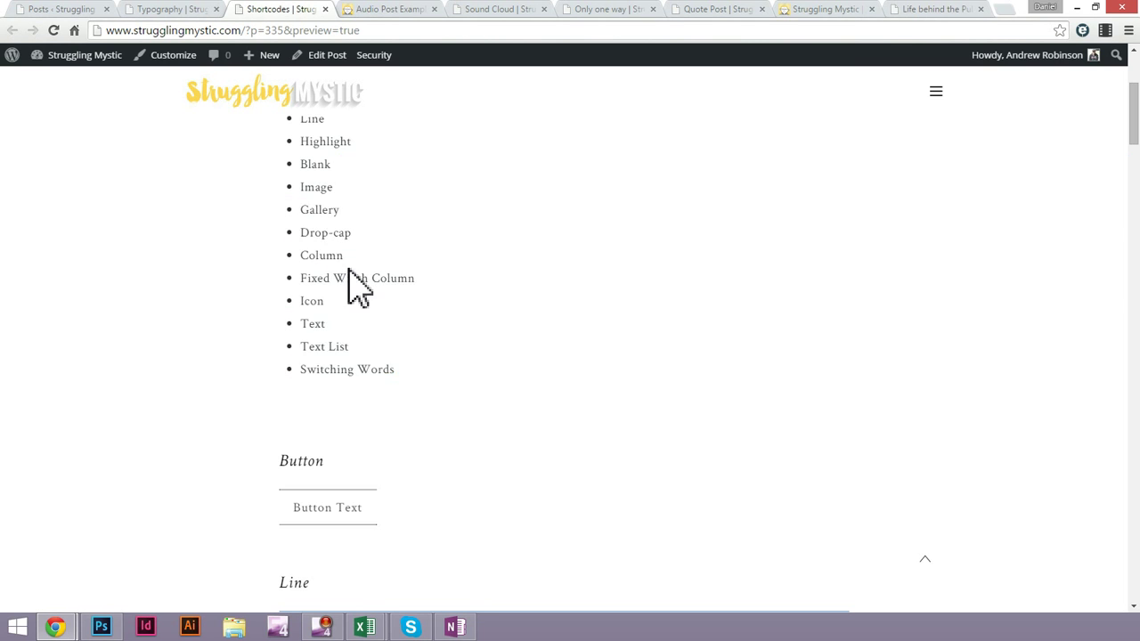
pyautogui.scroll(-2, 348, 285)
pyautogui.scroll(5, 348, 285)
pyautogui.scroll(-3, 354, 356)
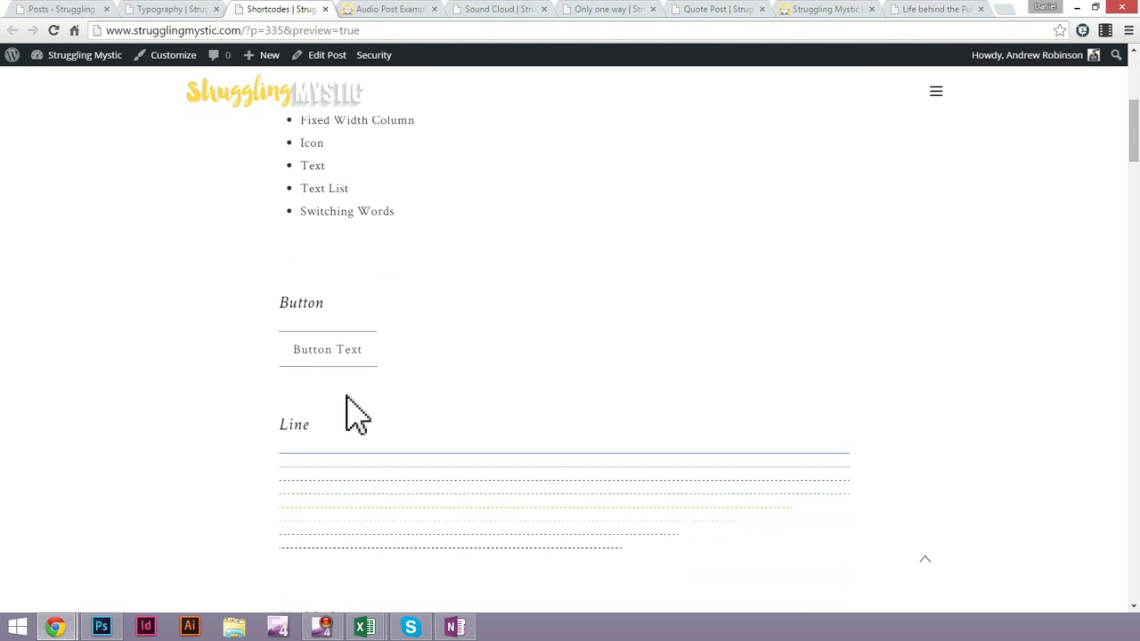
pyautogui.scroll(-1, 338, 356)
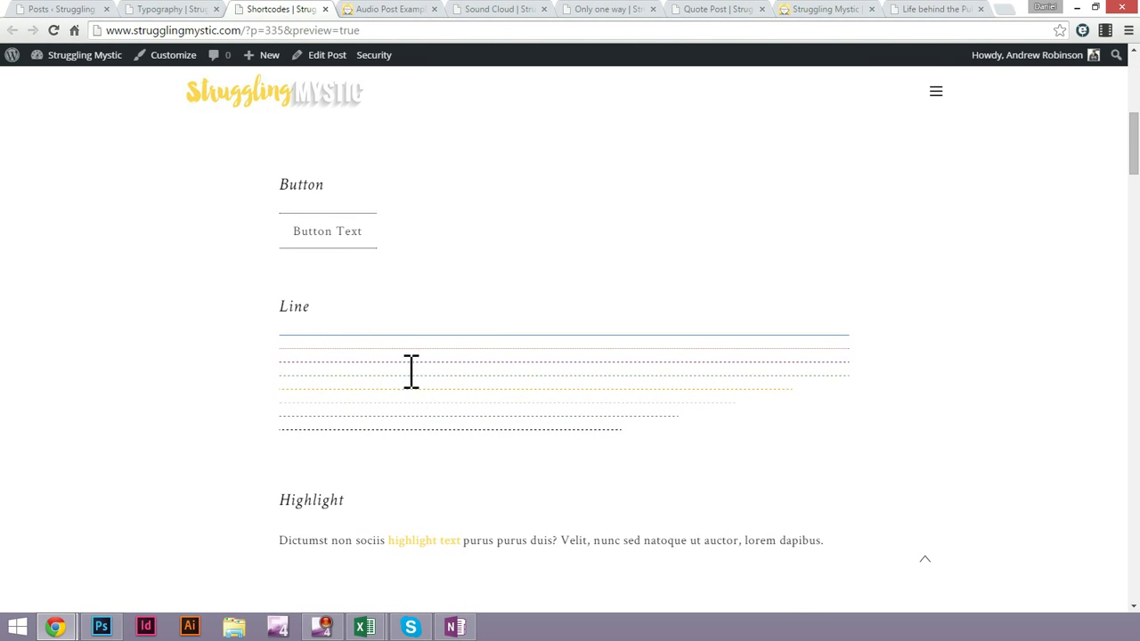
pyautogui.scroll(-5, 434, 383)
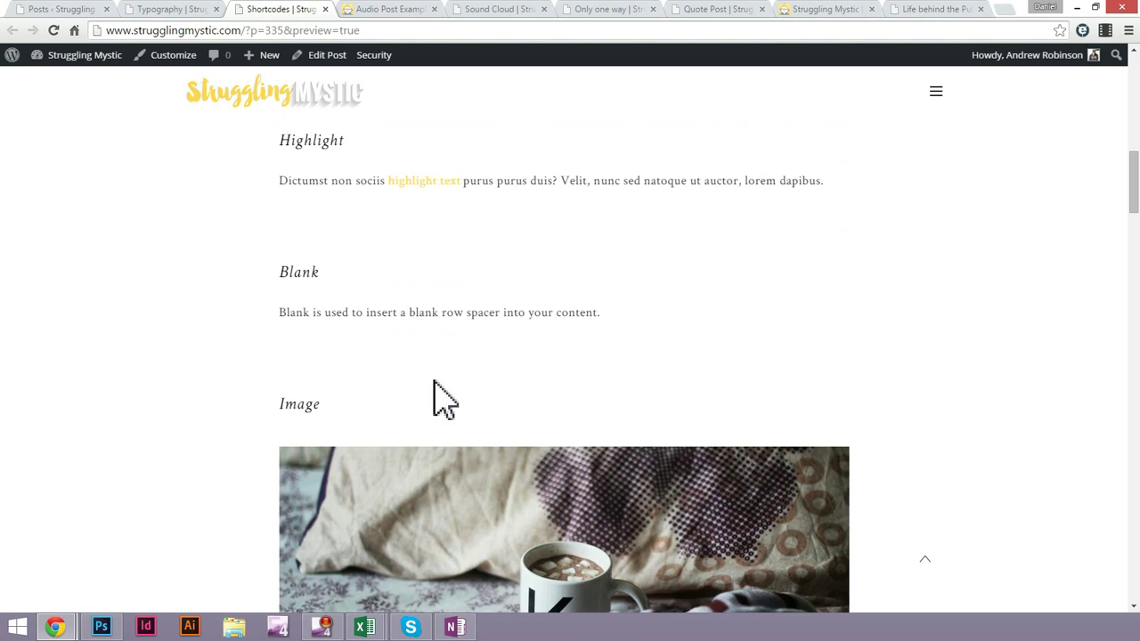
pyautogui.scroll(-4, 436, 401)
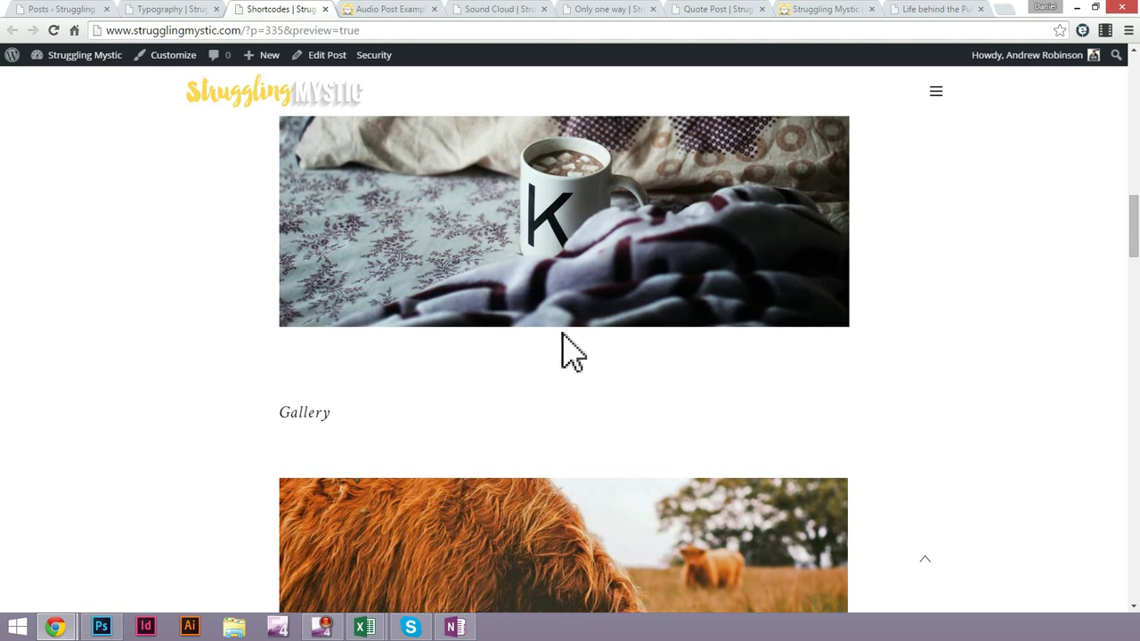
pyautogui.scroll(-3, 583, 338)
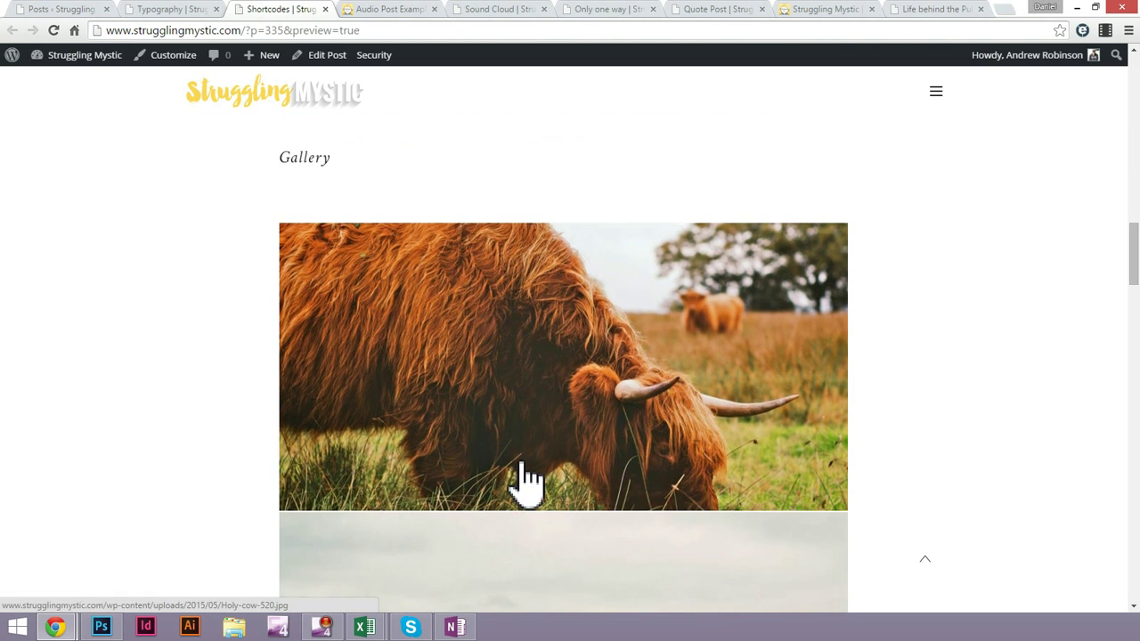
# View the cow and mountain gallery images full-screen, advance to the next image, and close the viewer
pyautogui.click(517, 381)
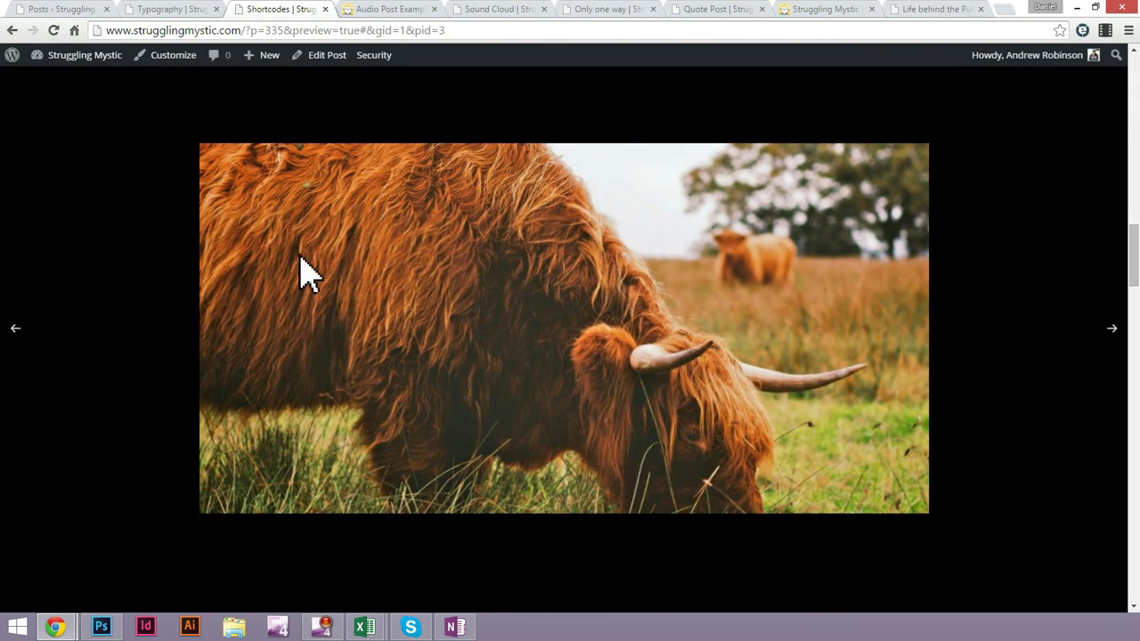
pyautogui.click(151, 264)
pyautogui.scroll(-4, 588, 401)
pyautogui.click(564, 481)
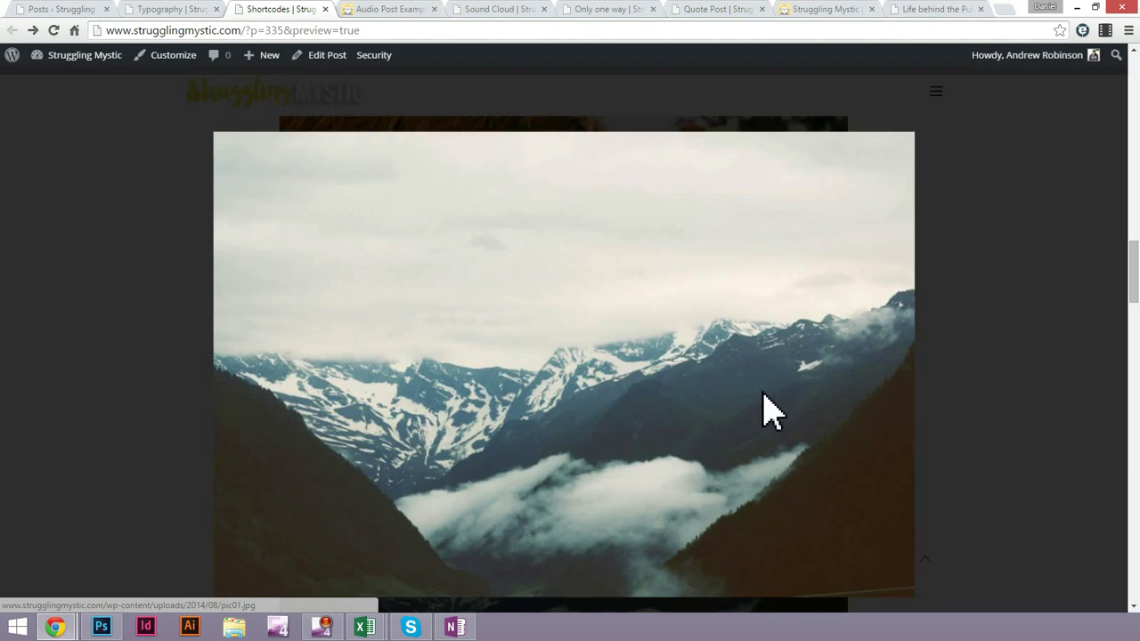
pyautogui.click(1113, 328)
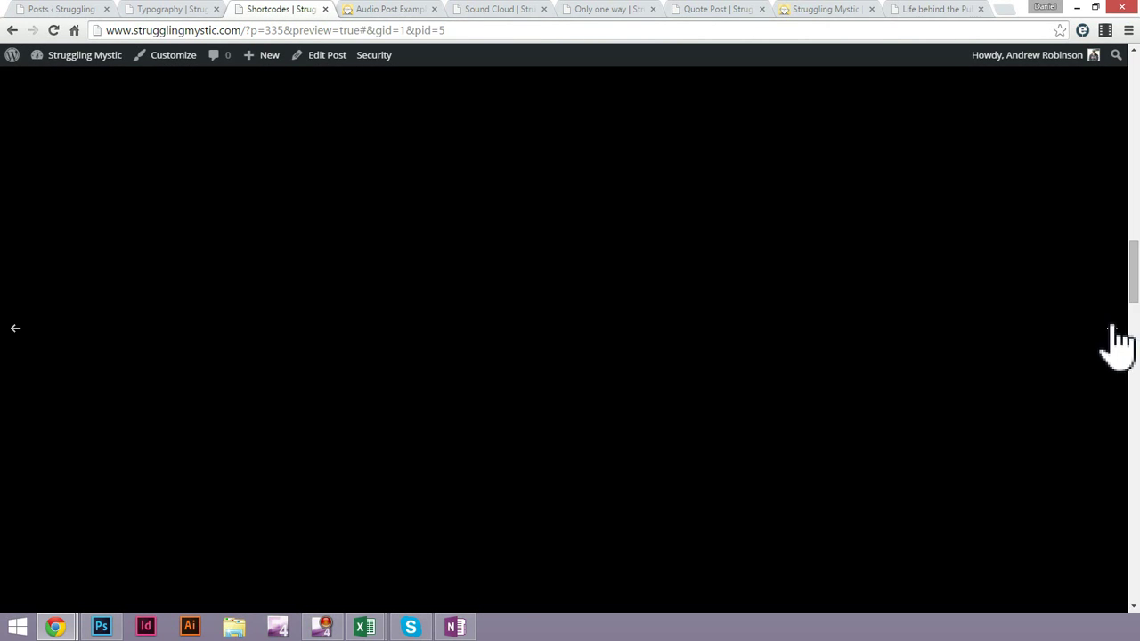
pyautogui.press('Escape')
# Examine the remaining Shortcodes sections, from Dropcap and Column through Switching Words and the related posts
pyautogui.scroll(-5, 493, 306)
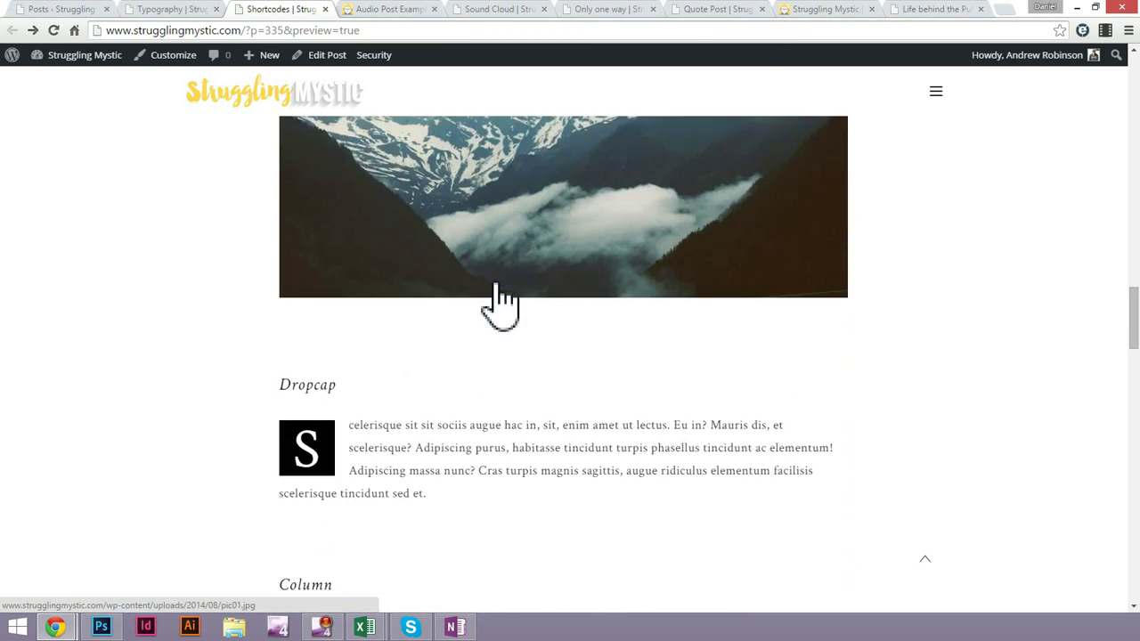
pyautogui.scroll(-20, 493, 284)
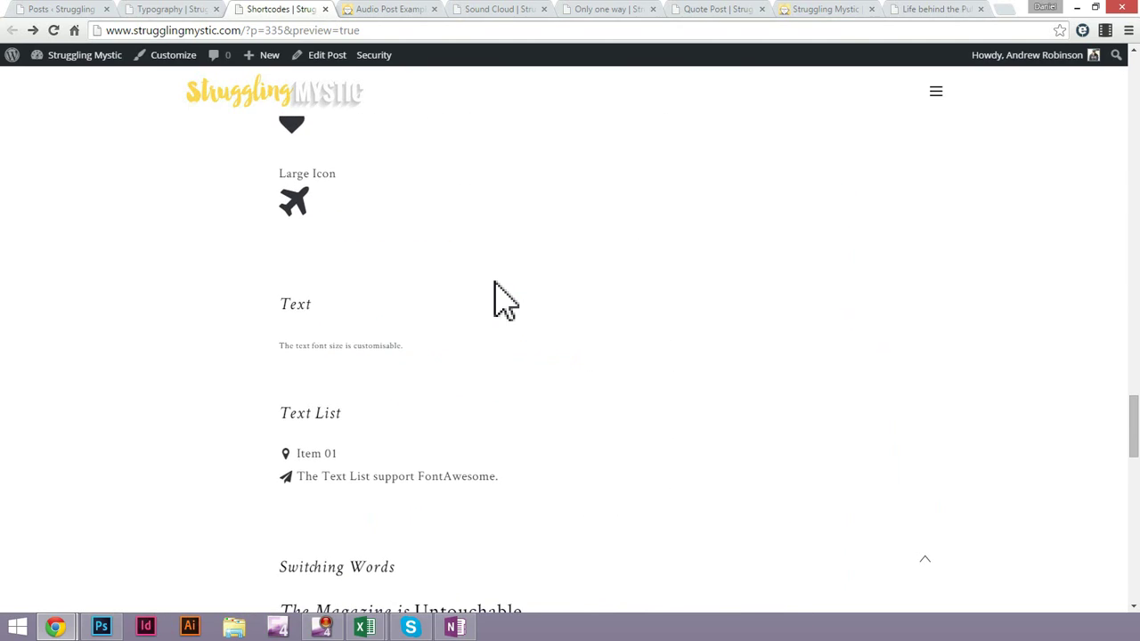
pyautogui.scroll(-5, 494, 283)
pyautogui.scroll(15, 495, 283)
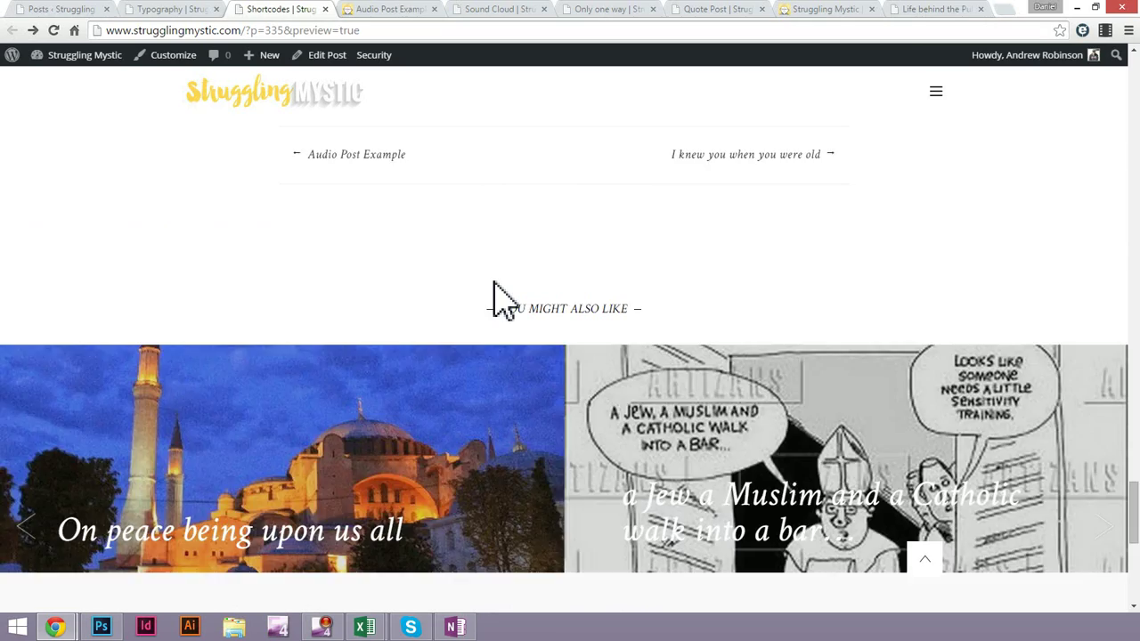
pyautogui.scroll(15, 494, 283)
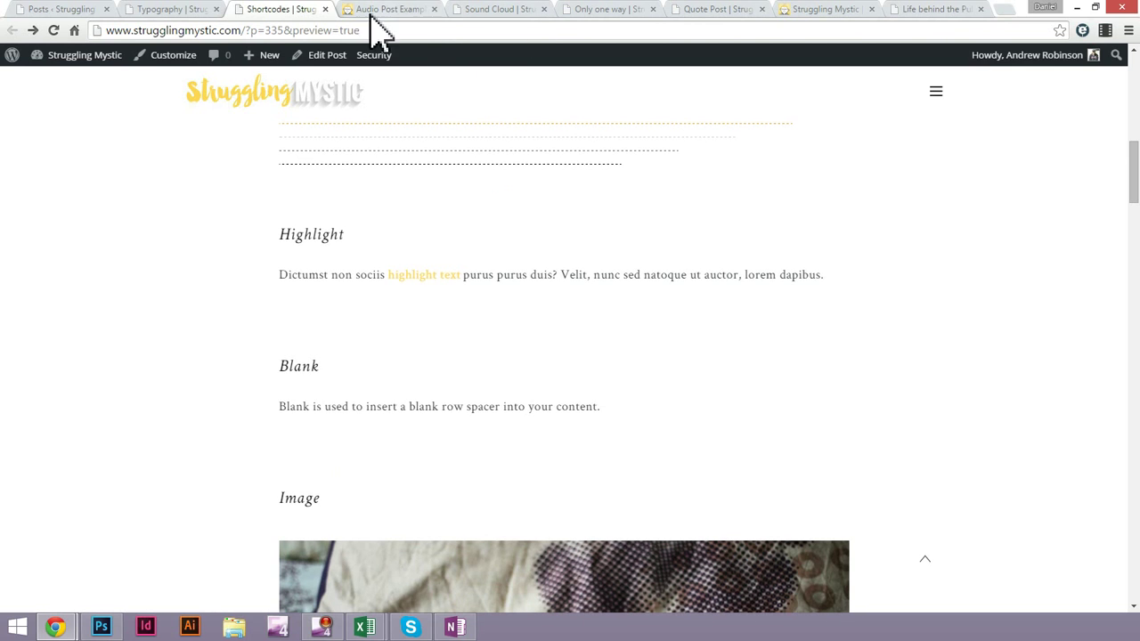
# Close the Shortcodes preview, look over the Audio Post Example page, and close it as well
pyautogui.click(326, 9)
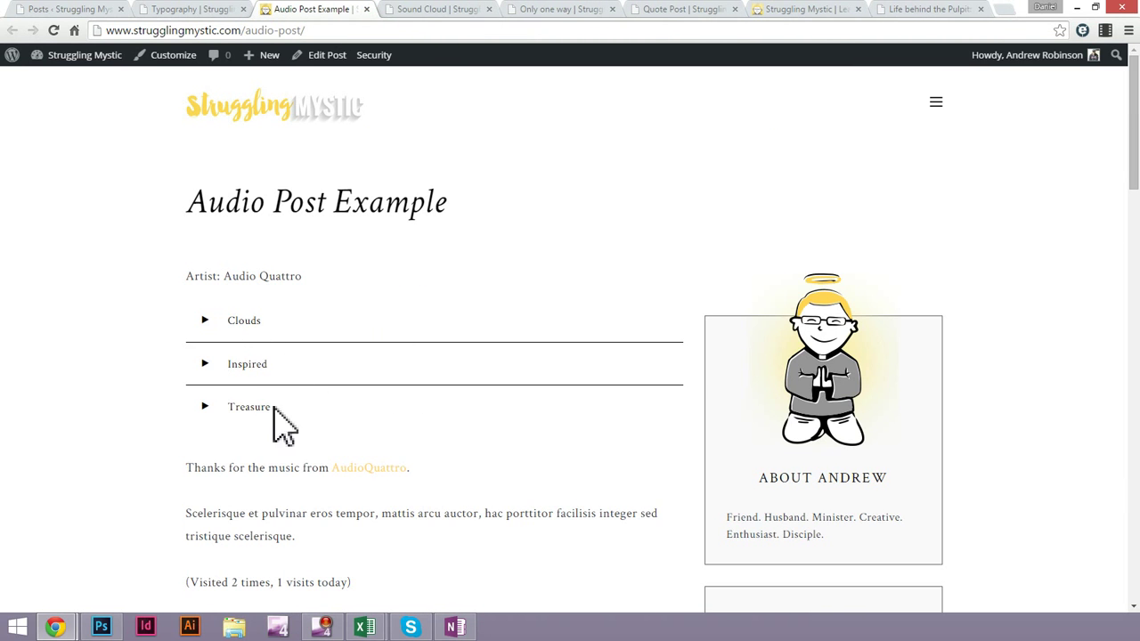
pyautogui.scroll(-3, 293, 347)
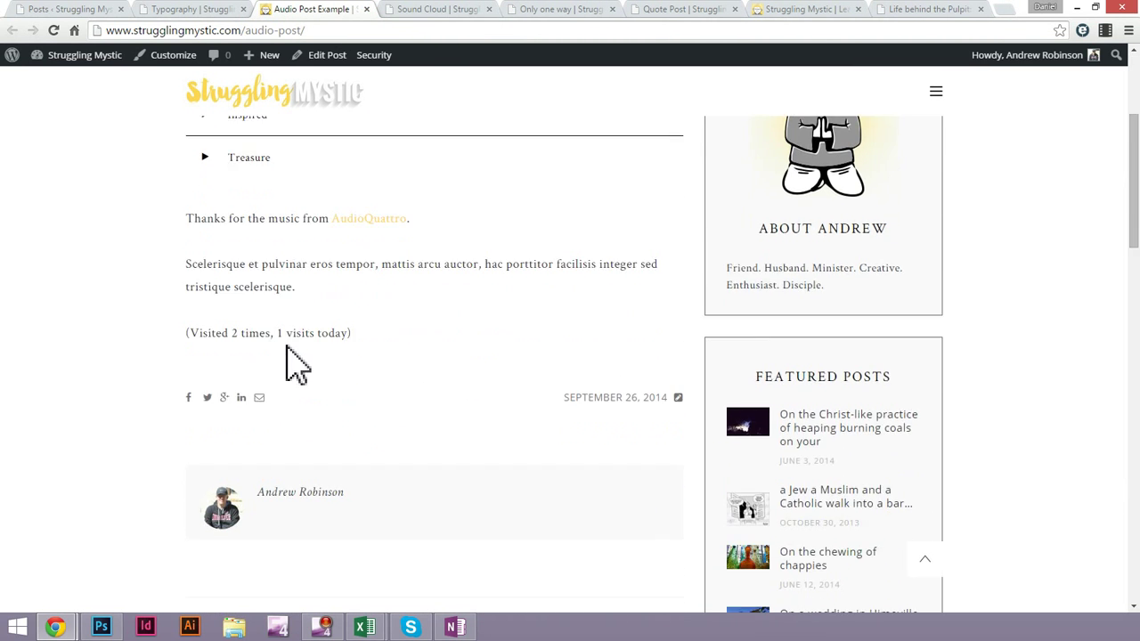
pyautogui.scroll(3, 293, 365)
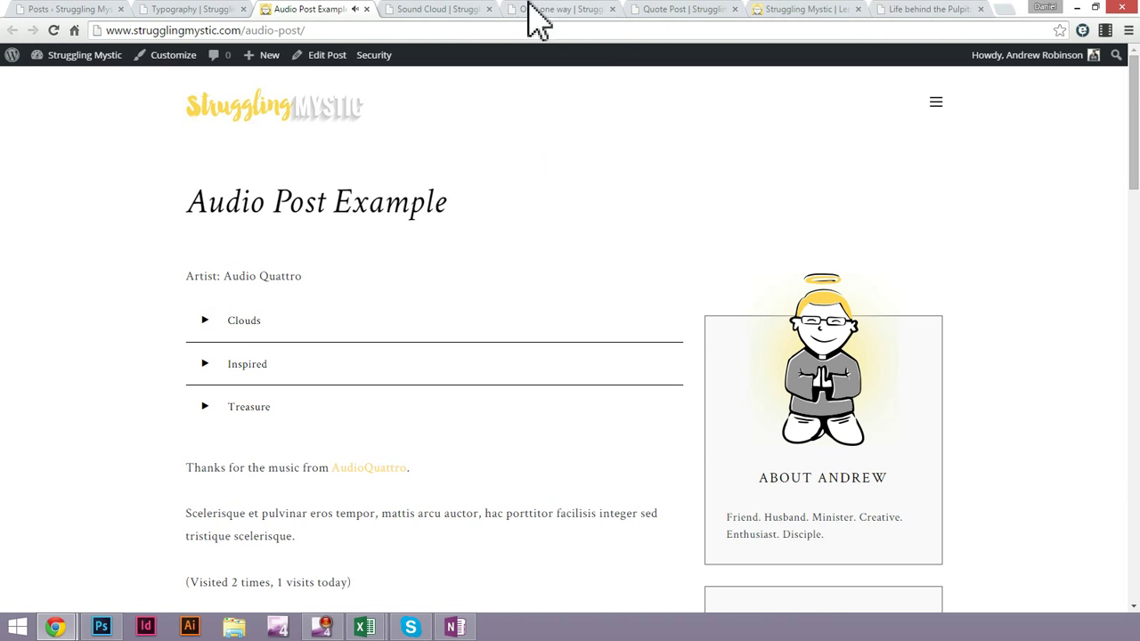
pyautogui.click(366, 9)
# Look over the Sound Cloud, Only one way and Quote Post pages, closing each one after viewing
pyautogui.scroll(-5, 384, 344)
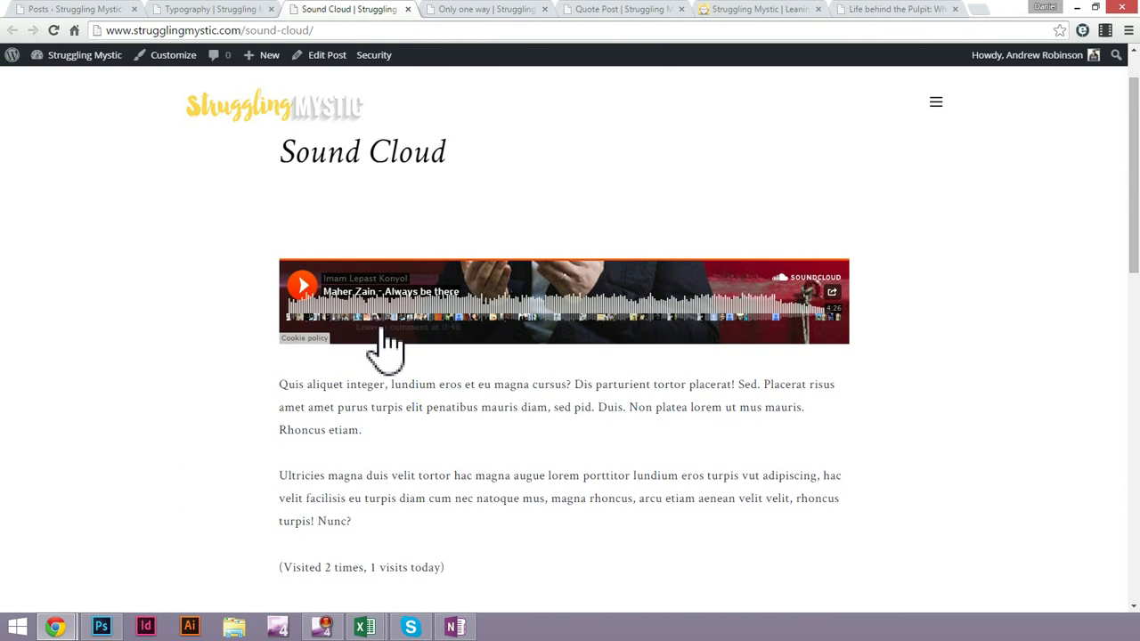
pyautogui.click(408, 9)
pyautogui.scroll(-5, 529, 357)
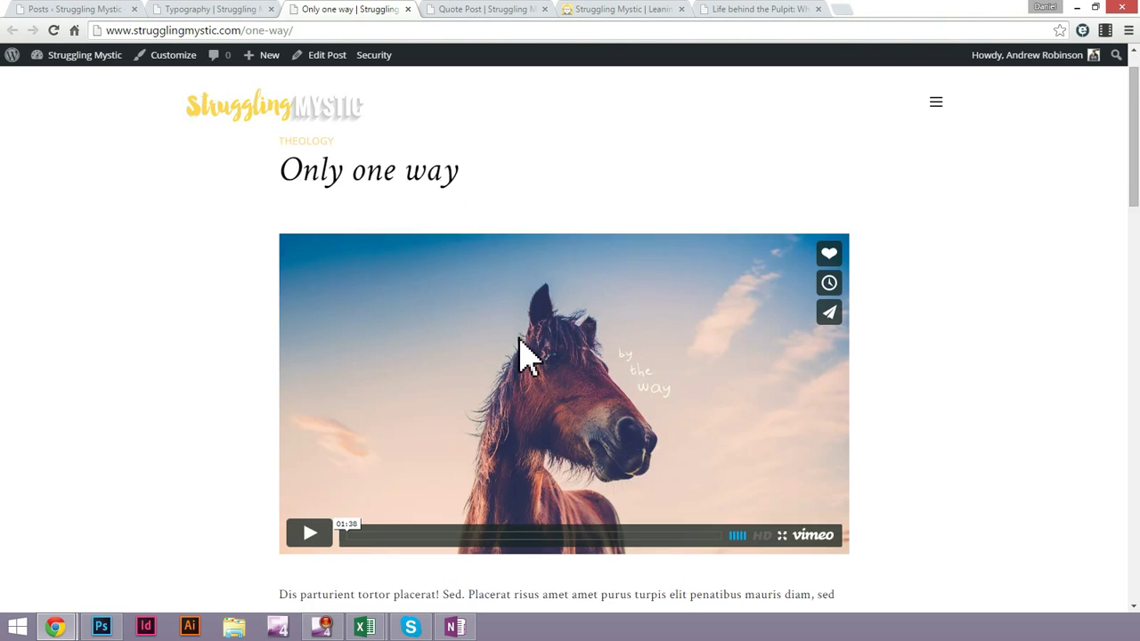
pyautogui.hotkey('ctrl', 'w')
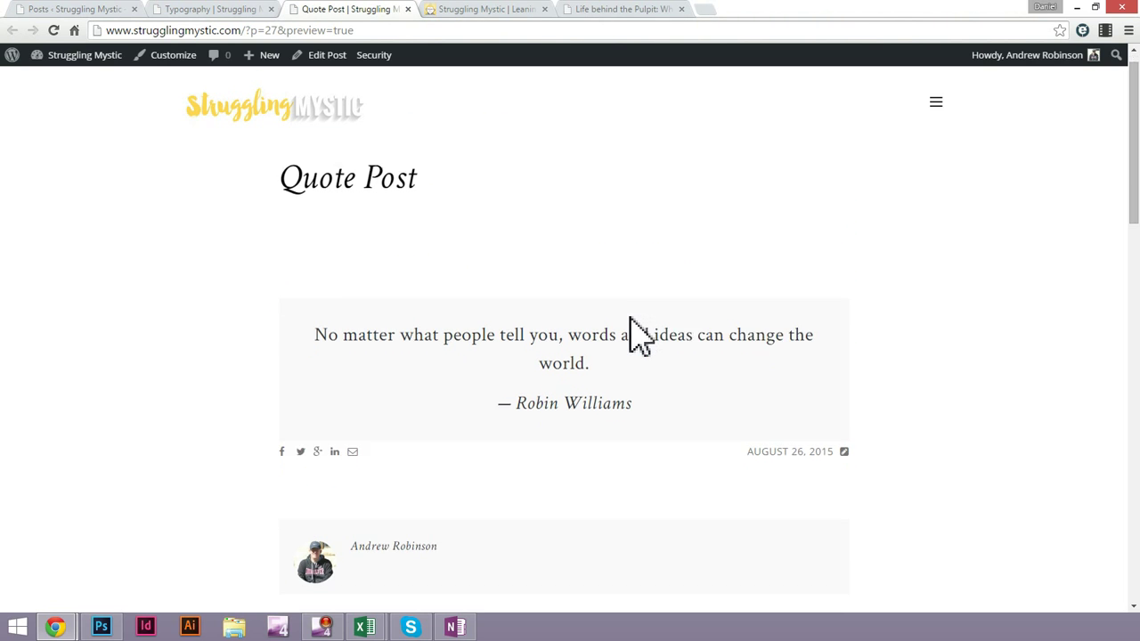
pyautogui.scroll(-3, 636, 334)
pyautogui.hotkey('ctrl', 'w')
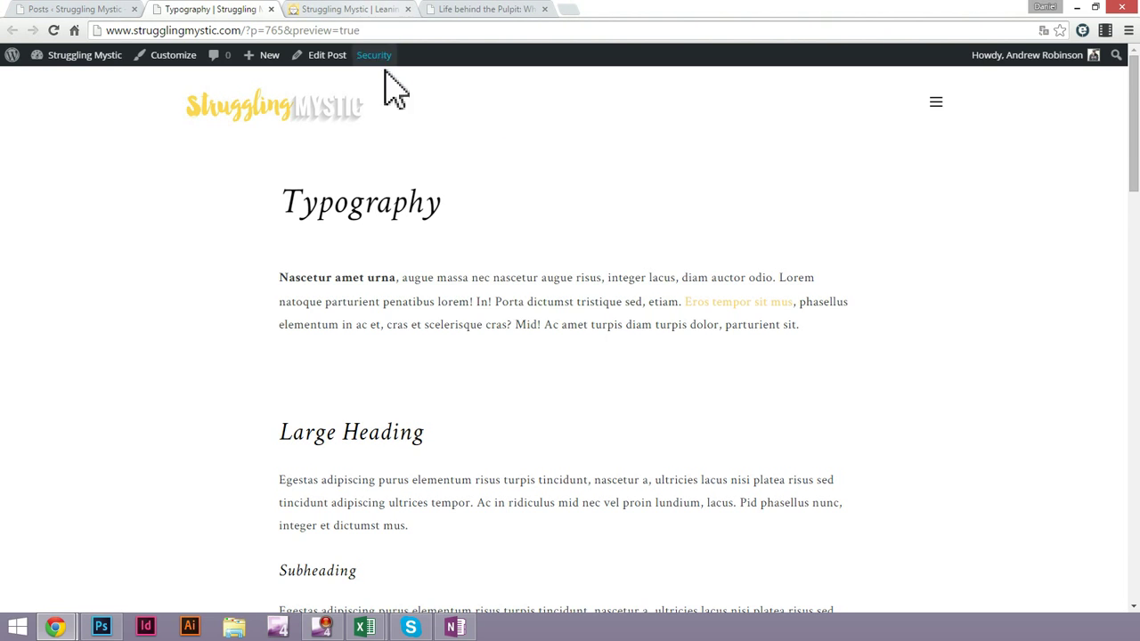
# Examine the Typography preview's body text, headings, quote, bullet list and numbered list, and close the preview
pyautogui.scroll(-5, 606, 299)
pyautogui.scroll(-4, 607, 298)
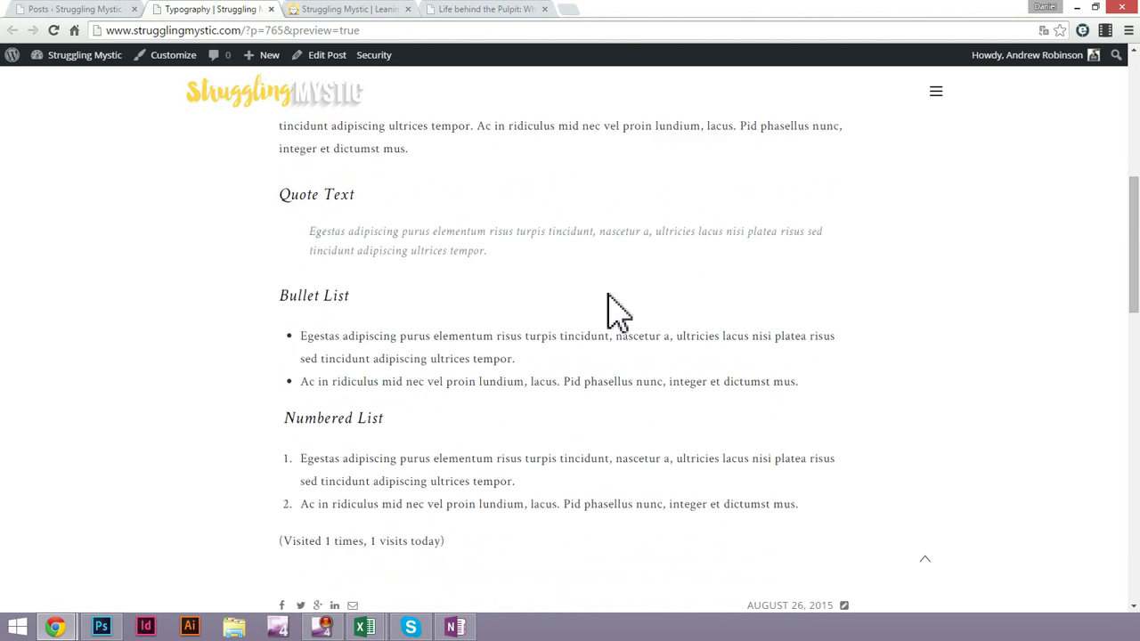
pyautogui.scroll(6, 607, 298)
pyautogui.scroll(2, 614, 312)
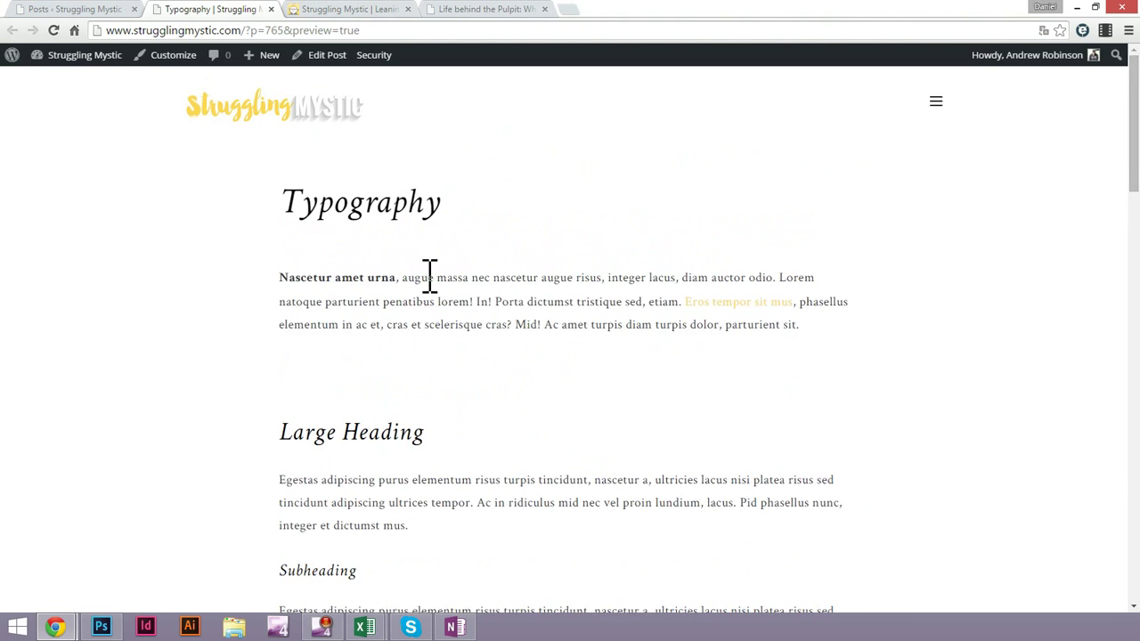
pyautogui.moveTo(333, 283); pyautogui.dragTo(501, 295)
pyautogui.click(588, 362)
pyautogui.scroll(-5, 587, 362)
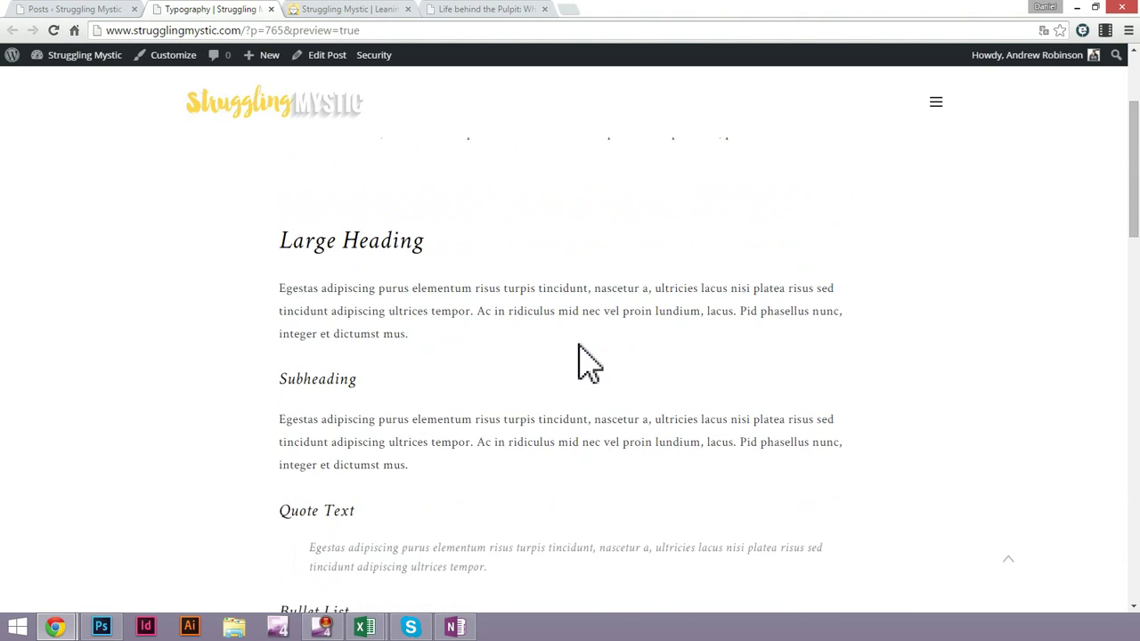
pyautogui.scroll(-2, 589, 363)
pyautogui.scroll(2, 312, 287)
pyautogui.moveTo(299, 228); pyautogui.dragTo(510, 282)
pyautogui.click(511, 281)
pyautogui.scroll(-5, 489, 477)
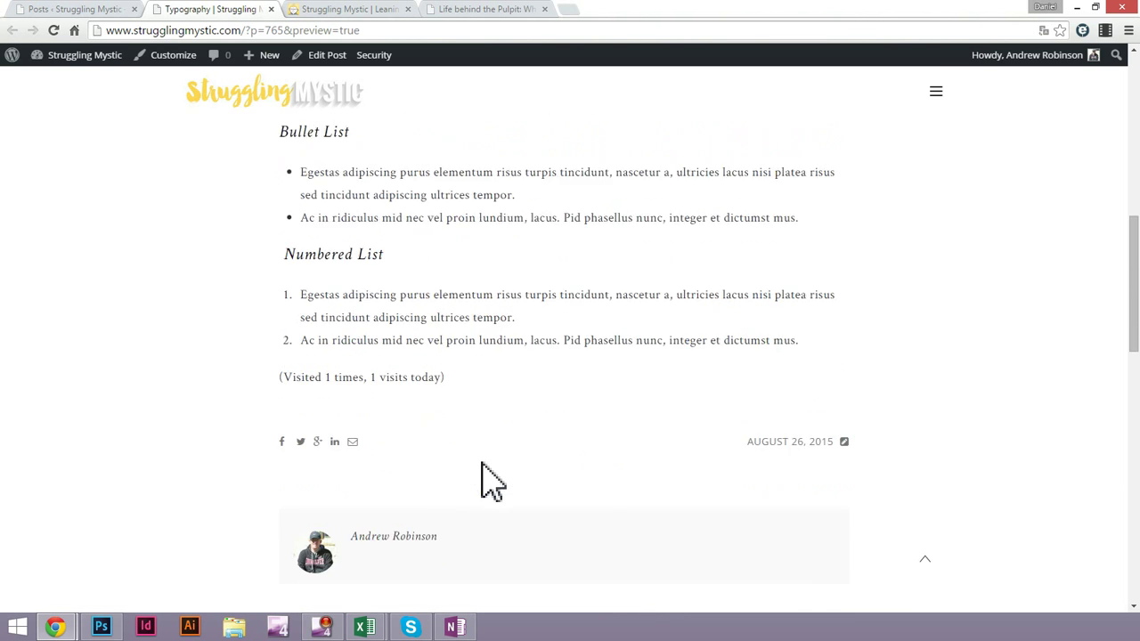
pyautogui.hotkey('ctrl', 'w')
# View the "Life behind the Pulpit: When everyone goes home." post from its beginning and close it
pyautogui.click(348, 11)
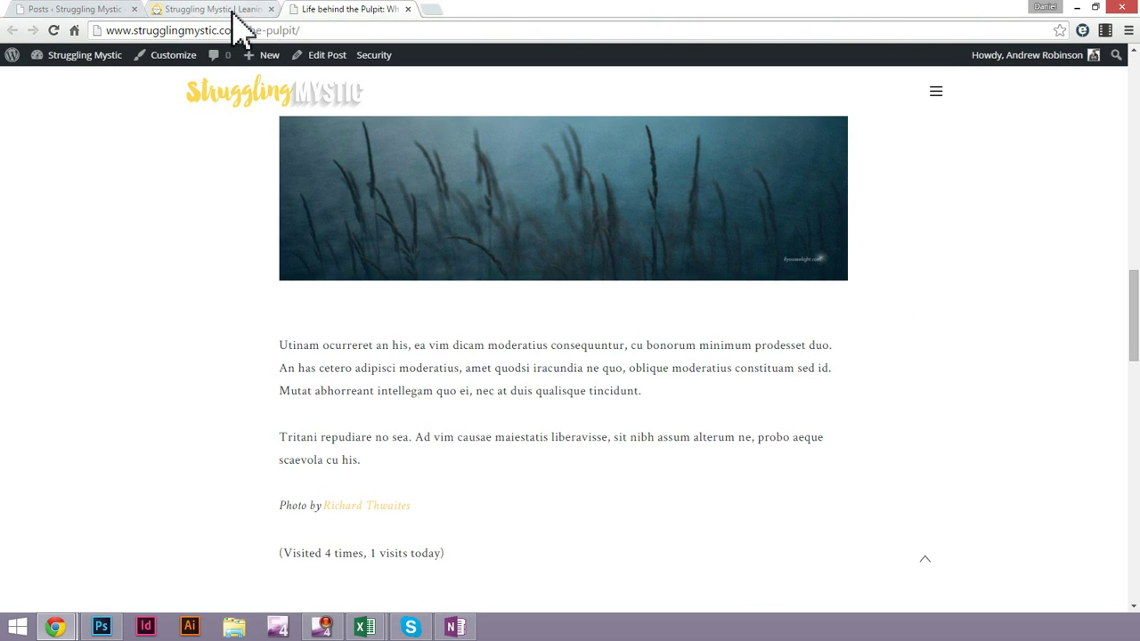
pyautogui.scroll(10, 550, 349)
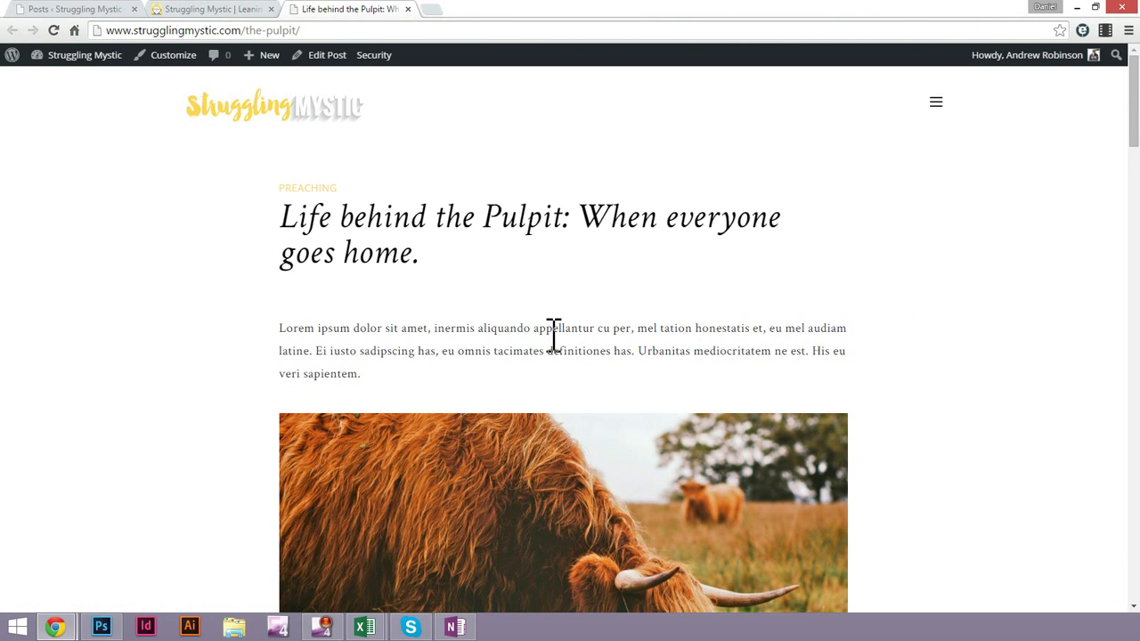
pyautogui.click(360, 93)
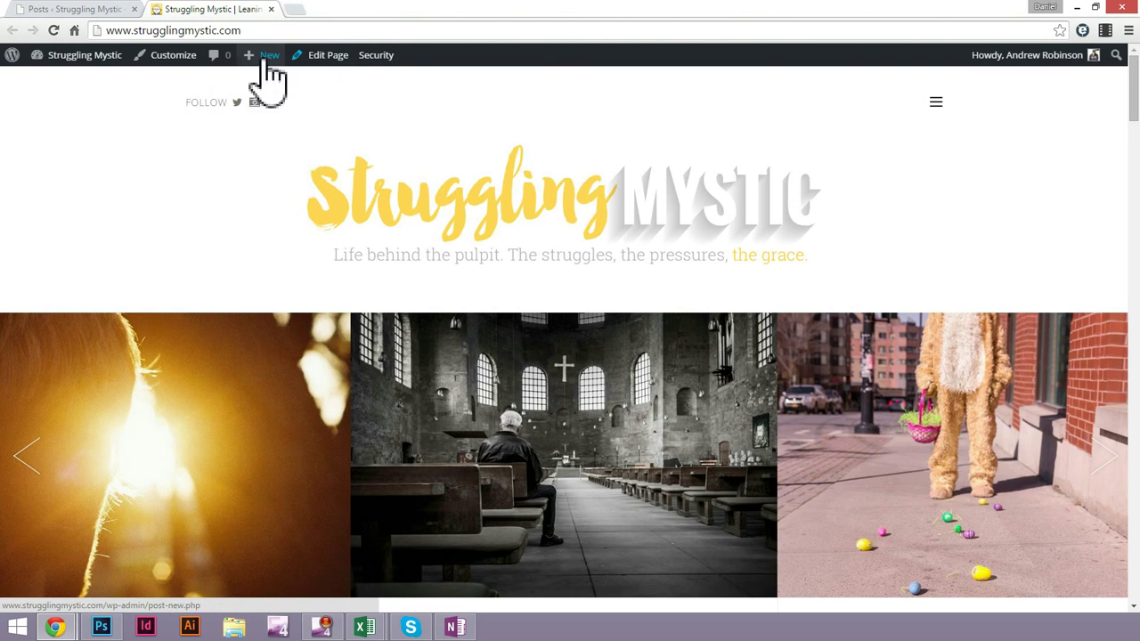
# Return to the admin posts list and select the Typography, Shortcodes, Image Shortcode Examples and Audio Post Example posts
pyautogui.click(67, 10)
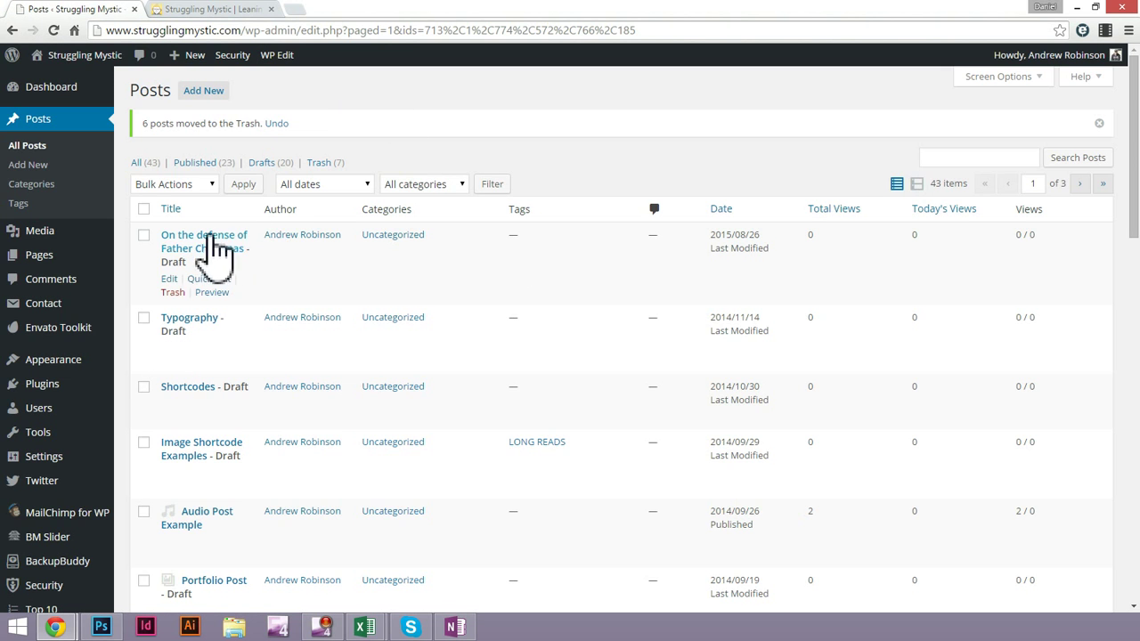
pyautogui.click(143, 318)
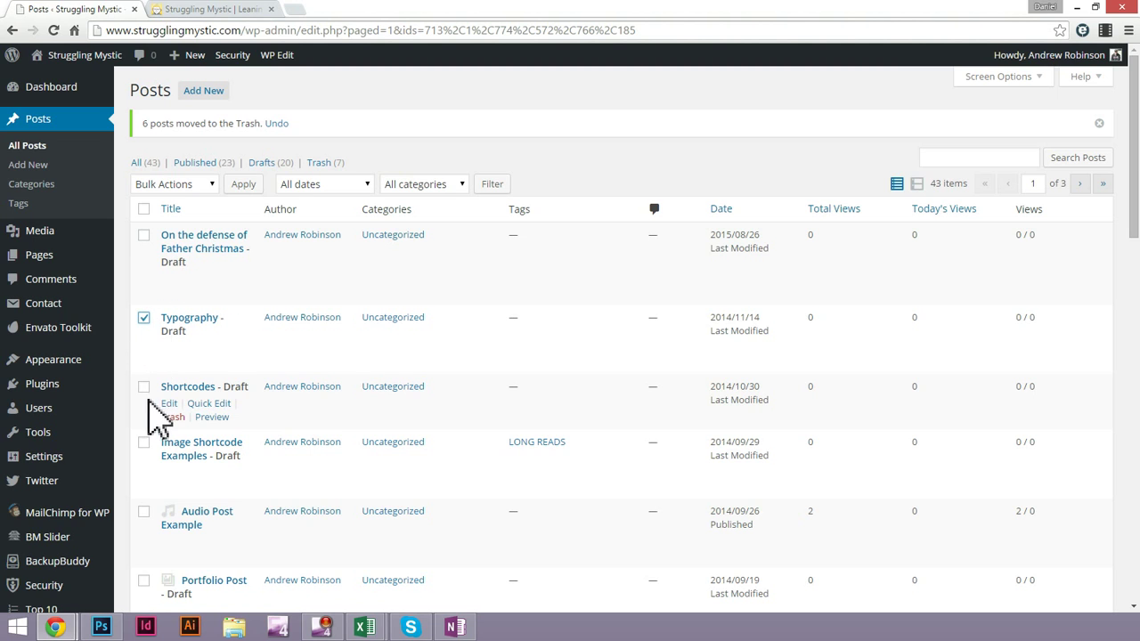
pyautogui.click(144, 388)
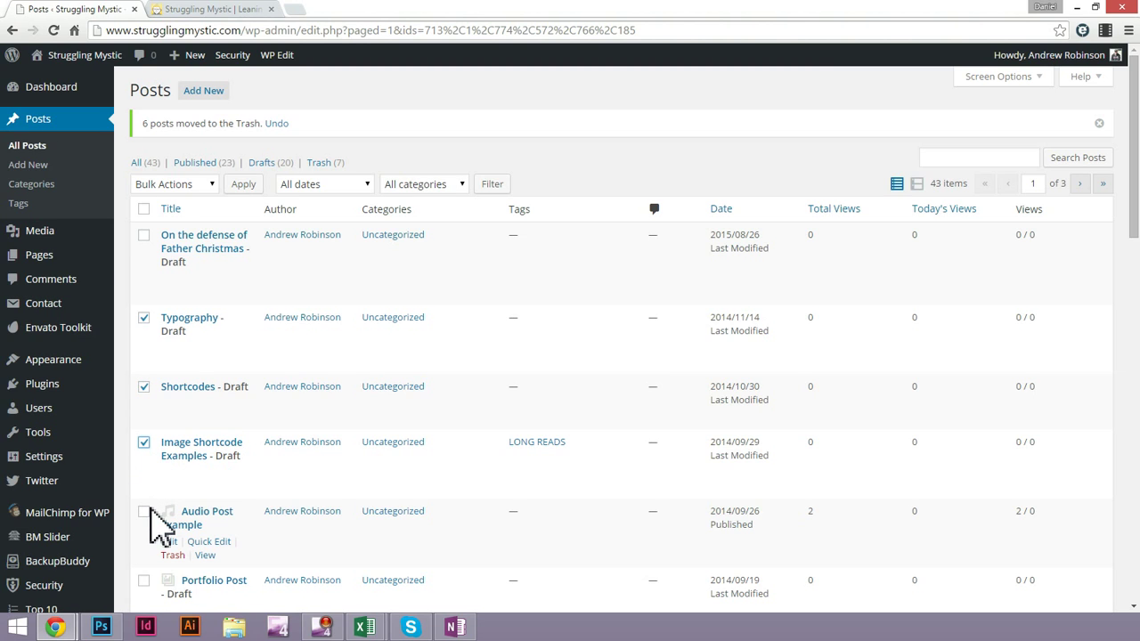
pyautogui.click(143, 514)
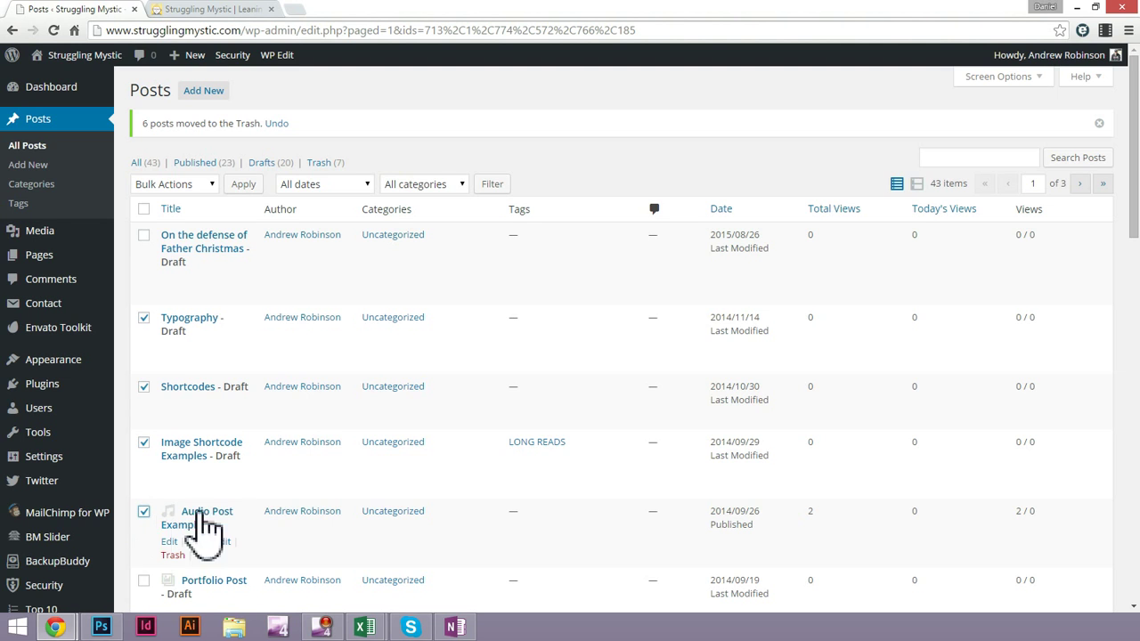
# Add Portfolio Post, Sound Cloud, Only one way, Post With Sidebar, Quote Post and "Self help, Self sevice & Selfie sticks" to the selection
pyautogui.scroll(-2, 219, 516)
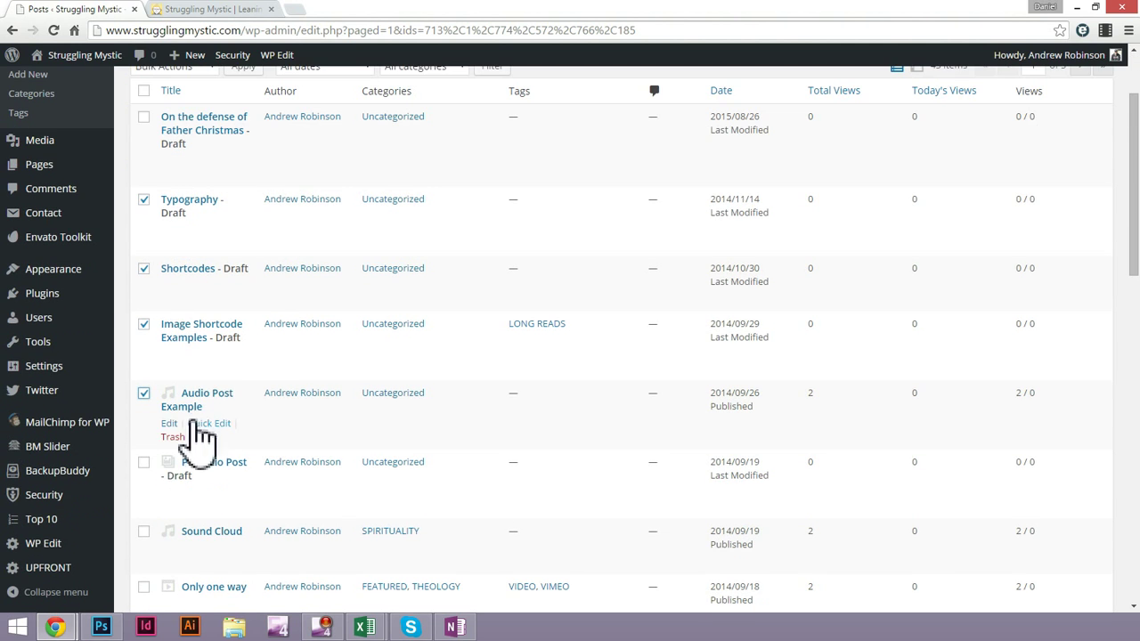
pyautogui.click(143, 463)
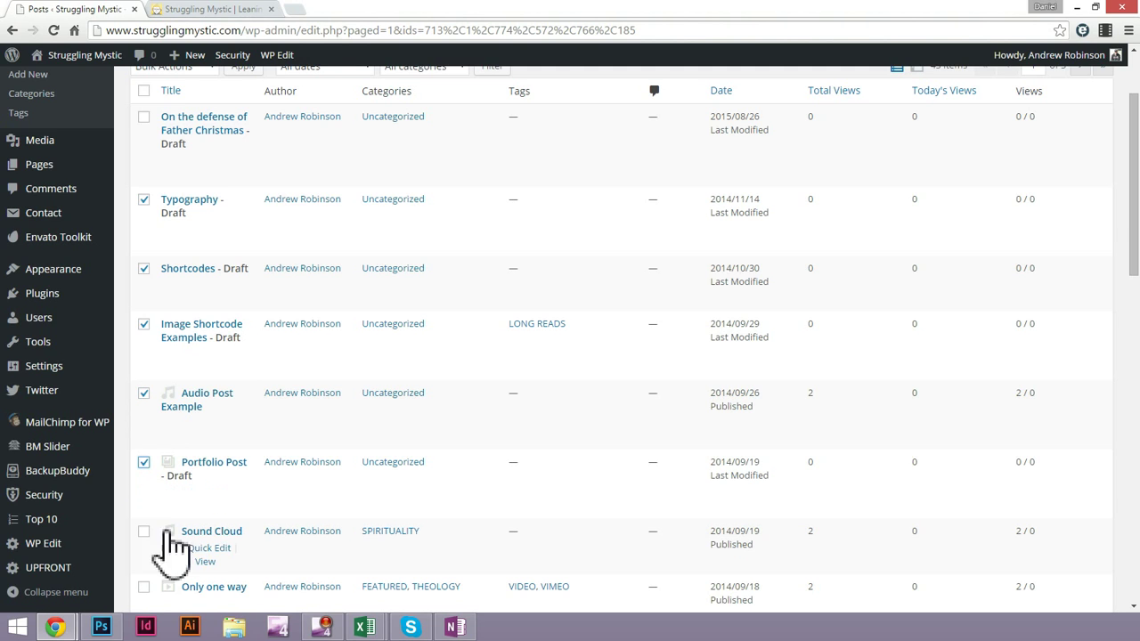
pyautogui.click(143, 532)
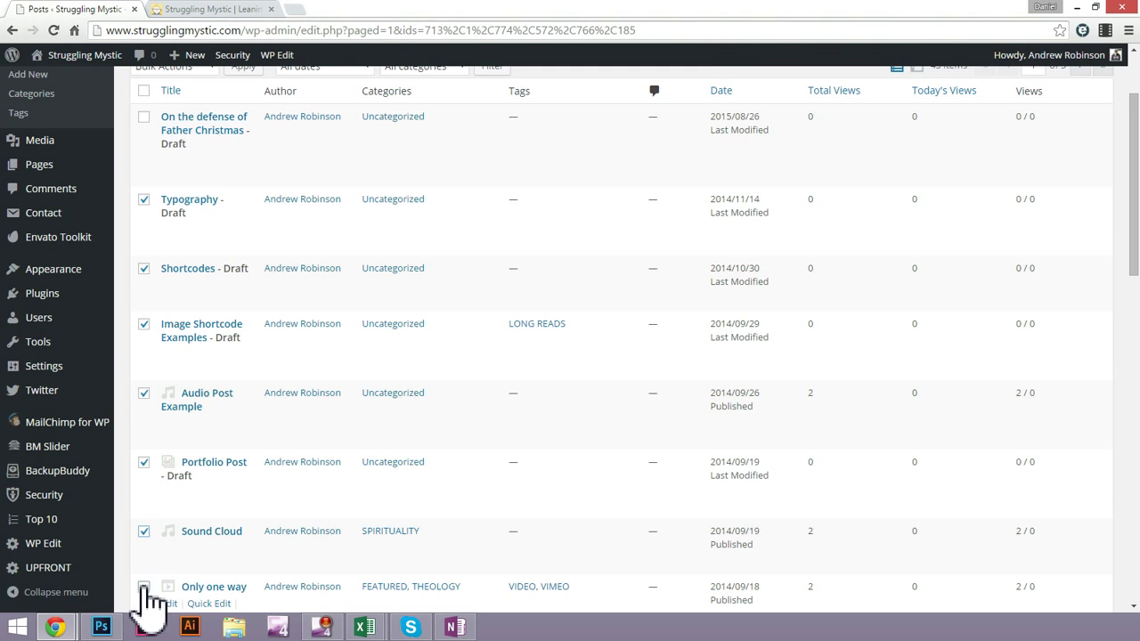
pyautogui.click(144, 587)
pyautogui.scroll(-3, 348, 453)
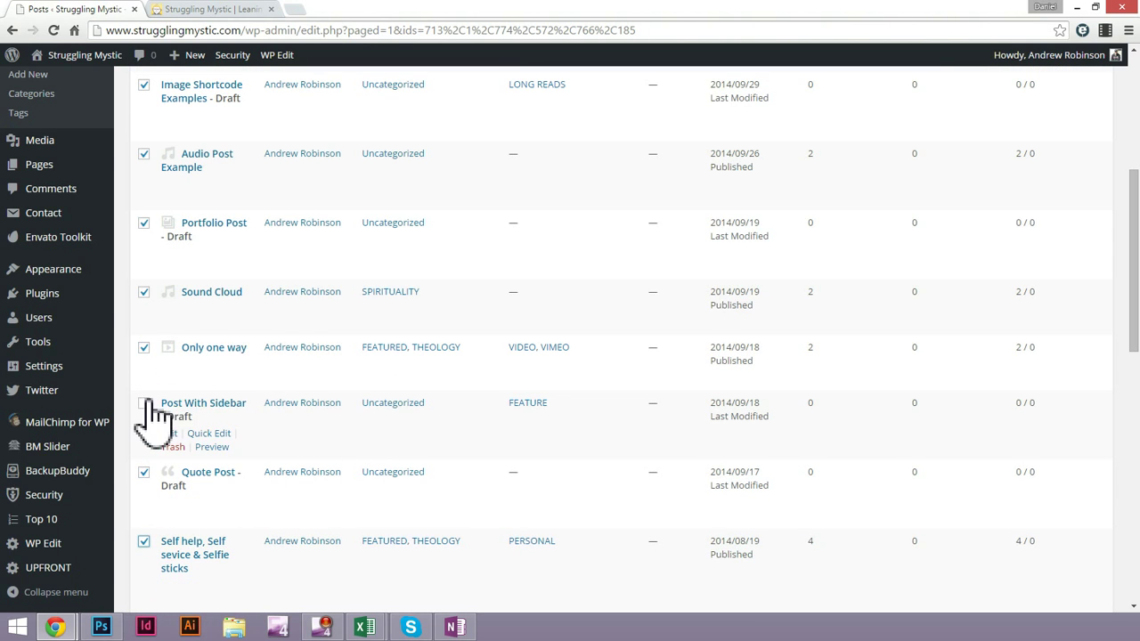
pyautogui.scroll(-2, 294, 455)
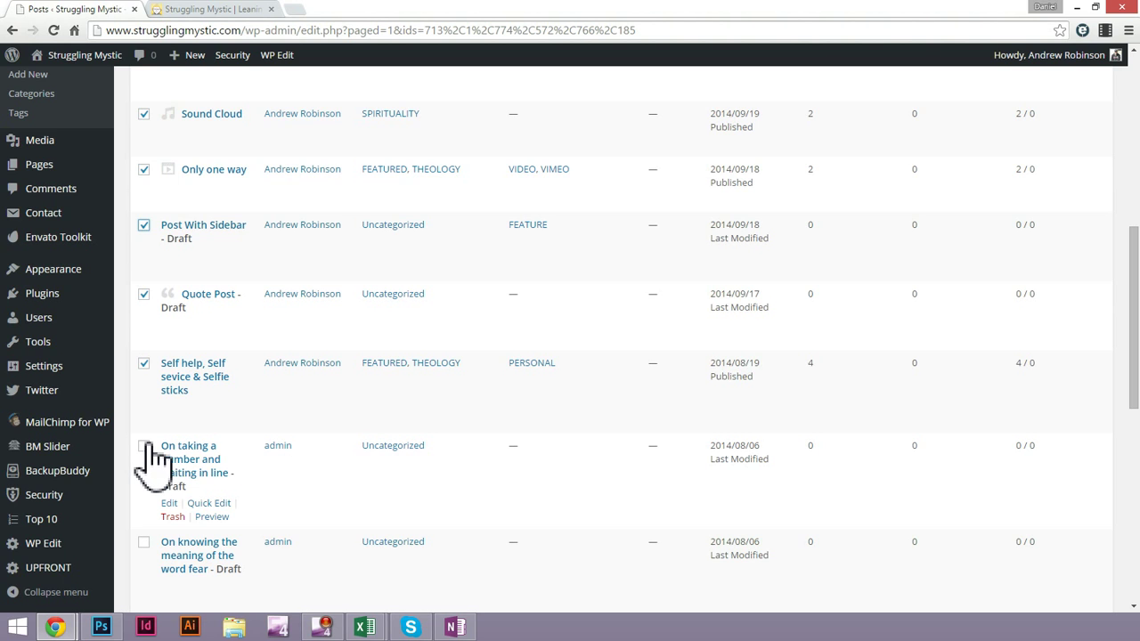
# Check the rest of the posts list and apply the Move to Trash bulk action to the selected example posts
pyautogui.scroll(-3, 218, 456)
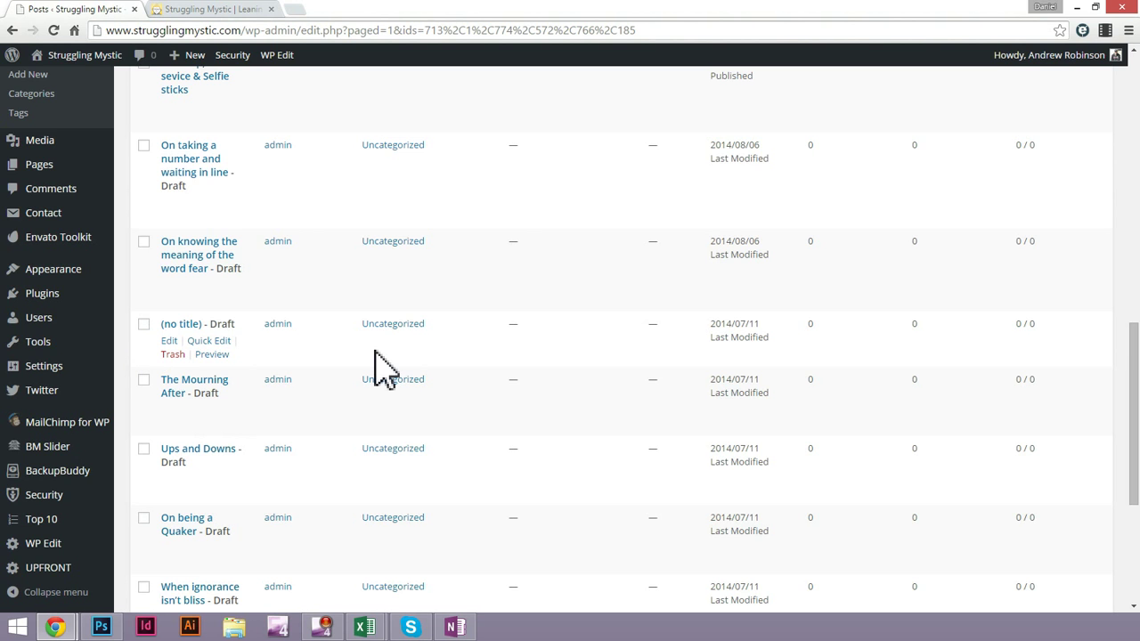
pyautogui.scroll(-3, 375, 352)
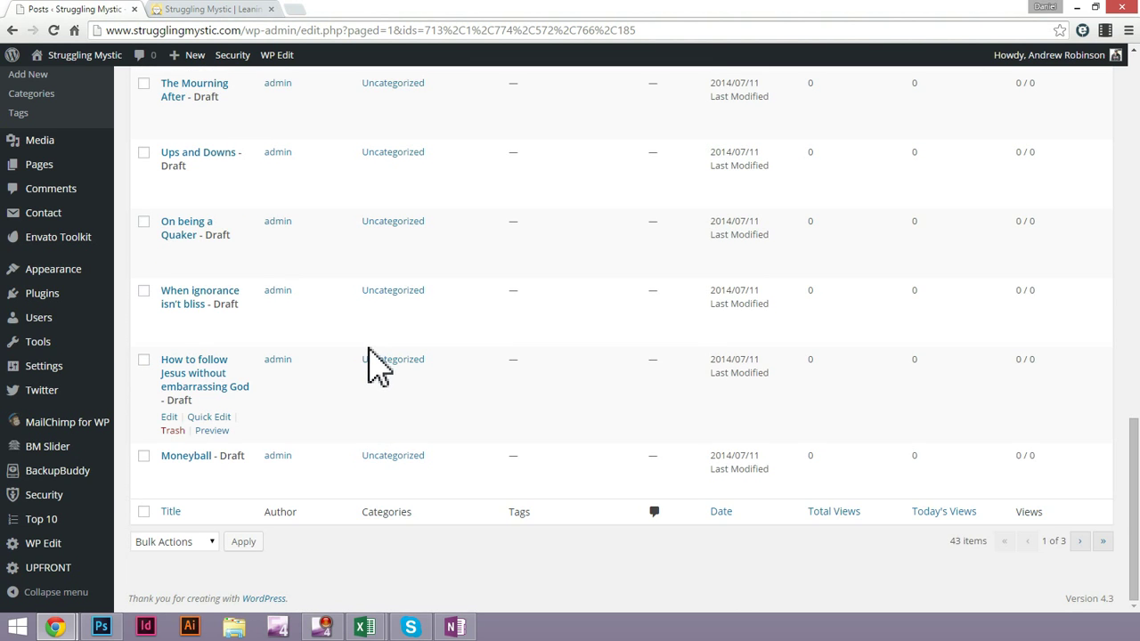
pyautogui.scroll(10, 375, 365)
pyautogui.click(178, 185)
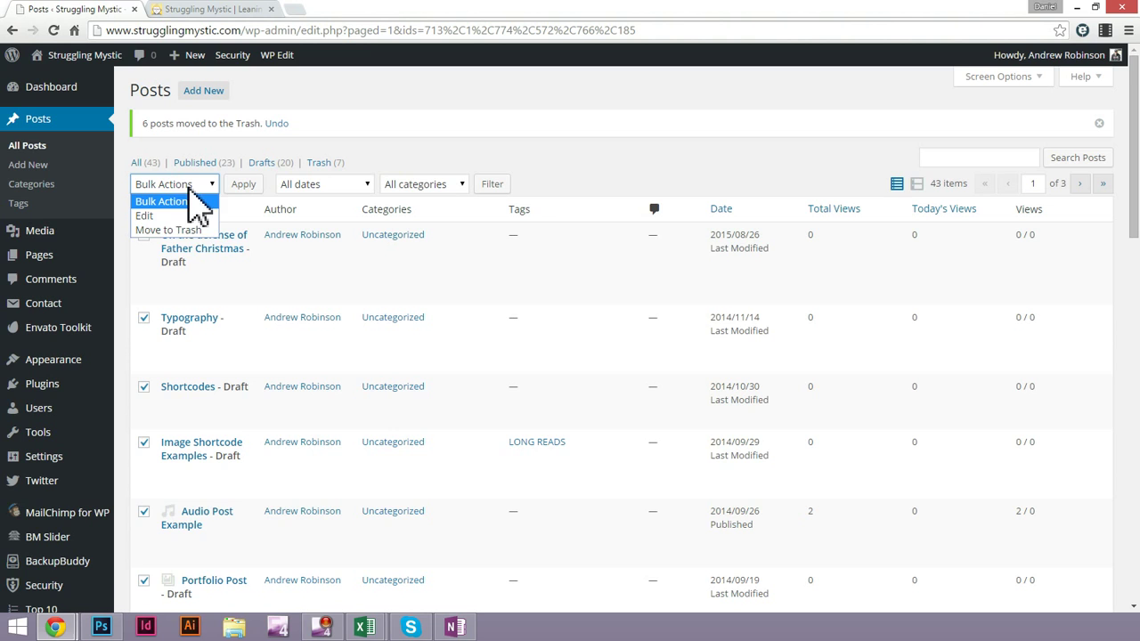
pyautogui.click(174, 230)
pyautogui.click(242, 185)
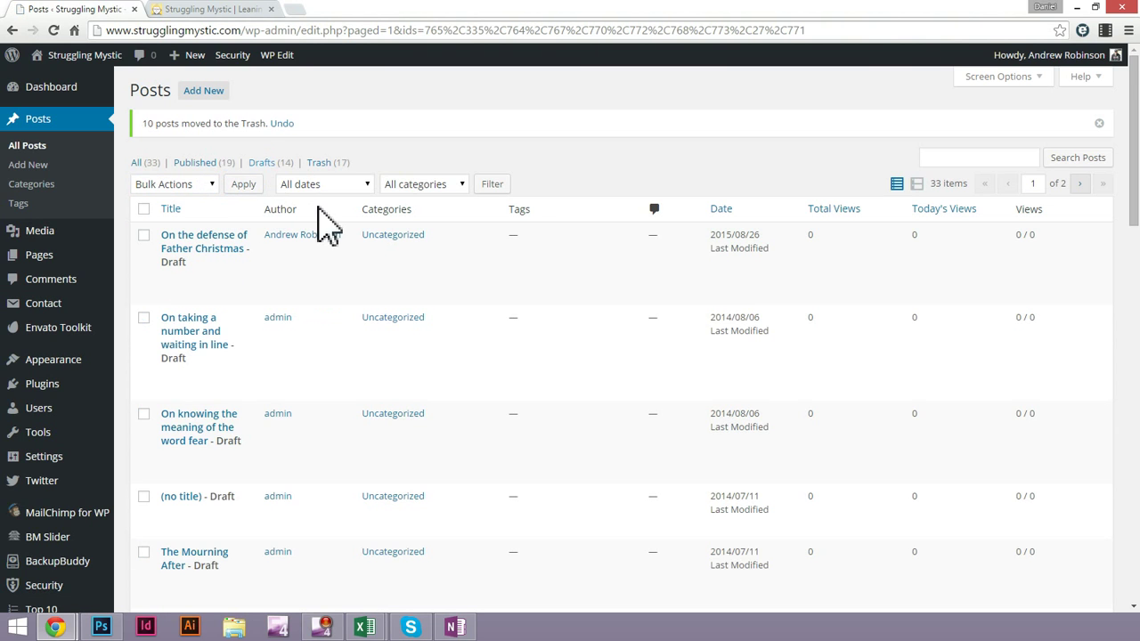
# Reload the site's home page and examine its slider, category blocks, article list and sidebar for the remaining posts
pyautogui.scroll(-2, 375, 274)
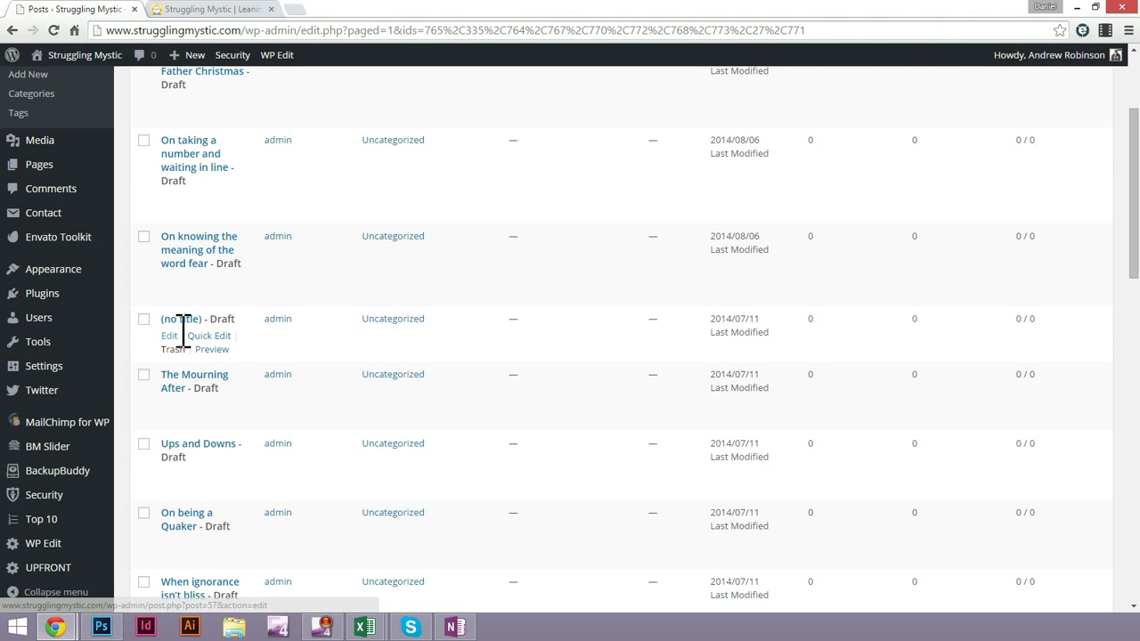
pyautogui.click(207, 11)
pyautogui.click(412, 250)
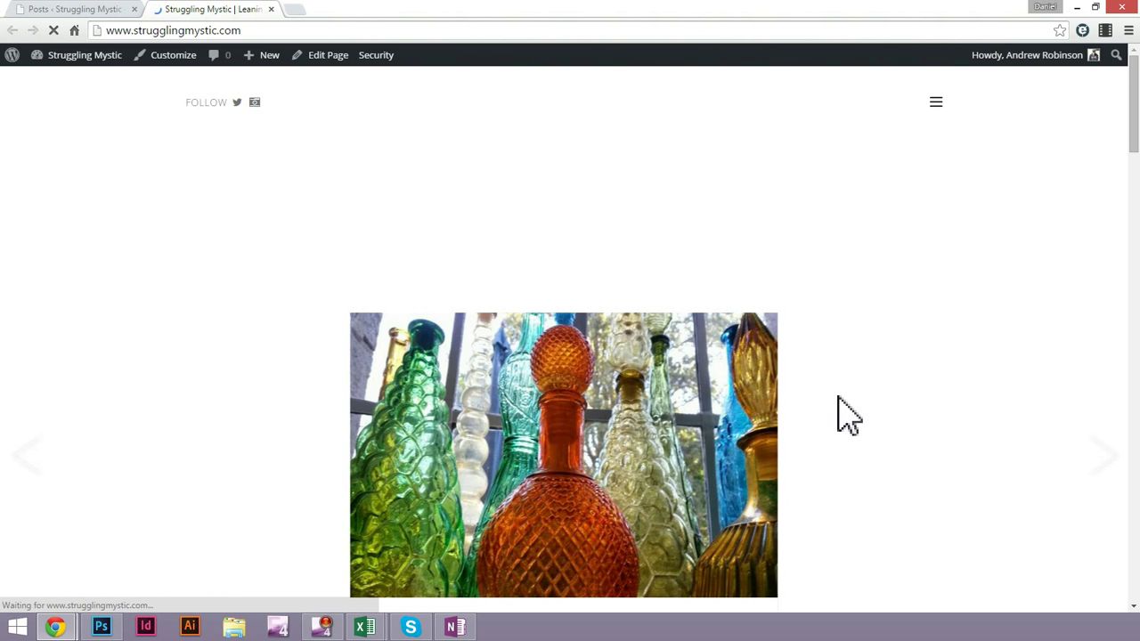
pyautogui.scroll(-3, 848, 414)
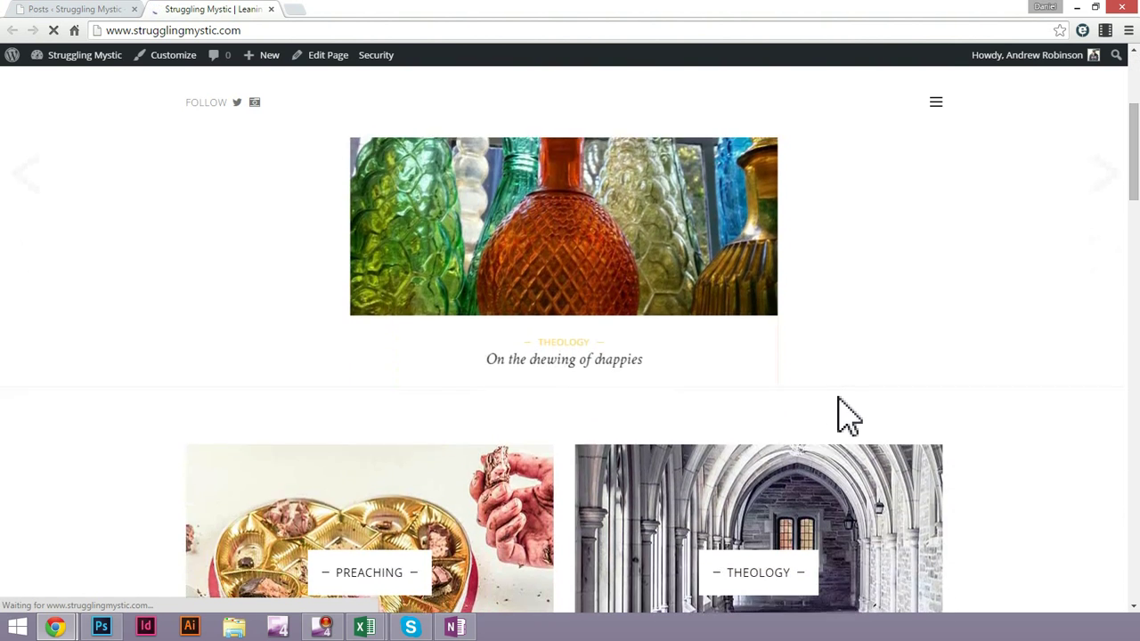
pyautogui.scroll(-7, 848, 414)
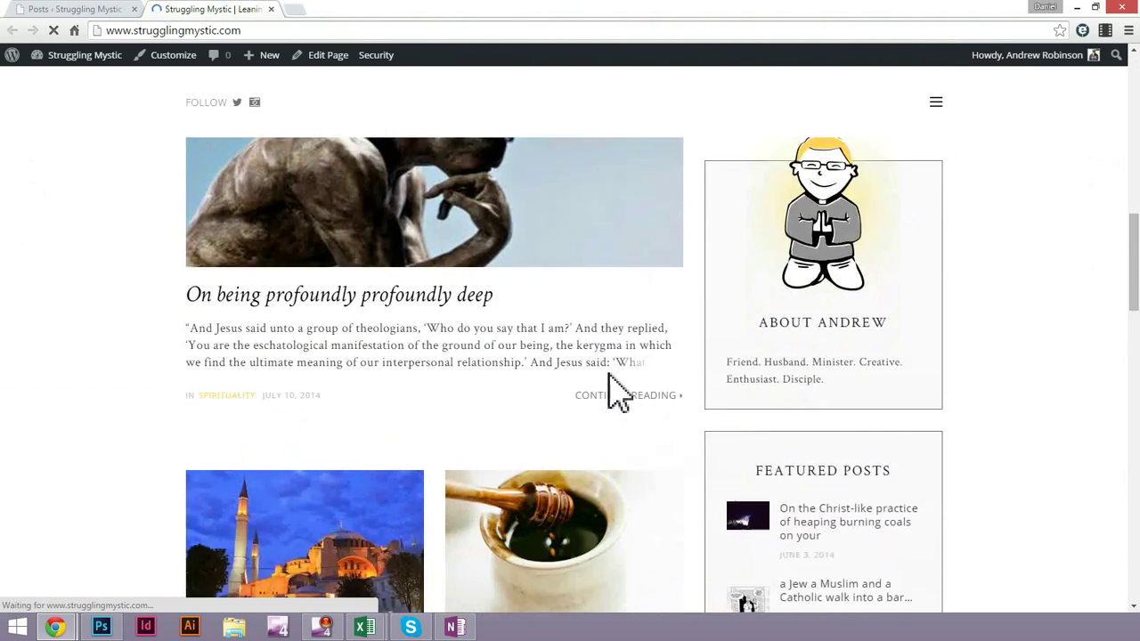
pyautogui.scroll(-6, 615, 392)
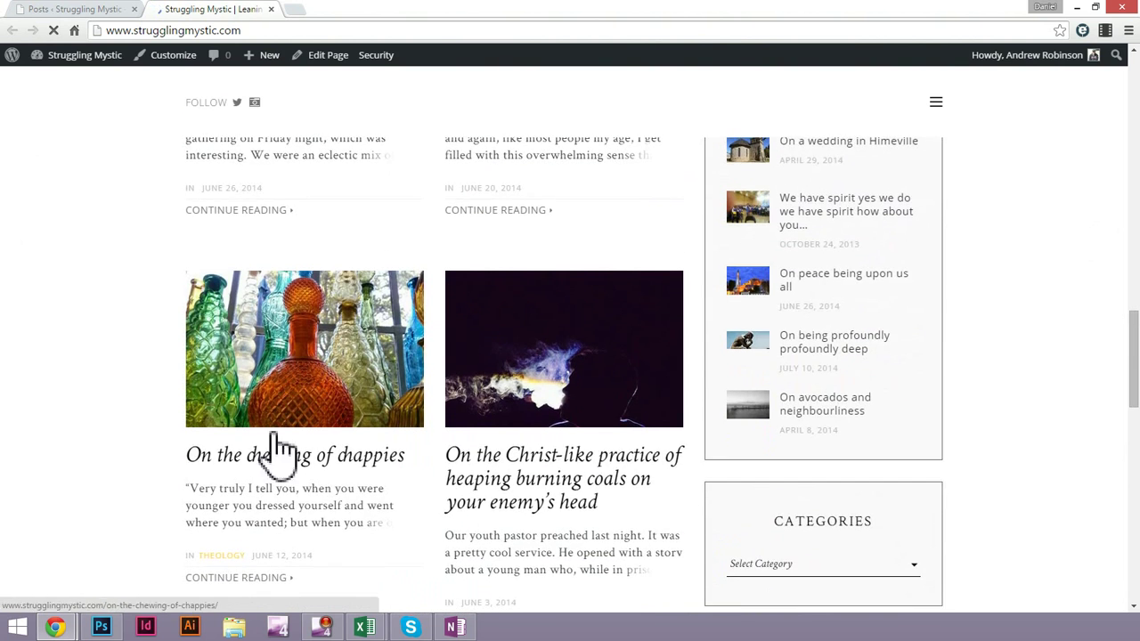
pyautogui.scroll(-1, 445, 376)
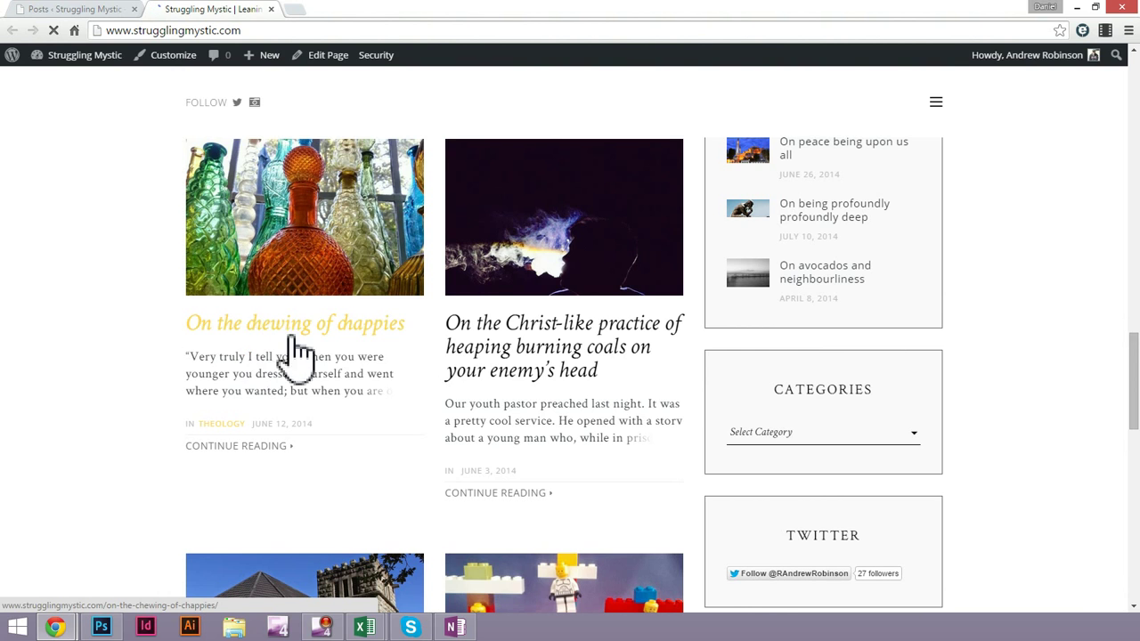
pyautogui.scroll(-1, 445, 343)
pyautogui.scroll(-5, 445, 348)
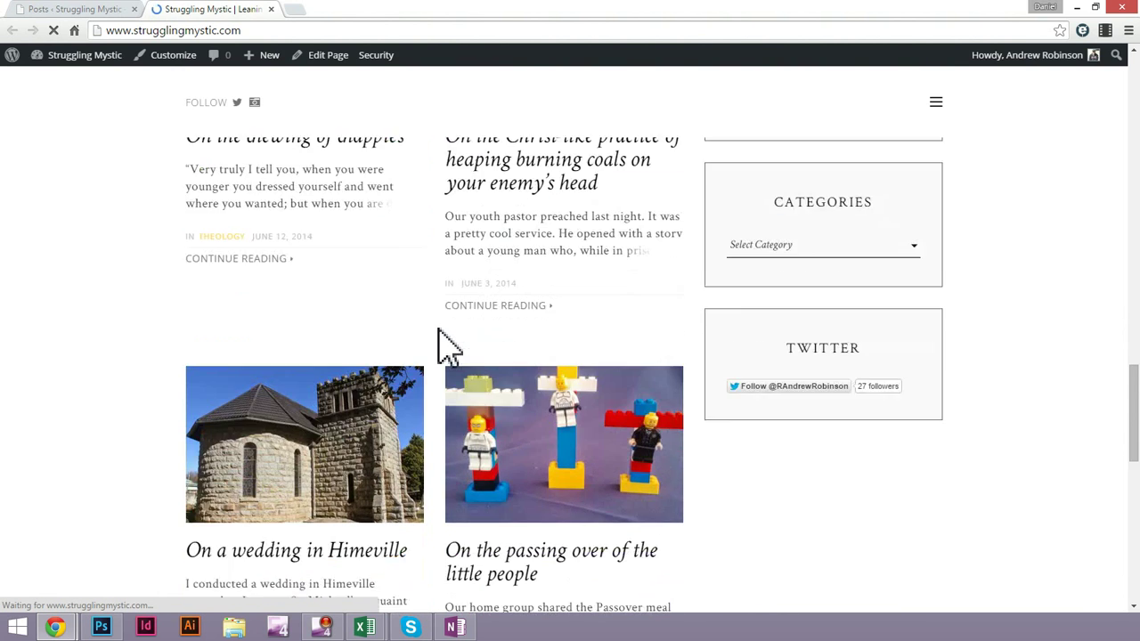
pyautogui.scroll(-6, 438, 330)
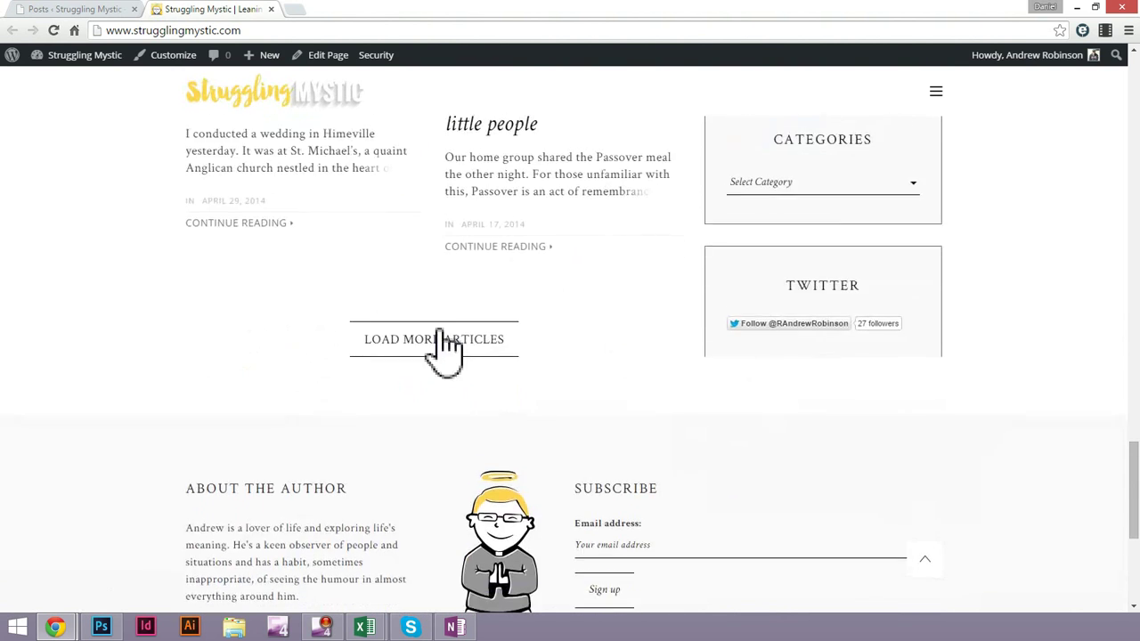
pyautogui.scroll(12, 888, 449)
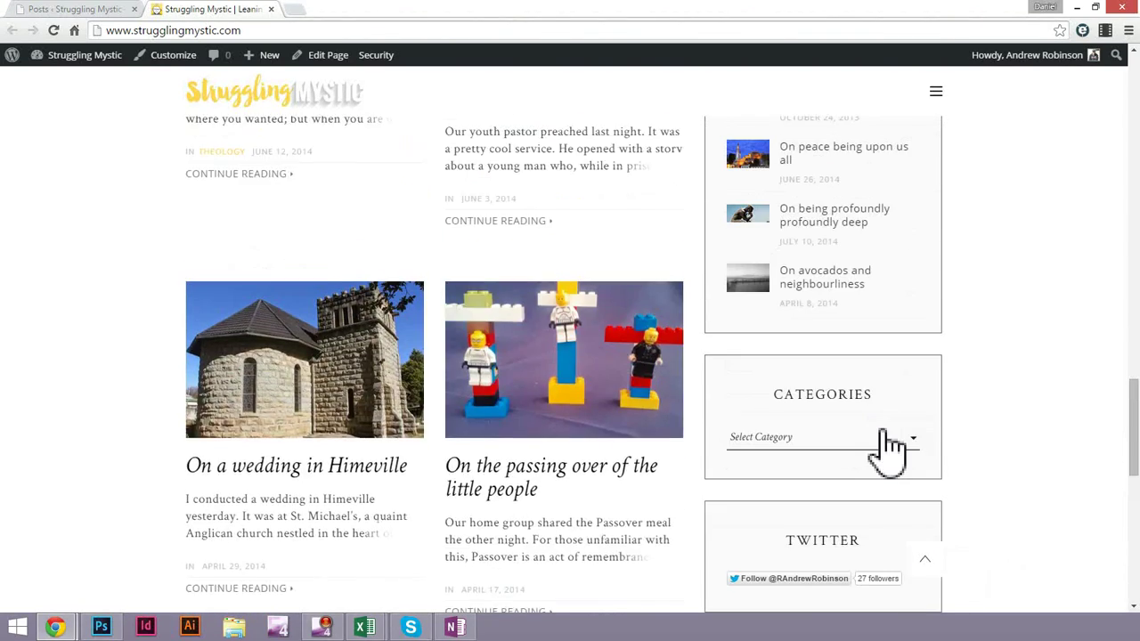
pyautogui.scroll(10, 888, 449)
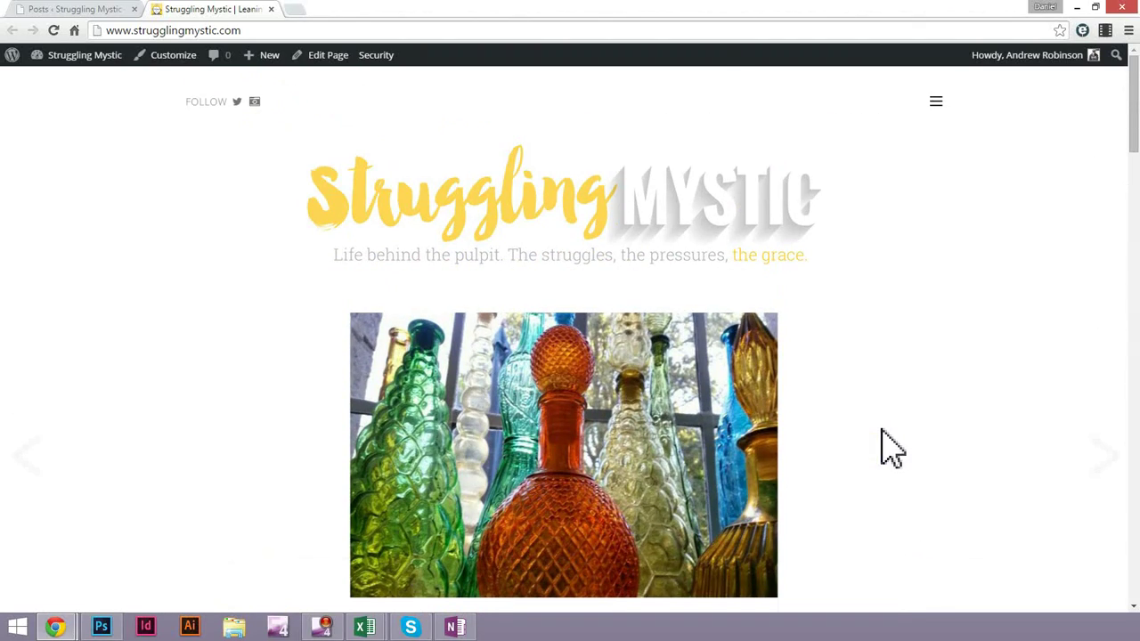
pyautogui.scroll(-1, 725, 490)
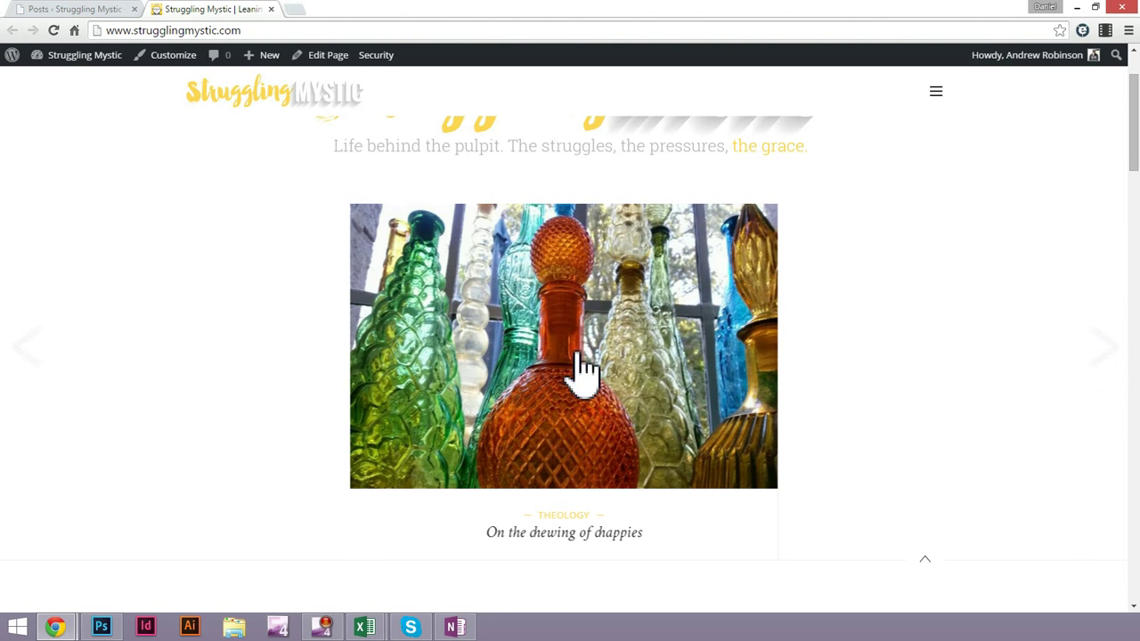
pyautogui.scroll(1, 552, 361)
pyautogui.scroll(-3, 472, 329)
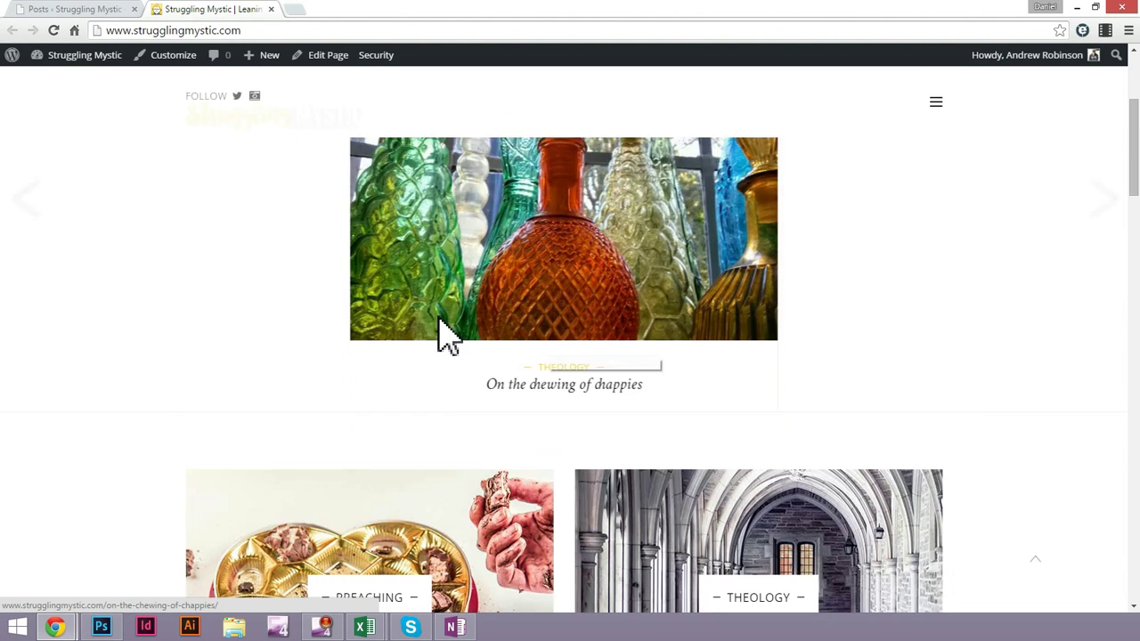
pyautogui.scroll(2, 521, 346)
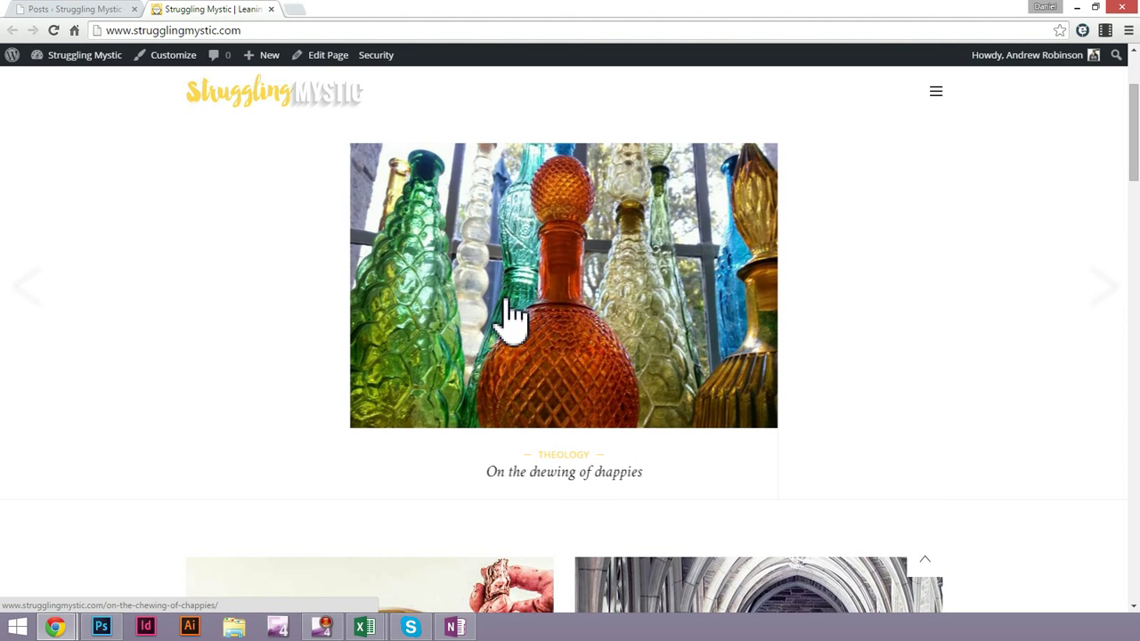
# Open the "On being profoundly profoundly deep" post from the home page in a new tab and look over its beginning
pyautogui.scroll(-4, 543, 366)
pyautogui.scroll(-4, 556, 374)
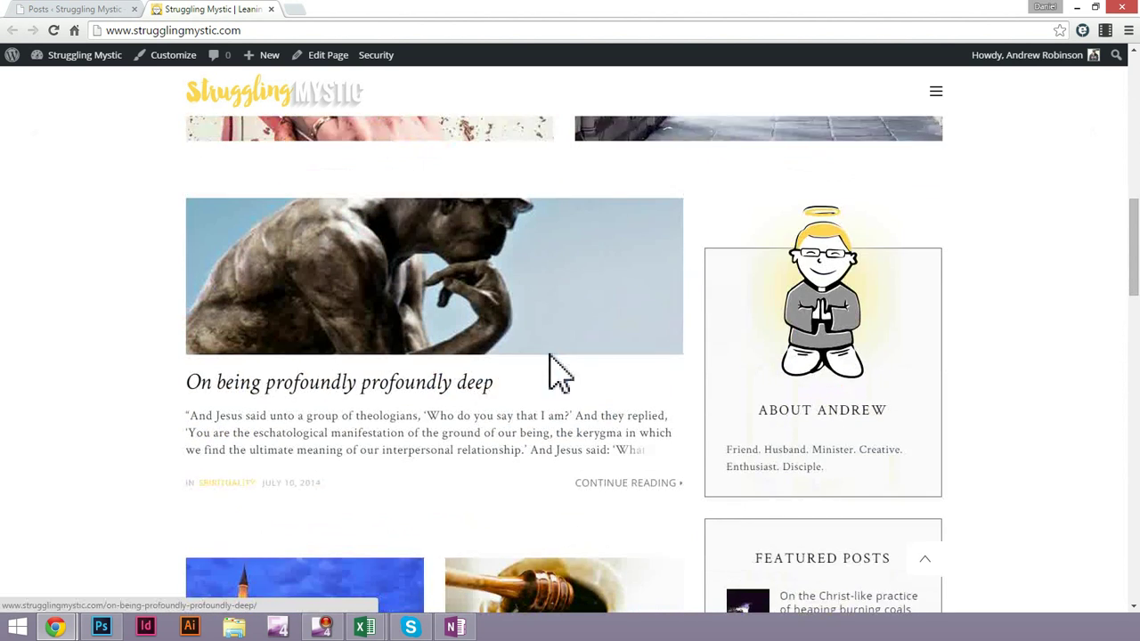
pyautogui.rightClick(407, 375)
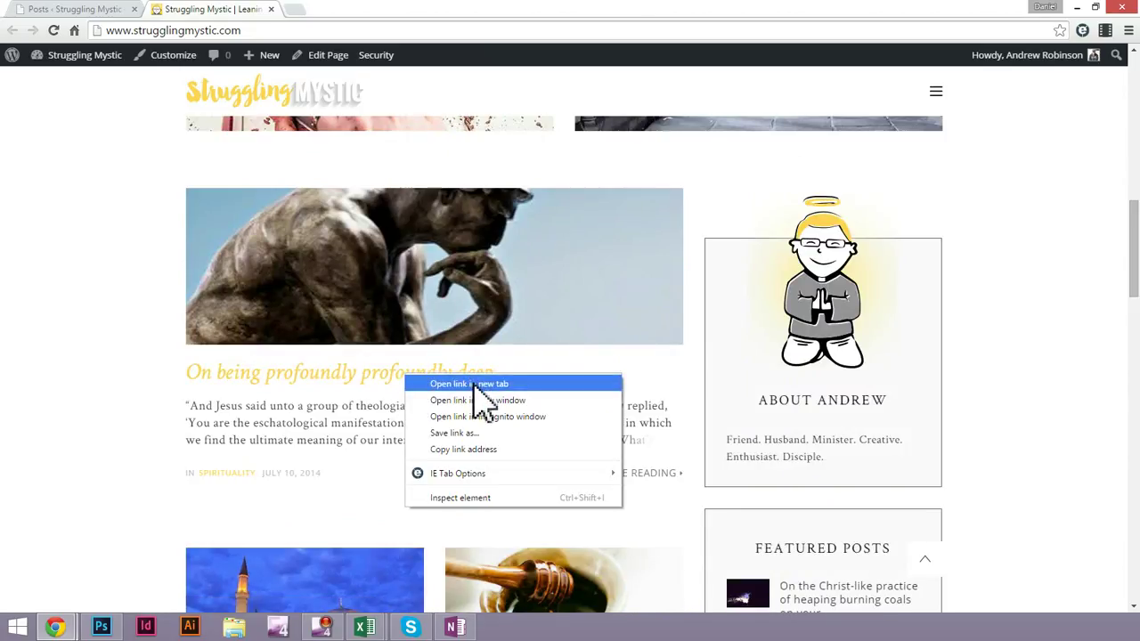
pyautogui.click(473, 384)
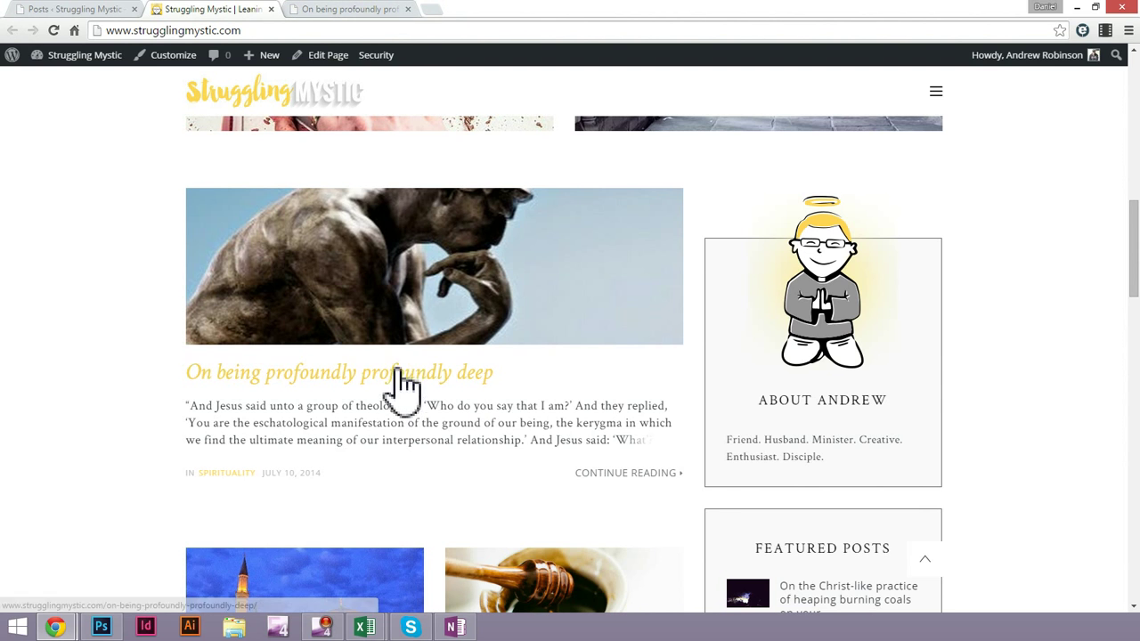
pyautogui.click(331, 11)
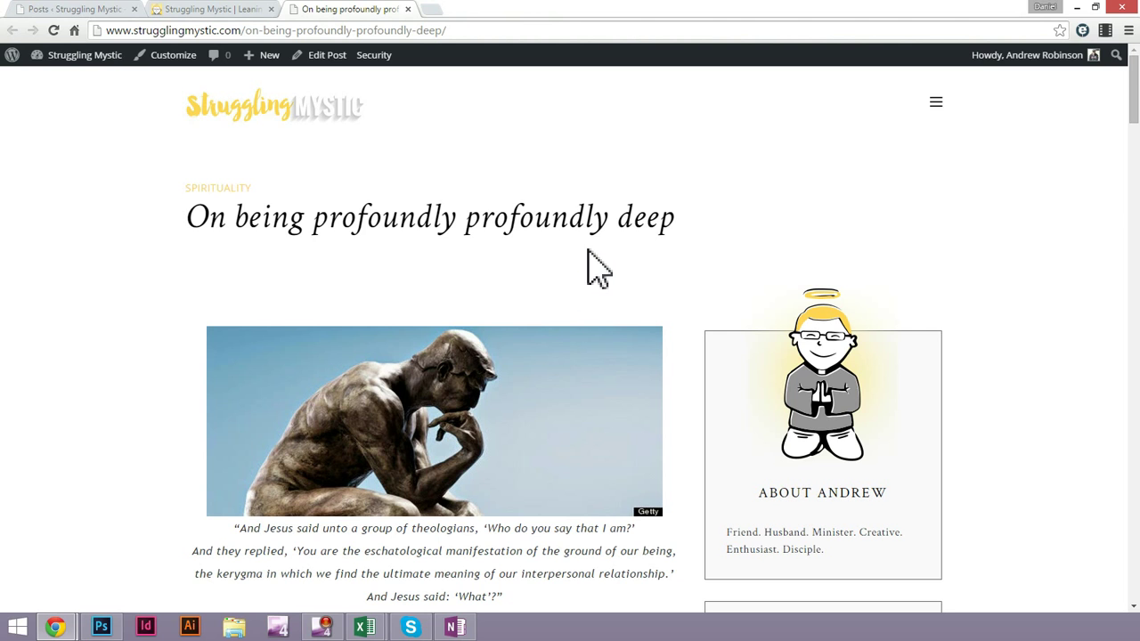
pyautogui.scroll(-5, 515, 336)
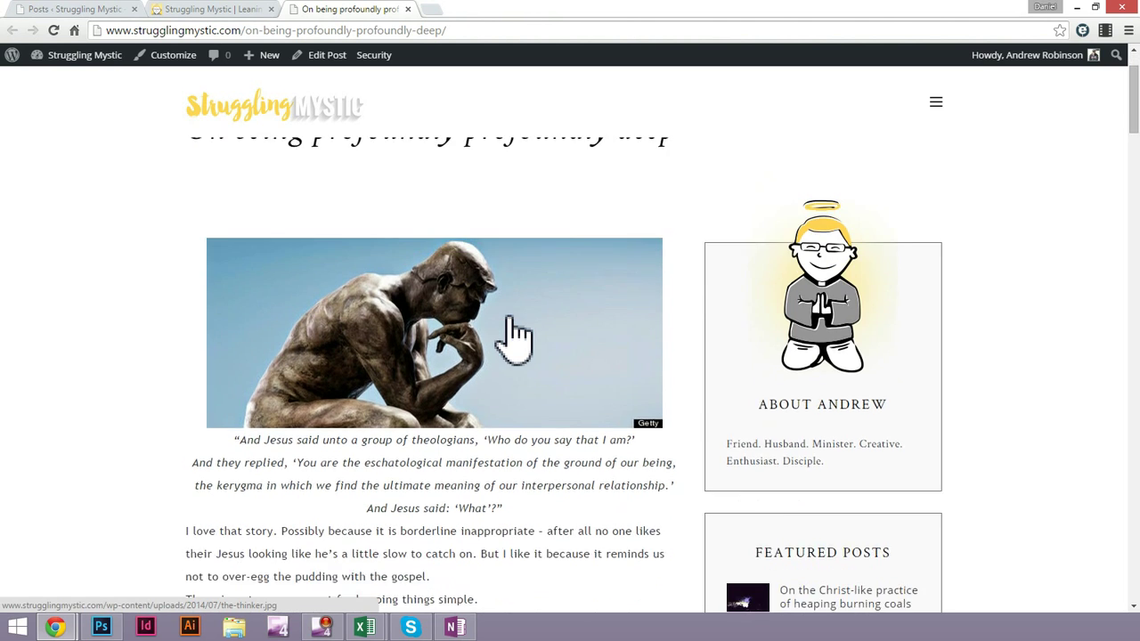
pyautogui.scroll(5, 513, 316)
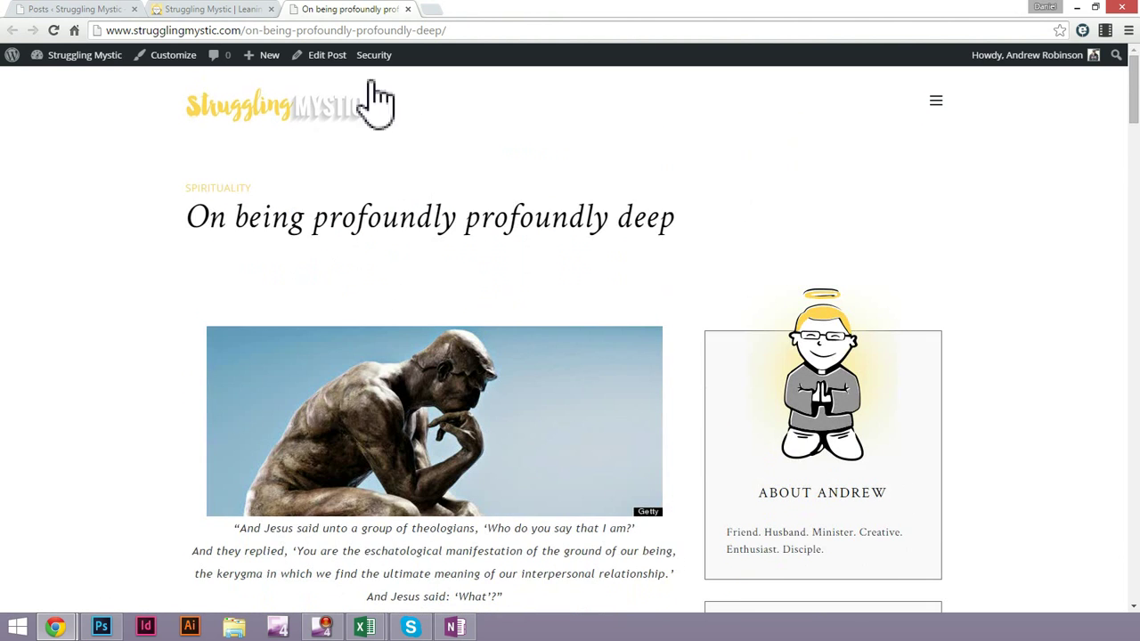
# Open the "On being profoundly profoundly deep" post for editing, assign it the FEATURED category and check its tags and featured image
pyautogui.click(326, 57)
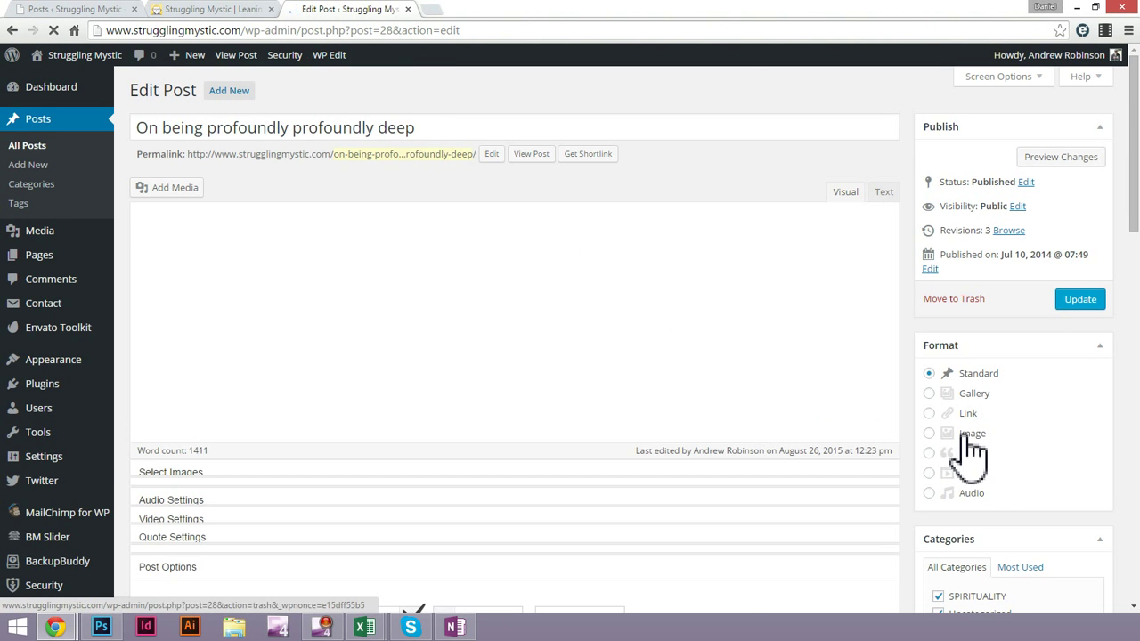
pyautogui.scroll(-3, 984, 427)
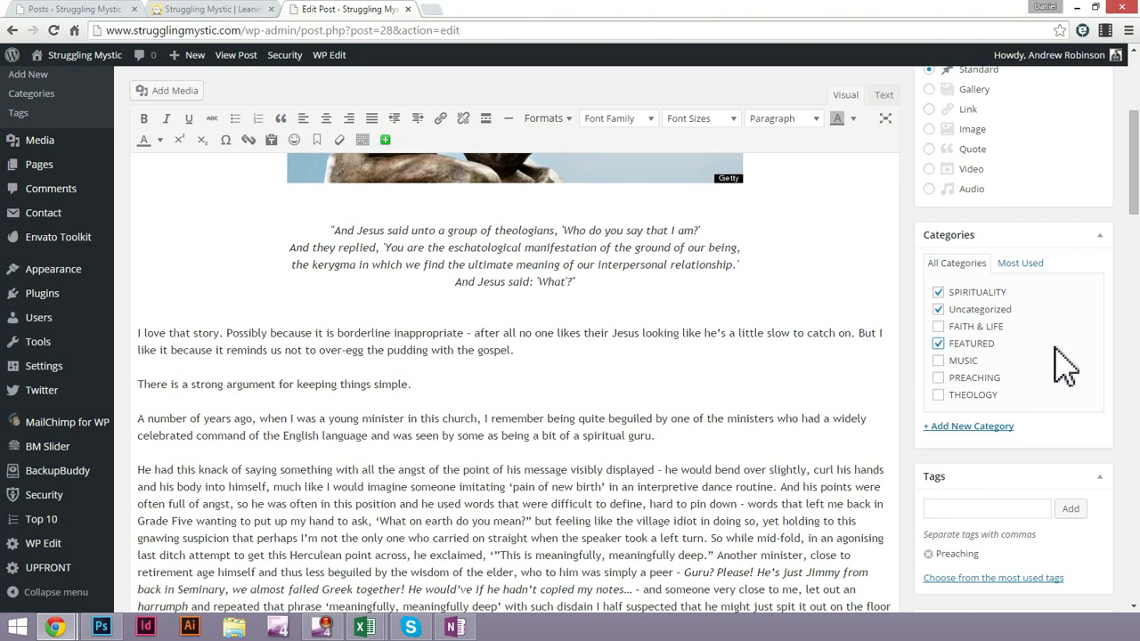
pyautogui.scroll(-3, 1064, 365)
pyautogui.scroll(-3, 1062, 408)
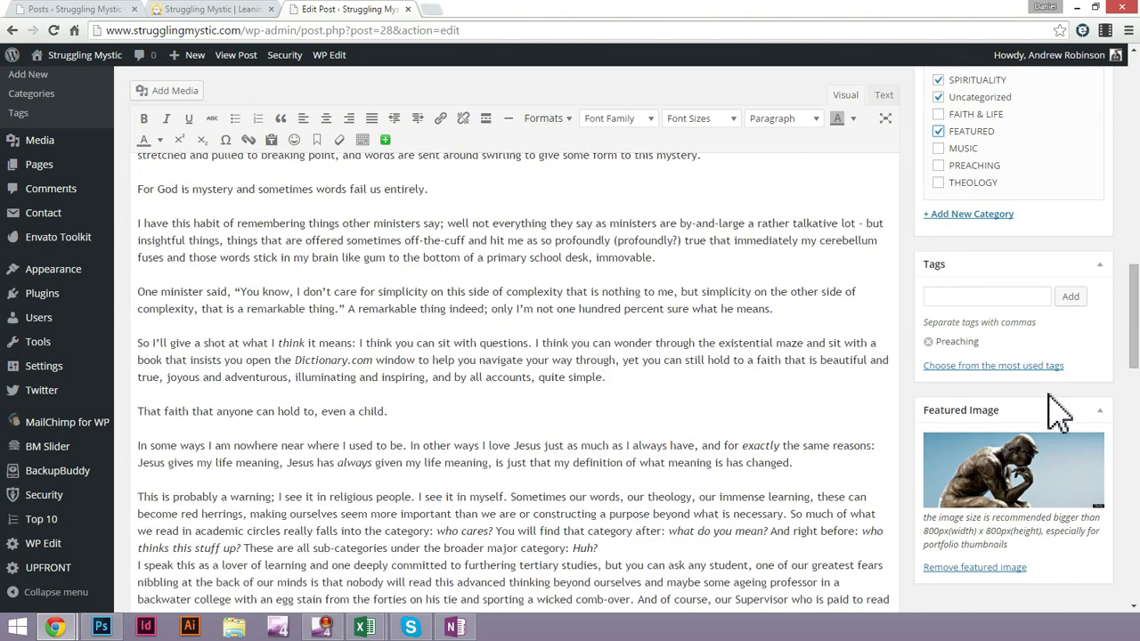
# Update the "On being profoundly profoundly deep" post and reload the site's home page to check the featured slider
pyautogui.scroll(8, 1060, 356)
pyautogui.click(1080, 270)
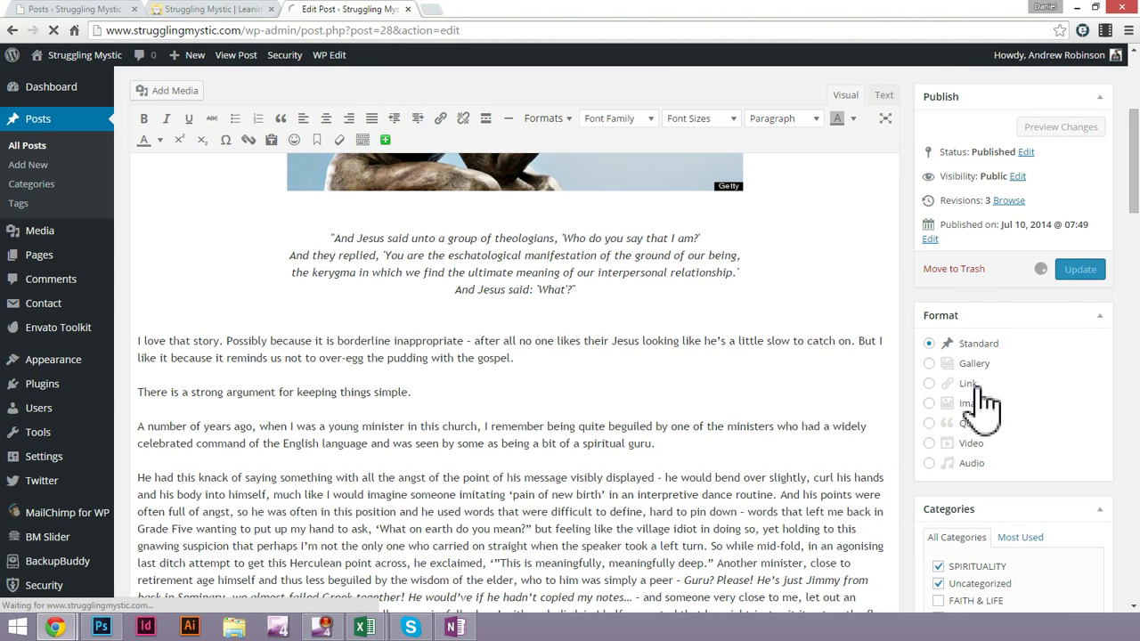
pyautogui.click(232, 10)
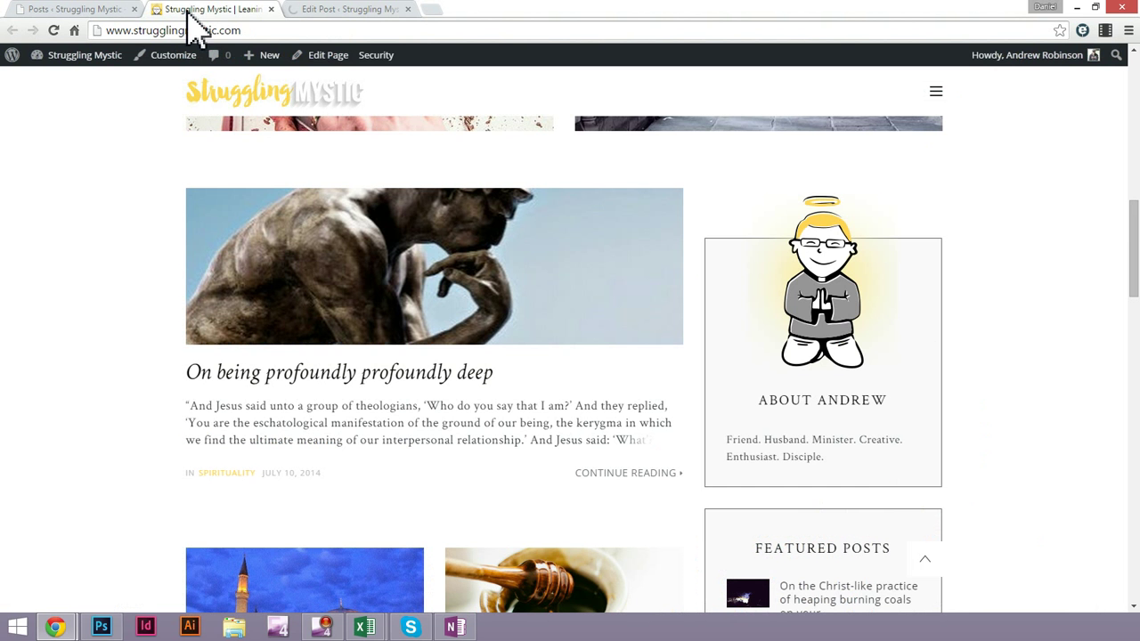
pyautogui.scroll(5, 595, 184)
pyautogui.scroll(3, 564, 300)
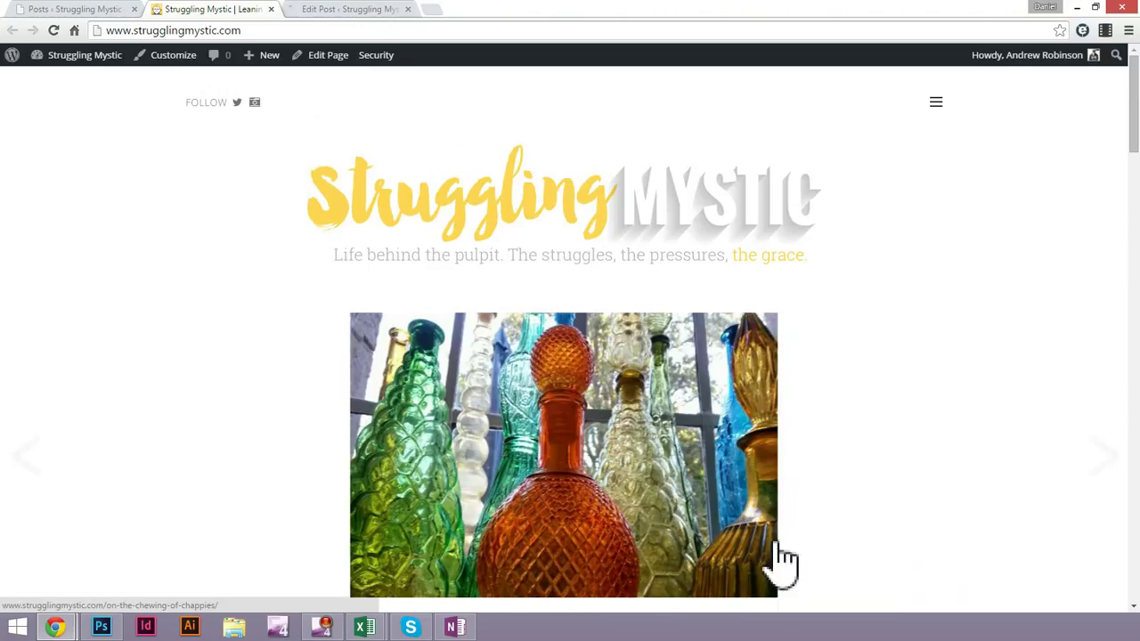
pyautogui.press('F5')
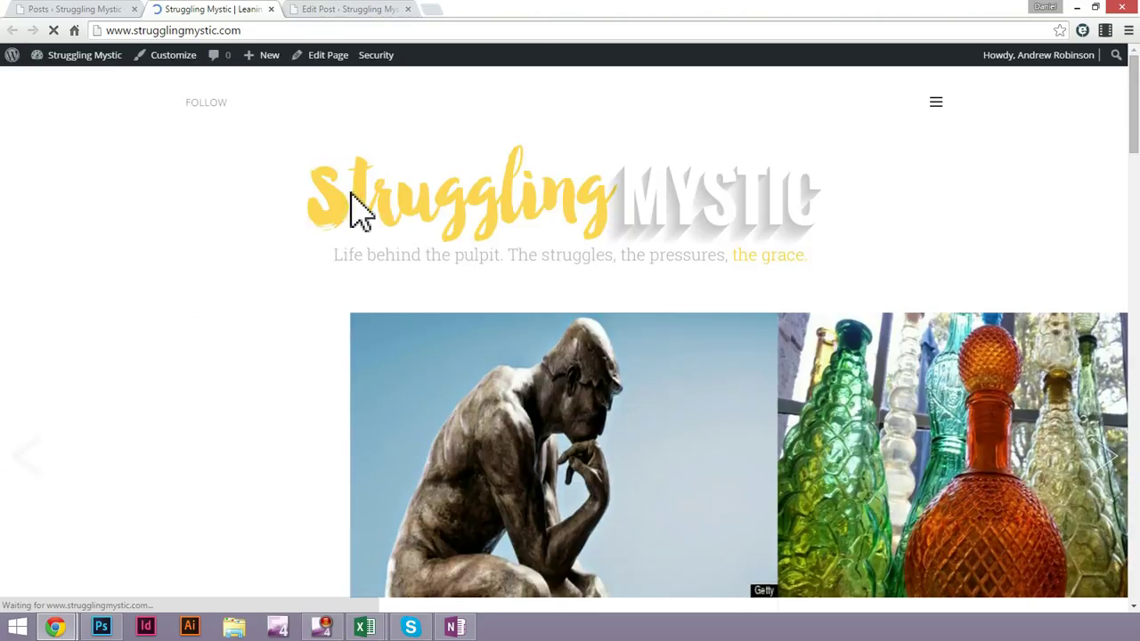
pyautogui.scroll(-1, 634, 454)
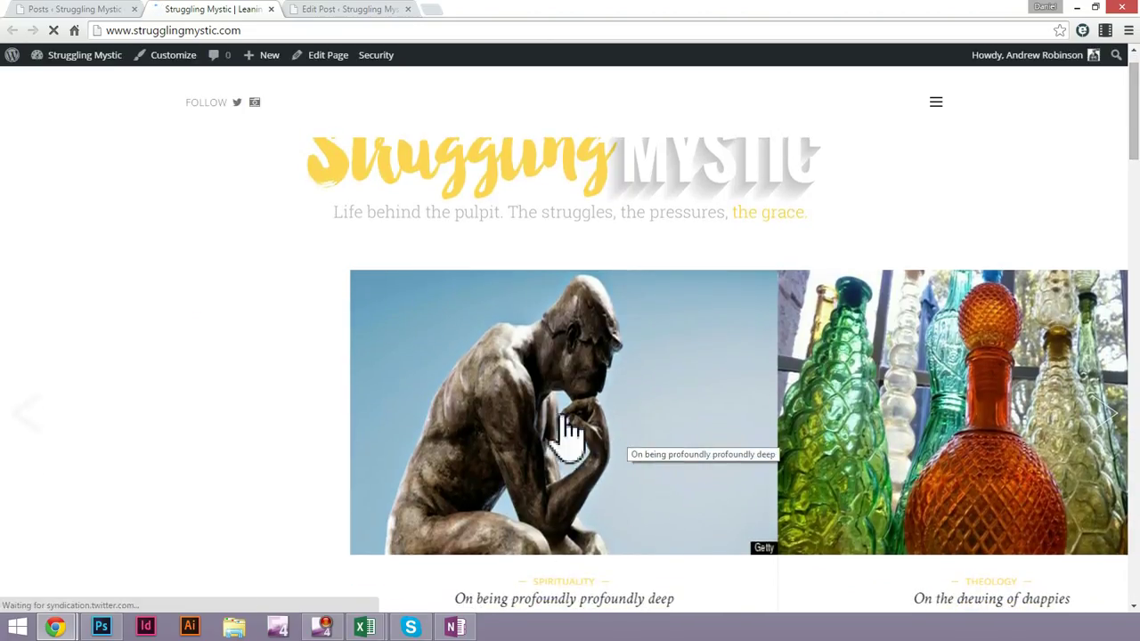
pyautogui.scroll(2, 677, 454)
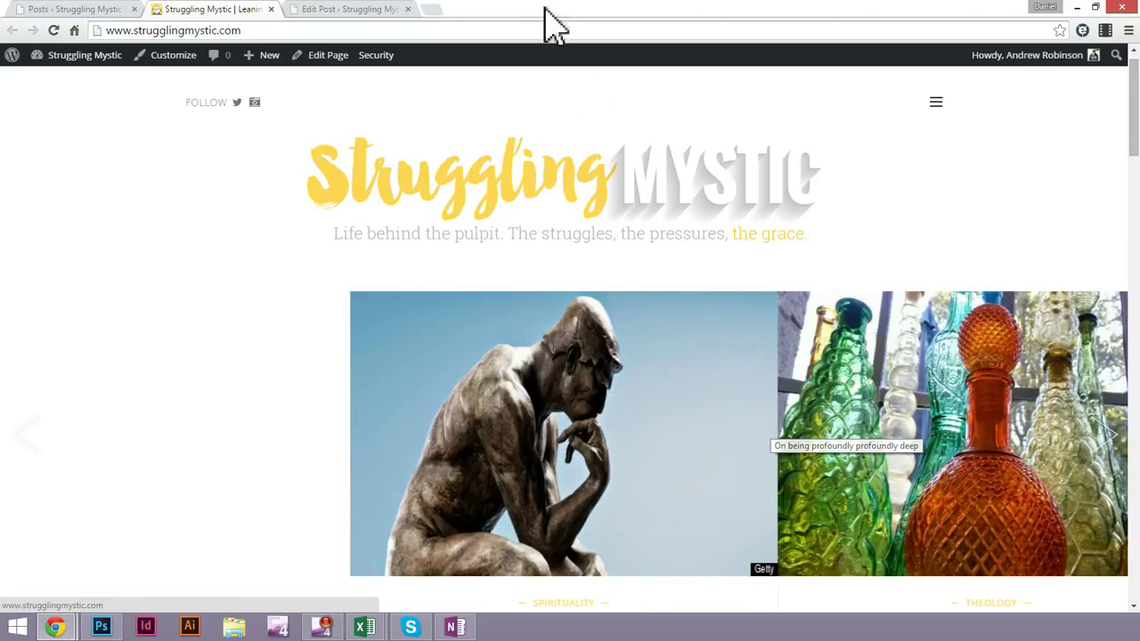
# Check the categories and featured image size recommendation in the "On being profoundly profoundly deep" post editor
pyautogui.click(376, 12)
pyautogui.scroll(-10, 1037, 512)
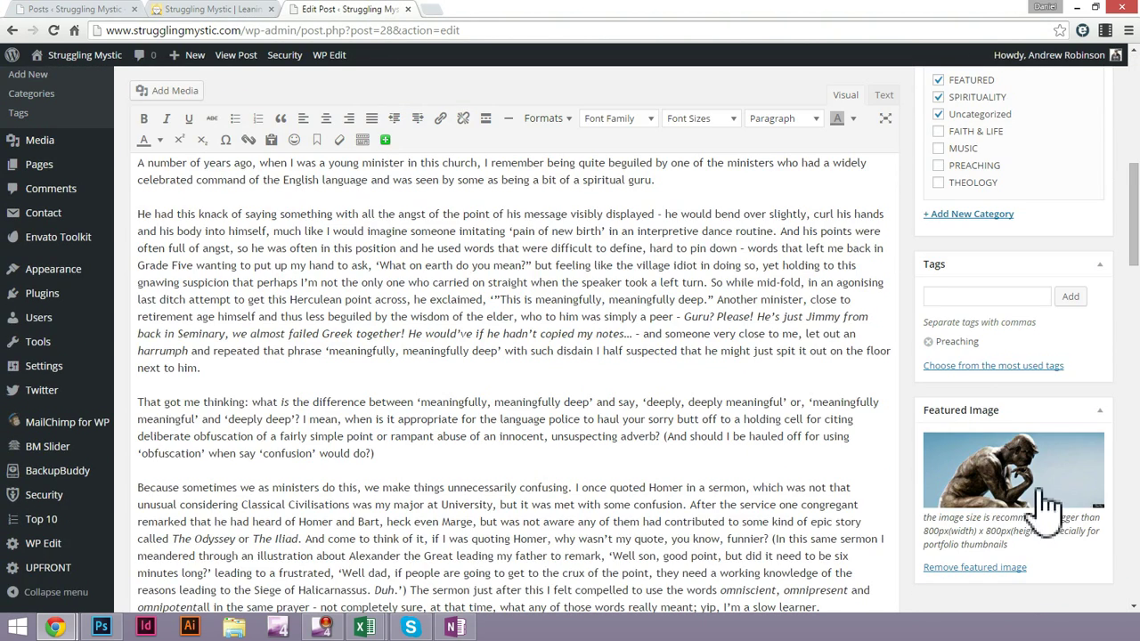
pyautogui.scroll(-3, 1033, 525)
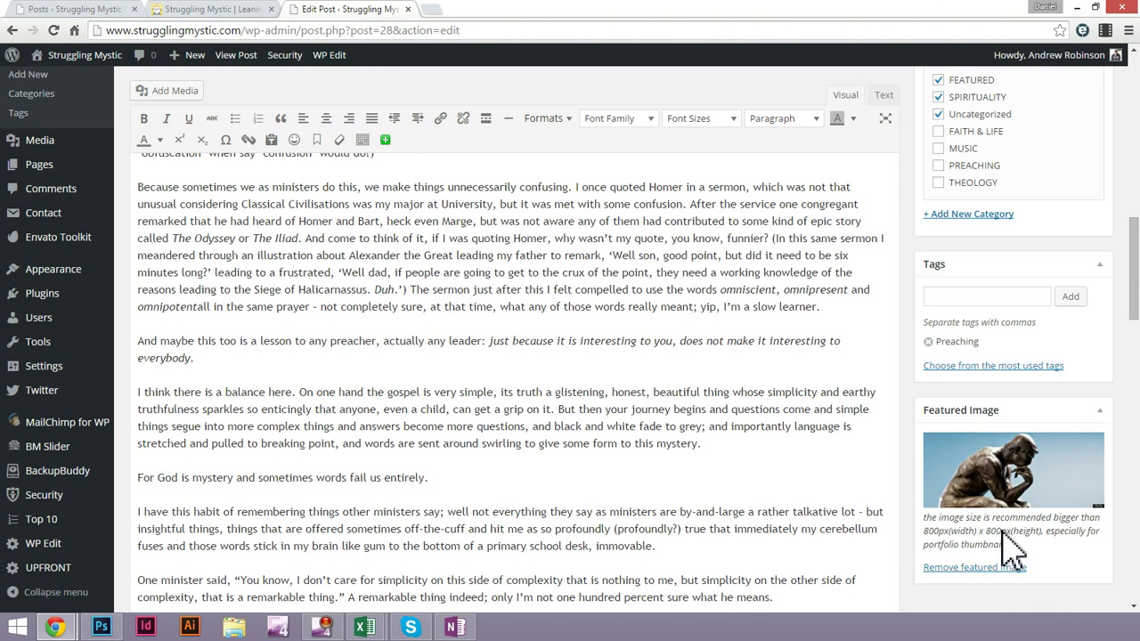
# Open the "On peace being upon us all" and "On the fat and juicy life" posts from the home page in new tabs
pyautogui.click(201, 8)
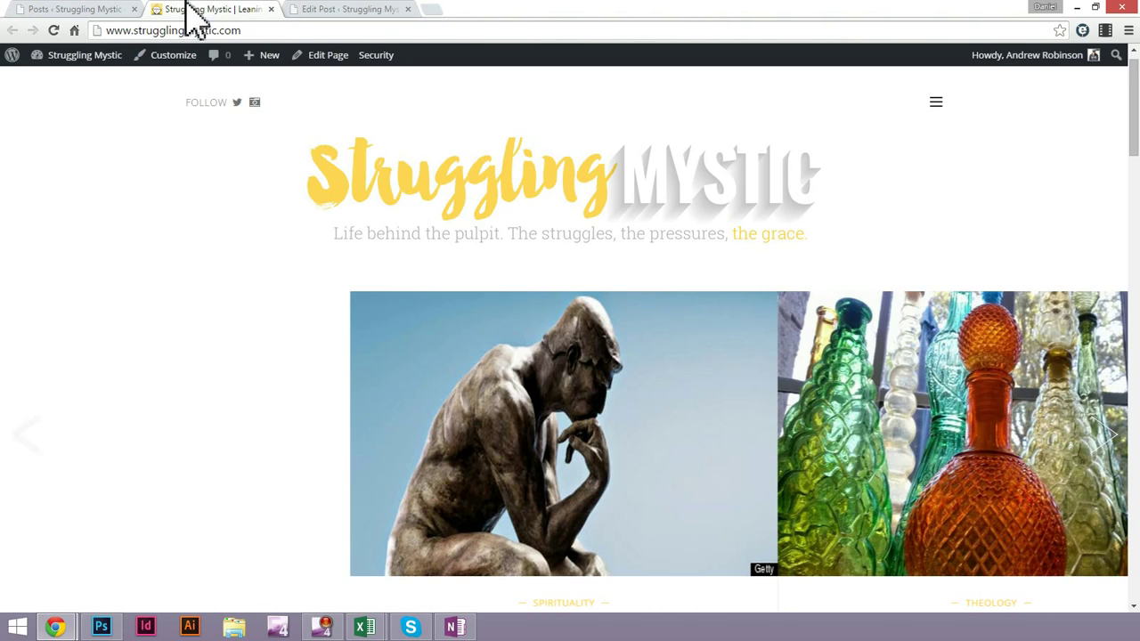
pyautogui.scroll(-5, 611, 311)
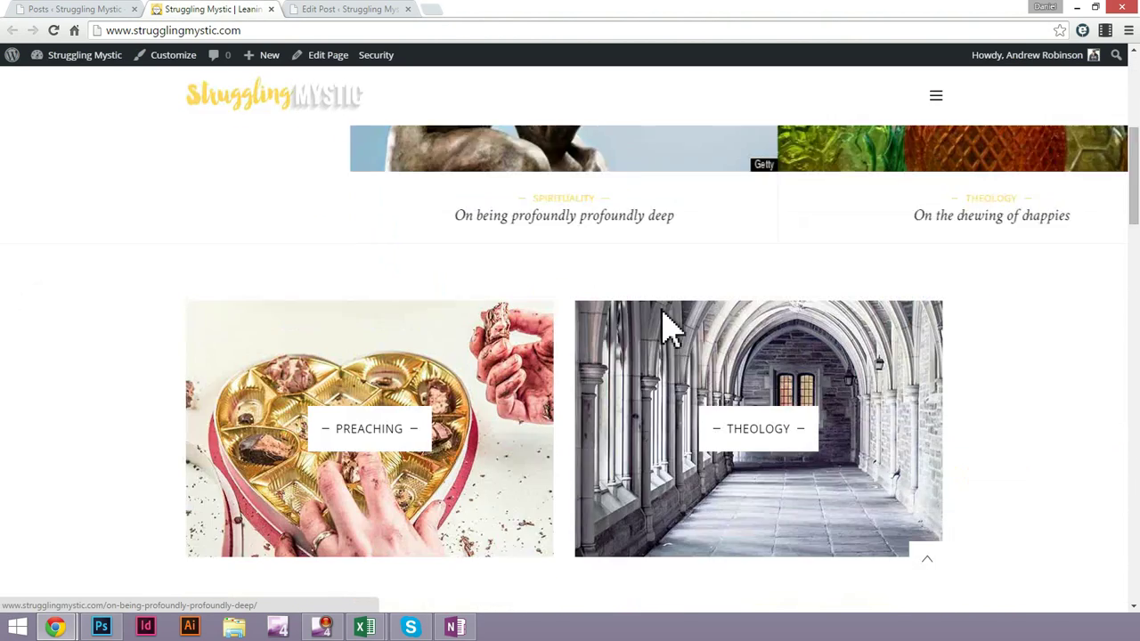
pyautogui.scroll(-8, 667, 329)
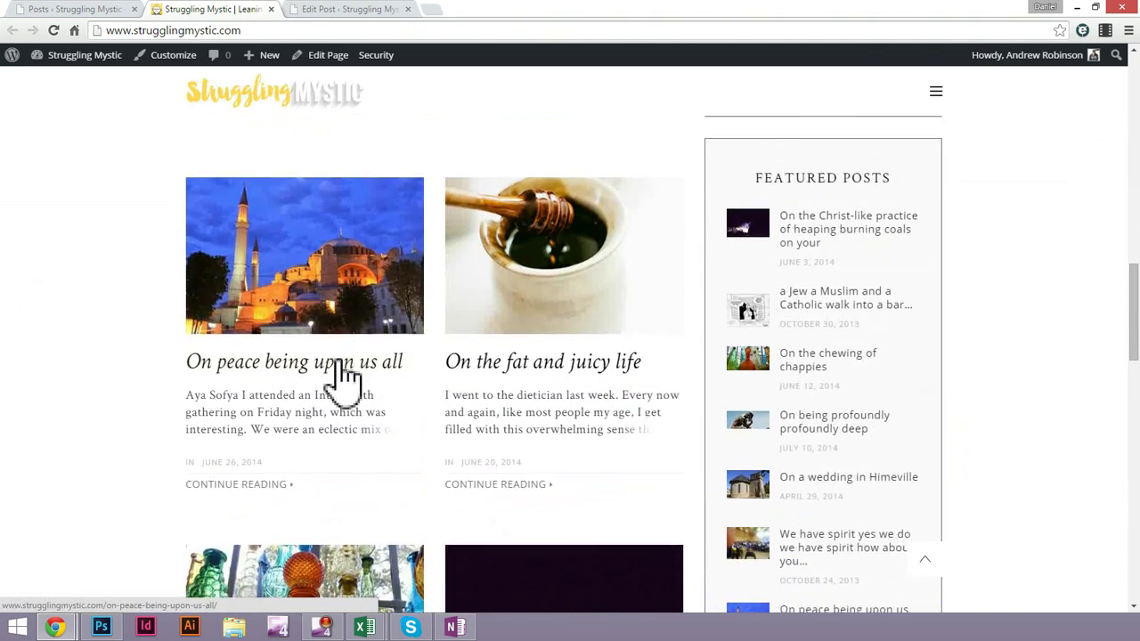
pyautogui.rightClick(337, 362)
pyautogui.click(424, 369)
pyautogui.rightClick(521, 362)
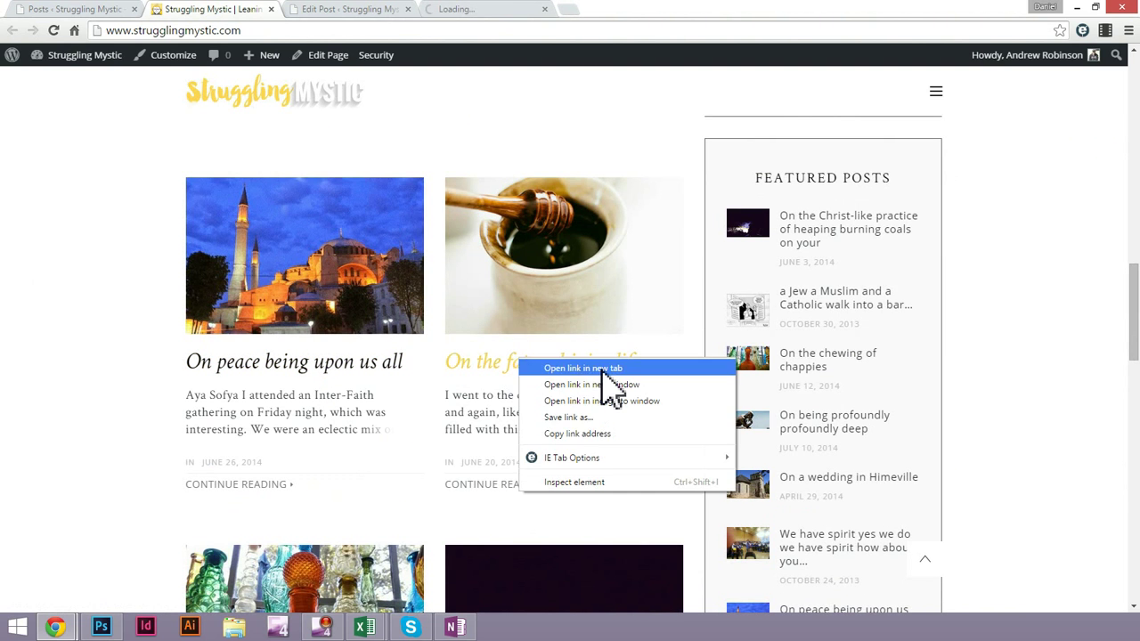
pyautogui.click(605, 369)
# Open the post about heaping burning coals on your enemy's head in a new tab and check the rest of the article list
pyautogui.scroll(-3, 466, 348)
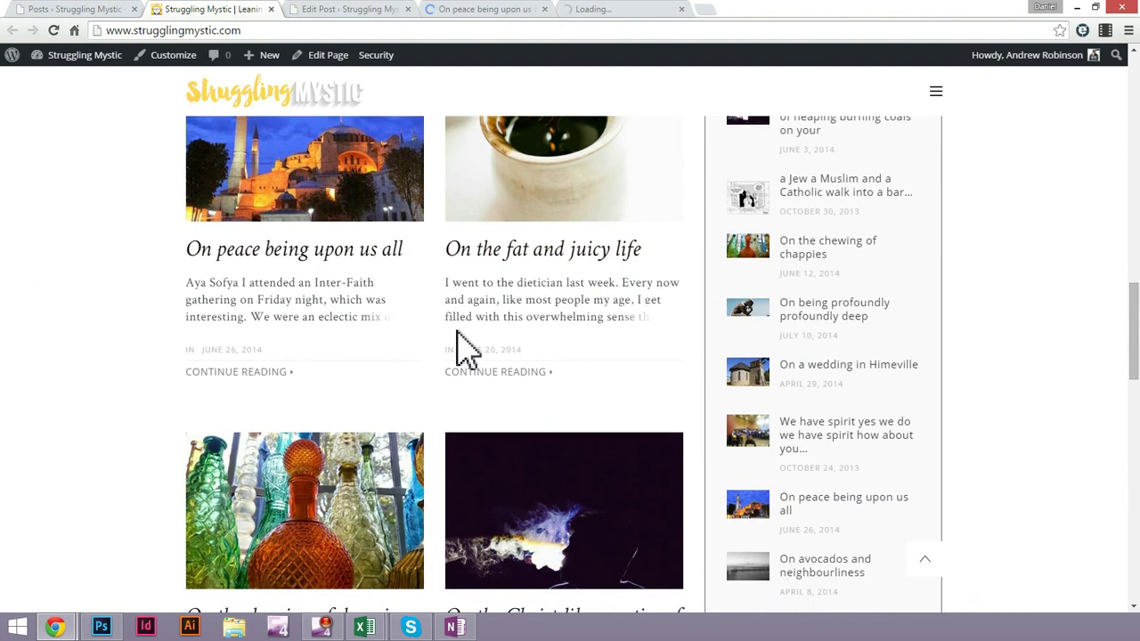
pyautogui.scroll(-2, 554, 541)
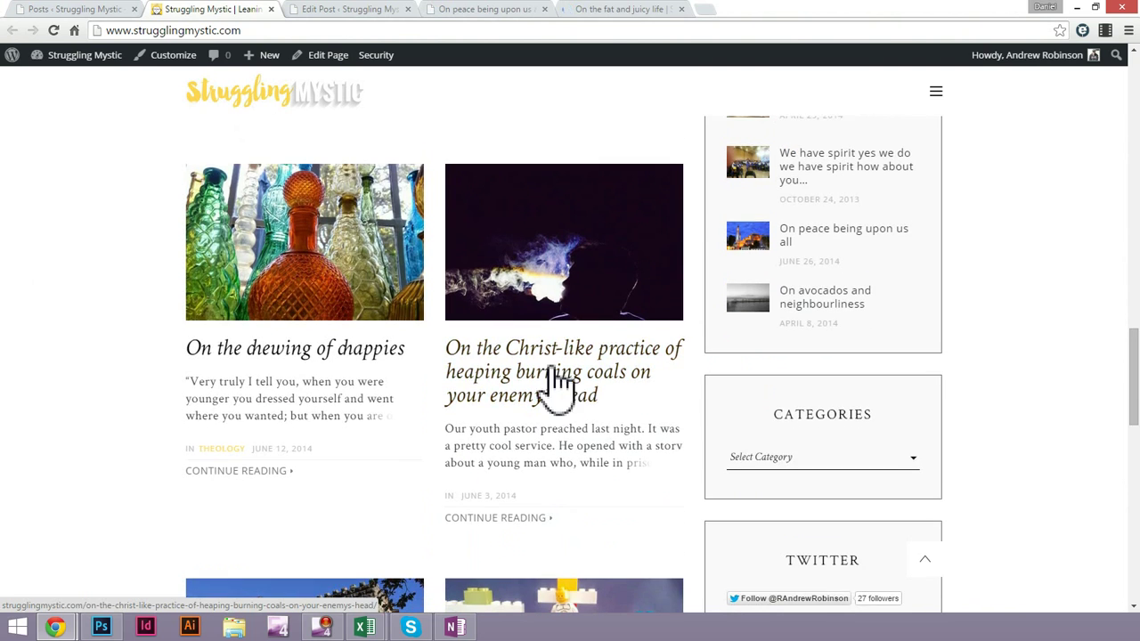
pyautogui.rightClick(556, 391)
pyautogui.click(615, 390)
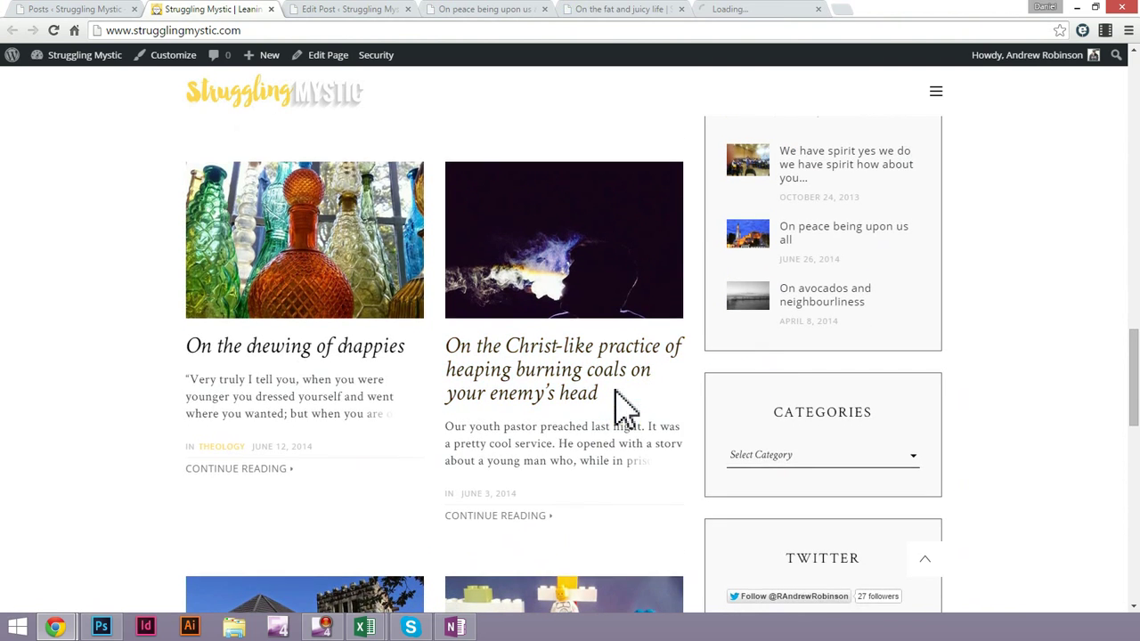
pyautogui.scroll(-1, 619, 405)
pyautogui.scroll(-6, 619, 407)
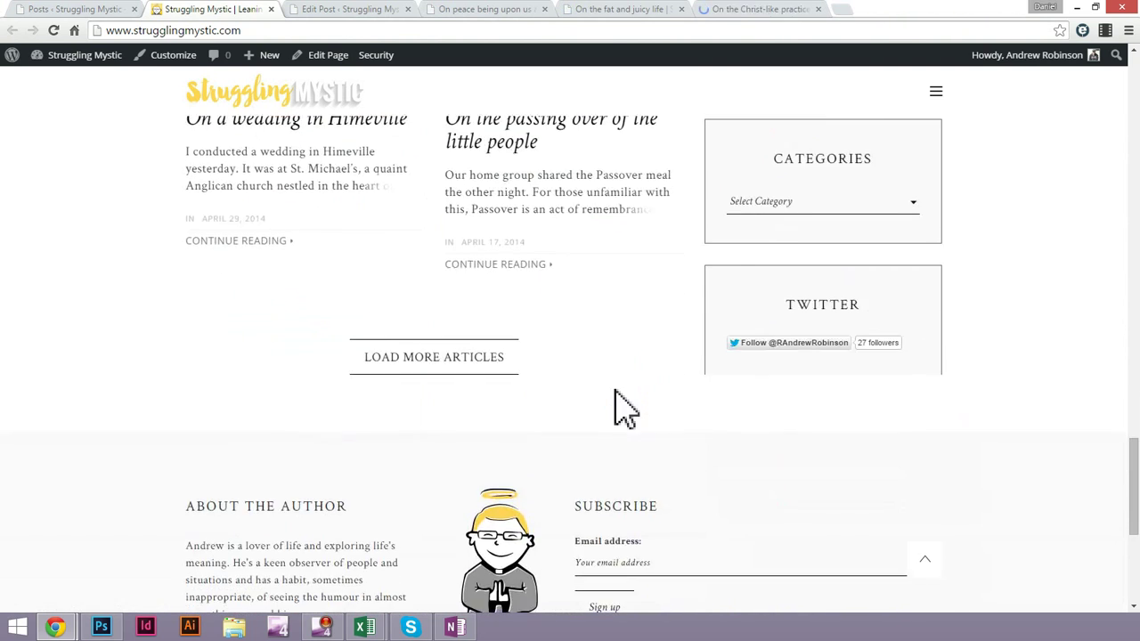
pyautogui.scroll(5, 618, 407)
# Close the finished post's editor and open the three newly opened posts for editing
pyautogui.click(354, 11)
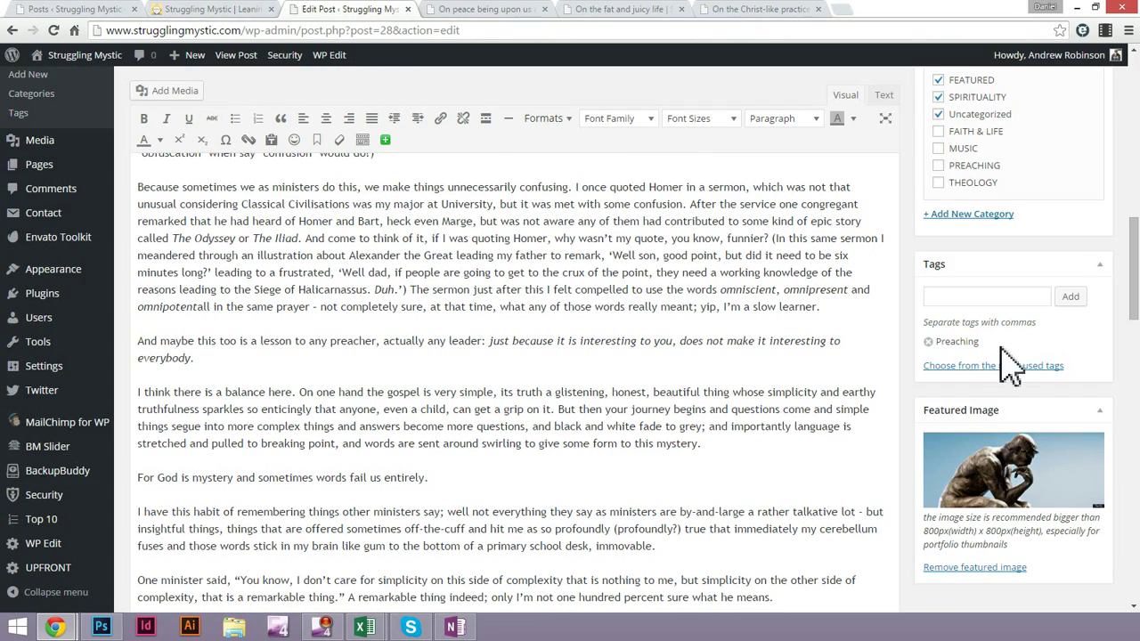
pyautogui.click(481, 9)
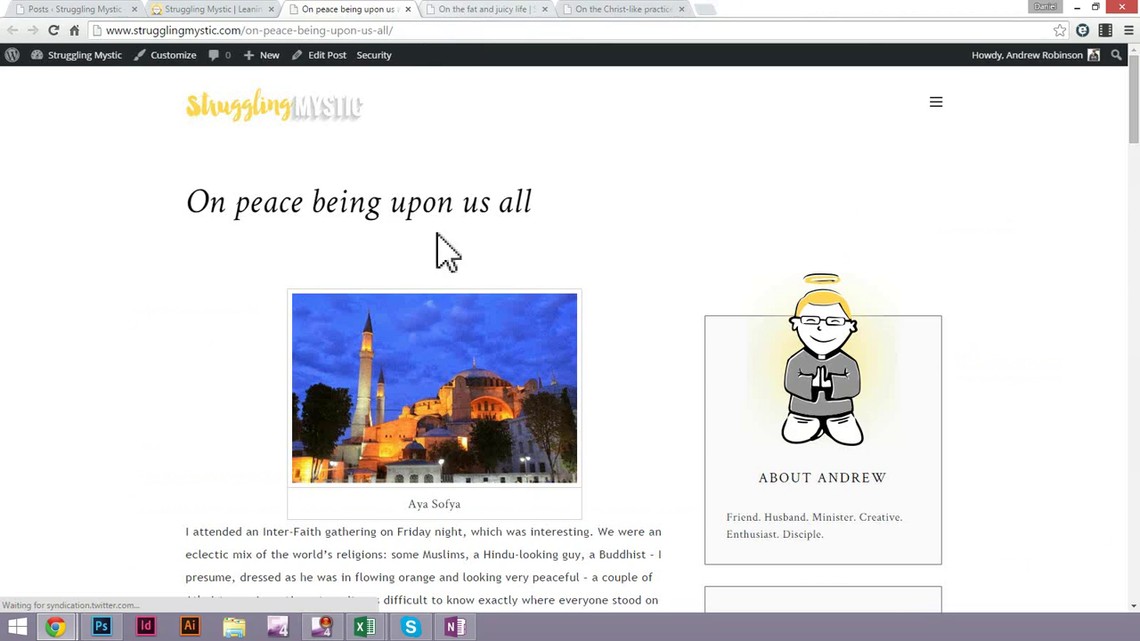
pyautogui.scroll(-7, 546, 293)
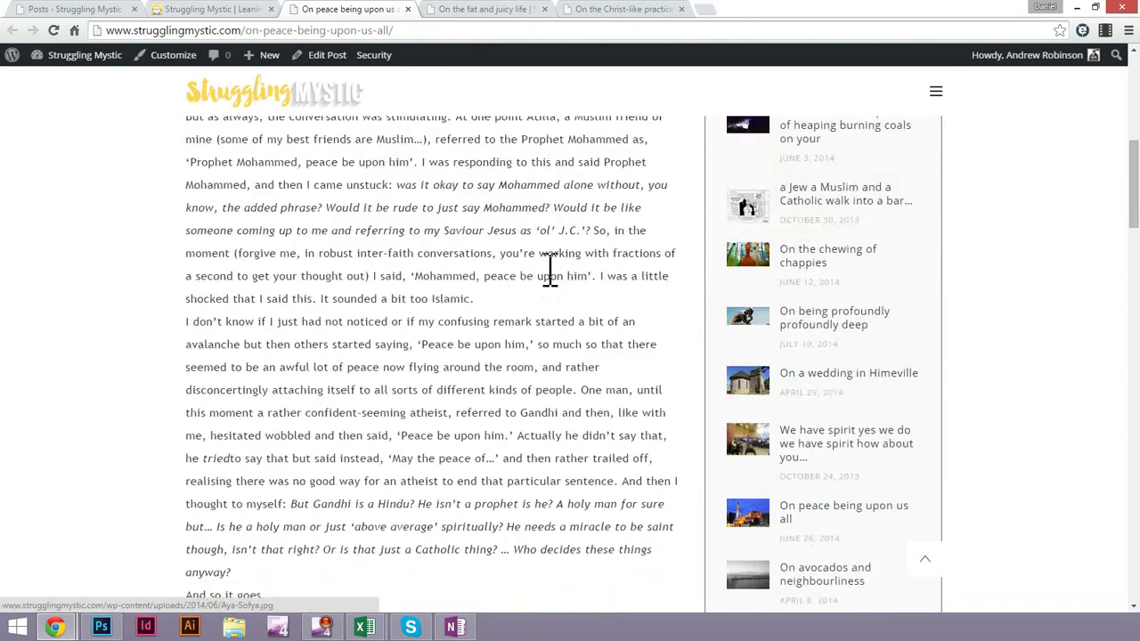
pyautogui.scroll(7, 330, 125)
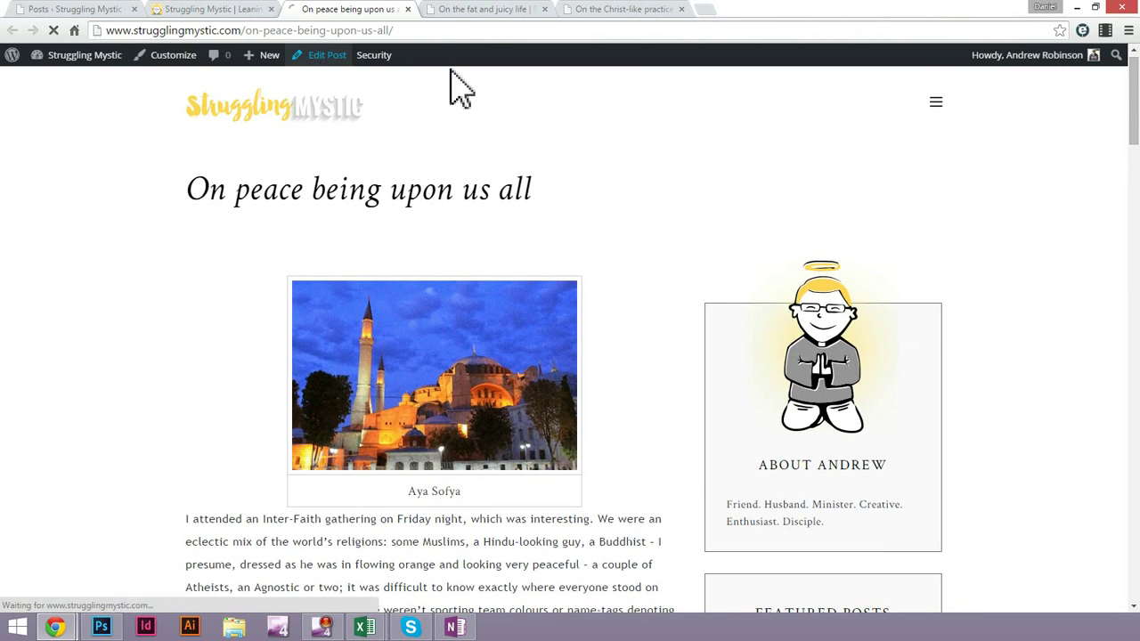
pyautogui.click(481, 10)
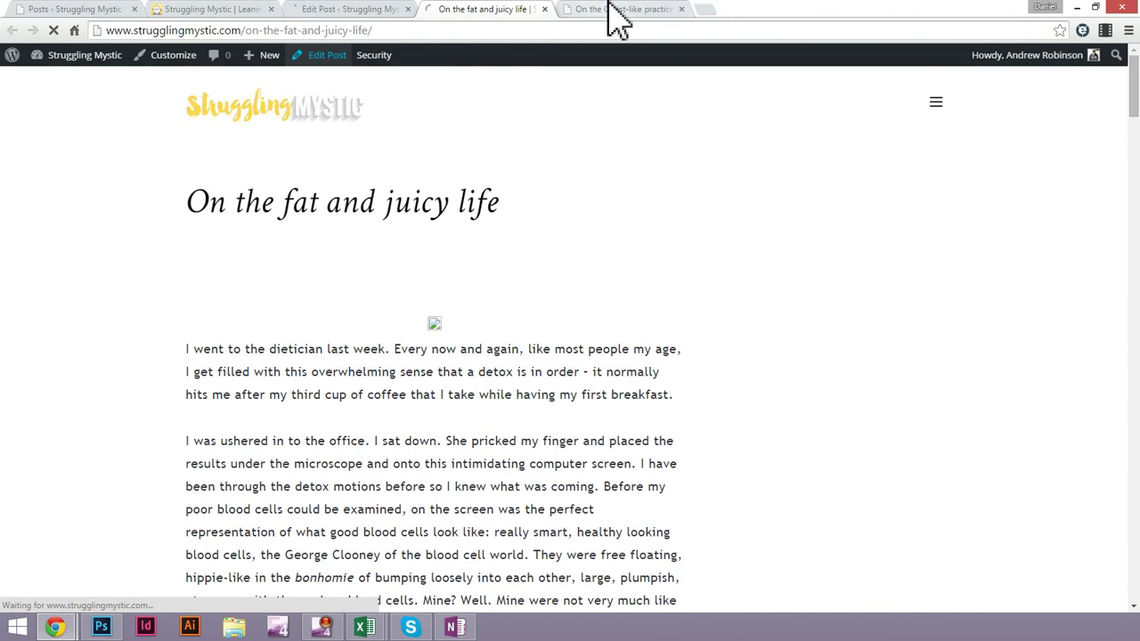
pyautogui.click(614, 9)
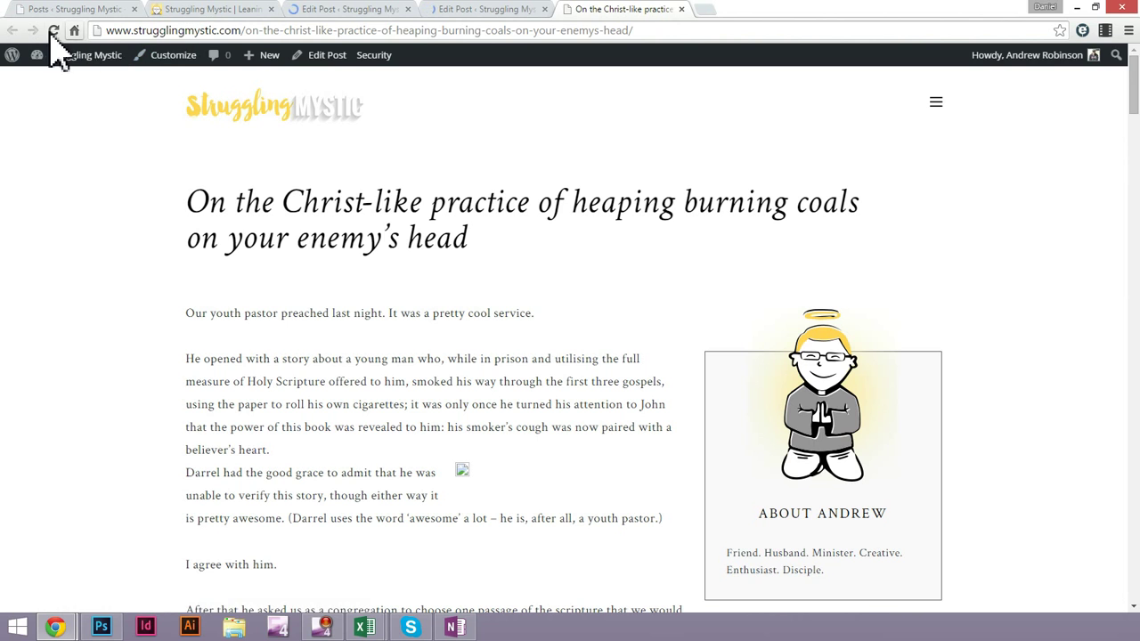
pyautogui.click(322, 55)
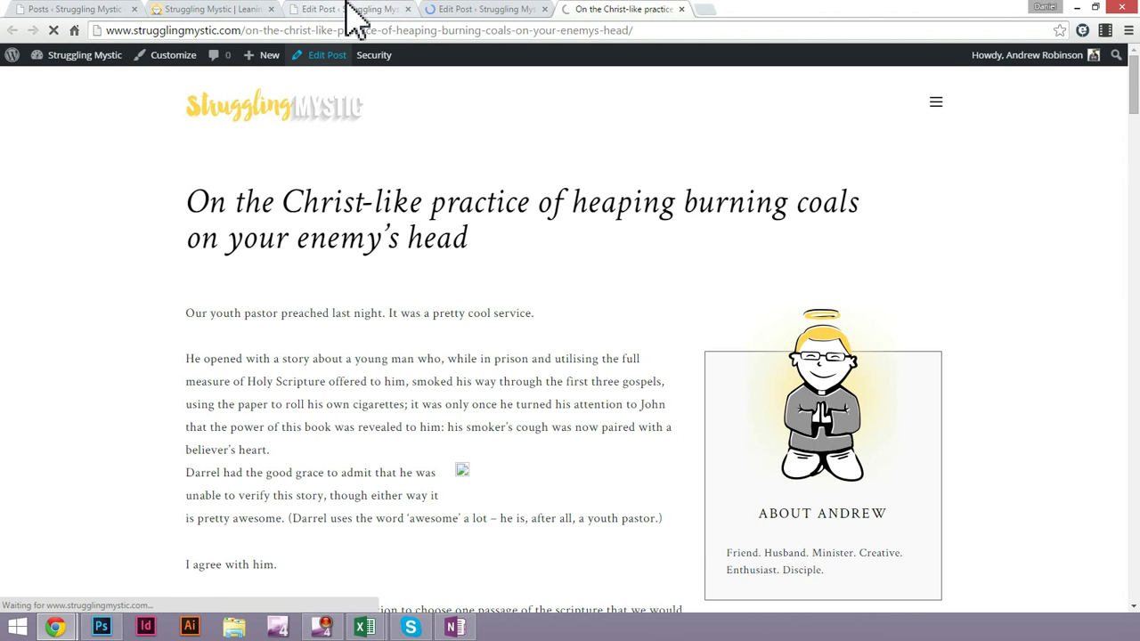
# Assign the FEATURED category to "On peace being upon us all", check its featured image and update the post
pyautogui.click(348, 11)
pyautogui.scroll(-3, 1005, 445)
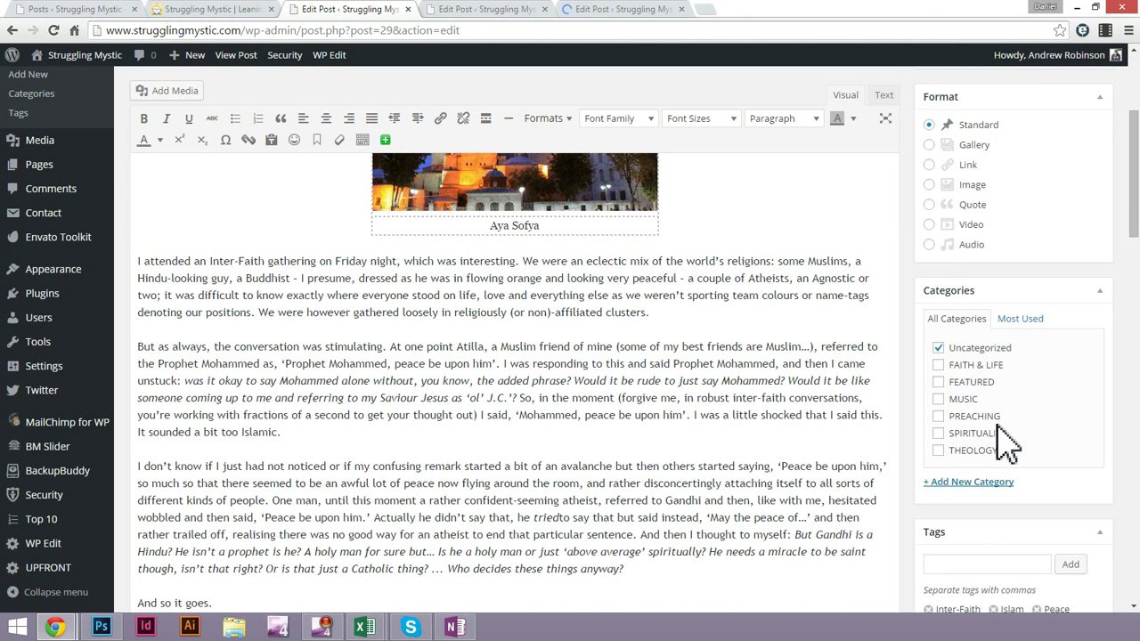
pyautogui.click(938, 382)
pyautogui.scroll(-4, 873, 419)
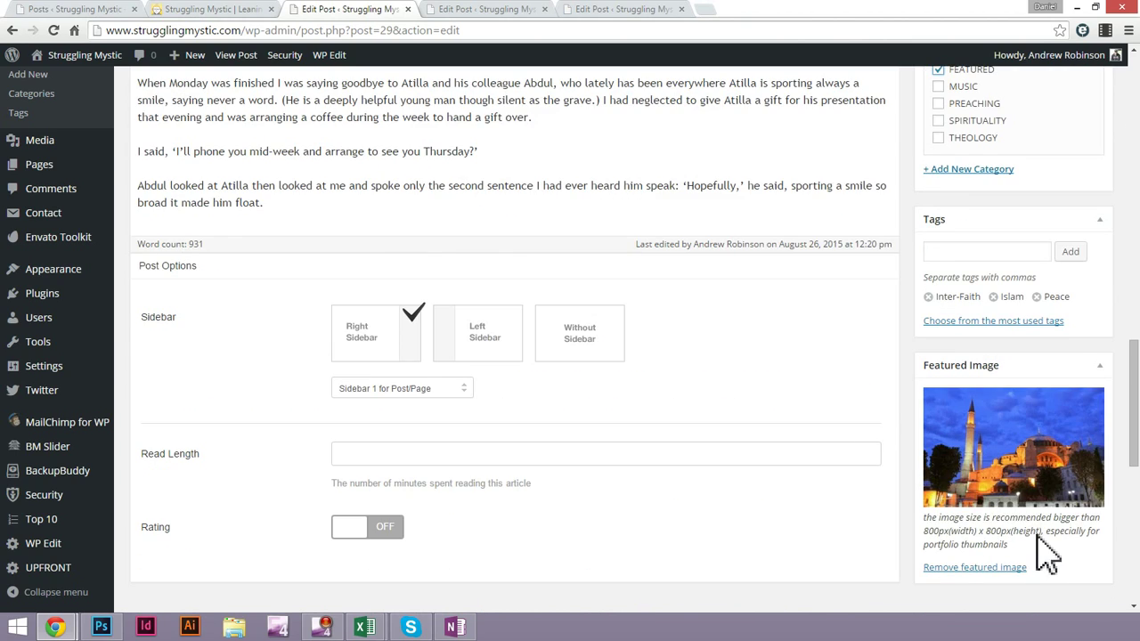
pyautogui.scroll(7, 1049, 446)
pyautogui.click(1081, 299)
# Assign the FEATURED category to the "On the fat and juicy life" post and update it
pyautogui.click(445, 12)
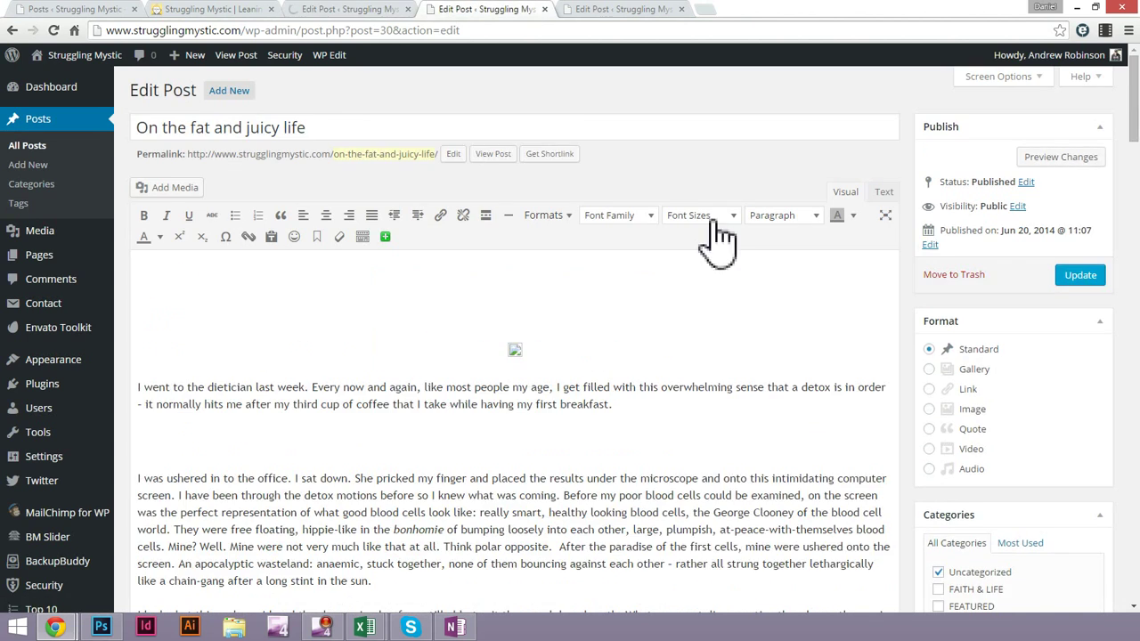
pyautogui.click(618, 13)
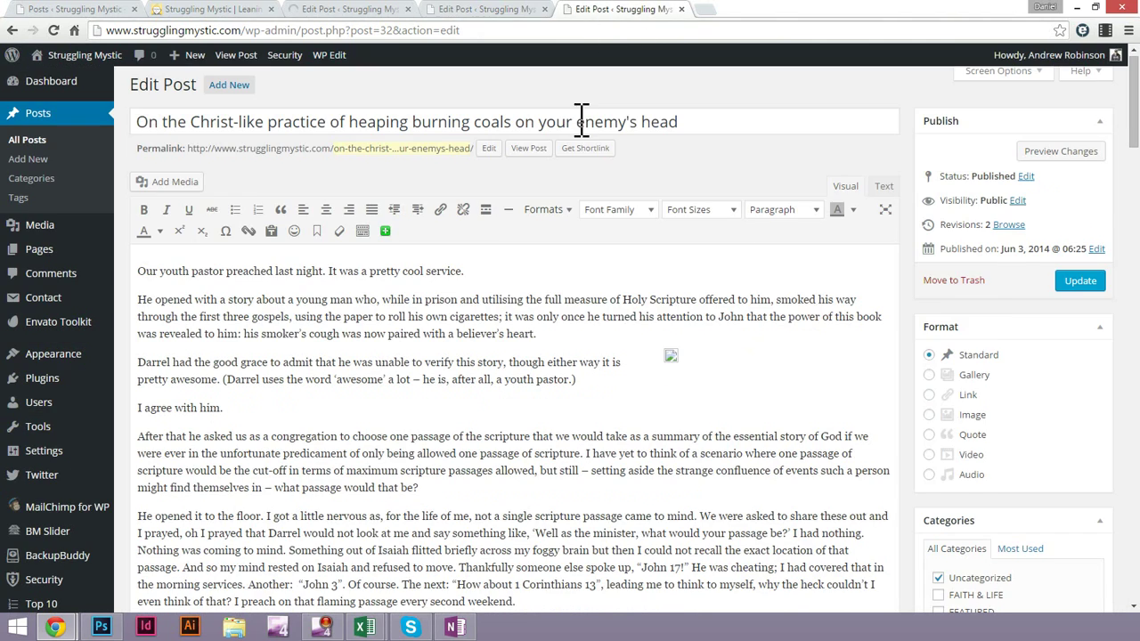
pyautogui.click(477, 10)
pyautogui.scroll(-1, 1031, 486)
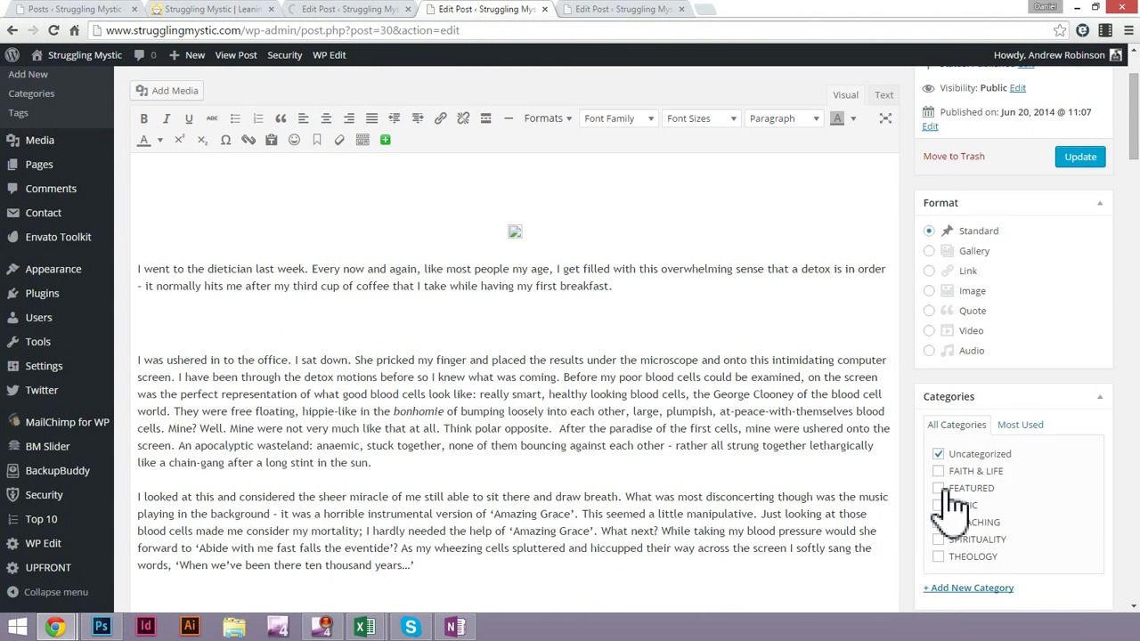
pyautogui.click(938, 488)
pyautogui.click(1079, 158)
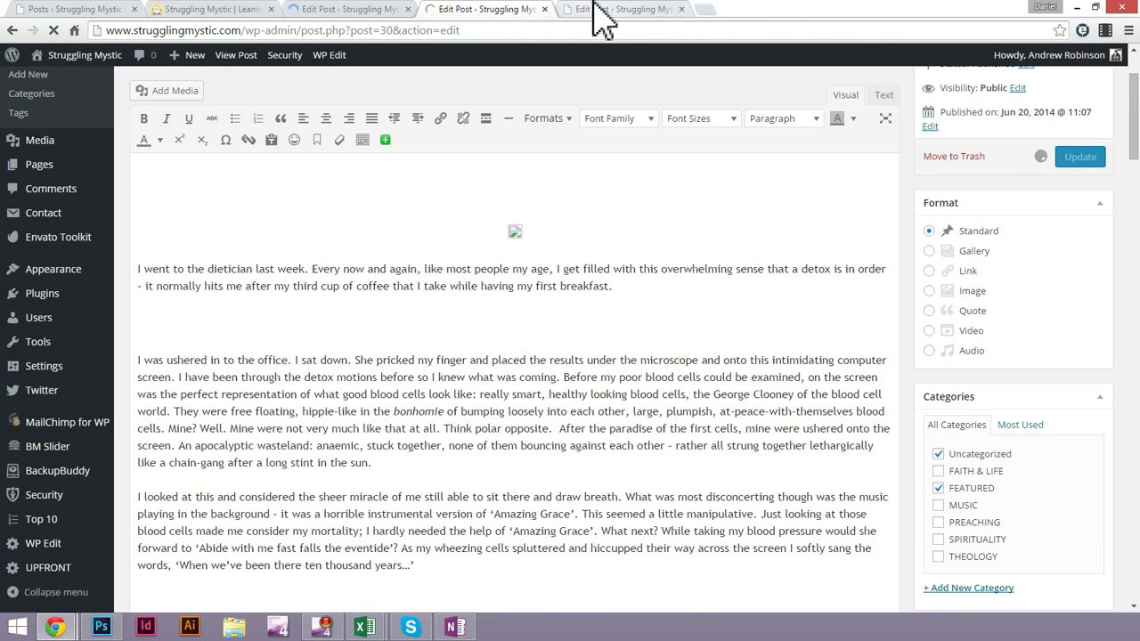
# Replace the Uncategorized category with FEATURED on the burning coals post and update it
pyautogui.click(603, 11)
pyautogui.scroll(-1, 965, 570)
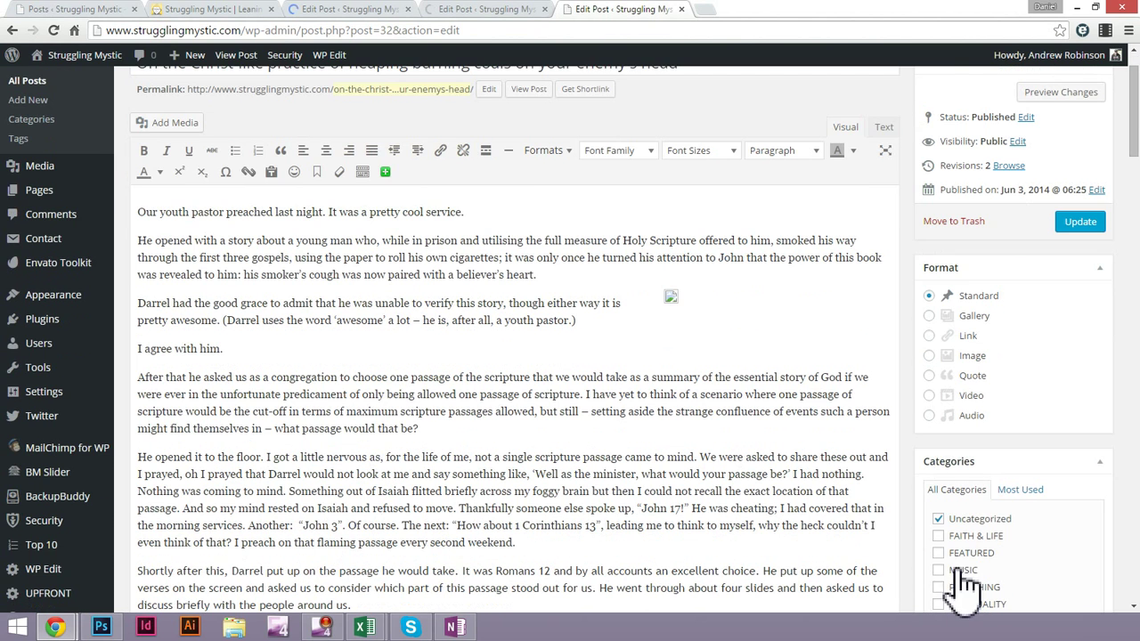
pyautogui.click(938, 519)
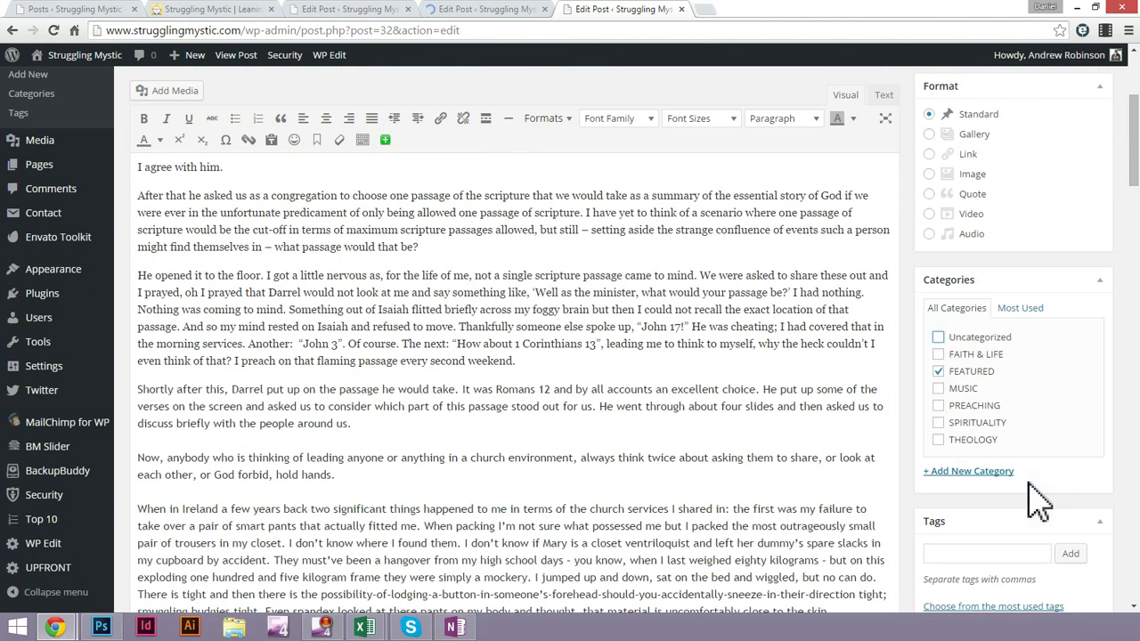
pyautogui.scroll(-2, 1037, 501)
pyautogui.scroll(3, 949, 369)
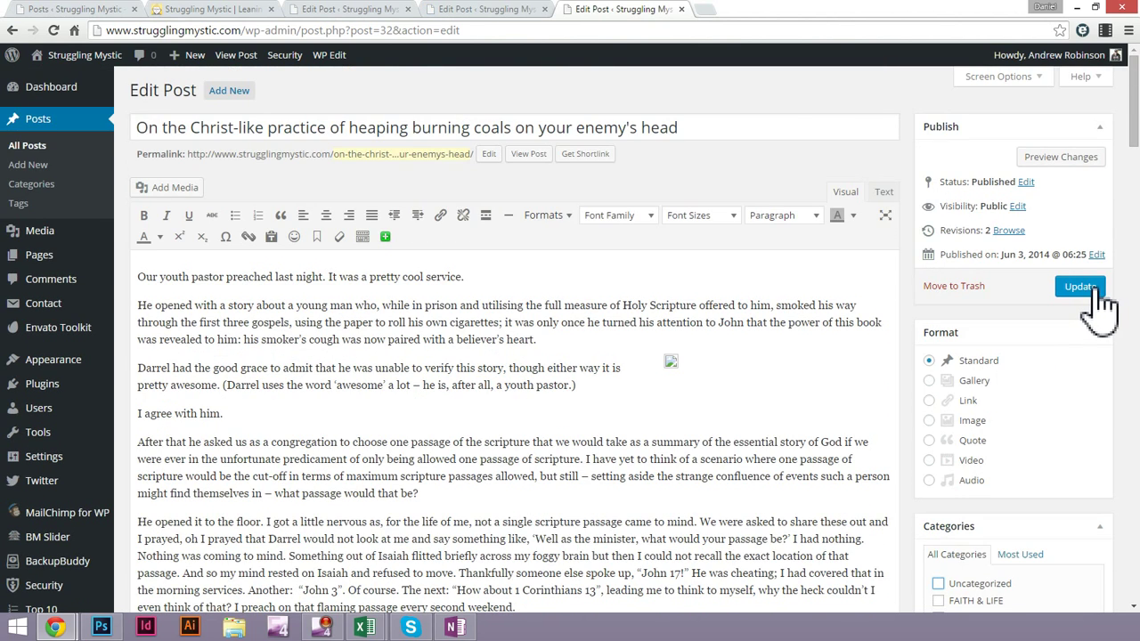
pyautogui.click(1098, 289)
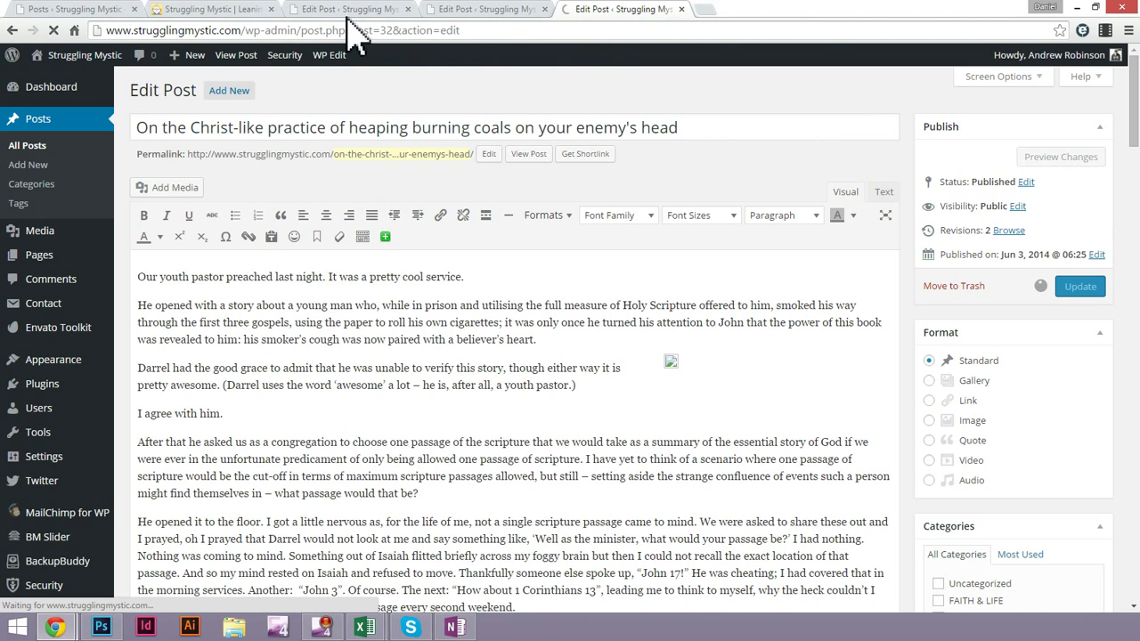
# Select the broken image in the "On the fat and juicy life" post and show the post's HTML source
pyautogui.click(486, 9)
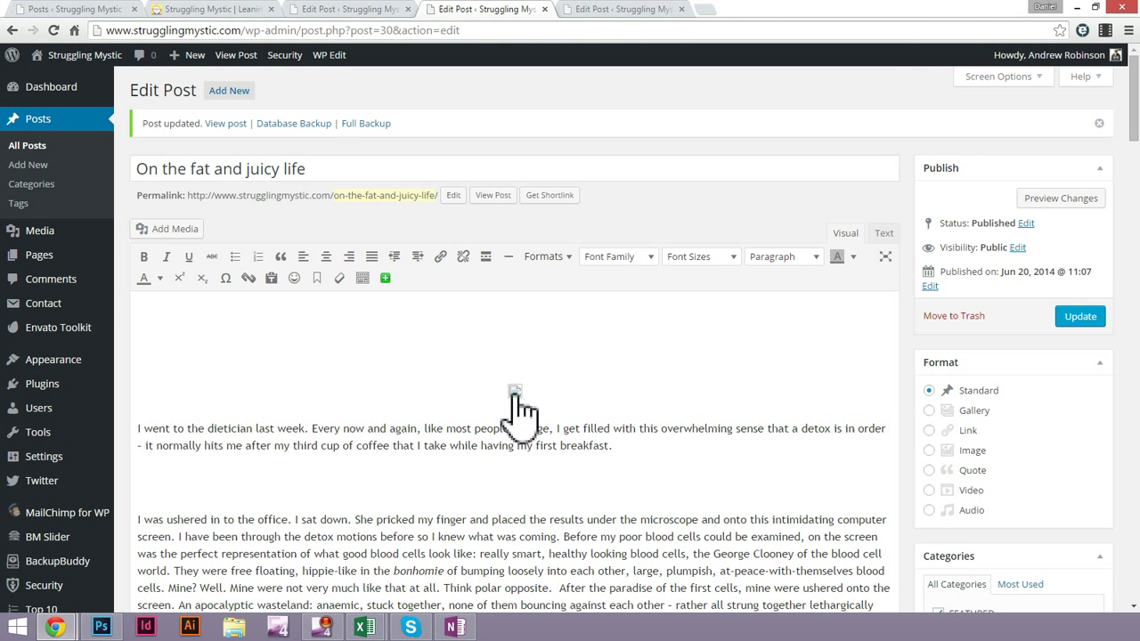
pyautogui.click(520, 398)
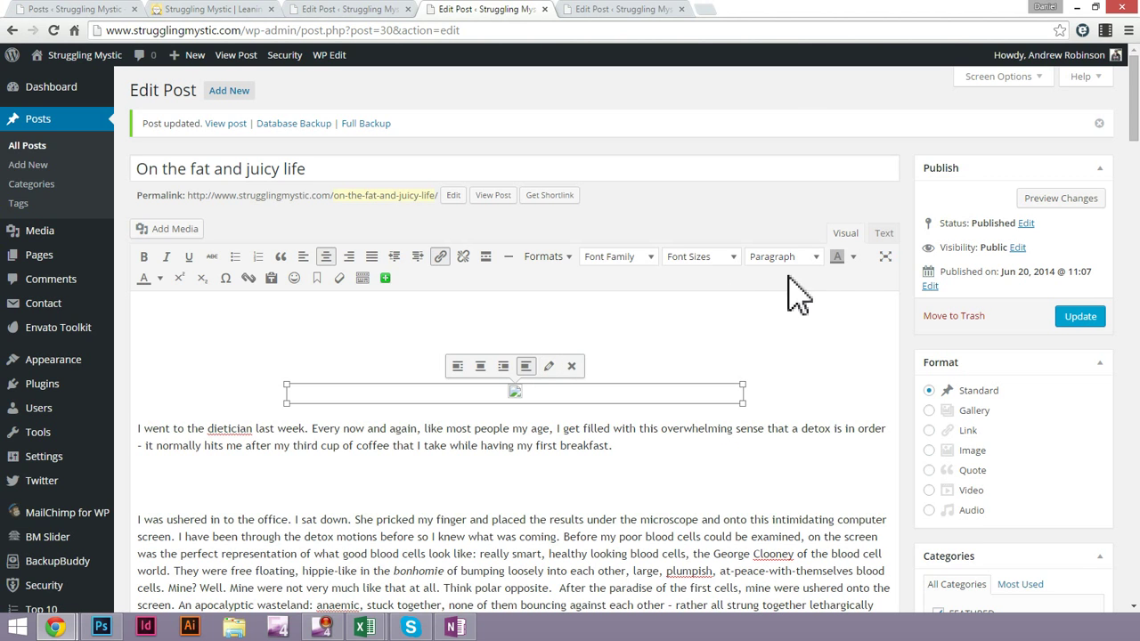
pyautogui.click(886, 235)
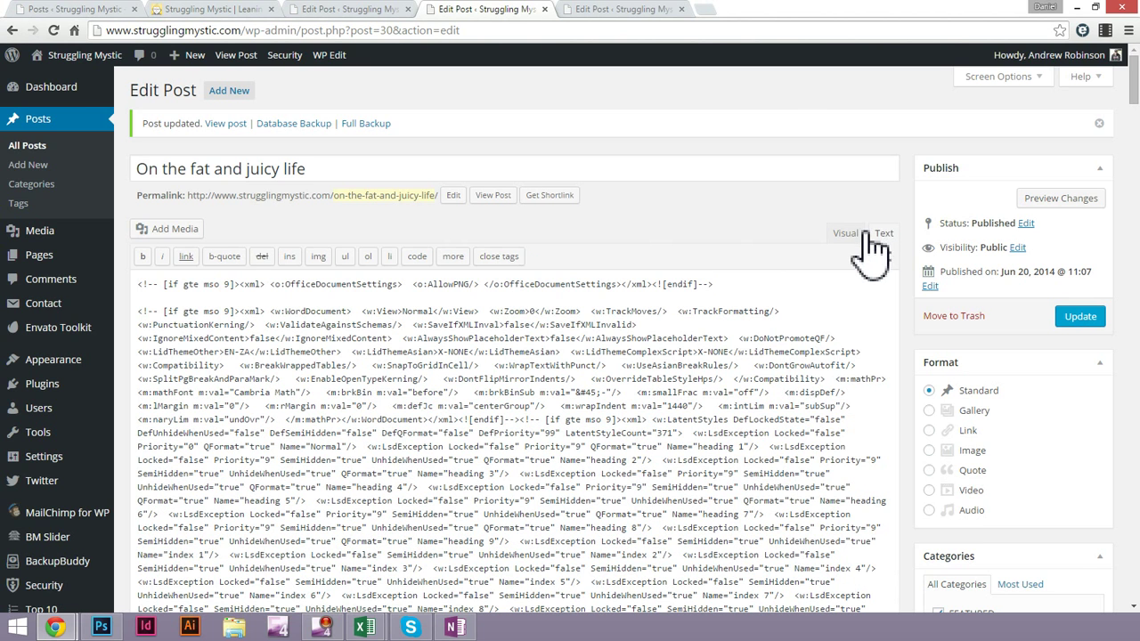
pyautogui.click(843, 235)
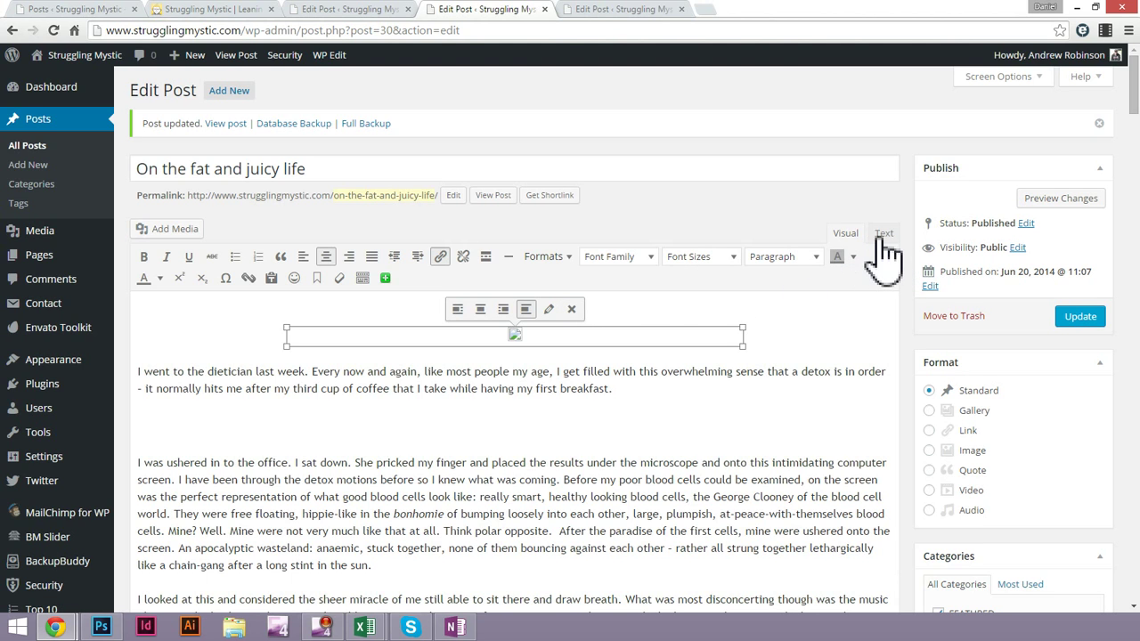
pyautogui.click(885, 234)
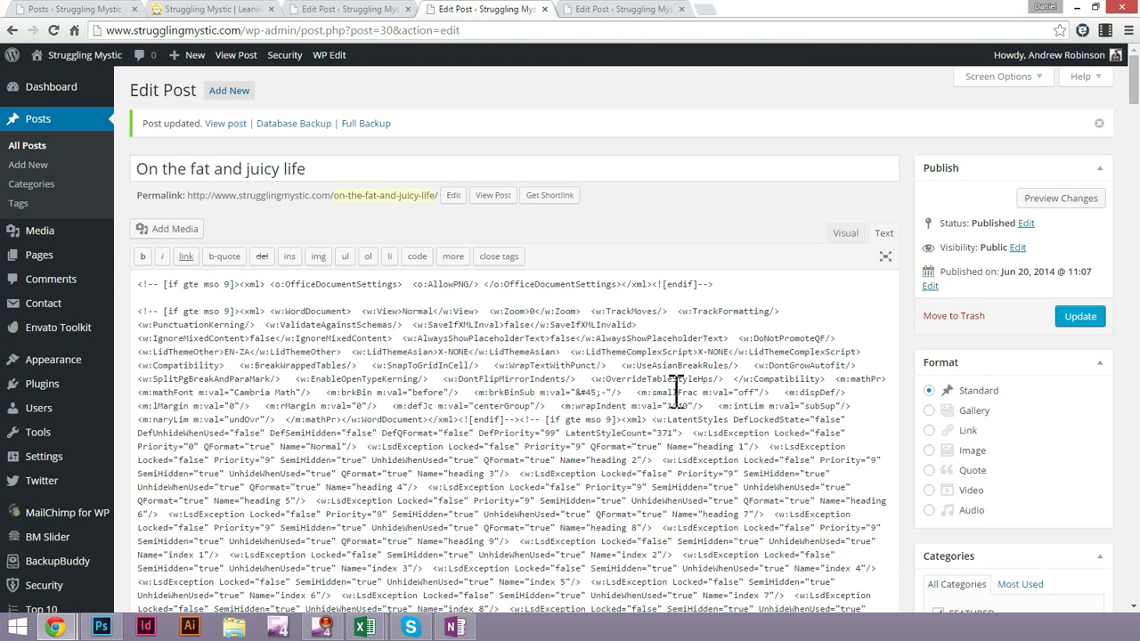
pyautogui.scroll(-2, 677, 392)
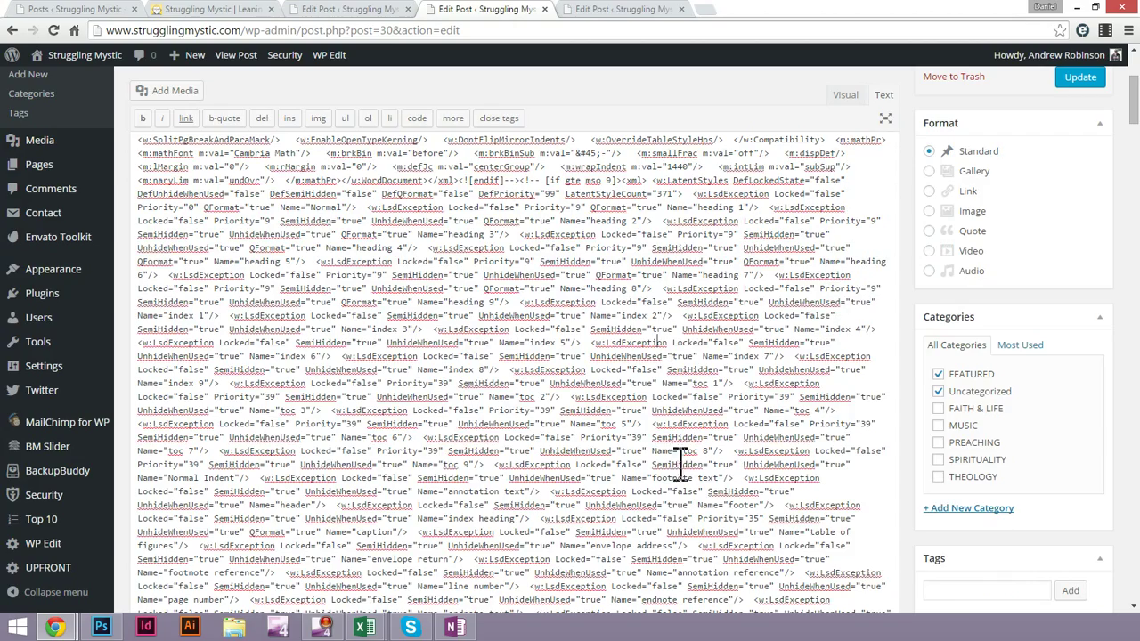
pyautogui.moveTo(737, 506); pyautogui.dragTo(343, 197)
pyautogui.click(514, 300)
pyautogui.scroll(-5, 576, 358)
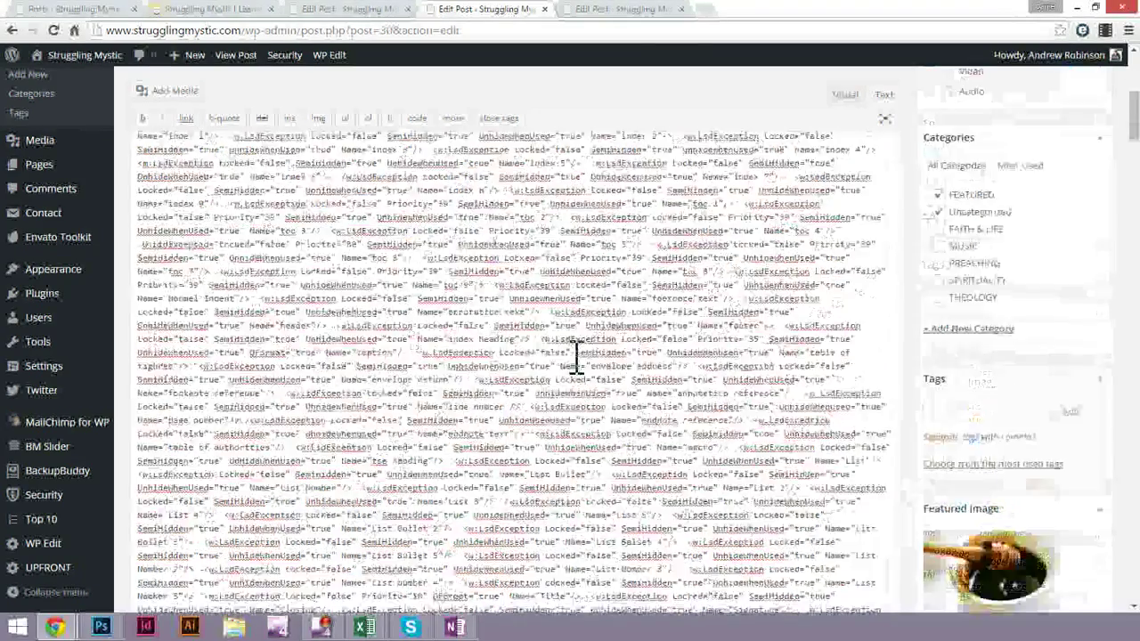
pyautogui.scroll(-10, 575, 358)
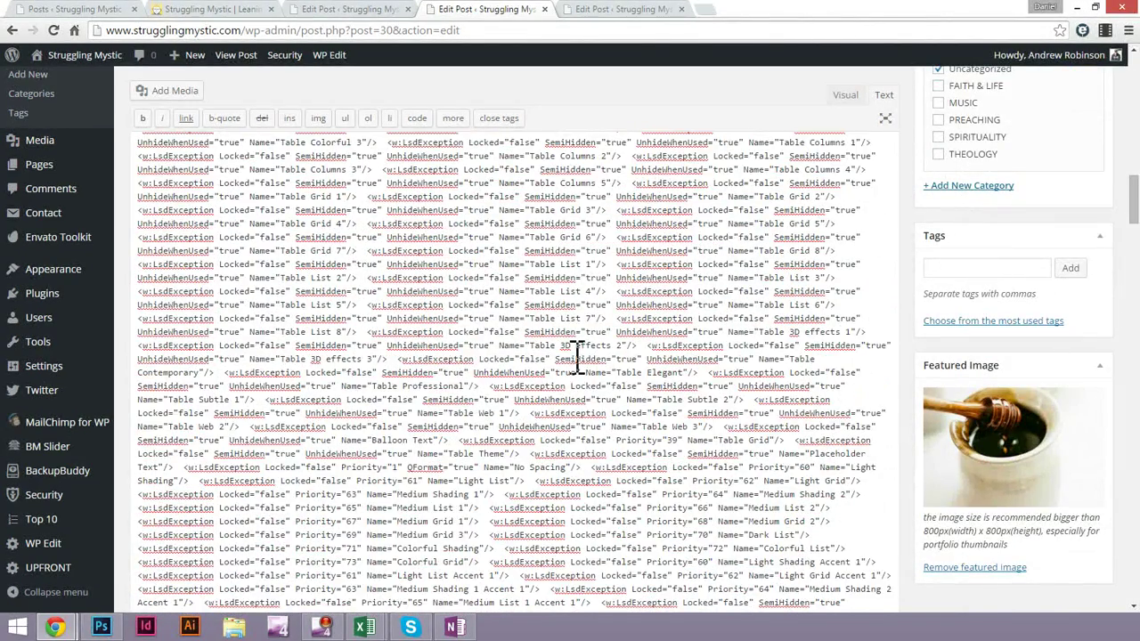
pyautogui.scroll(-1, 575, 358)
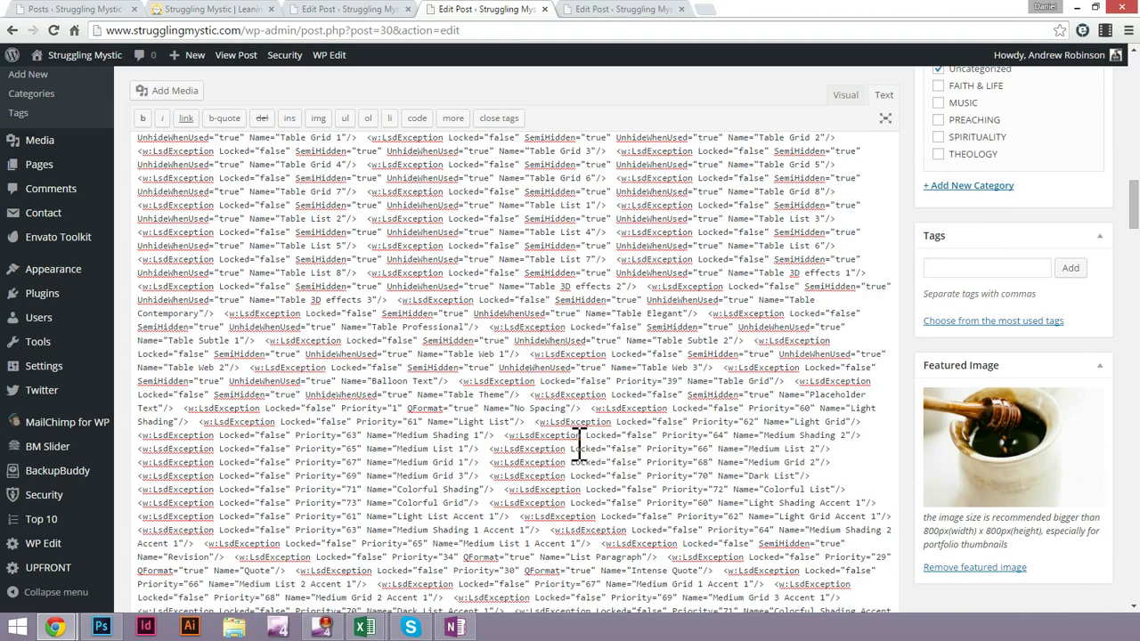
pyautogui.scroll(-3, 559, 372)
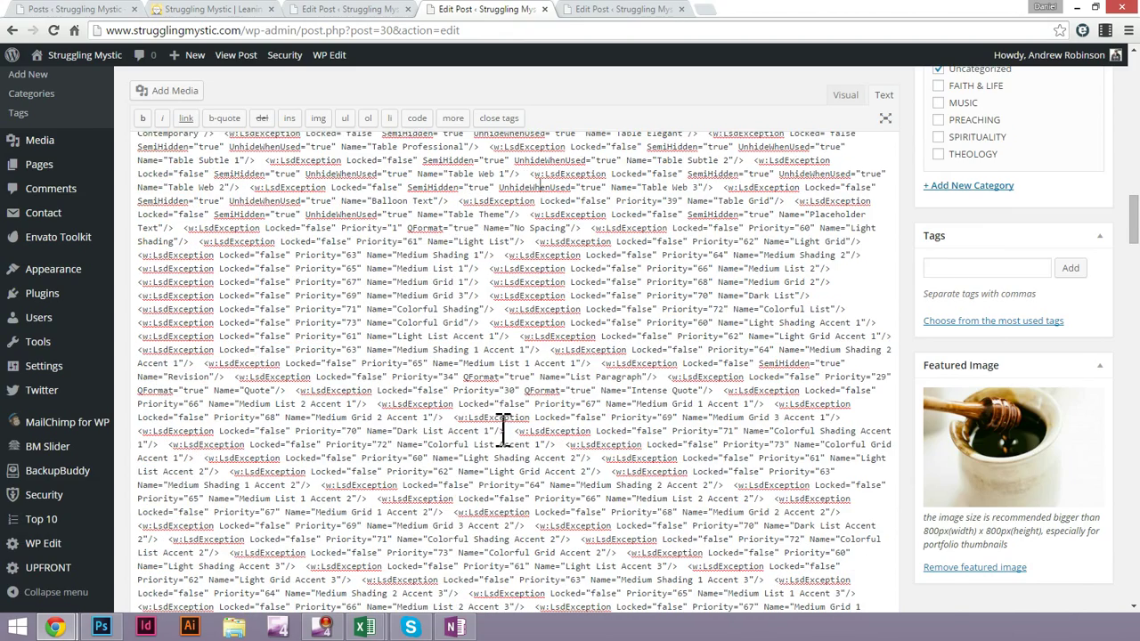
pyautogui.scroll(-12, 525, 432)
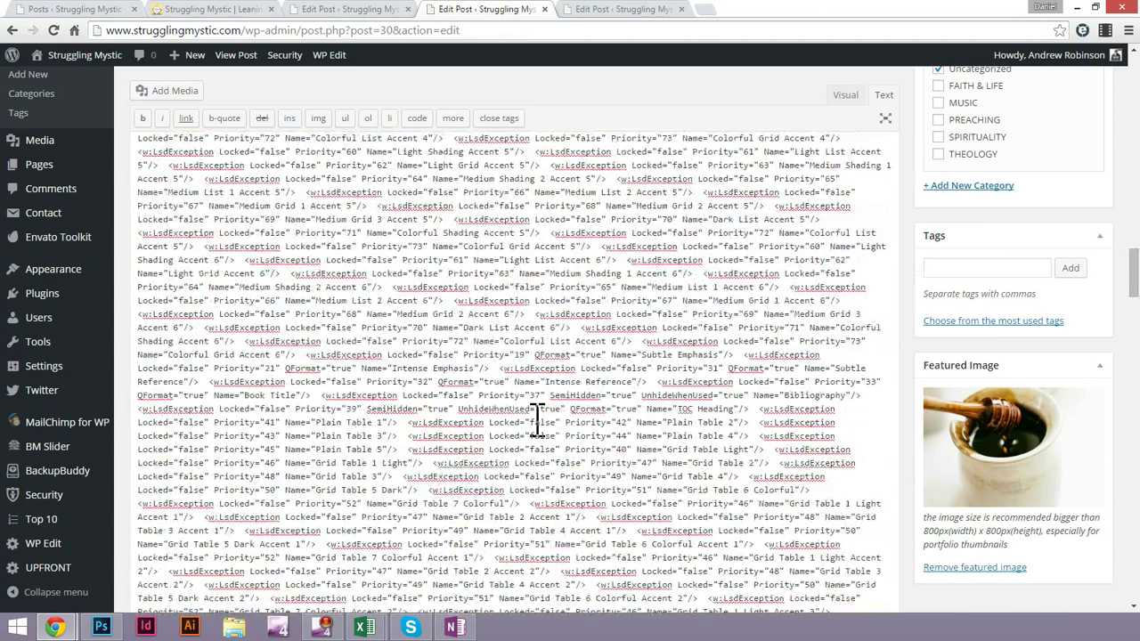
pyautogui.scroll(-2, 538, 418)
pyautogui.scroll(-10, 538, 417)
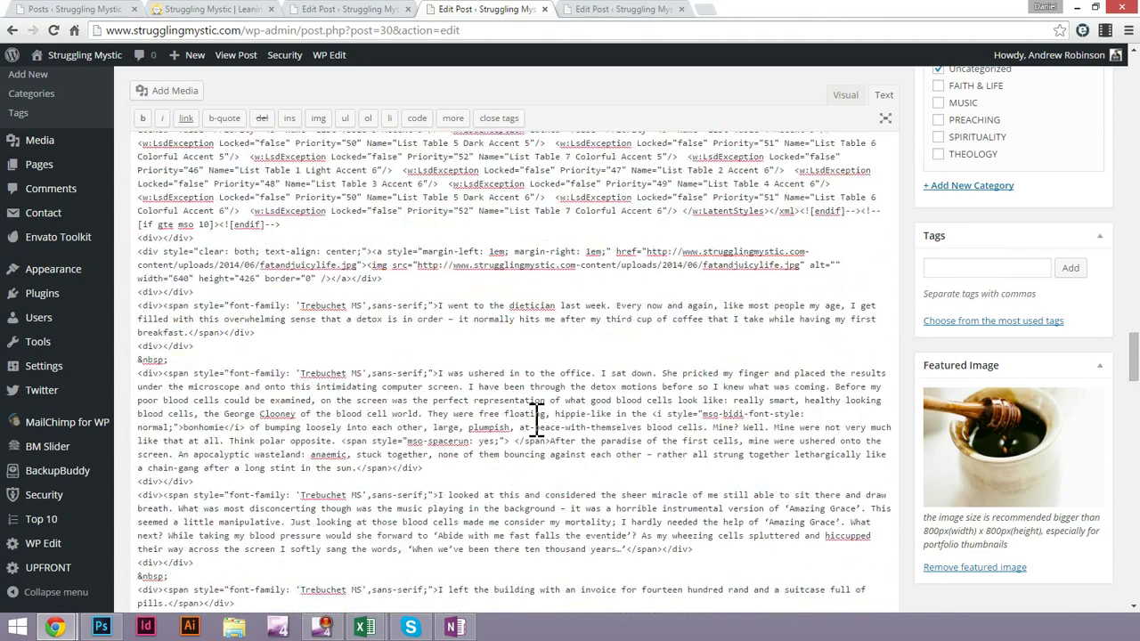
pyautogui.scroll(5, 529, 415)
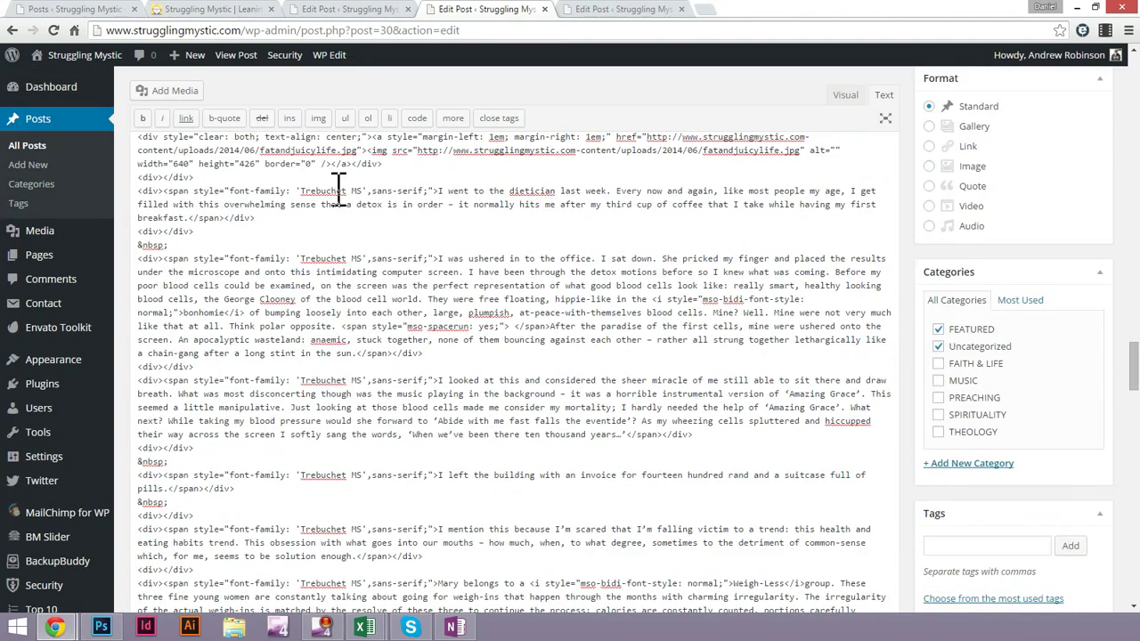
pyautogui.tripleClick(338, 191)
pyautogui.scroll(2, 450, 298)
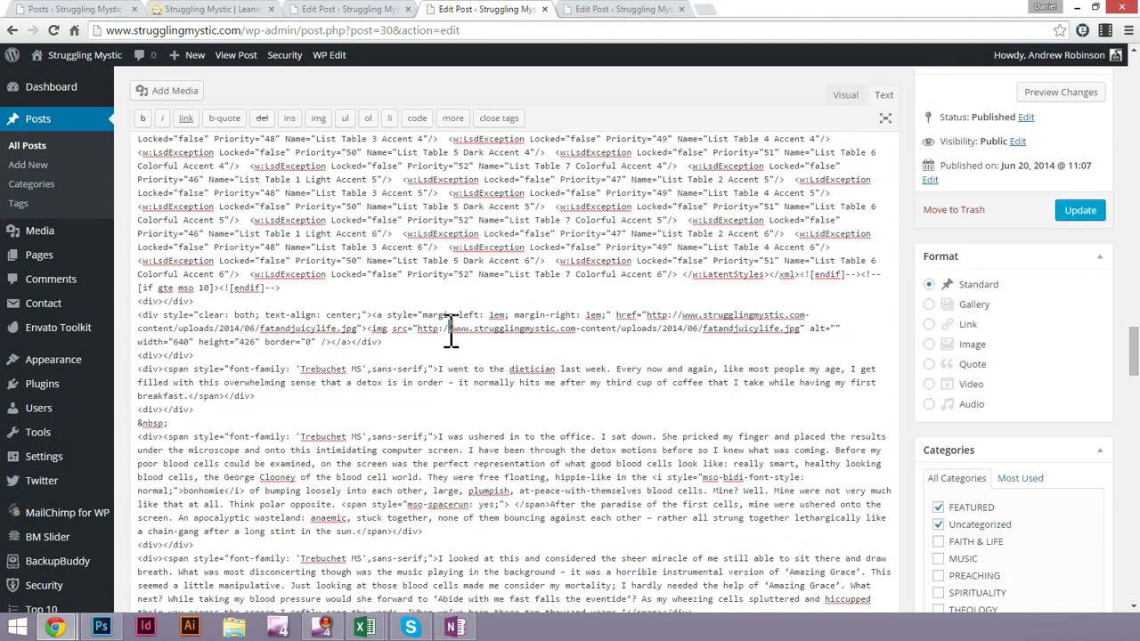
pyautogui.tripleClick(449, 331)
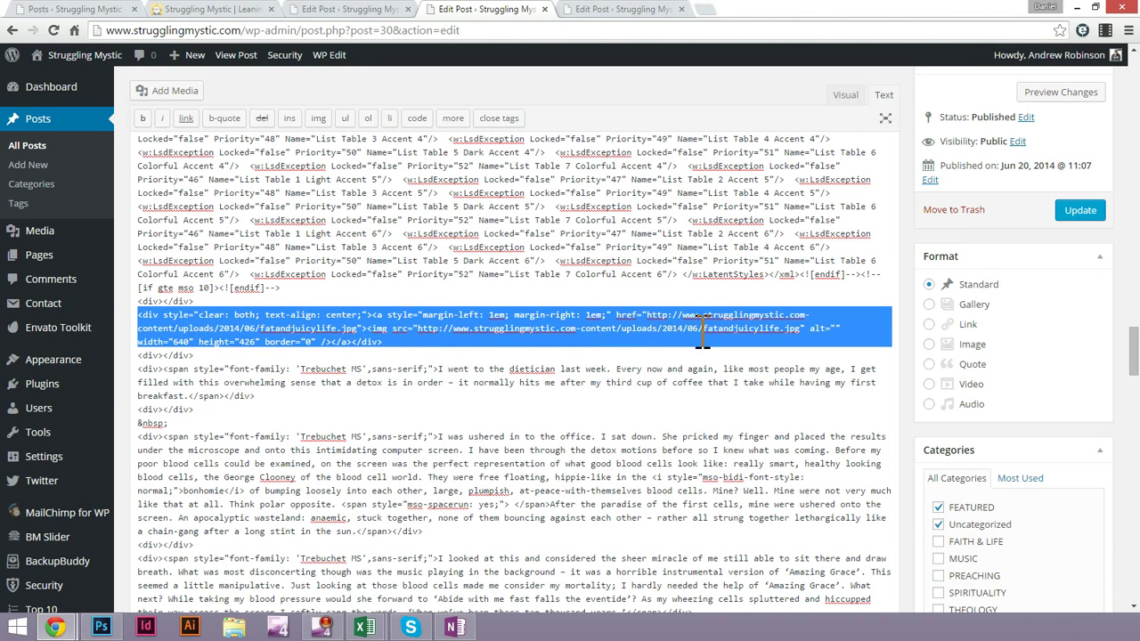
pyautogui.click(813, 312)
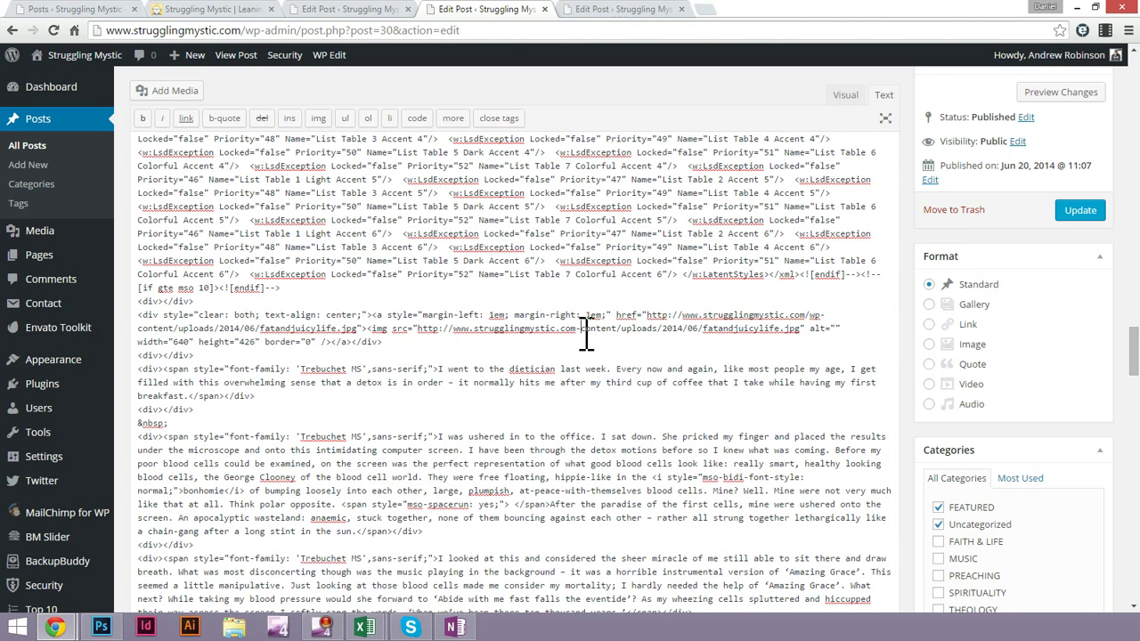
pyautogui.write('/')
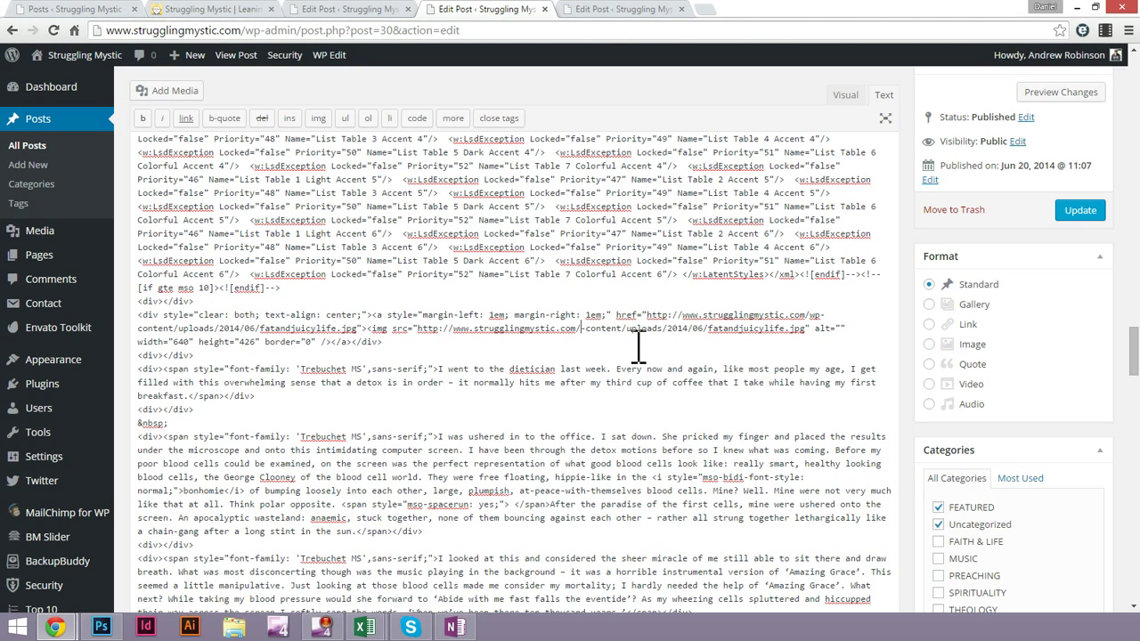
pyautogui.write('wp')
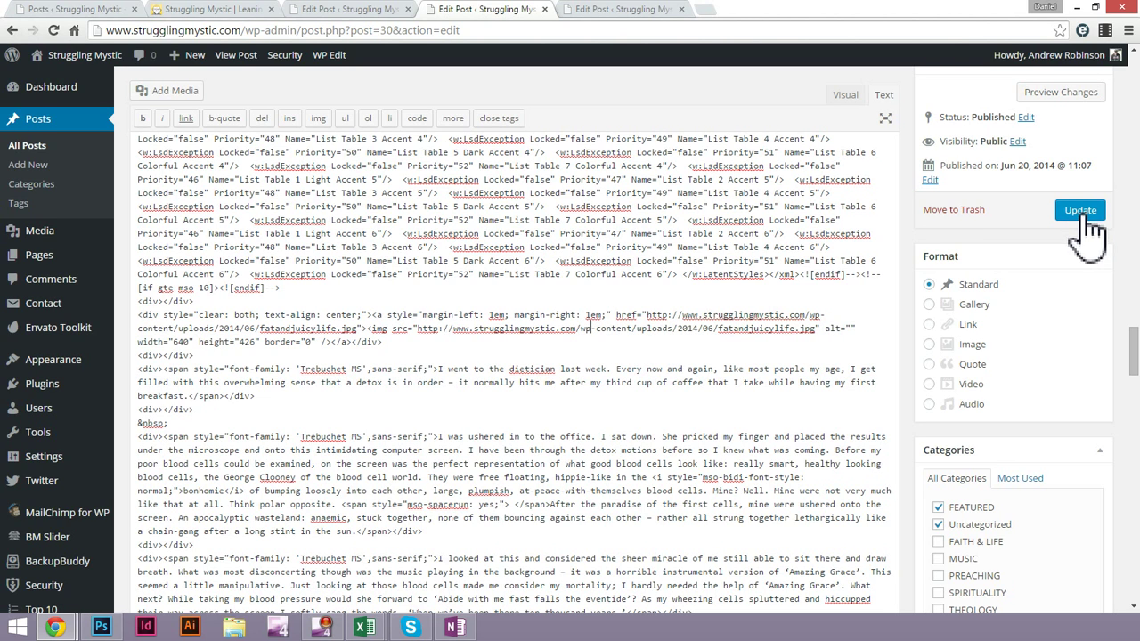
# Examine the rest of the fat and juicy life post's HTML source for further image links
pyautogui.scroll(-2, 666, 443)
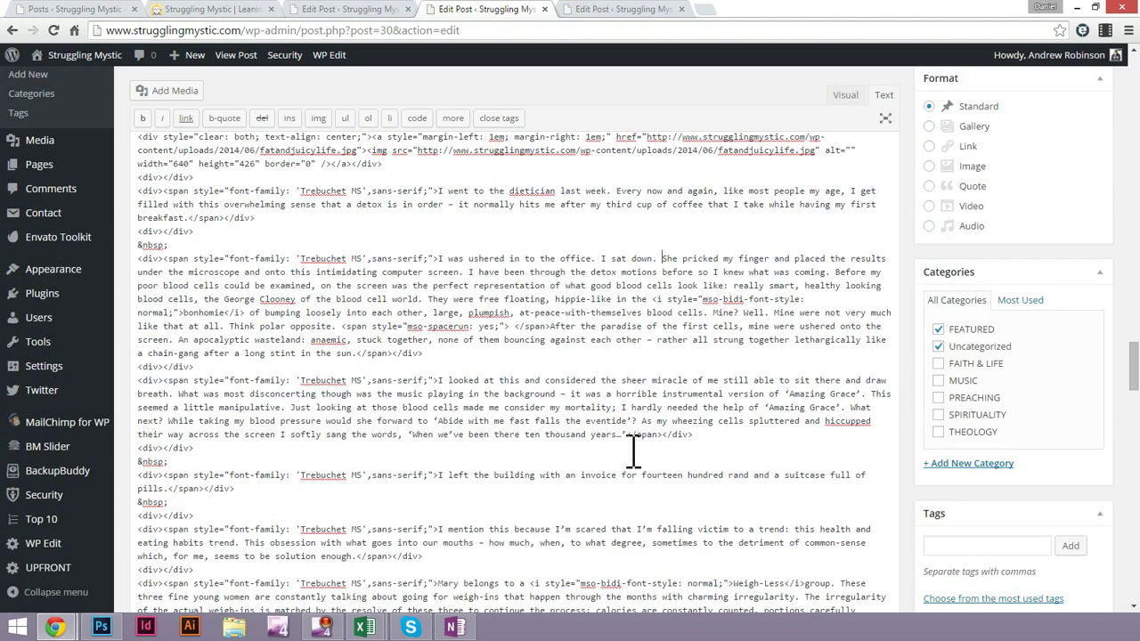
pyautogui.scroll(-3, 555, 524)
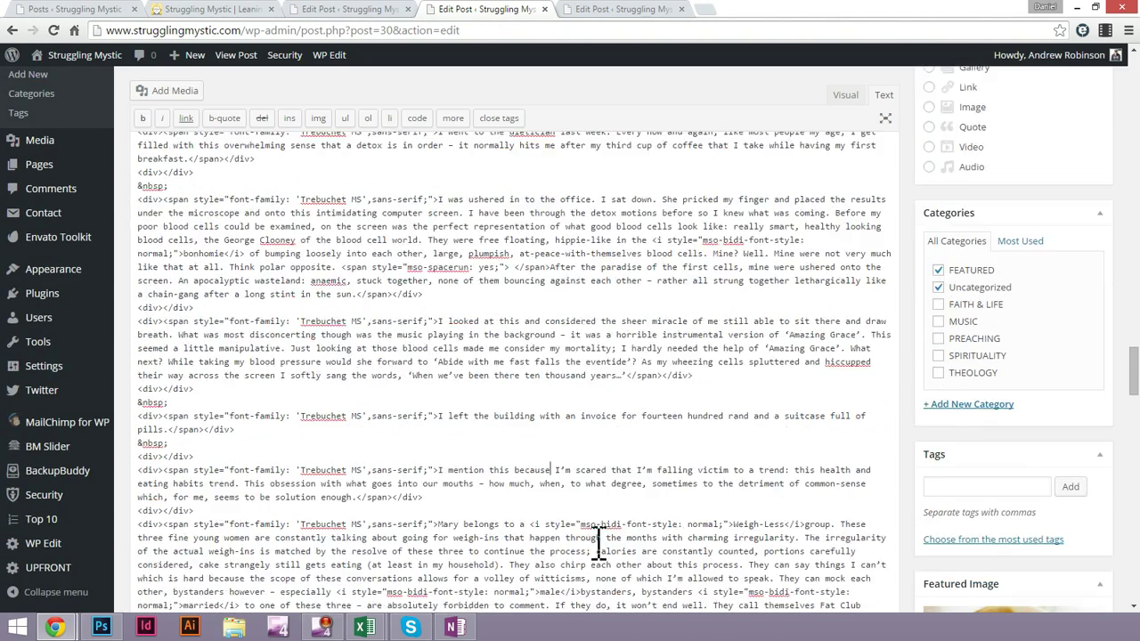
pyautogui.scroll(-1, 459, 445)
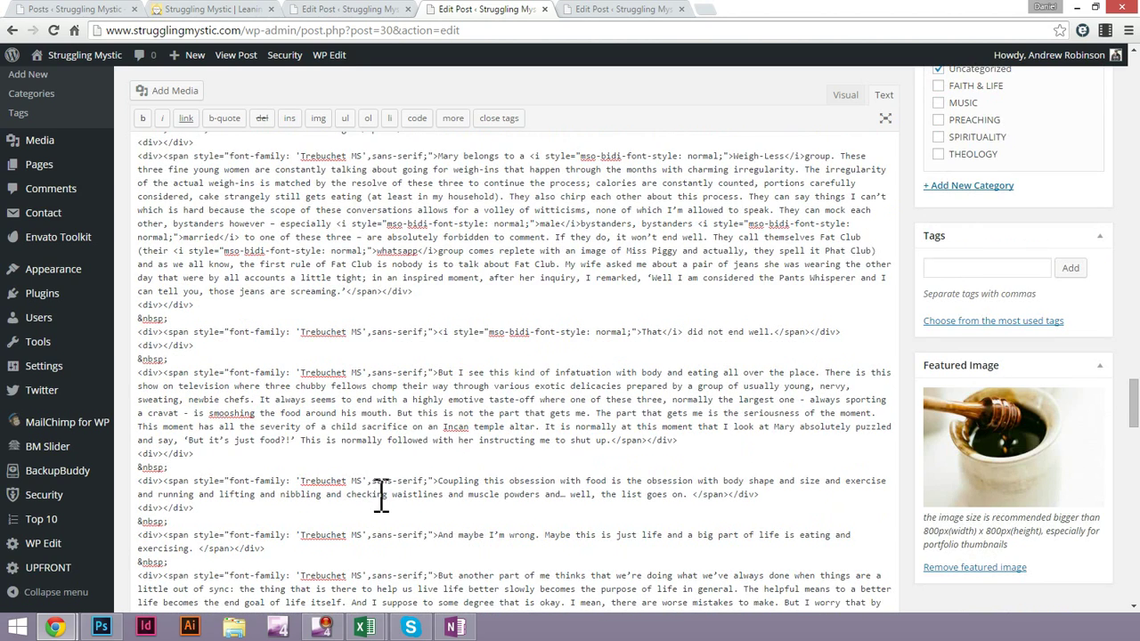
pyautogui.scroll(-2, 382, 496)
pyautogui.scroll(-1, 473, 443)
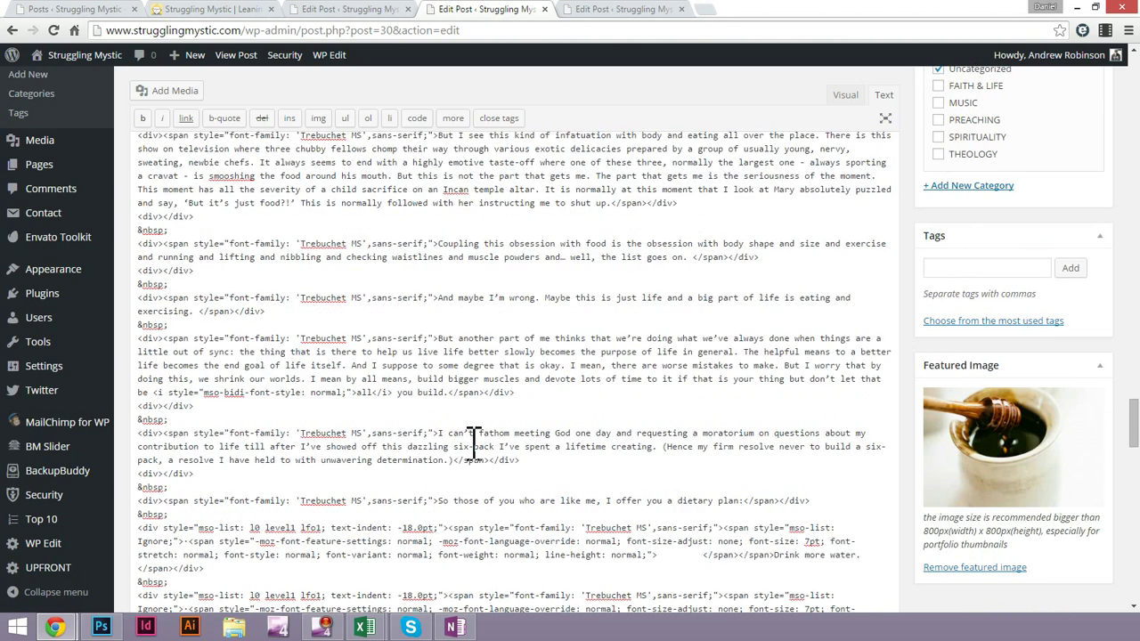
pyautogui.scroll(-2, 473, 443)
pyautogui.scroll(-8, 473, 443)
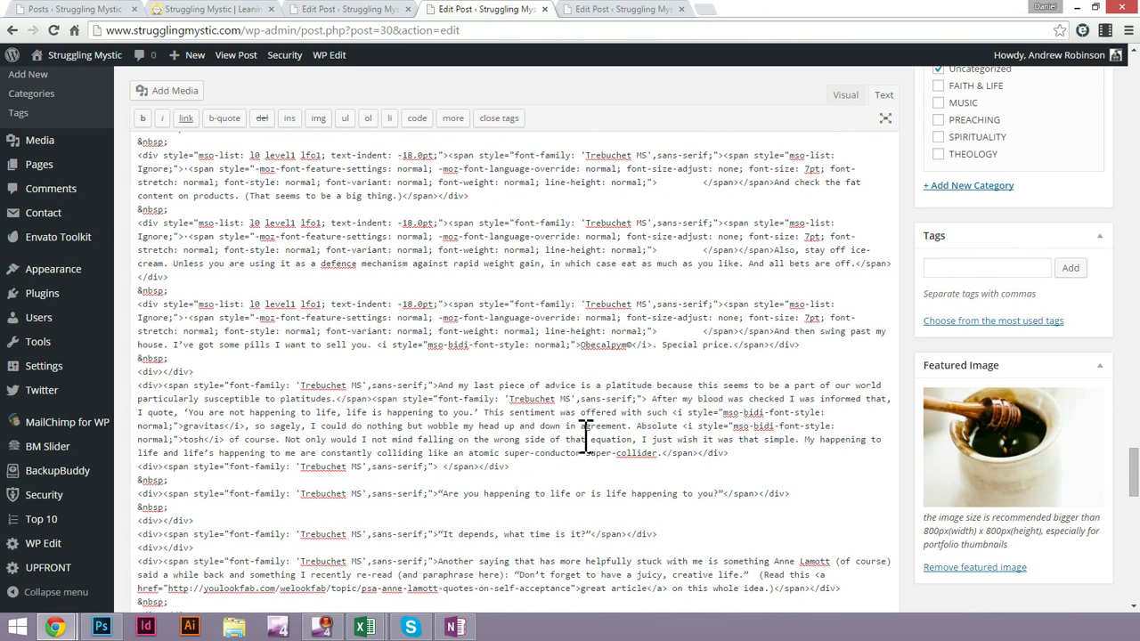
pyautogui.scroll(-4, 586, 437)
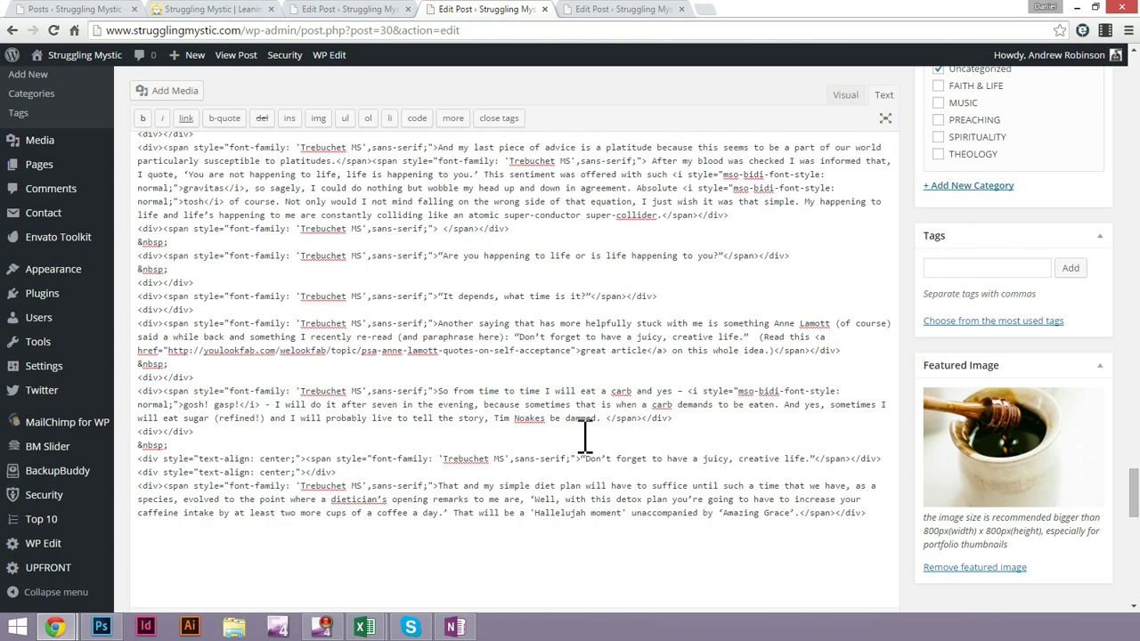
pyautogui.scroll(-4, 584, 436)
# Look over the burning coals post and the "On peace being upon us all" post for broken images
pyautogui.click(641, 11)
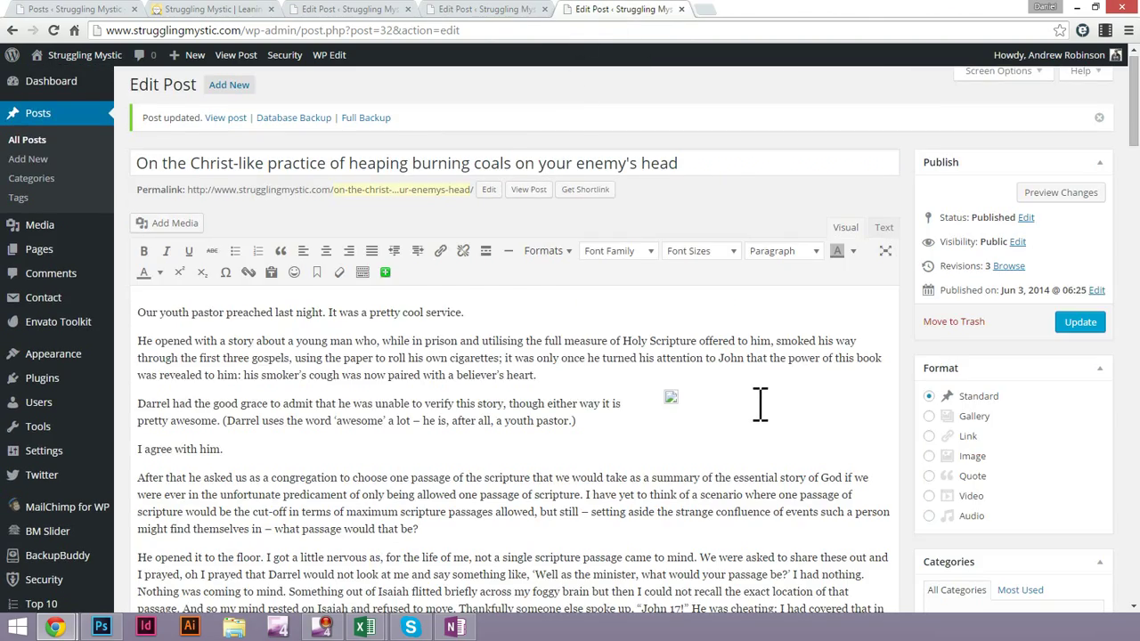
pyautogui.scroll(-10, 760, 403)
pyautogui.scroll(10, 623, 268)
pyautogui.click(483, 12)
pyautogui.click(344, 13)
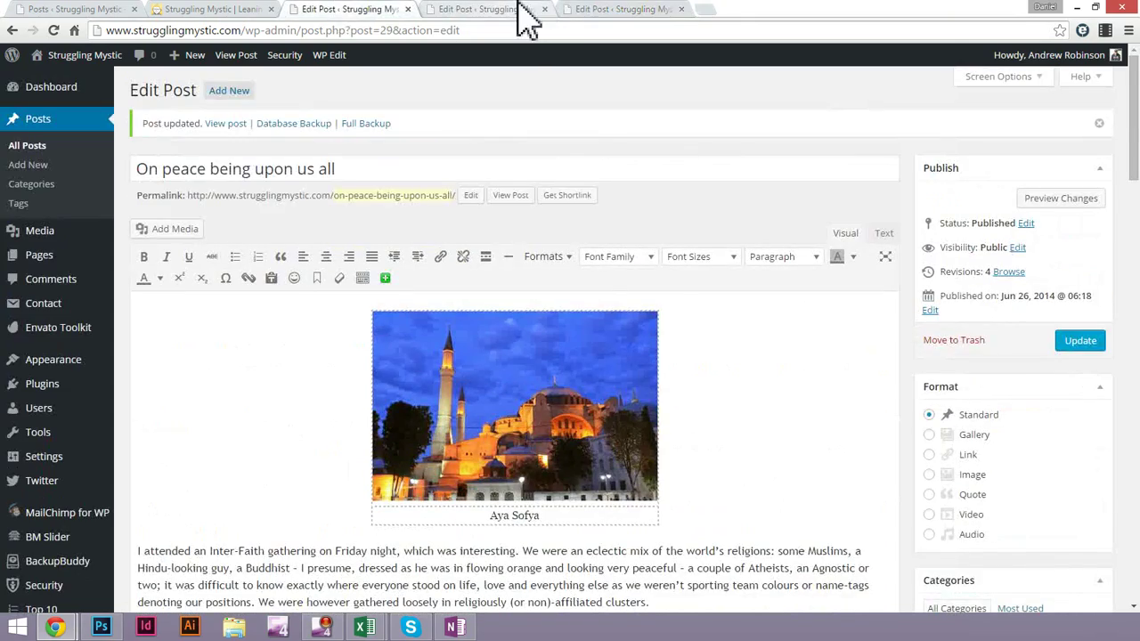
pyautogui.scroll(-10, 643, 459)
# Return to the "On the fat and juicy life" post and update it with the corrected image source
pyautogui.click(509, 10)
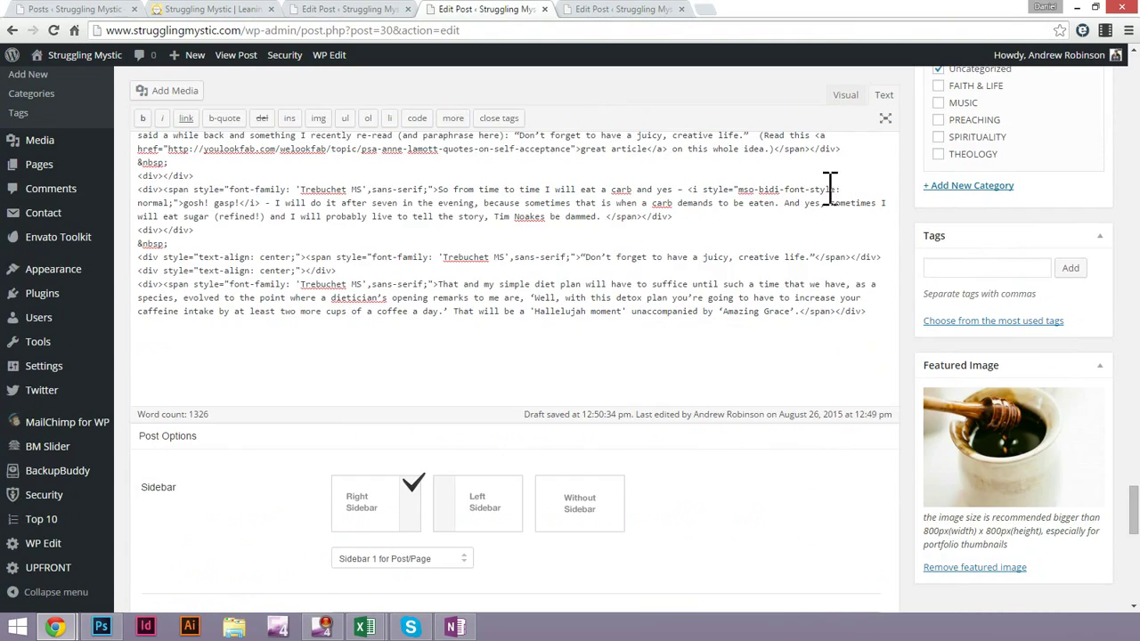
pyautogui.scroll(5, 953, 276)
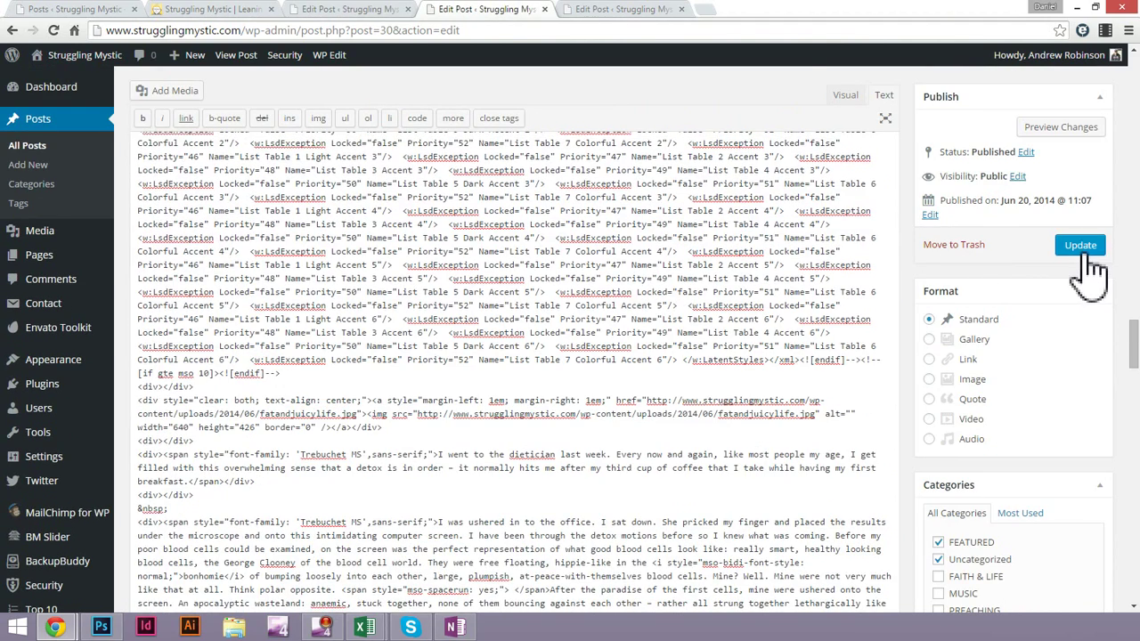
pyautogui.click(1079, 245)
# Examine the full content and featured image of the burning coals post
pyautogui.click(588, 11)
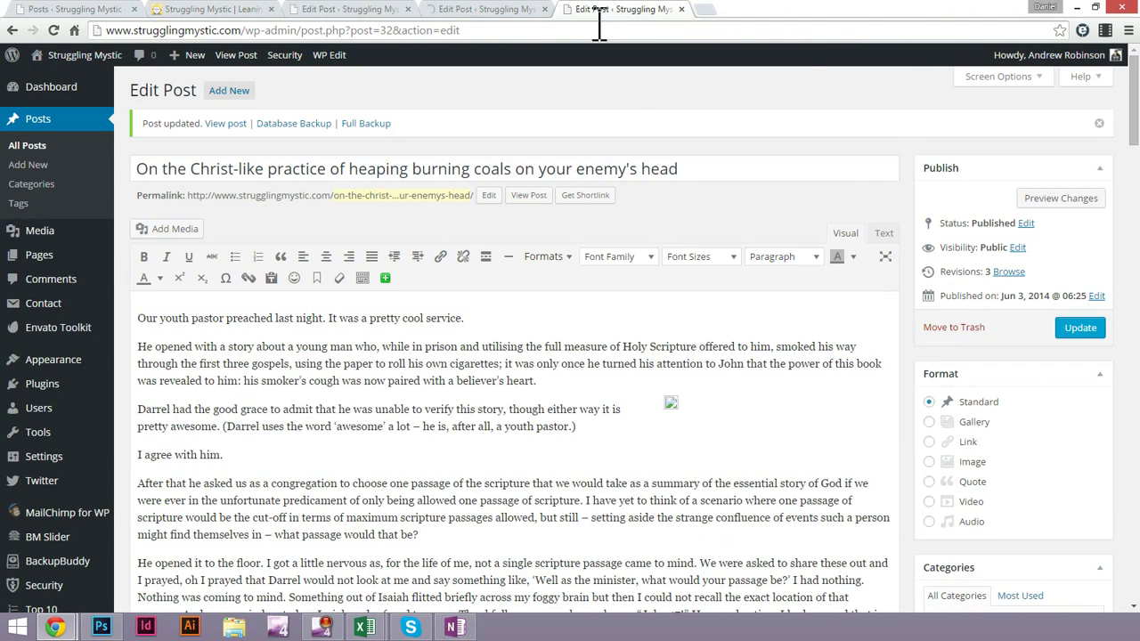
pyautogui.scroll(-4, 640, 478)
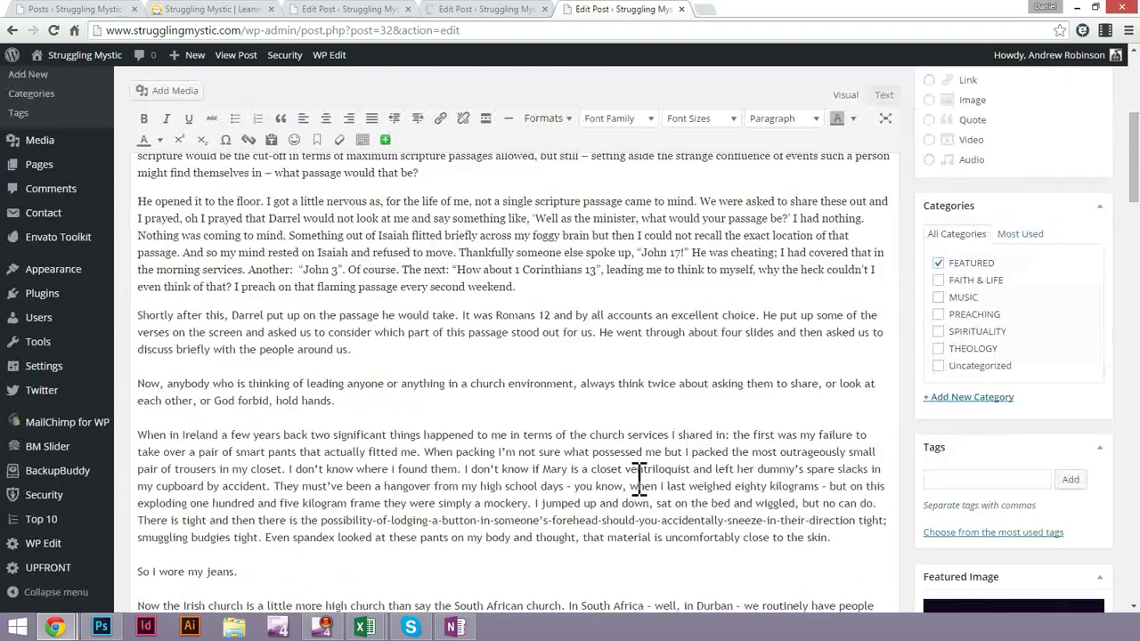
pyautogui.scroll(-20, 640, 478)
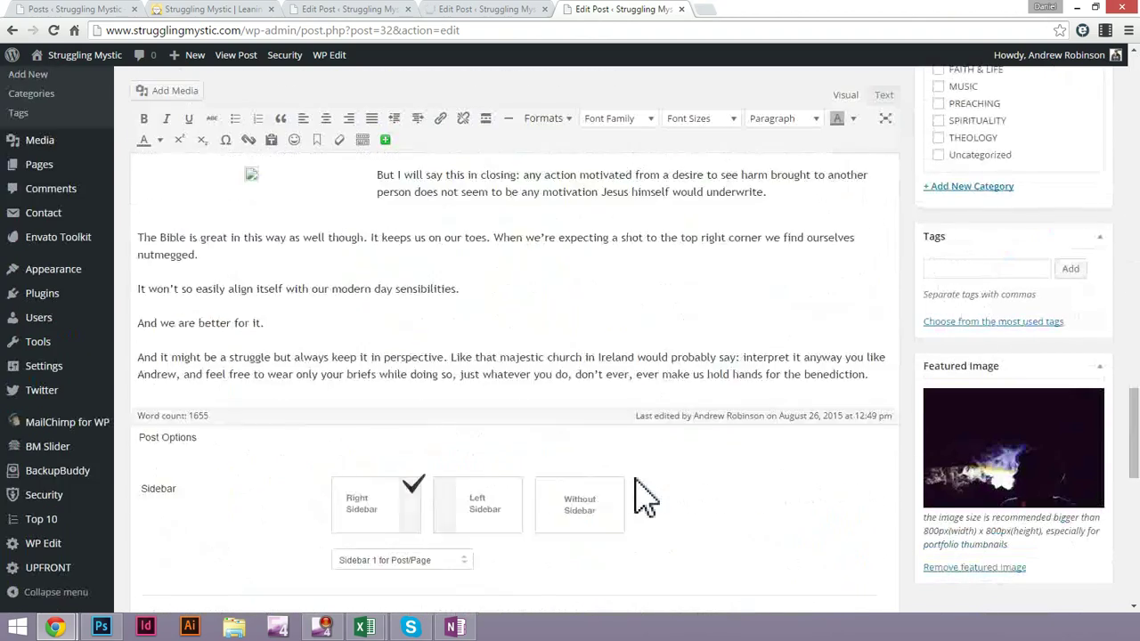
pyautogui.scroll(-3, 644, 491)
pyautogui.scroll(20, 639, 479)
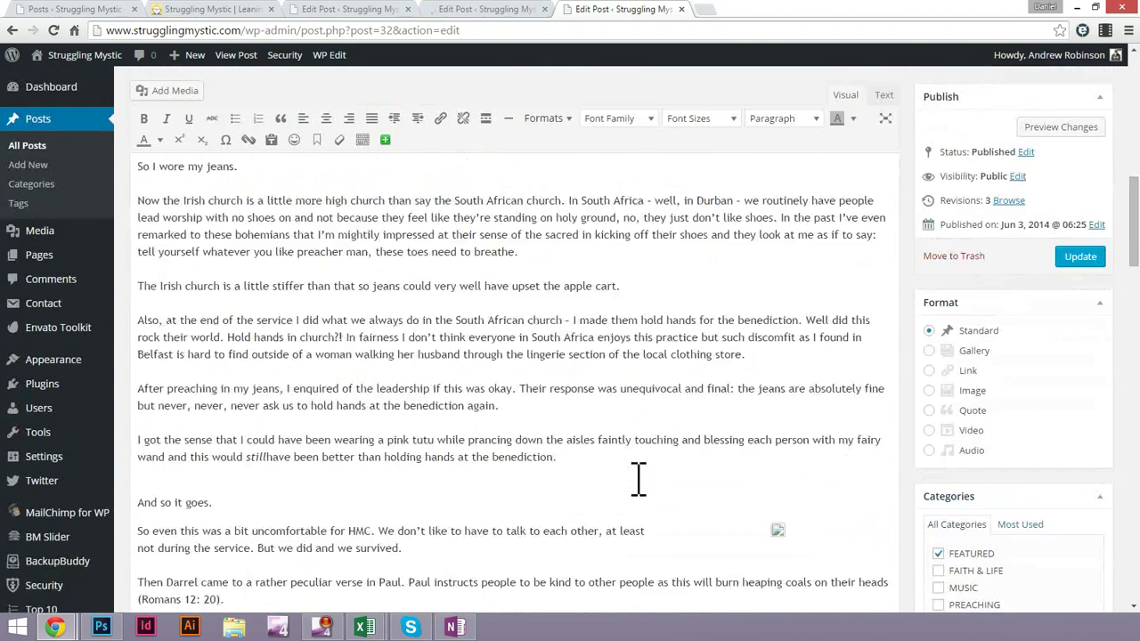
pyautogui.scroll(3, 638, 479)
# Close the editors of the burning coals and peace posts and view the slider on the site's home page
pyautogui.hotkey('ctrl', 'w')
pyautogui.click(380, 18)
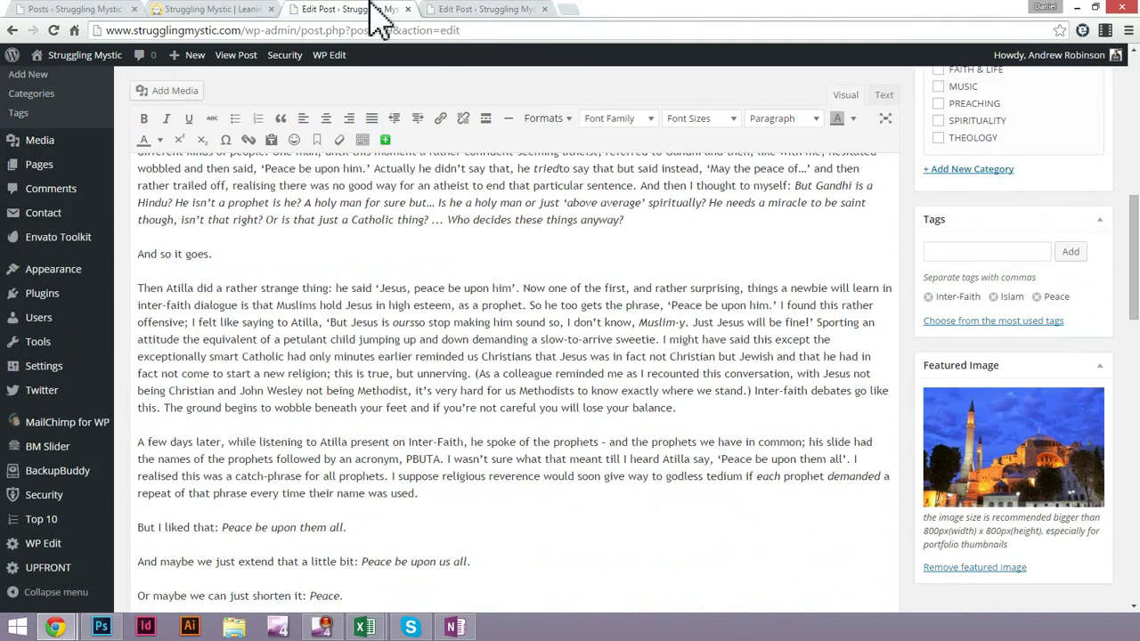
pyautogui.hotkey('ctrl', 'w')
pyautogui.click(233, 14)
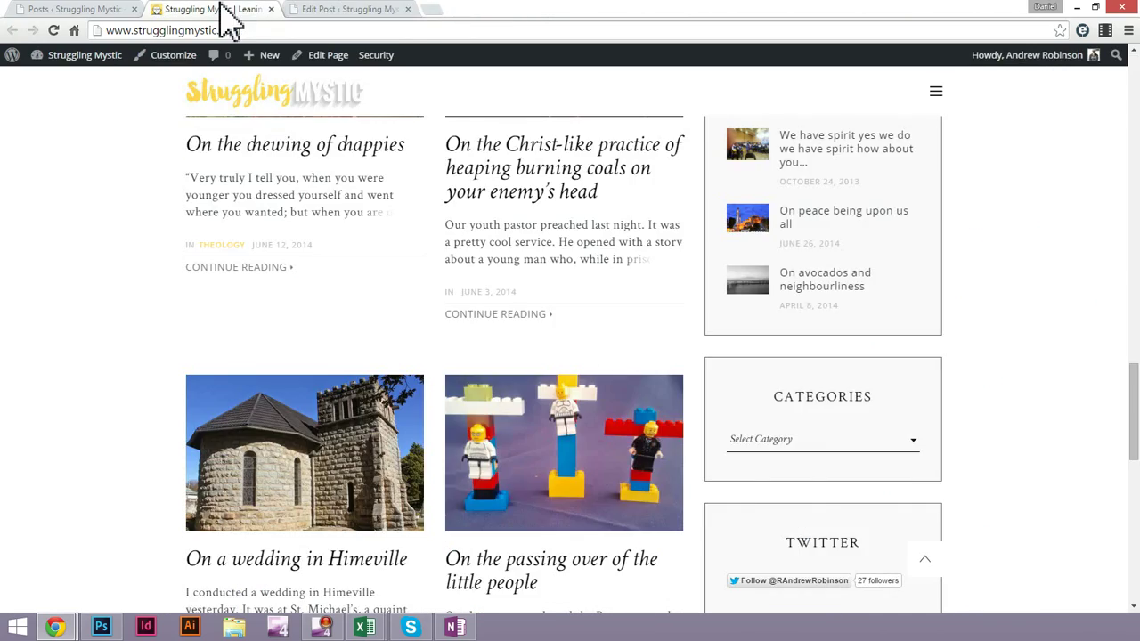
pyautogui.scroll(15, 459, 341)
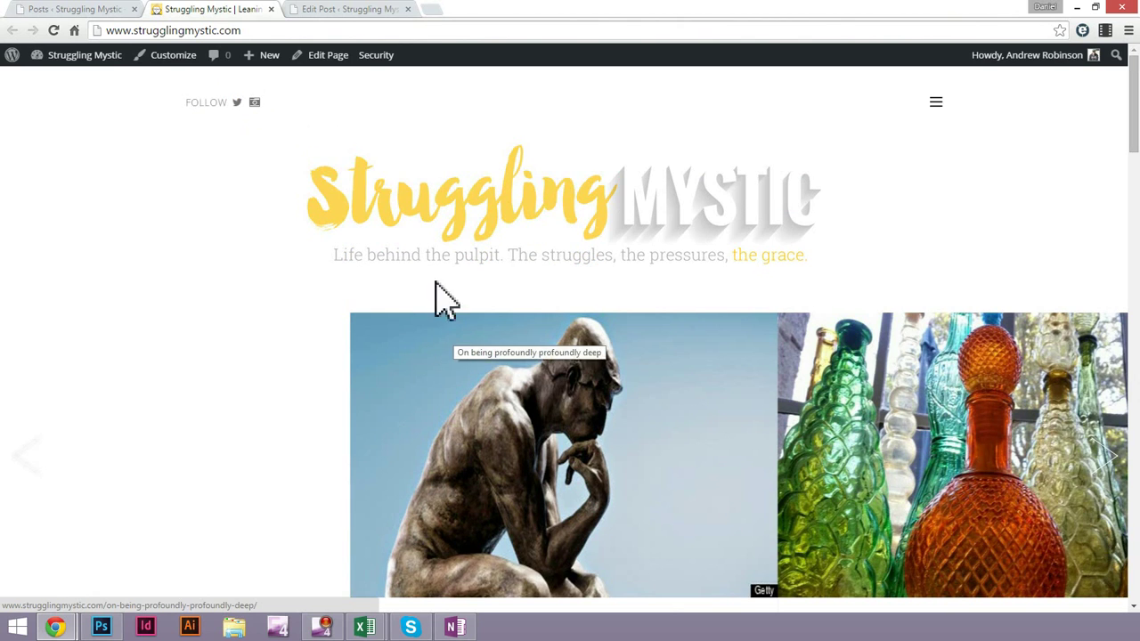
# Close the open post editor, reload the home page and look through the featured posts in its slider
pyautogui.click(435, 297)
pyautogui.click(356, 11)
pyautogui.click(218, 10)
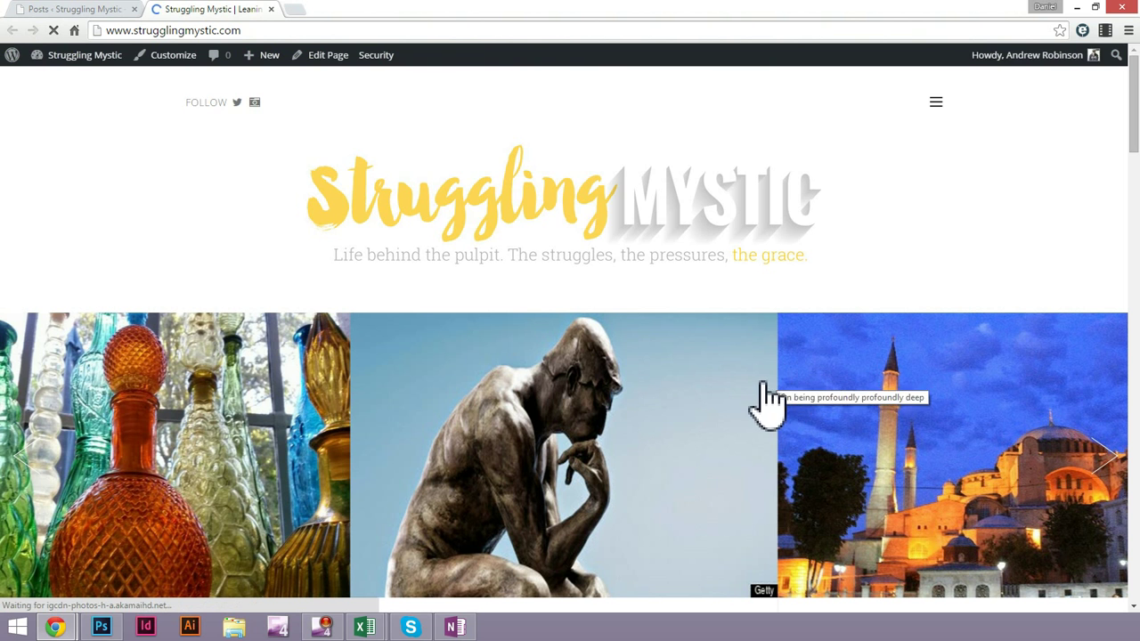
pyautogui.scroll(-1, 809, 407)
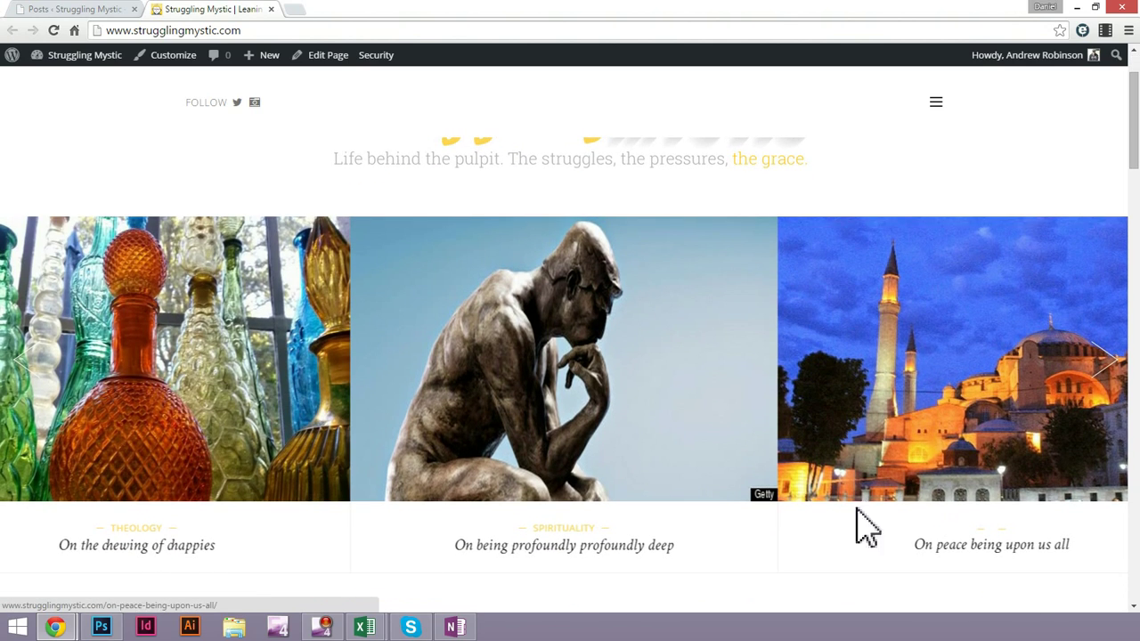
pyautogui.moveTo(968, 437); pyautogui.dragTo(258, 374)
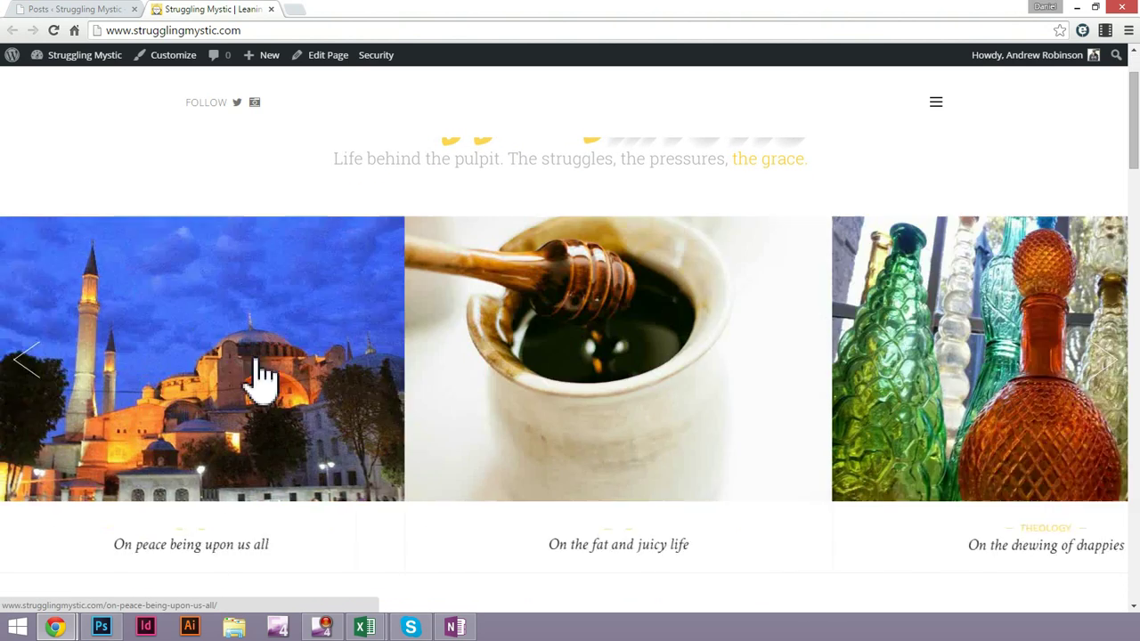
pyautogui.moveTo(763, 330); pyautogui.dragTo(683, 350)
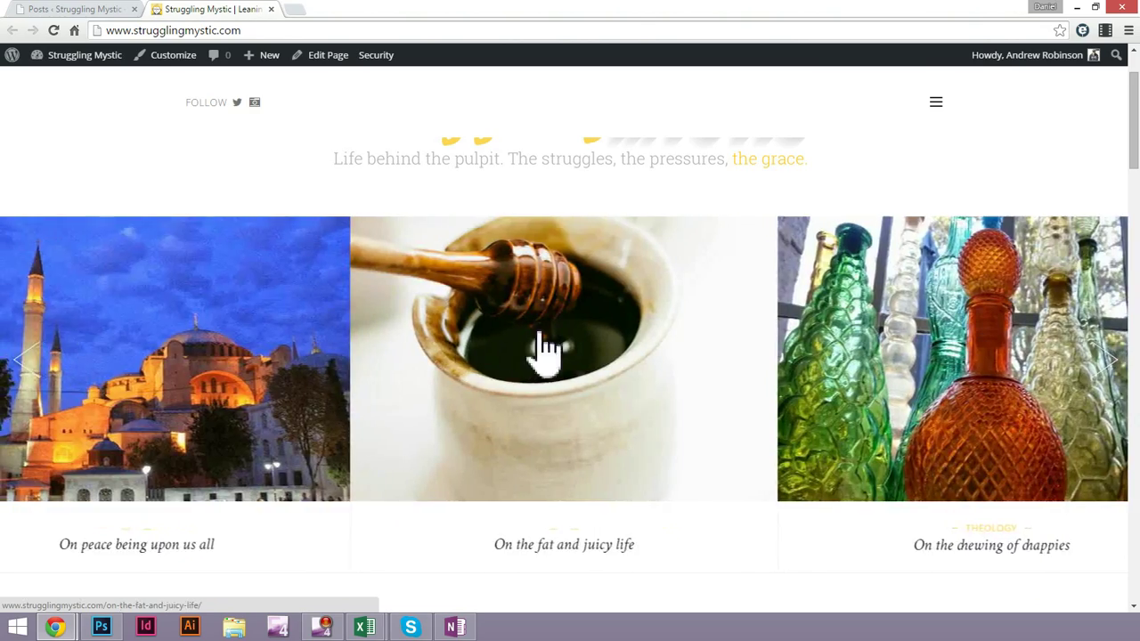
pyautogui.moveTo(545, 348); pyautogui.dragTo(895, 343)
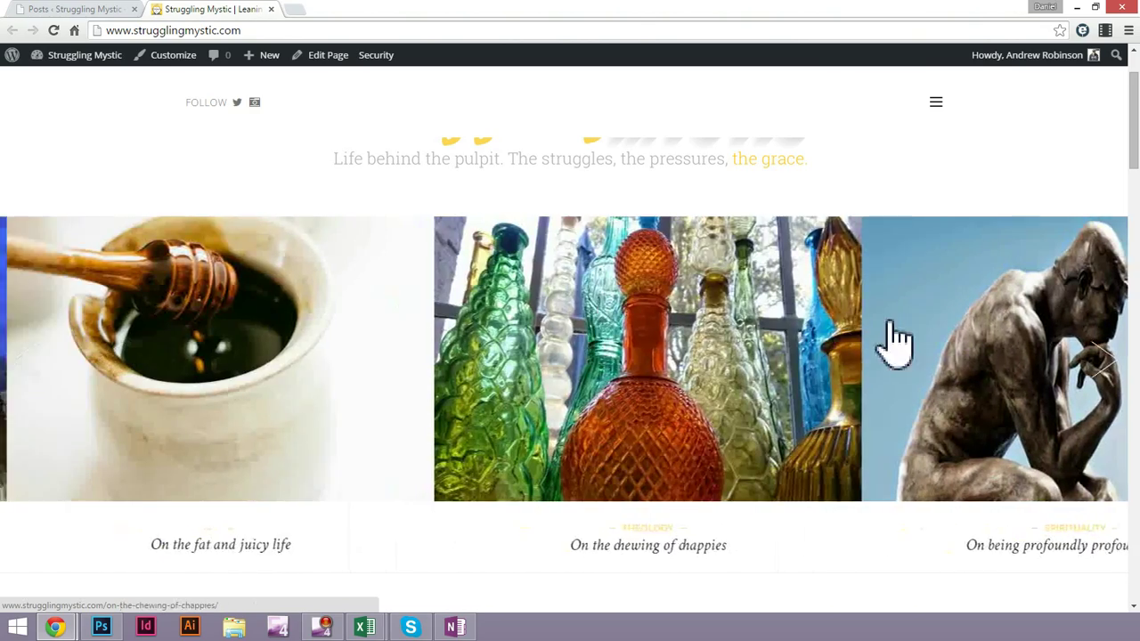
# Compare the category labels of the slider posts and view the category blocks below the slider
pyautogui.scroll(-3, 860, 419)
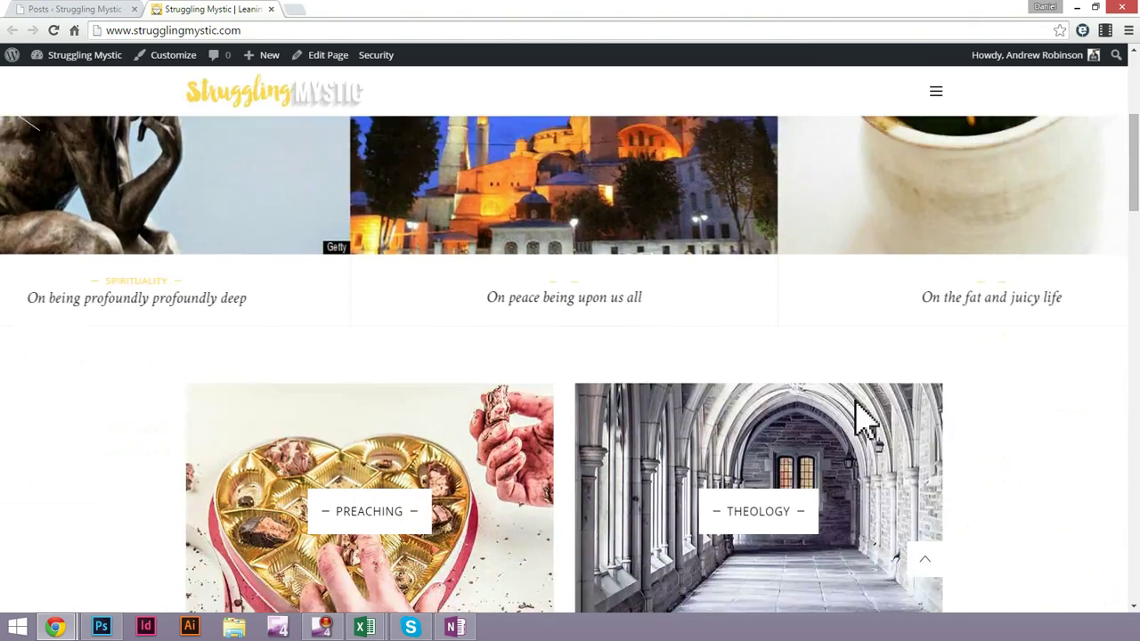
pyautogui.scroll(2, 555, 496)
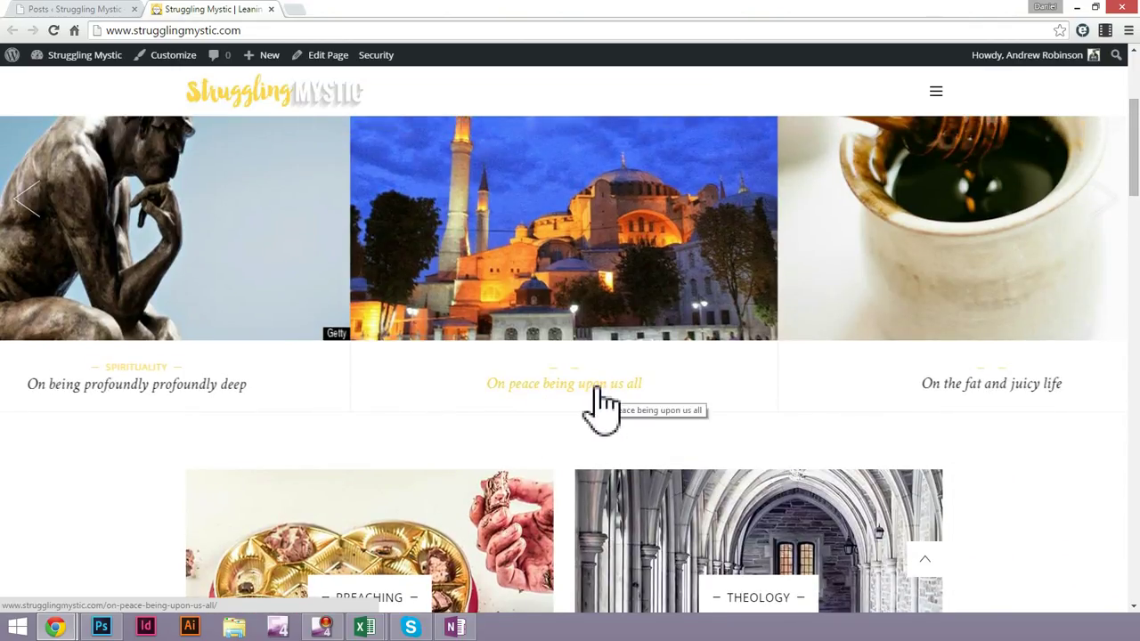
pyautogui.scroll(-2, 599, 400)
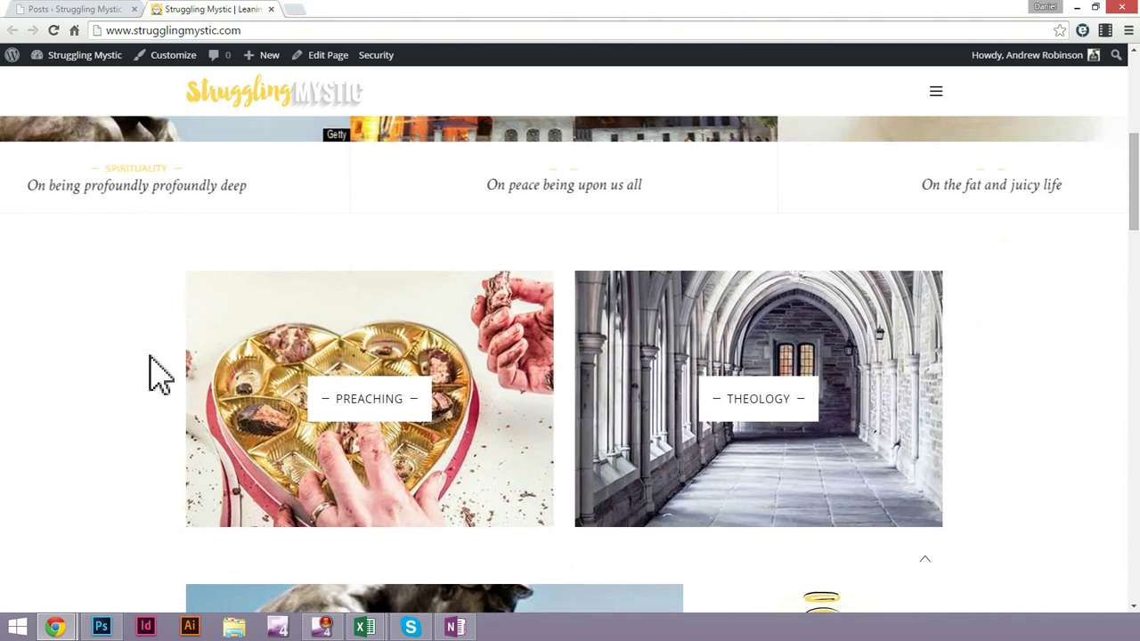
pyautogui.scroll(-1, 125, 363)
pyautogui.scroll(4, 151, 374)
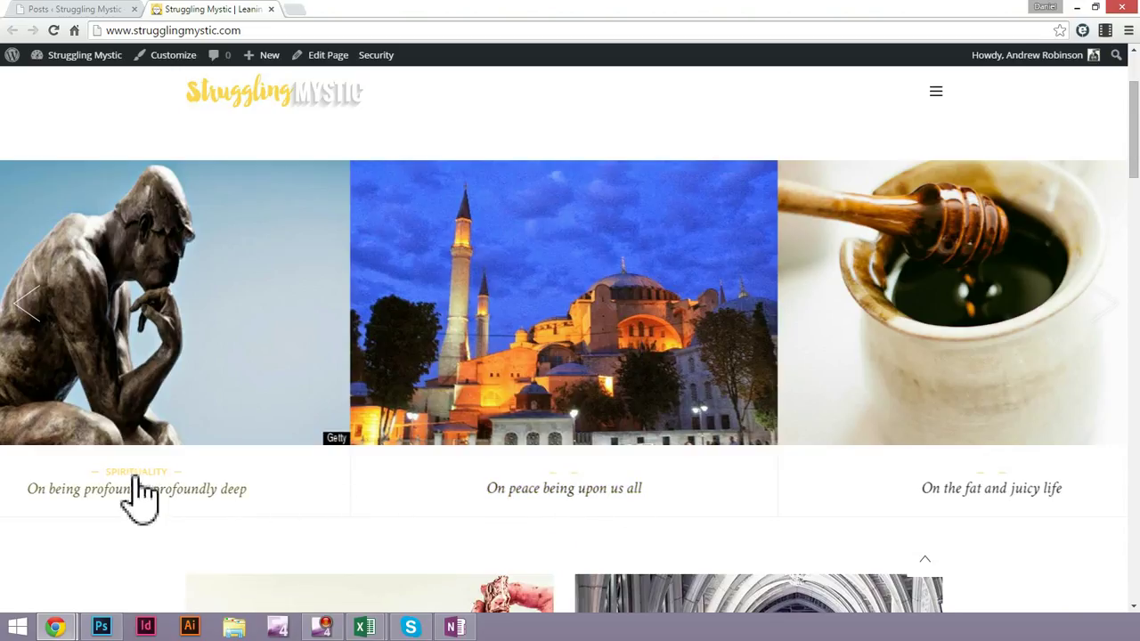
# Open the "On peace being upon us all" and "On the fat and juicy life" posts for editing in separate tabs
pyautogui.rightClick(599, 496)
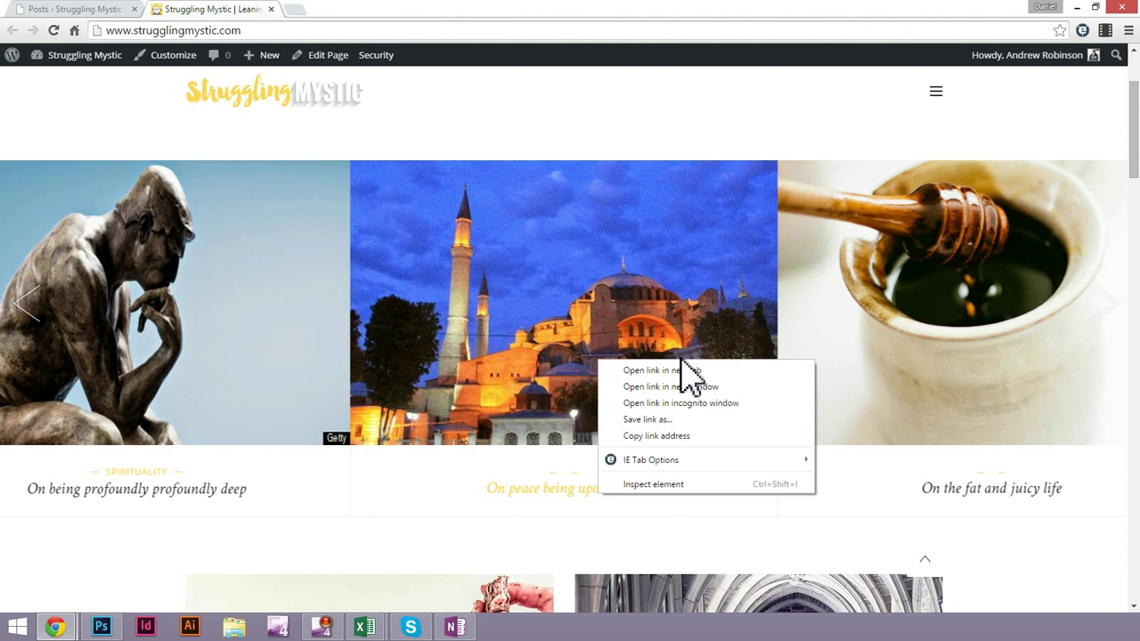
pyautogui.click(675, 370)
pyautogui.rightClick(1015, 488)
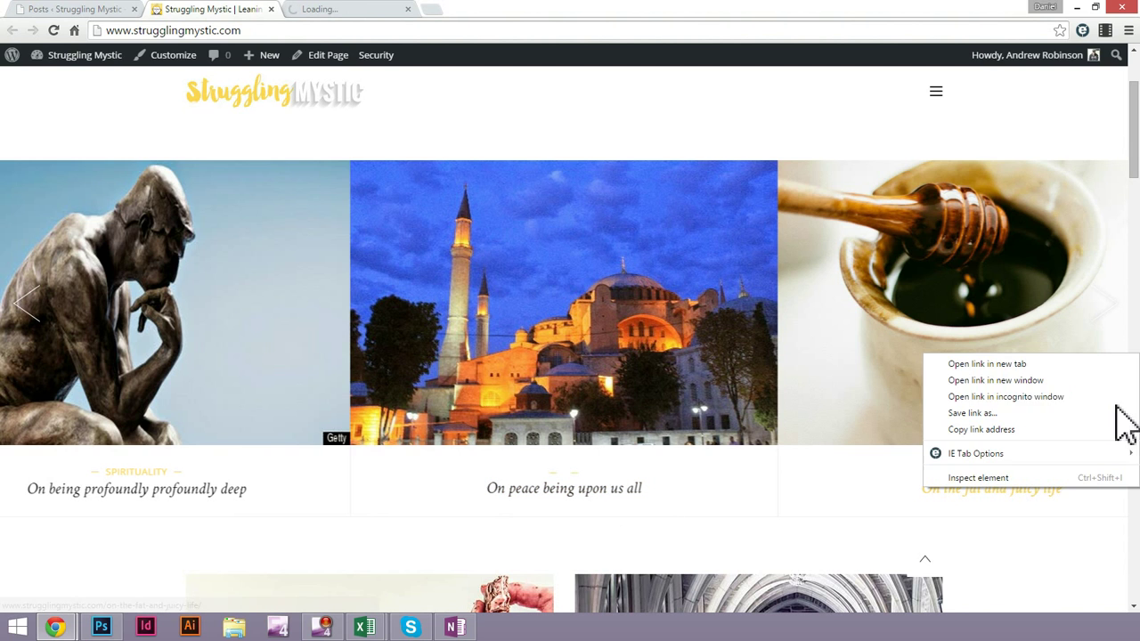
pyautogui.click(1029, 365)
pyautogui.hotkey('ctrl', 'Tab')
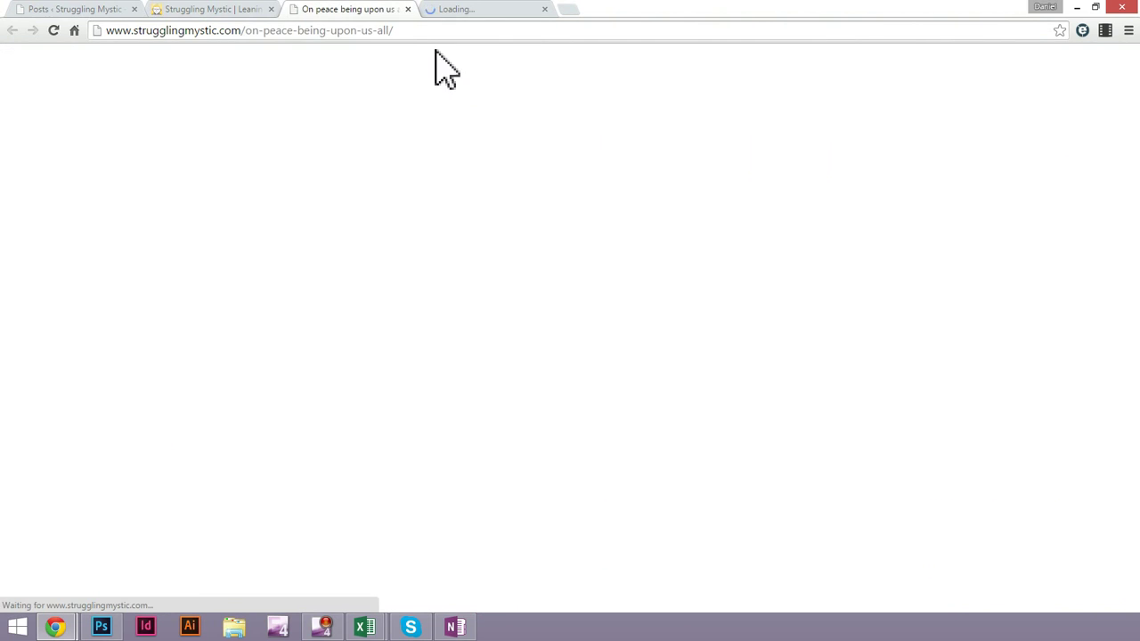
pyautogui.hotkey('ctrl', 'Tab')
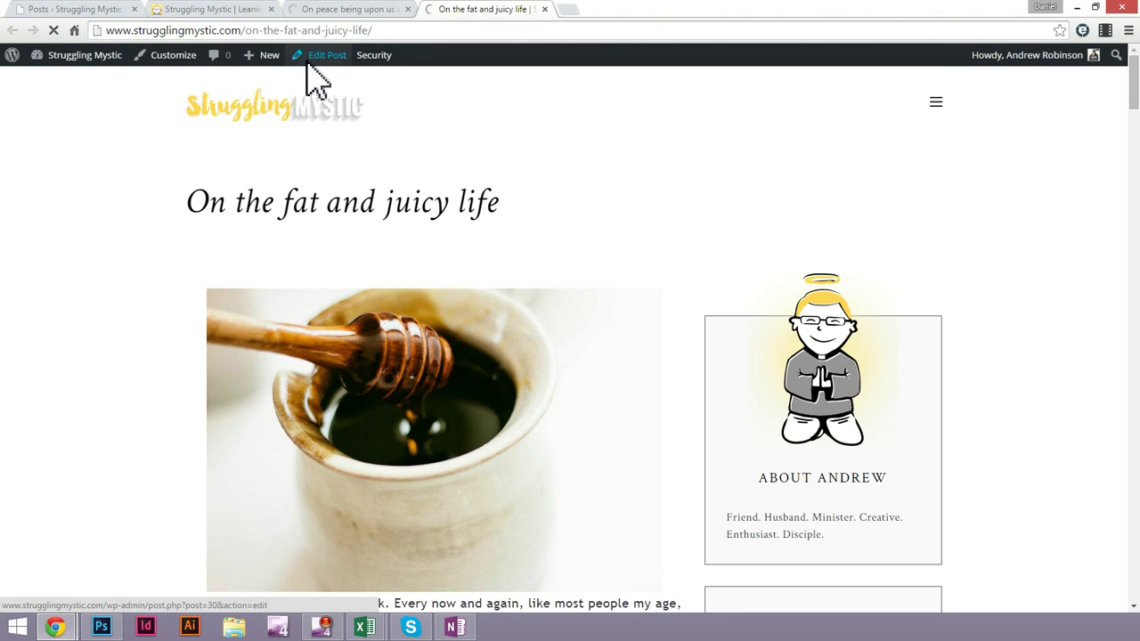
# Change the "On peace being upon us all" post's category from Uncategorized to FAITH & LIFE, check its visual content and update it
pyautogui.click(363, 10)
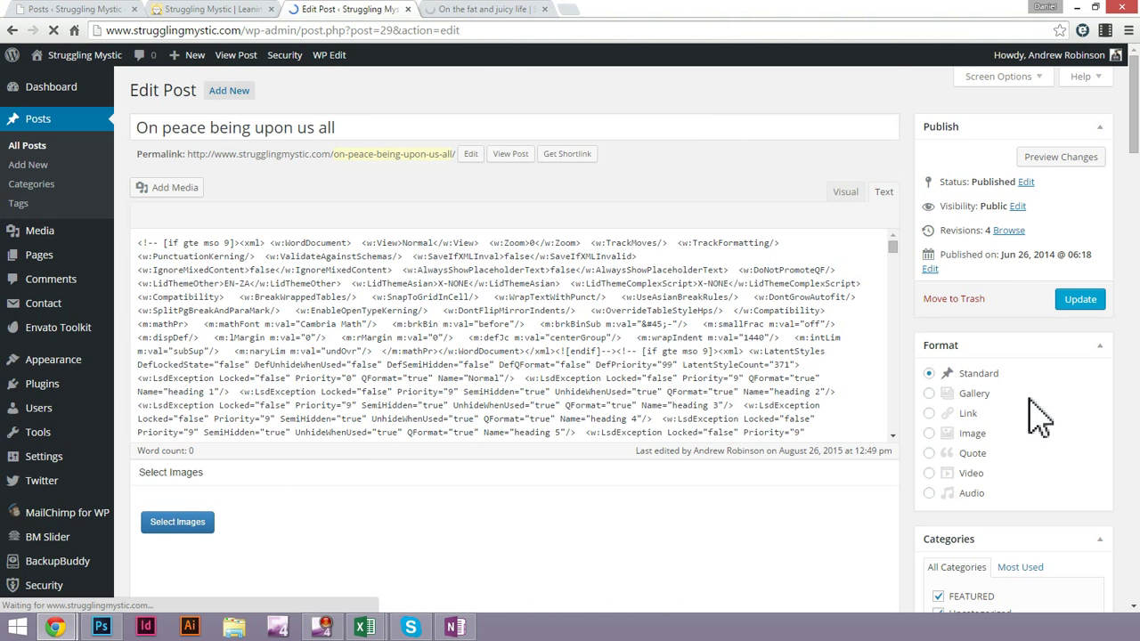
pyautogui.scroll(-1, 1038, 418)
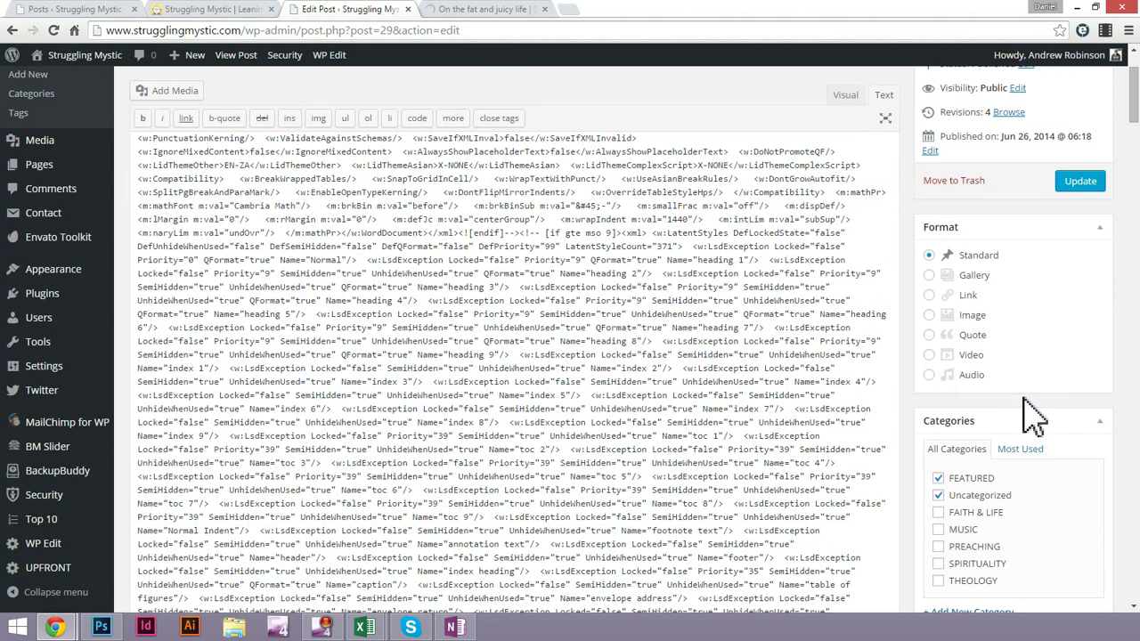
pyautogui.click(938, 512)
pyautogui.click(937, 496)
pyautogui.click(845, 94)
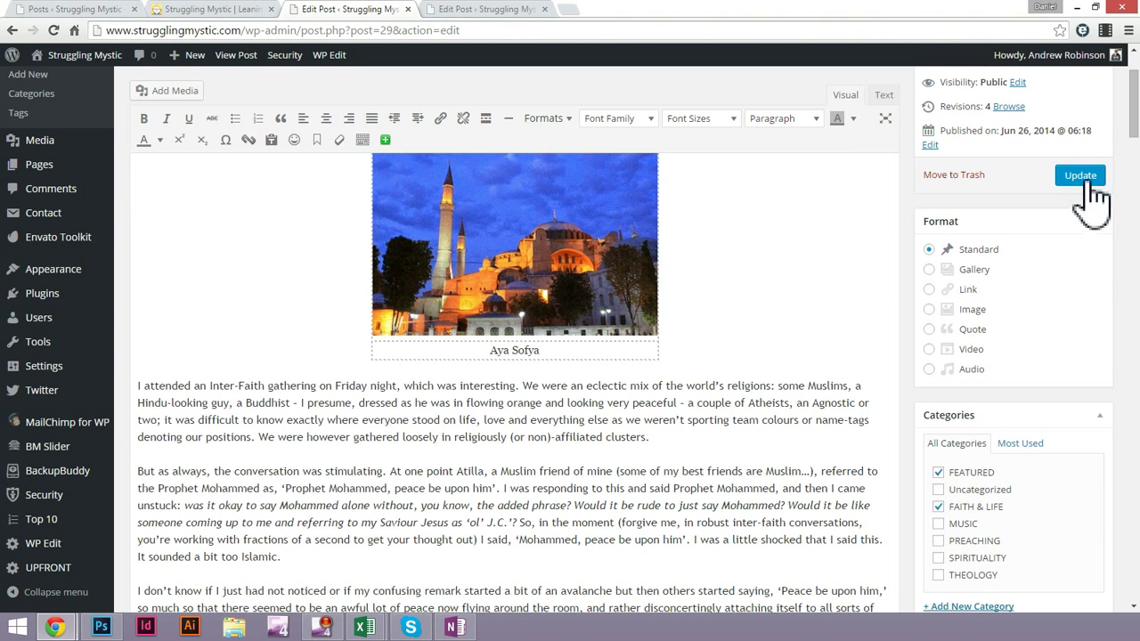
pyautogui.click(1082, 177)
# Assign the "On the fat and juicy life" post to FAITH & LIFE instead of Uncategorized and update it
pyautogui.click(484, 10)
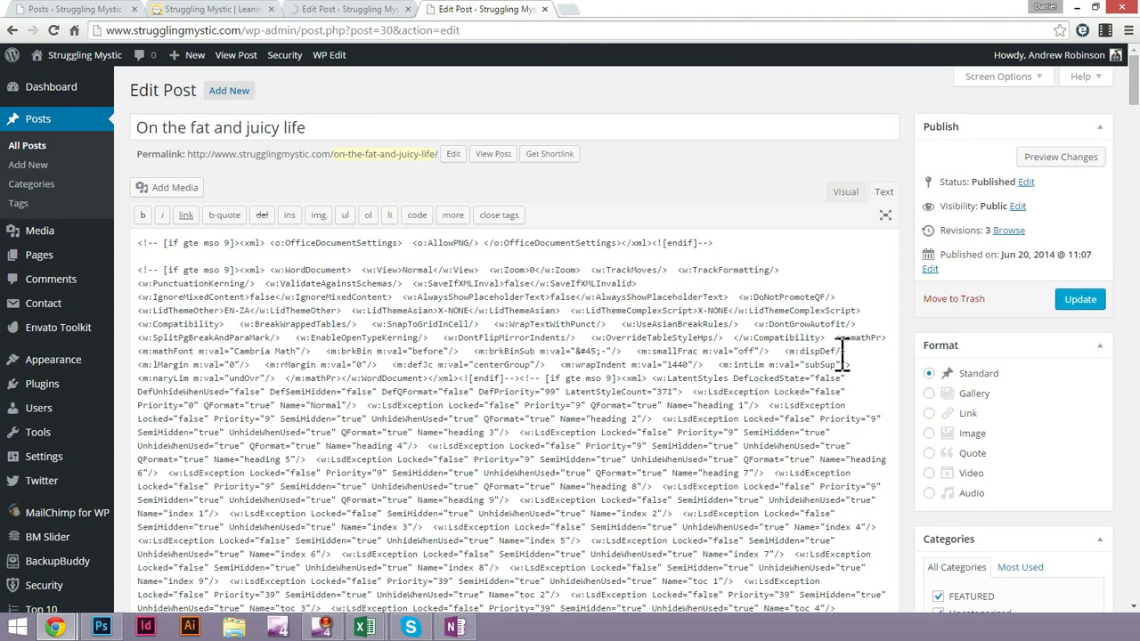
pyautogui.scroll(-1, 1015, 552)
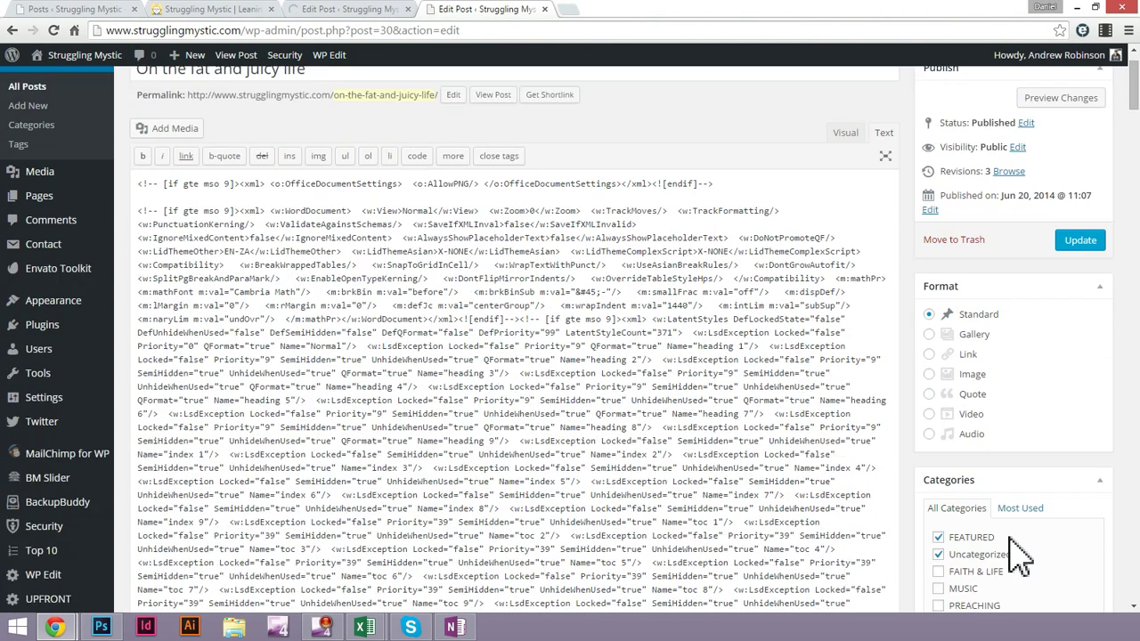
pyautogui.scroll(-1, 1015, 552)
pyautogui.click(938, 512)
pyautogui.click(938, 495)
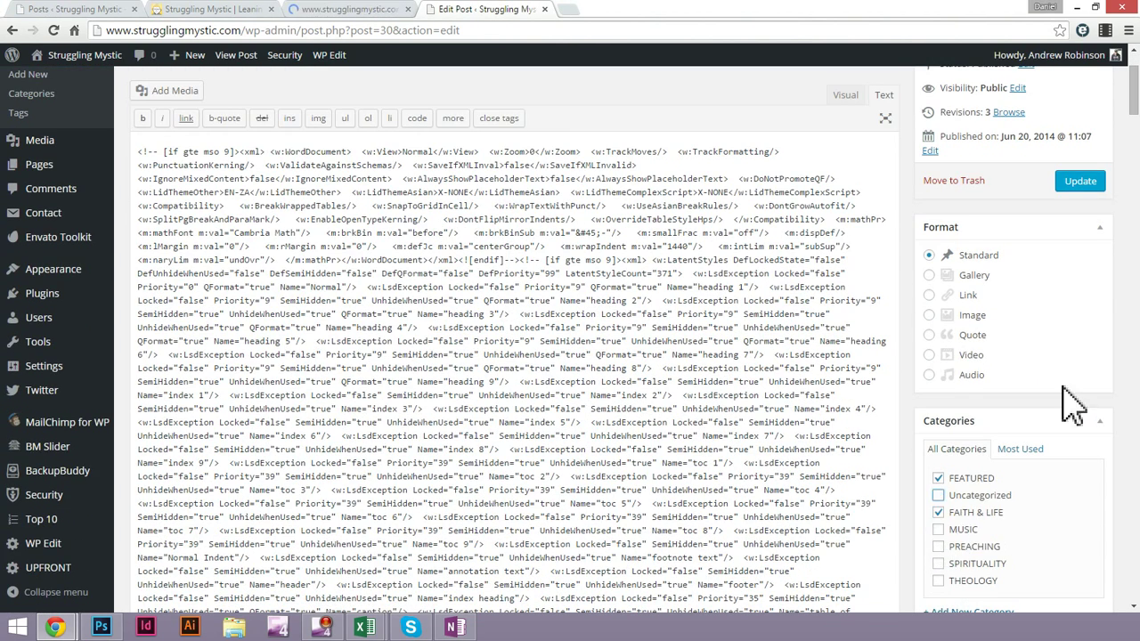
pyautogui.click(1080, 181)
# Close the peace post's editor, then reload the home page and check the category labels in the slider
pyautogui.click(308, 11)
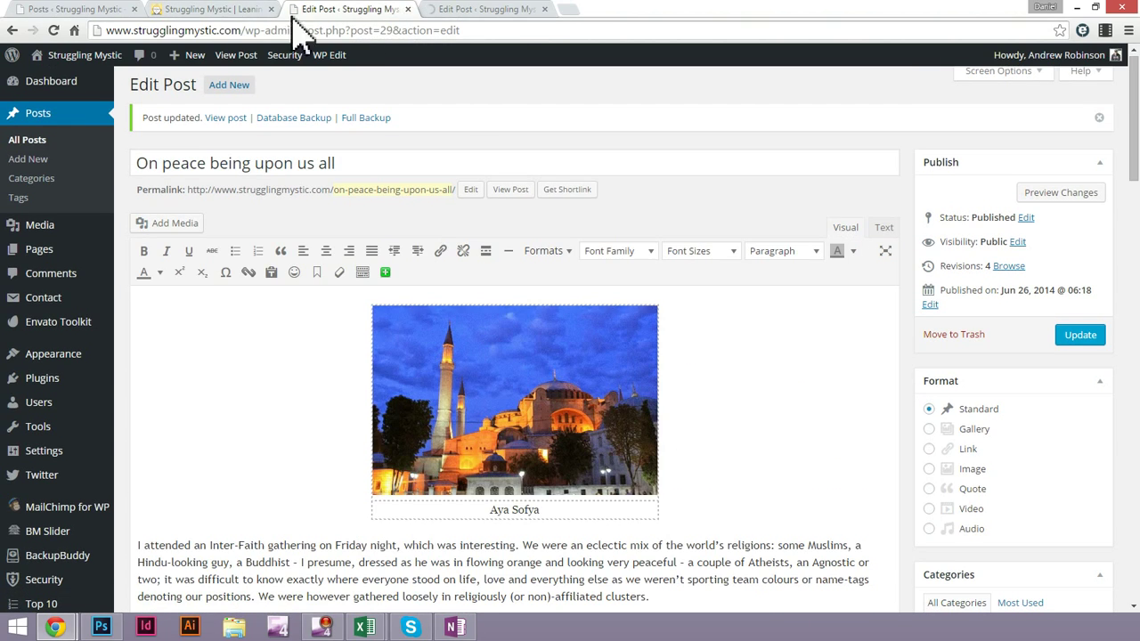
pyautogui.hotkey('ctrl', 'w')
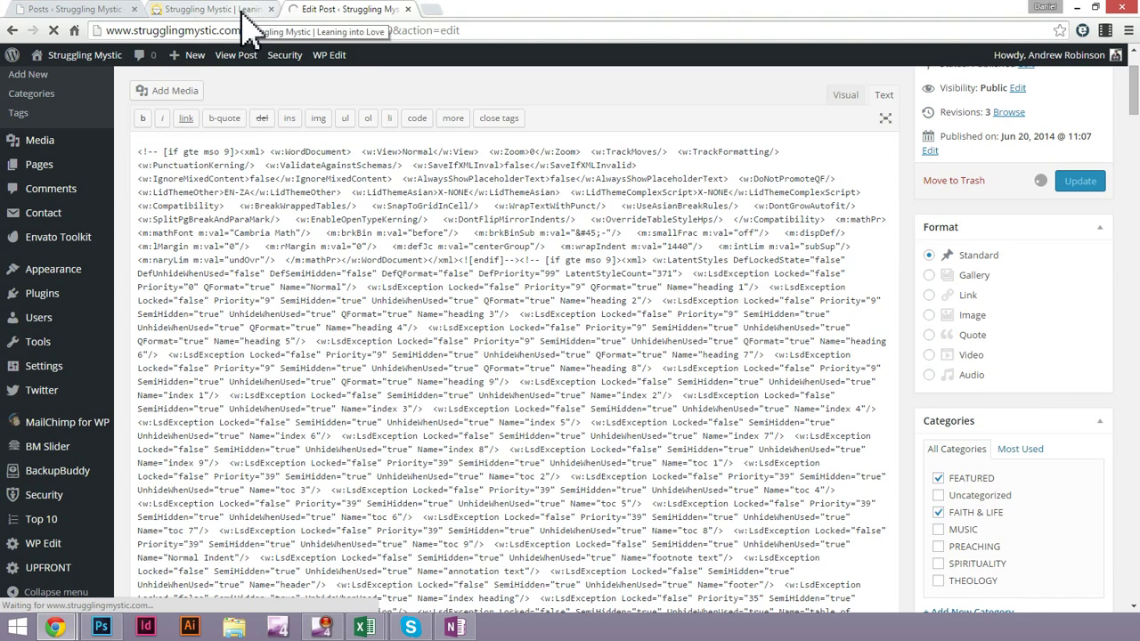
pyautogui.click(221, 11)
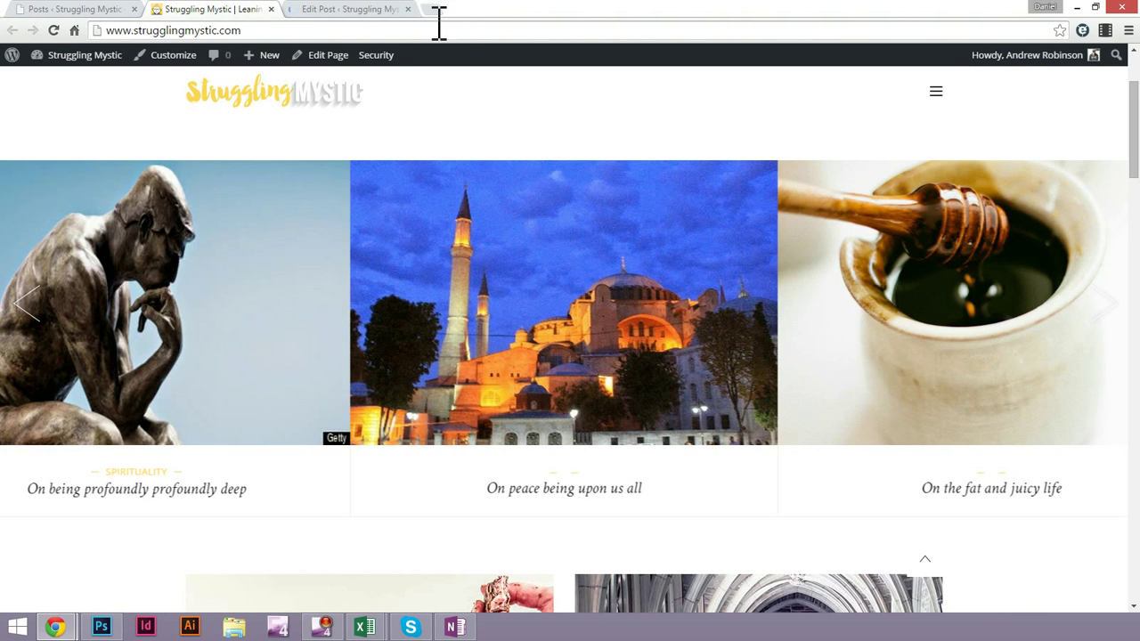
pyautogui.press('F5')
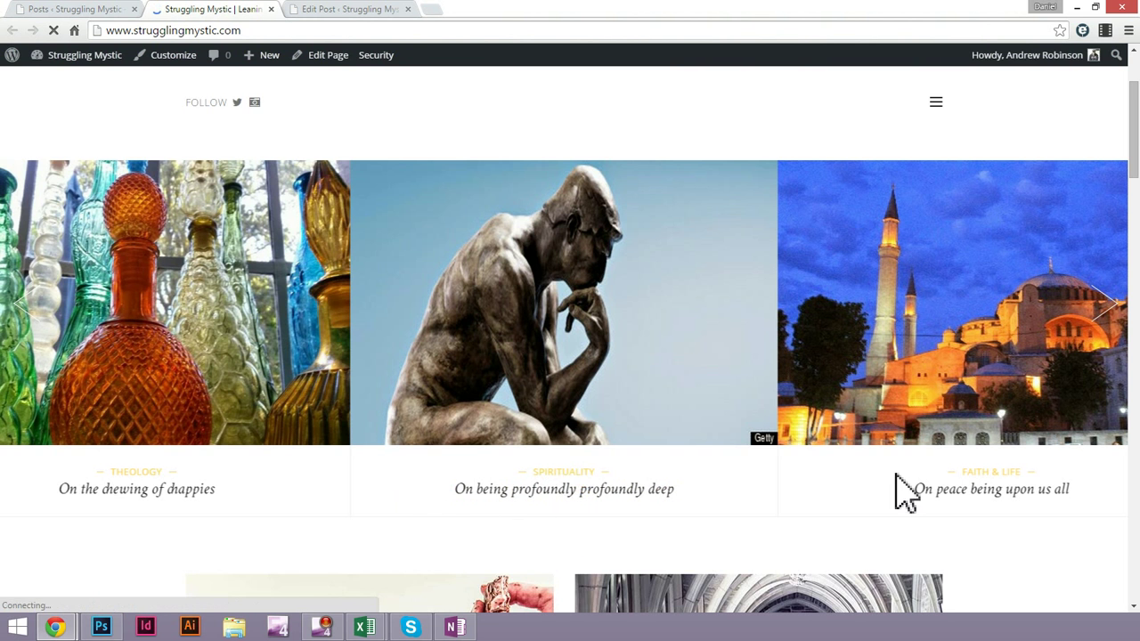
pyautogui.moveTo(1063, 395); pyautogui.dragTo(503, 494)
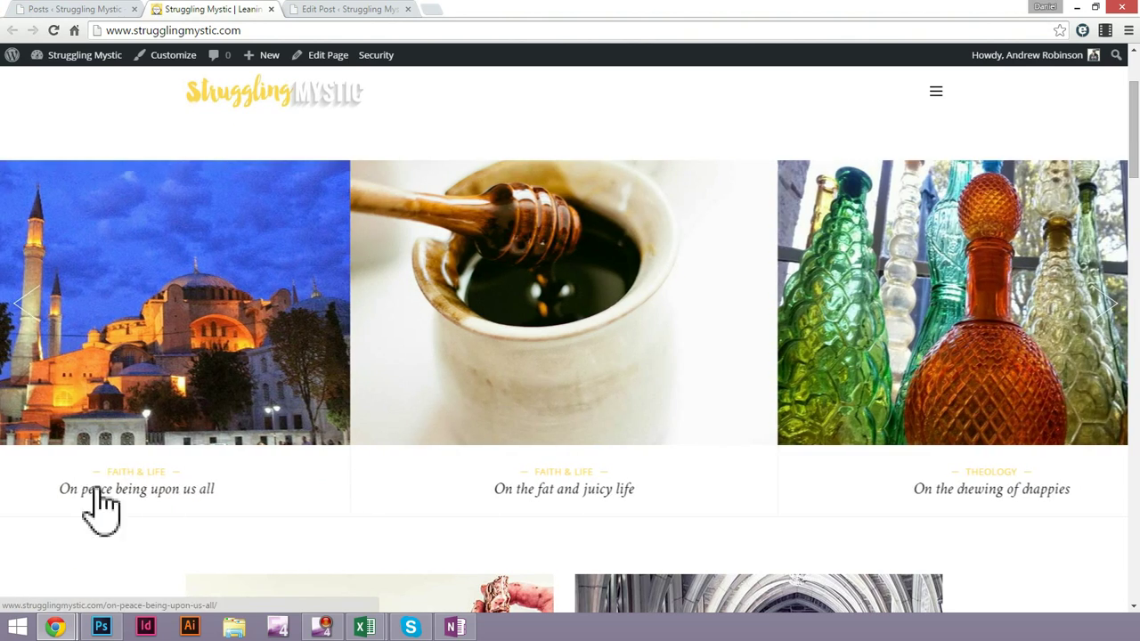
# Look over the post listings further down the home page for posts without a category
pyautogui.scroll(-10, 570, 397)
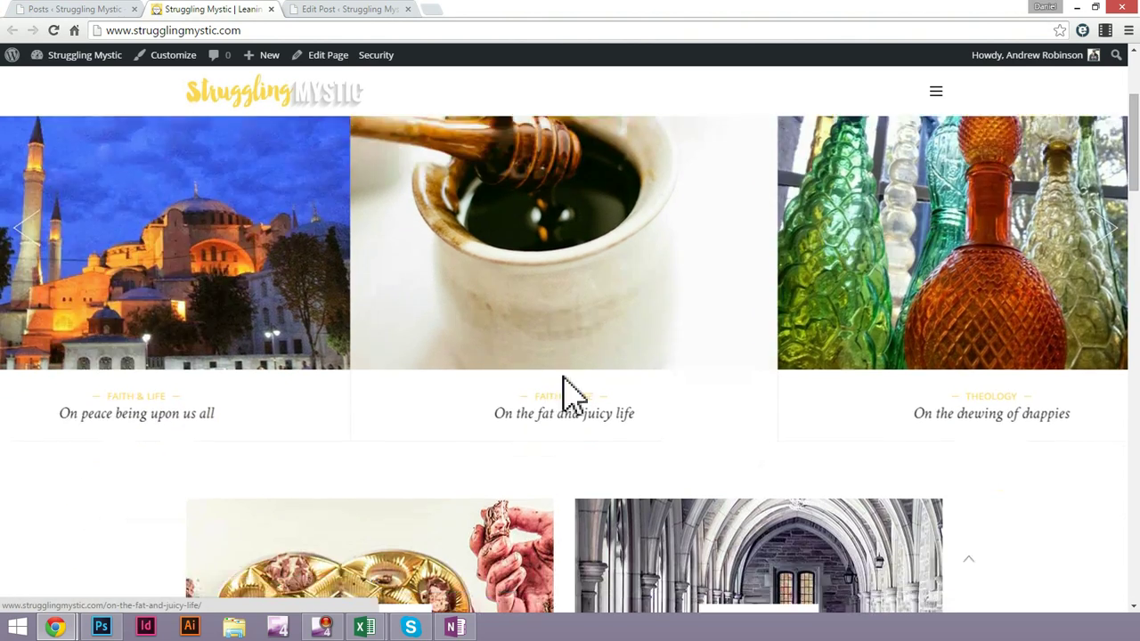
pyautogui.scroll(-5, 570, 397)
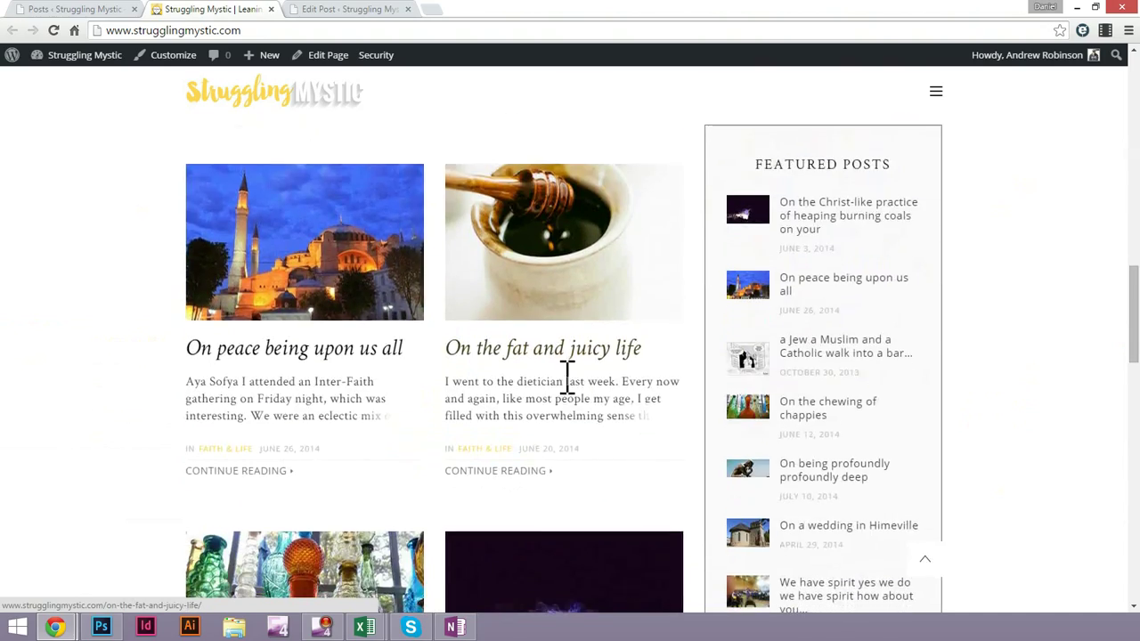
pyautogui.scroll(-5, 570, 397)
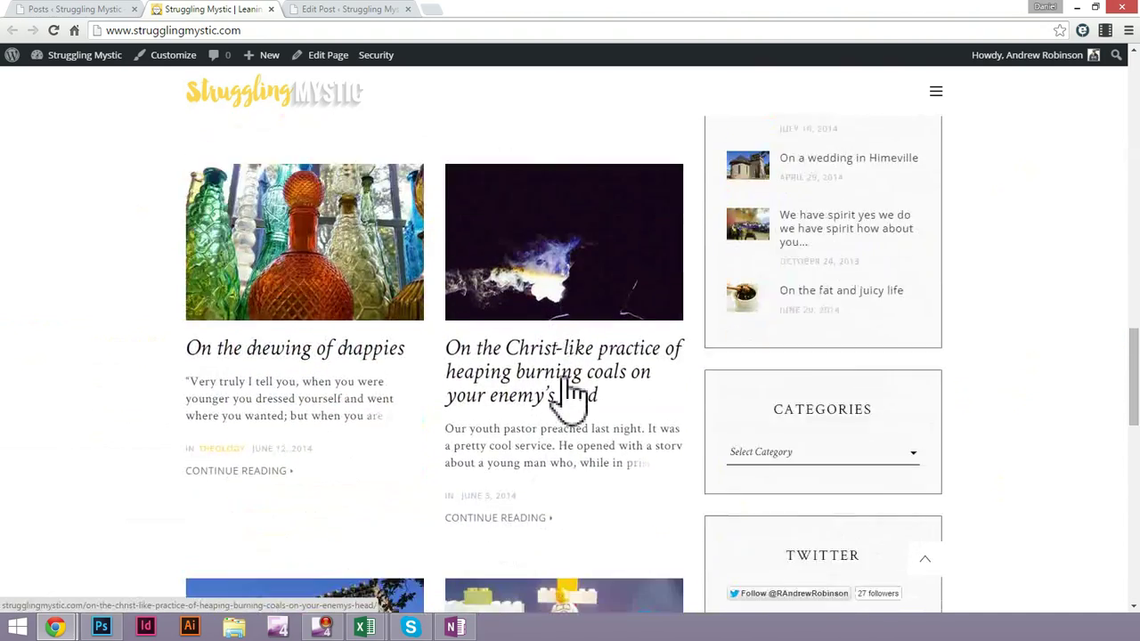
pyautogui.scroll(-5, 570, 396)
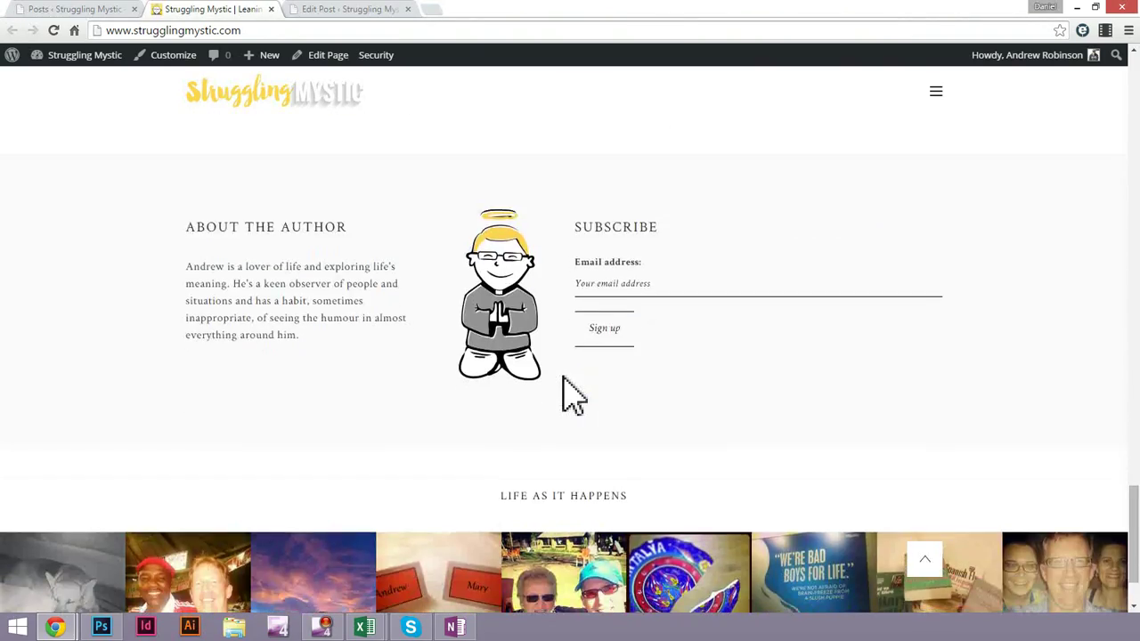
pyautogui.scroll(7, 565, 394)
pyautogui.scroll(3, 570, 392)
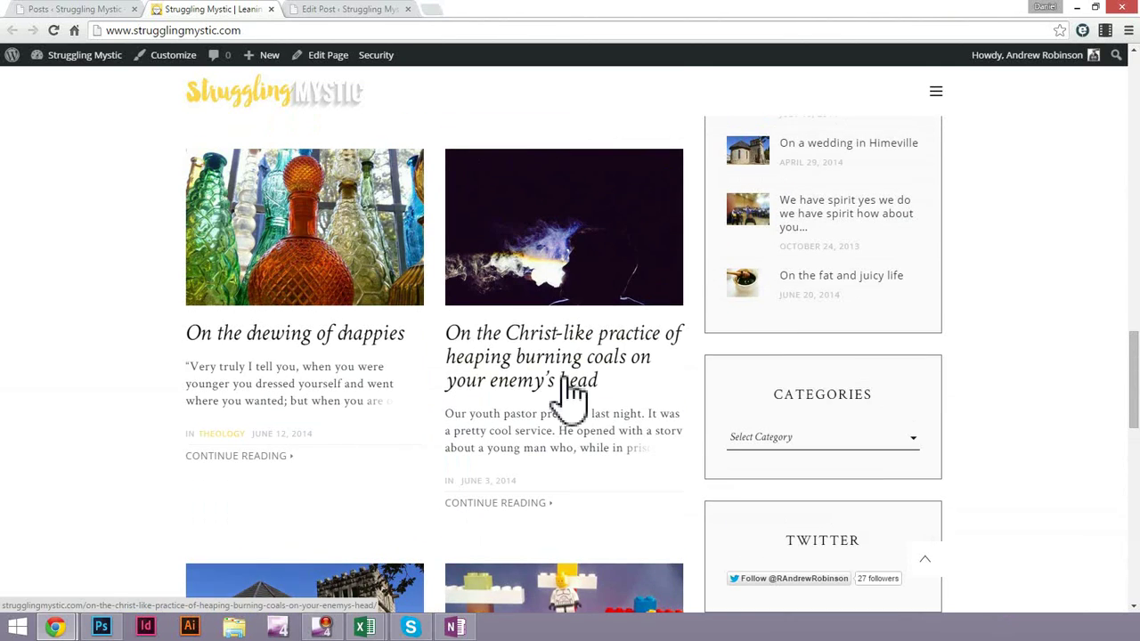
# Close the "On the fat and juicy life" editor, review the burning coals post from the home page and open it for editing
pyautogui.middleClick(571, 376)
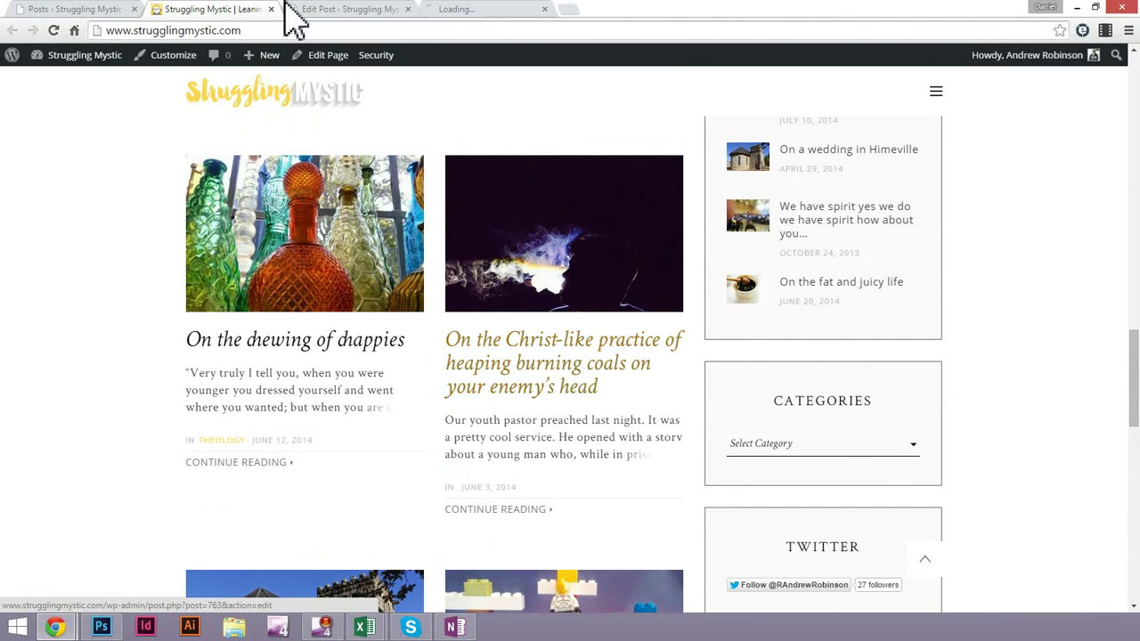
pyautogui.click(293, 9)
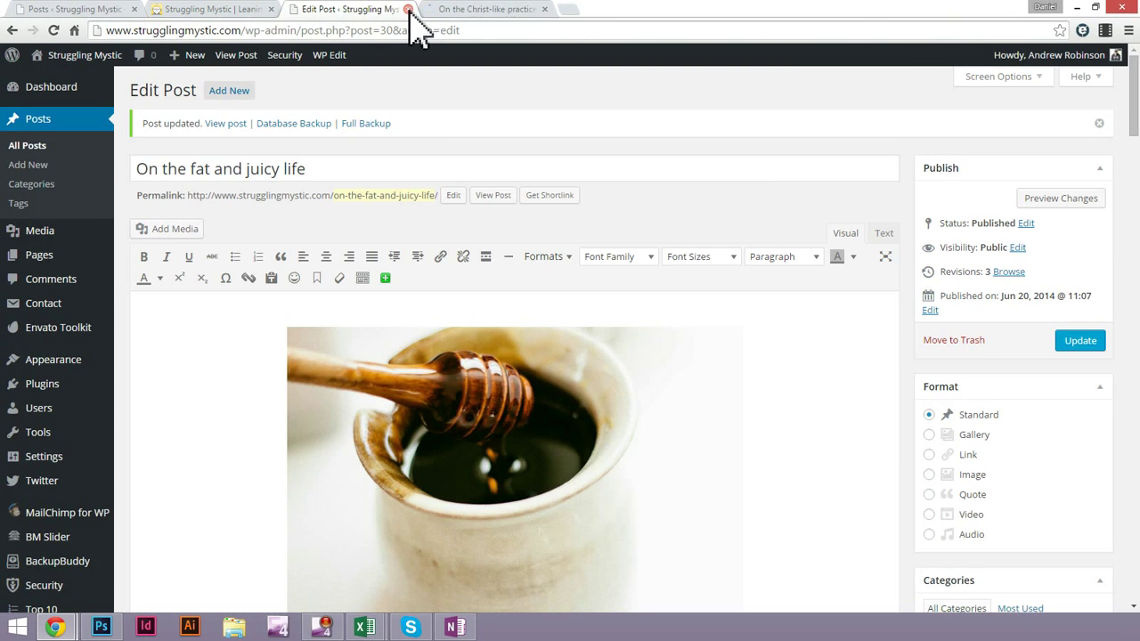
pyautogui.click(407, 9)
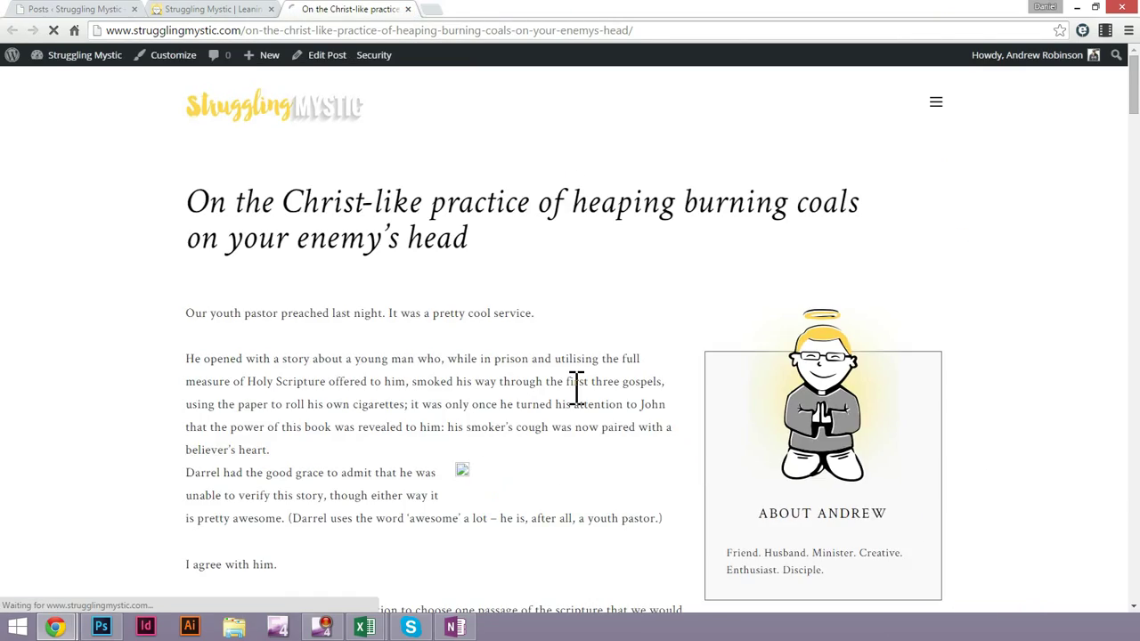
pyautogui.scroll(-15, 576, 386)
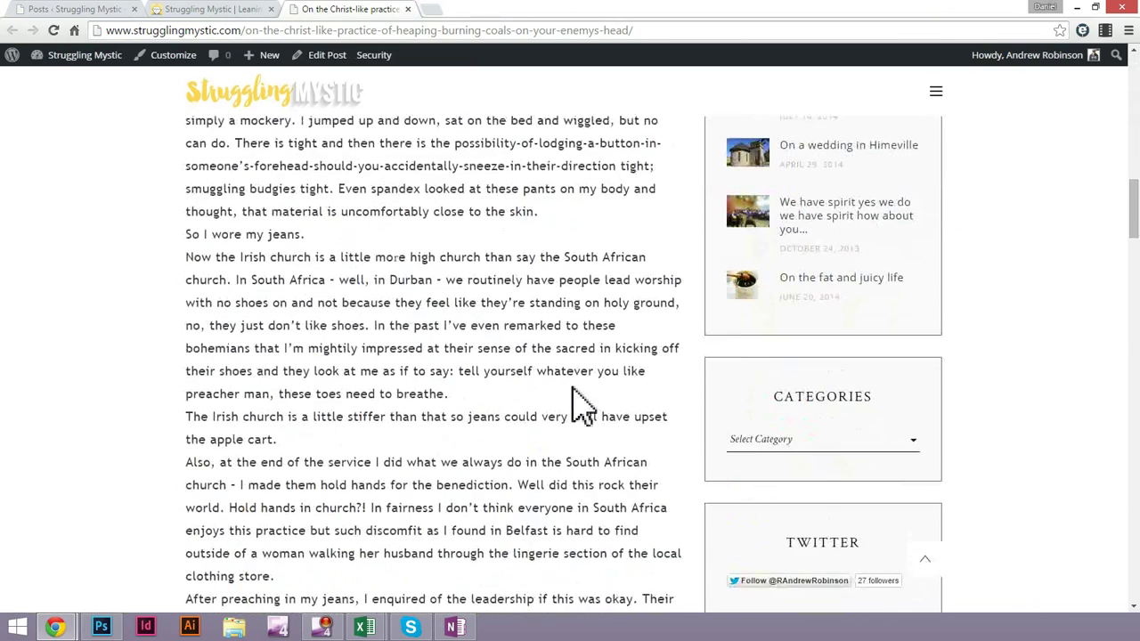
pyautogui.scroll(15, 535, 338)
pyautogui.click(327, 57)
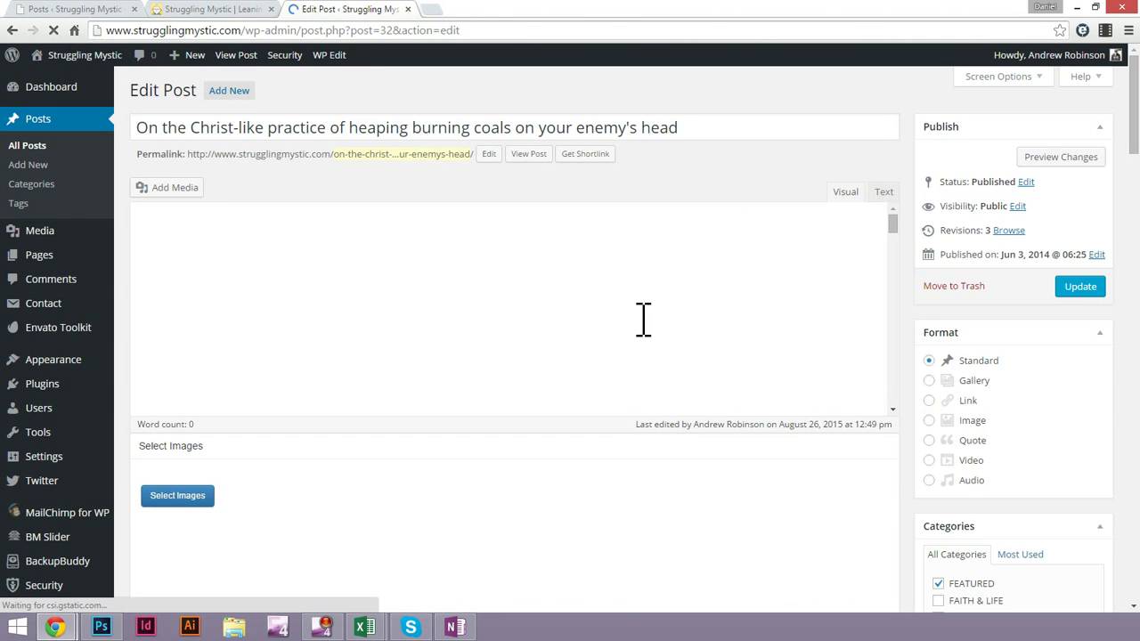
# Check the burning coals post's categories and inspect the file URL of its featured image, smoking.jpg, leaving the image as is
pyautogui.scroll(-3, 951, 405)
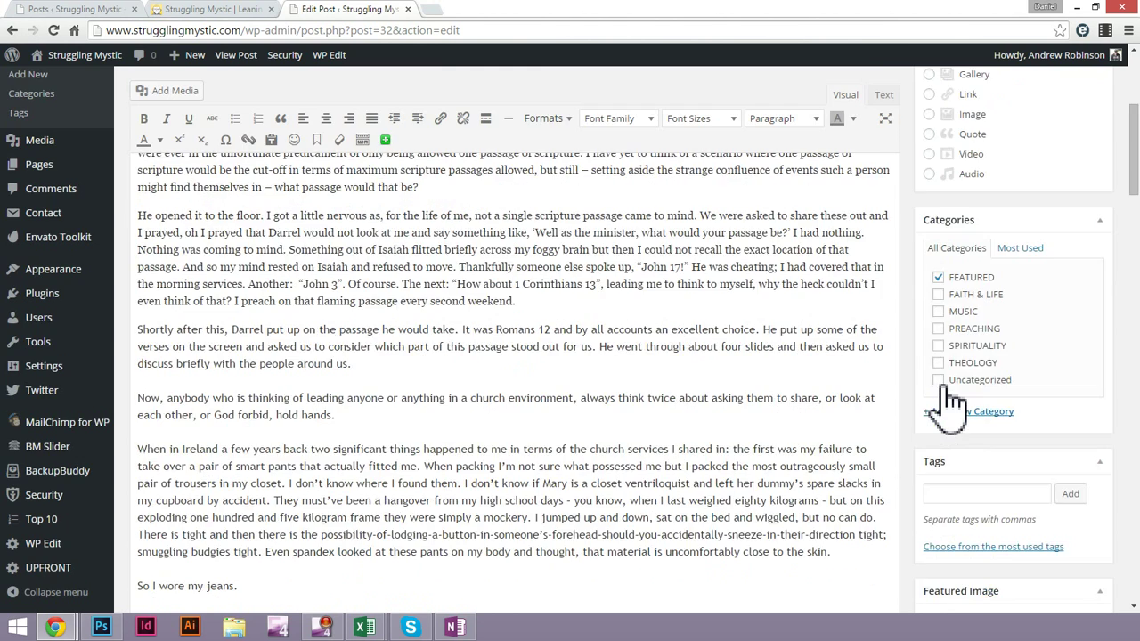
pyautogui.scroll(3, 853, 356)
pyautogui.scroll(-6, 957, 311)
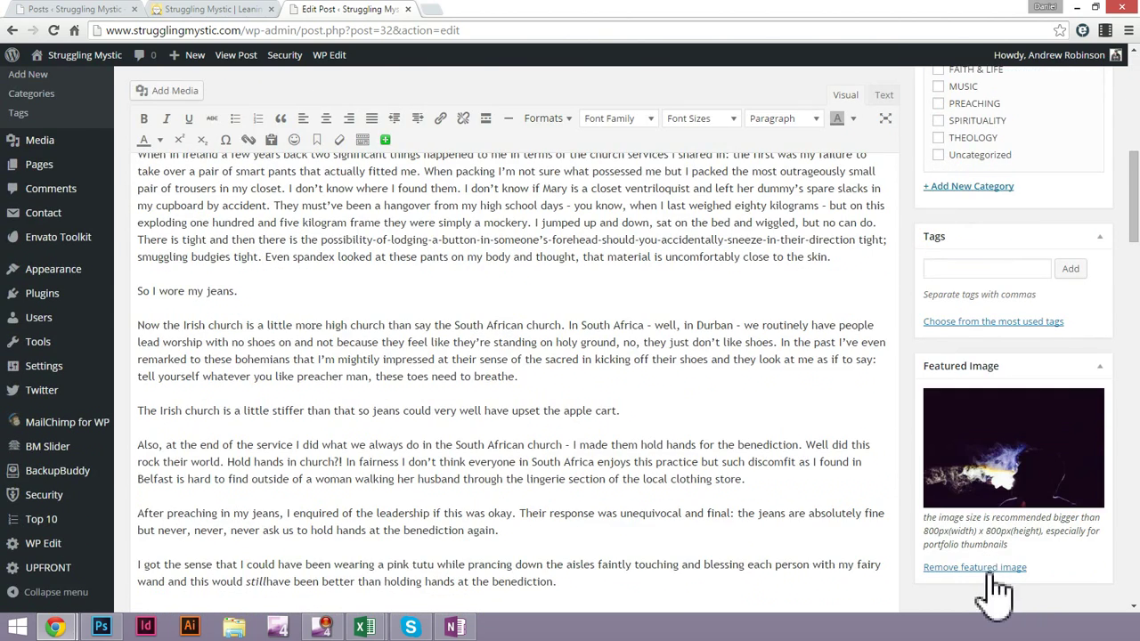
pyautogui.click(1005, 435)
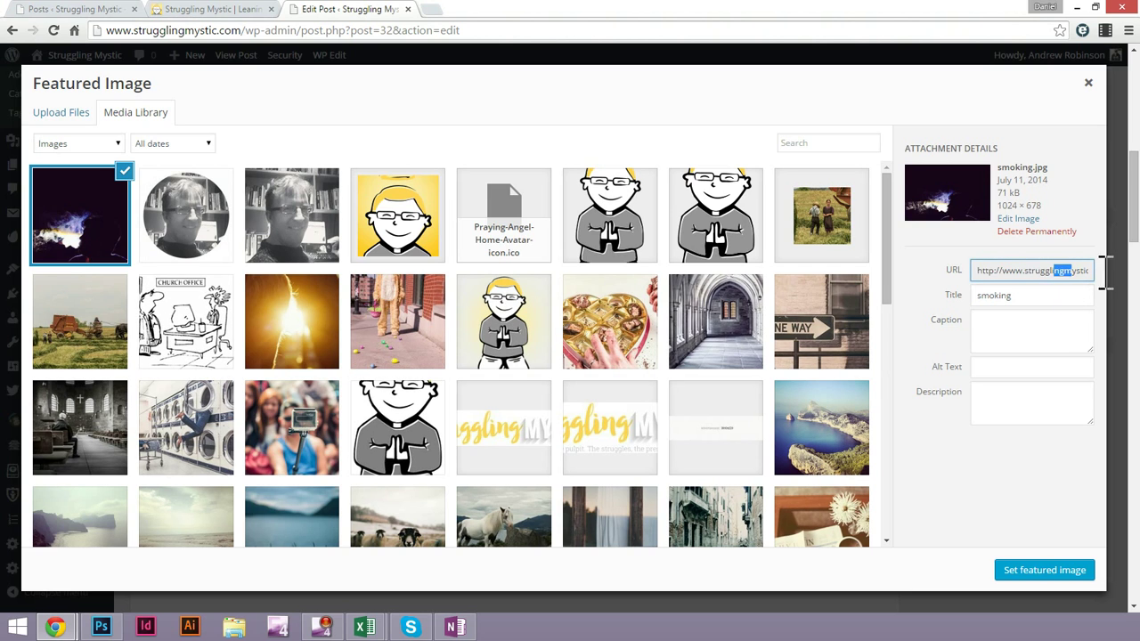
pyautogui.click(992, 273)
pyautogui.moveTo(1053, 271); pyautogui.dragTo(1022, 271)
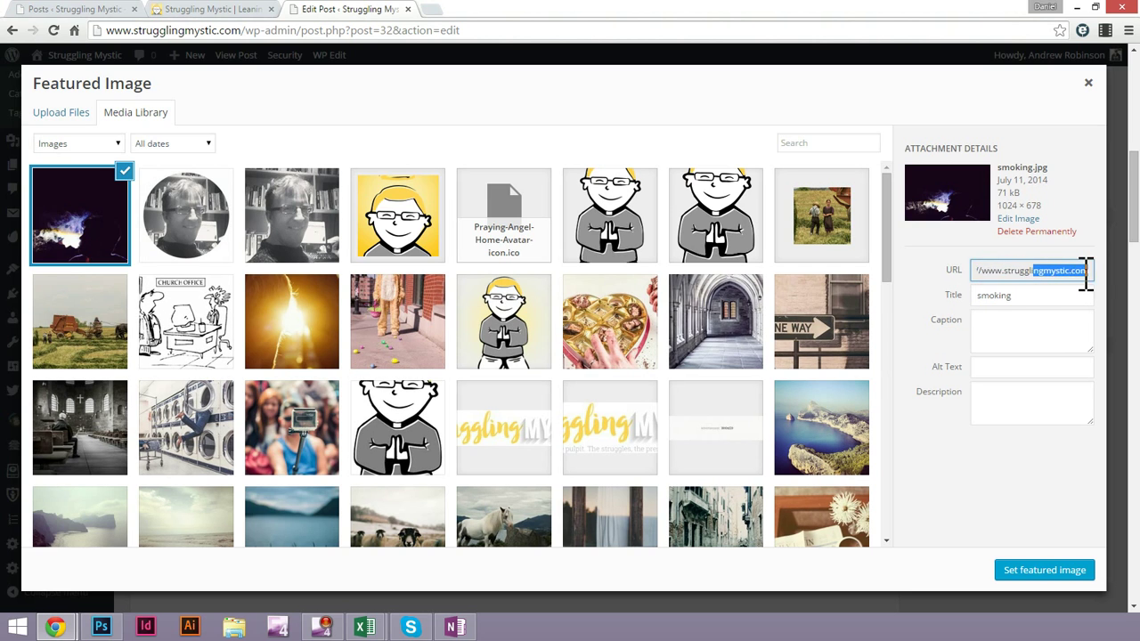
pyautogui.moveTo(1095, 272); pyautogui.dragTo(1006, 268)
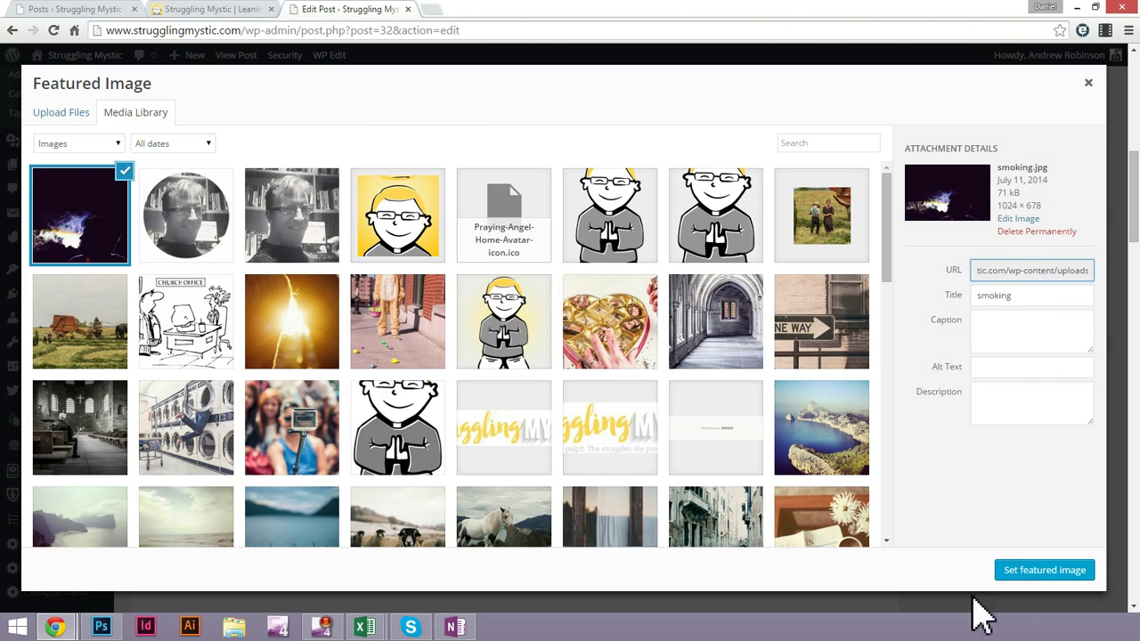
pyautogui.click(1088, 83)
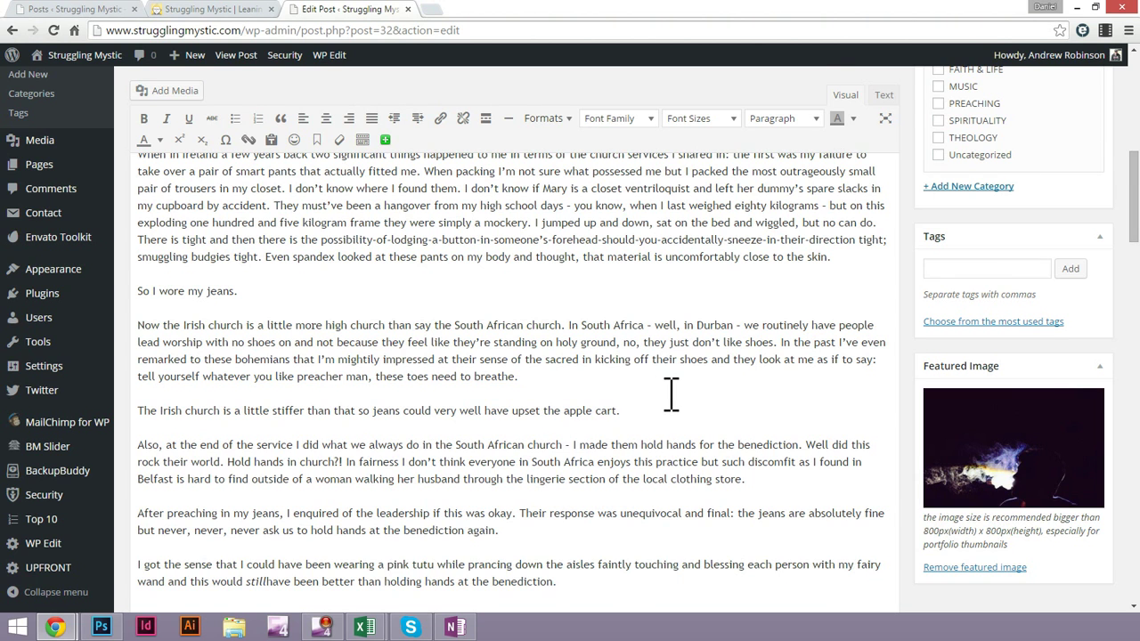
# Set the link of the broken image near the start of the post to None and update the image details
pyautogui.scroll(8, 672, 375)
pyautogui.click(674, 361)
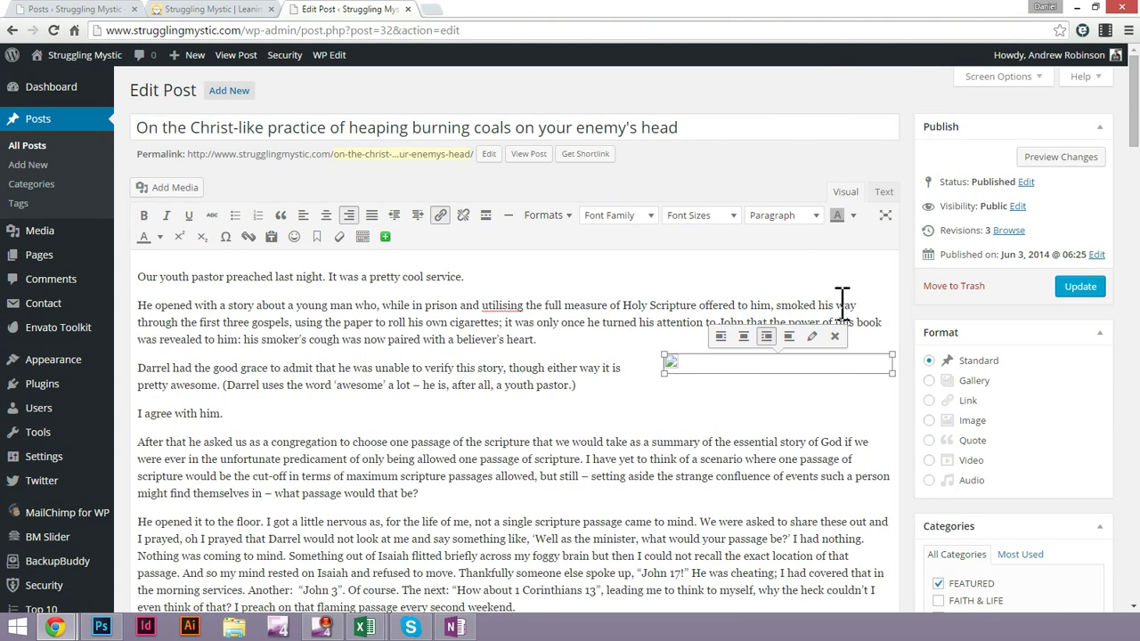
pyautogui.click(811, 337)
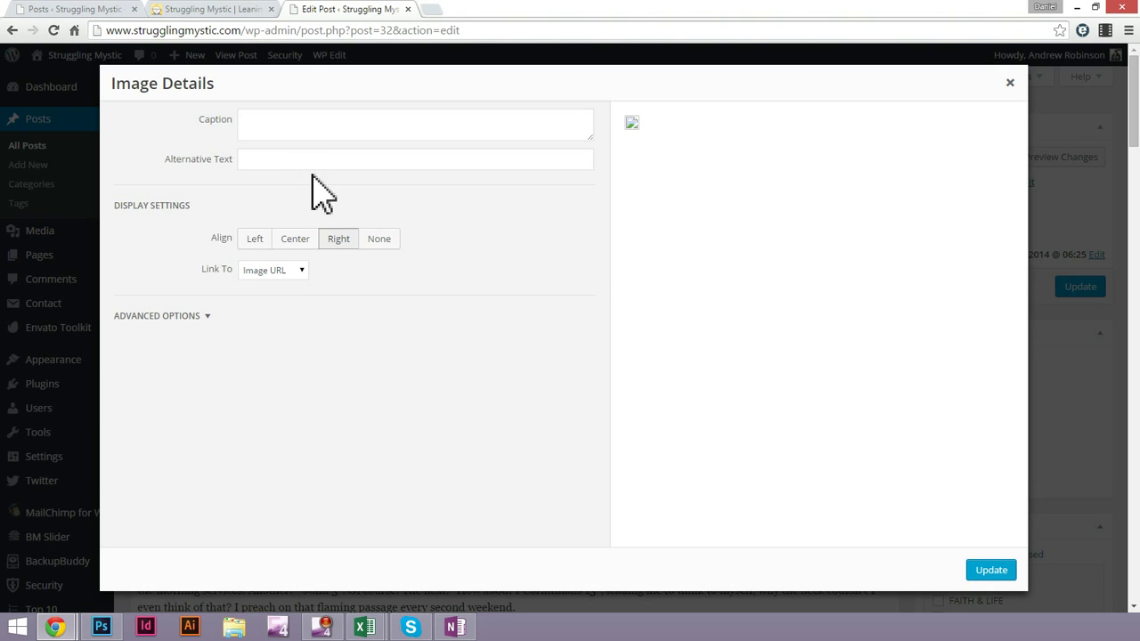
pyautogui.click(201, 317)
pyautogui.click(201, 317)
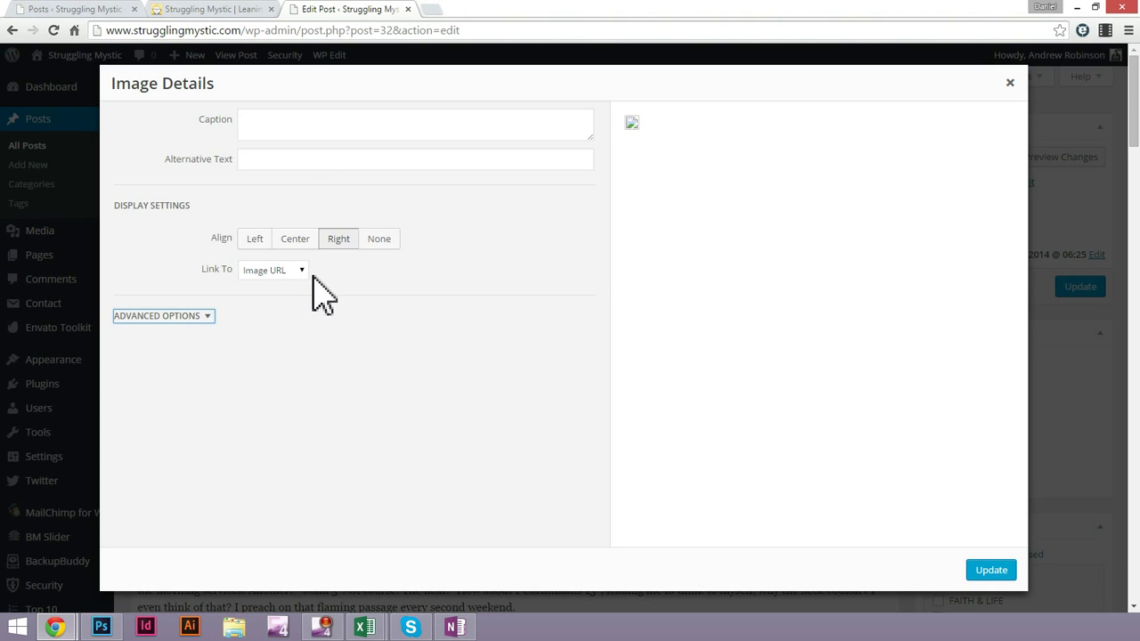
pyautogui.click(288, 272)
pyautogui.click(267, 313)
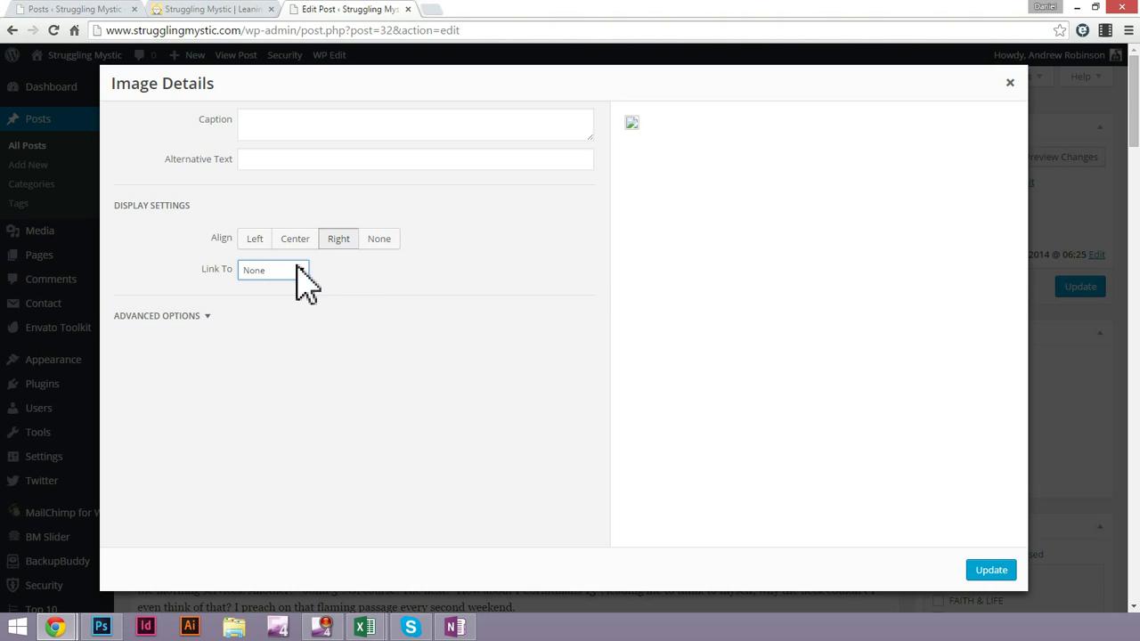
pyautogui.click(303, 272)
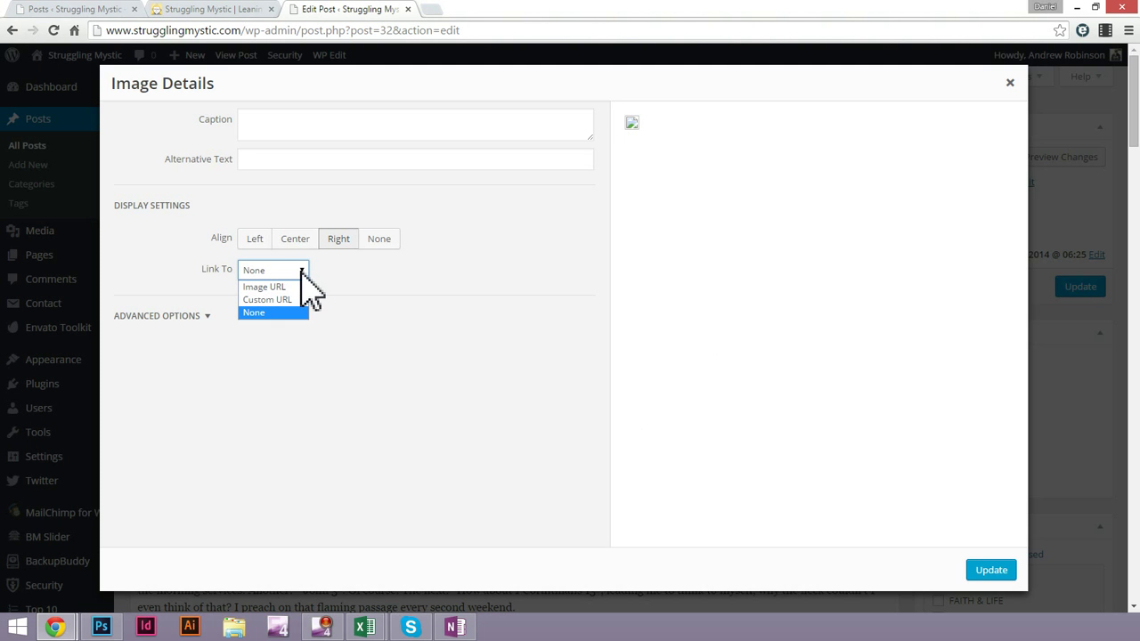
pyautogui.click(301, 271)
pyautogui.click(983, 571)
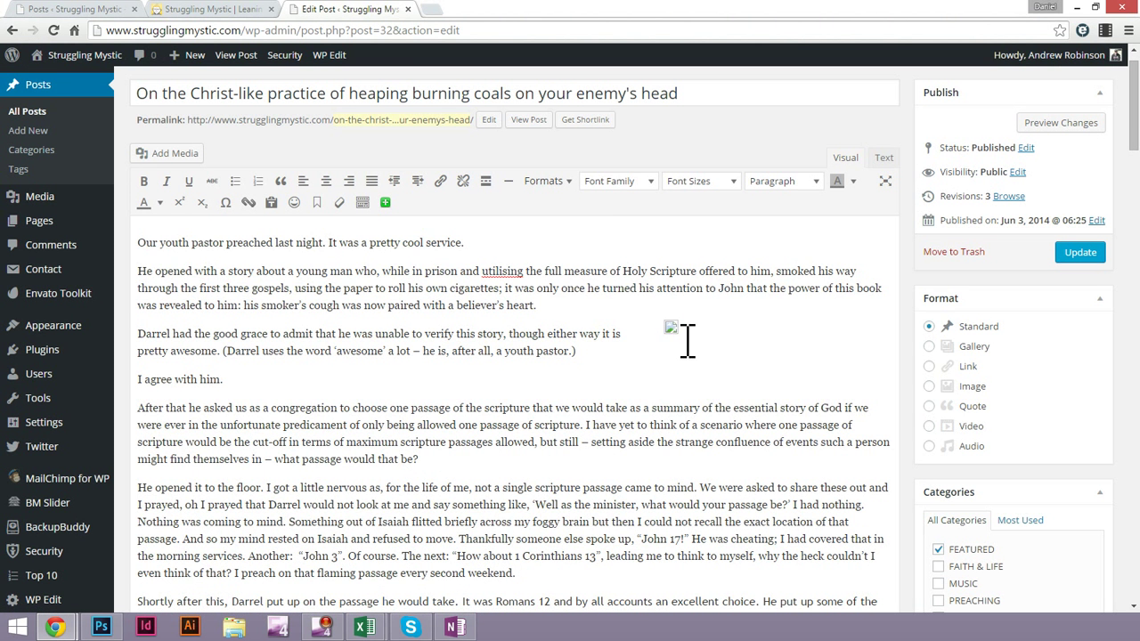
# In the post's HTML, correct the smoking.jpg and leavesandgrass.jpg addresses so they contain "/wp-content" after the domain
pyautogui.click(881, 157)
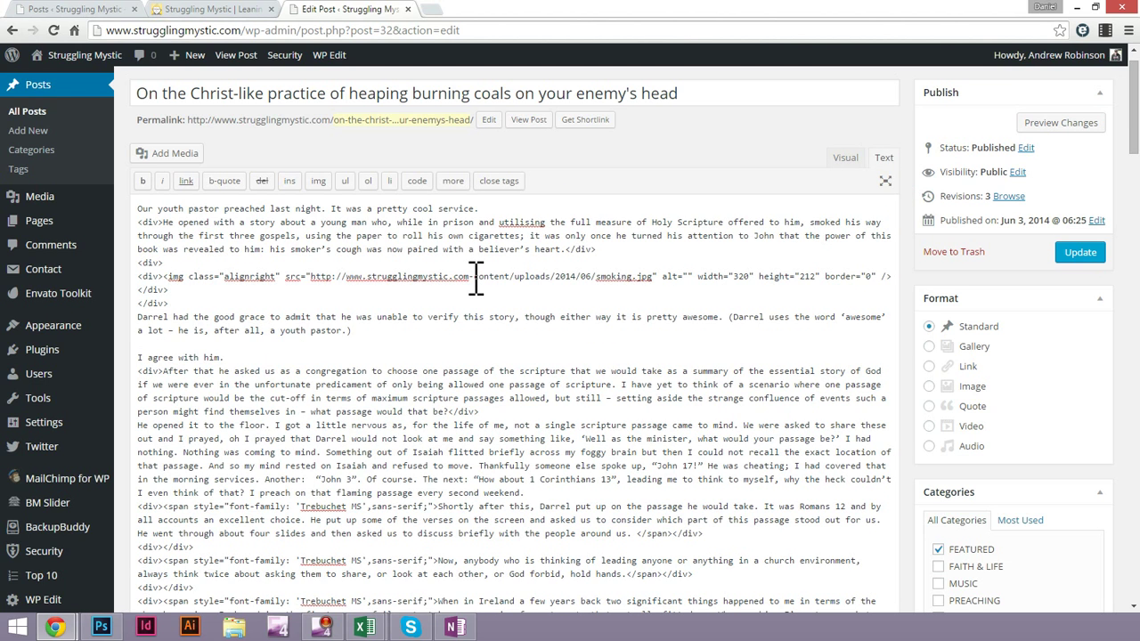
pyautogui.write('/wp')
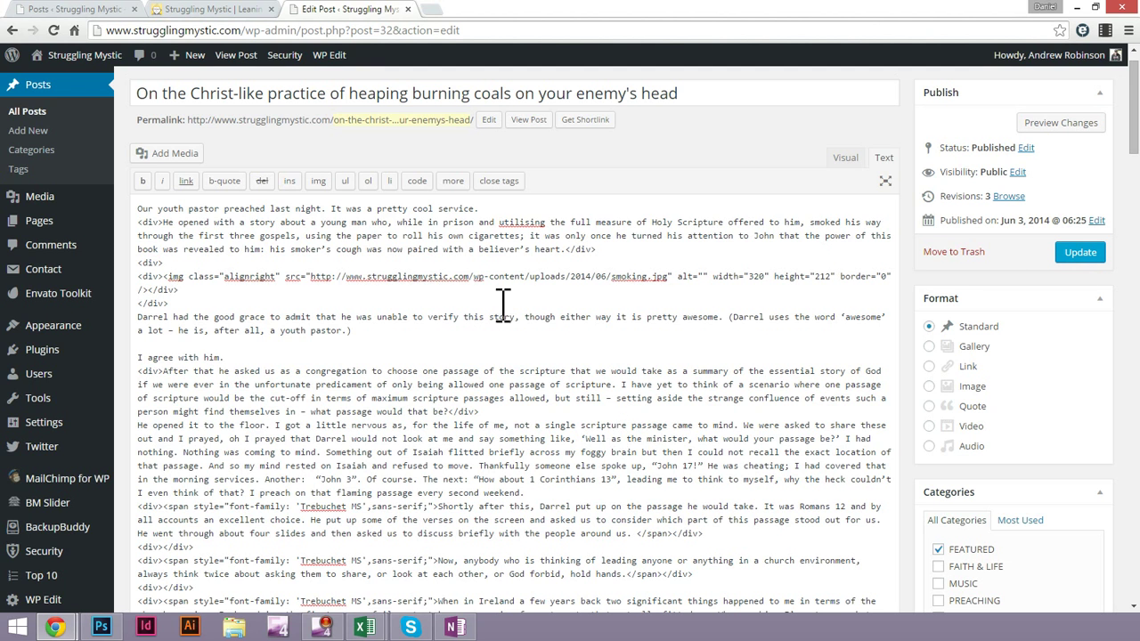
pyautogui.scroll(-8, 583, 377)
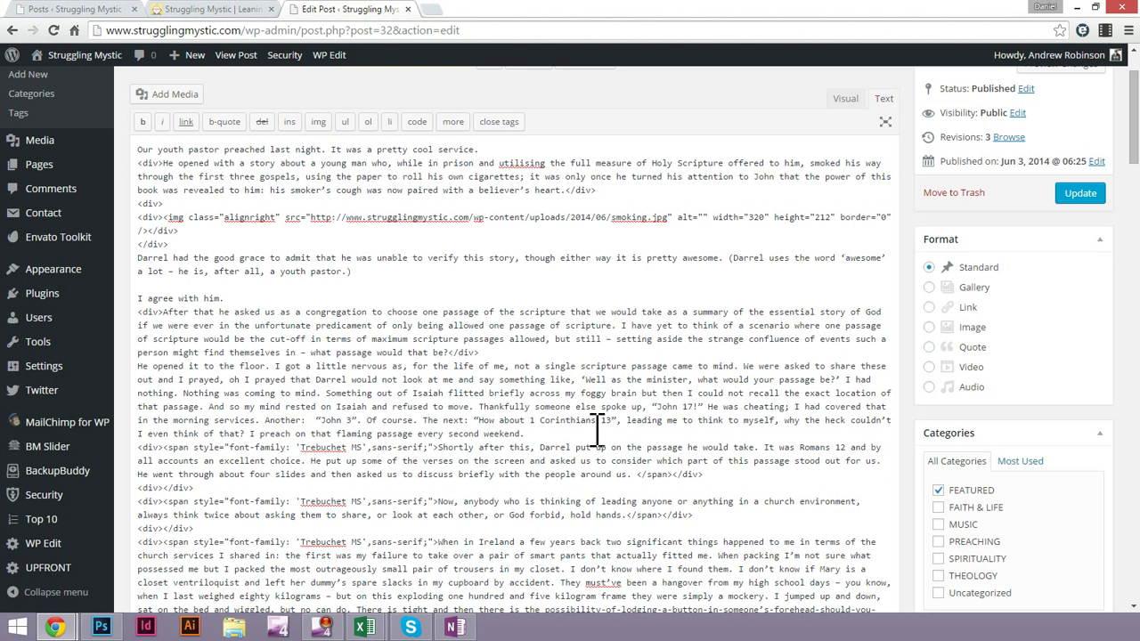
pyautogui.scroll(-2, 596, 434)
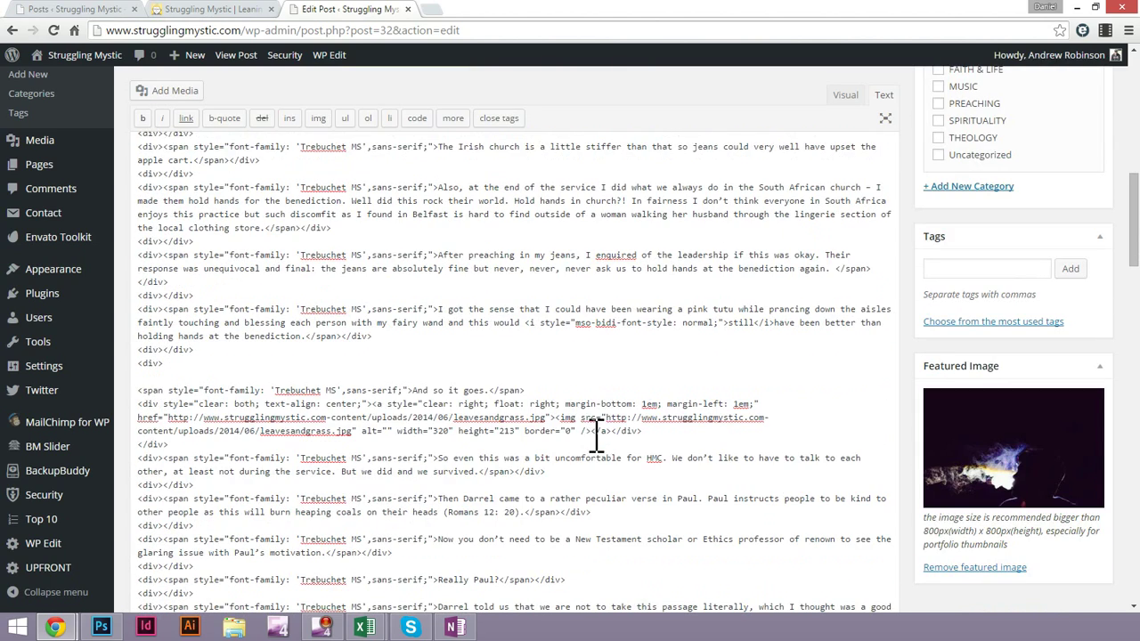
pyautogui.tripleClick(369, 423)
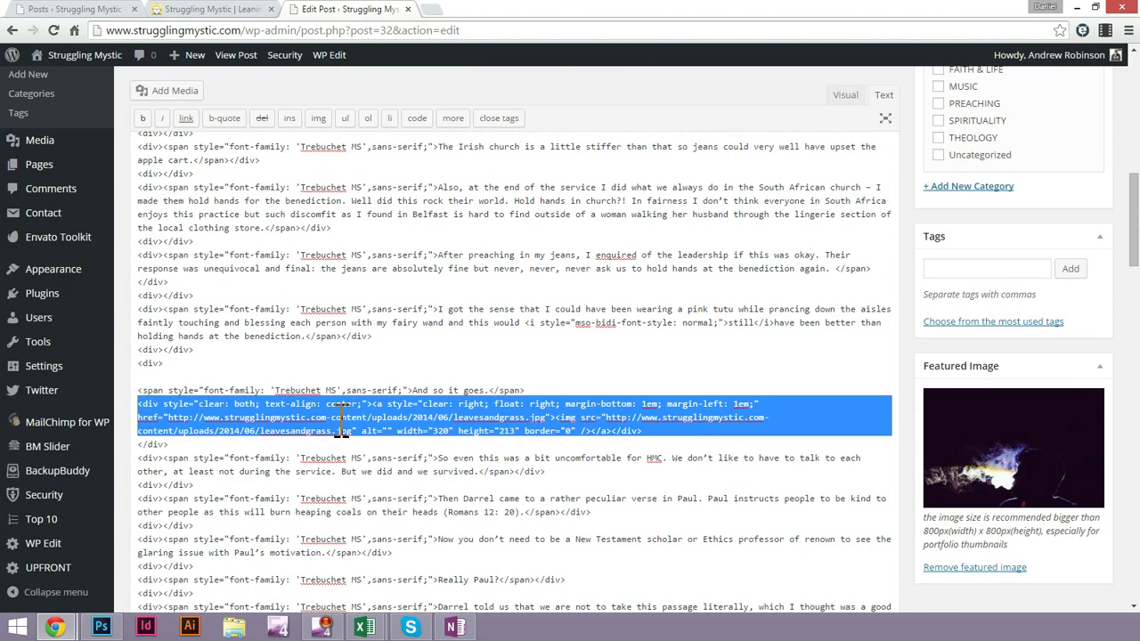
pyautogui.click(332, 424)
pyautogui.write('wp-')
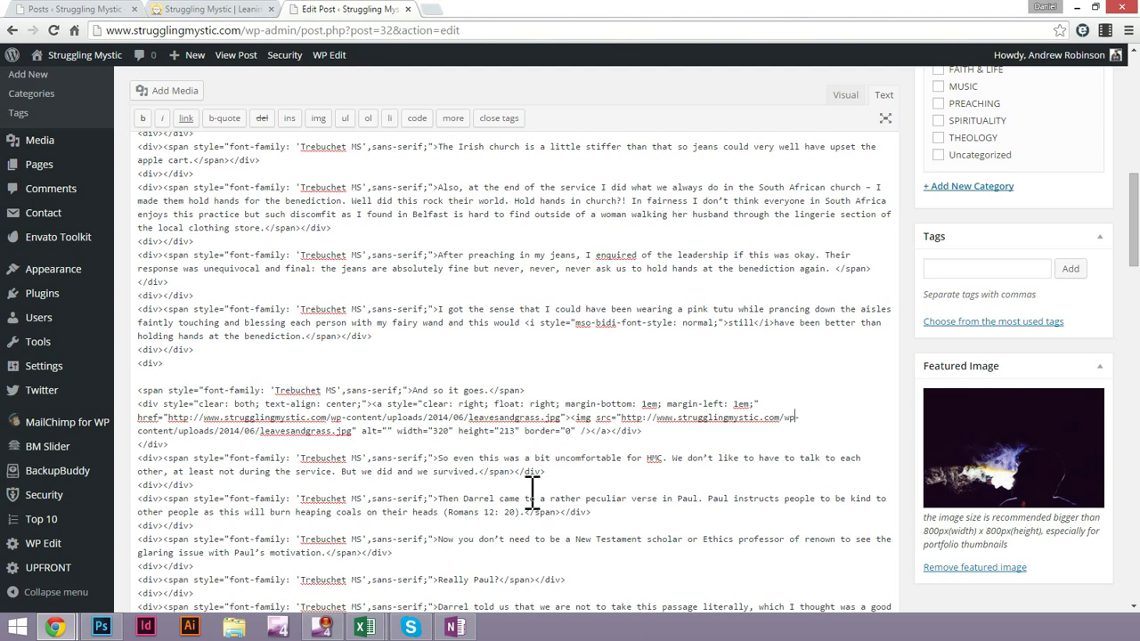
# Insert the missing "/wp" before "-content" in the holdinghands.jpg link and image source near the end of the post
pyautogui.scroll(-3, 524, 498)
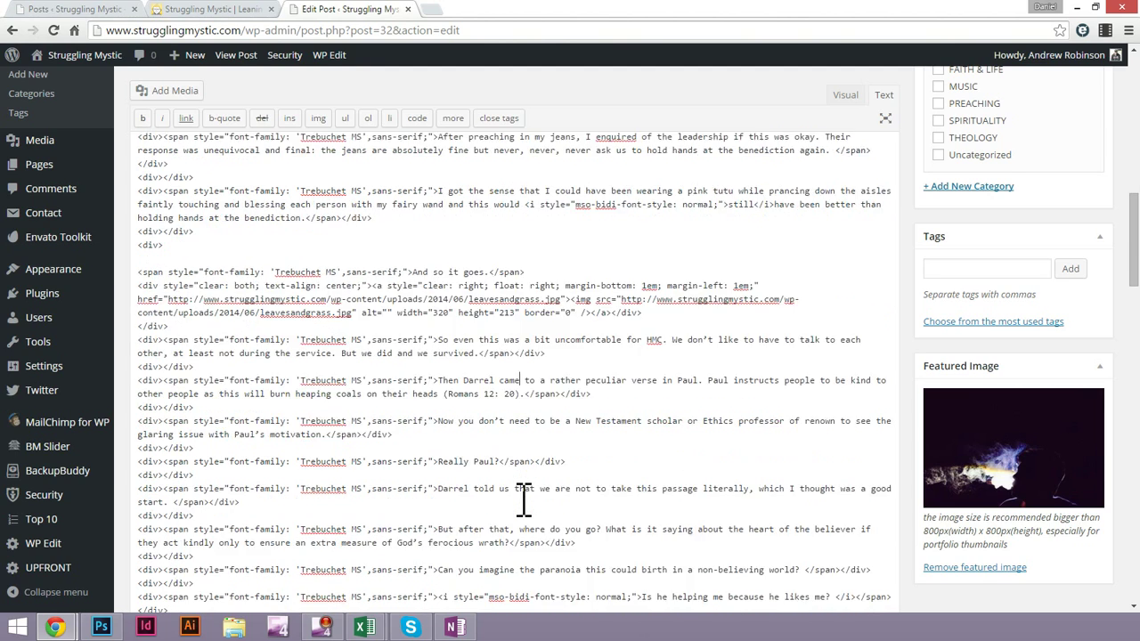
pyautogui.scroll(-15, 497, 497)
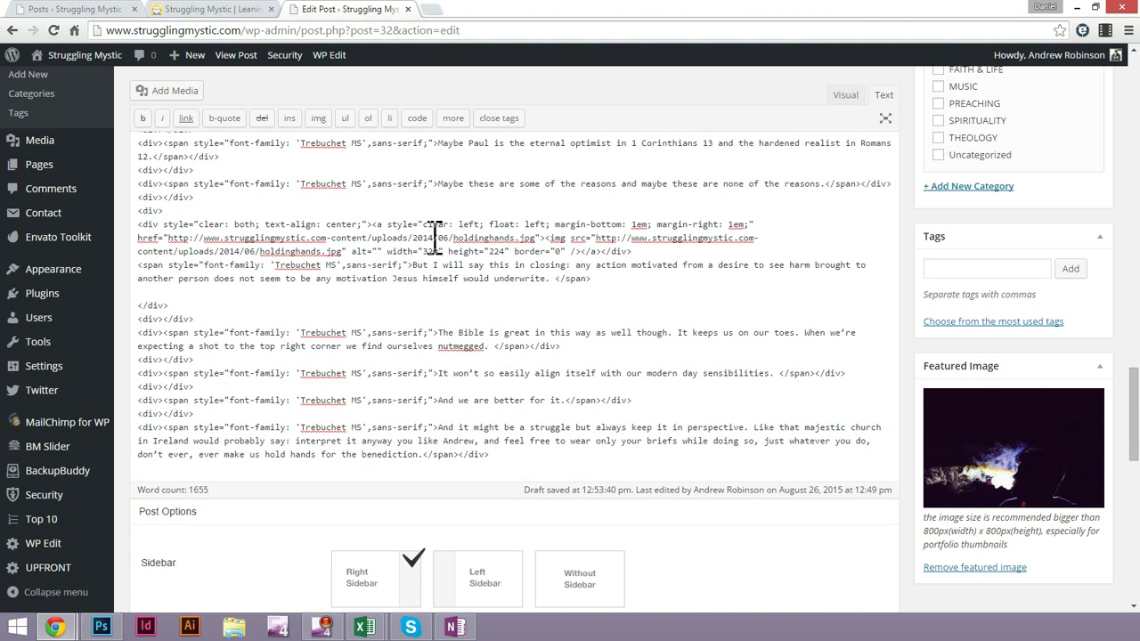
pyautogui.write('/wp')
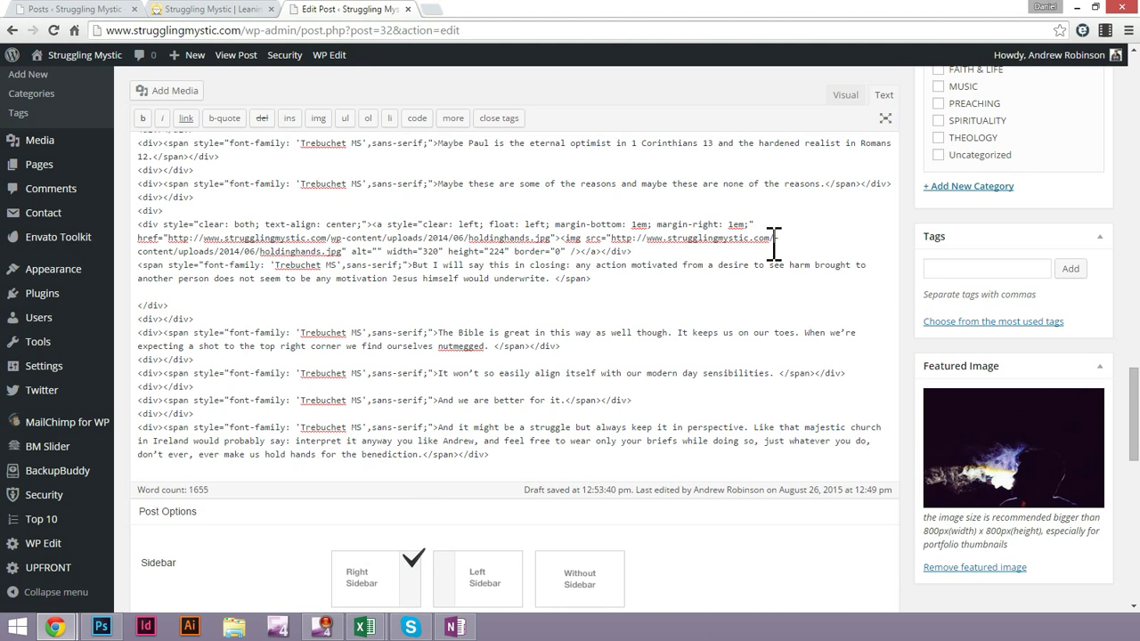
# Add the PREACHING category to the burning coals post alongside FEATURED and update the post
pyautogui.scroll(-3, 828, 274)
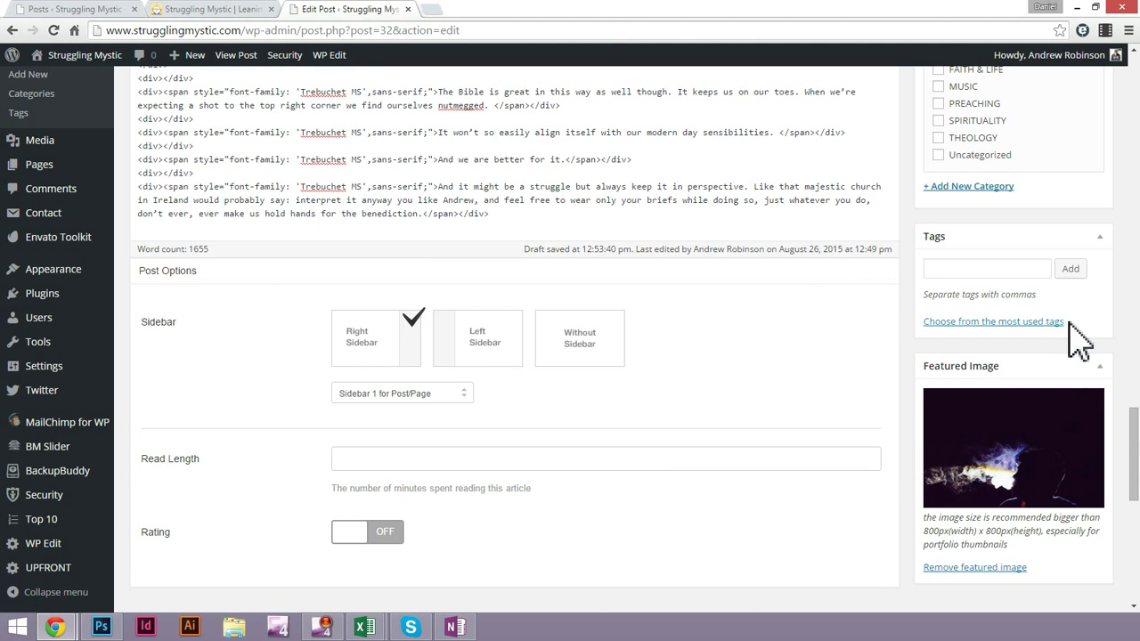
pyautogui.scroll(10, 1081, 338)
pyautogui.scroll(-3, 1012, 454)
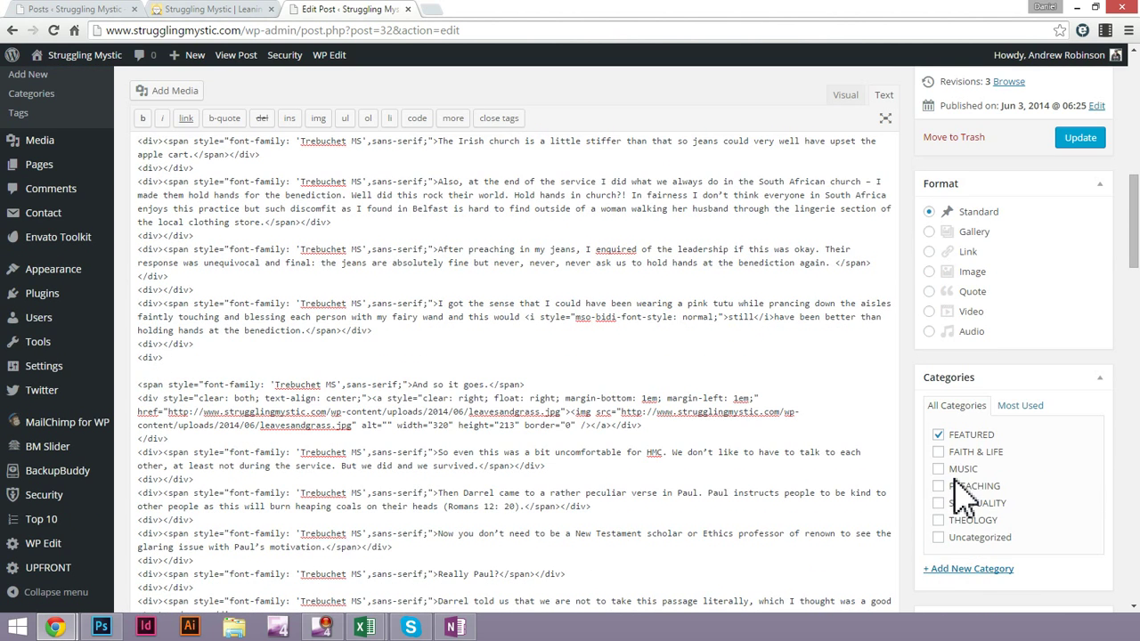
pyautogui.hotkey('ctrl', 'shift', 'Tab')
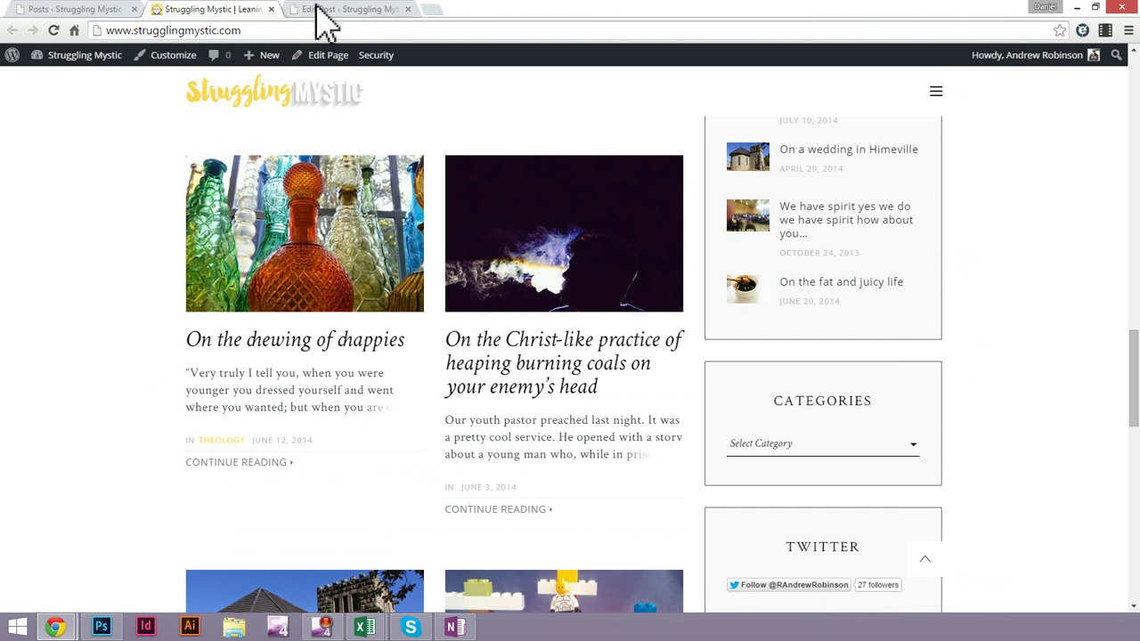
pyautogui.click(365, 13)
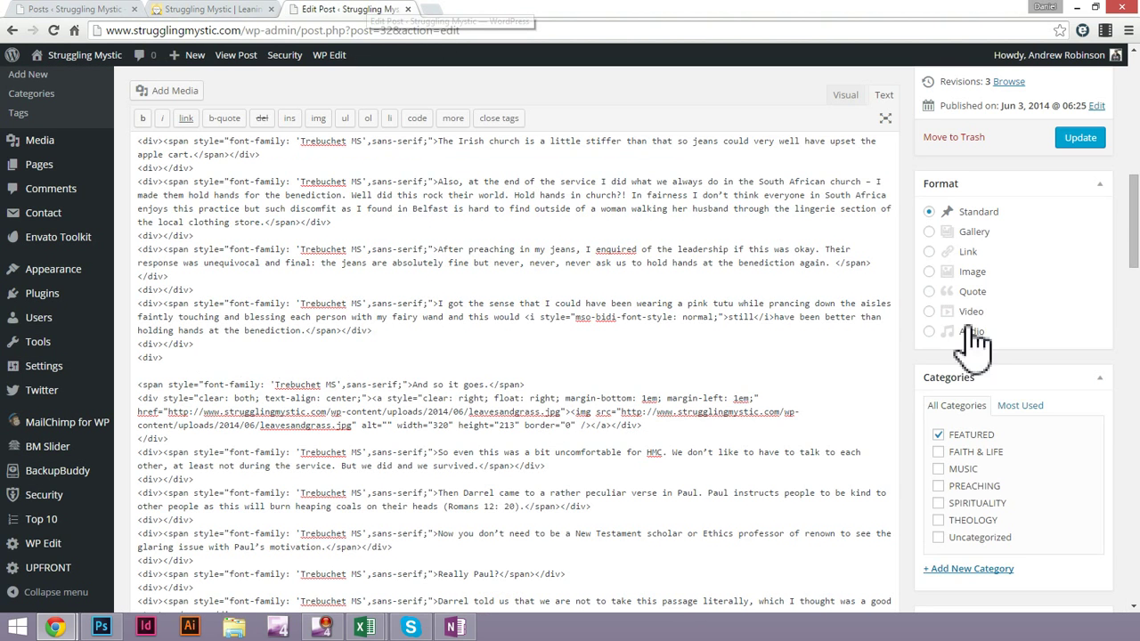
pyautogui.click(938, 486)
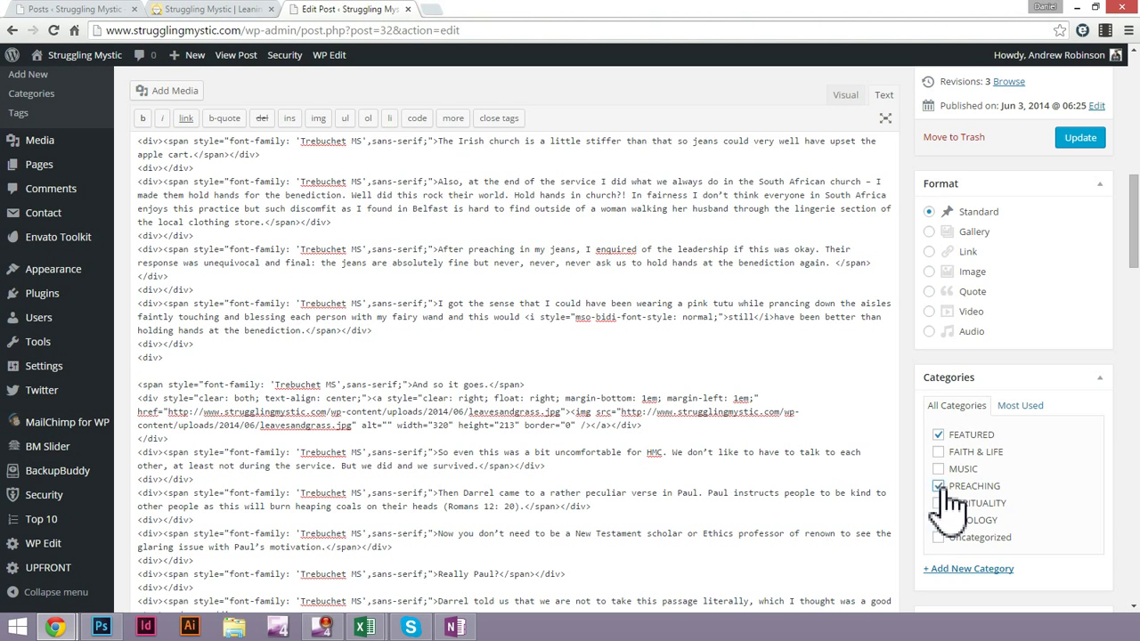
pyautogui.click(938, 435)
pyautogui.click(1080, 138)
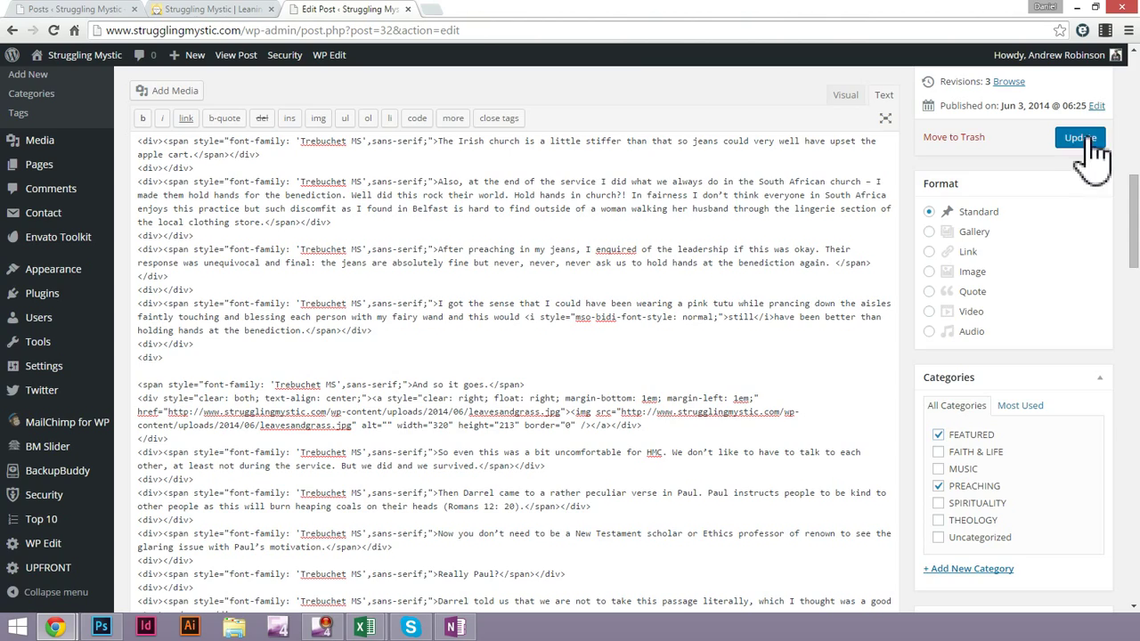
# Look at the home page slider, then return to the burning coals post's editor
pyautogui.click(205, 12)
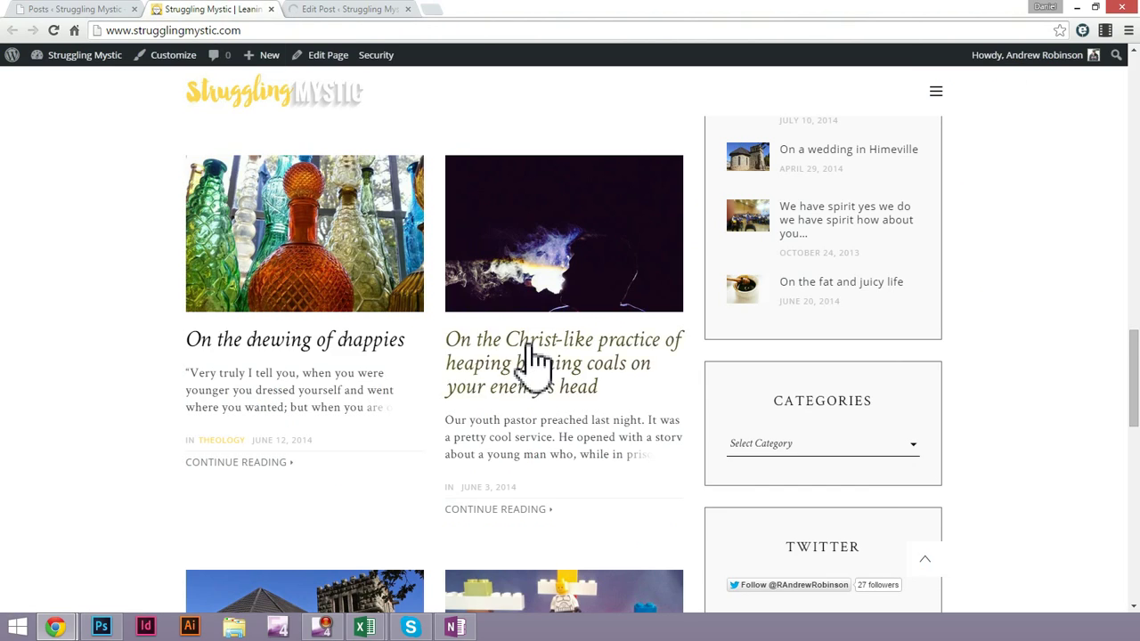
pyautogui.scroll(10, 535, 367)
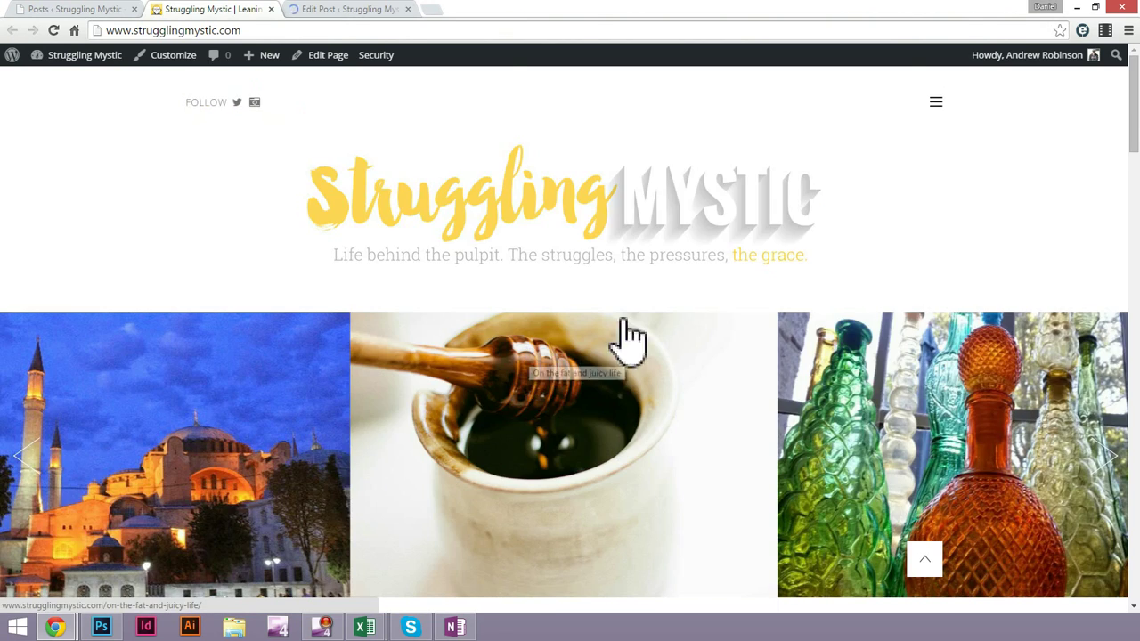
pyautogui.click(337, 9)
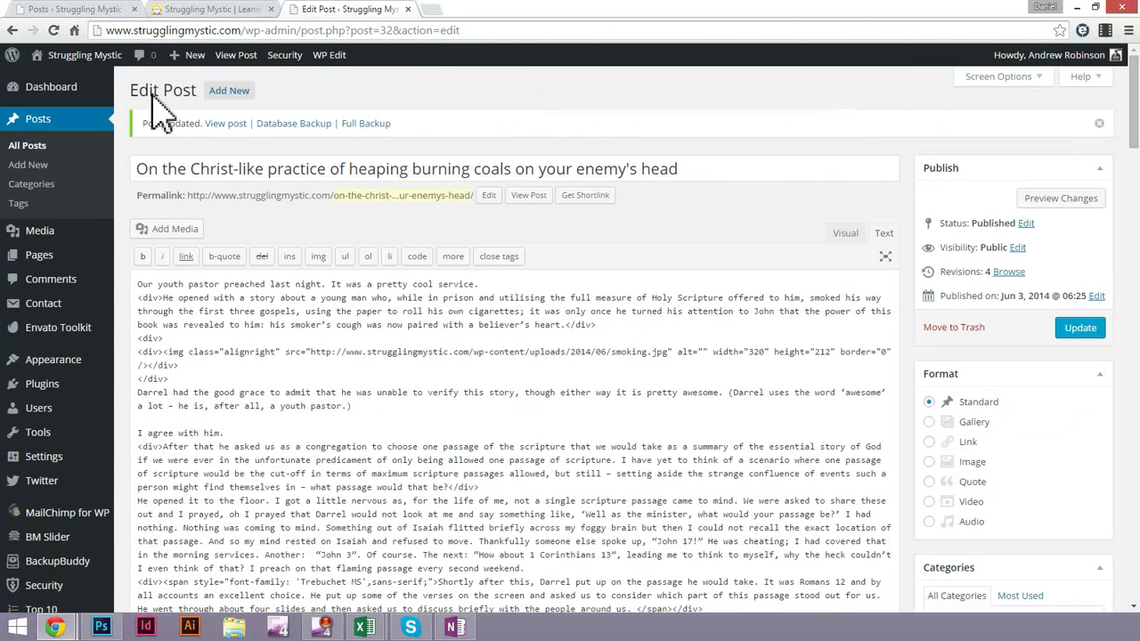
# Close the burning coals post's editor and look through all the posts in the home page slider
pyautogui.click(207, 10)
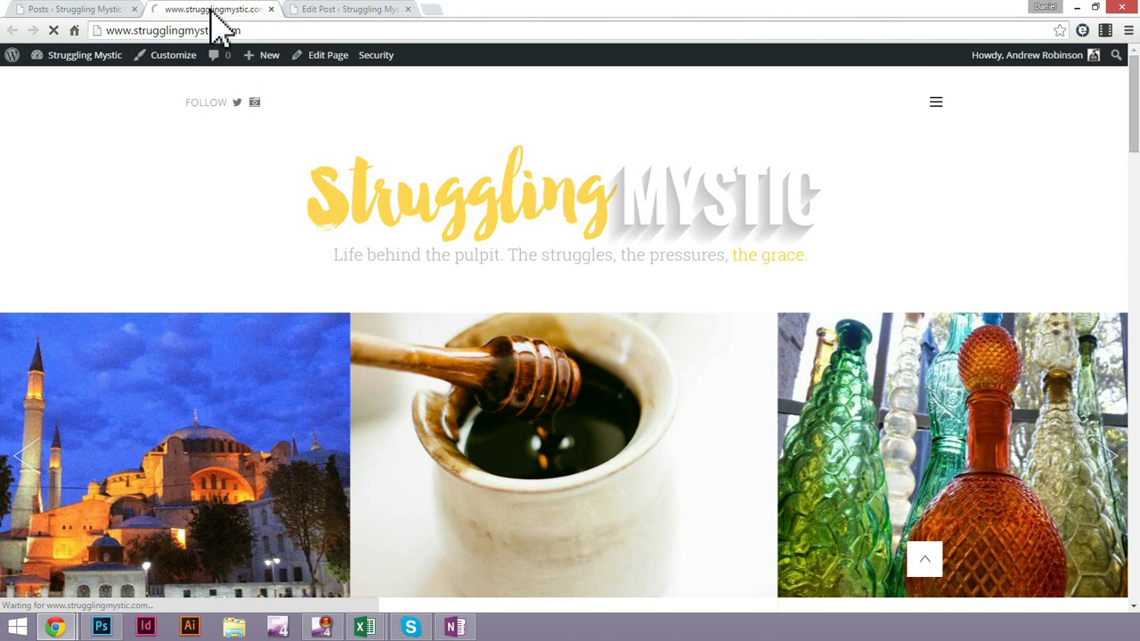
pyautogui.click(338, 13)
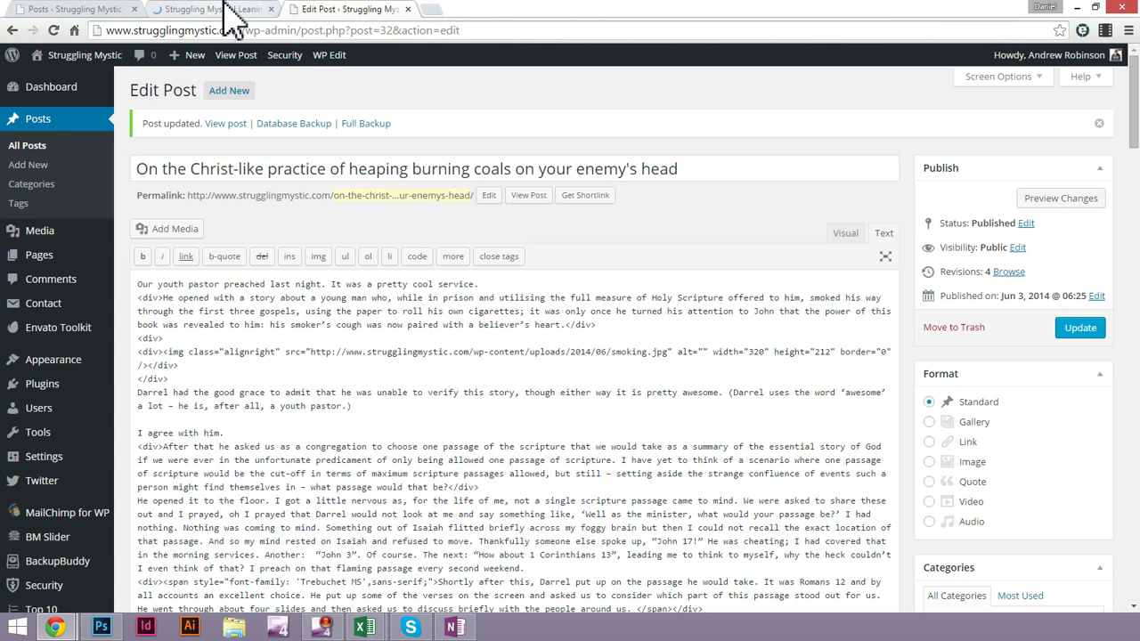
pyautogui.hotkey('ctrl', 'w')
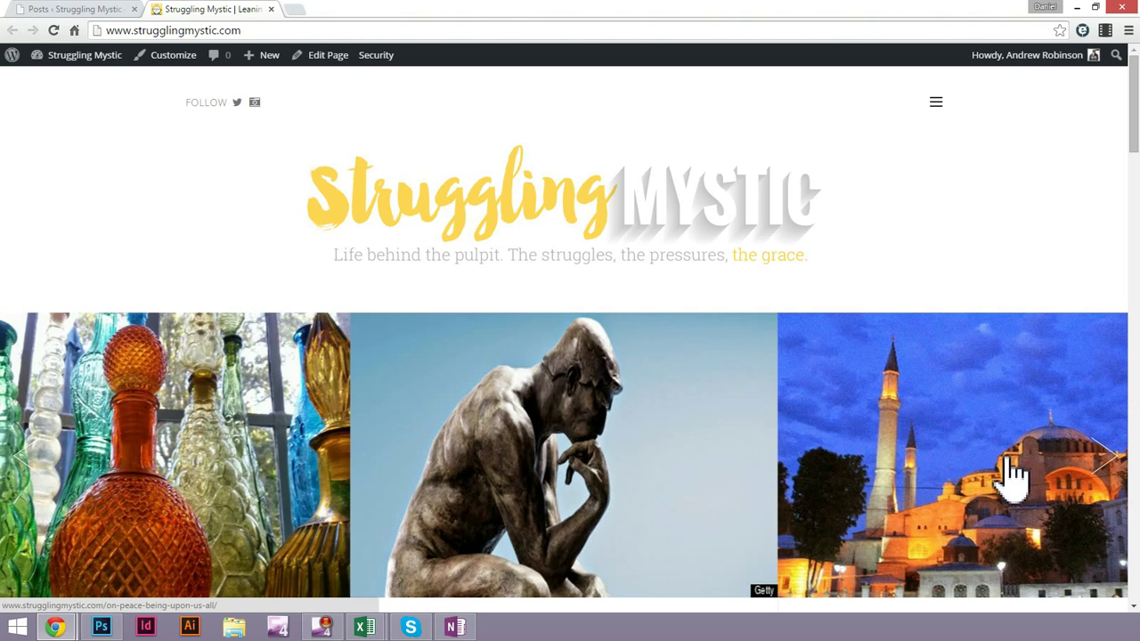
pyautogui.scroll(-1, 1012, 474)
pyautogui.click(1100, 433)
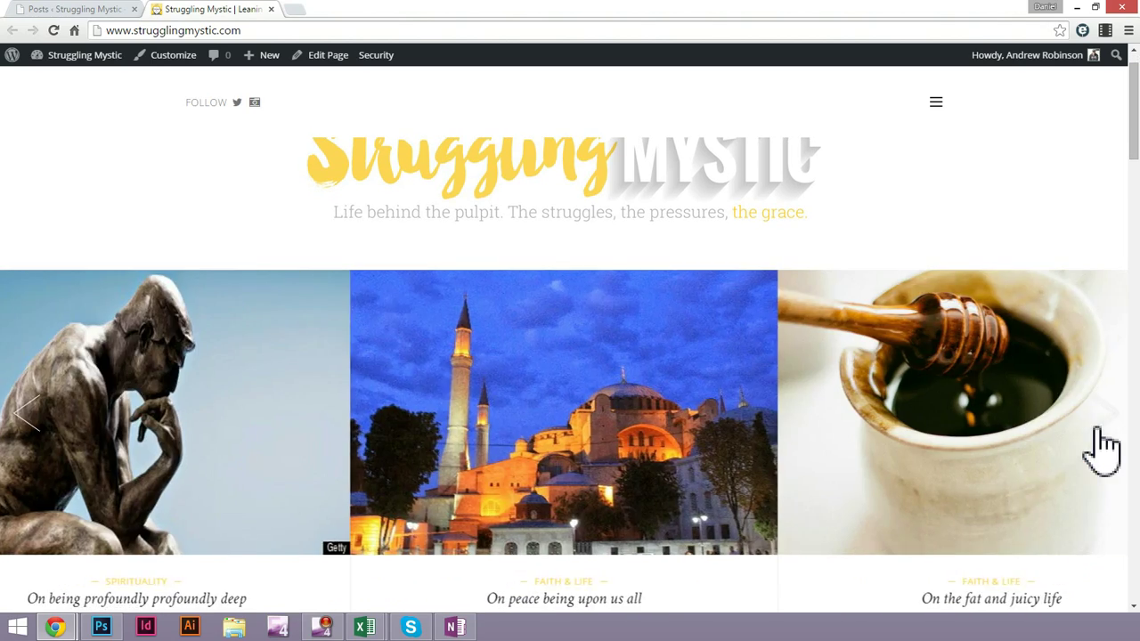
pyautogui.click(1104, 446)
pyautogui.click(1103, 432)
pyautogui.click(1102, 432)
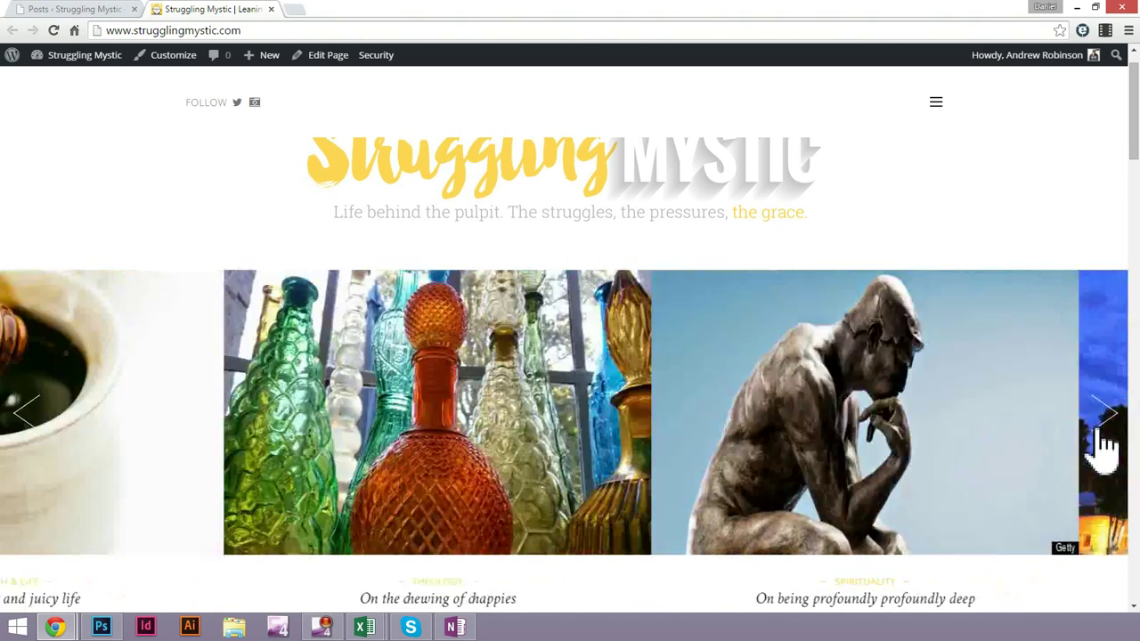
pyautogui.click(1101, 431)
pyautogui.click(1103, 445)
# Find the burning coals post in the home page's post listing and open it in a separate tab
pyautogui.scroll(-8, 1101, 445)
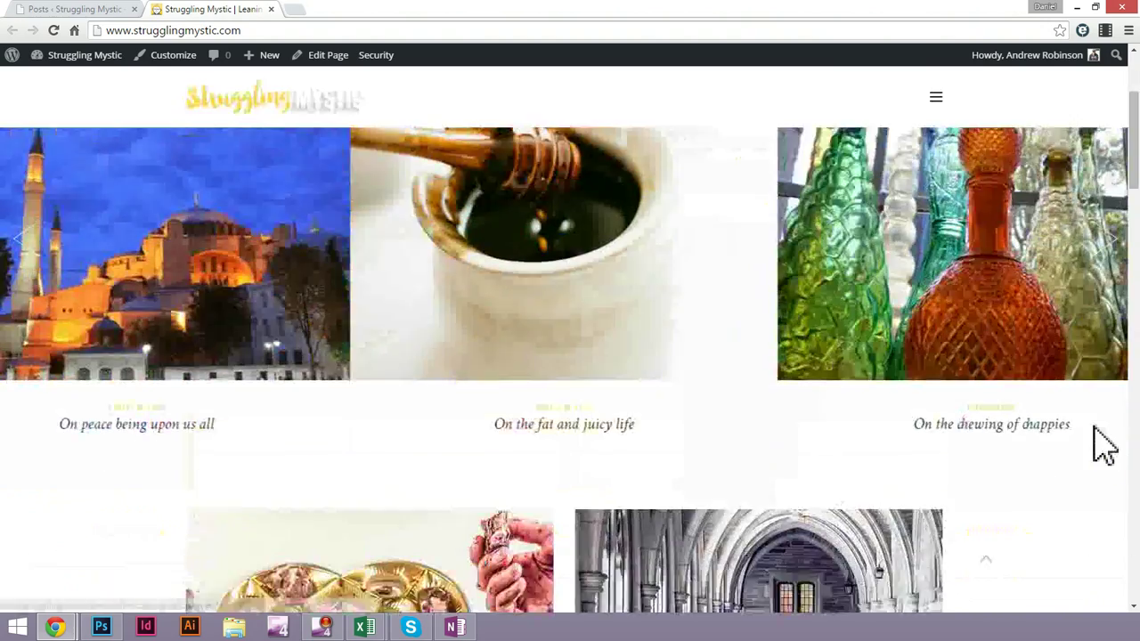
pyautogui.scroll(-6, 597, 336)
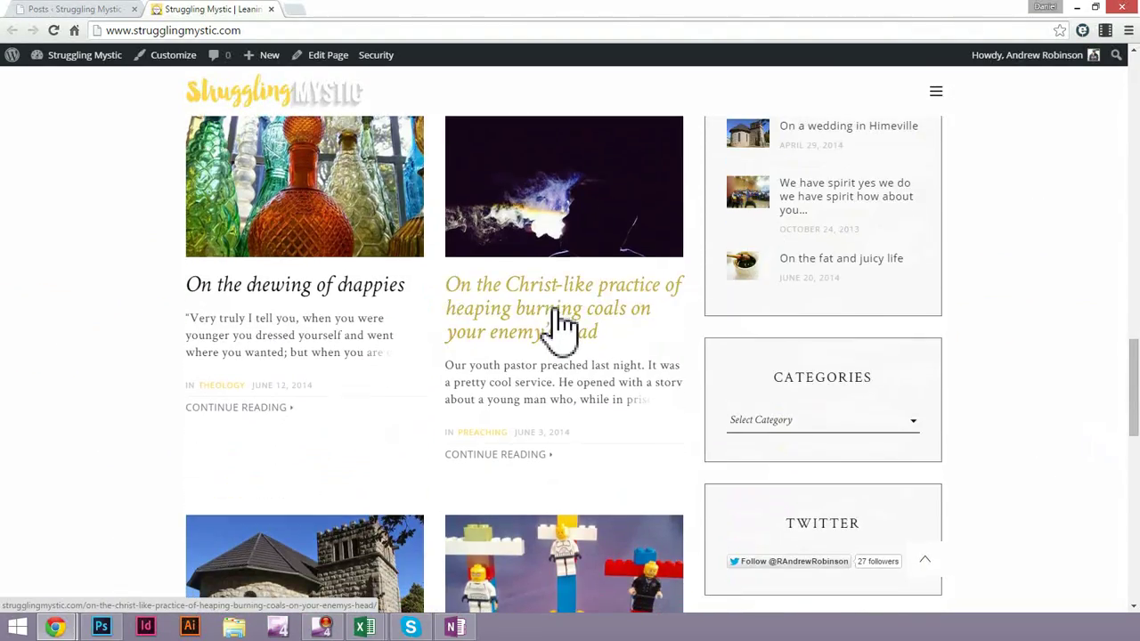
pyautogui.rightClick(552, 308)
pyautogui.click(623, 318)
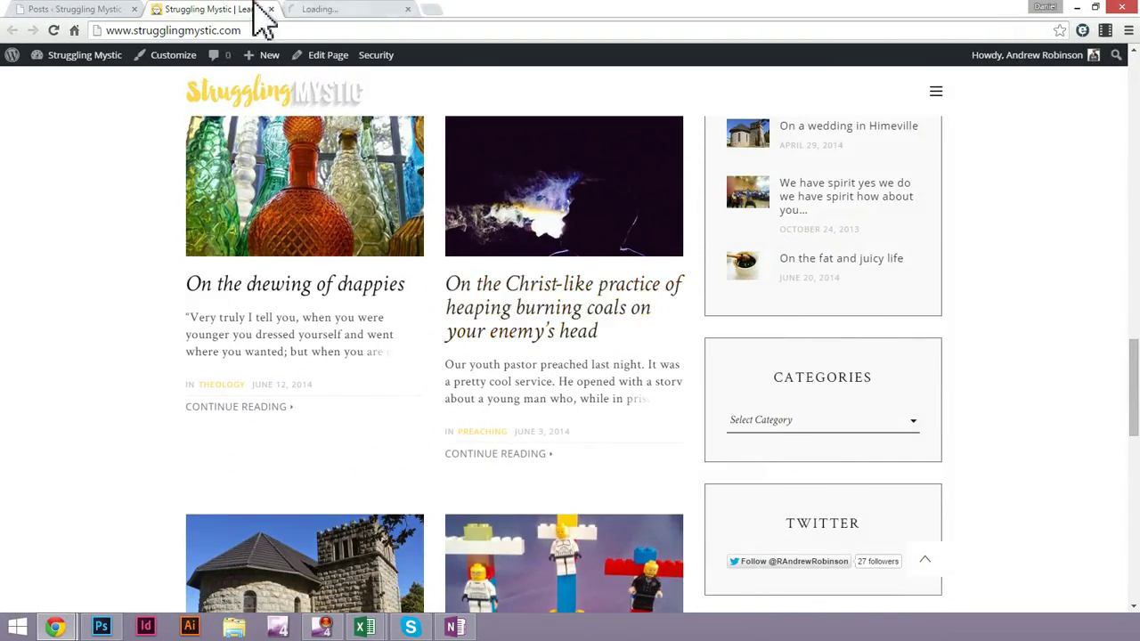
pyautogui.click(325, 11)
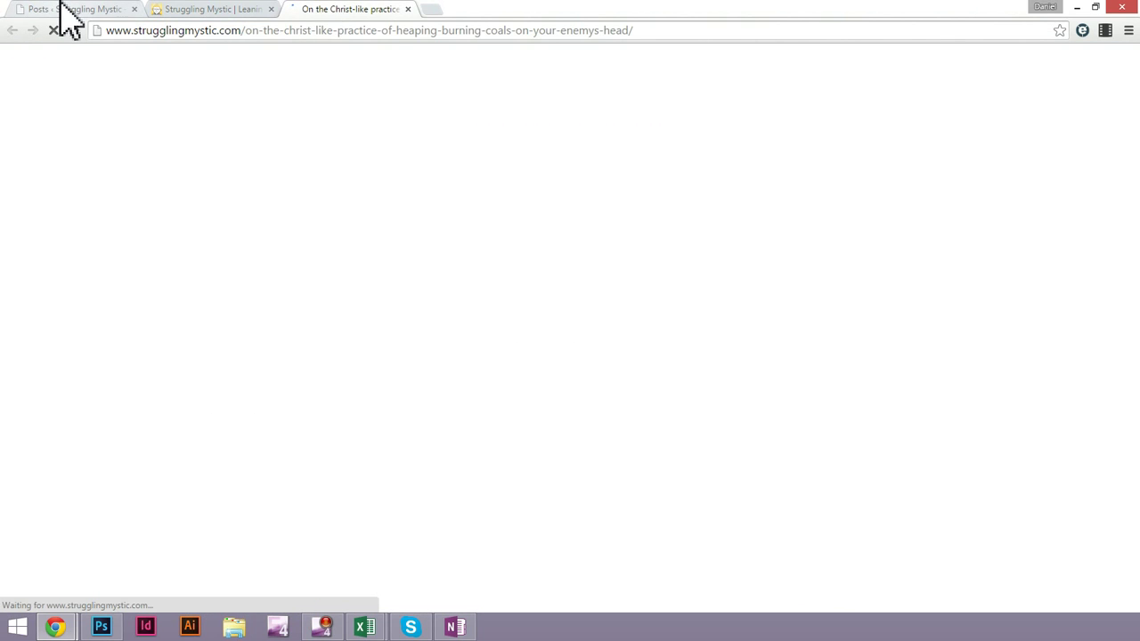
# Return to the Posts admin page and open the UPFRONT theme options
pyautogui.click(63, 9)
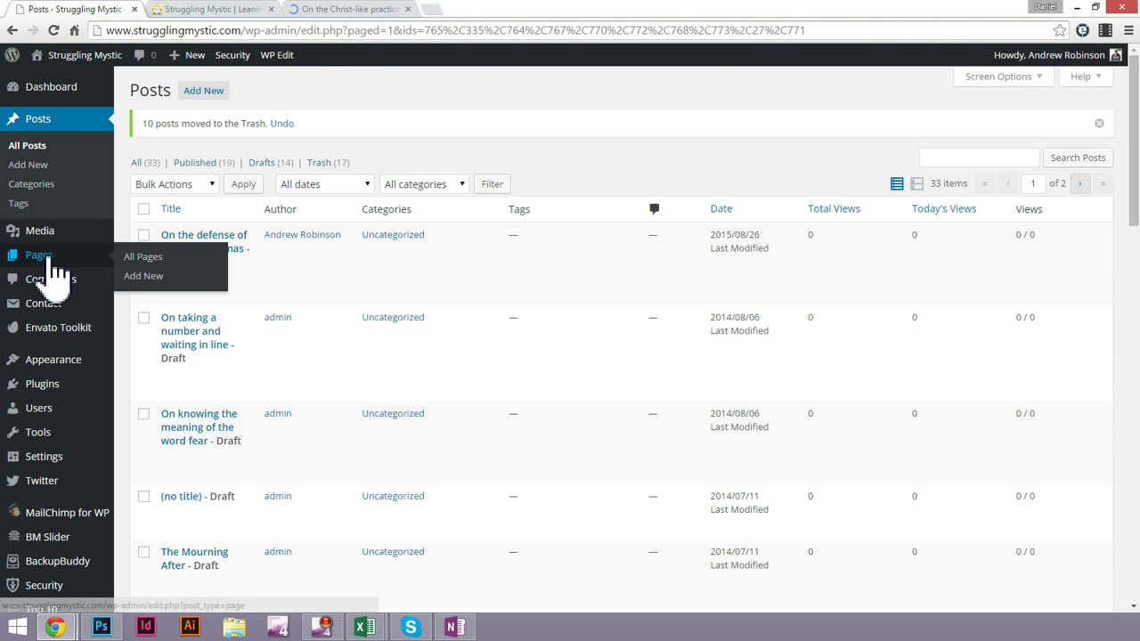
pyautogui.scroll(-1, 41, 490)
pyautogui.scroll(-3, 36, 490)
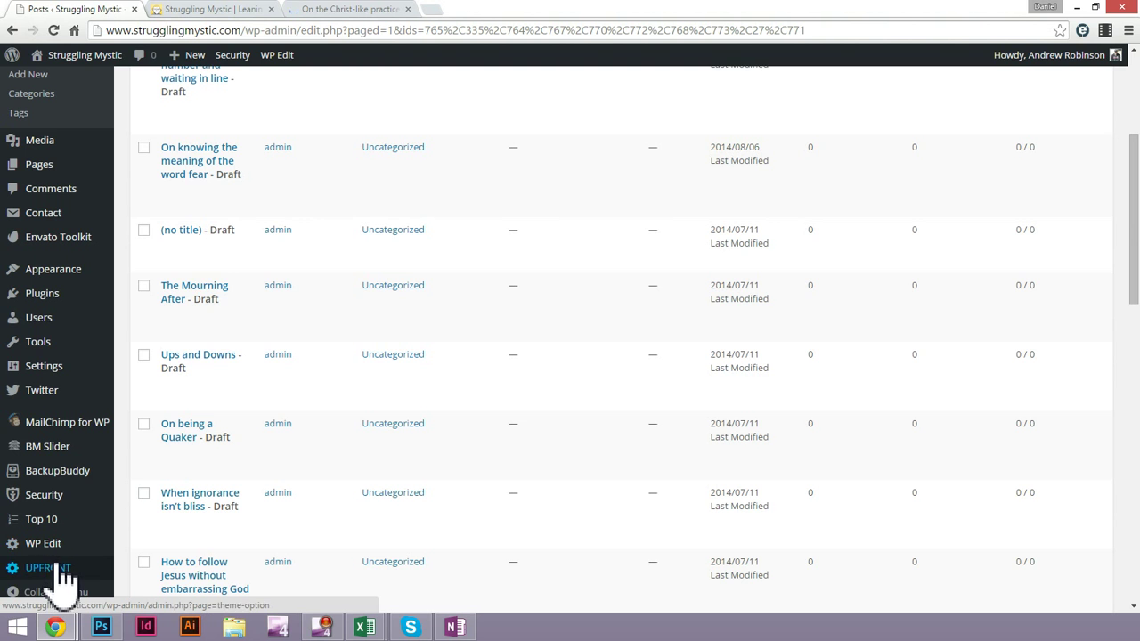
pyautogui.click(61, 570)
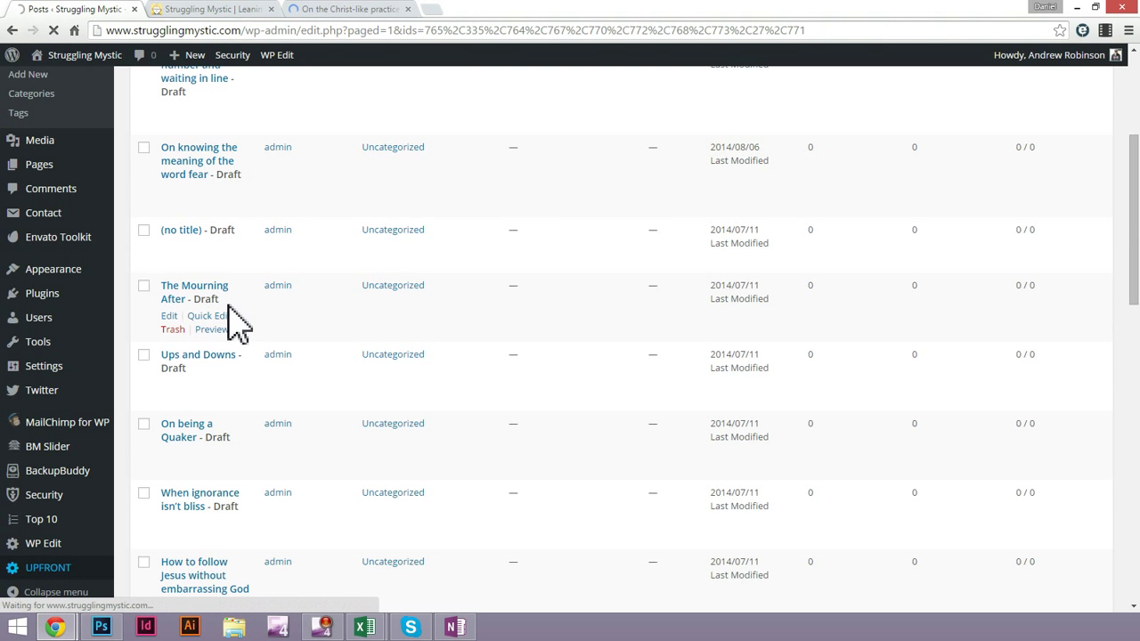
# Check the slider on the home page again, then return to the theme options
pyautogui.click(242, 11)
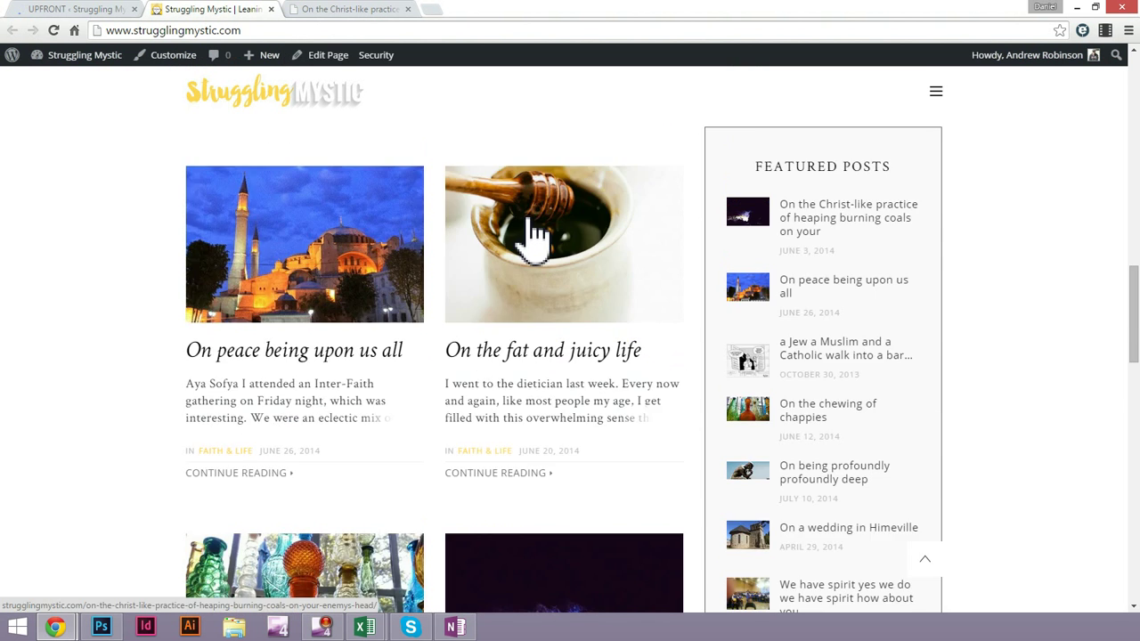
pyautogui.scroll(2, 623, 338)
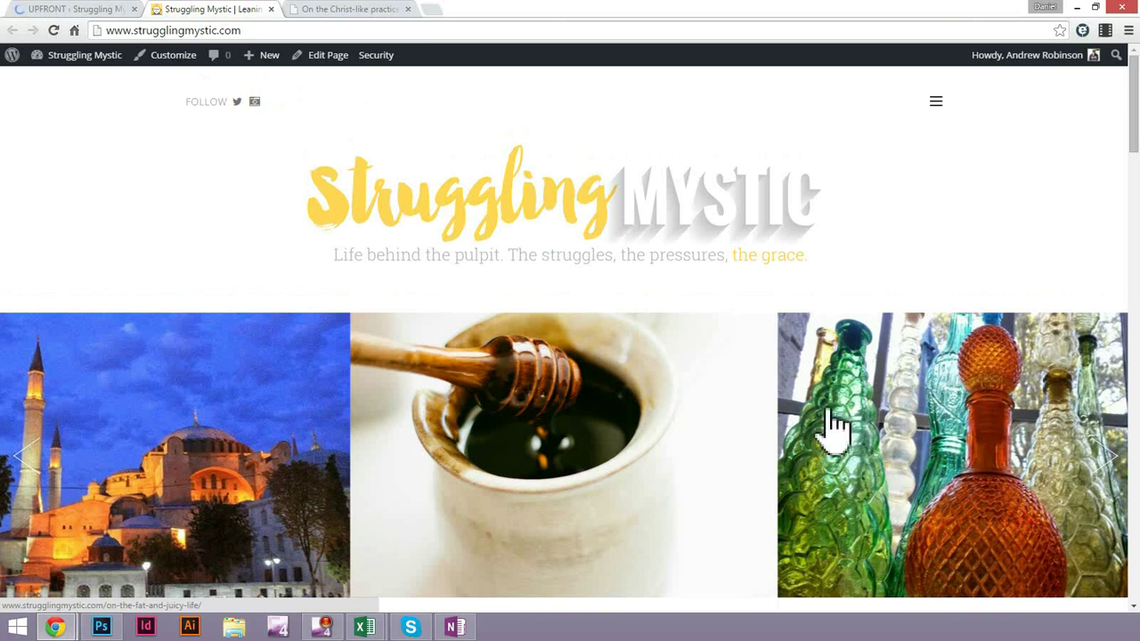
pyautogui.click(1114, 476)
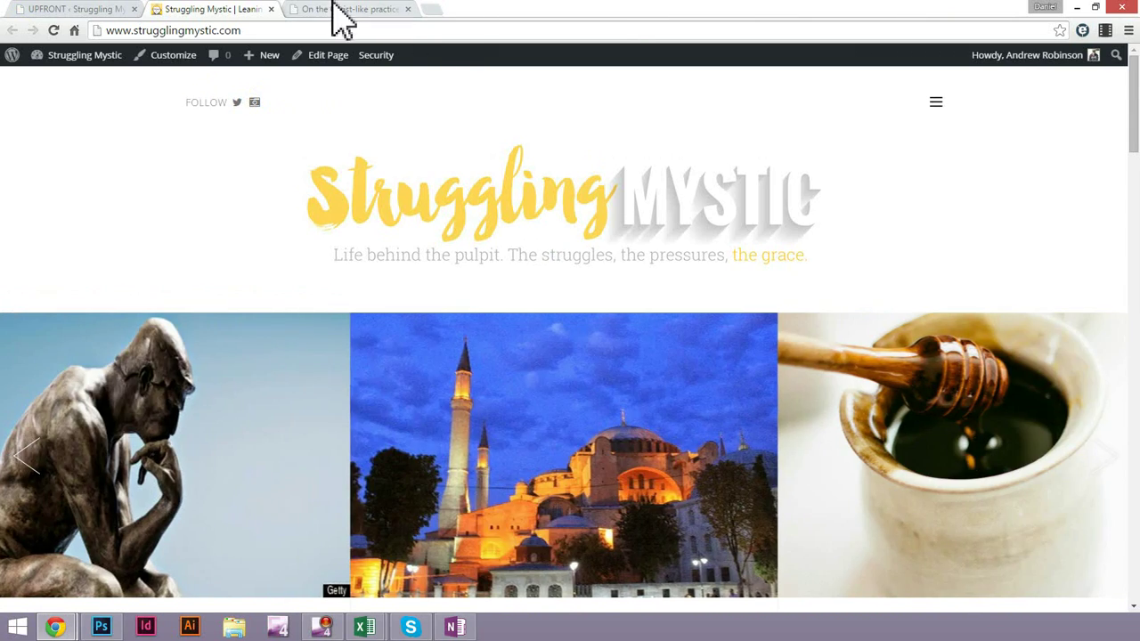
pyautogui.click(360, 11)
pyautogui.click(52, 8)
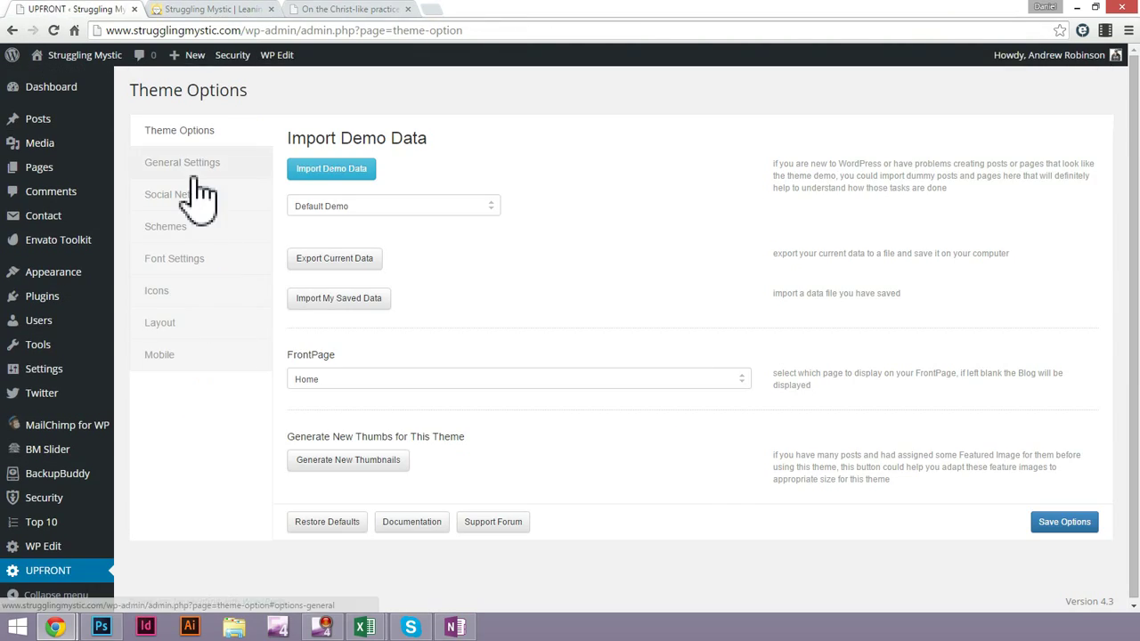
# Examine the Layout and General Settings sections of the UPFRONT theme options
pyautogui.click(177, 328)
pyautogui.scroll(-7, 395, 305)
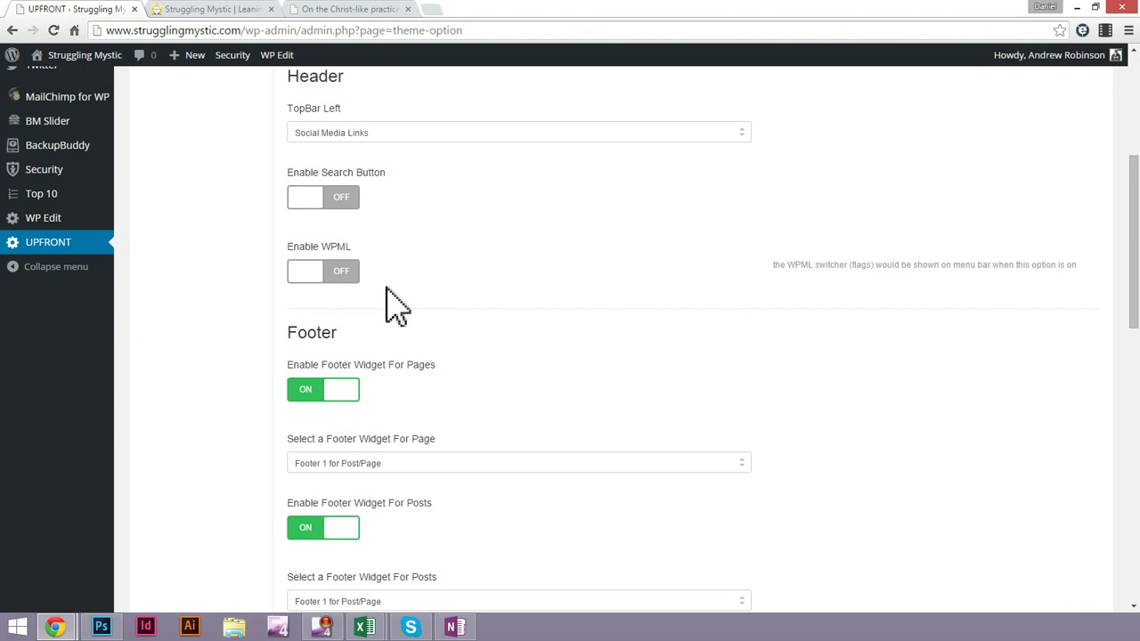
pyautogui.scroll(7, 395, 306)
pyautogui.click(191, 158)
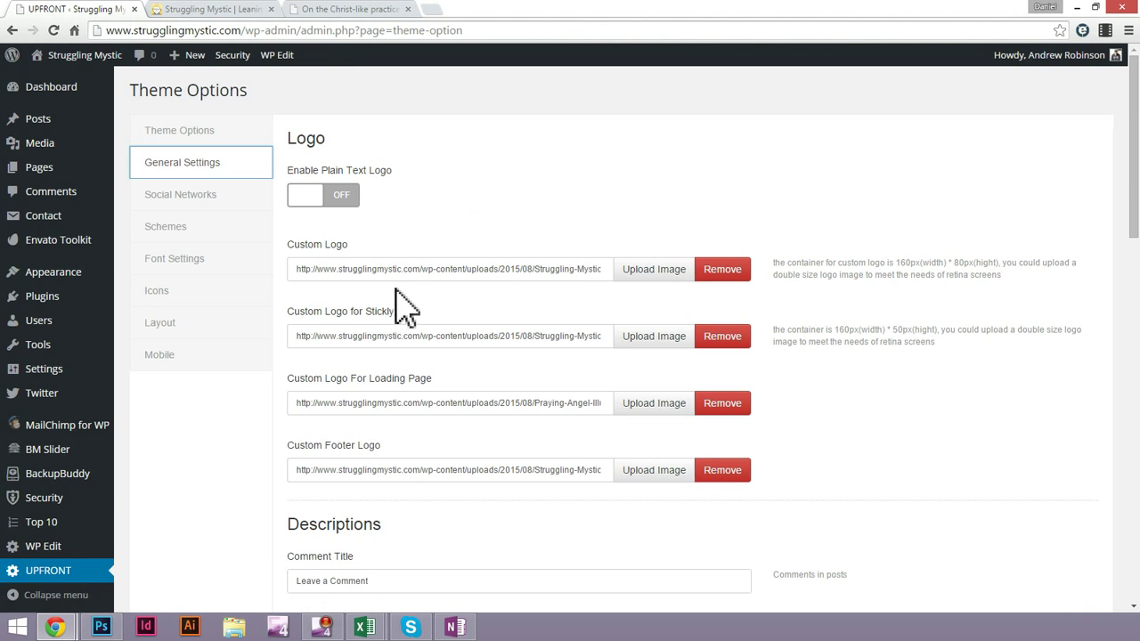
pyautogui.scroll(-2, 394, 305)
pyautogui.scroll(-12, 394, 303)
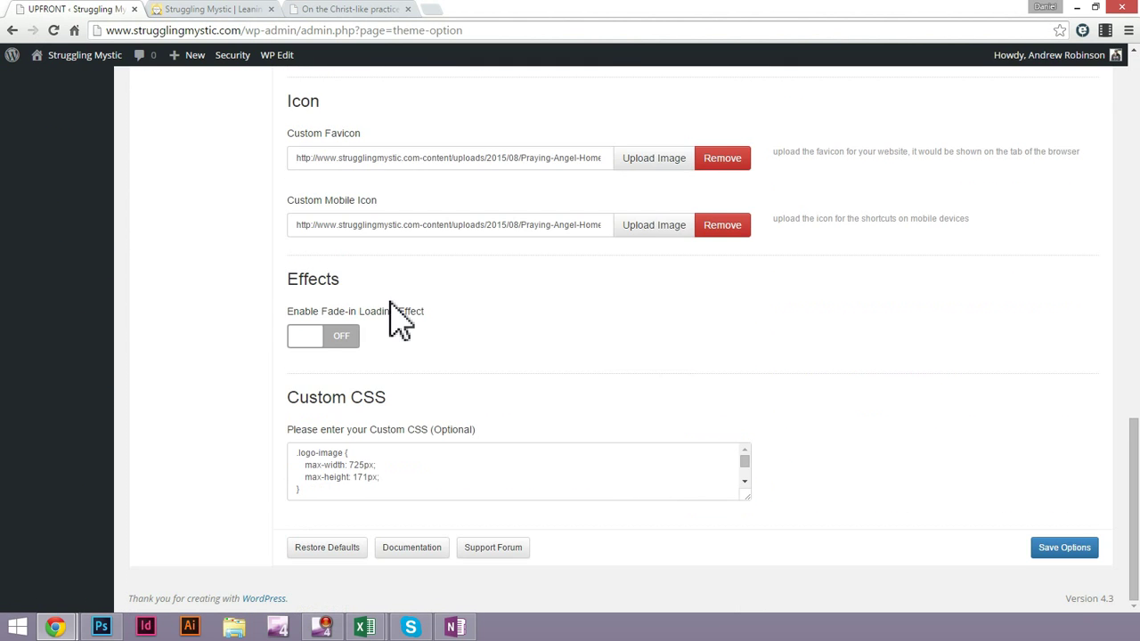
pyautogui.scroll(14, 397, 316)
# Examine the color settings in the Schemes section of the theme options
pyautogui.click(174, 201)
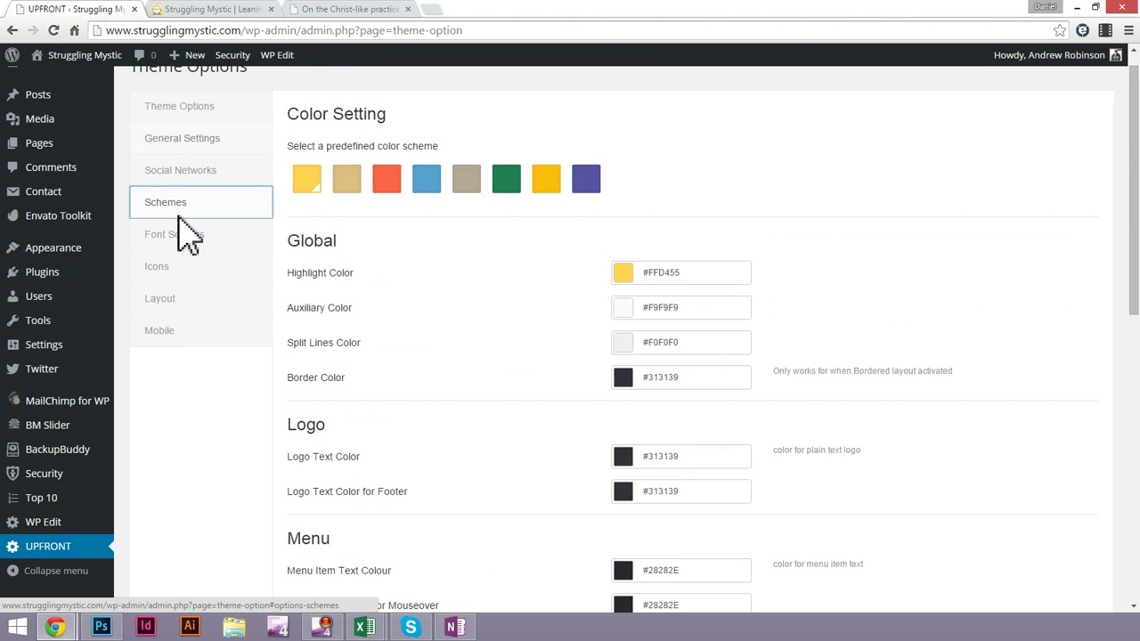
pyautogui.scroll(-3, 380, 285)
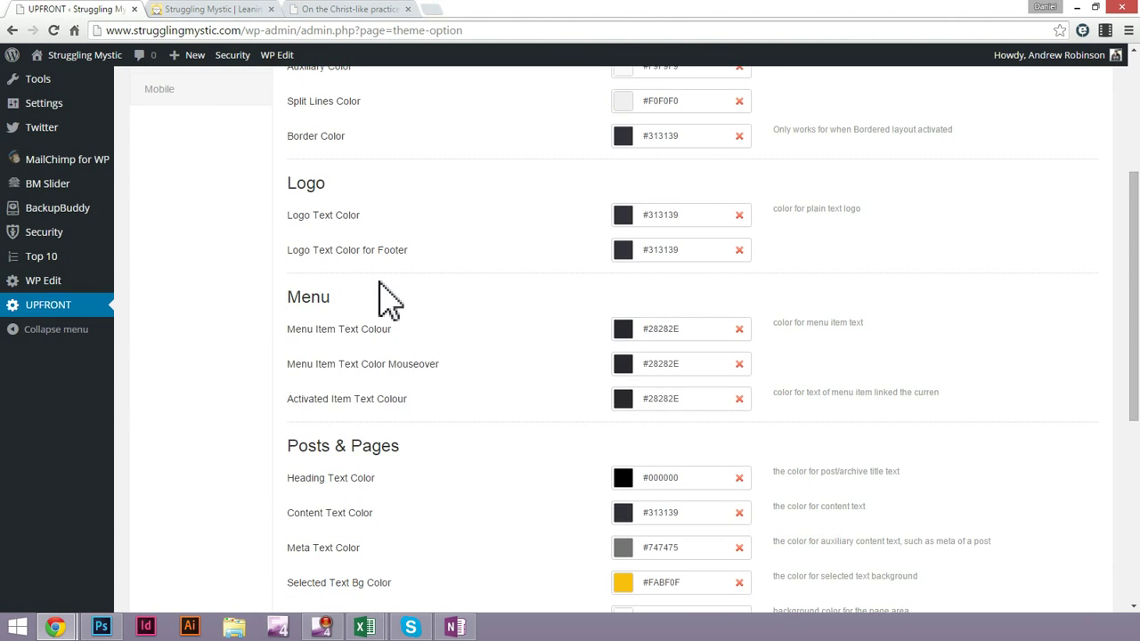
pyautogui.scroll(-4, 389, 301)
pyautogui.scroll(1, 416, 329)
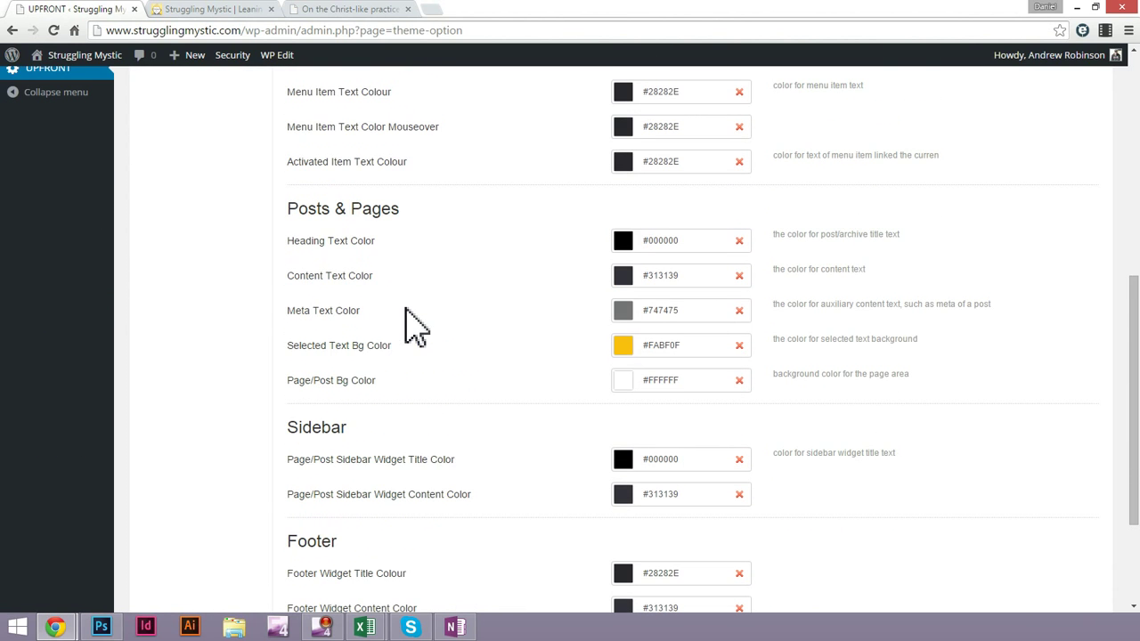
pyautogui.scroll(6, 337, 254)
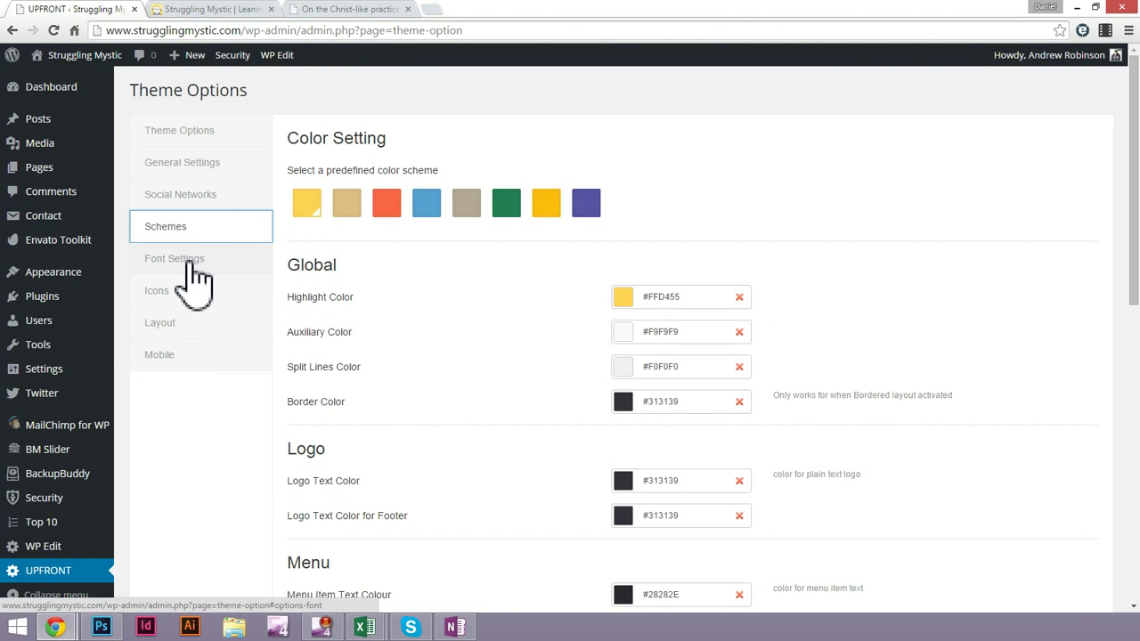
# Examine the Layout theme options down to the Page/Post settings, including the categories hidden on pages and posts
pyautogui.click(192, 353)
pyautogui.click(191, 324)
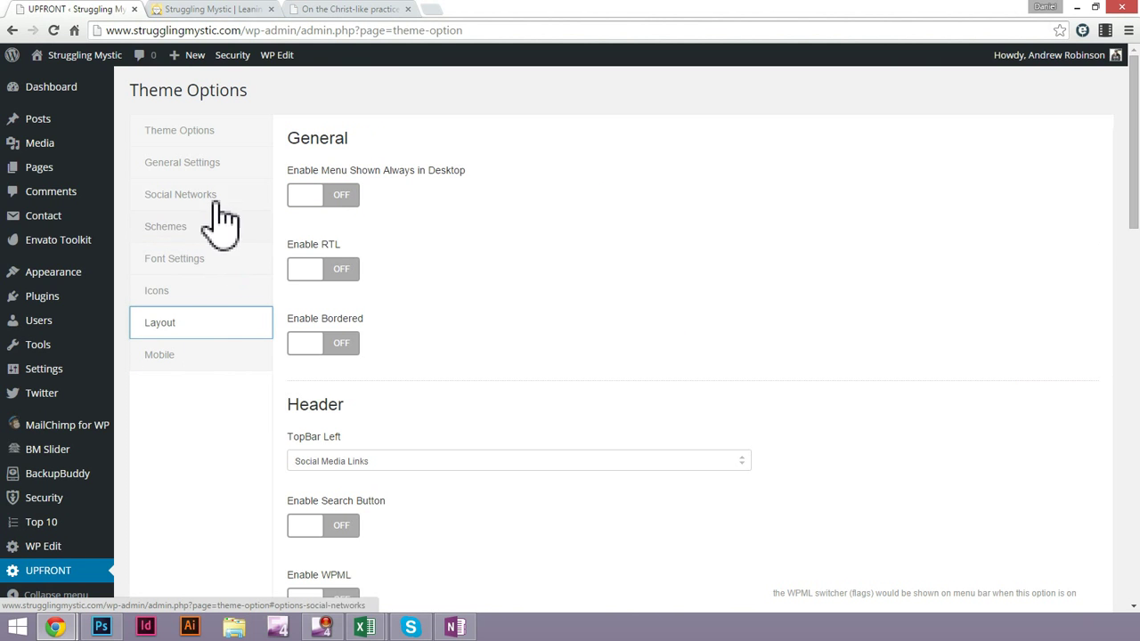
pyautogui.scroll(-5, 445, 298)
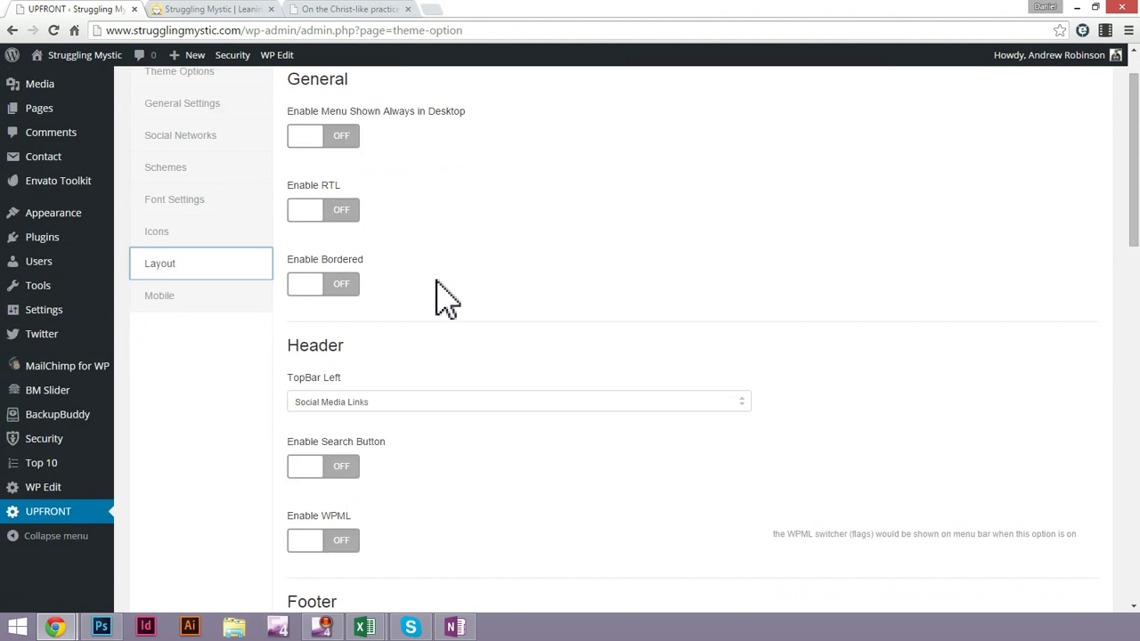
pyautogui.scroll(-5, 445, 299)
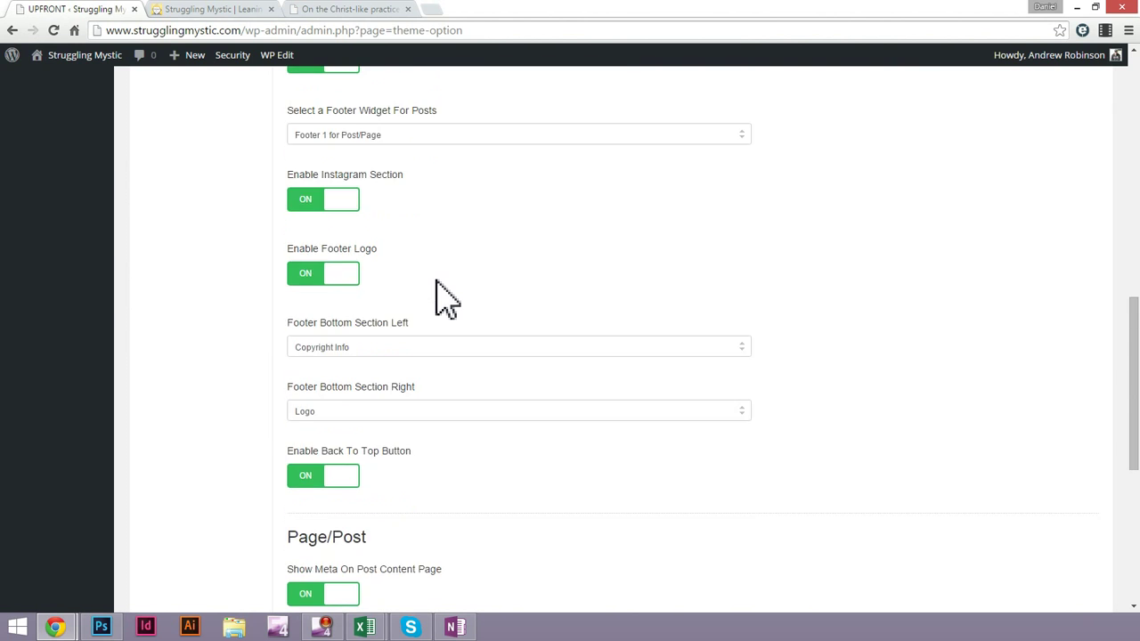
pyautogui.scroll(-3, 445, 298)
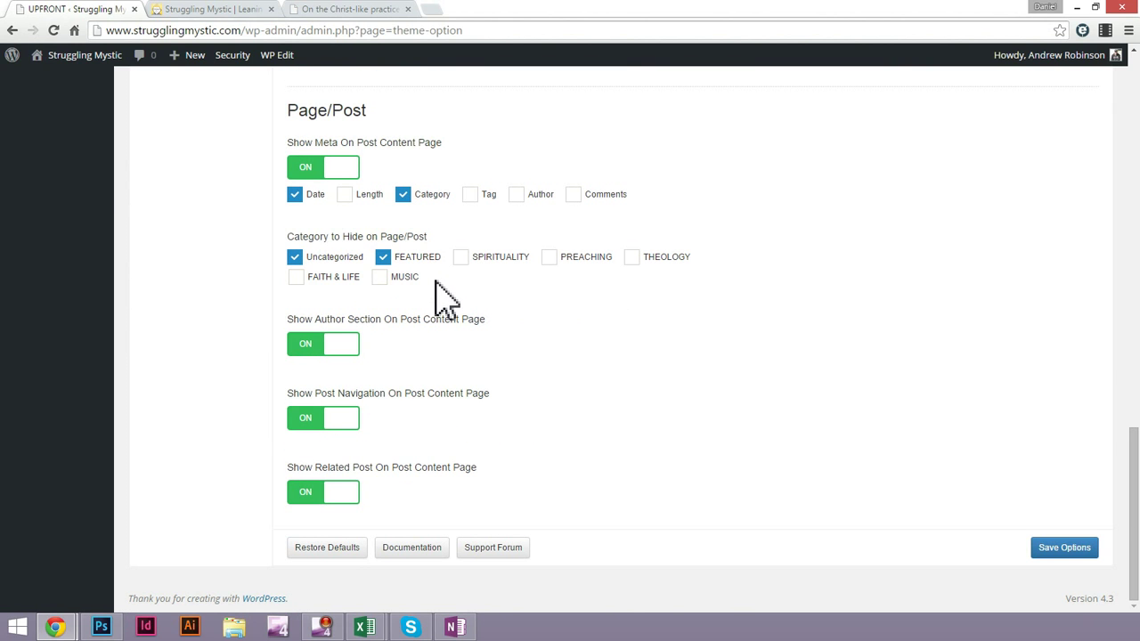
pyautogui.scroll(5, 445, 298)
pyautogui.scroll(-2, 445, 299)
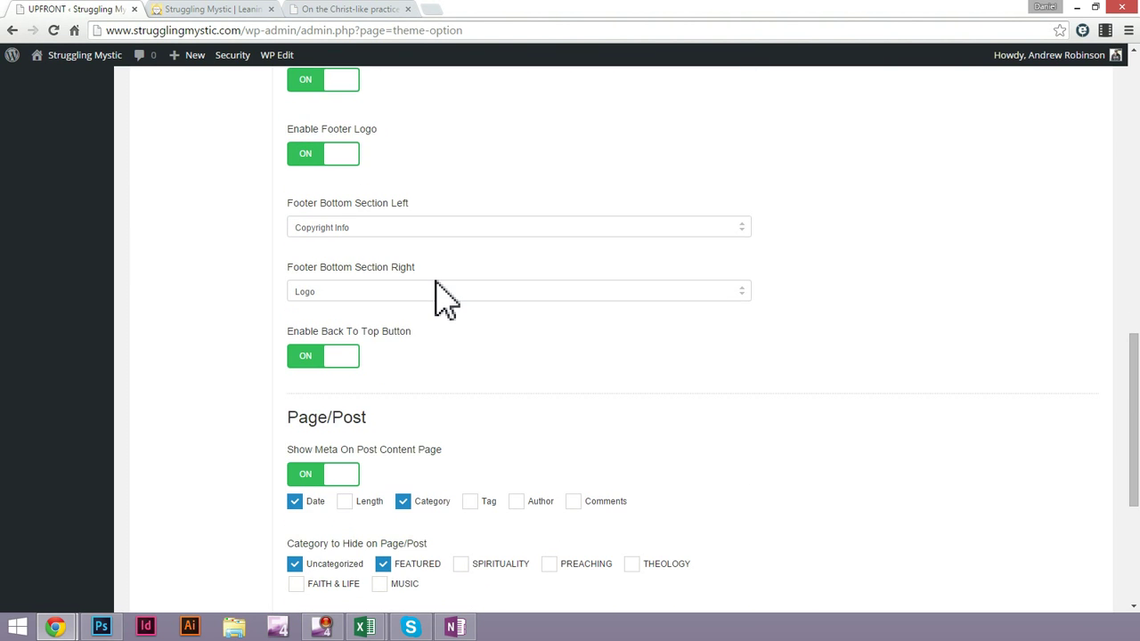
pyautogui.scroll(-1, 445, 298)
pyautogui.scroll(10, 436, 298)
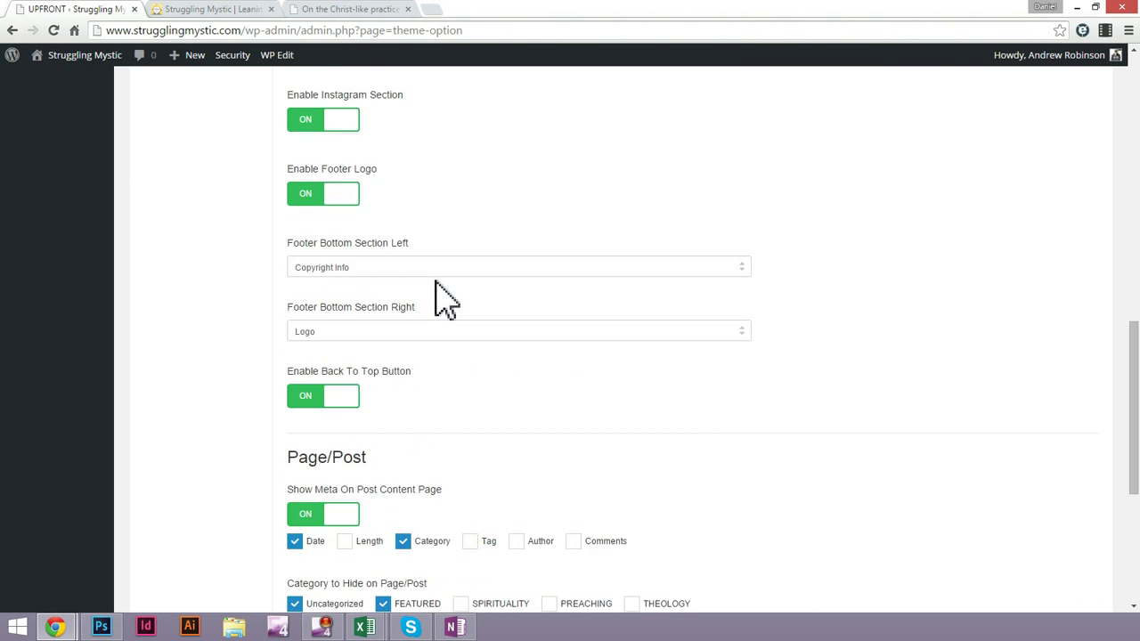
# View the published burning coals post, then open it for editing and check its category selection
pyautogui.click(313, 9)
pyautogui.scroll(-2, 517, 171)
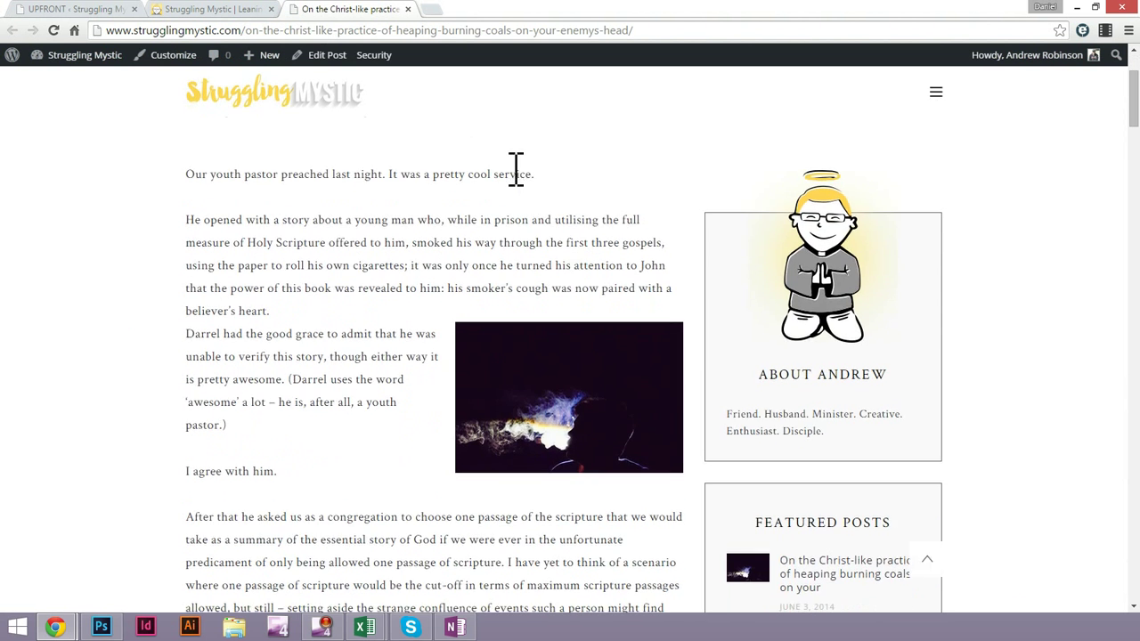
pyautogui.scroll(3, 516, 191)
pyautogui.click(321, 56)
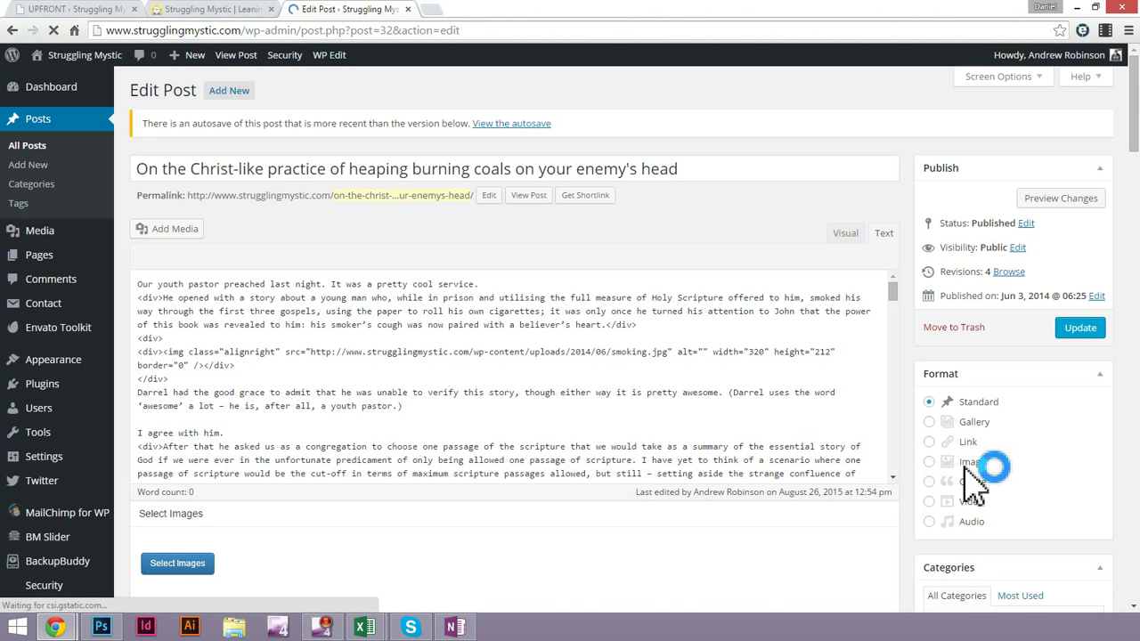
pyautogui.scroll(-2, 979, 481)
pyautogui.click(939, 463)
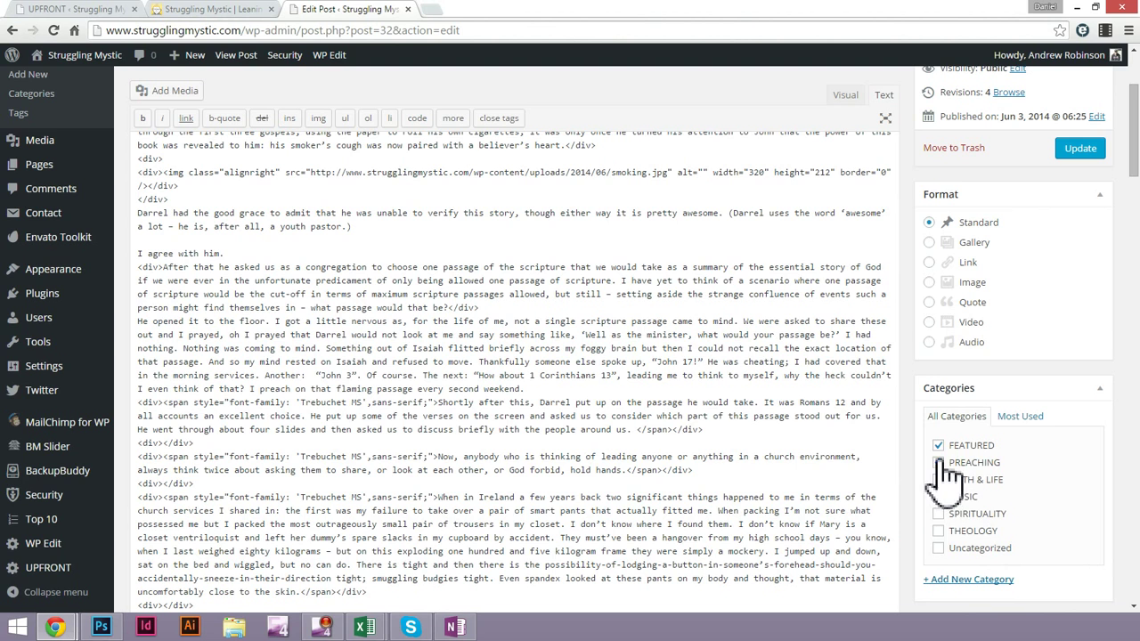
# Review the General Settings section of the UPFRONT theme options, from the logos down to the custom CSS
pyautogui.click(197, 8)
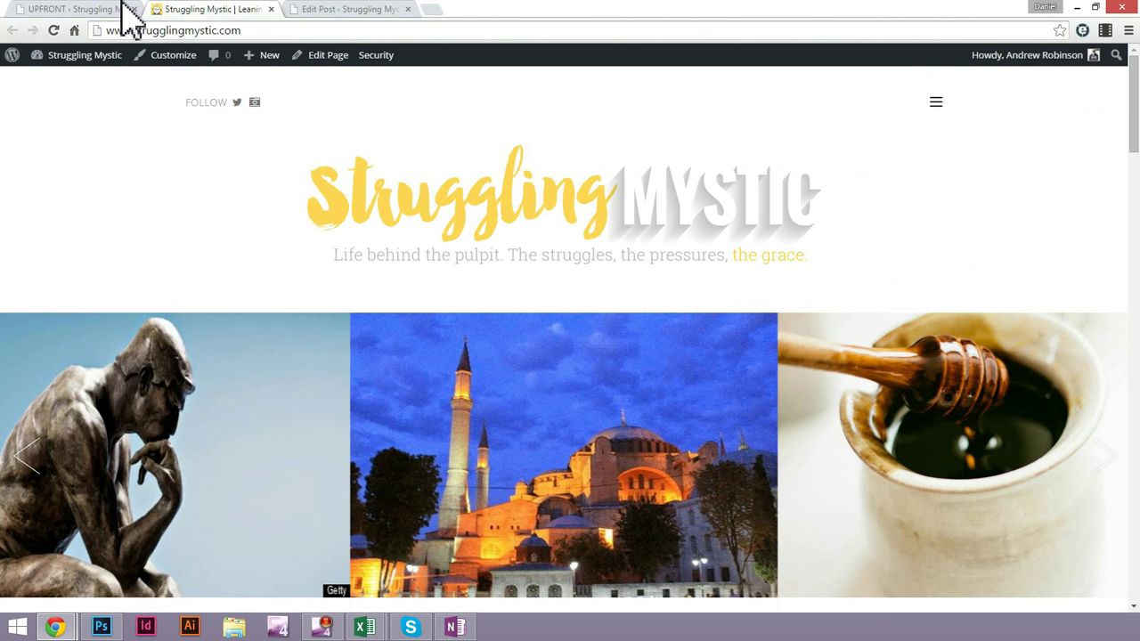
pyautogui.click(74, 9)
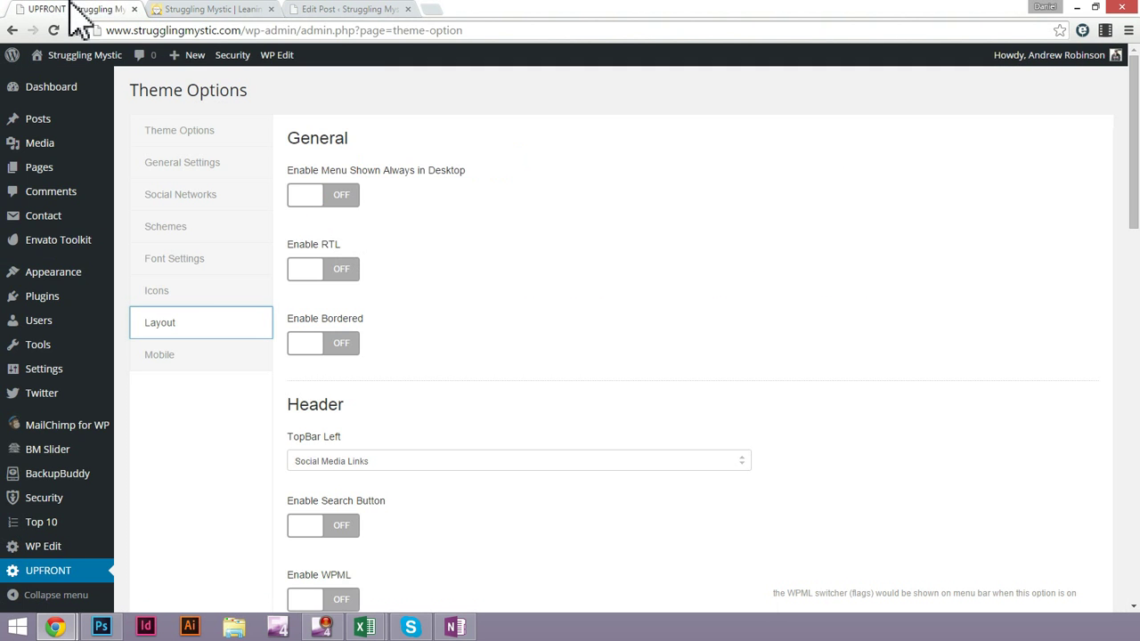
pyautogui.click(178, 162)
pyautogui.scroll(-10, 412, 267)
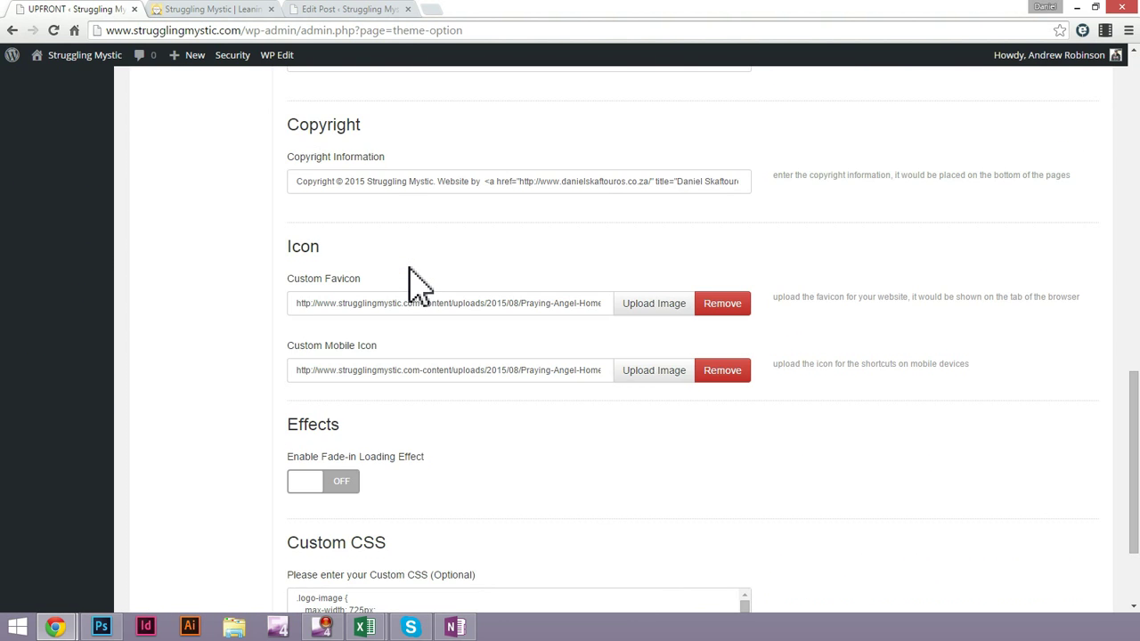
pyautogui.scroll(-3, 415, 280)
pyautogui.scroll(15, 413, 267)
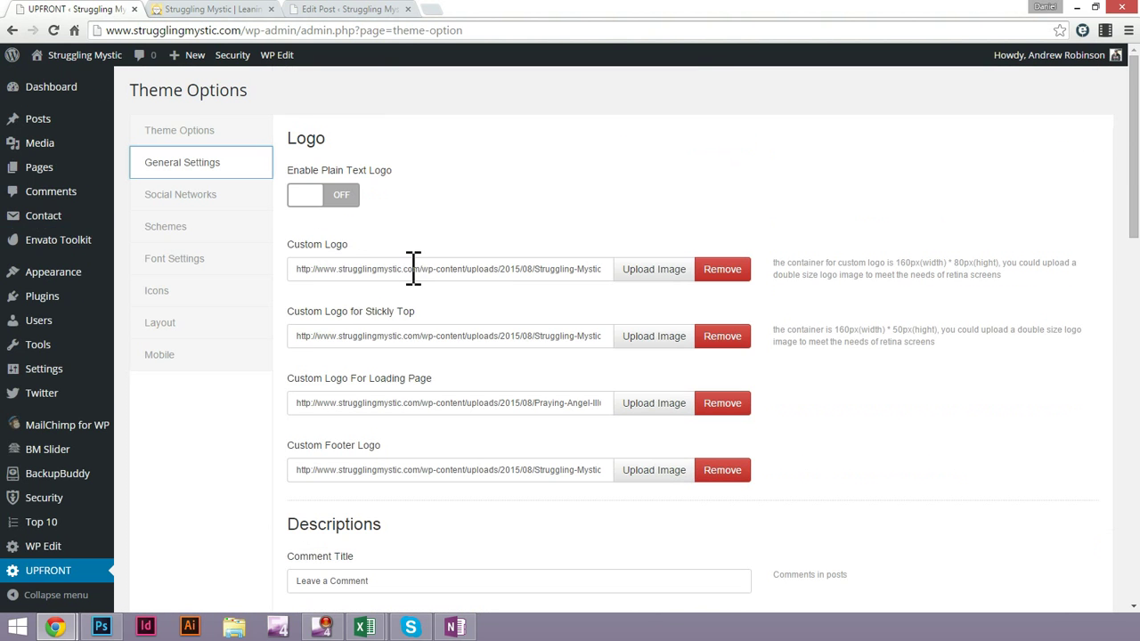
# Close the post editor, then open the Home page for editing and examine its Page Options, including the category selection
pyautogui.click(312, 10)
pyautogui.click(219, 9)
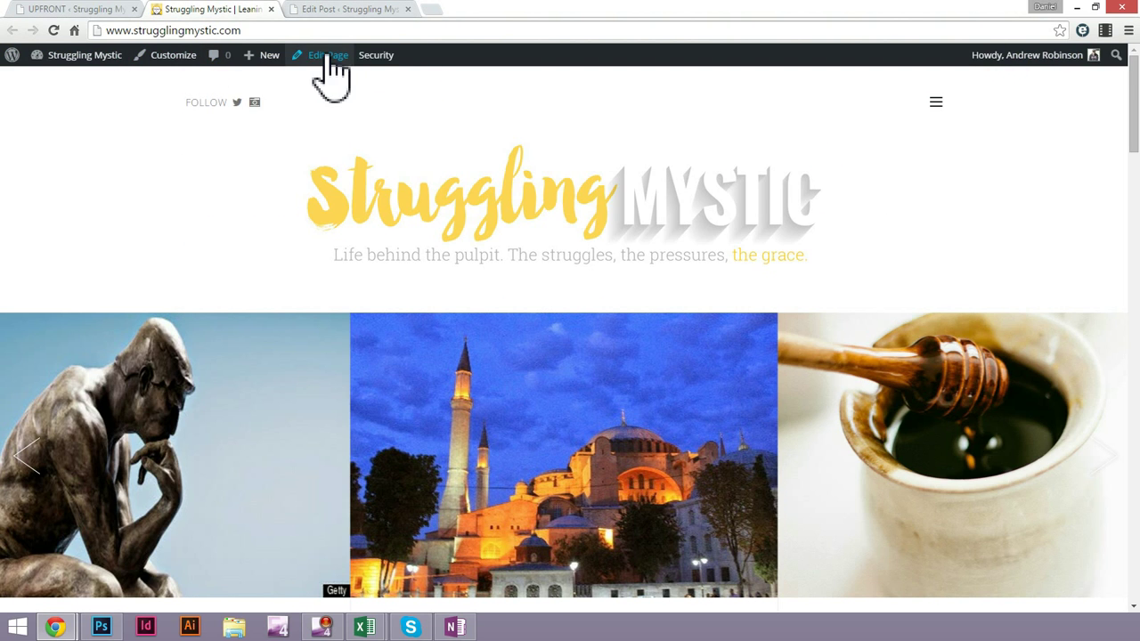
pyautogui.scroll(-4, 561, 349)
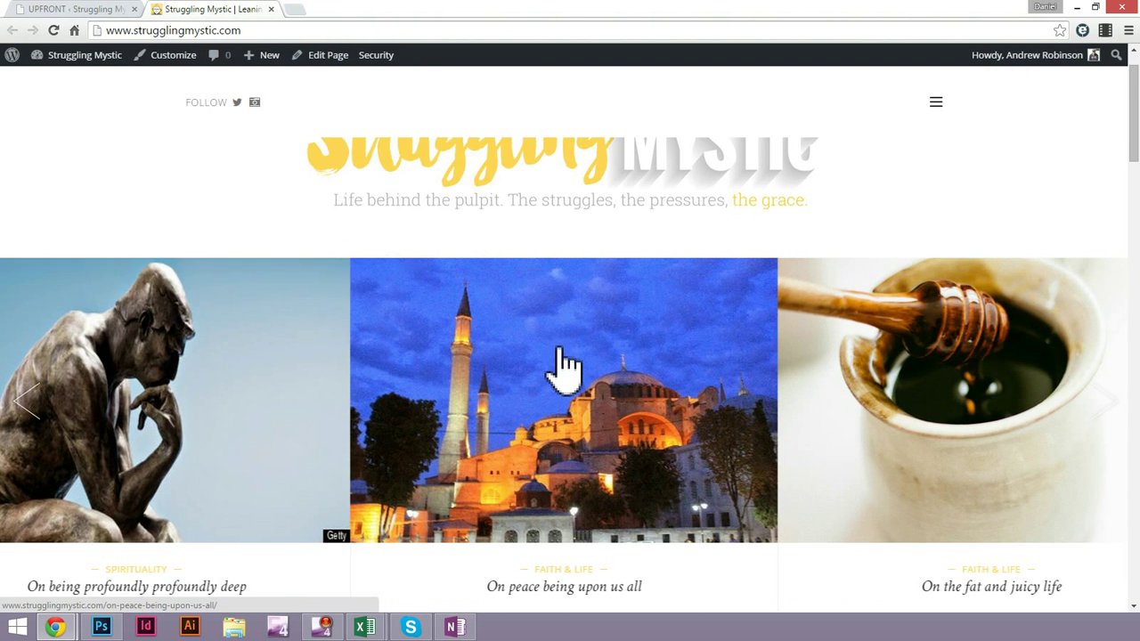
pyautogui.scroll(4, 526, 313)
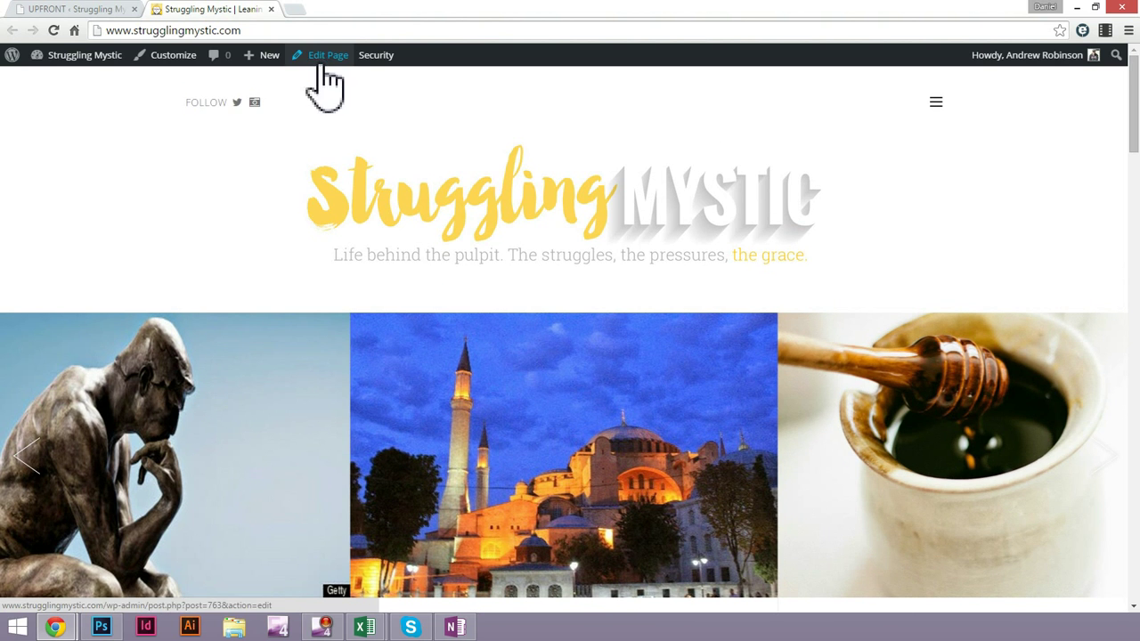
pyautogui.click(326, 57)
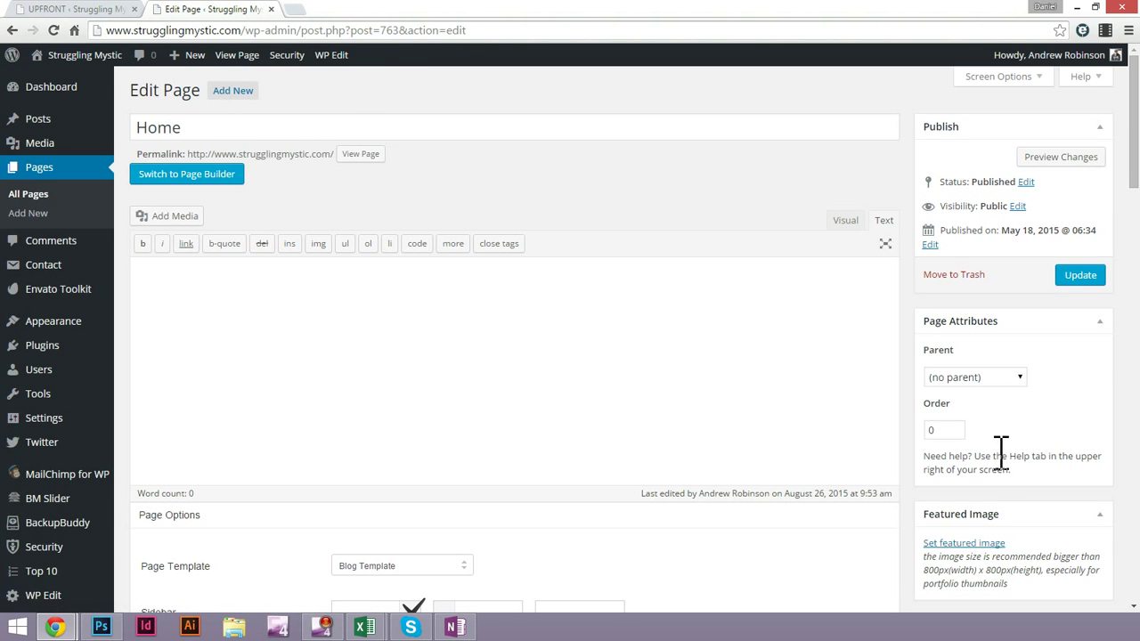
pyautogui.scroll(-3, 1000, 461)
pyautogui.scroll(-4, 999, 461)
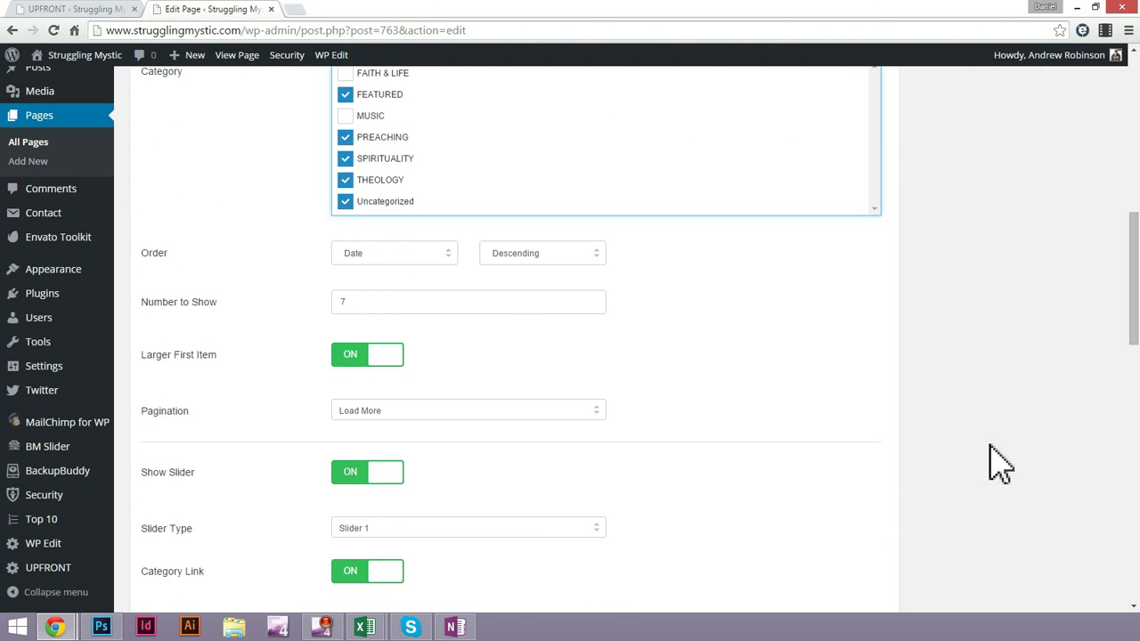
pyautogui.scroll(3, 355, 299)
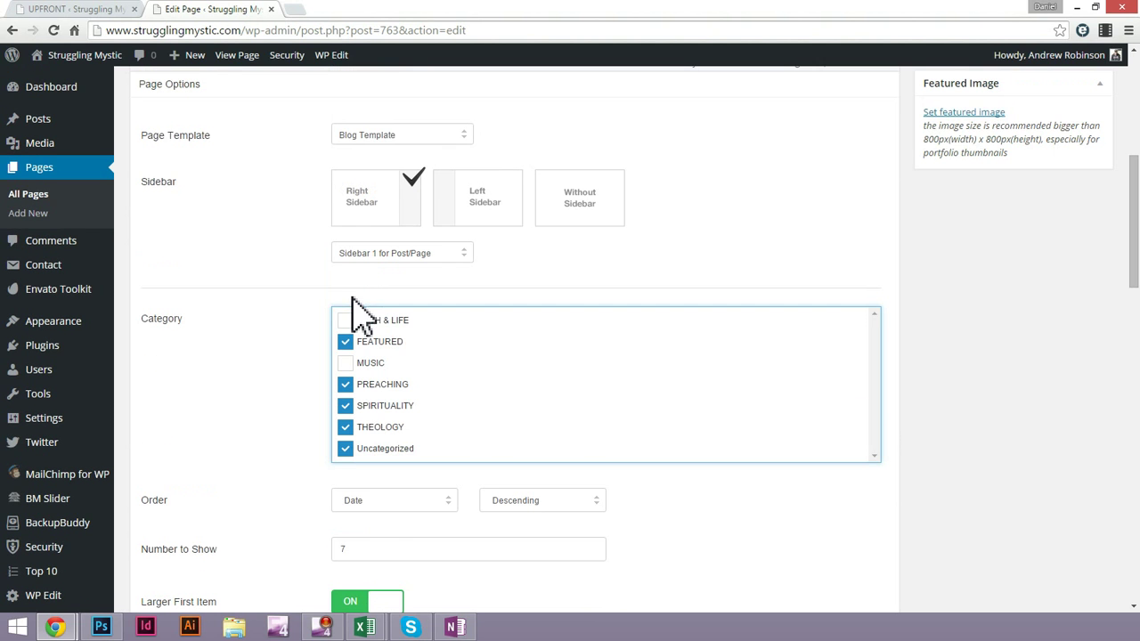
pyautogui.scroll(5, 269, 331)
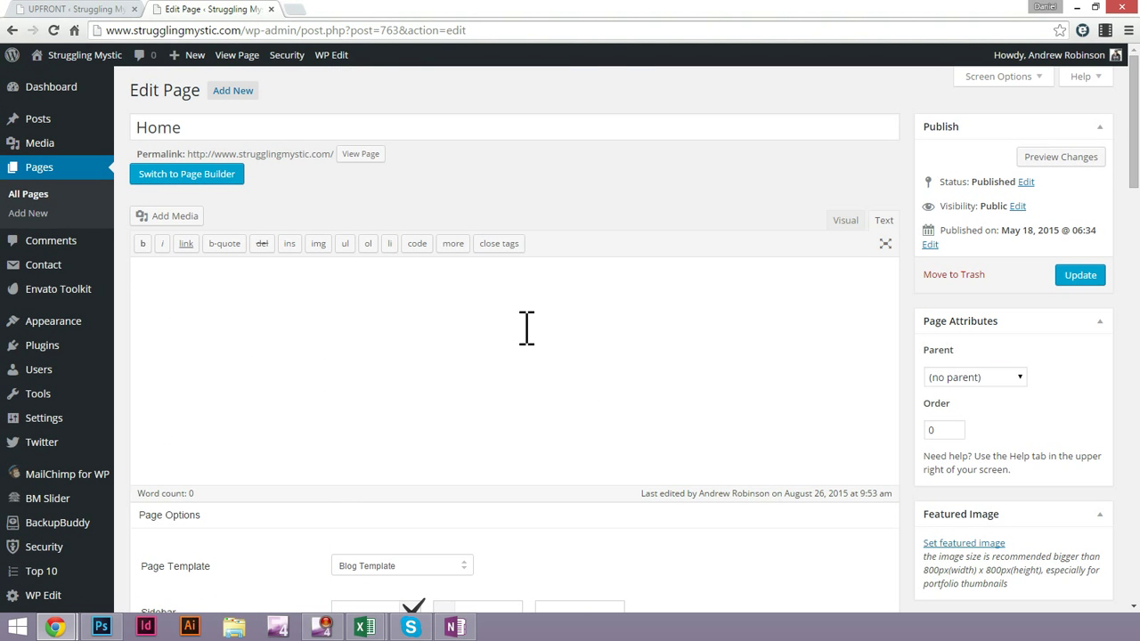
# Switch the Home page to the Page Builder view and examine its category, slider, category link and widget area options
pyautogui.click(174, 175)
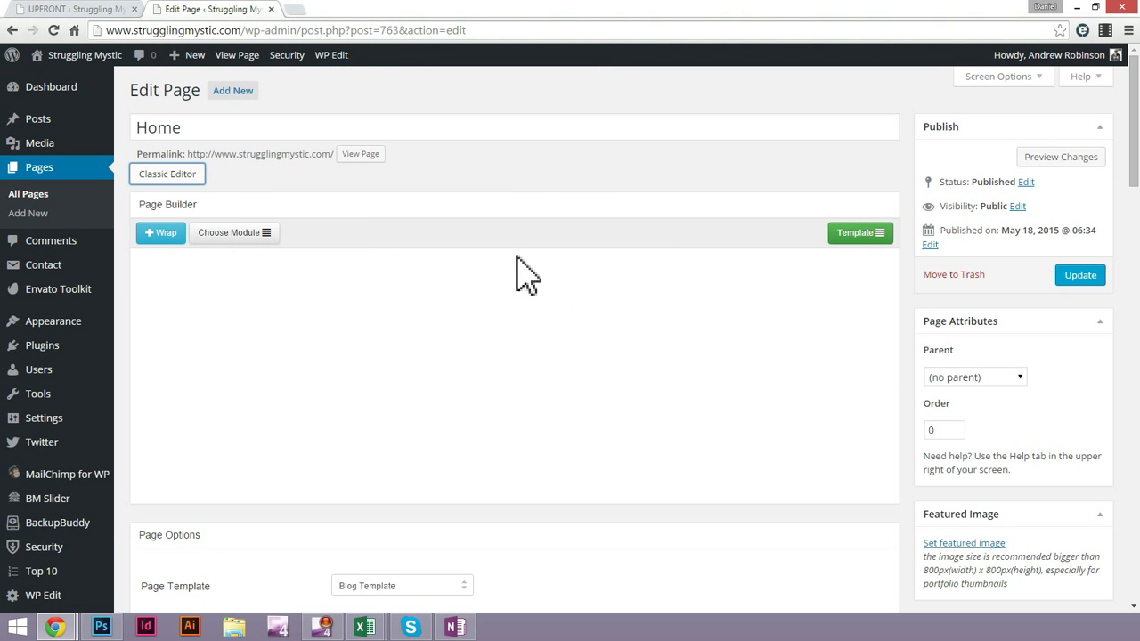
pyautogui.scroll(-5, 677, 323)
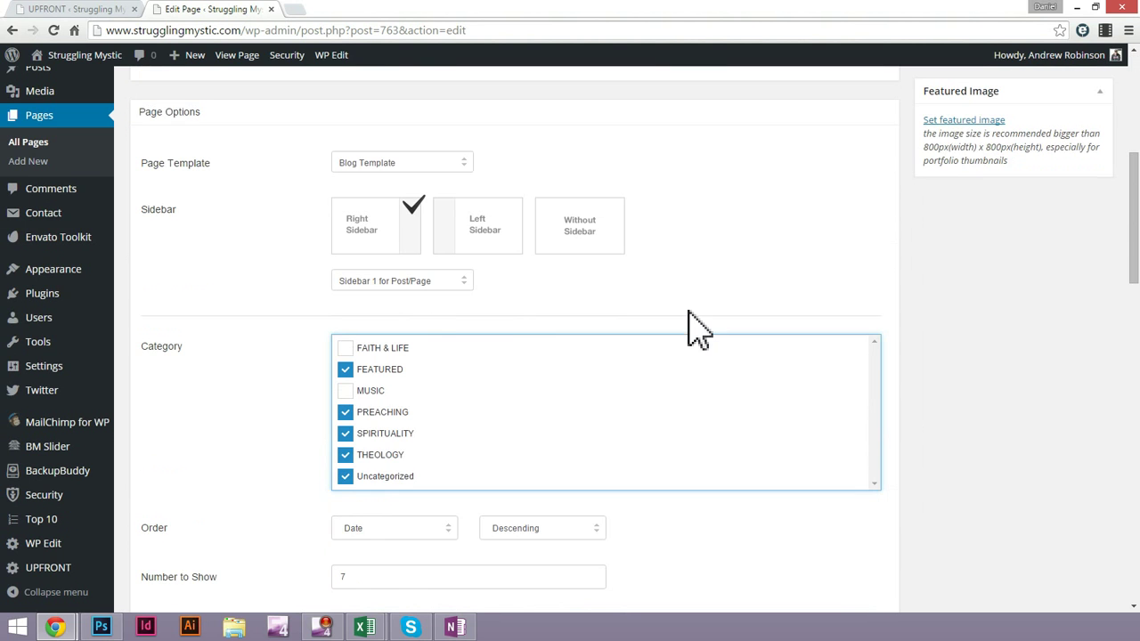
pyautogui.scroll(5, 277, 218)
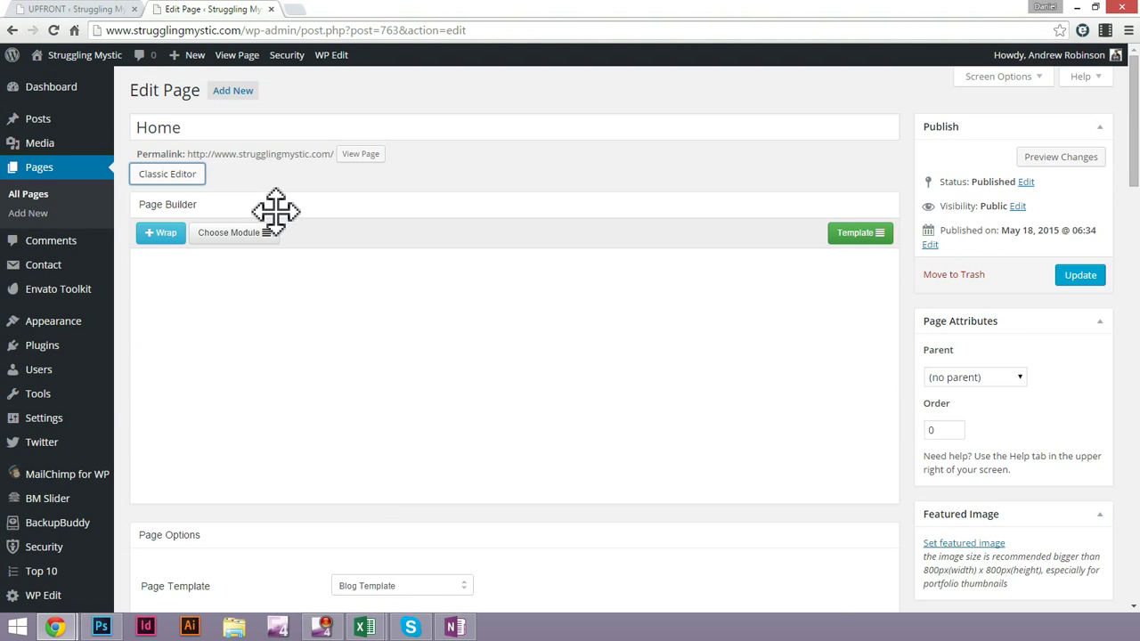
pyautogui.scroll(-4, 278, 221)
pyautogui.scroll(-3, 283, 230)
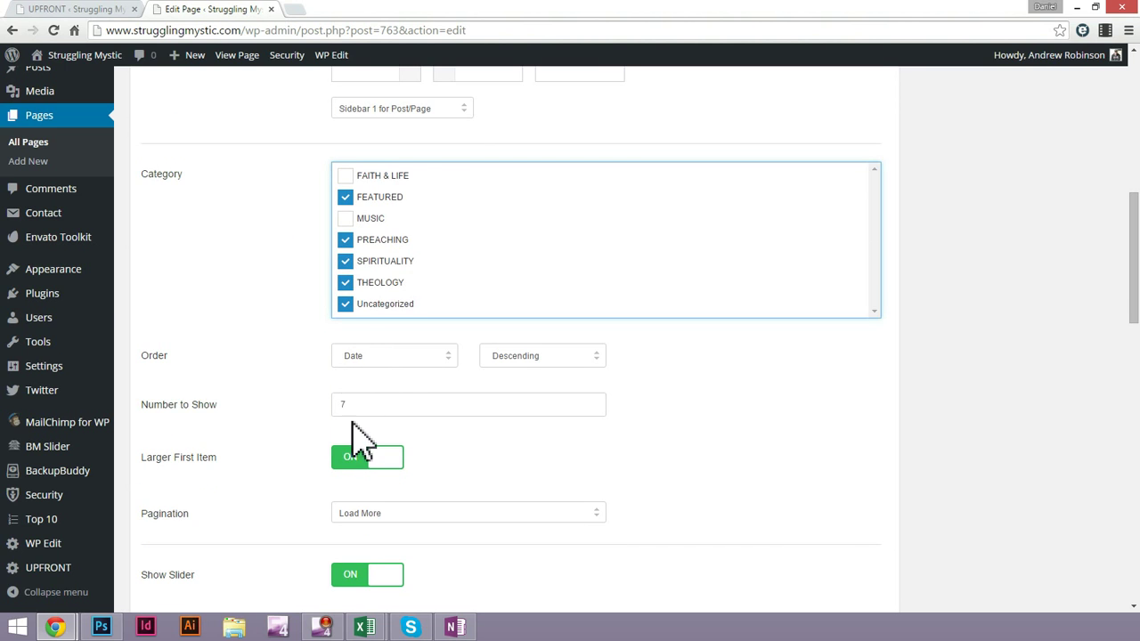
pyautogui.scroll(-4, 356, 437)
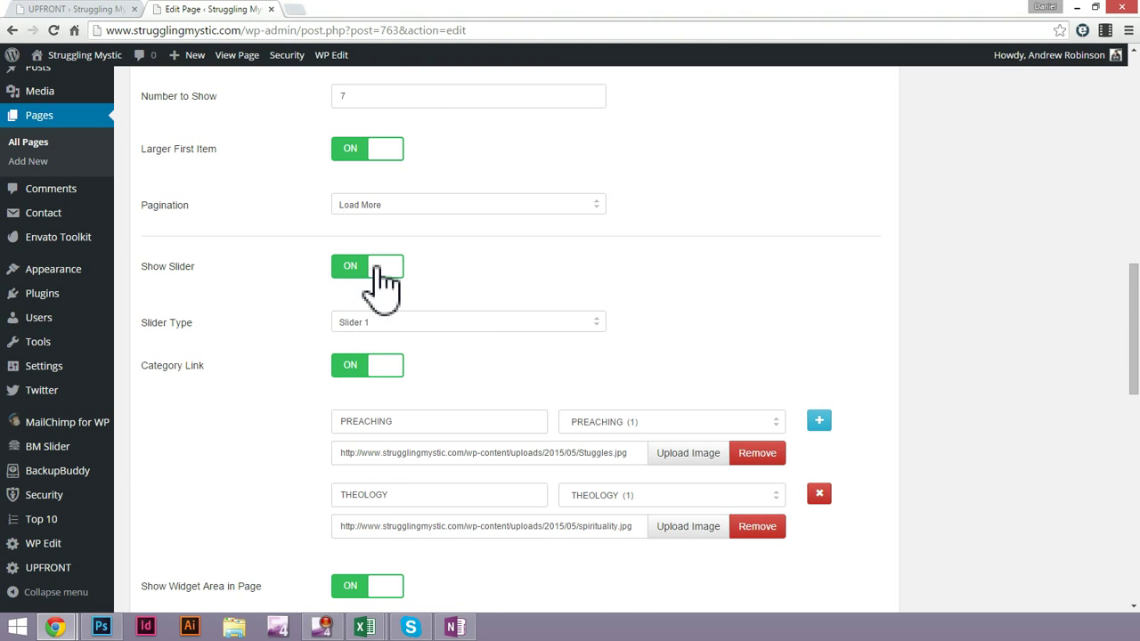
pyautogui.scroll(-1, 275, 372)
pyautogui.scroll(-2, 276, 374)
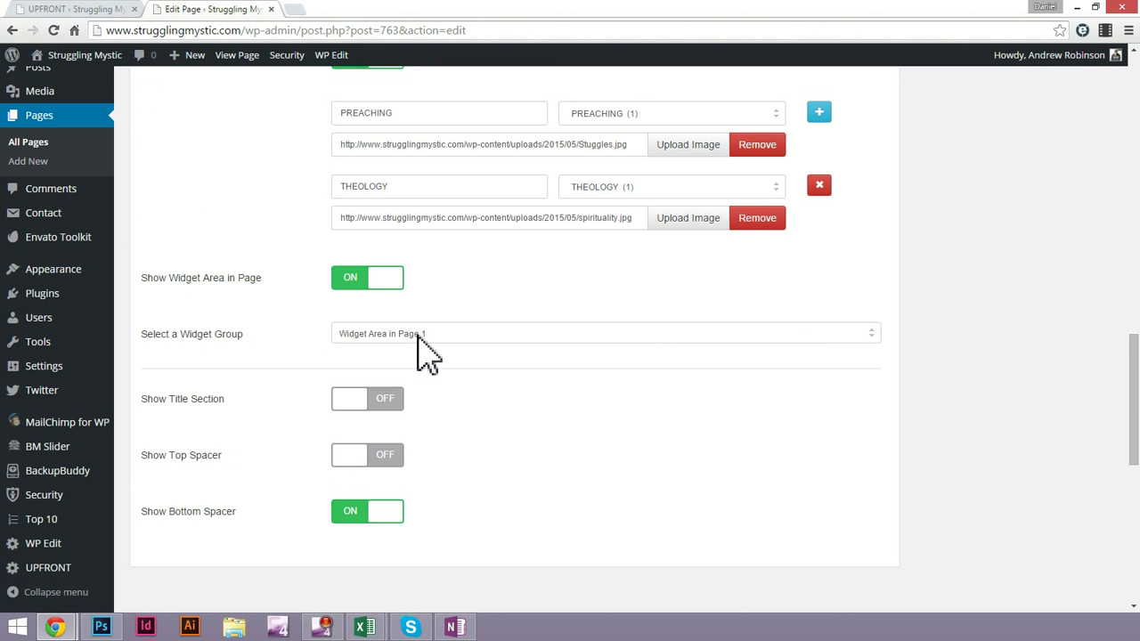
pyautogui.scroll(4, 378, 312)
pyautogui.scroll(10, 374, 320)
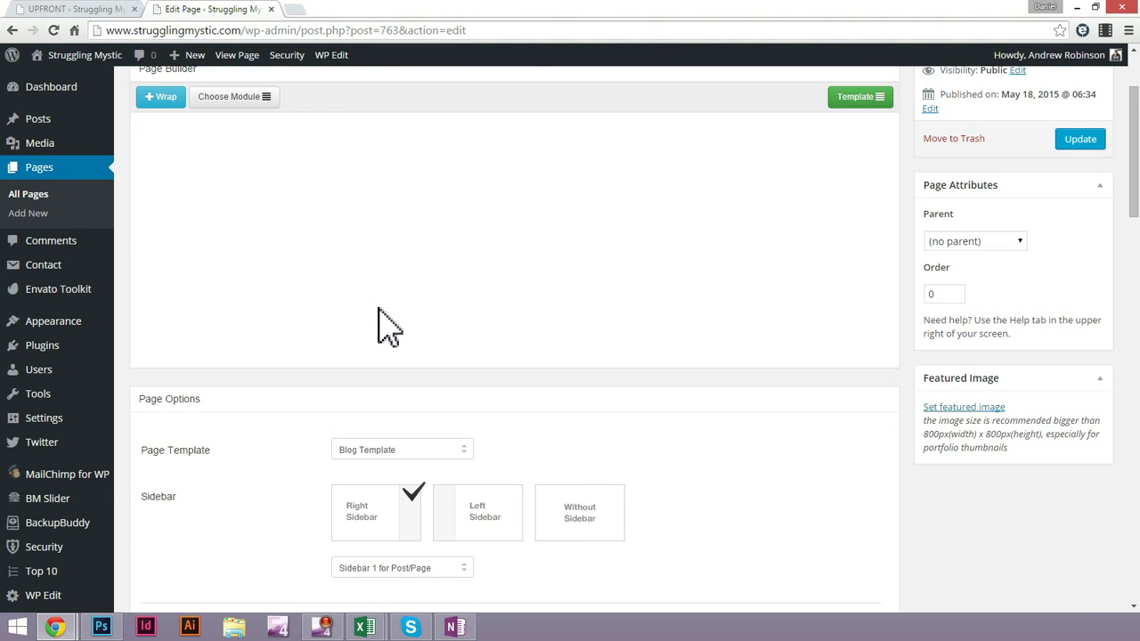
pyautogui.scroll(-3, 381, 323)
pyautogui.scroll(5, 401, 331)
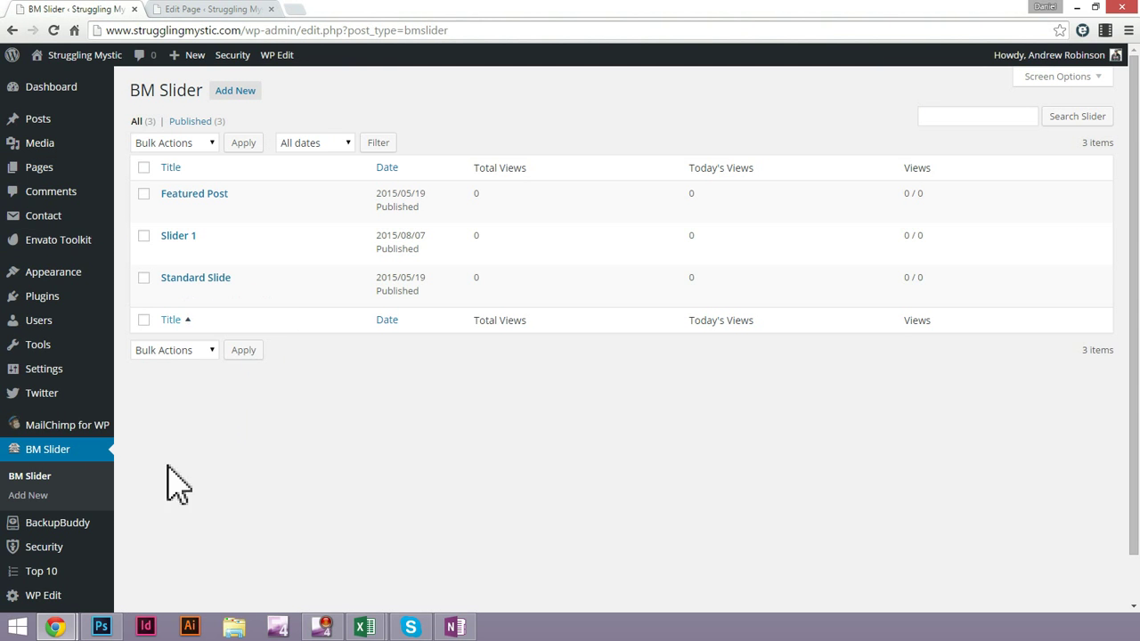
# View the live home page, advance through its slider images and compare them with the BM Slider list
pyautogui.click(191, 9)
pyautogui.moveTo(70, 69)
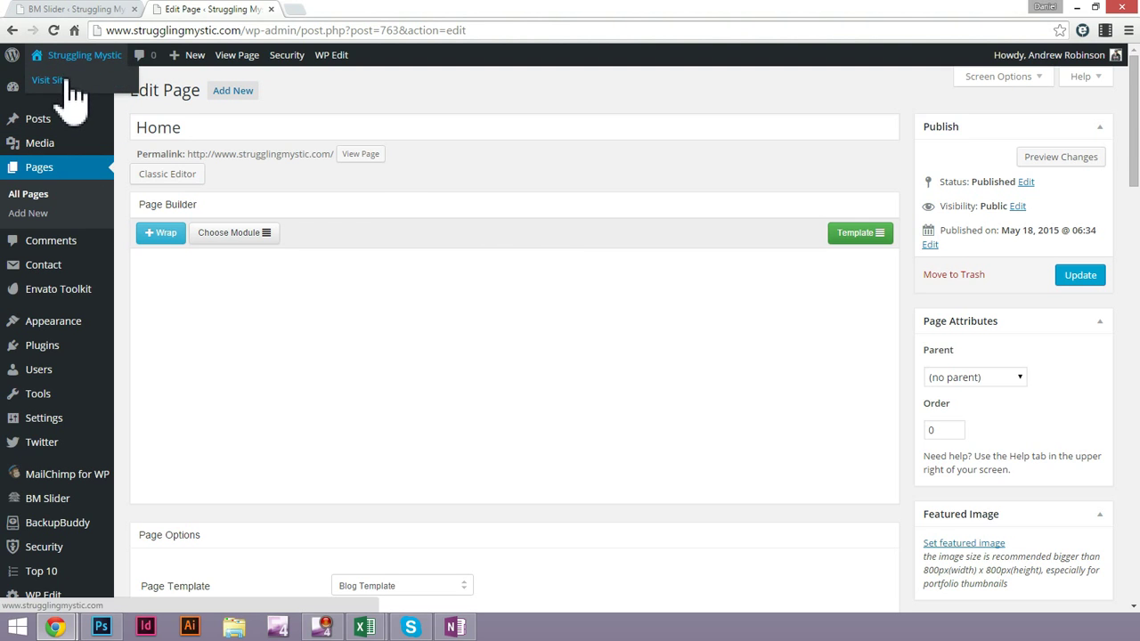
pyautogui.click(78, 10)
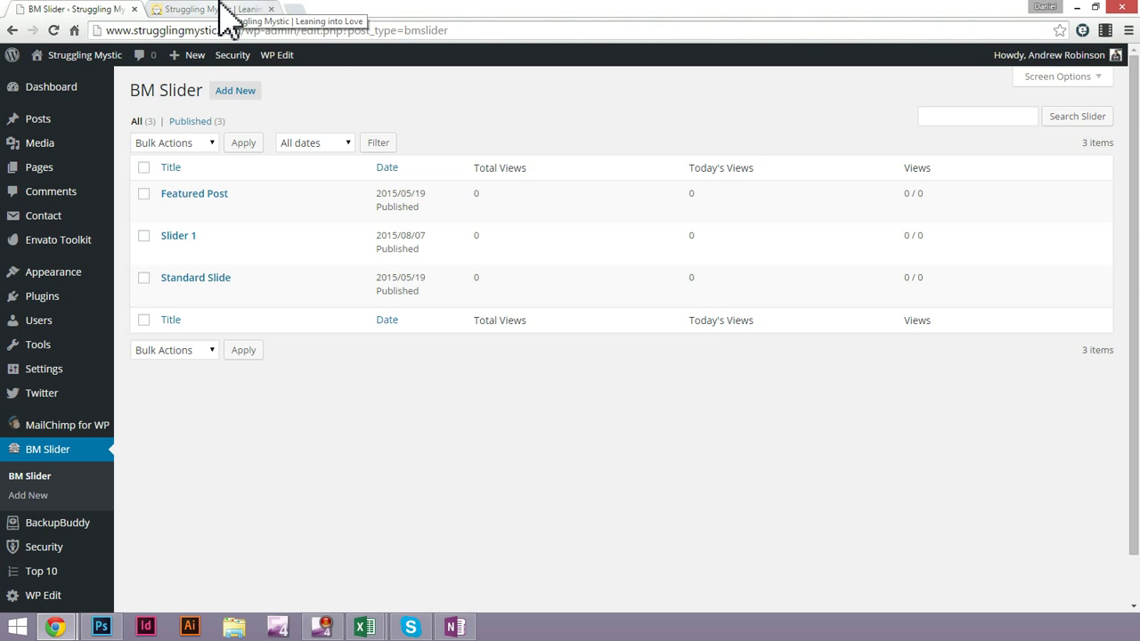
pyautogui.click(221, 7)
pyautogui.click(1112, 467)
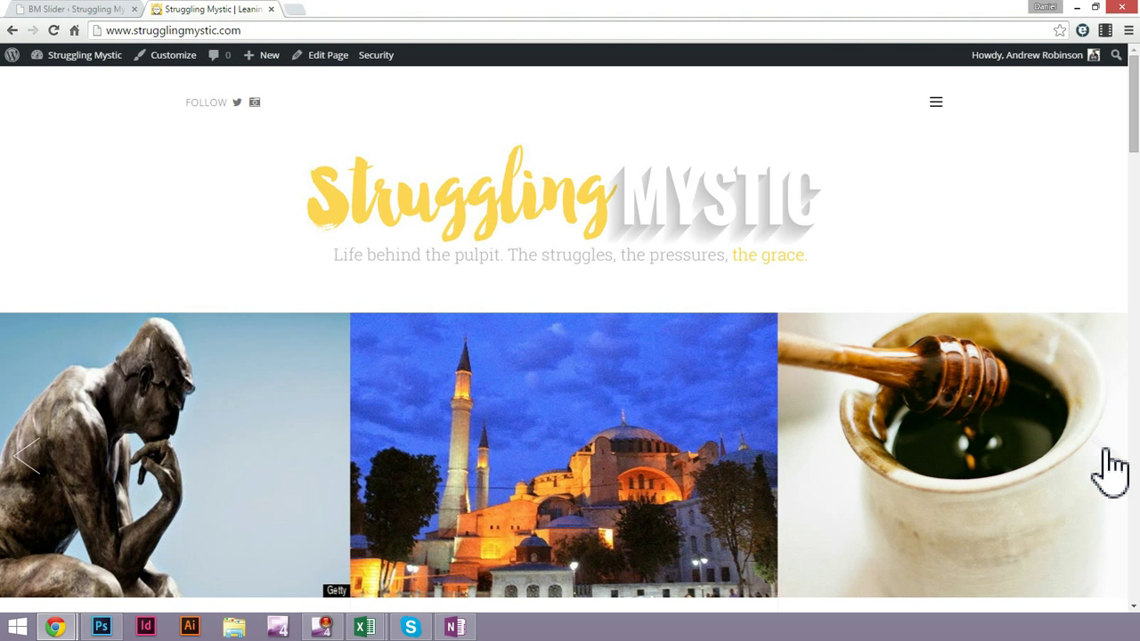
pyautogui.click(1111, 468)
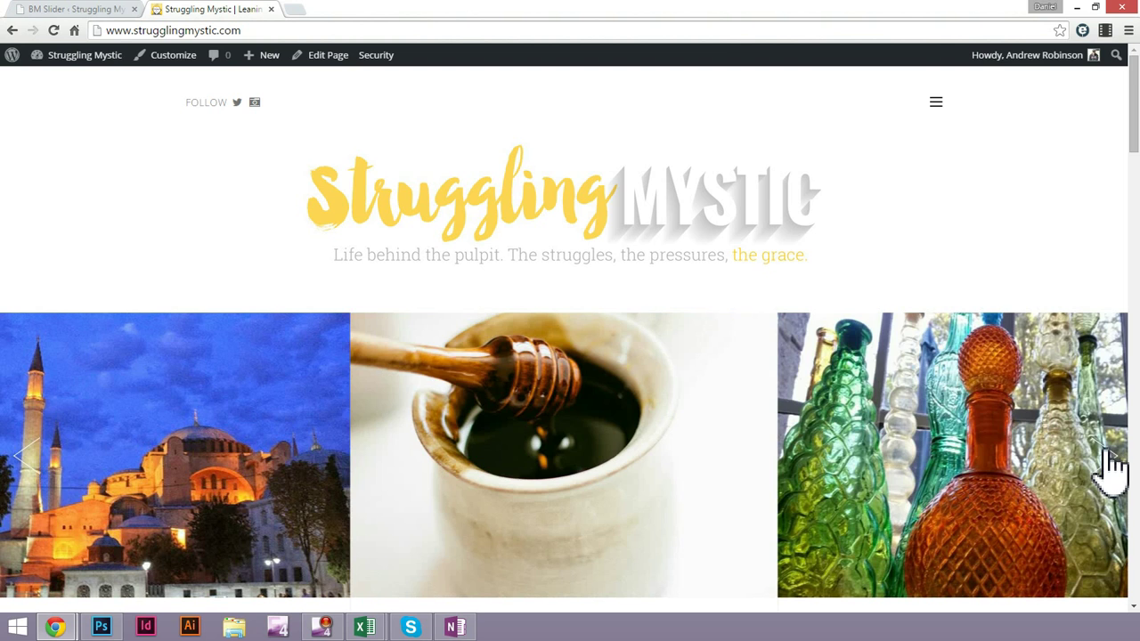
pyautogui.click(1111, 468)
pyautogui.click(67, 9)
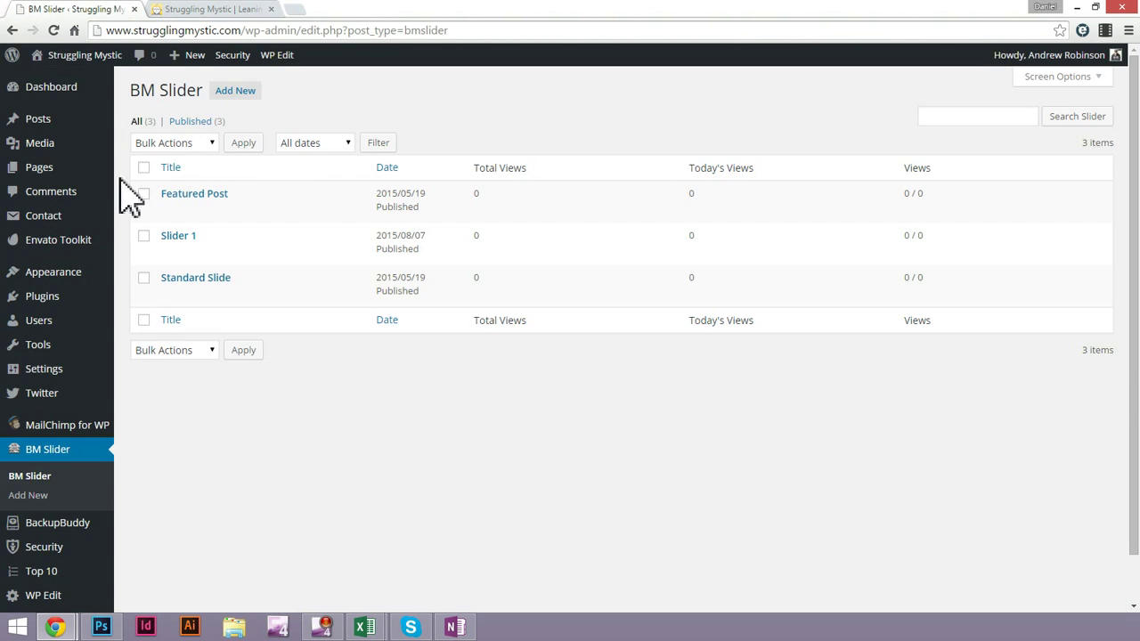
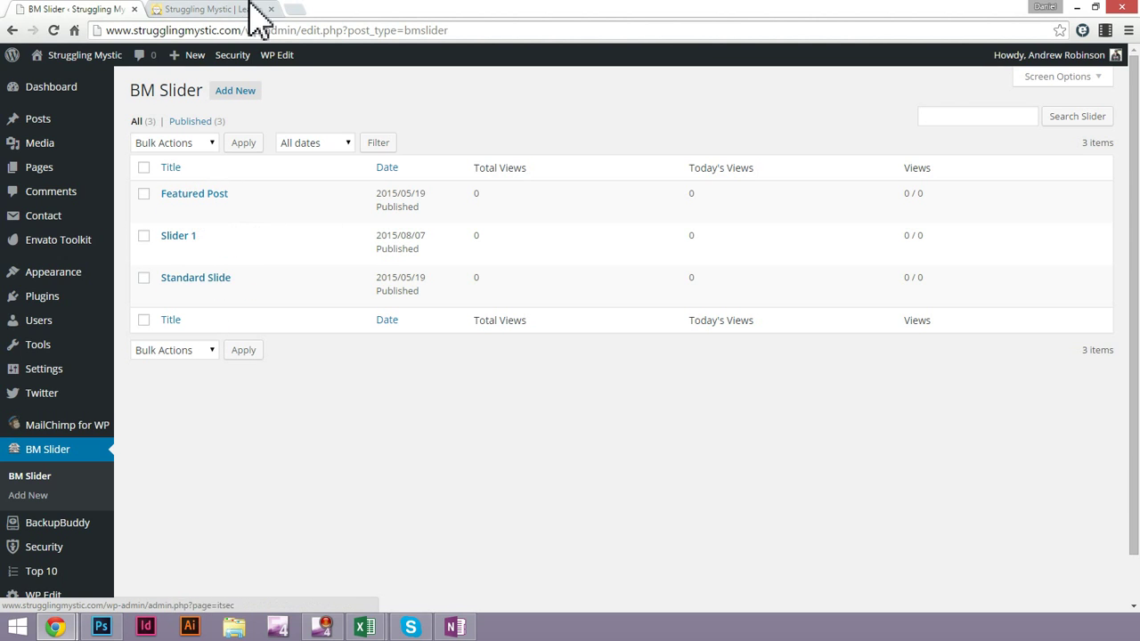
pyautogui.click(256, 11)
pyautogui.click(110, 11)
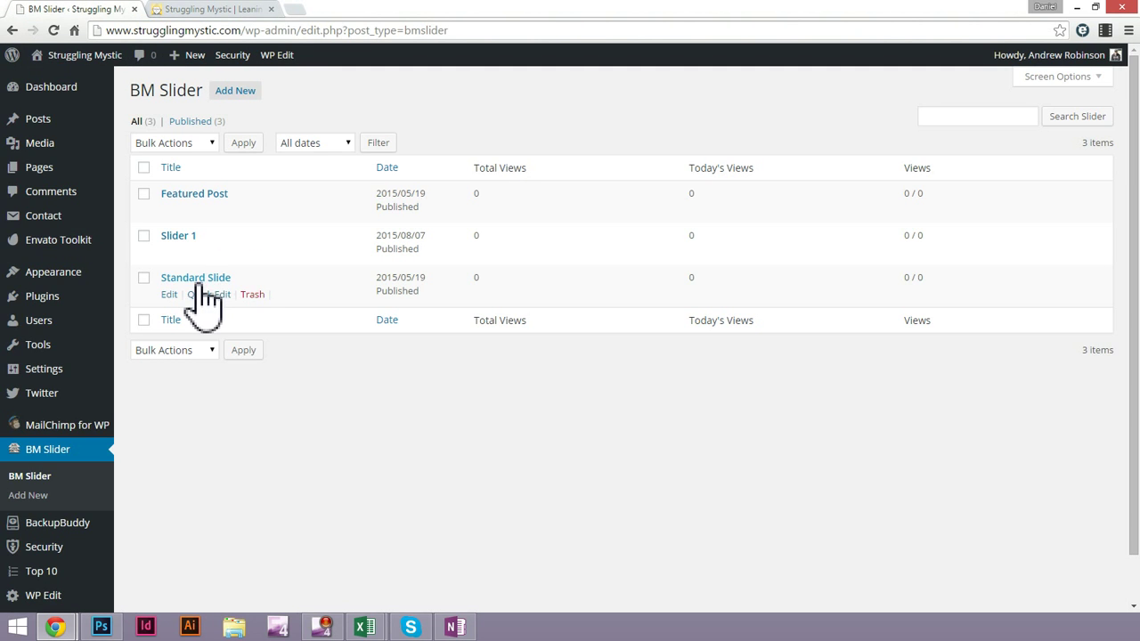
# Open the Featured Post slider for editing, set its Number to List to 5 and update it
pyautogui.click(169, 211)
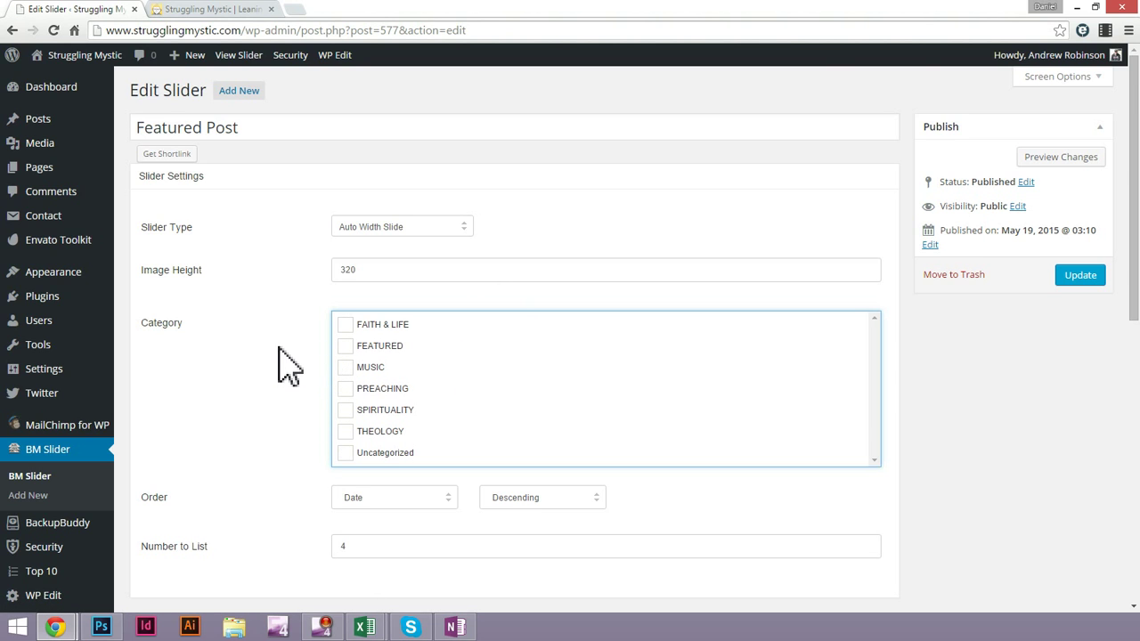
pyautogui.click(434, 232)
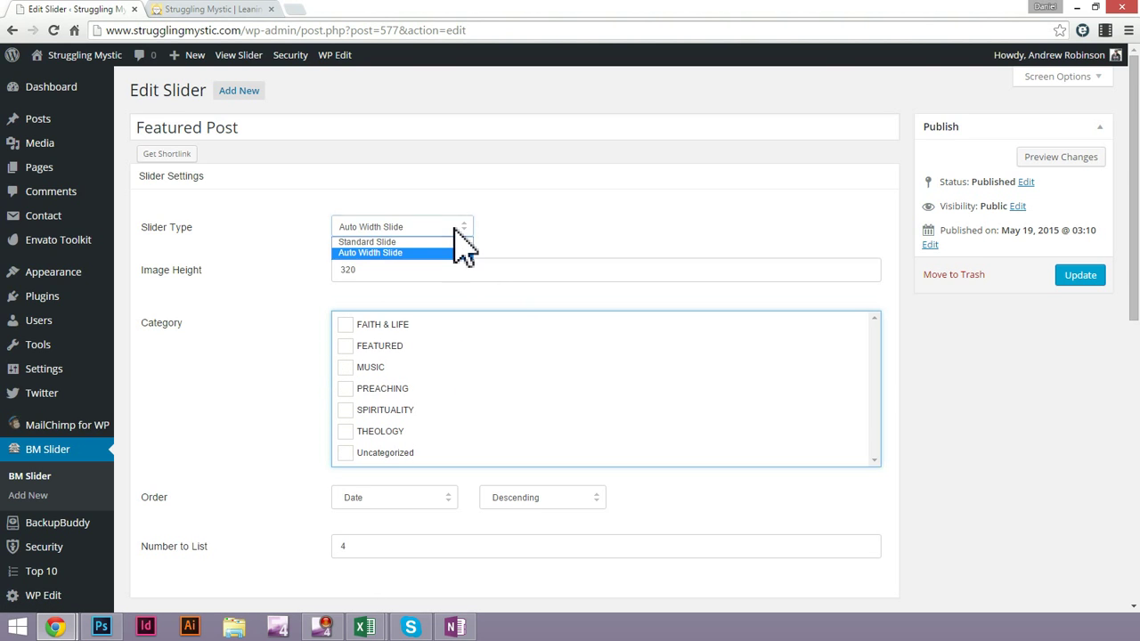
pyautogui.click(454, 232)
pyautogui.scroll(-1, 653, 372)
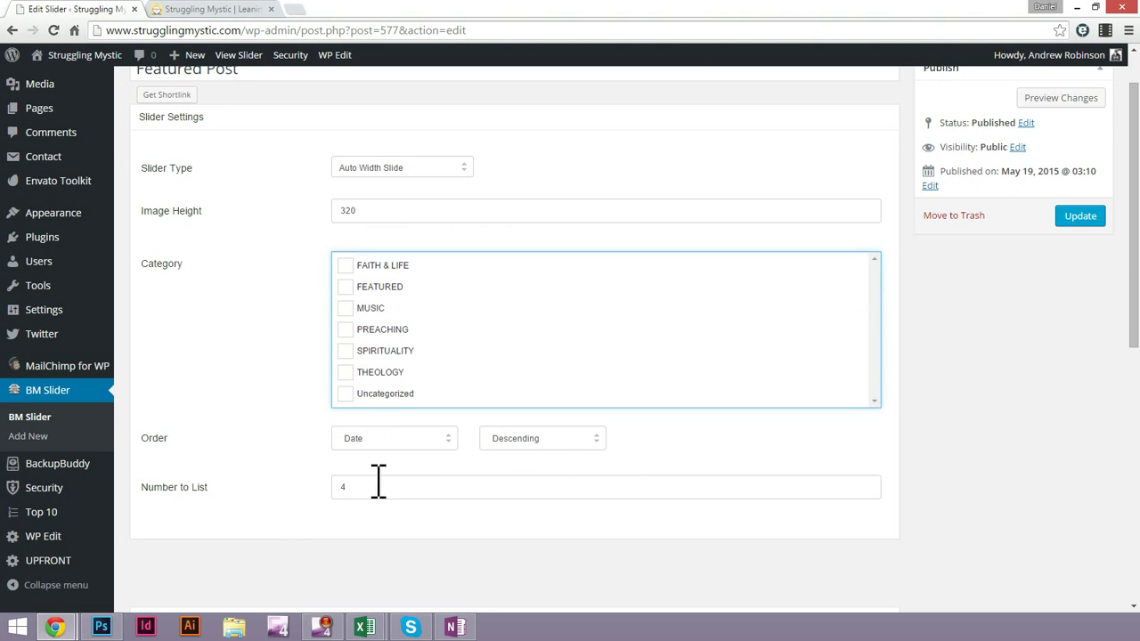
pyautogui.doubleClick(346, 486)
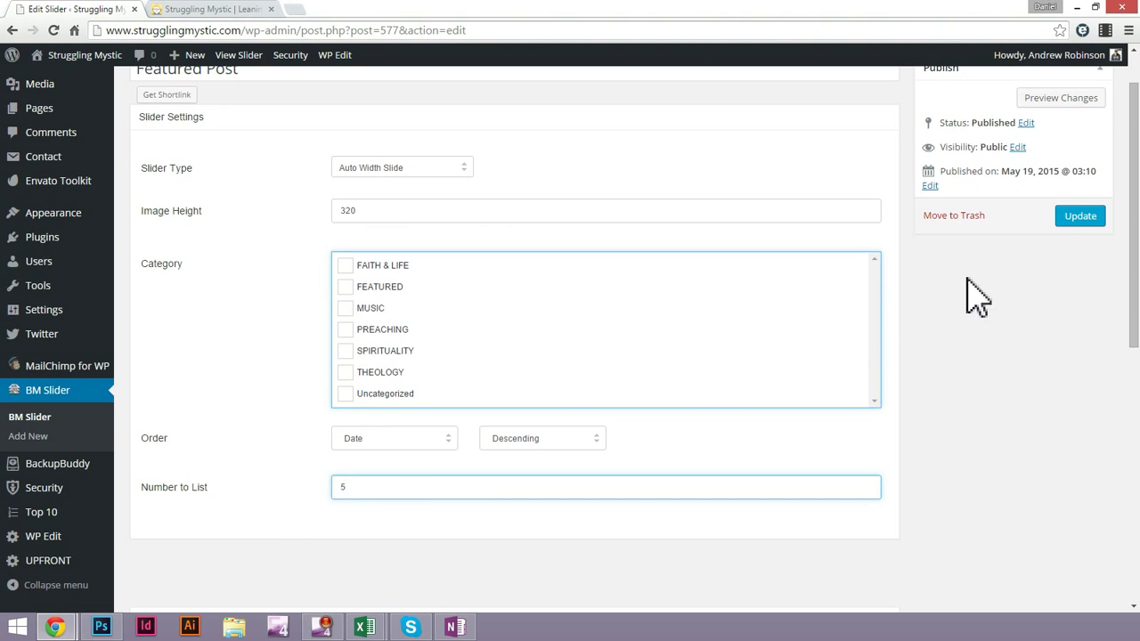
pyautogui.click(1080, 222)
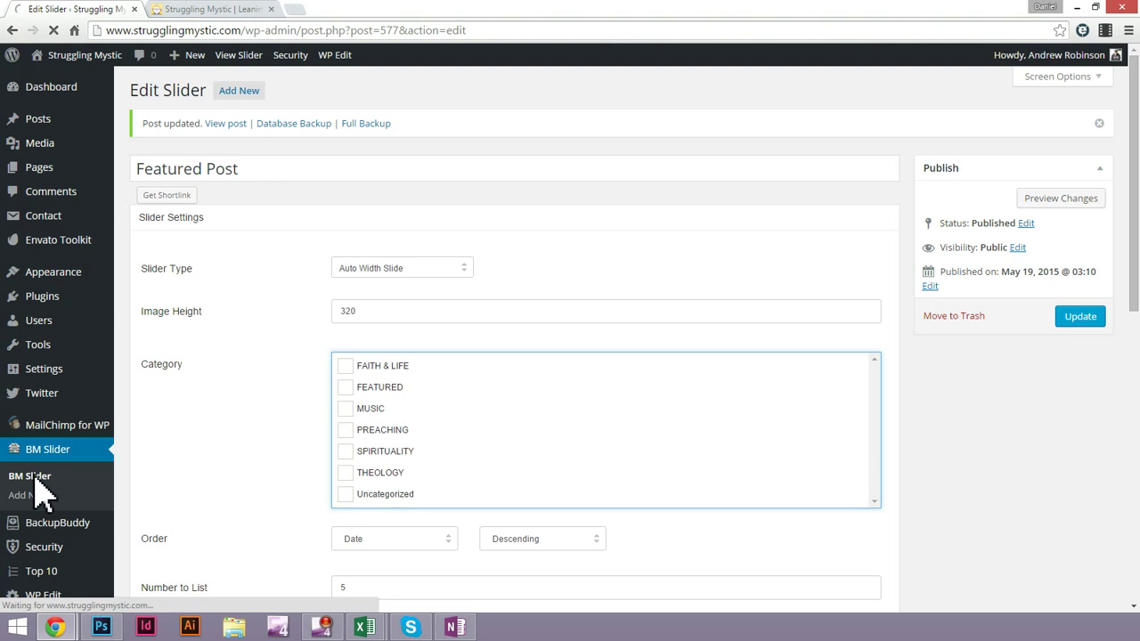
# Open Slider 1 from the BM Slider list for editing, set its Number to List to 5 and update it
pyautogui.click(80, 479)
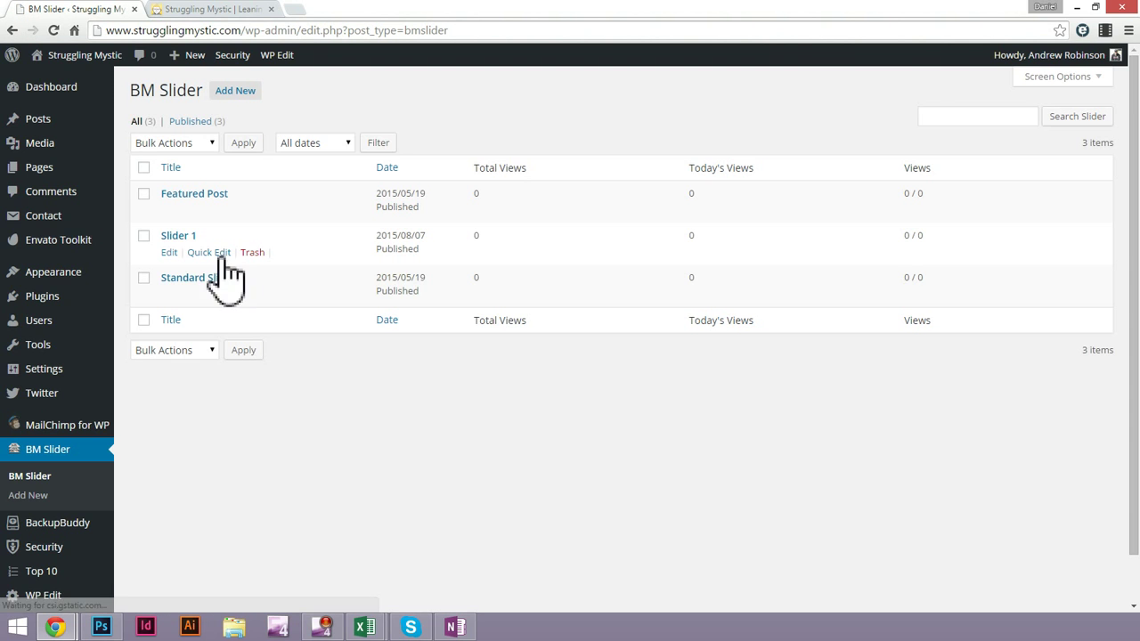
pyautogui.click(170, 253)
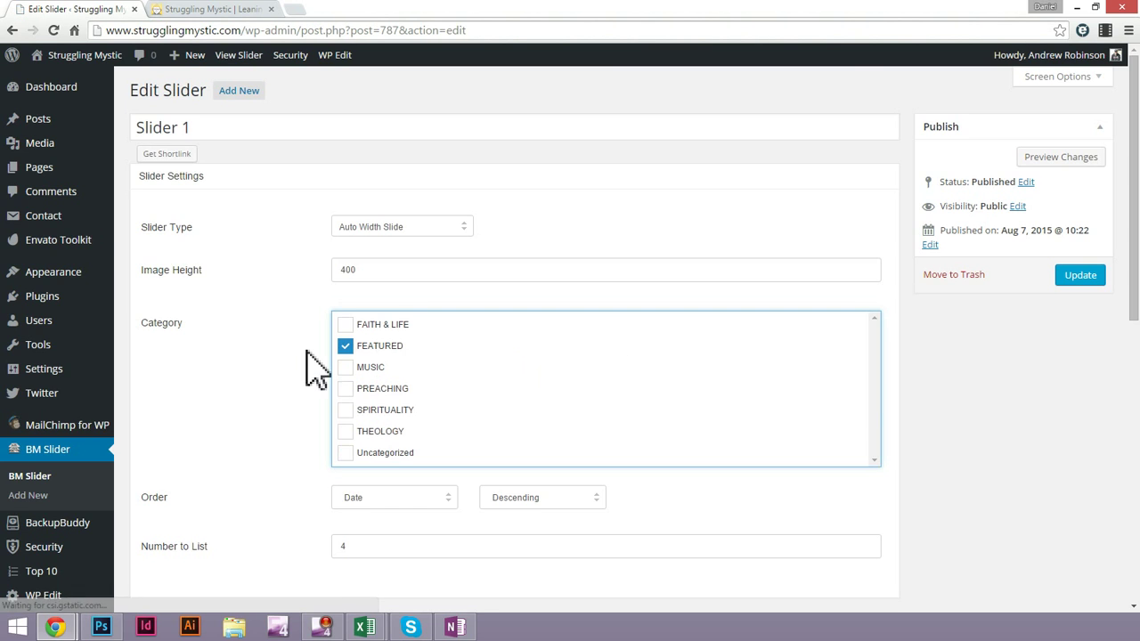
pyautogui.scroll(-1, 321, 338)
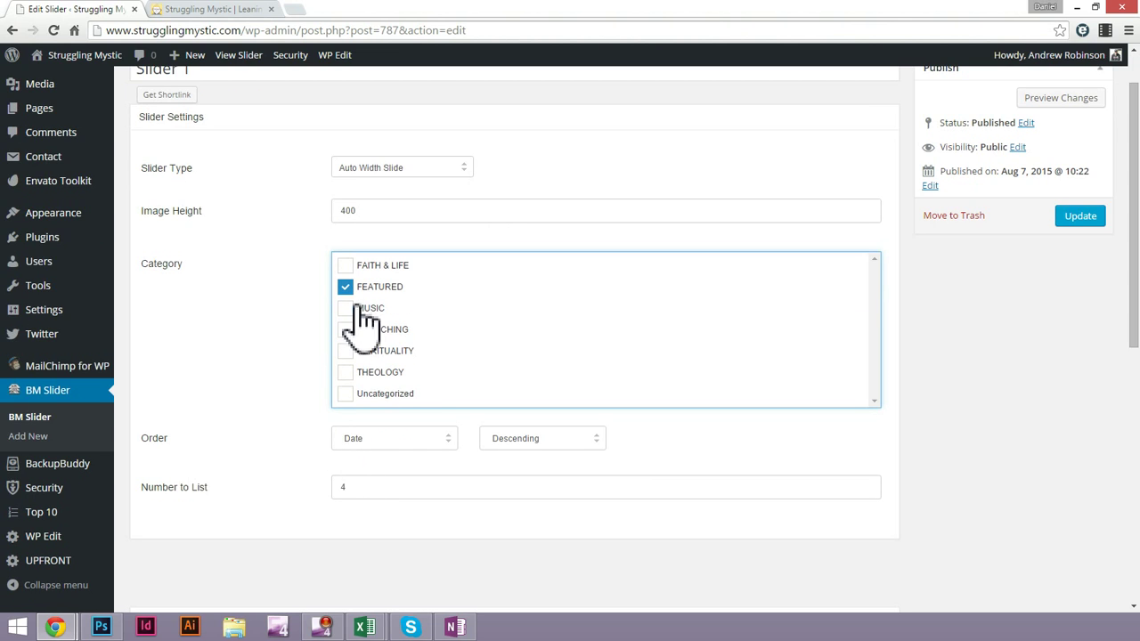
pyautogui.doubleClick(362, 485)
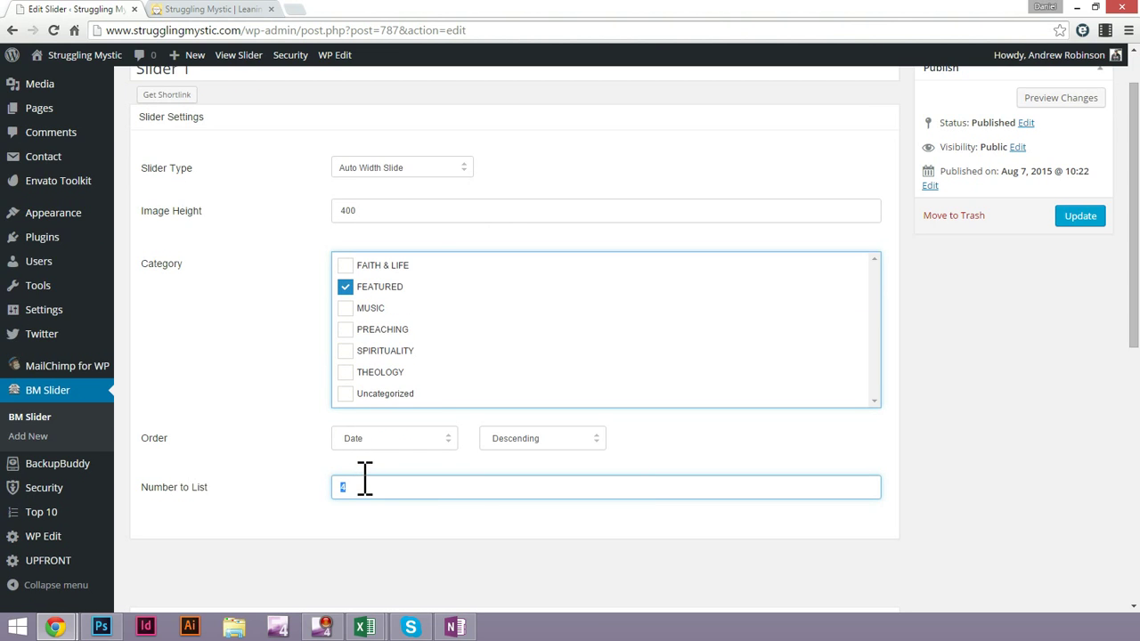
pyautogui.click(445, 168)
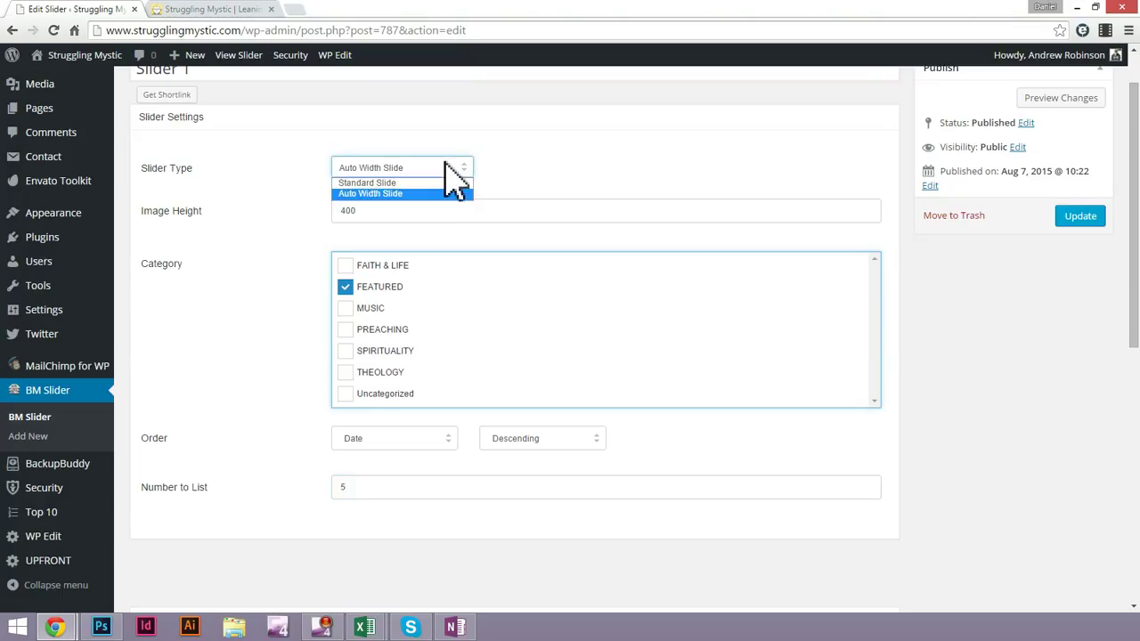
pyautogui.click(445, 163)
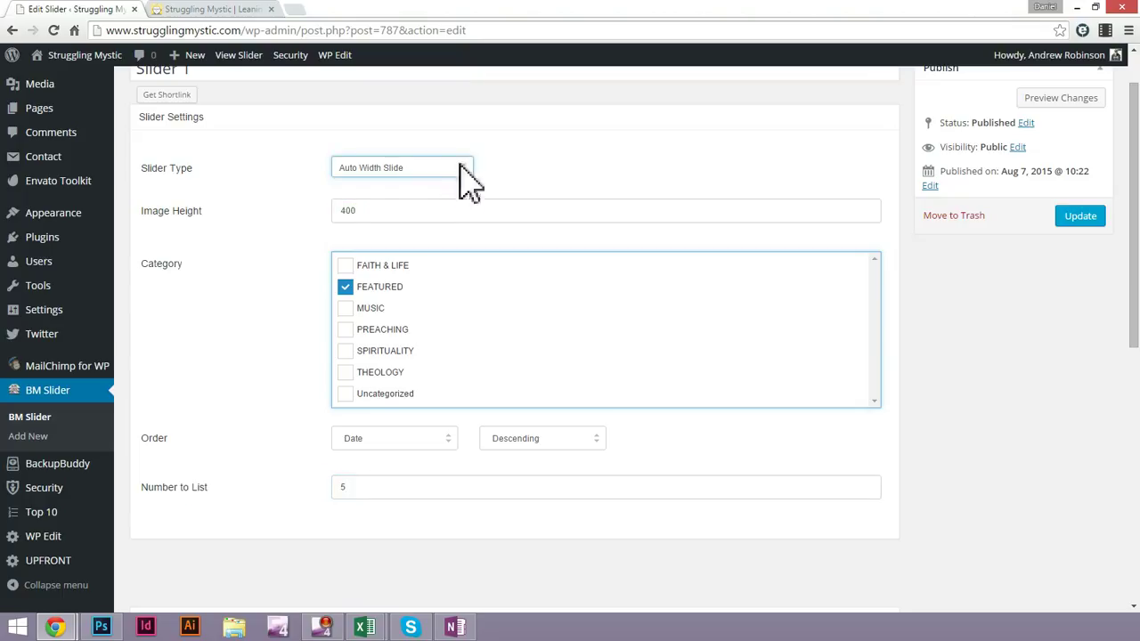
pyautogui.click(1080, 216)
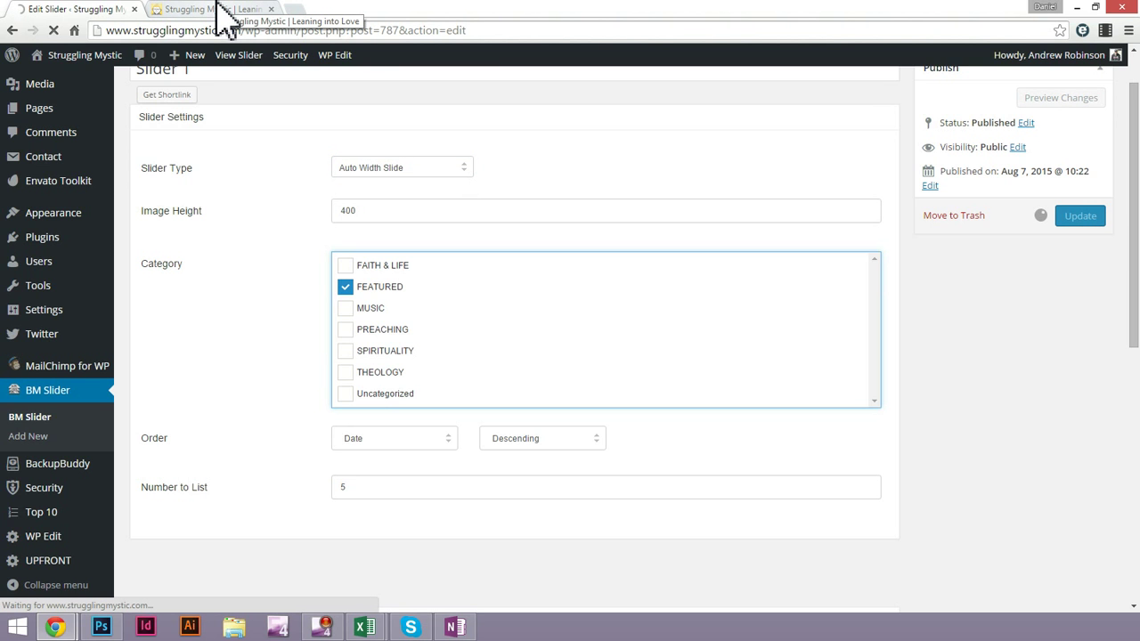
# View the live home page and advance repeatedly through its slider to check which featured posts it shows
pyautogui.click(225, 11)
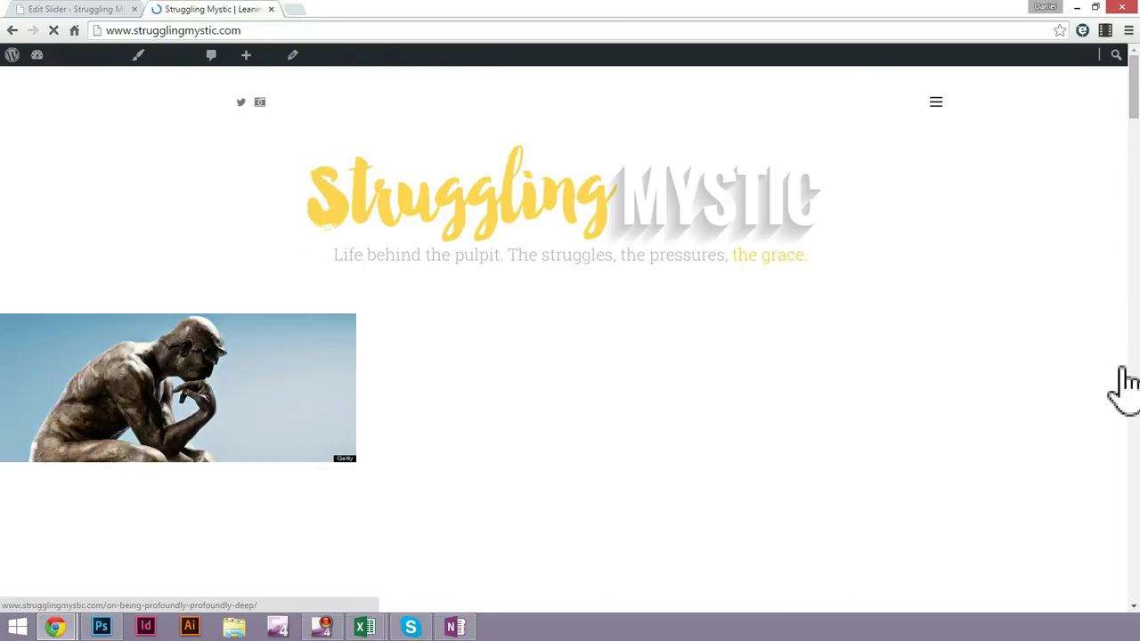
pyautogui.scroll(-2, 560, 453)
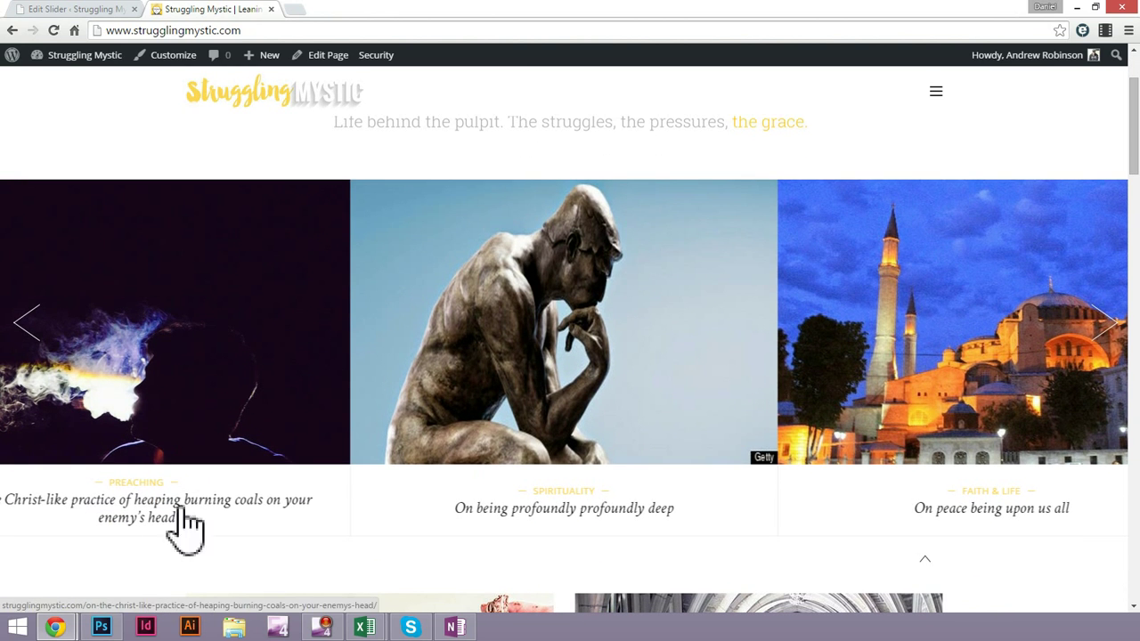
pyautogui.click(1109, 334)
pyautogui.click(1108, 334)
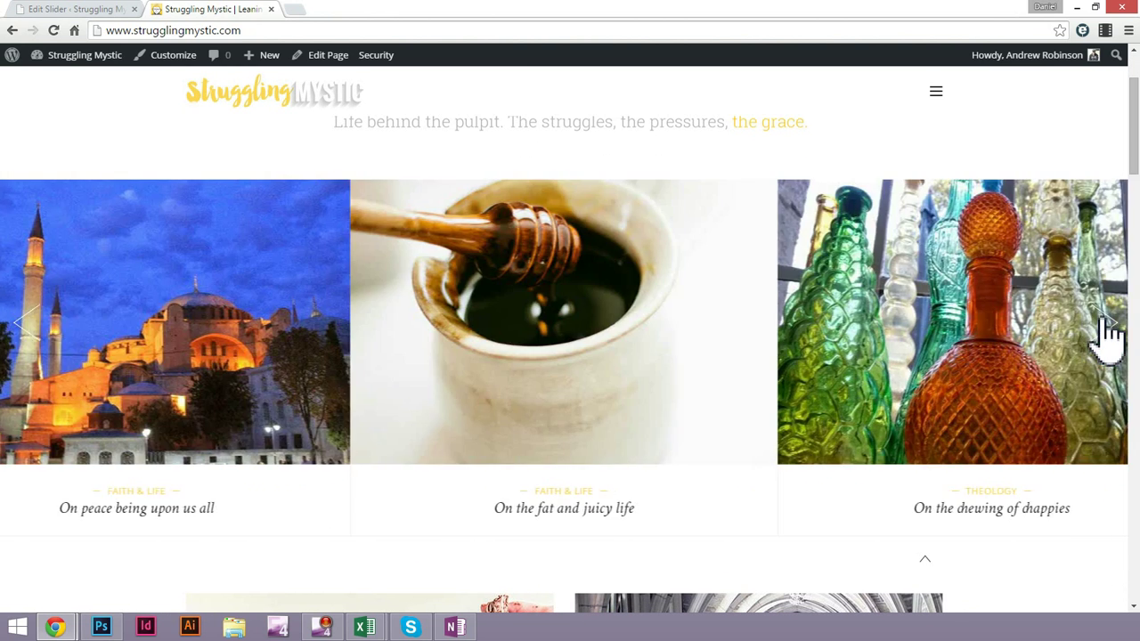
pyautogui.click(1108, 334)
pyautogui.click(1109, 331)
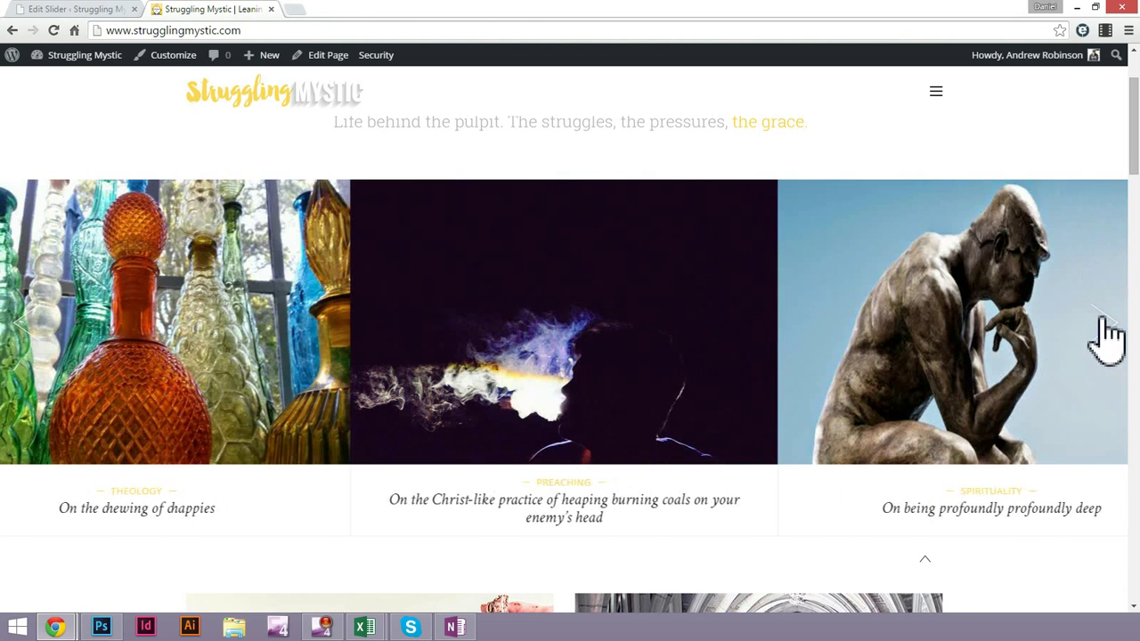
pyautogui.scroll(3, 1109, 334)
pyautogui.scroll(-1, 1108, 339)
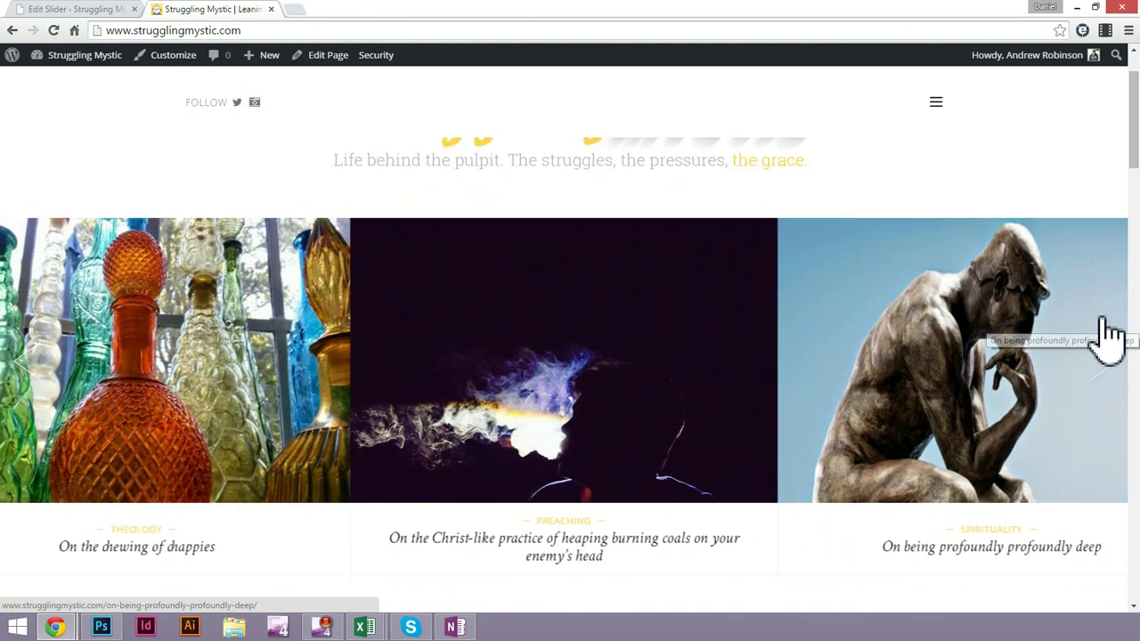
pyautogui.scroll(2, 838, 371)
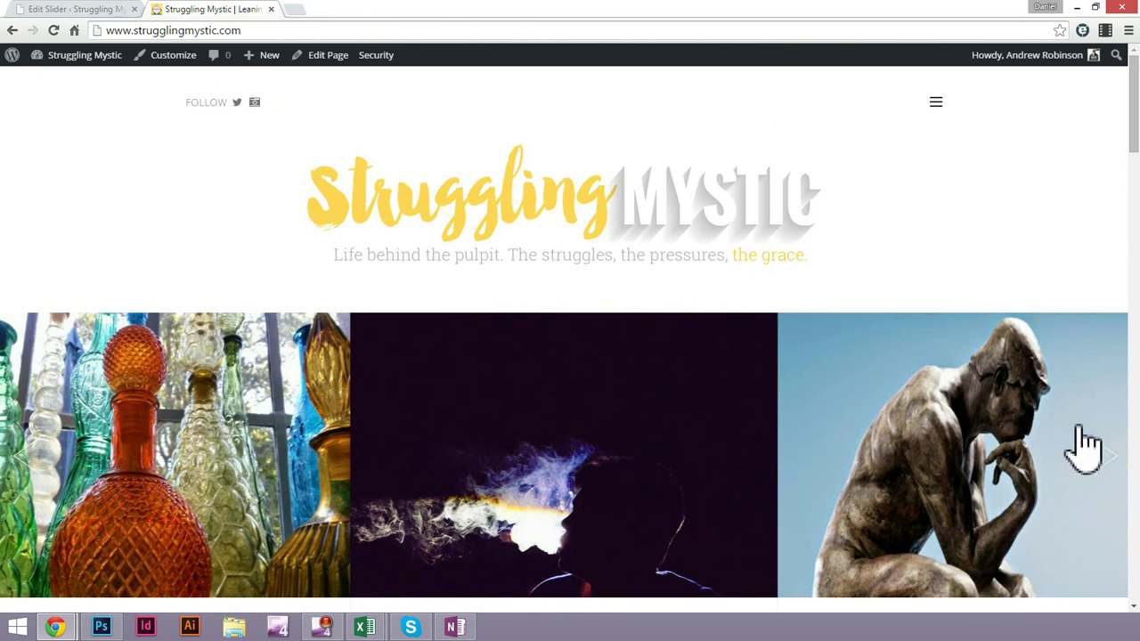
pyautogui.click(1102, 461)
pyautogui.click(1100, 462)
pyautogui.scroll(-2, 1096, 463)
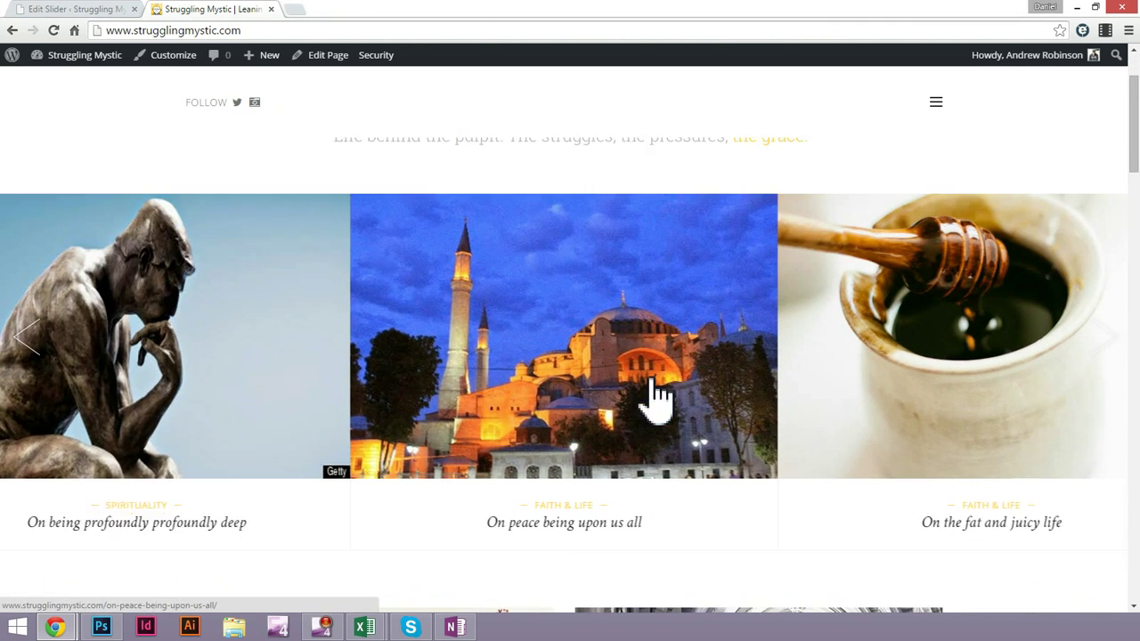
pyautogui.click(1120, 307)
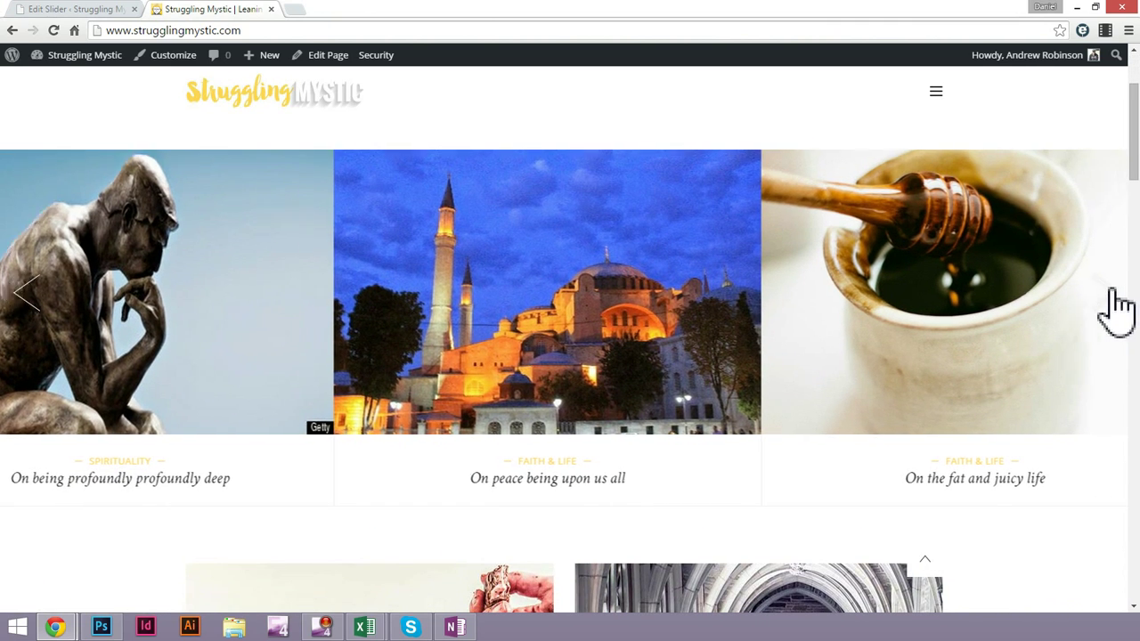
pyautogui.scroll(2, 1104, 316)
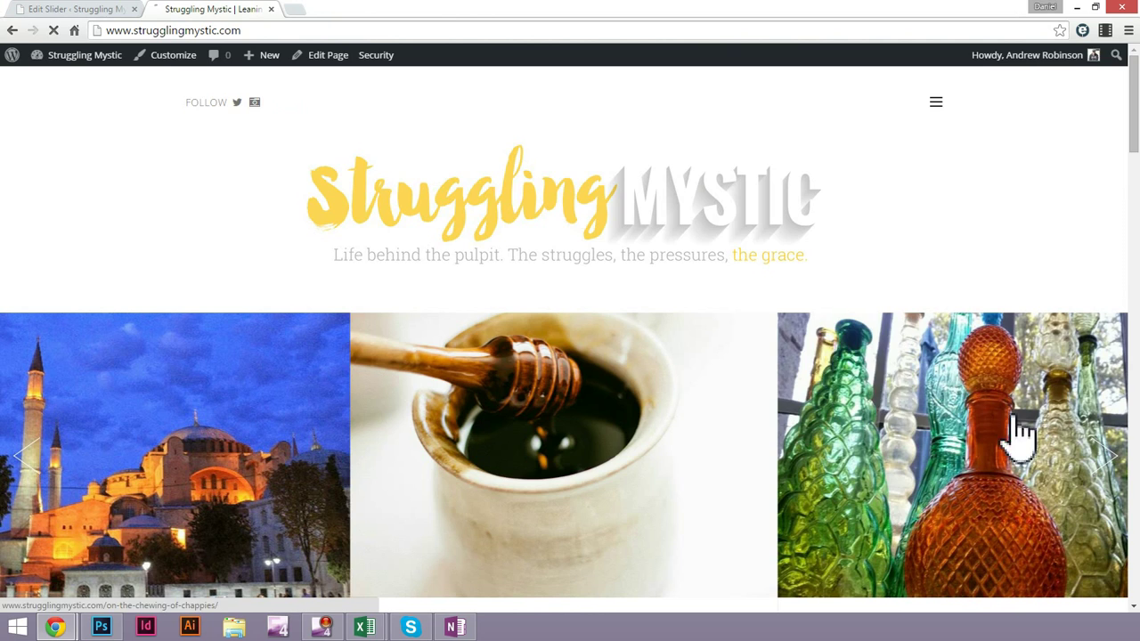
# View the post "On the chewing of chappies" from the slider, return to the home page and examine its article and sidebar sections
pyautogui.click(886, 351)
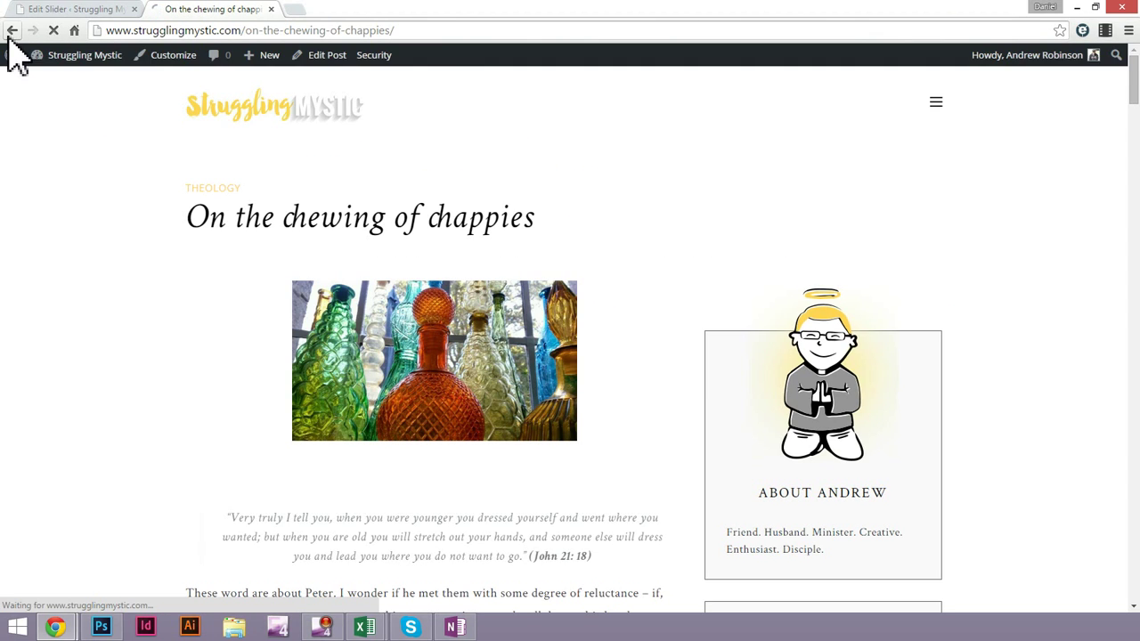
pyautogui.click(10, 34)
pyautogui.scroll(-10, 675, 356)
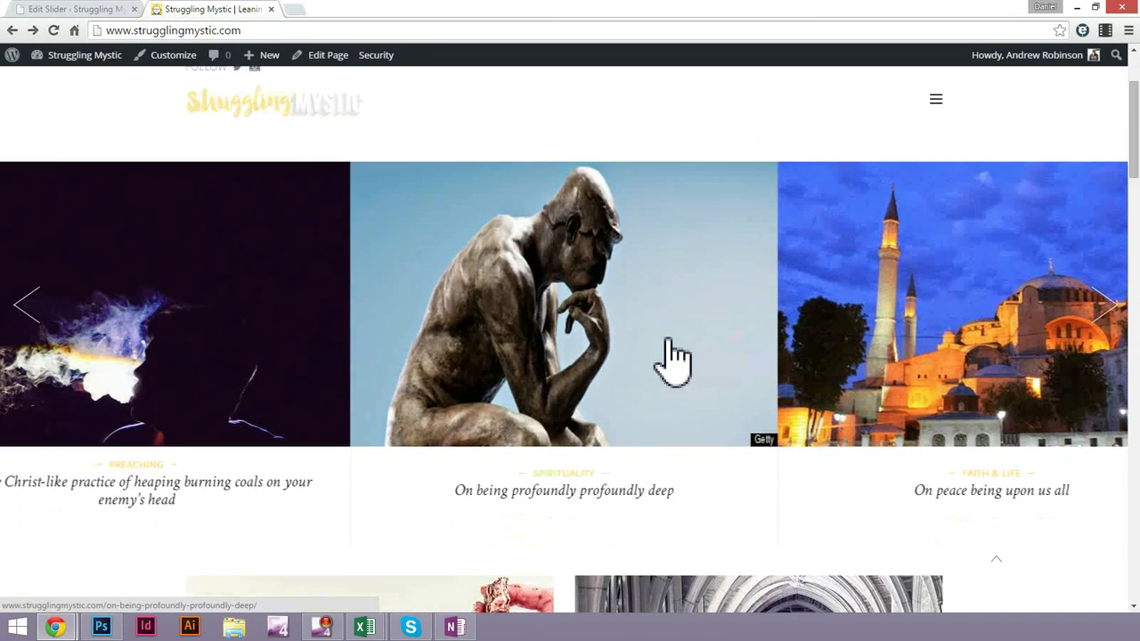
pyautogui.scroll(-3, 675, 356)
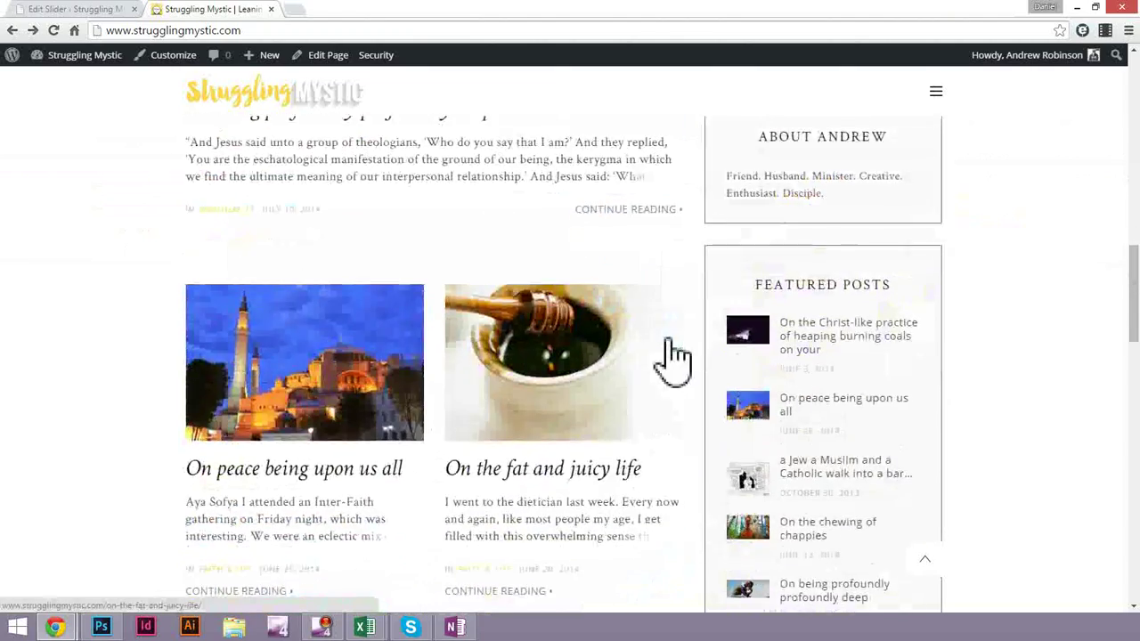
pyautogui.scroll(3, 674, 356)
pyautogui.scroll(-3, 675, 356)
pyautogui.scroll(-10, 674, 356)
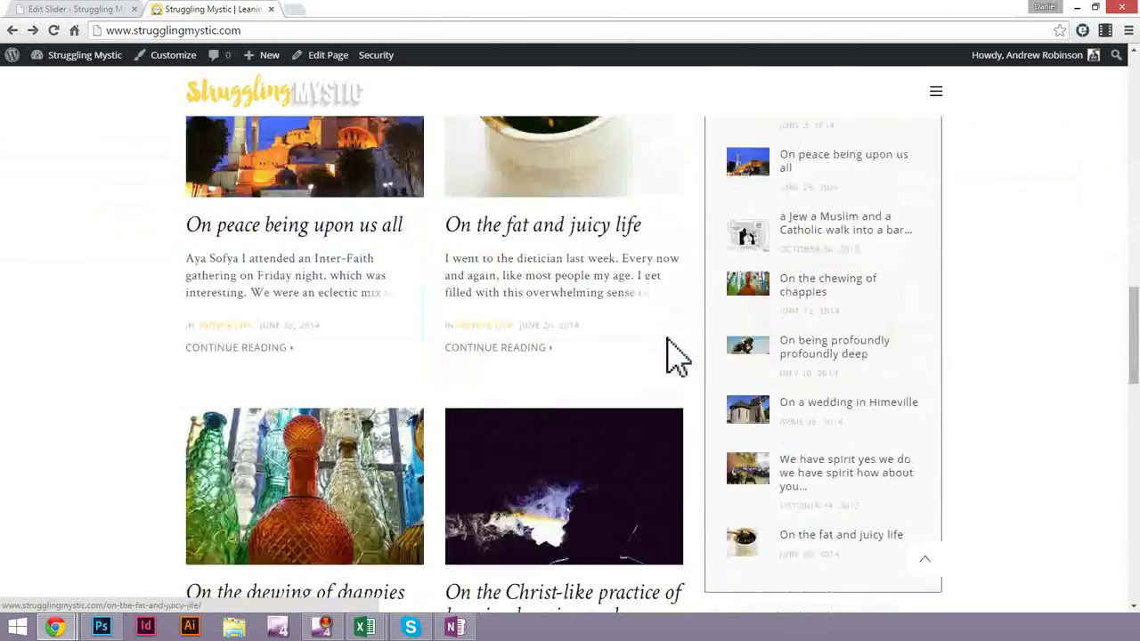
pyautogui.scroll(-5, 674, 356)
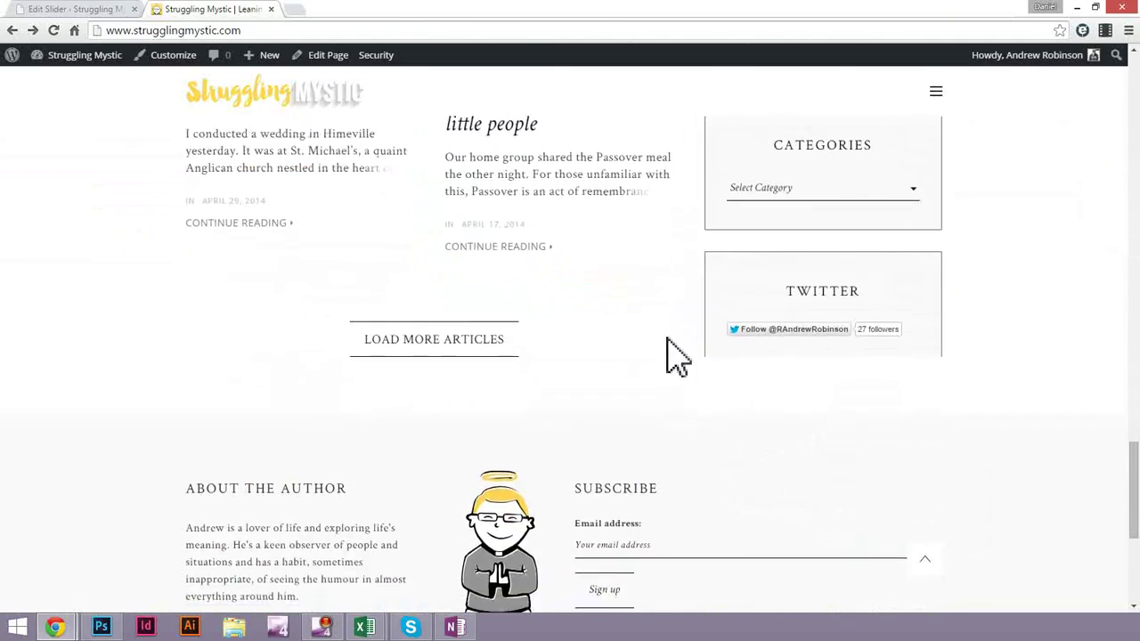
pyautogui.scroll(15, 674, 356)
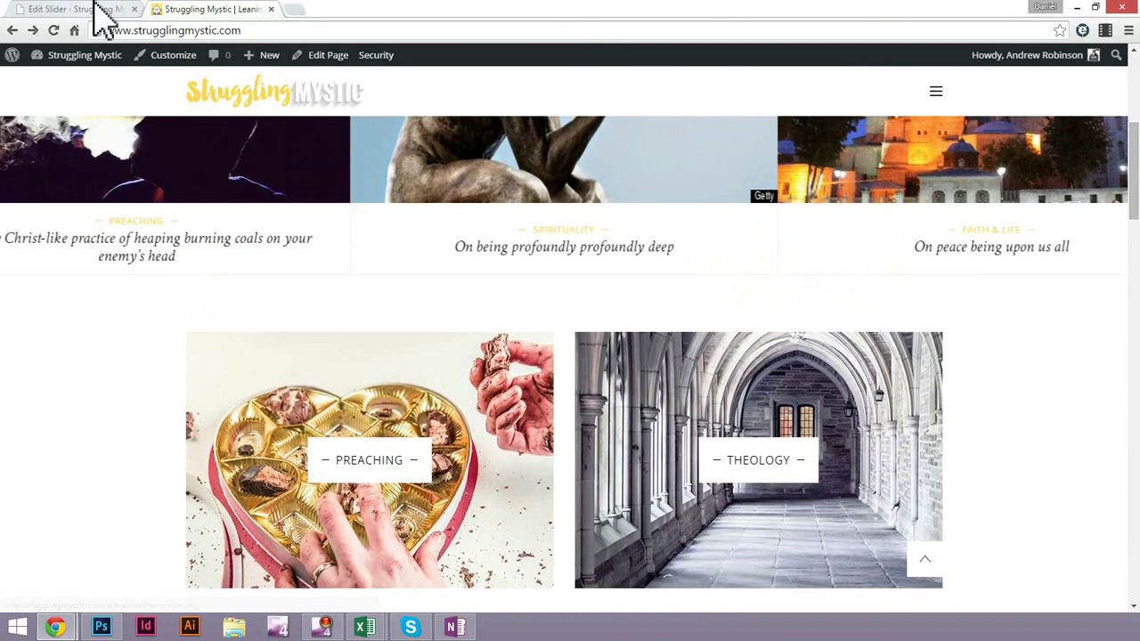
# Compare Slider 1's category settings with the slider and category blocks on the live home page
pyautogui.click(94, 9)
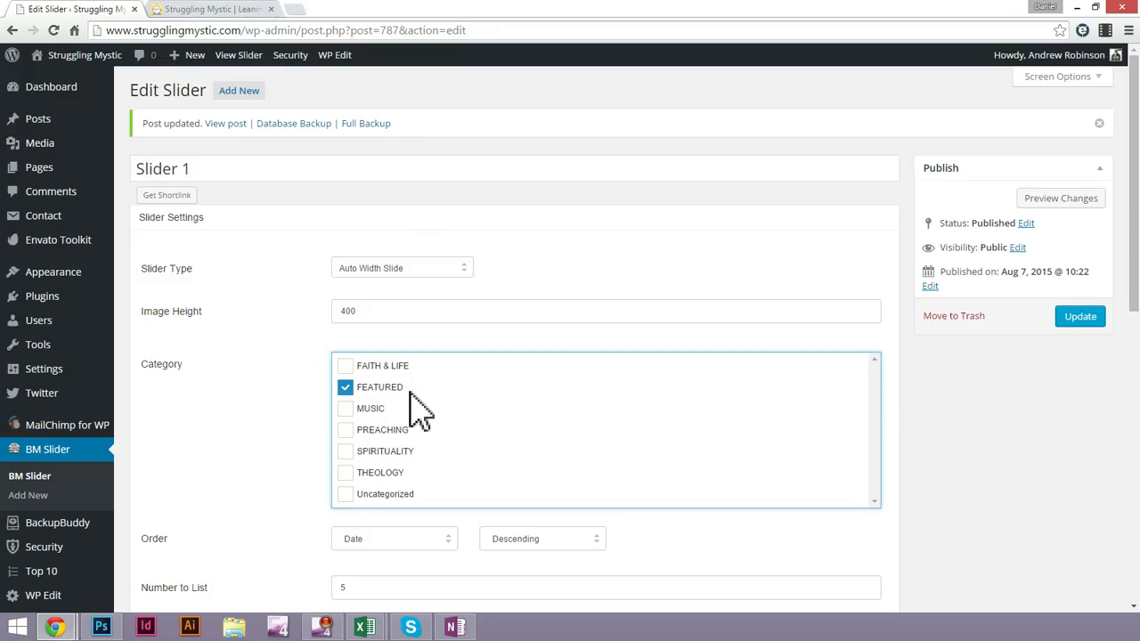
pyautogui.click(233, 11)
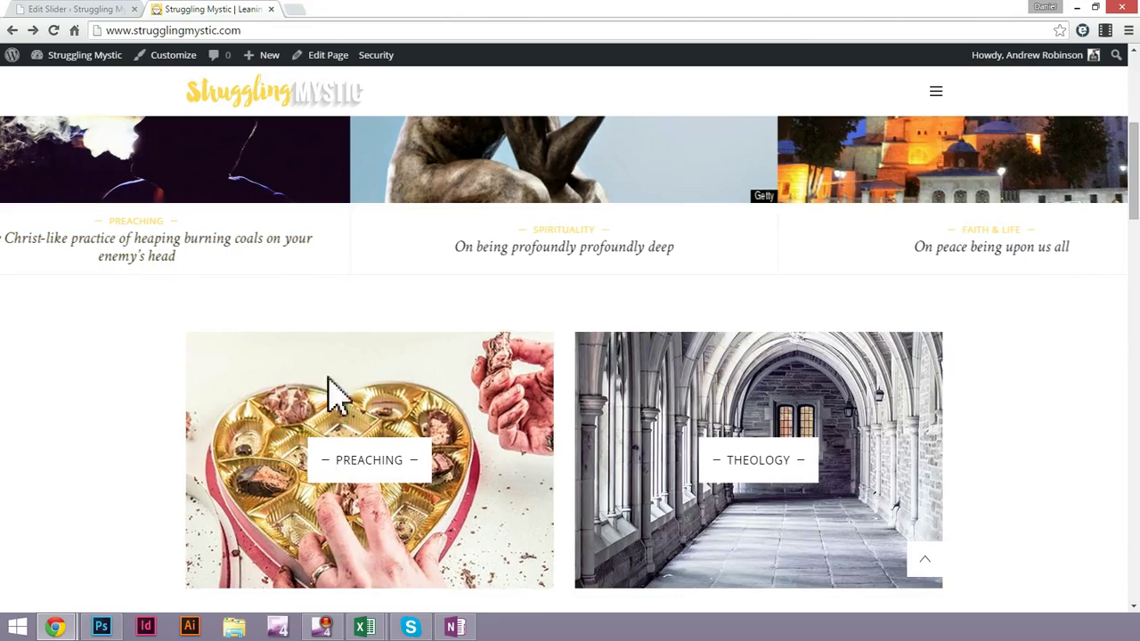
pyautogui.scroll(5, 139, 420)
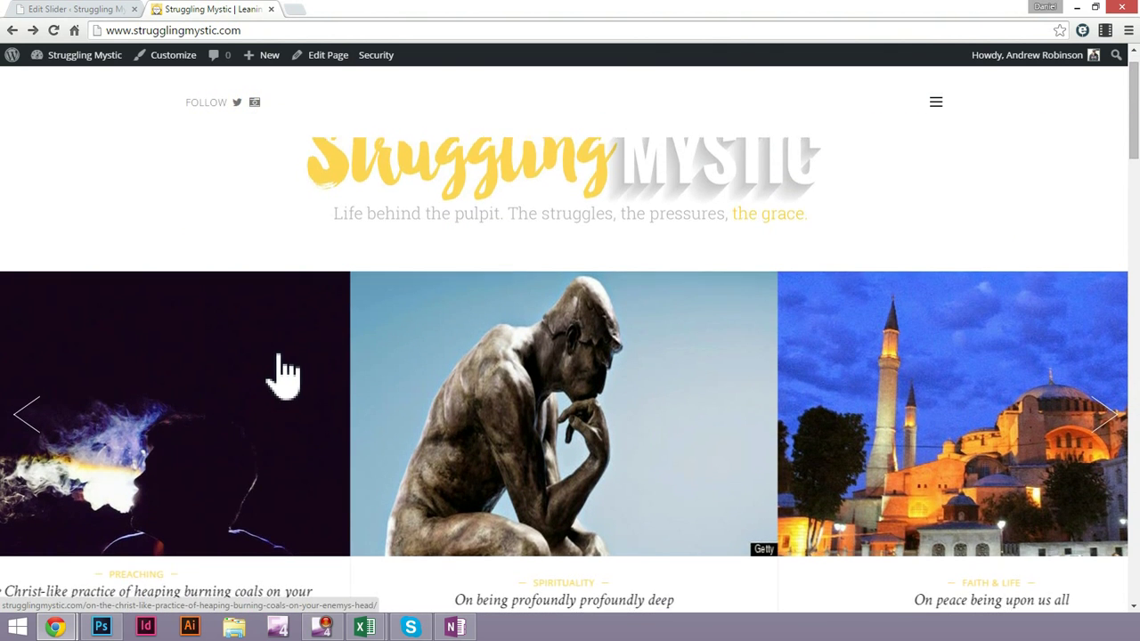
pyautogui.scroll(-2, 280, 377)
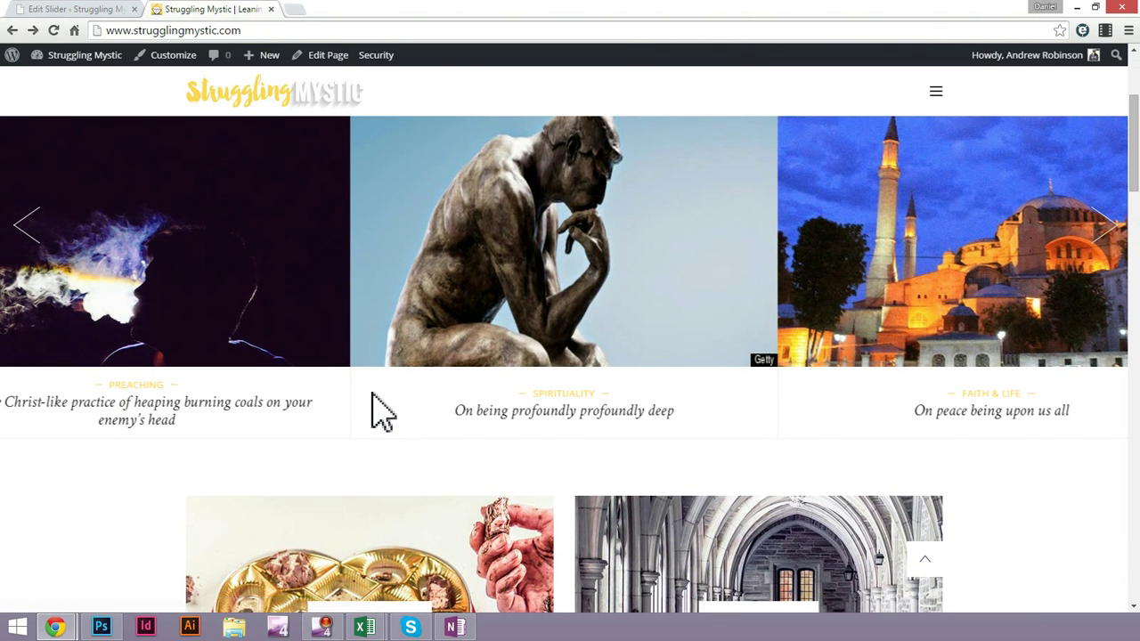
pyautogui.scroll(-2, 377, 407)
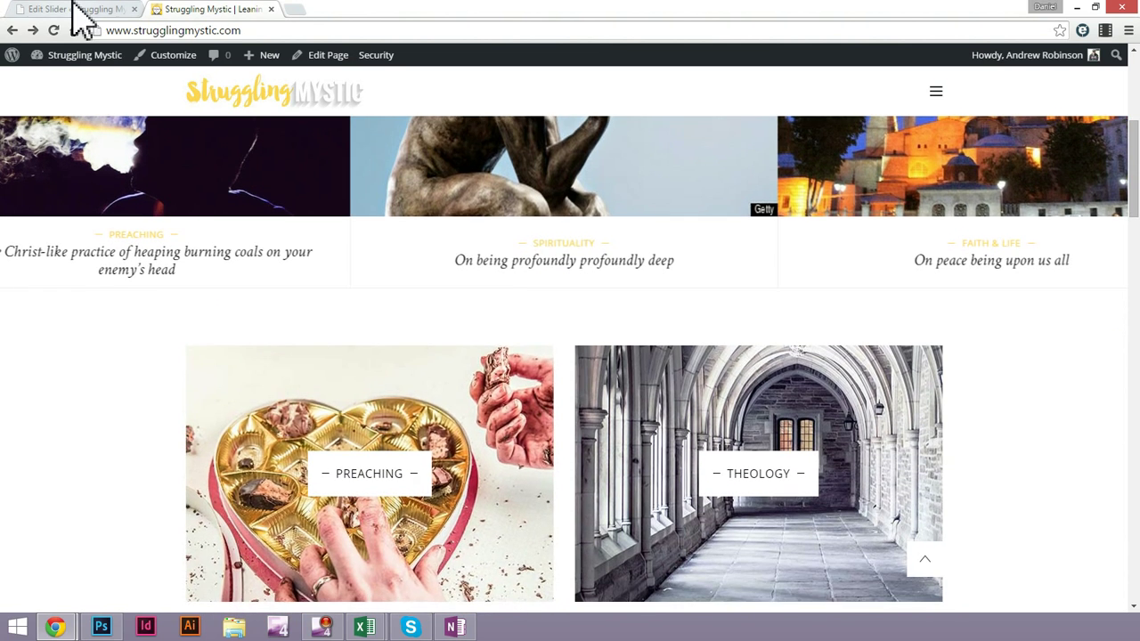
# Return to the site's admin area and open the list of all posts
pyautogui.click(76, 9)
pyautogui.moveTo(54, 271)
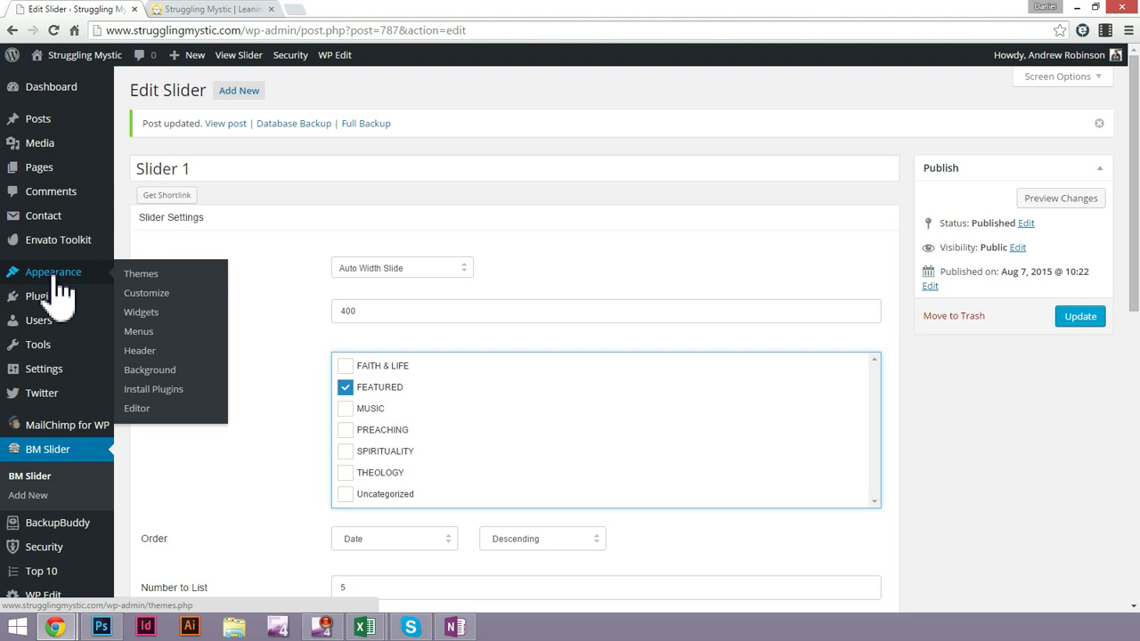
pyautogui.moveTo(51, 122)
pyautogui.click(157, 124)
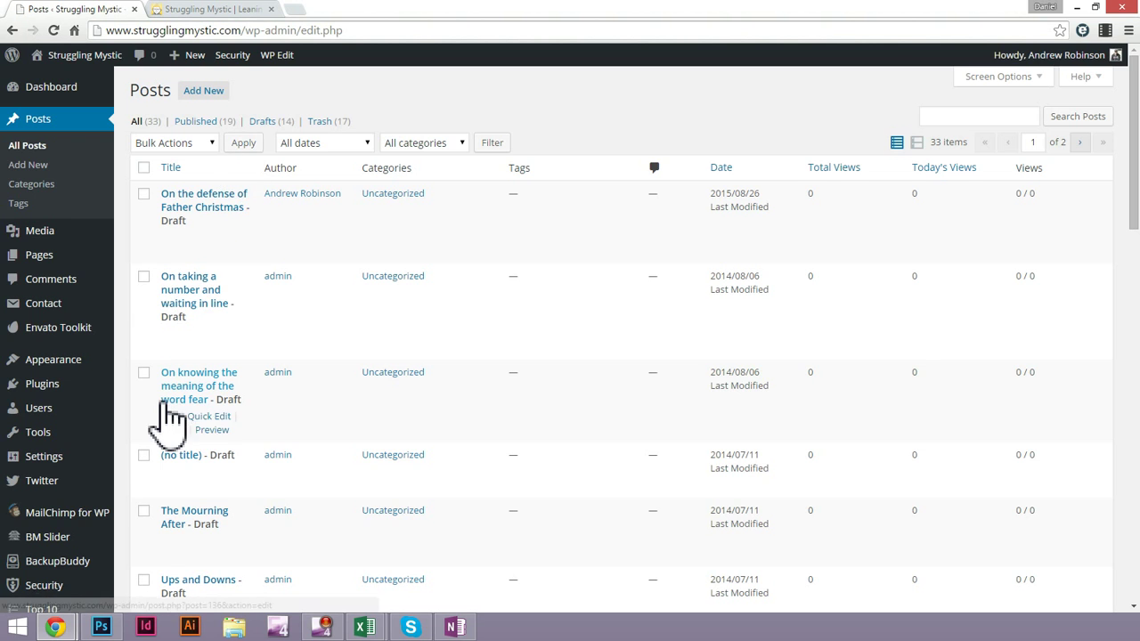
# Select the drafts "On unfunny stories wonderfully told", "High hopes" and the "Terms and Conditions Apply" directly above them, and review the available bulk actions
pyautogui.scroll(-2, 164, 414)
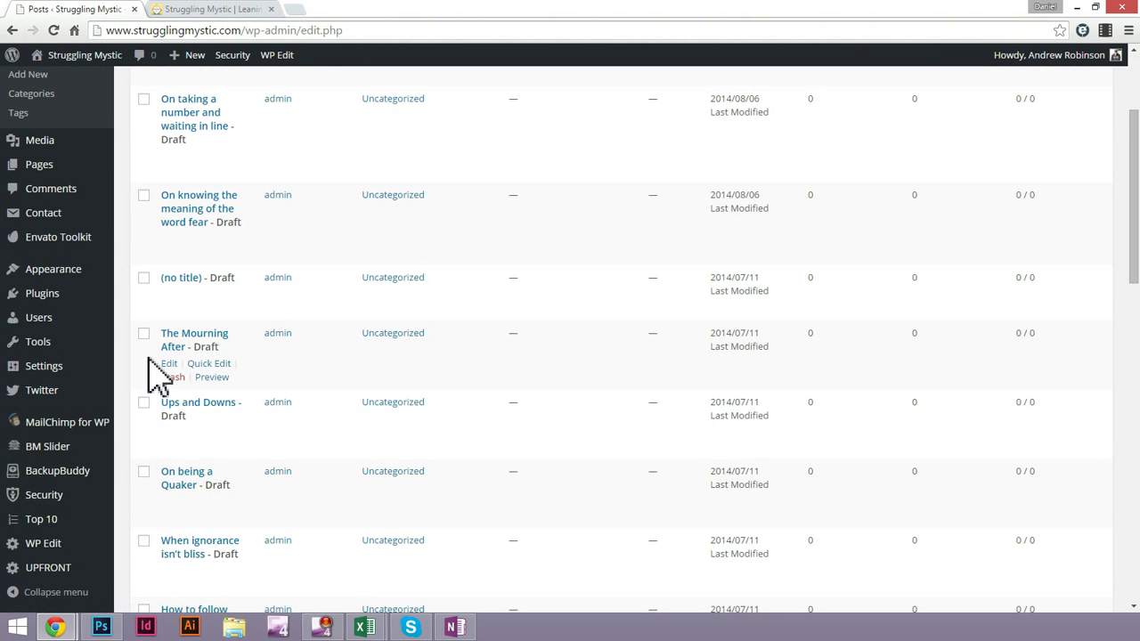
pyautogui.scroll(-3, 152, 374)
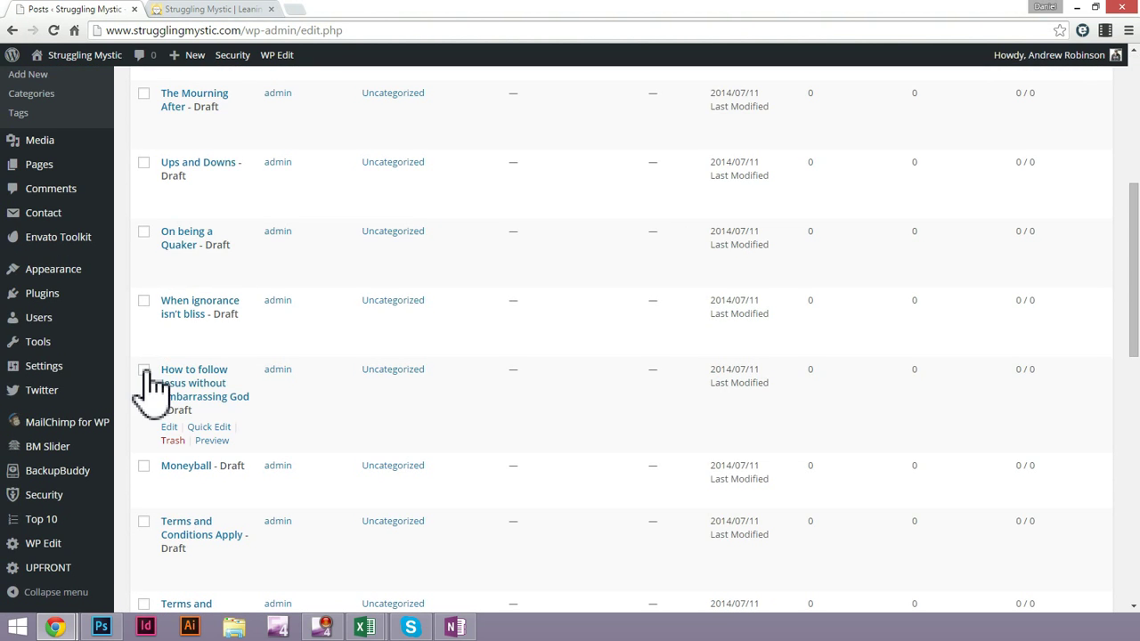
pyautogui.scroll(-3, 149, 480)
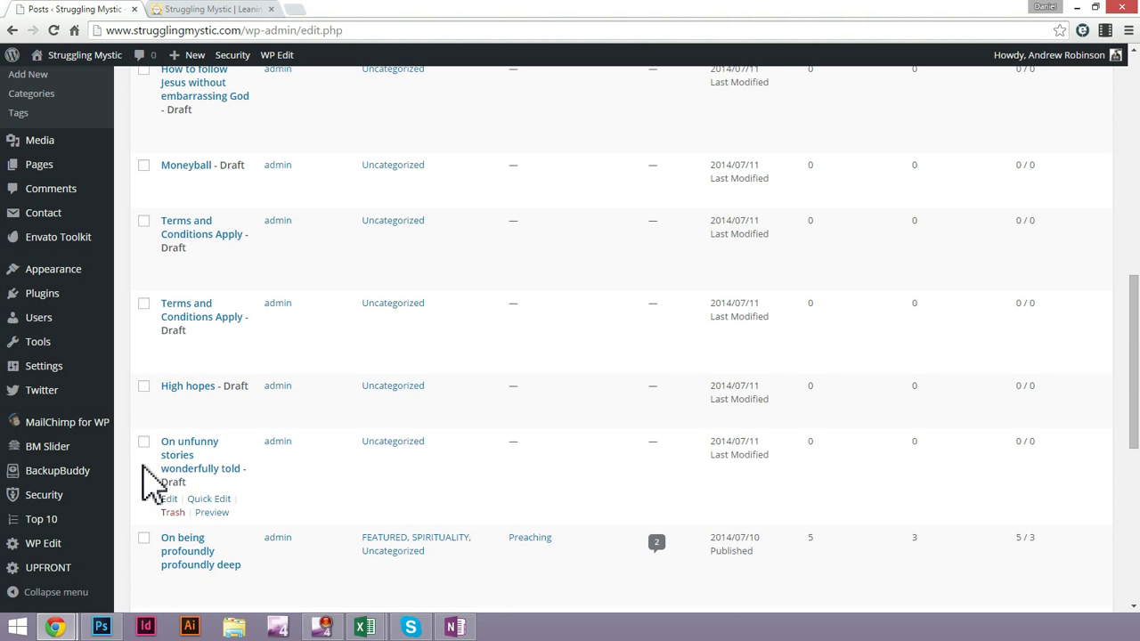
pyautogui.click(144, 443)
pyautogui.click(144, 385)
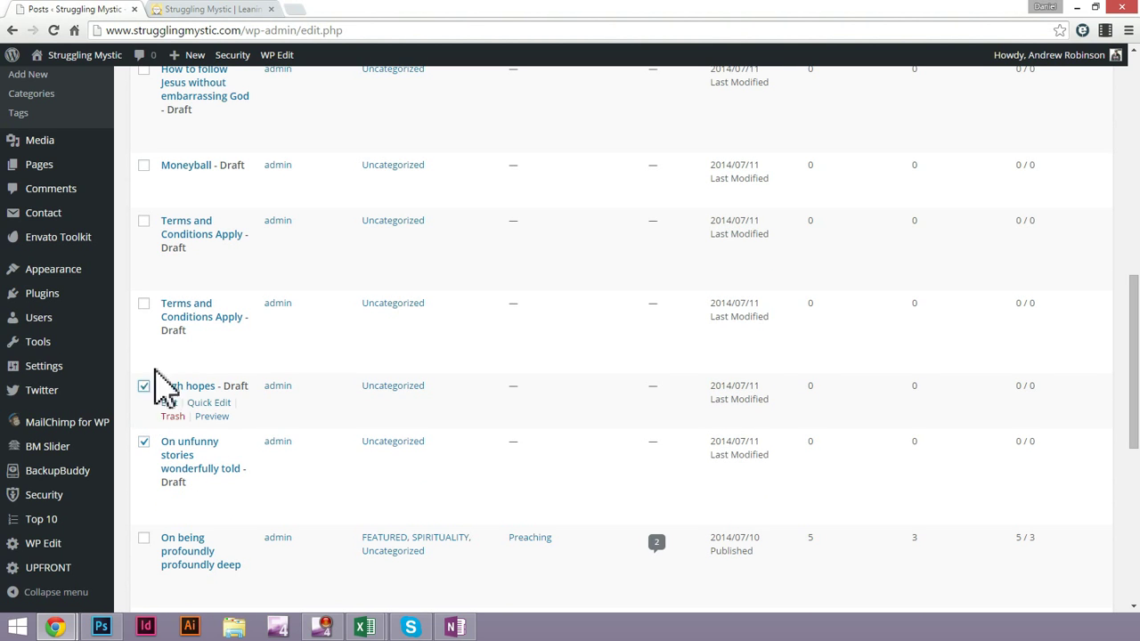
pyautogui.click(143, 303)
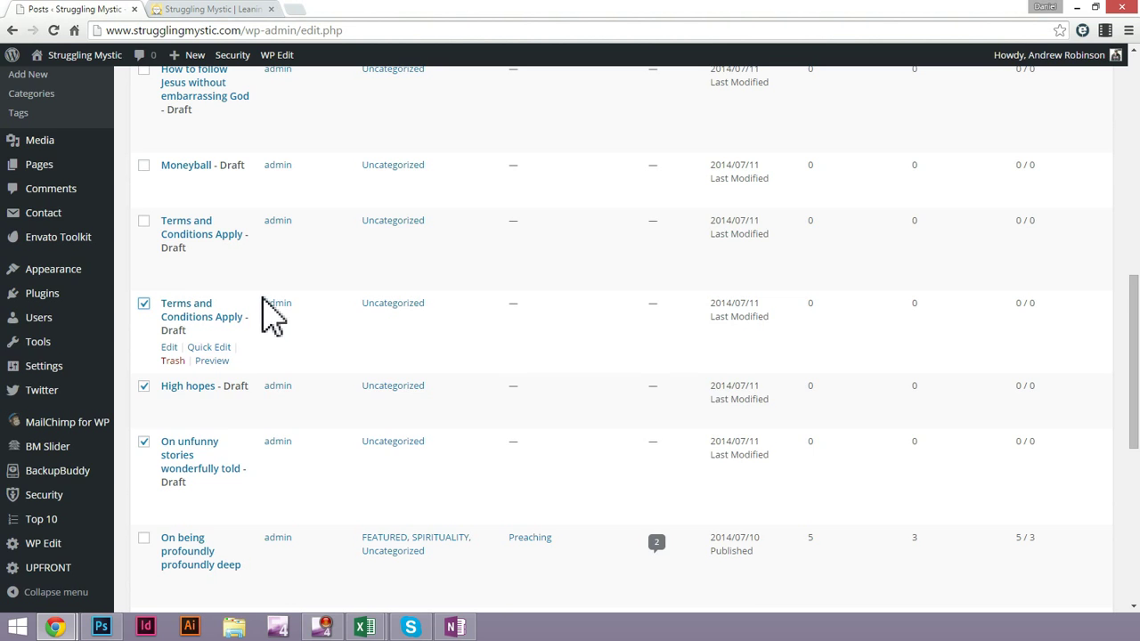
pyautogui.scroll(5, 262, 307)
pyautogui.click(149, 143)
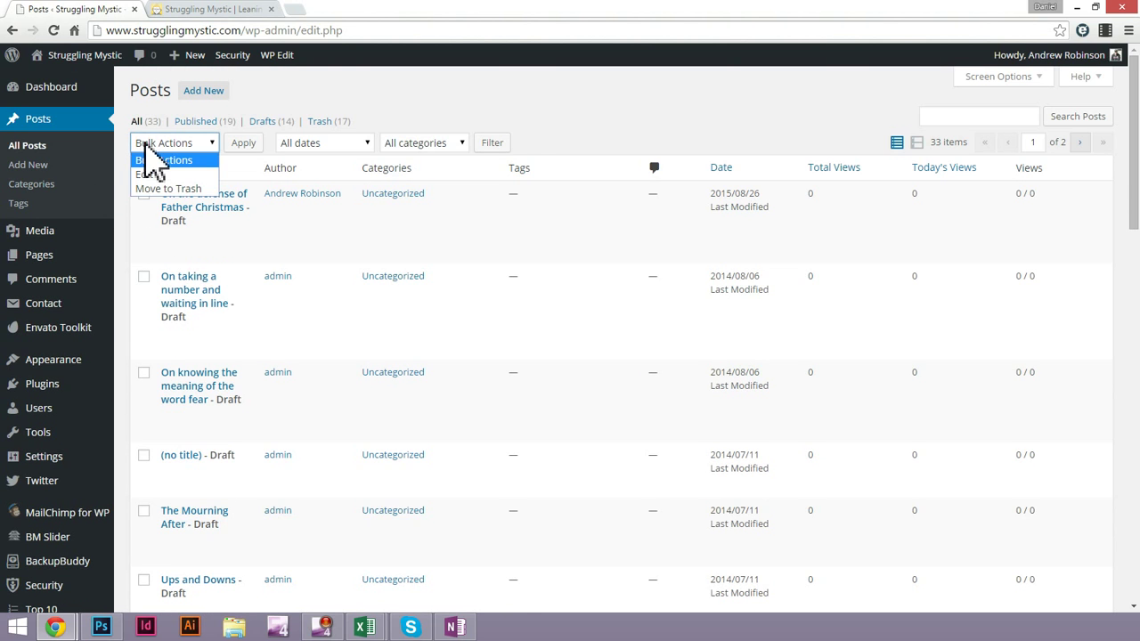
pyautogui.click(434, 86)
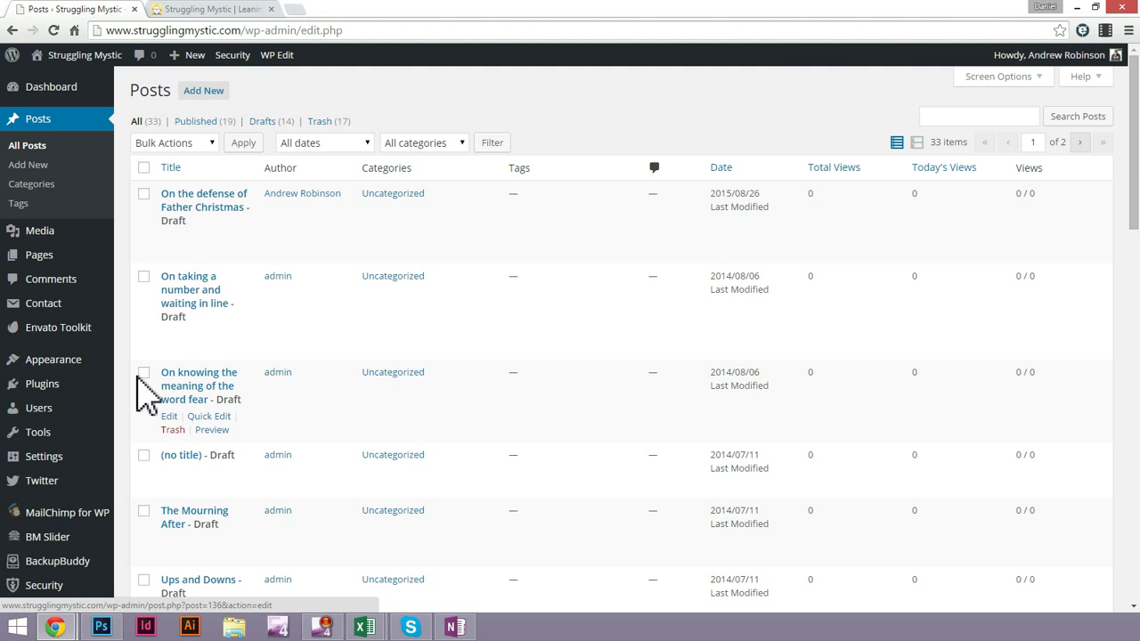
# Review the author and status options in Quick Edit for "On knowing the meaning of the word fear", and close it without saving
pyautogui.click(212, 416)
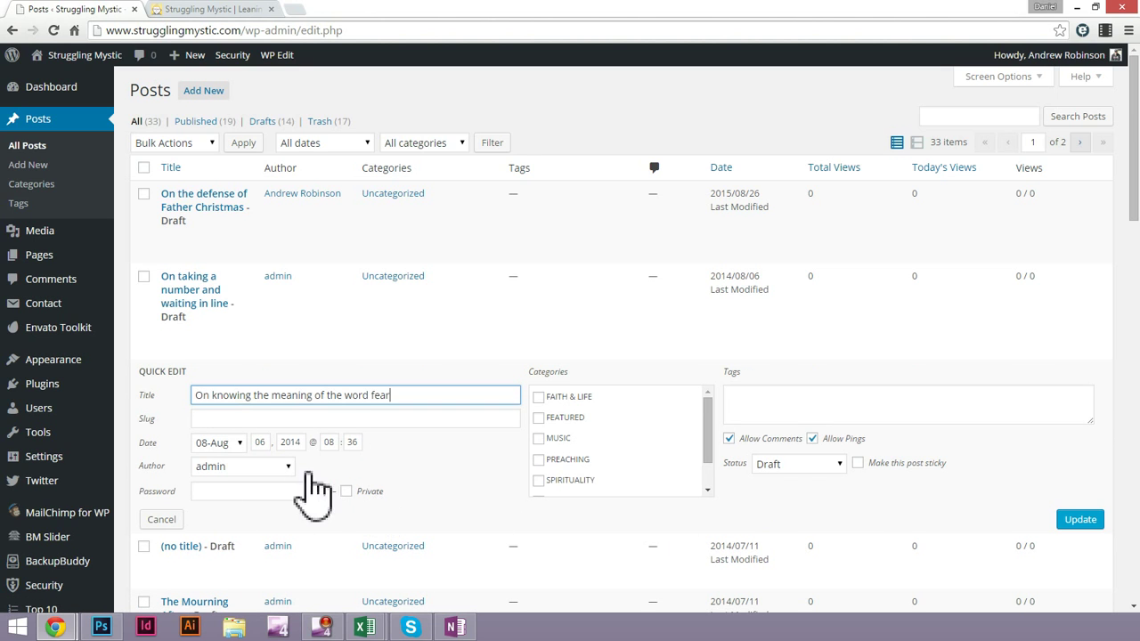
pyautogui.click(267, 466)
pyautogui.click(263, 466)
pyautogui.click(267, 469)
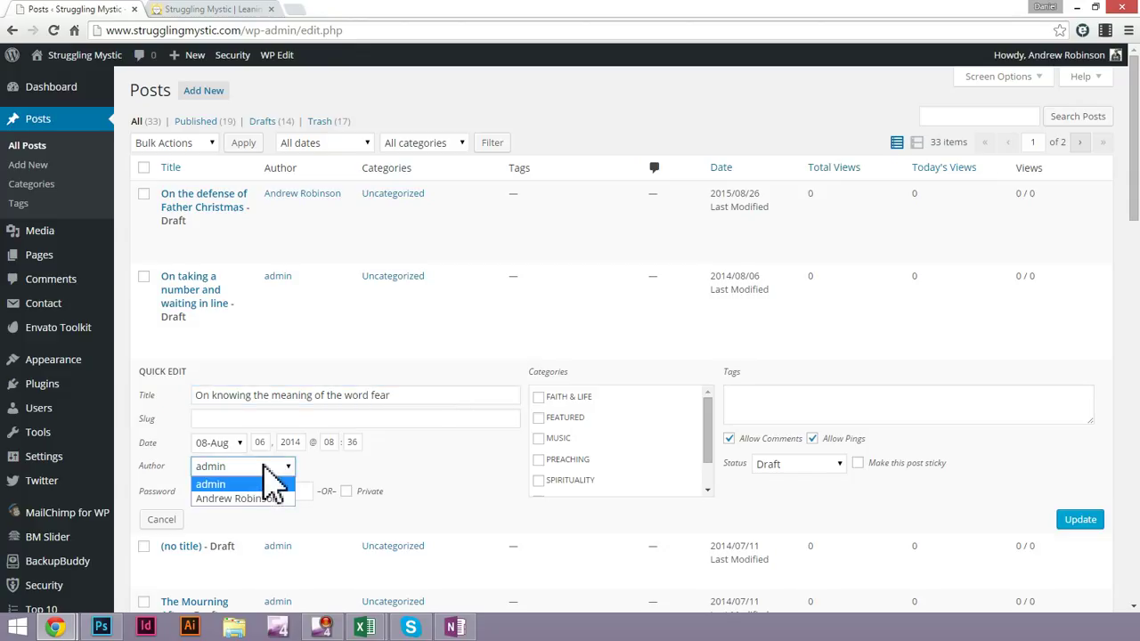
pyautogui.click(271, 481)
pyautogui.click(267, 469)
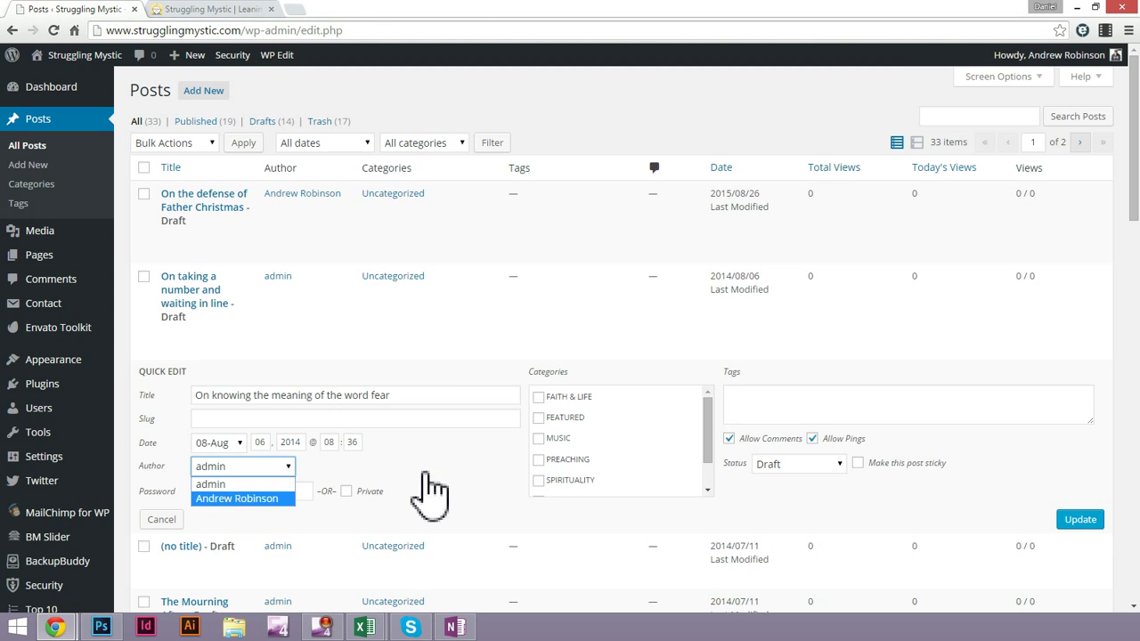
pyautogui.click(459, 486)
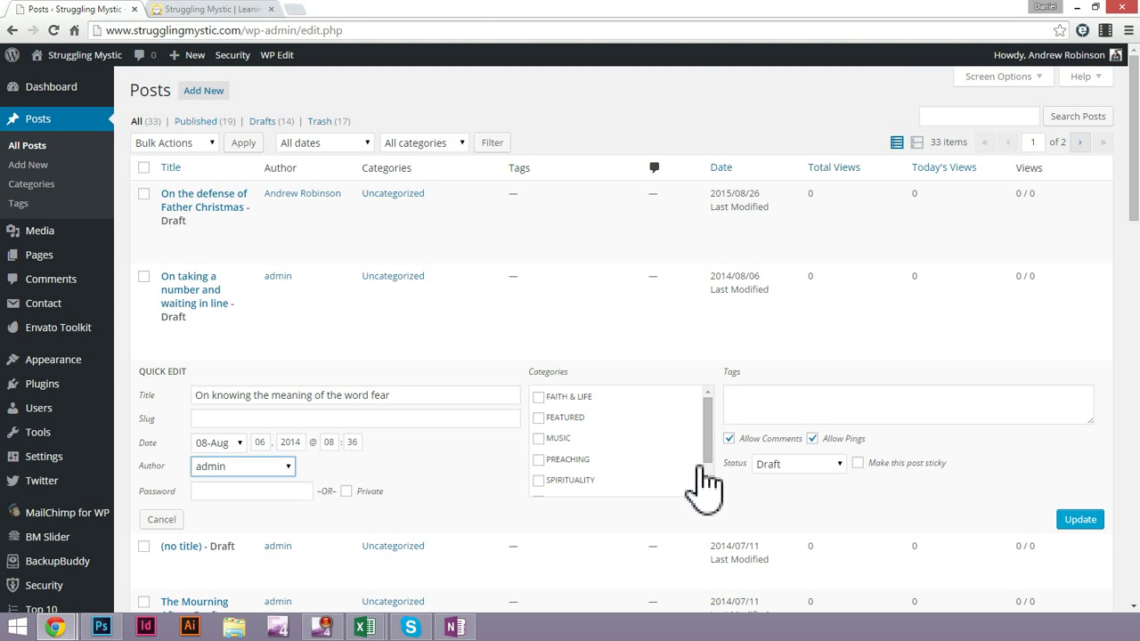
pyautogui.click(830, 461)
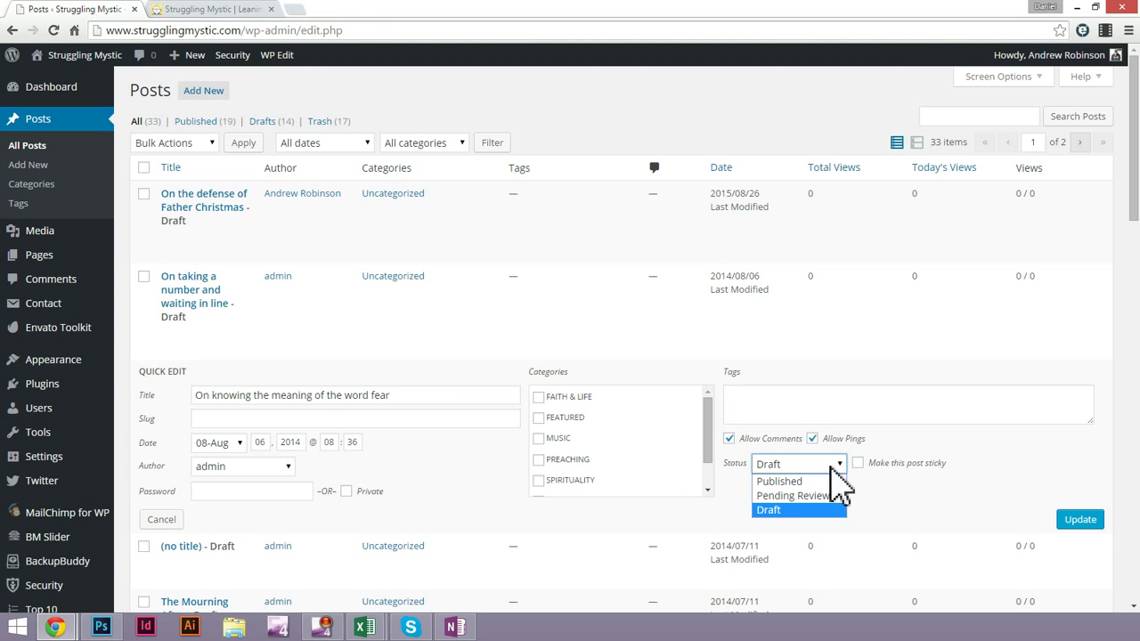
pyautogui.click(532, 486)
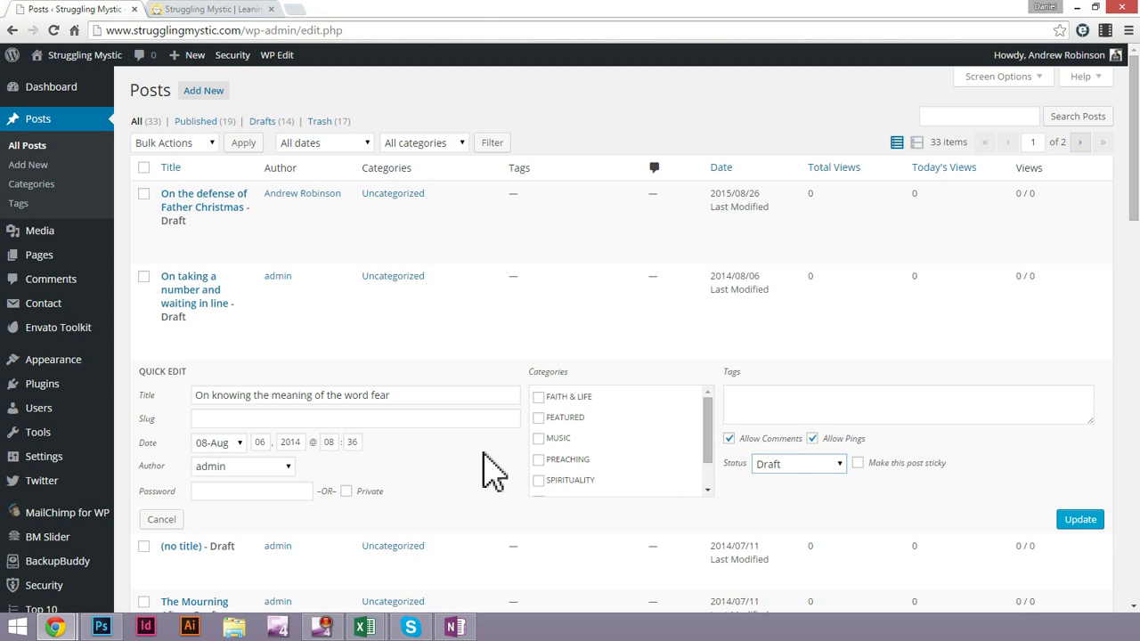
pyautogui.click(161, 521)
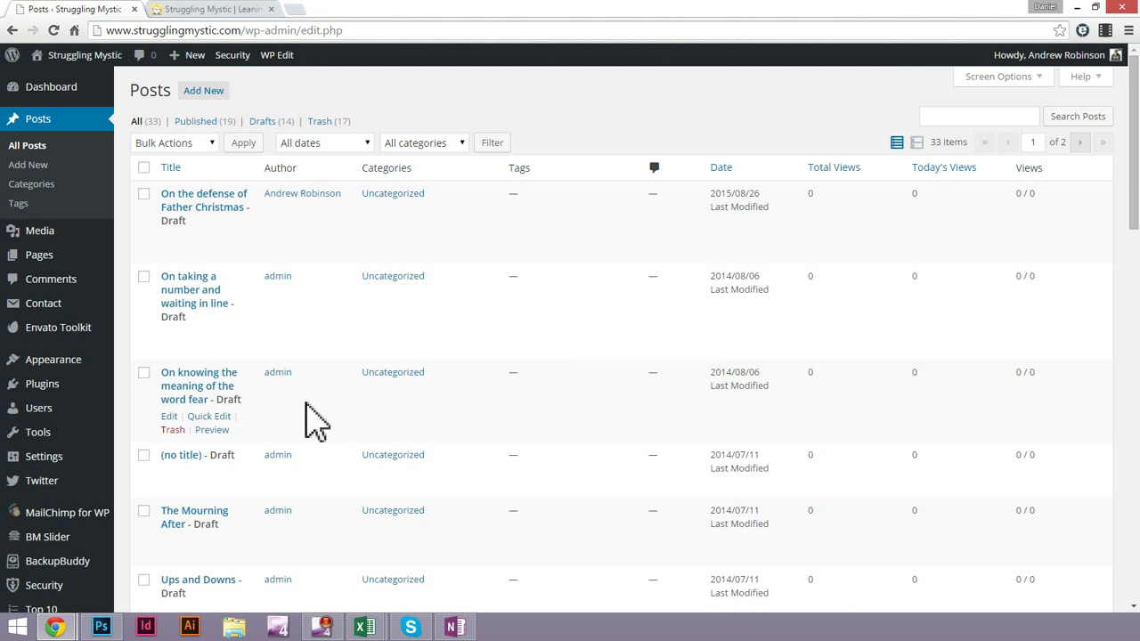
# Open the draft "On knowing the meaning of the word fear" for full editing and show its content in the Visual editor
pyautogui.click(187, 405)
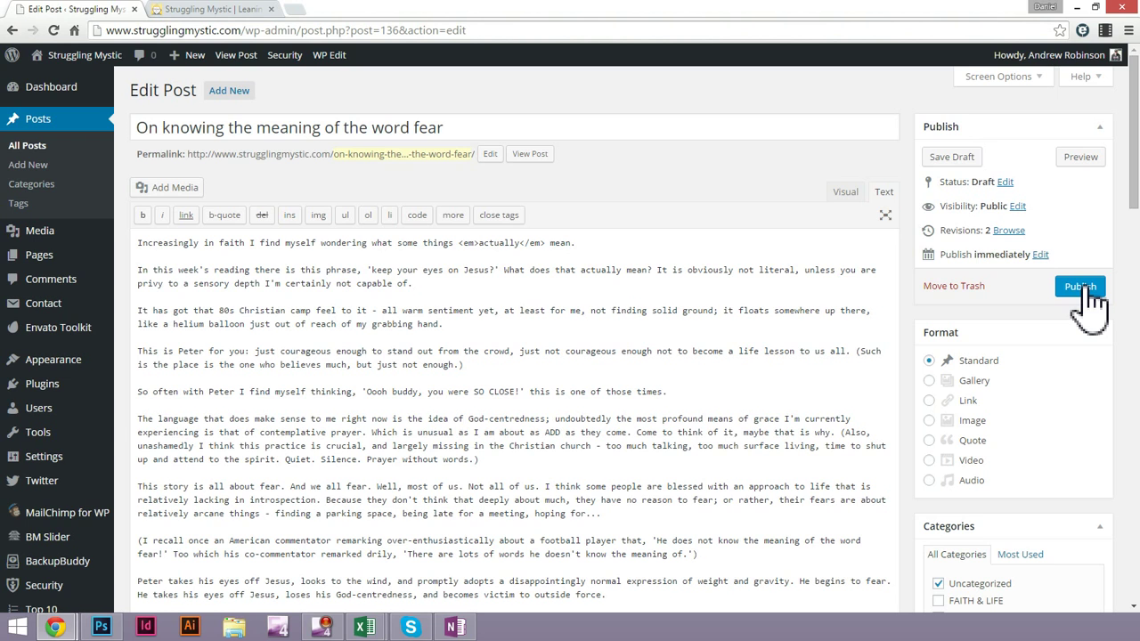
pyautogui.click(845, 191)
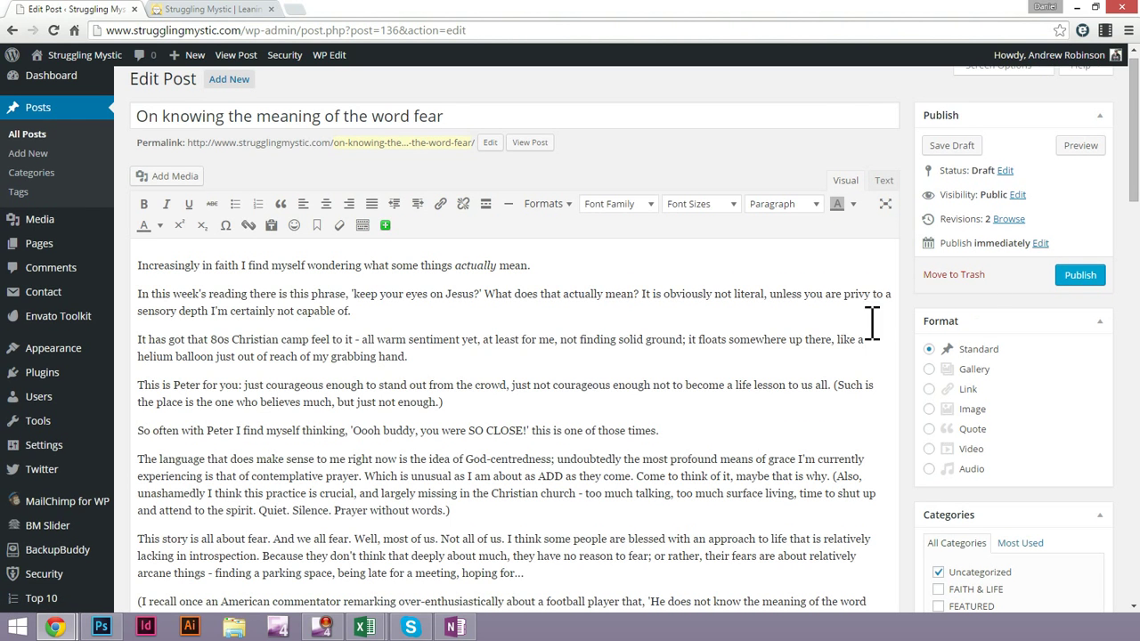